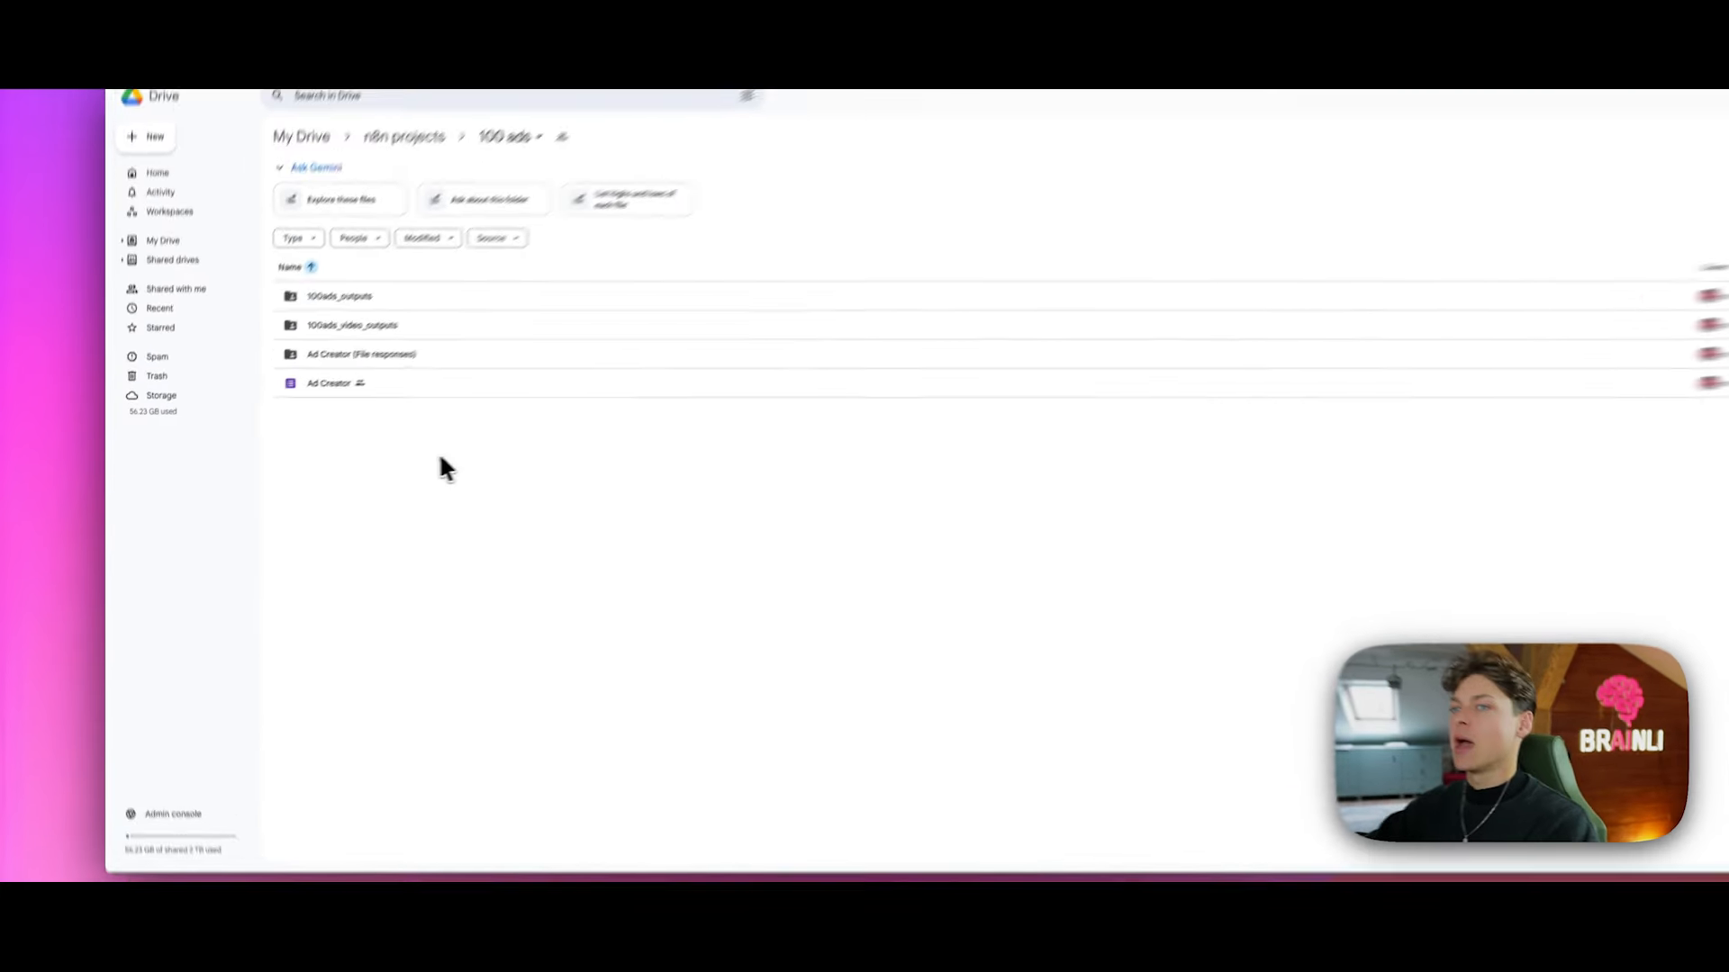
# Step: Open the folder's new-item context menu a few times and dismiss it without creating anything
pyautogui.rightClick(349, 472)
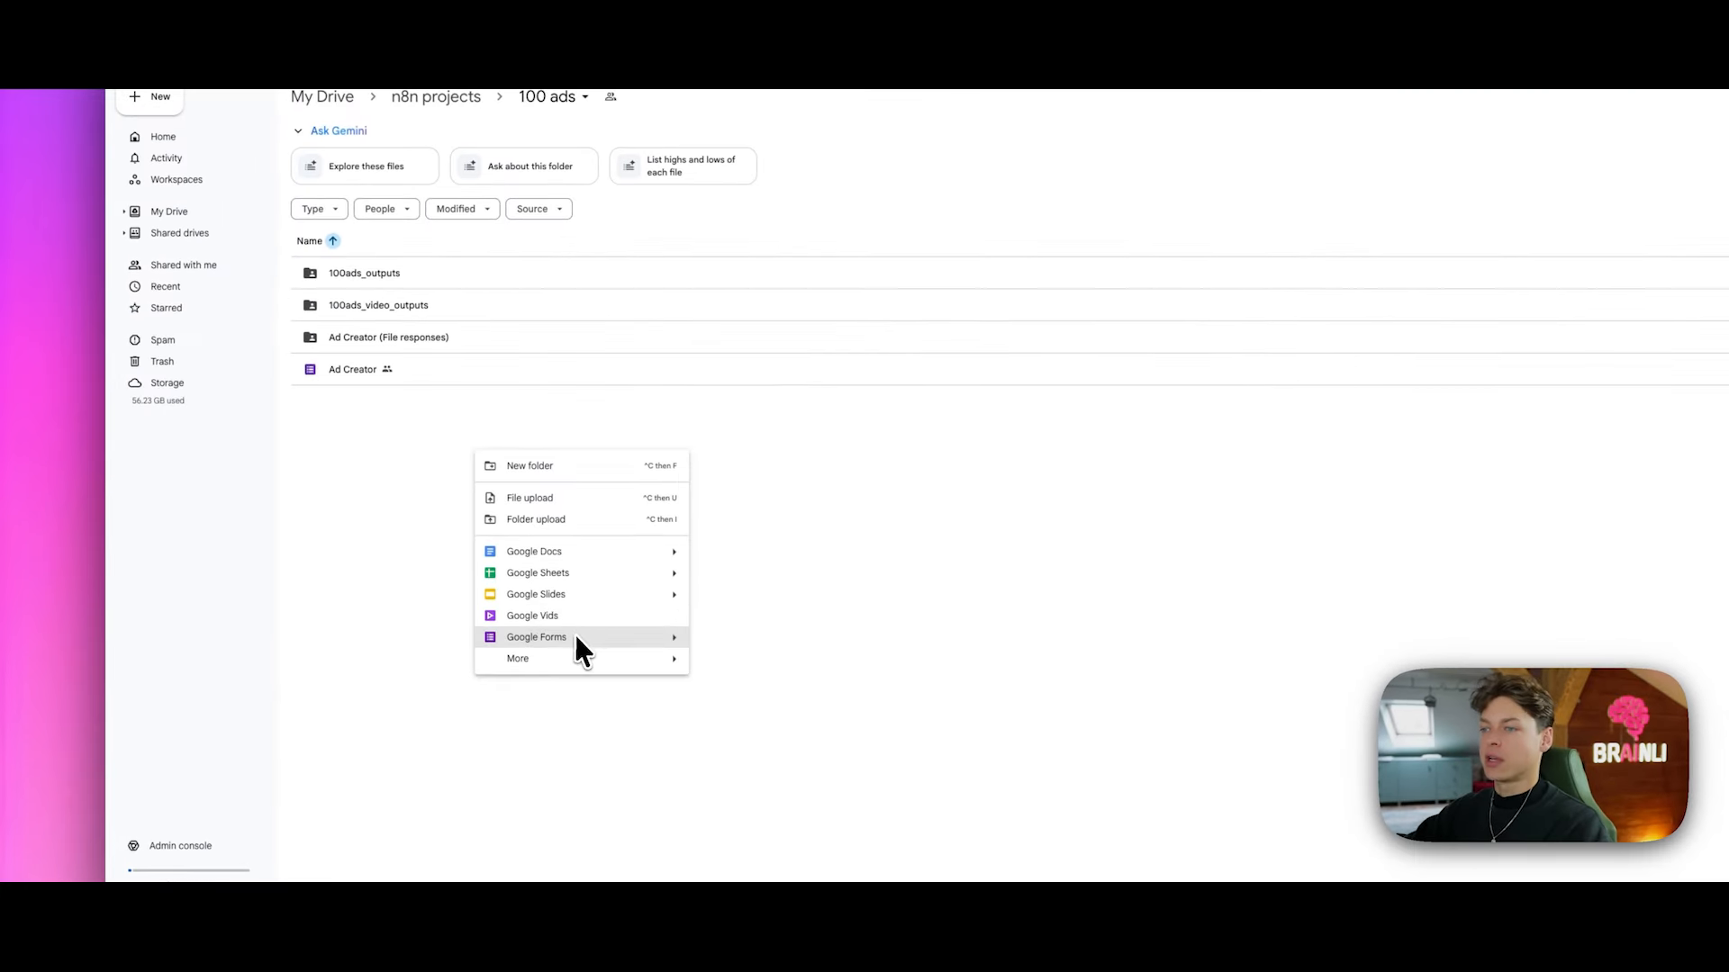
pyautogui.click(841, 606)
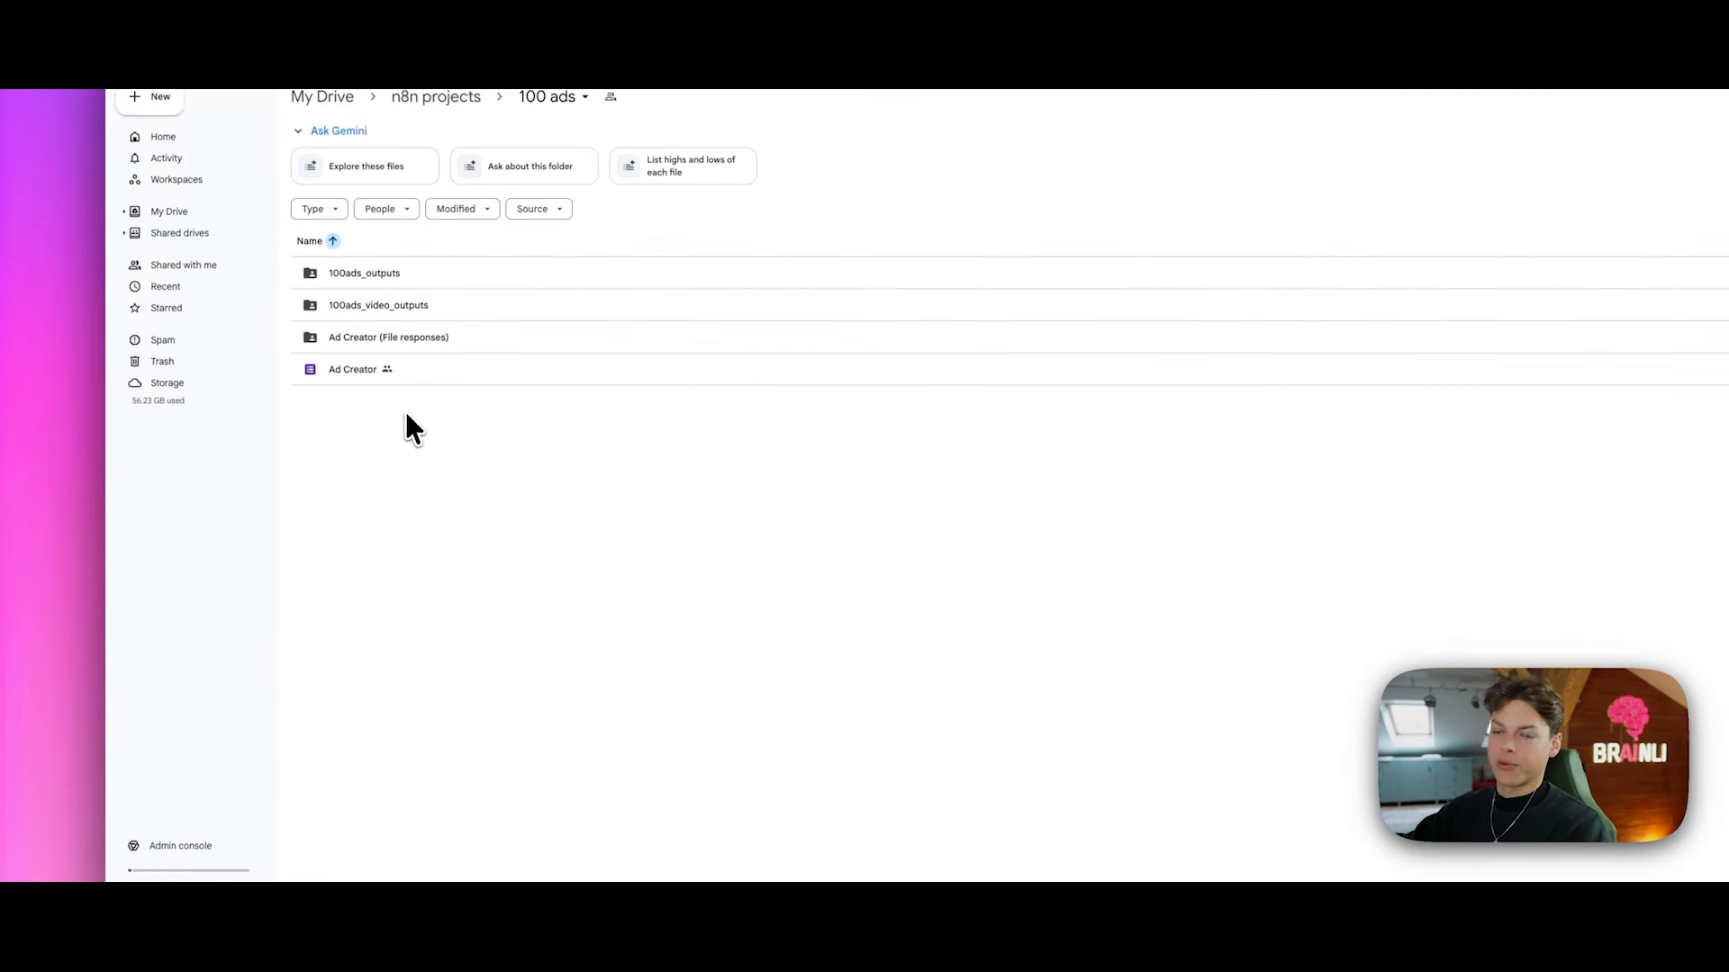
pyautogui.rightClick(389, 371)
pyautogui.rightClick(569, 484)
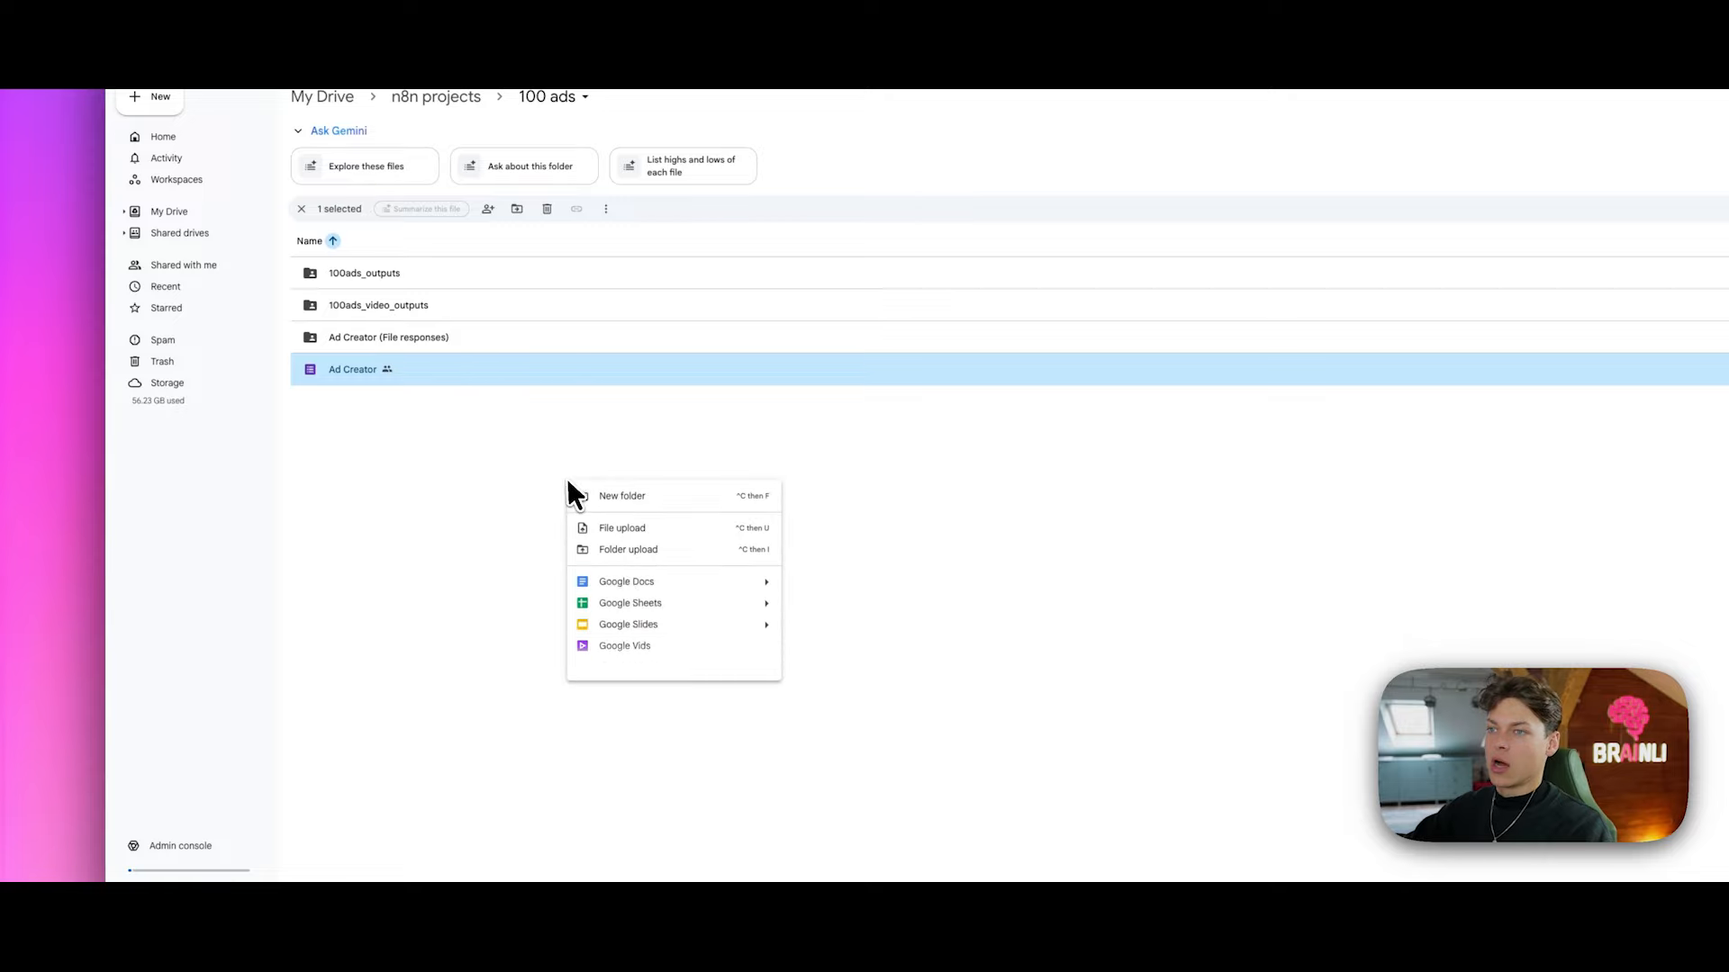
pyautogui.moveTo(768, 678)
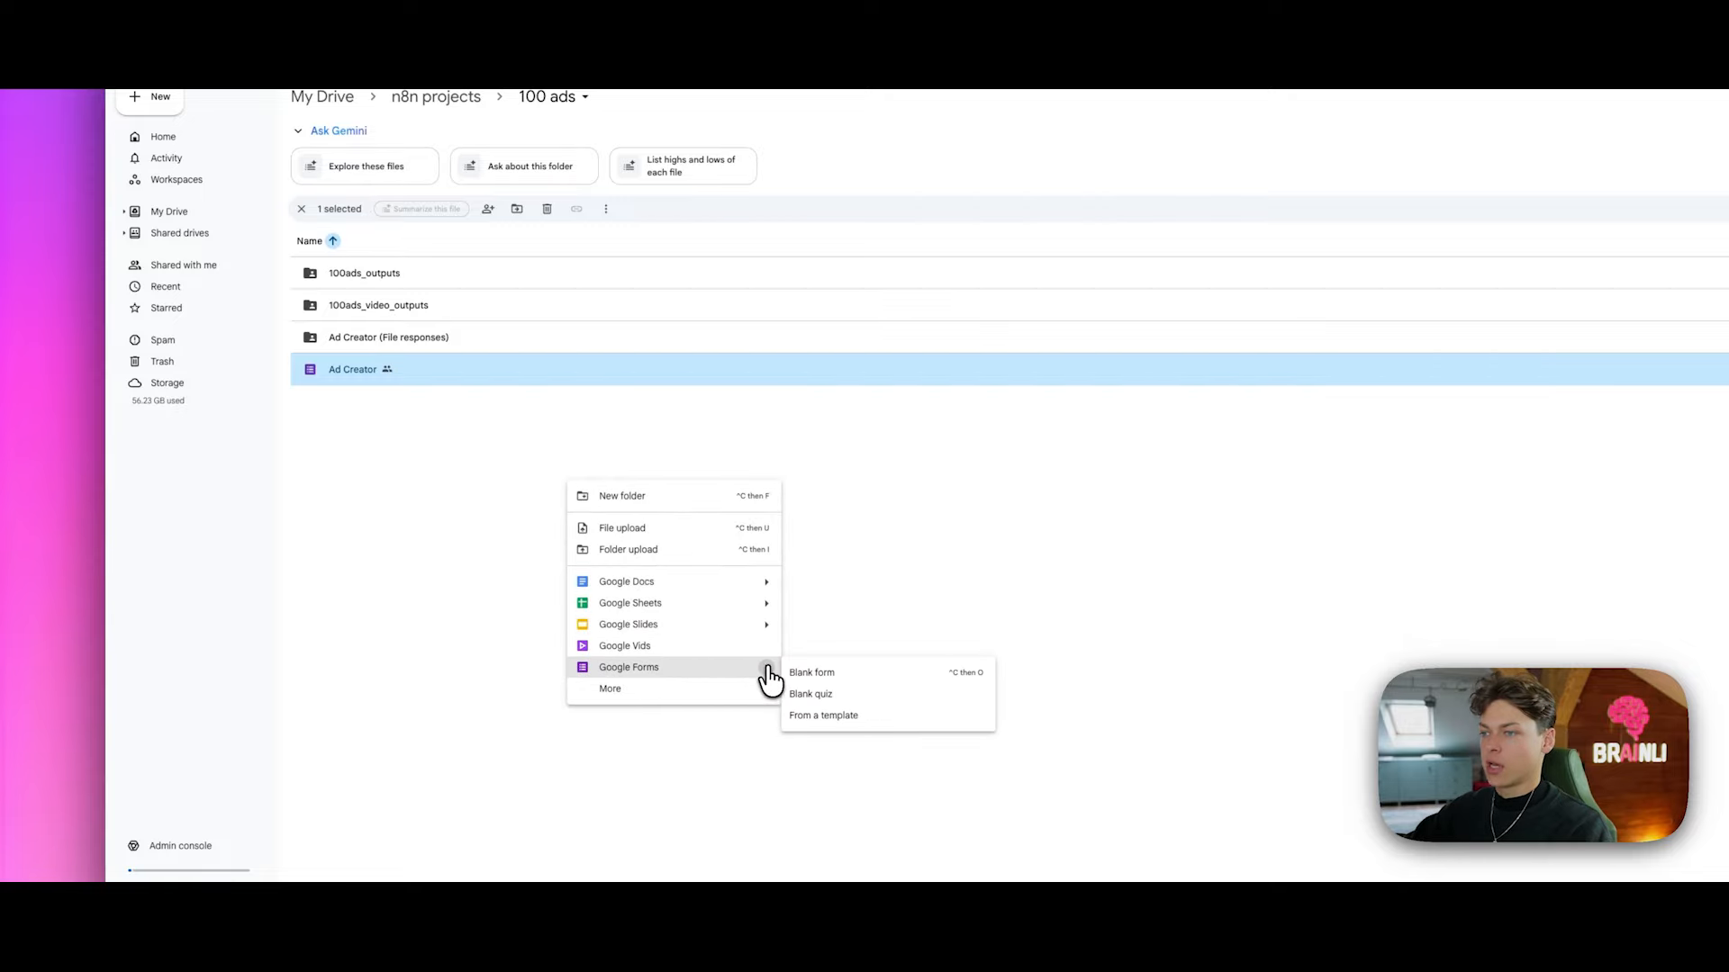
pyautogui.click(839, 535)
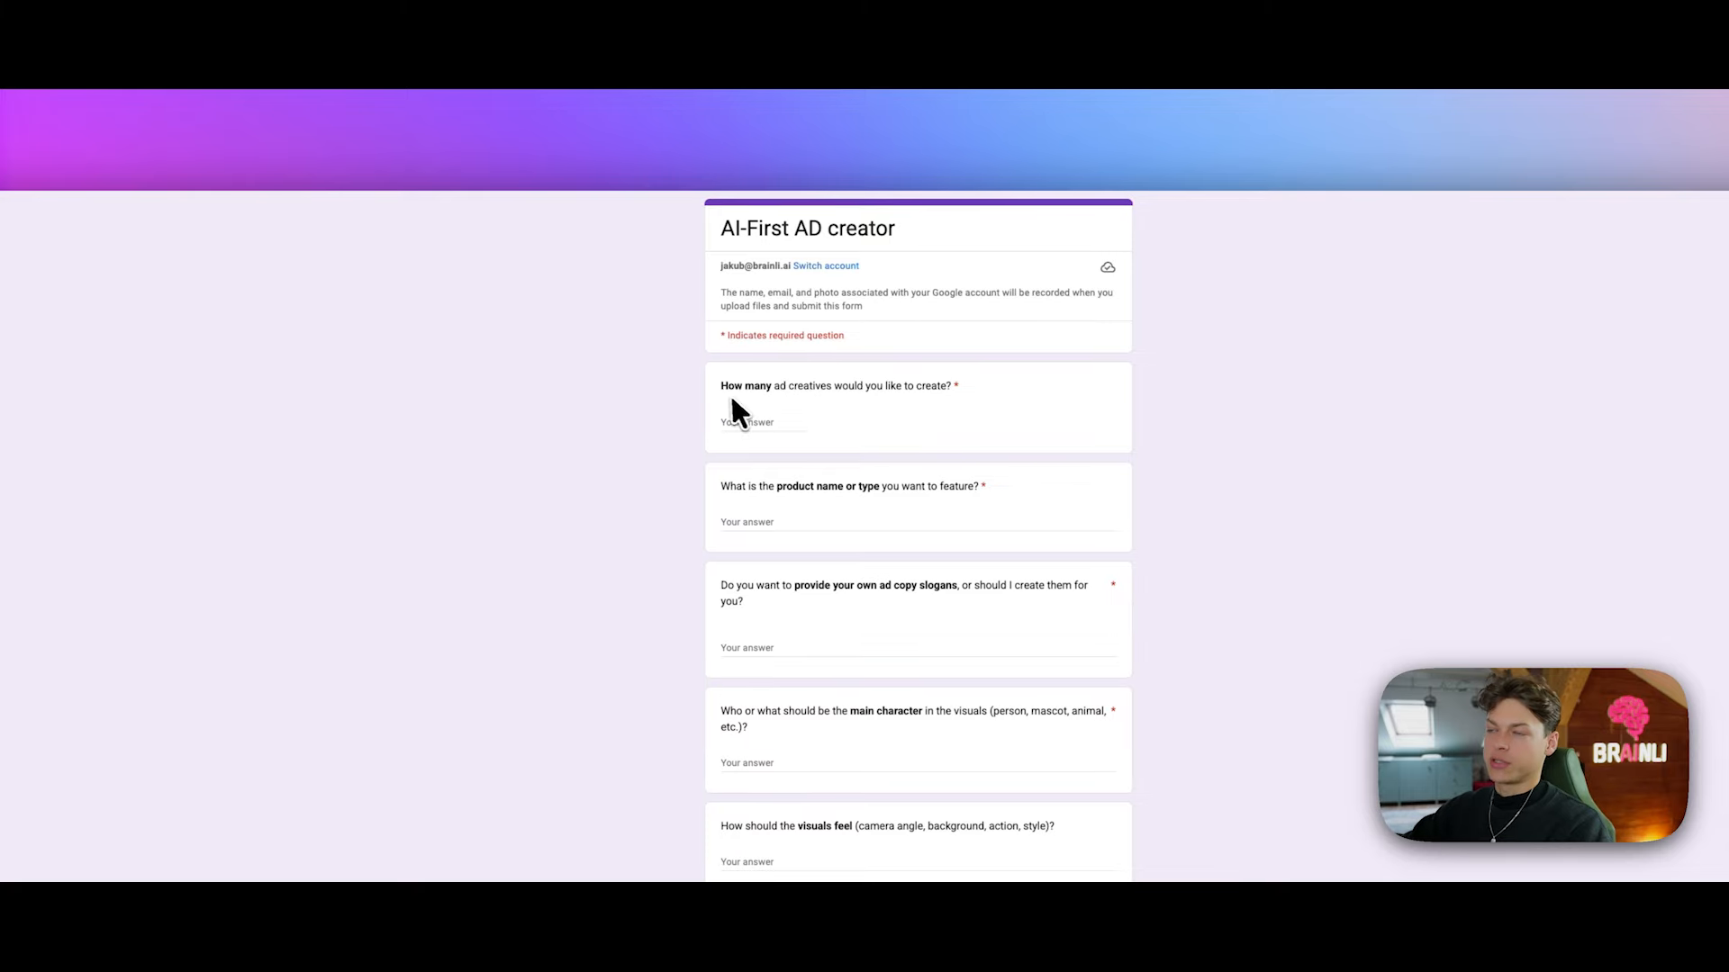
# Step: Zoom the canvas onto the Trigger Workflow node and open its settings from the node menu
pyautogui.scroll(-5, 729, 387)
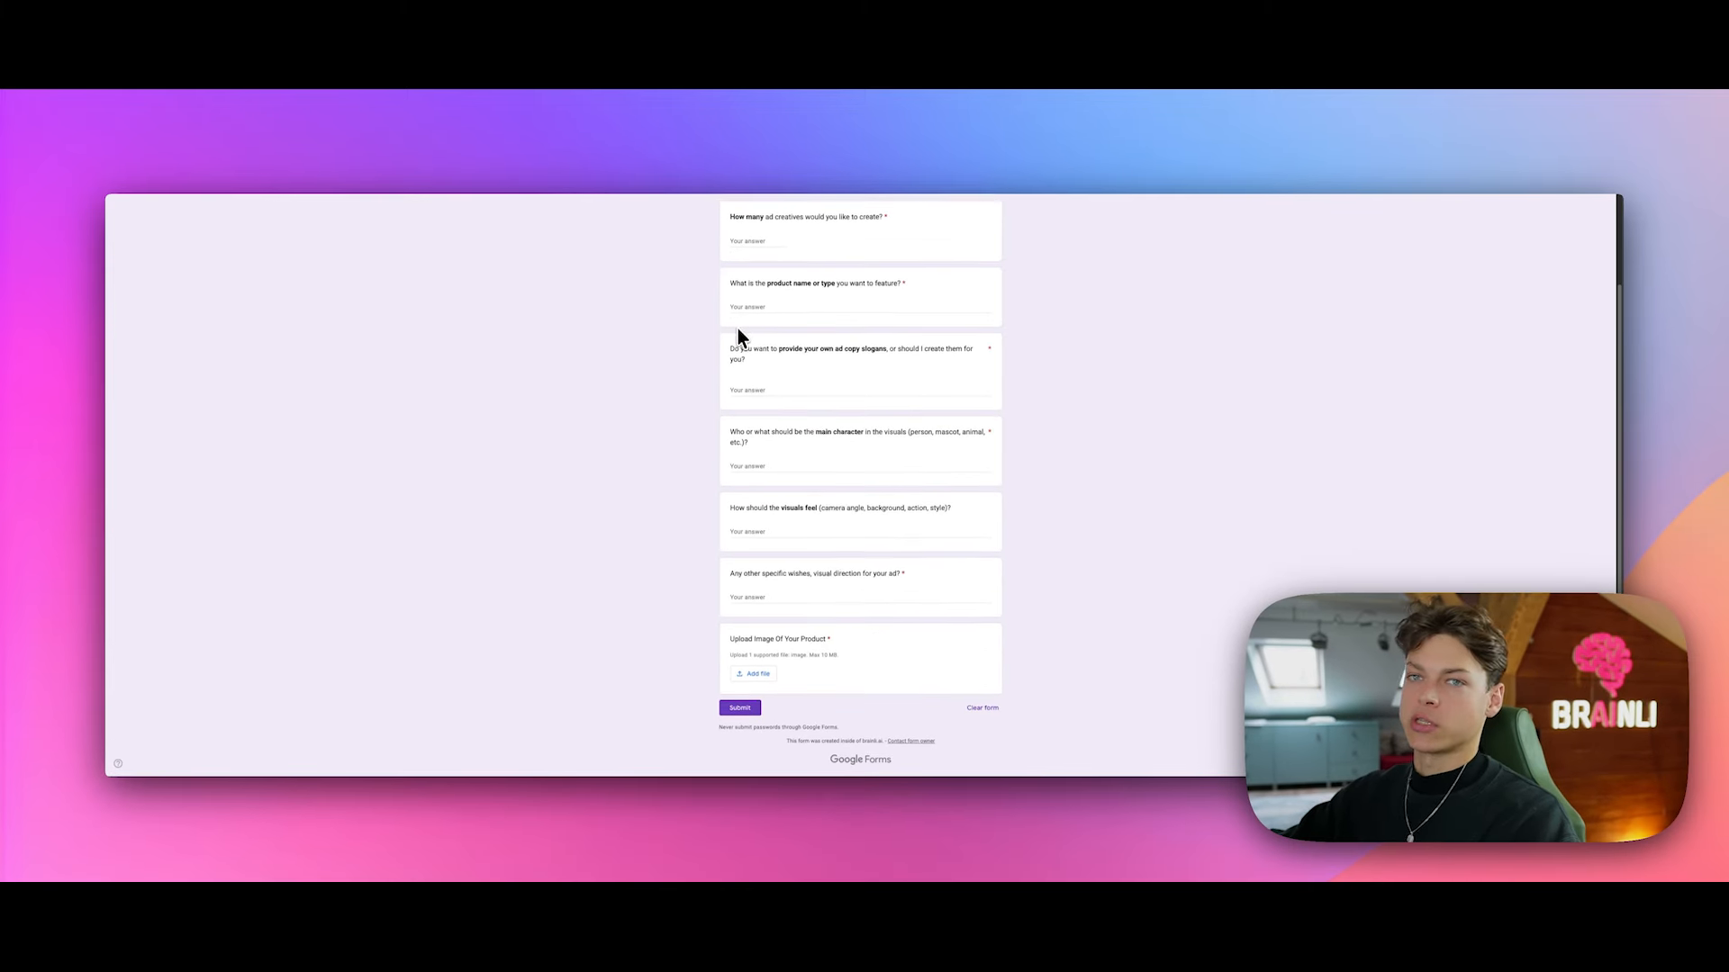
pyautogui.scroll(1, 740, 342)
pyautogui.scroll(-1, 740, 342)
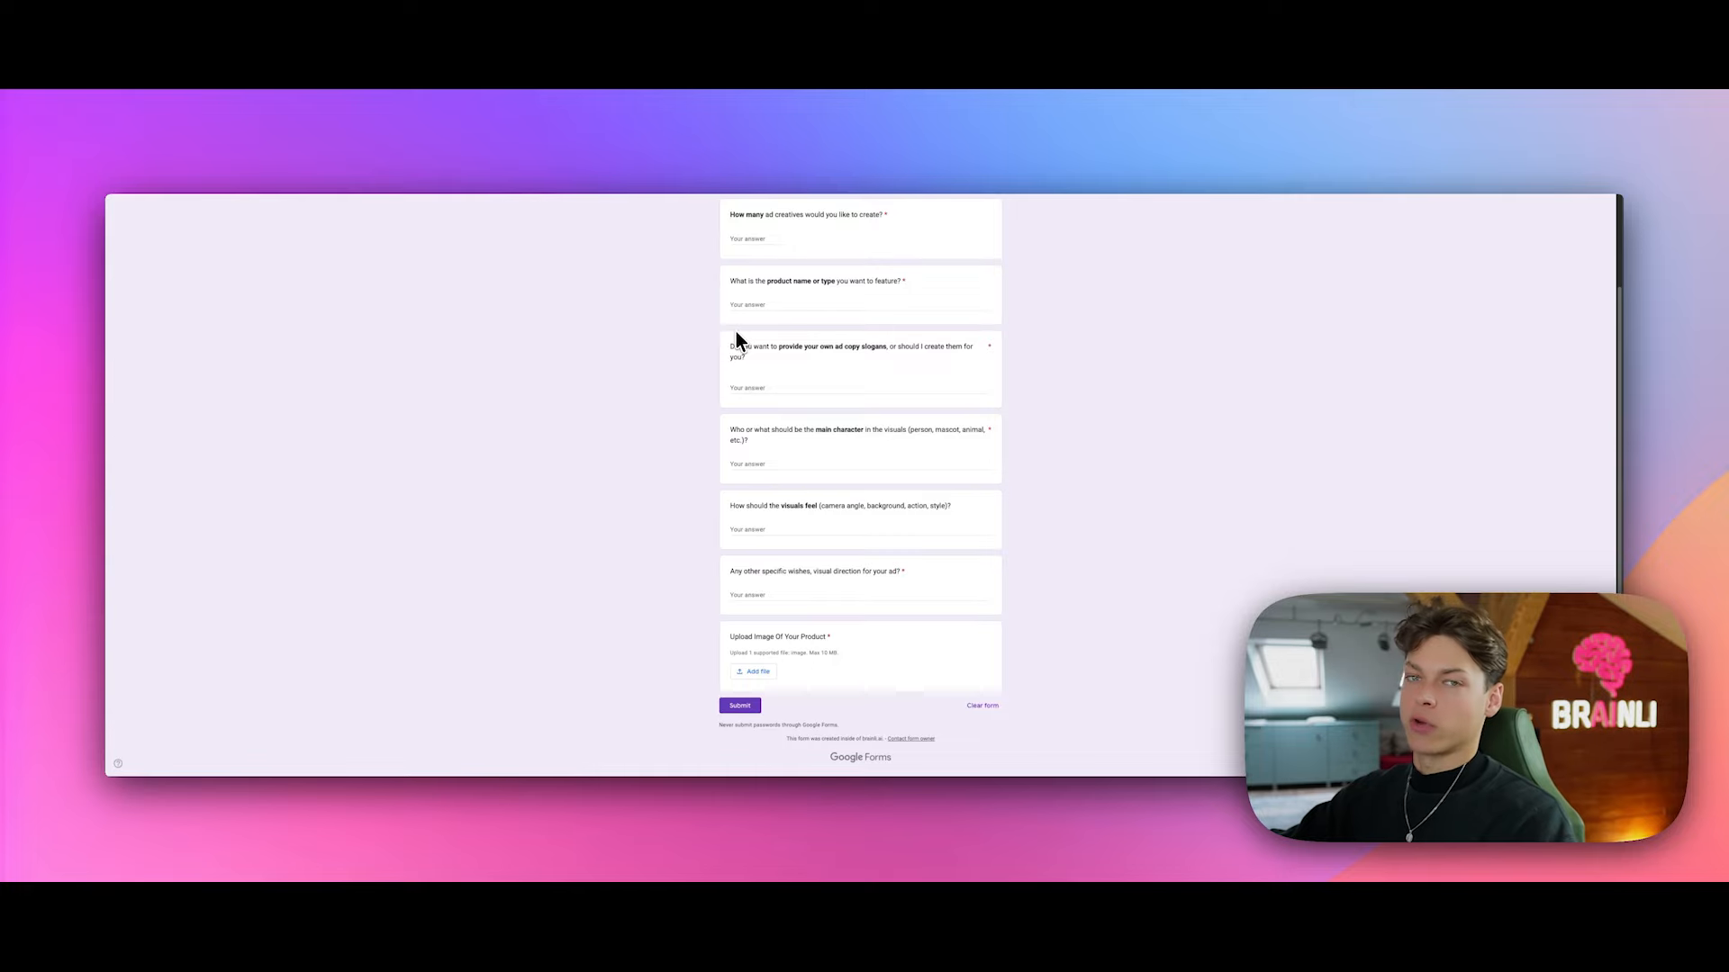
pyautogui.scroll(3, 742, 328)
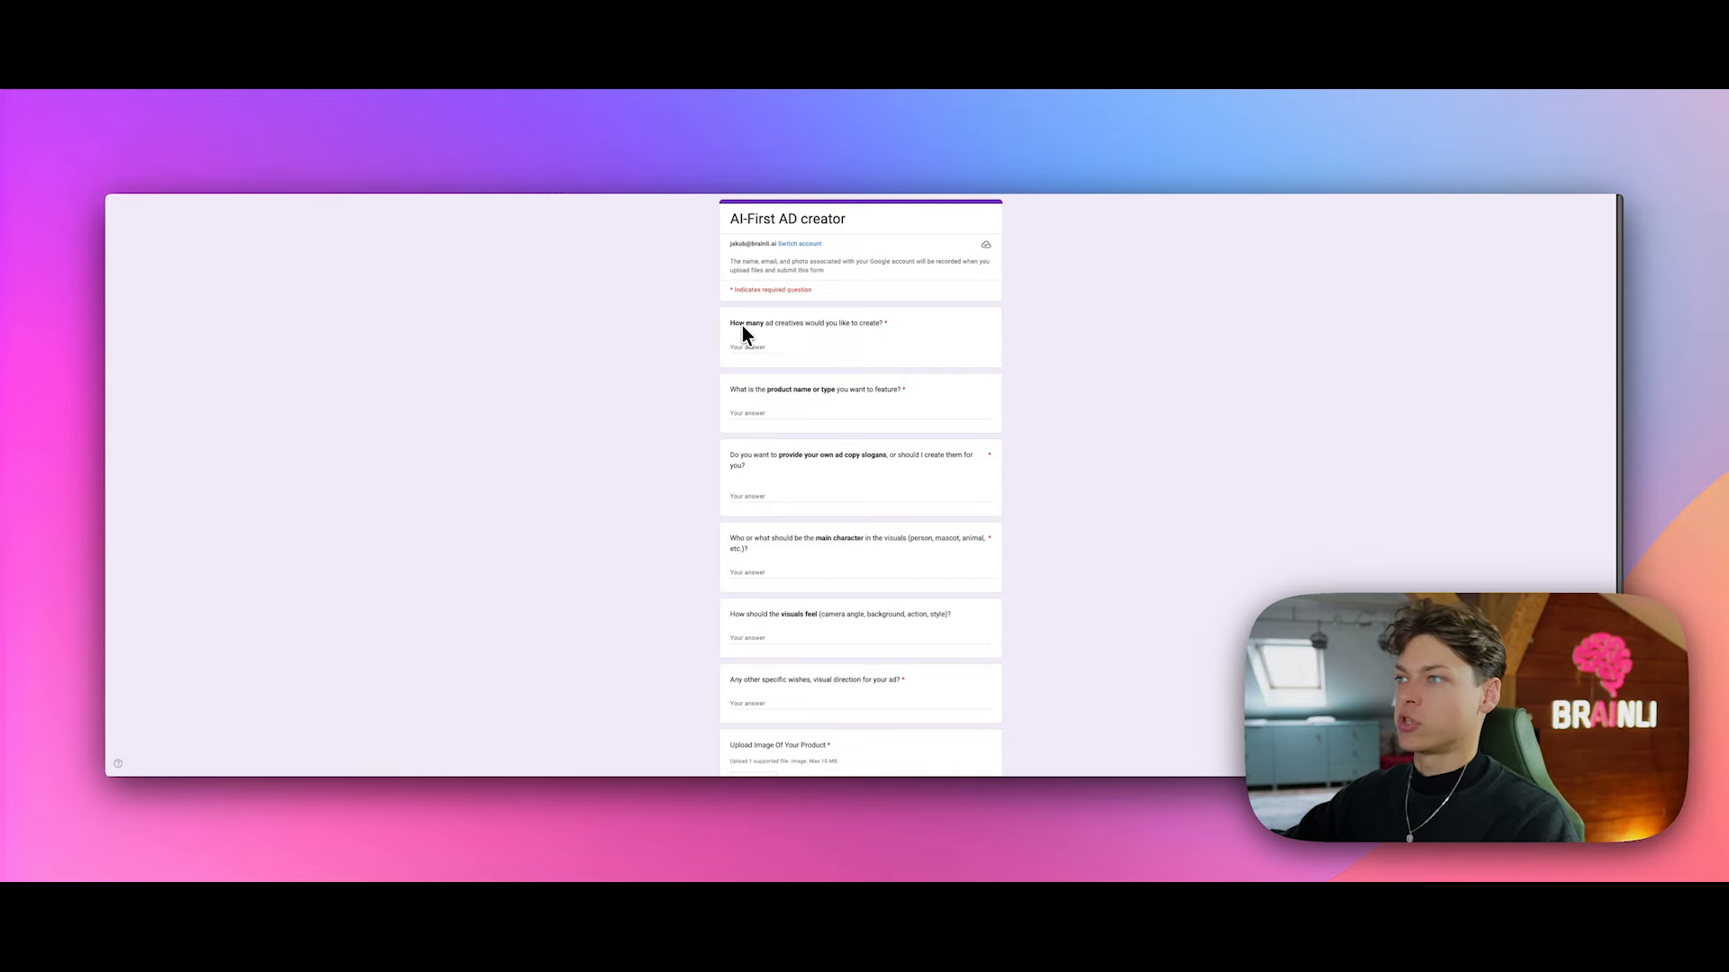
pyautogui.scroll(-3, 722, 341)
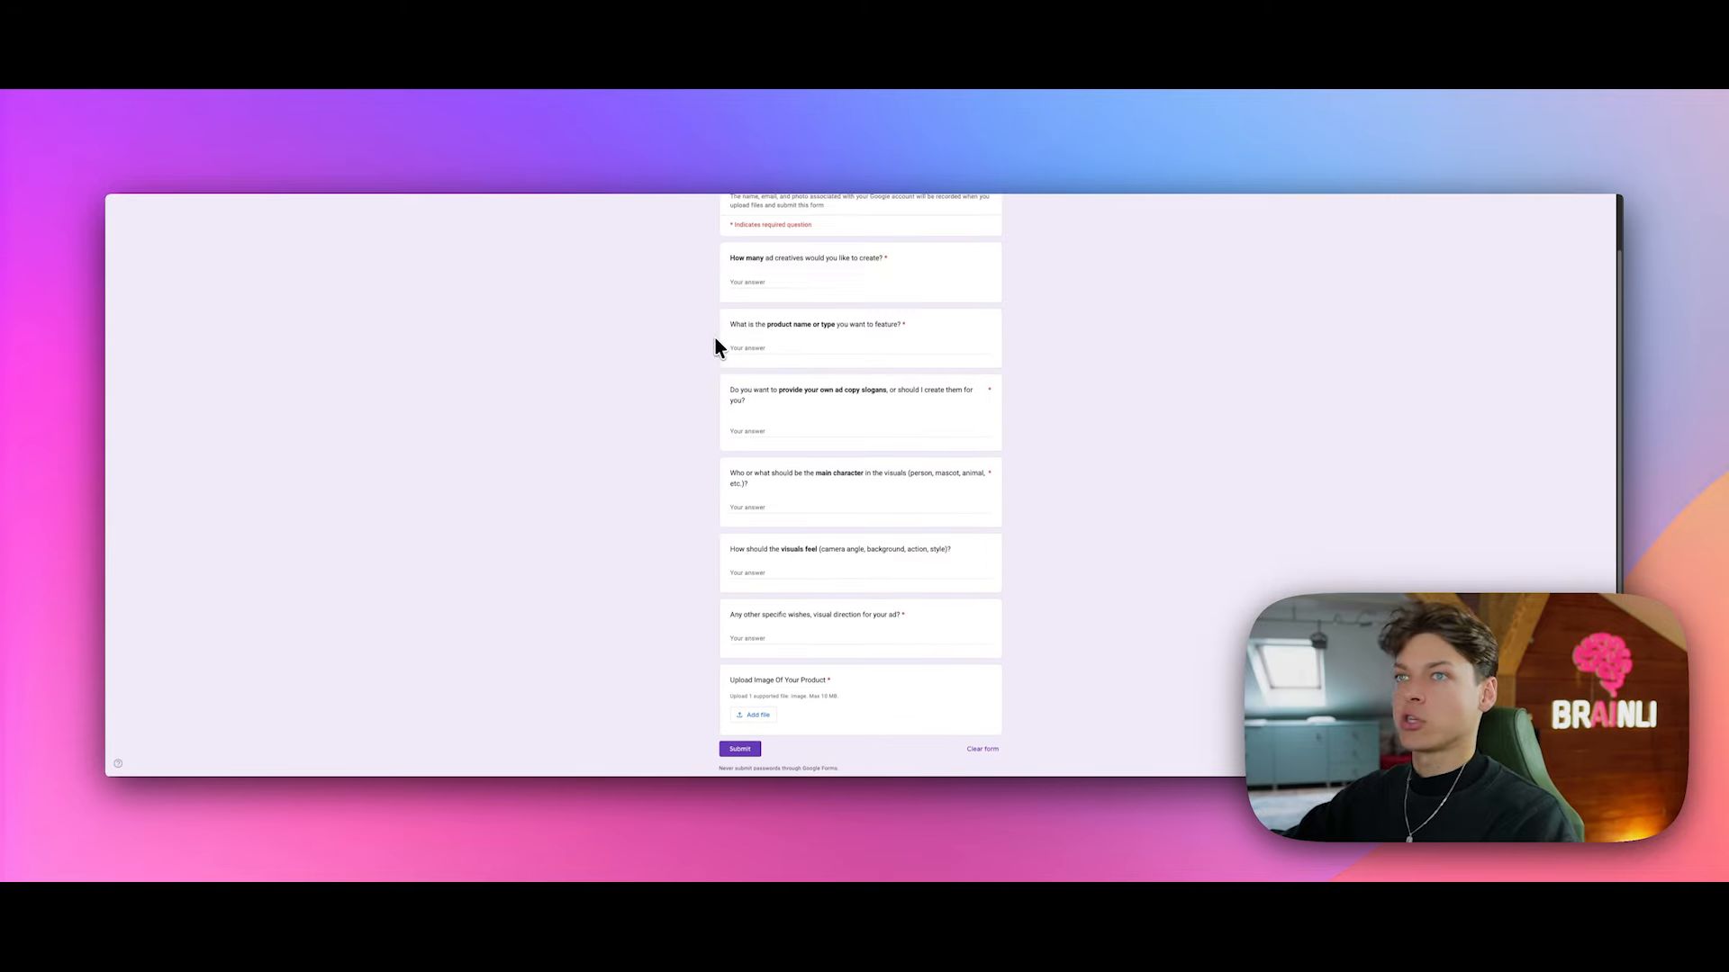
pyautogui.scroll(3, 633, 380)
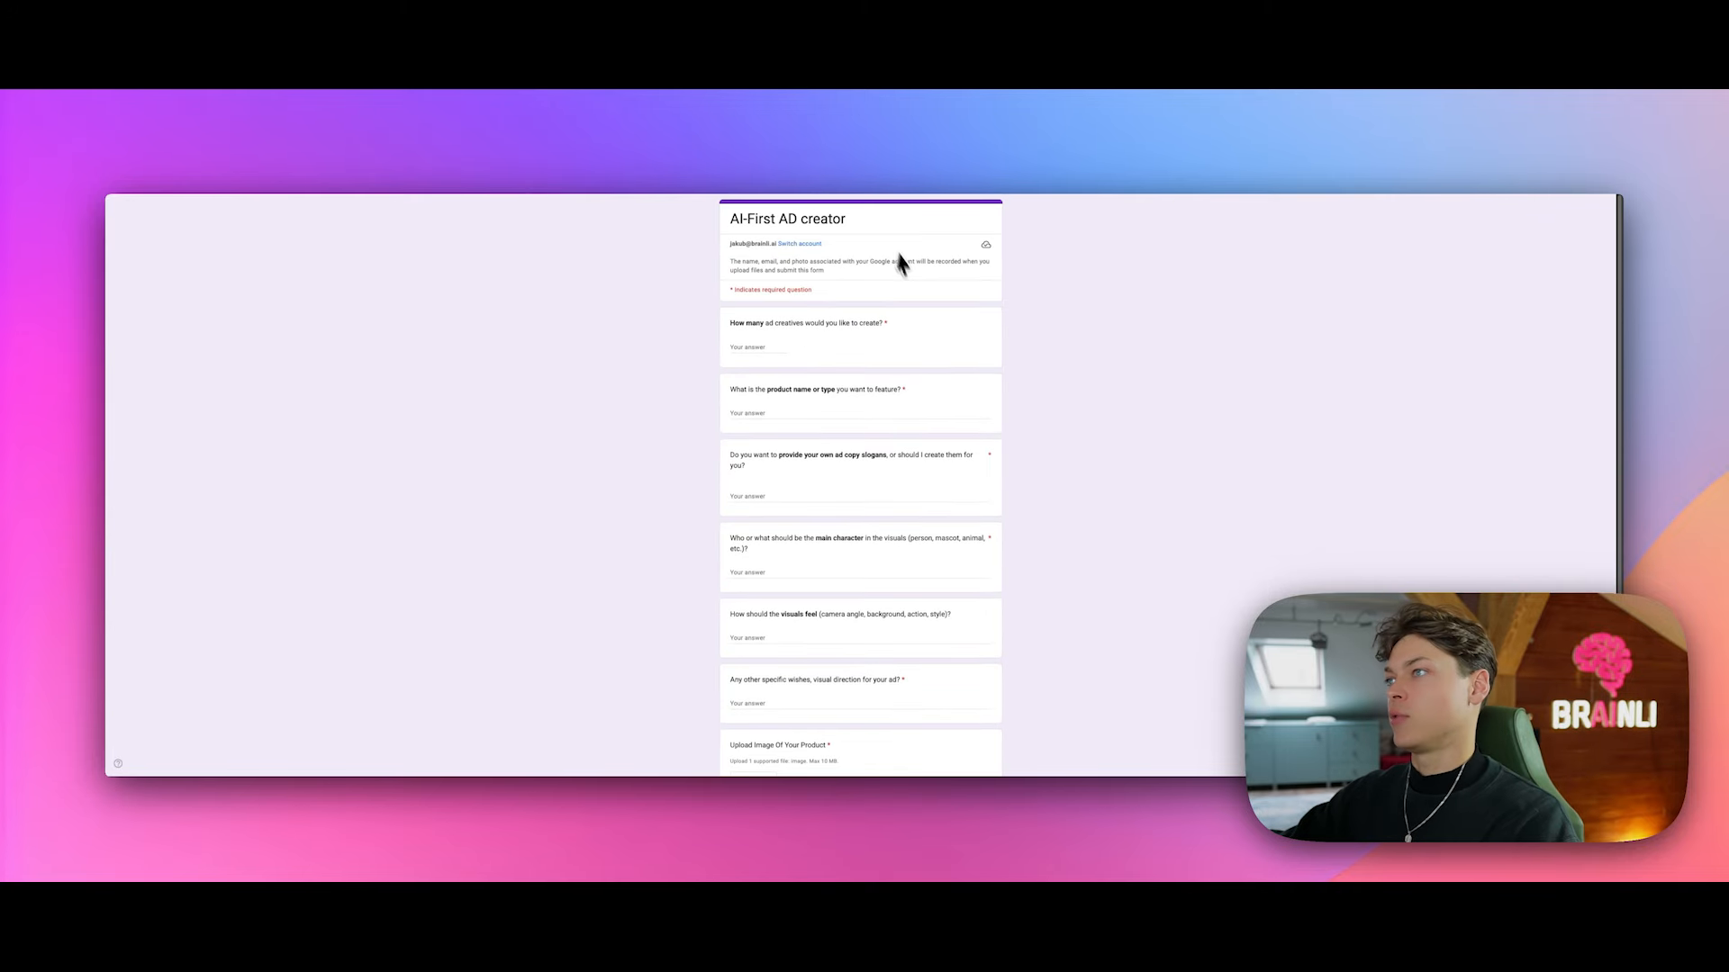
pyautogui.scroll(-3, 765, 331)
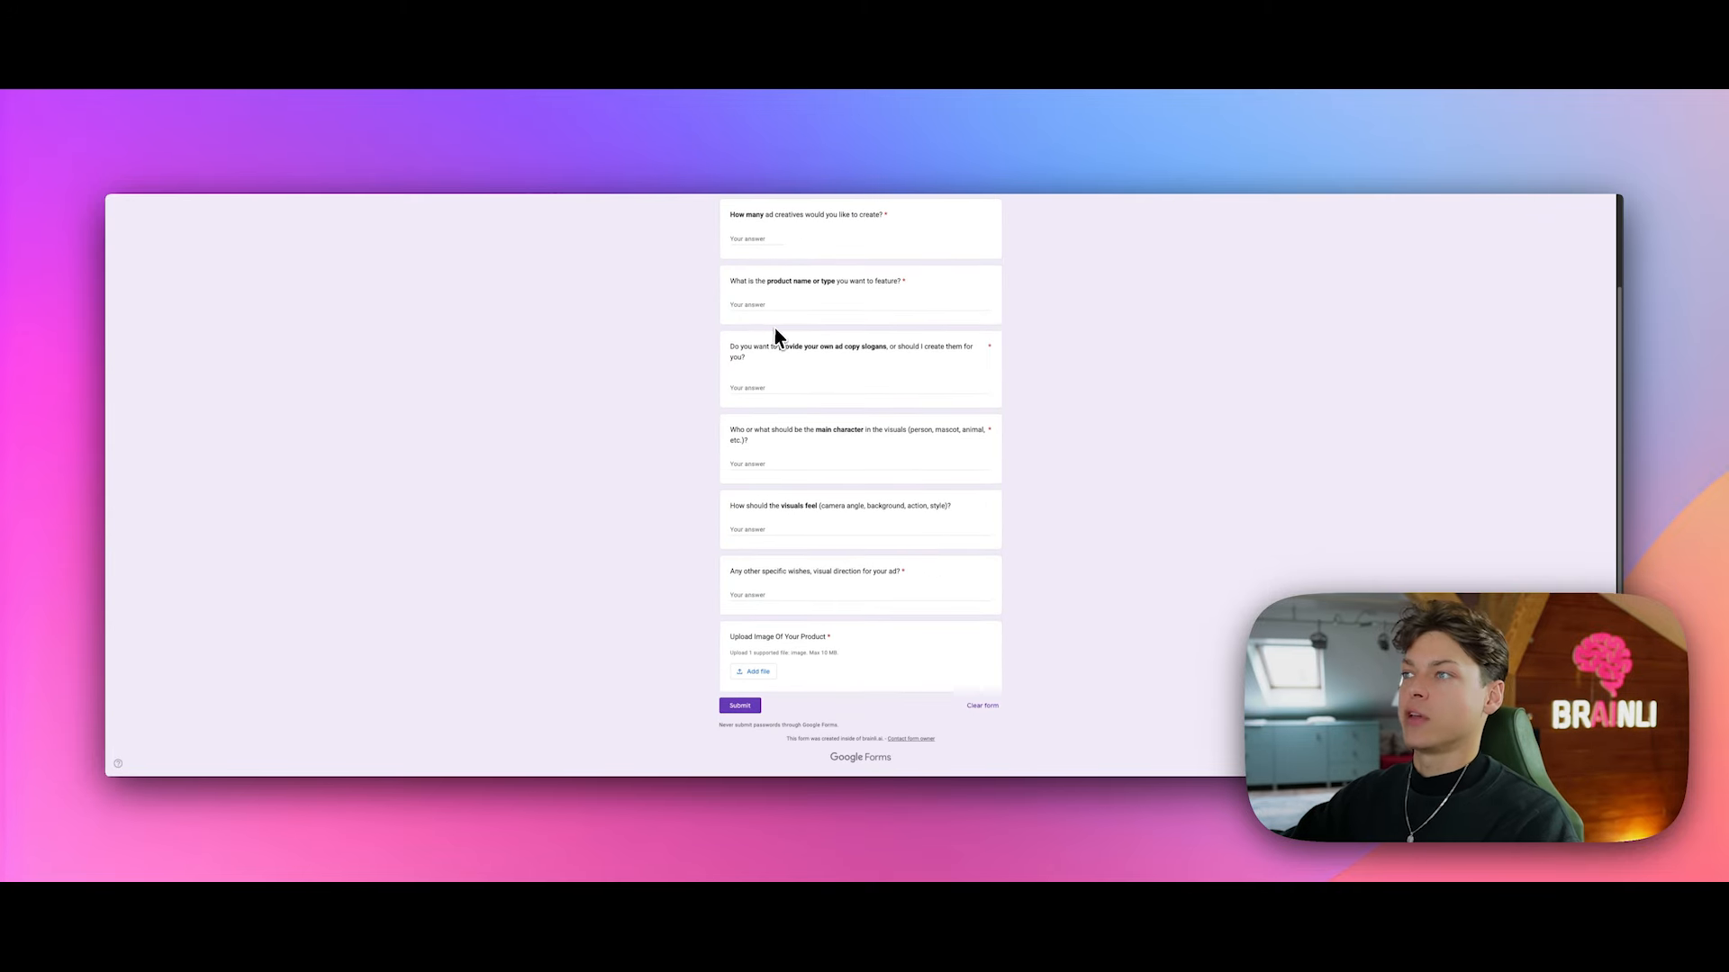
pyautogui.scroll(3, 912, 353)
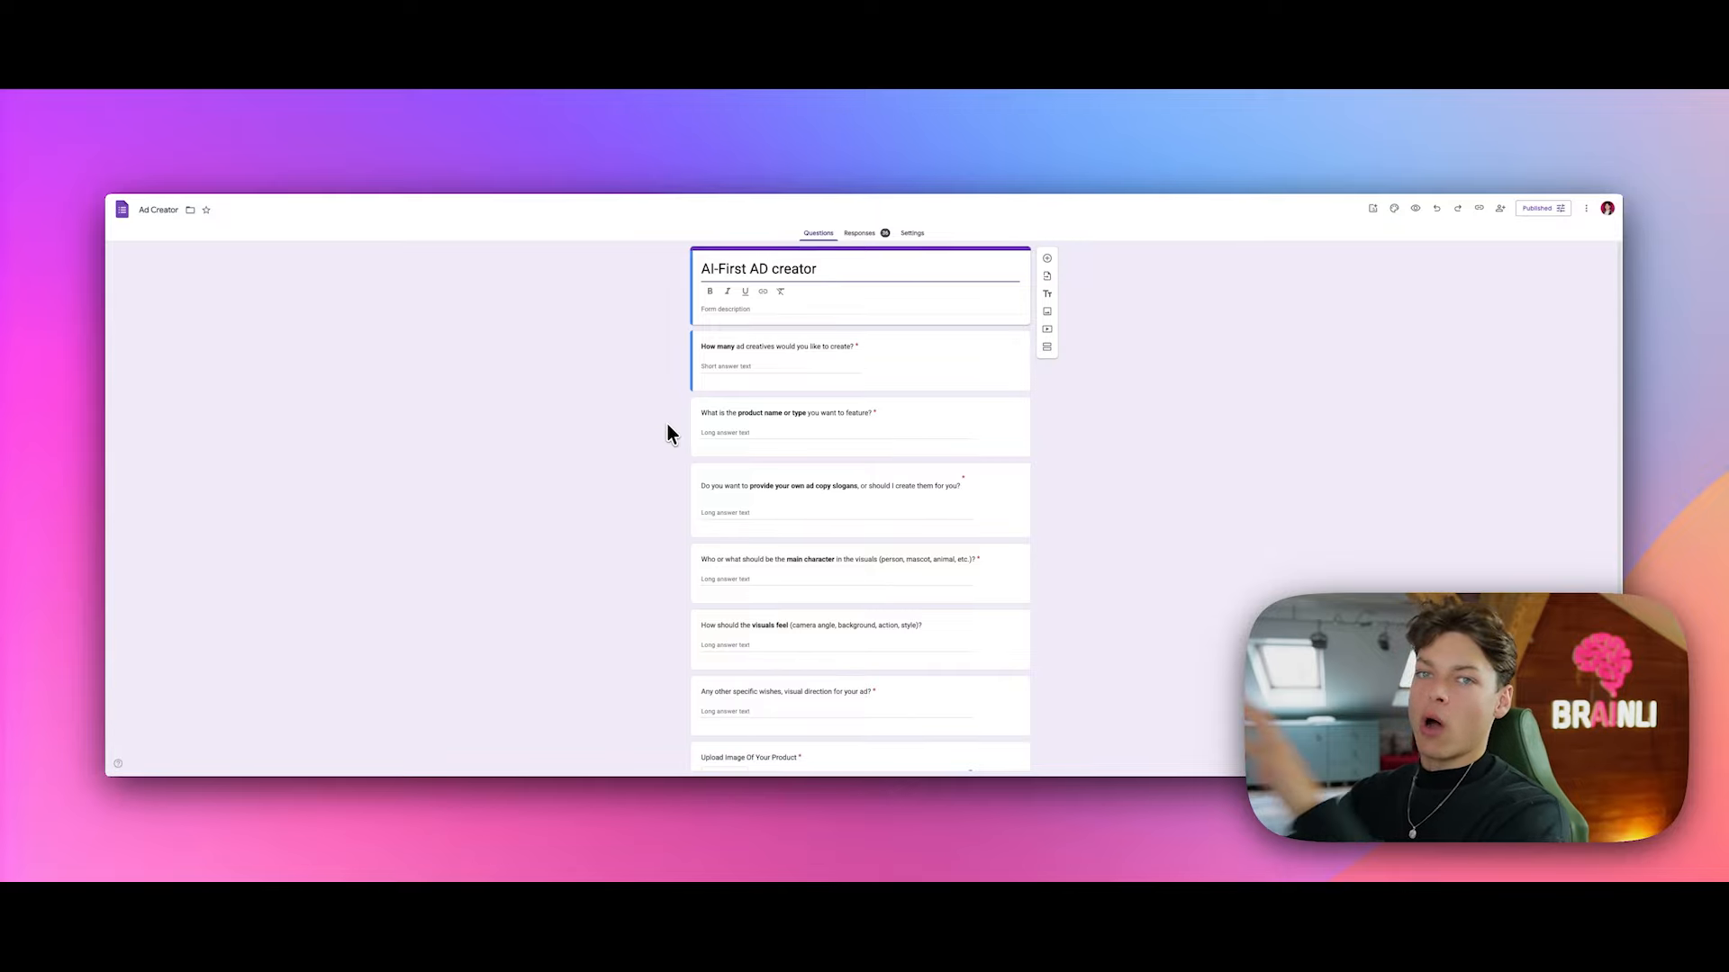
pyautogui.scroll(-1, 761, 364)
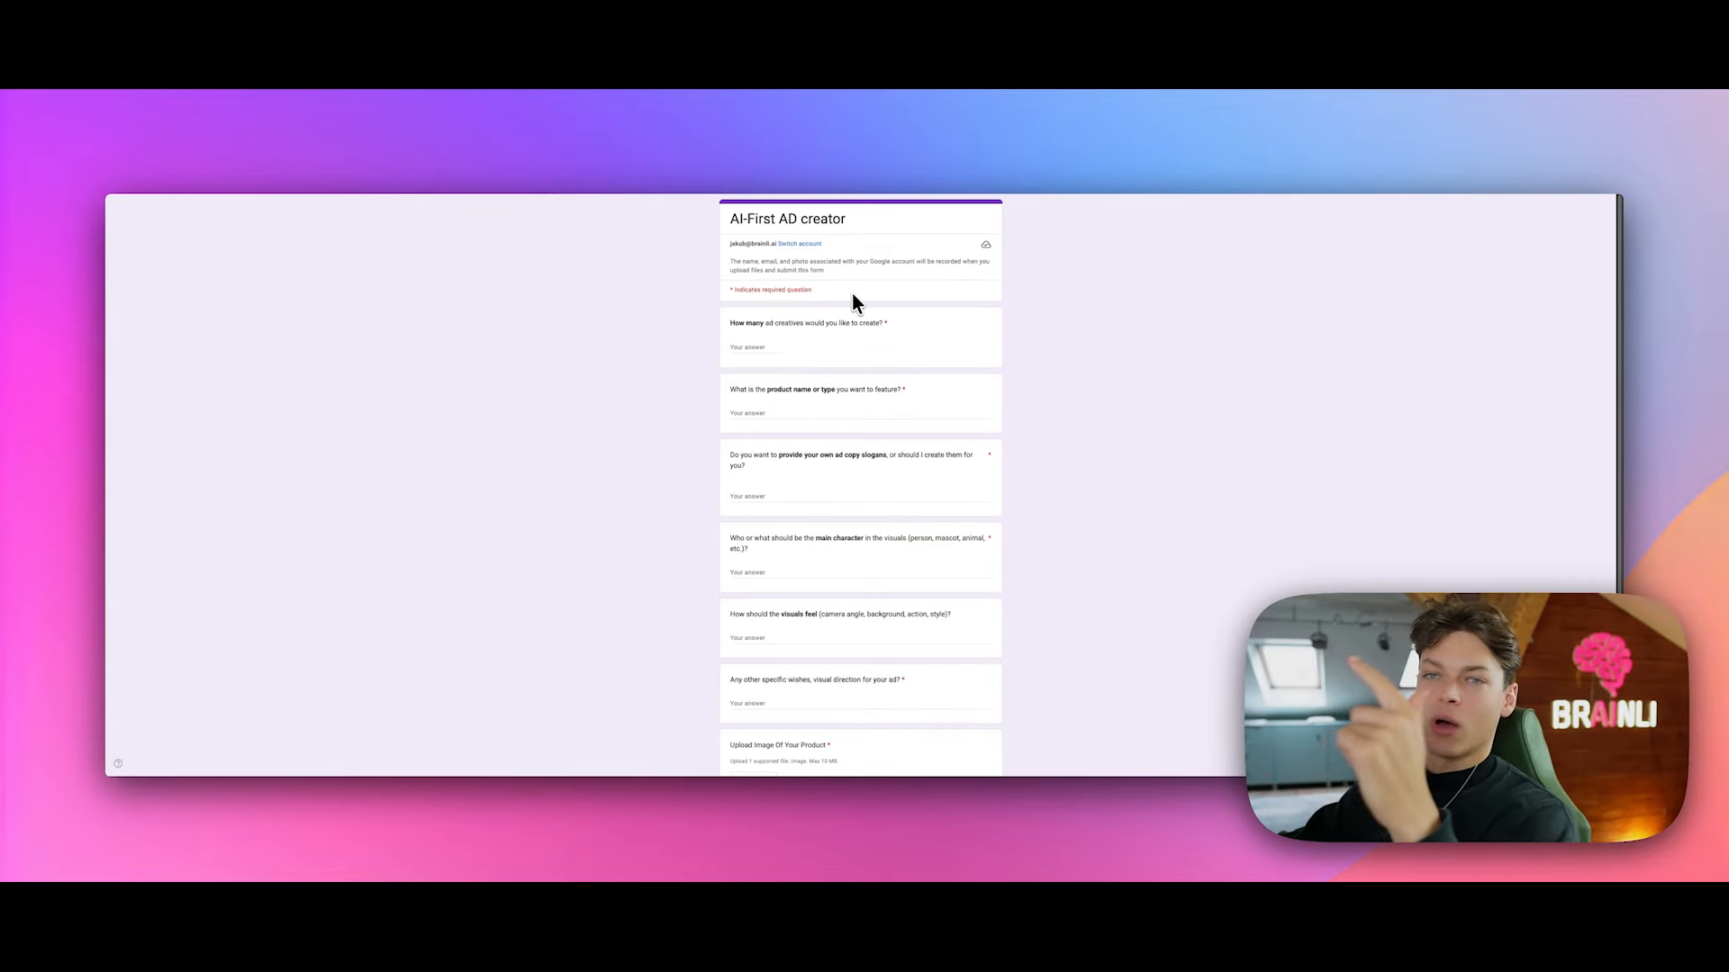
pyautogui.scroll(-2, 850, 315)
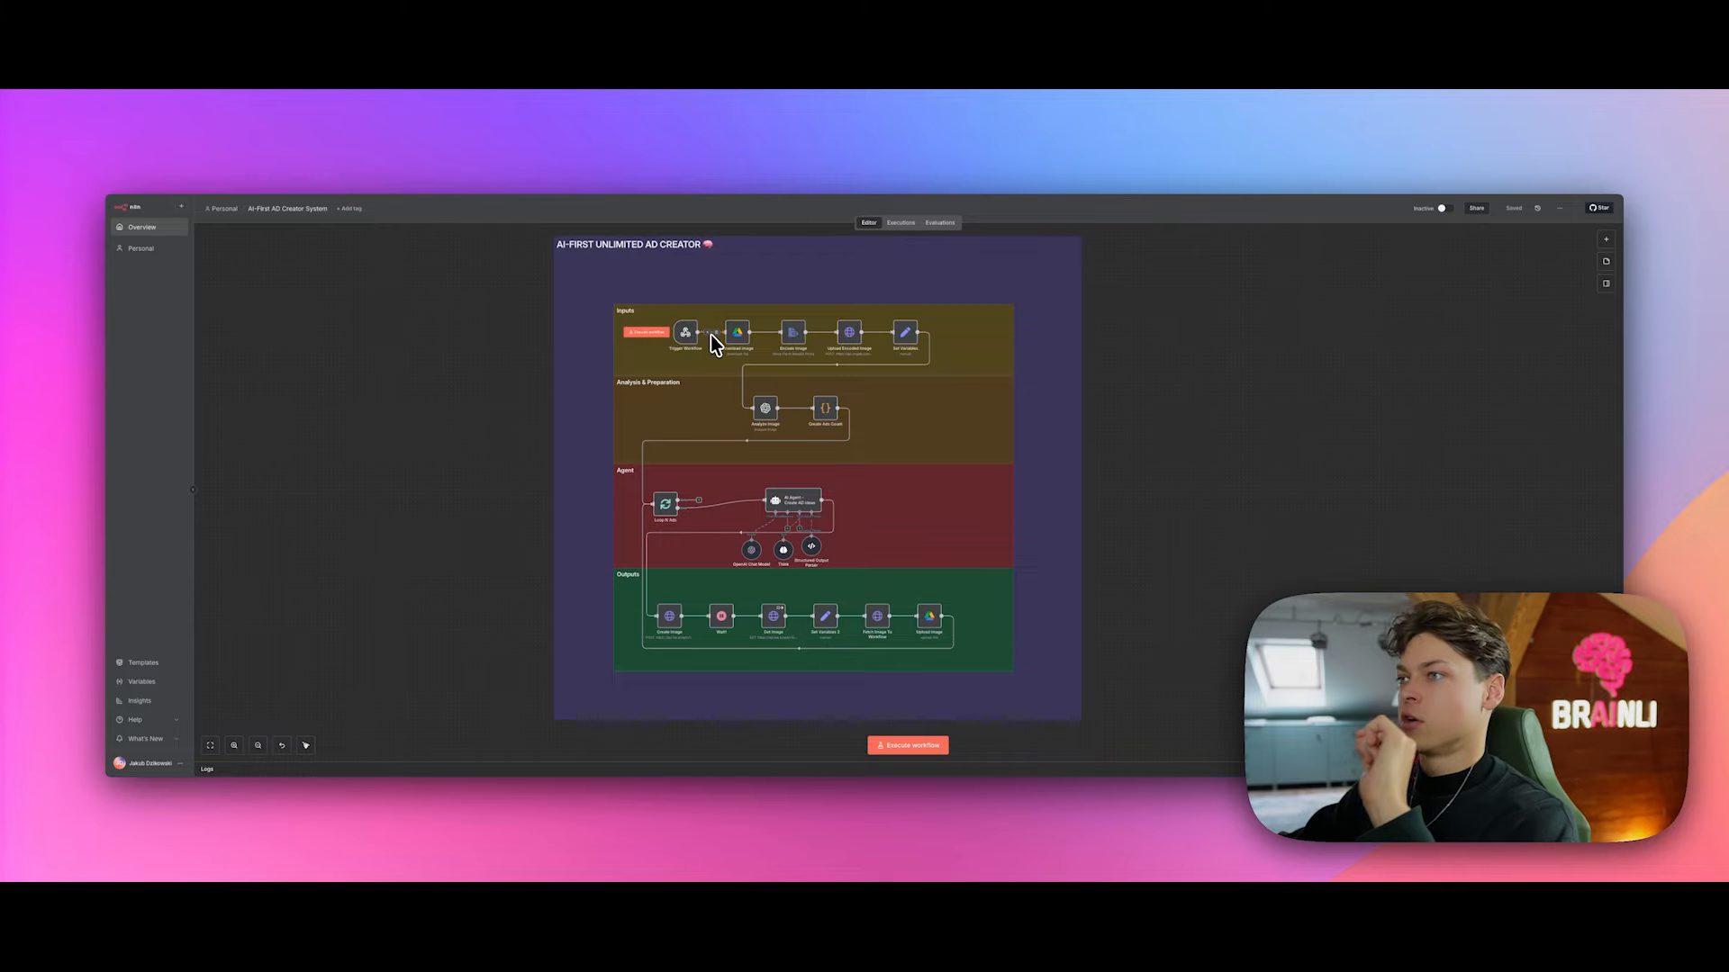
pyautogui.scroll(1, 938, 434)
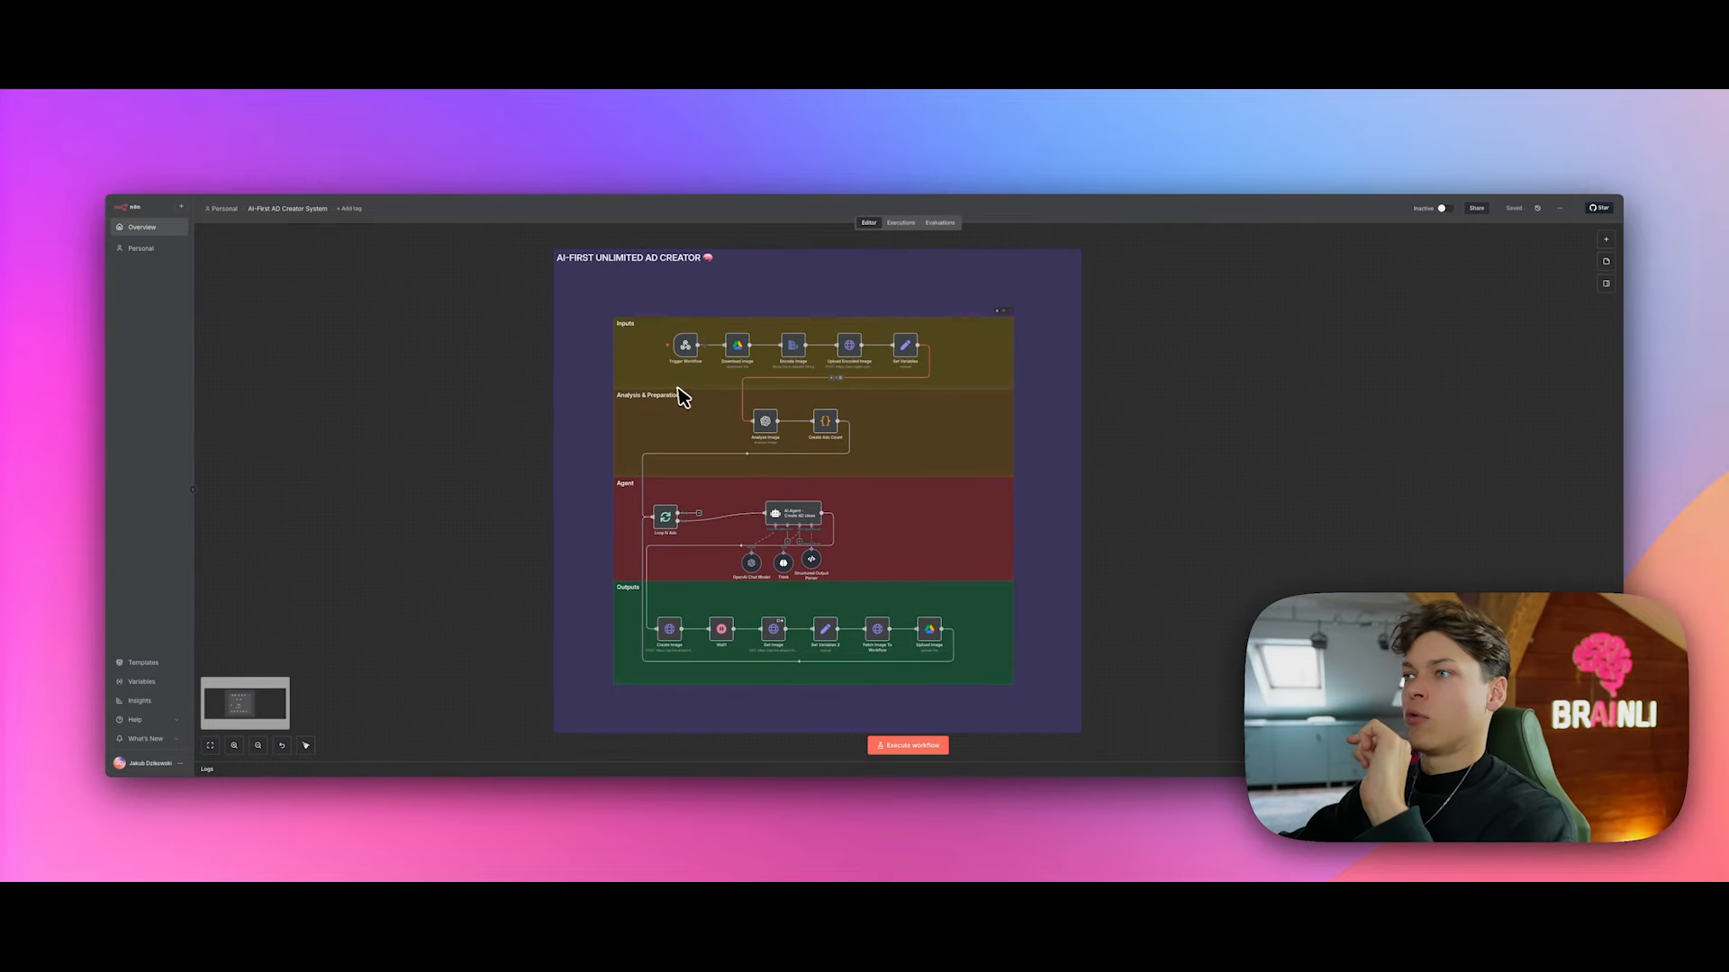
pyautogui.moveTo(703, 342)
pyautogui.scroll(2, 717, 344)
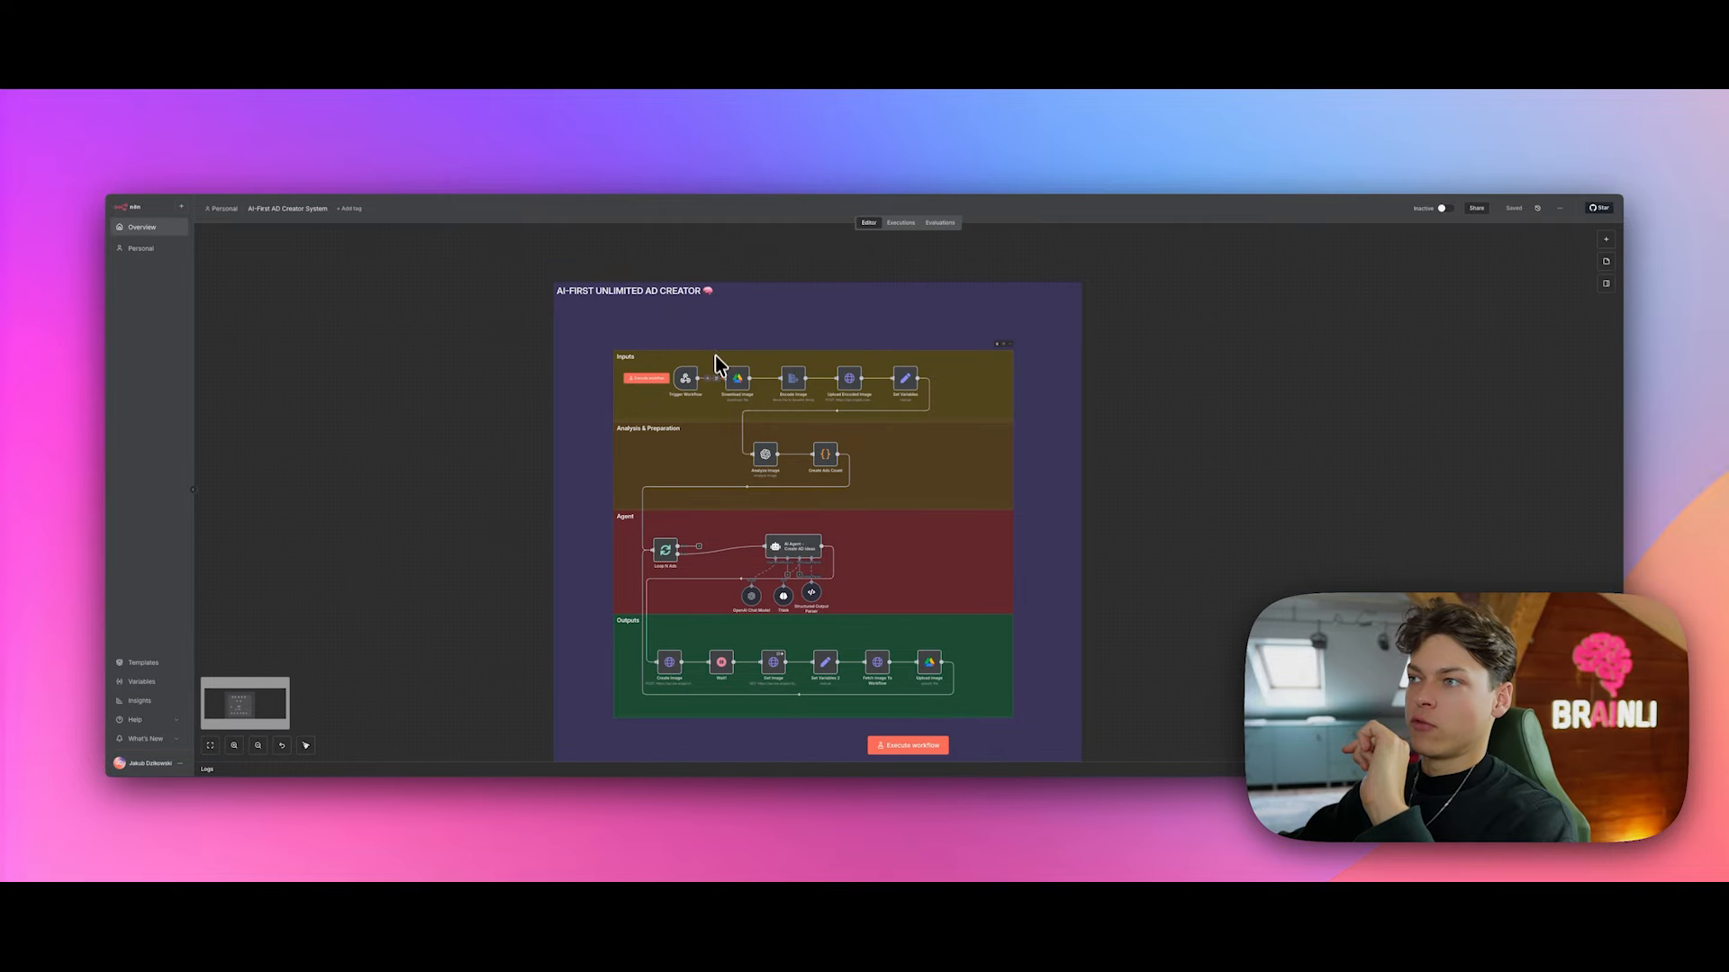
pyautogui.scroll(1, 711, 382)
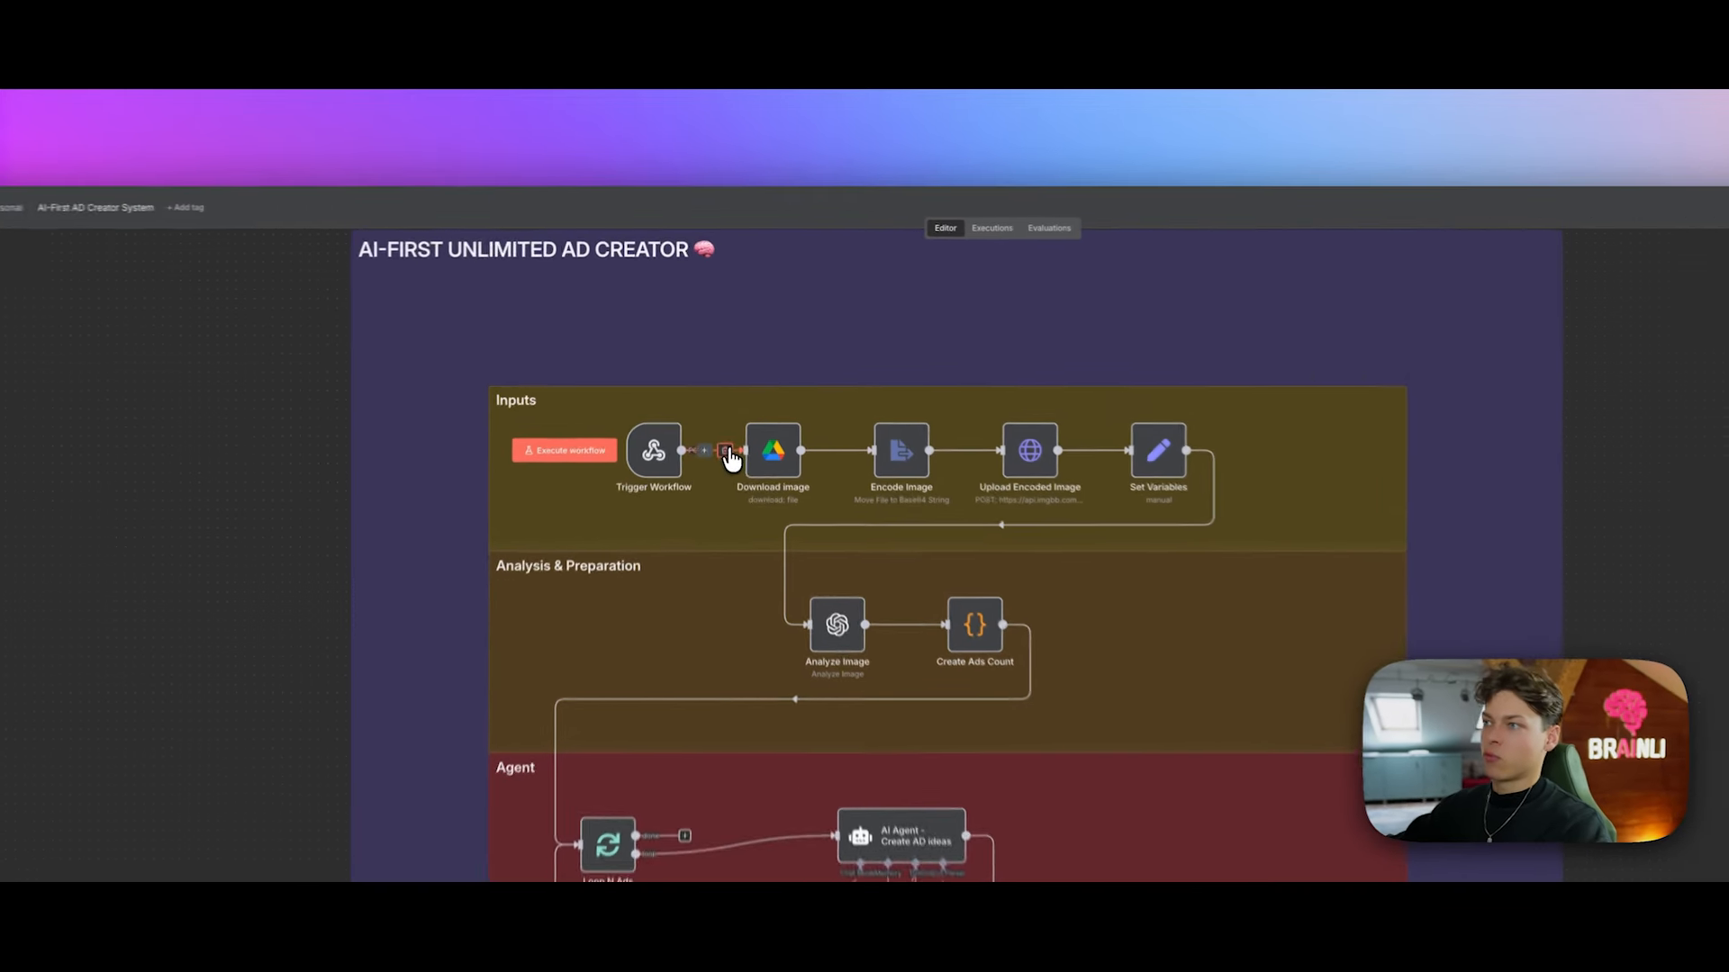
pyautogui.click(726, 451)
pyautogui.moveTo(662, 455)
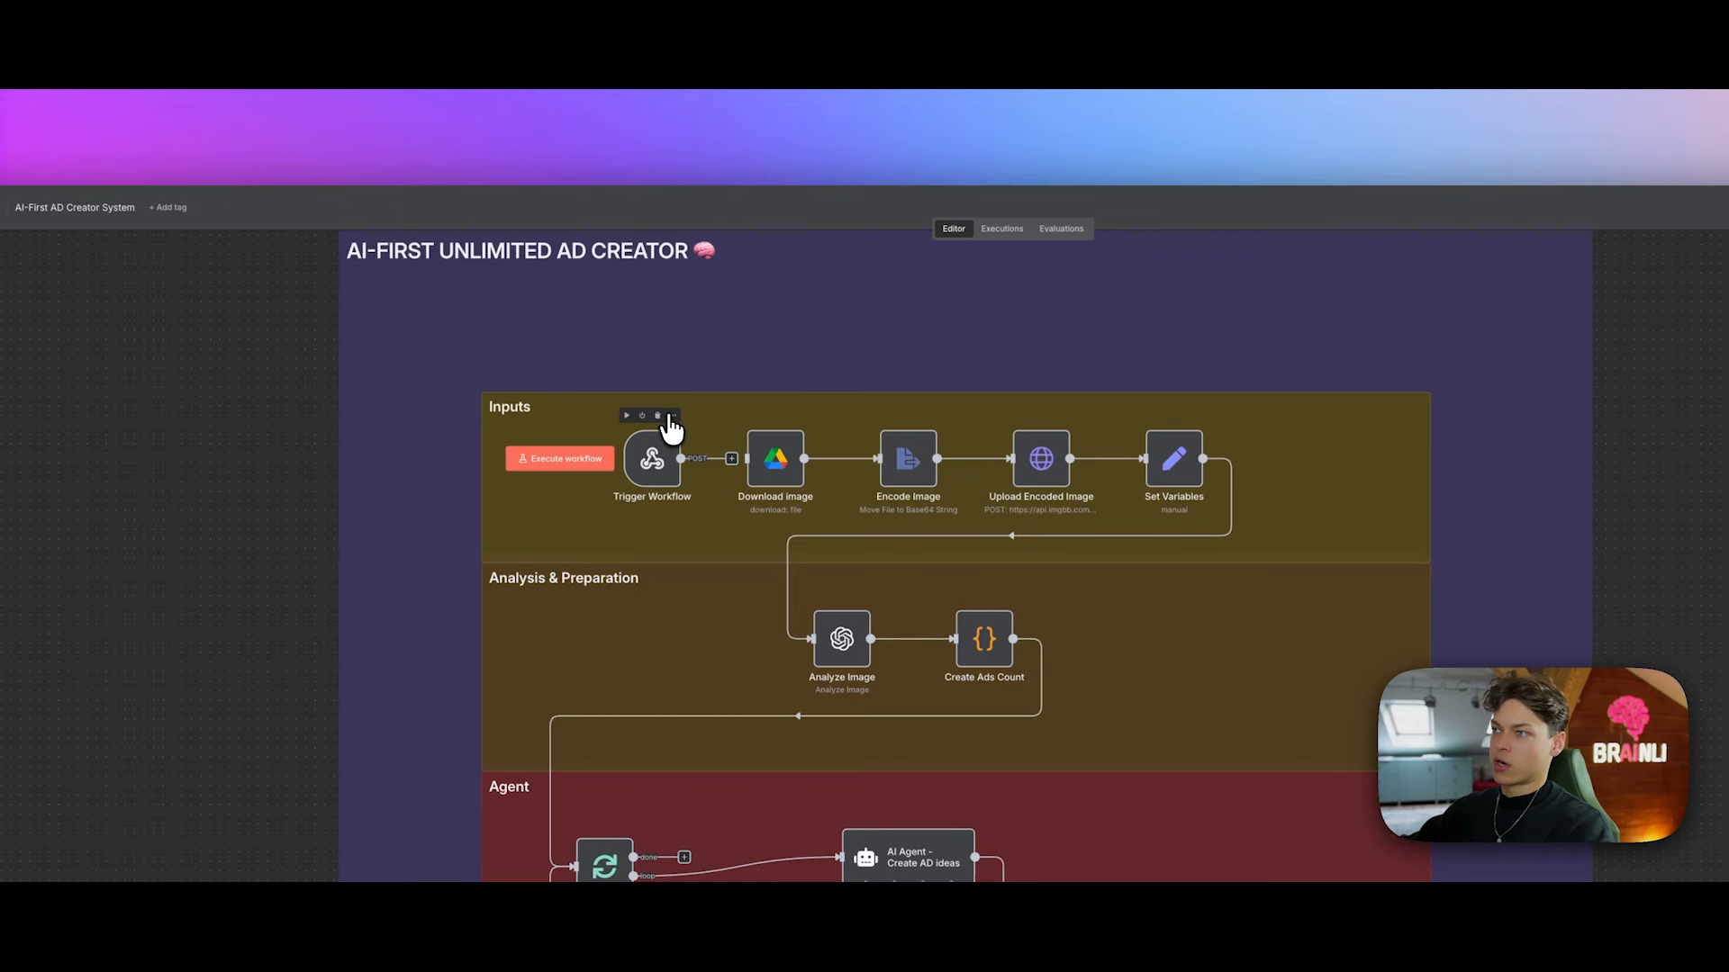
pyautogui.click(672, 410)
pyautogui.click(696, 430)
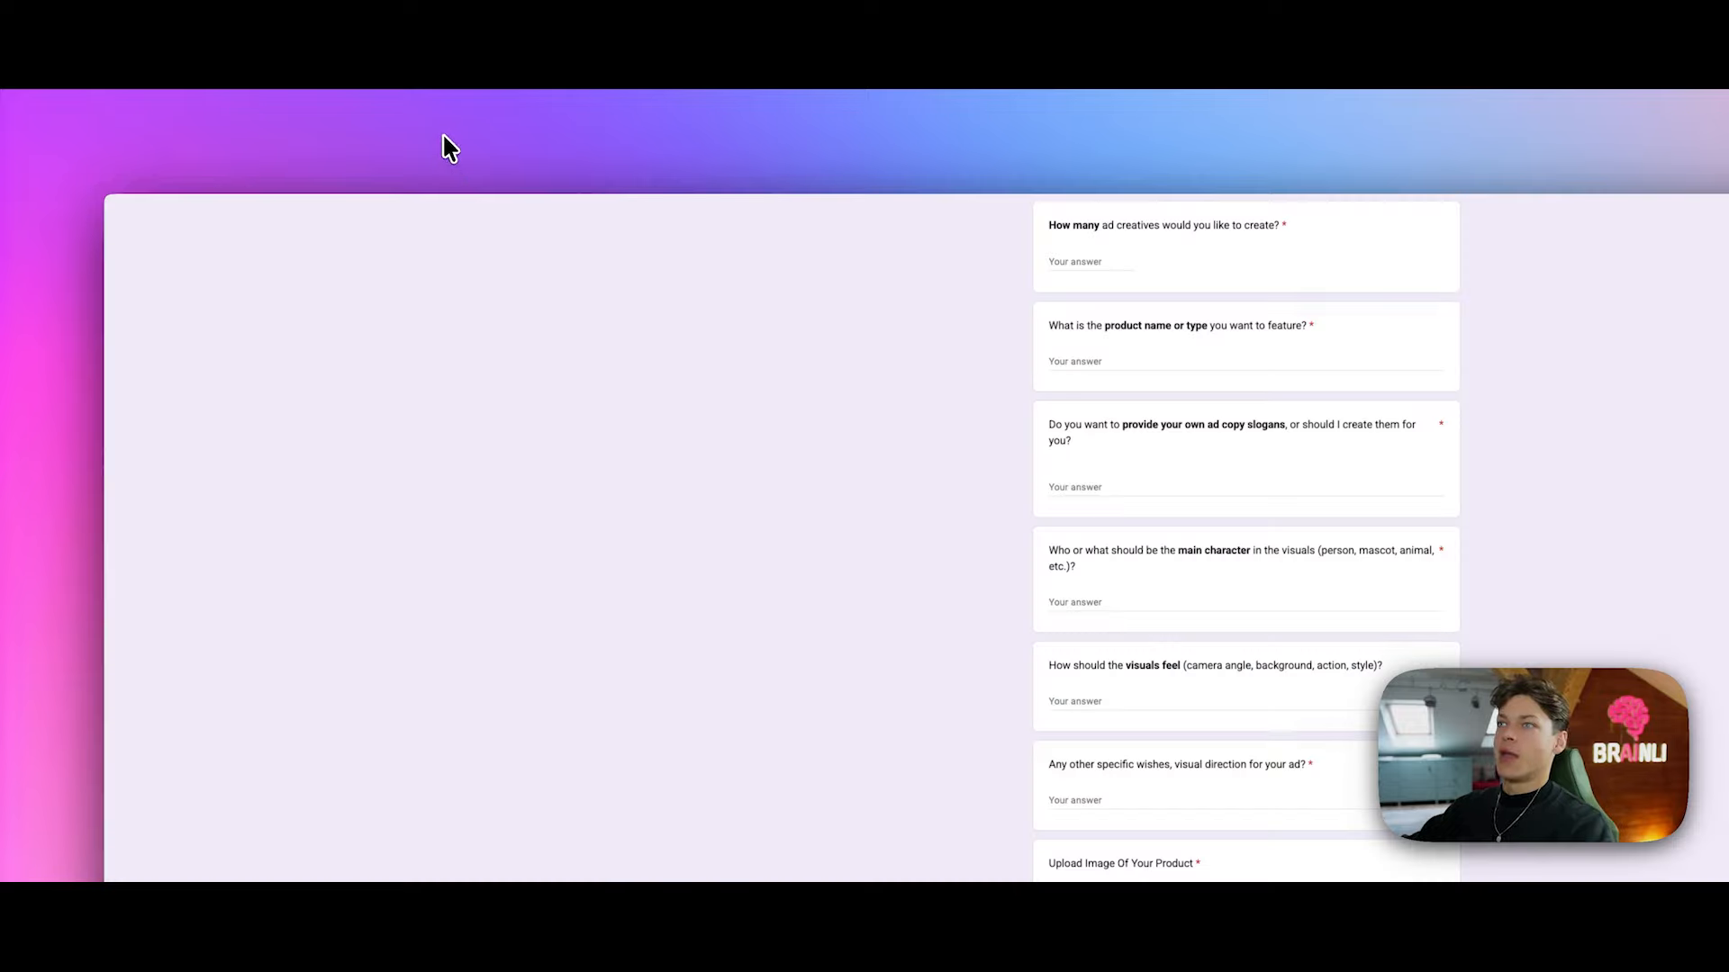
# Step: Choose Apps Script from the AI-First AD creator form's More menu
pyautogui.scroll(3, 567, 367)
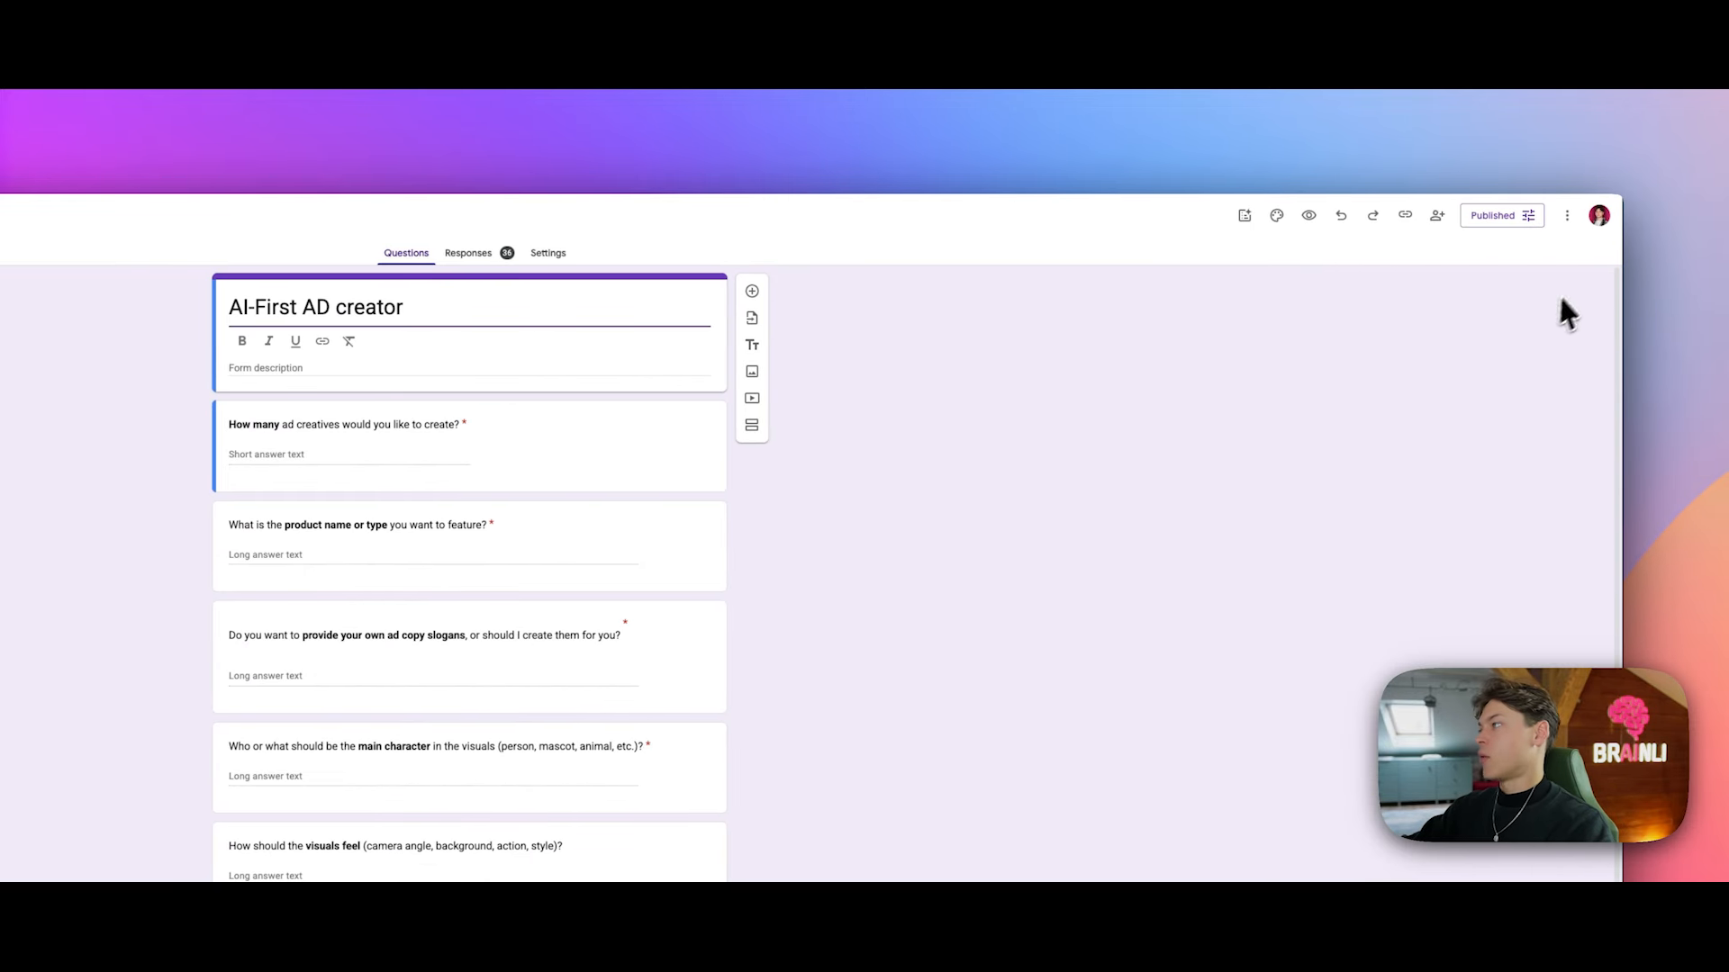
pyautogui.click(1567, 218)
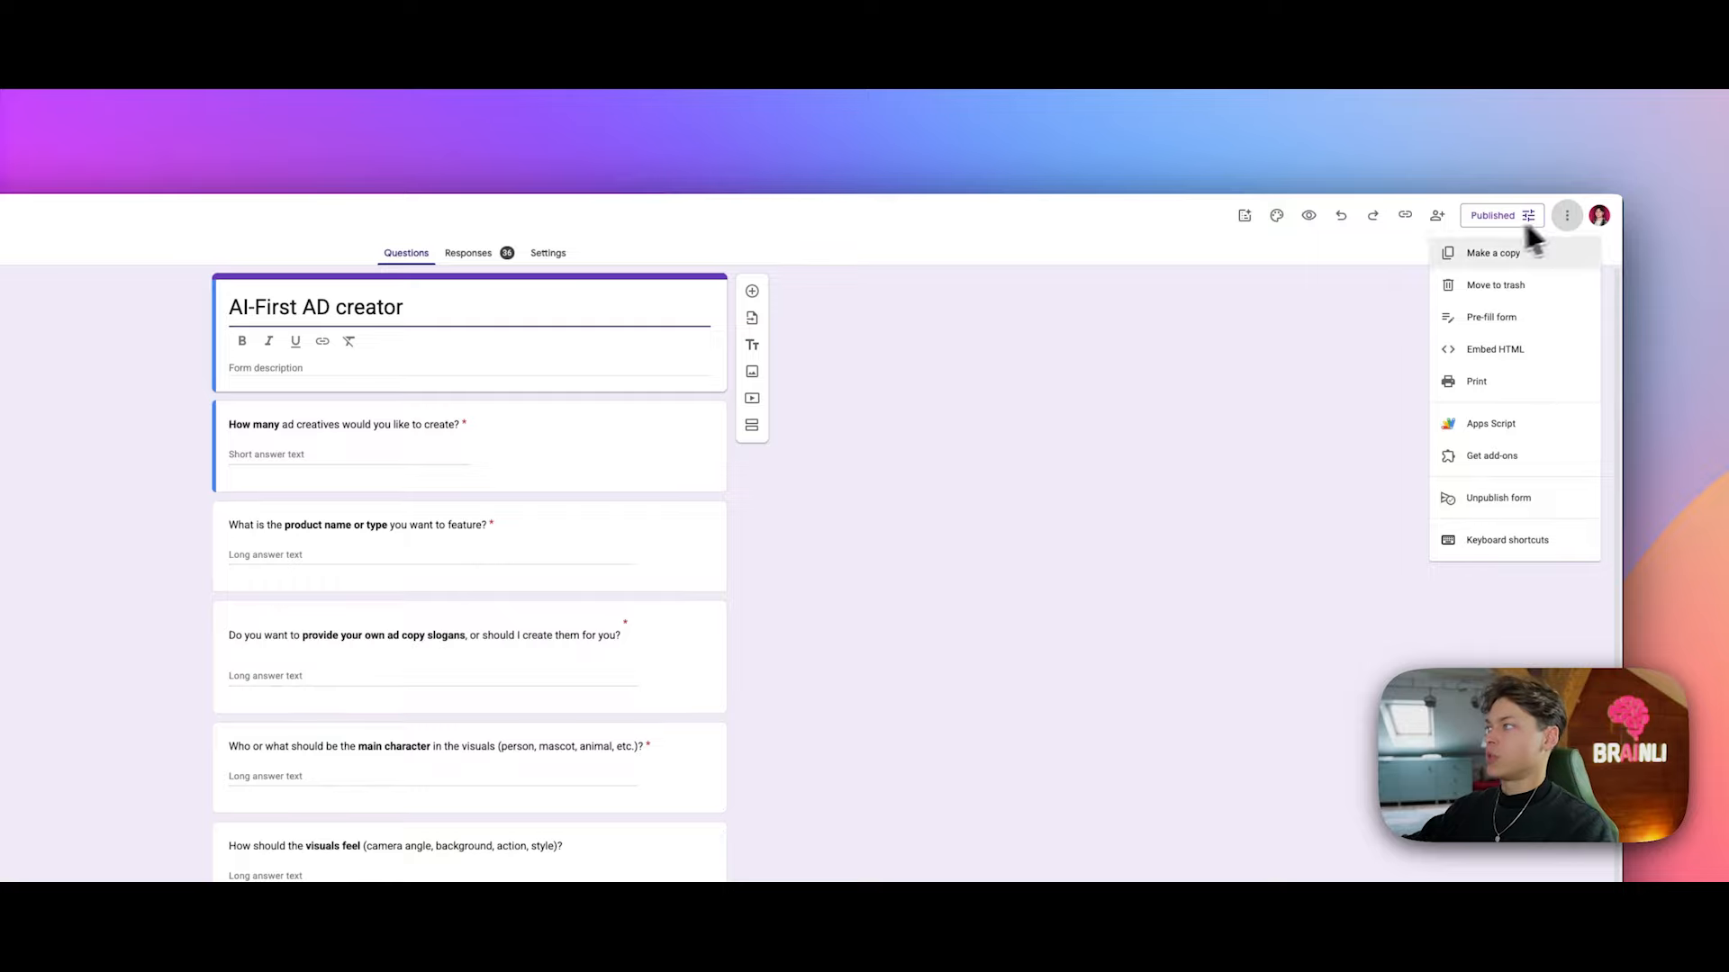
pyautogui.click(1495, 439)
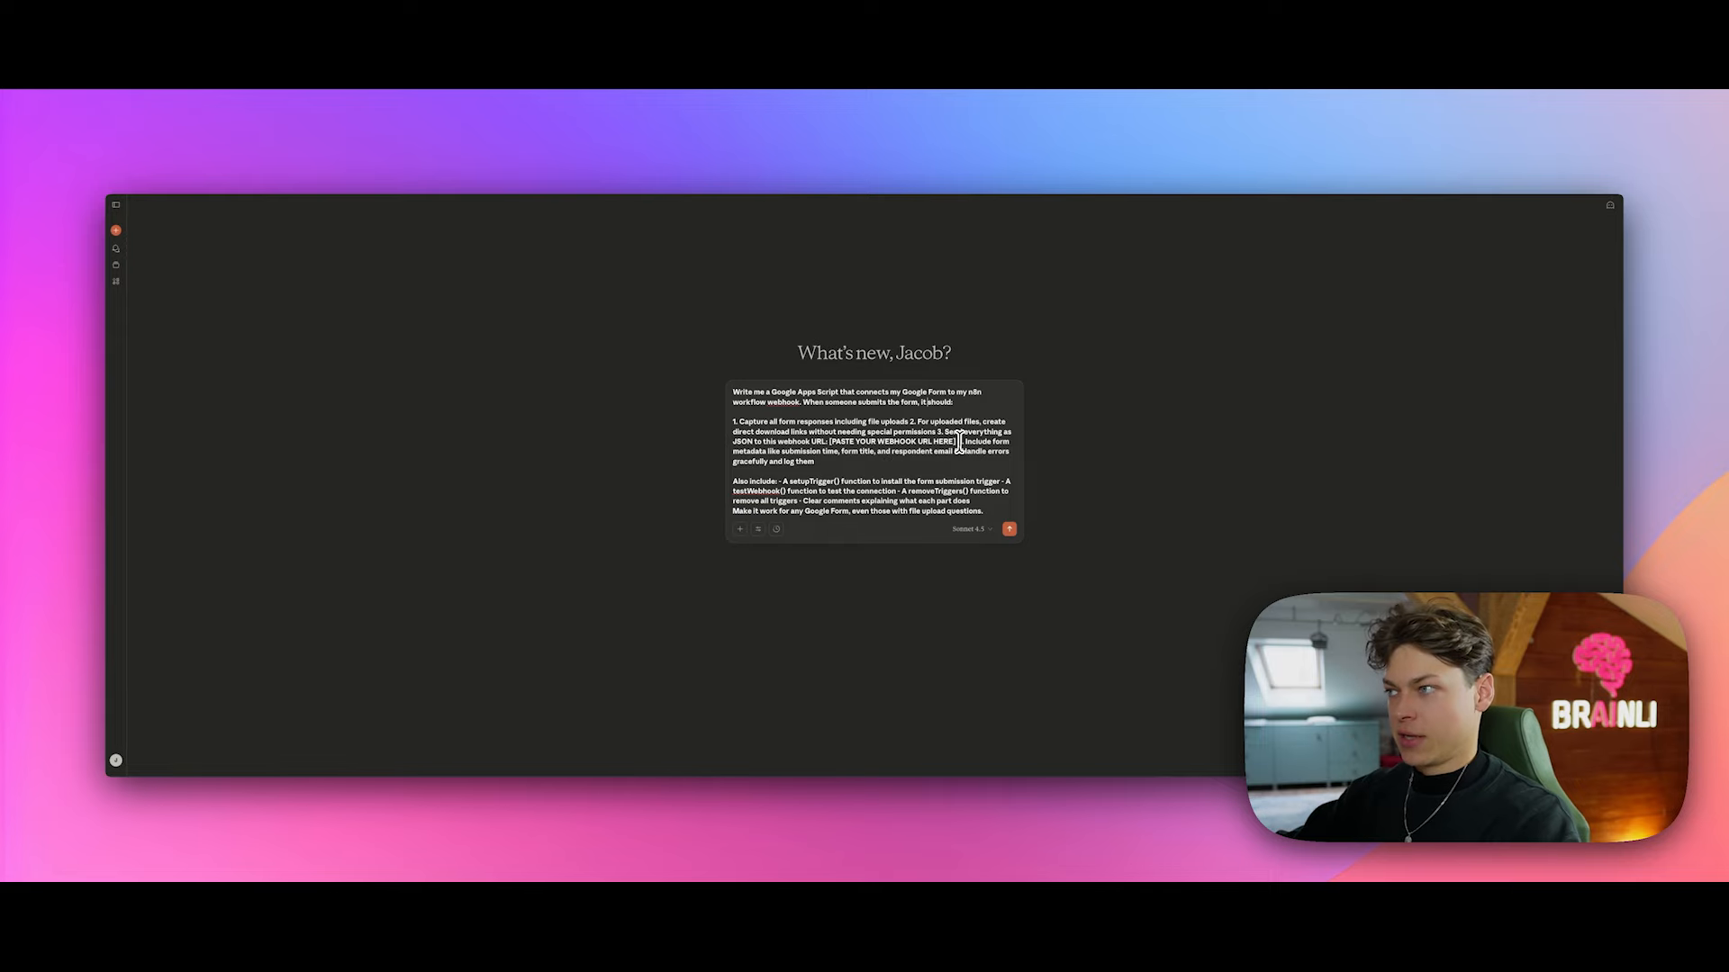
# Step: Replace [PASTE YOUR WEBHOOK URL HERE] with the n8n webhook URL and send the script request to Claude
pyautogui.moveTo(820, 445); pyautogui.dragTo(779, 468)
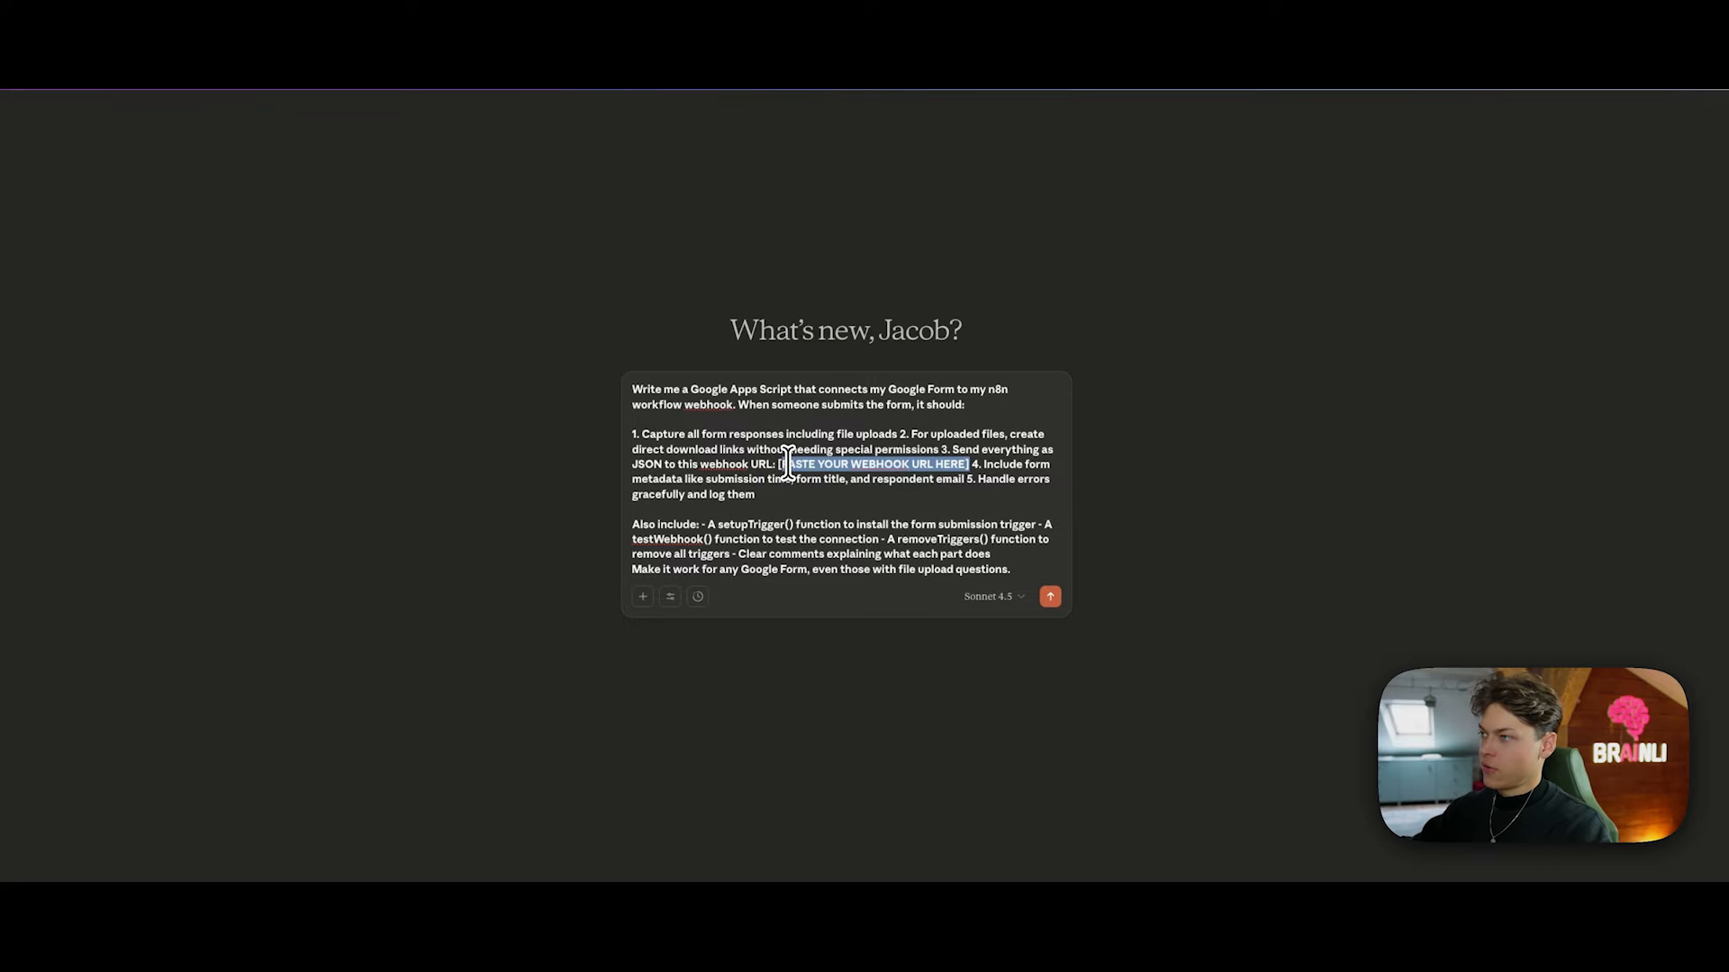
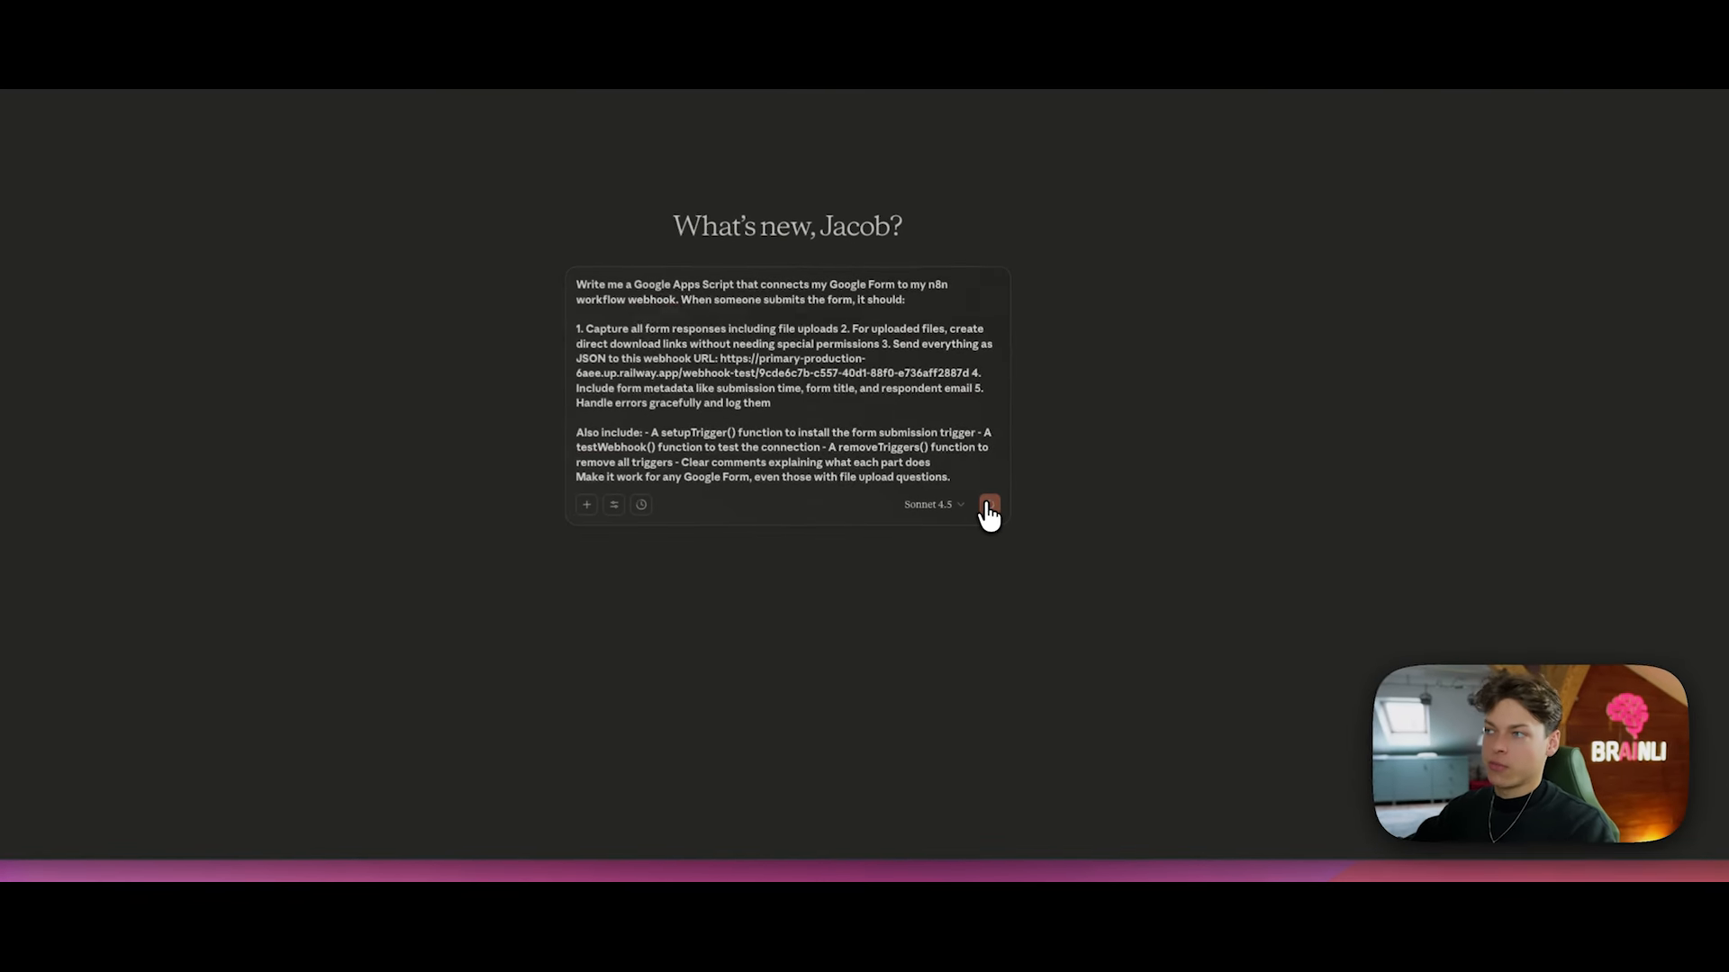
pyautogui.click(1009, 538)
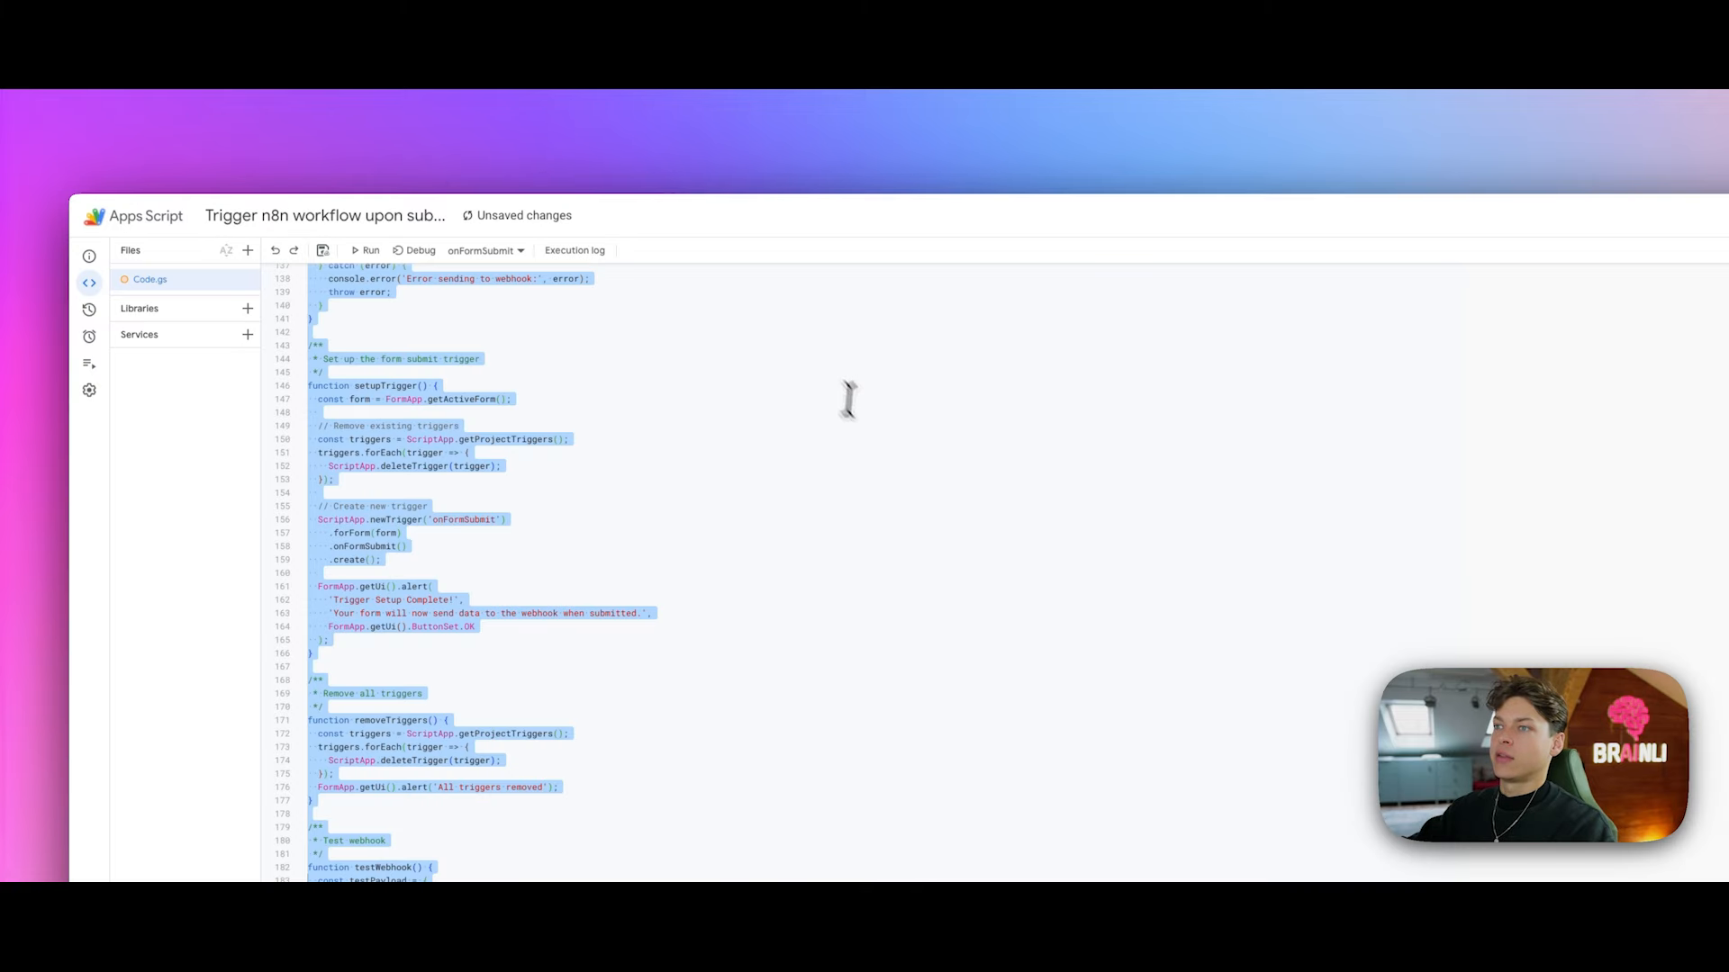
pyautogui.click(879, 417)
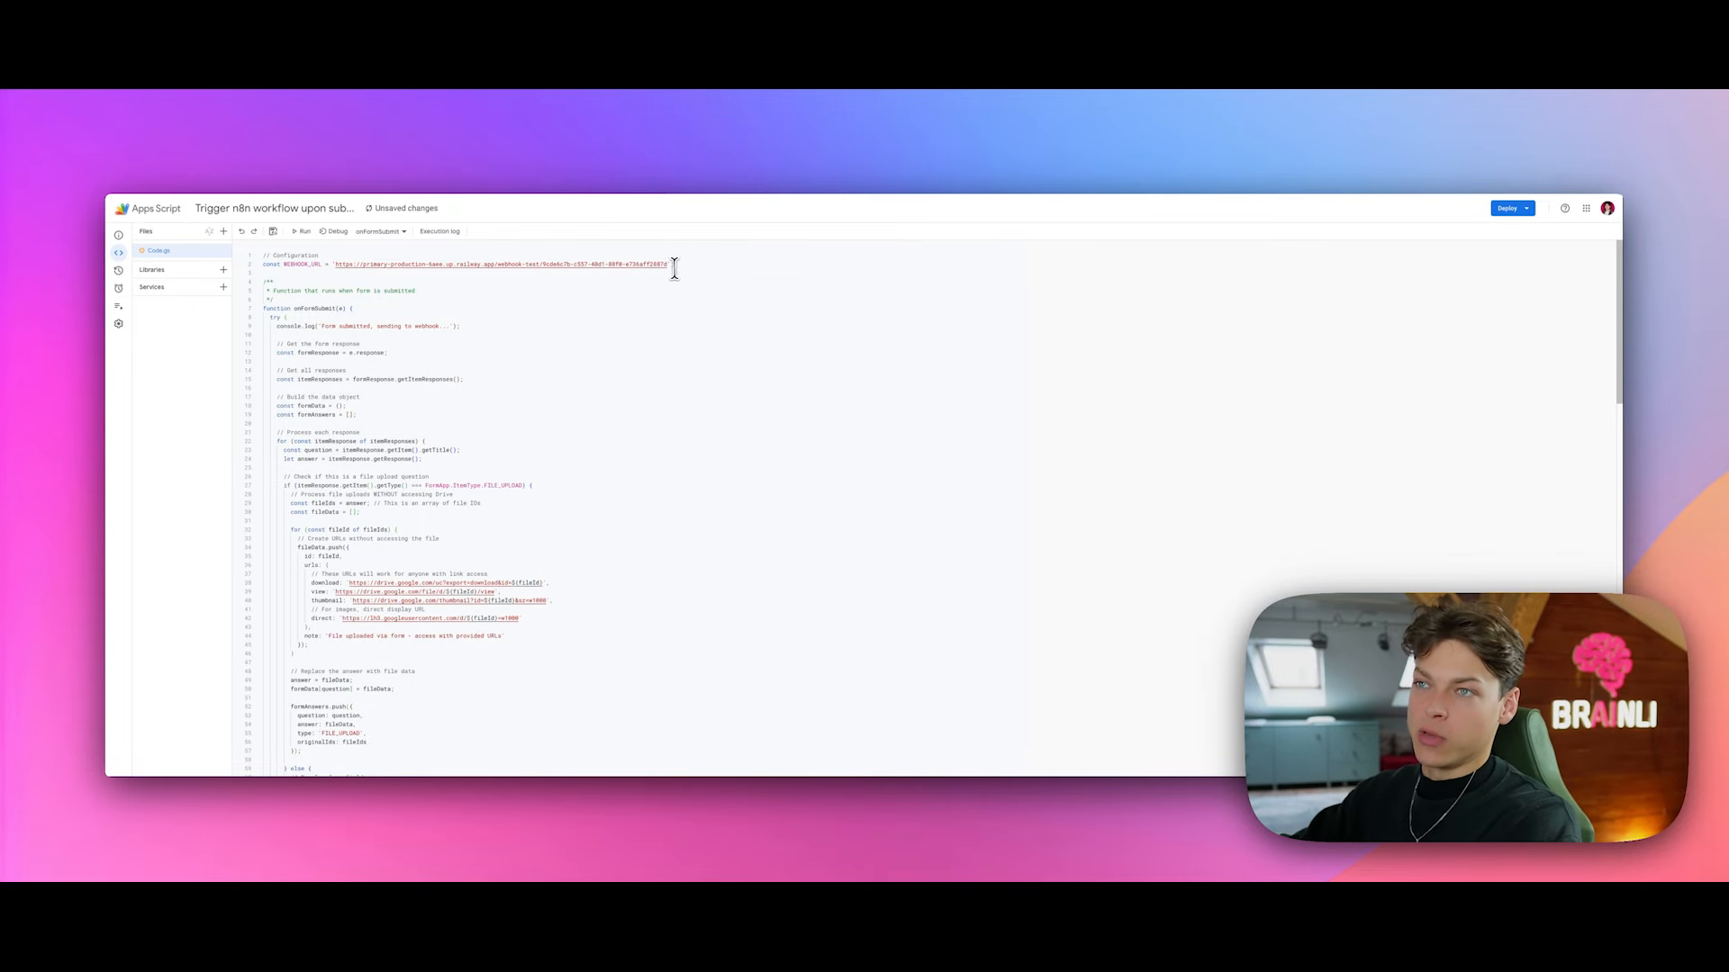
# Step: Put the n8n trigger's webhook URL into WEBHOOK_URL on line 2 of Code.gs
pyautogui.moveTo(675, 265); pyautogui.dragTo(260, 263)
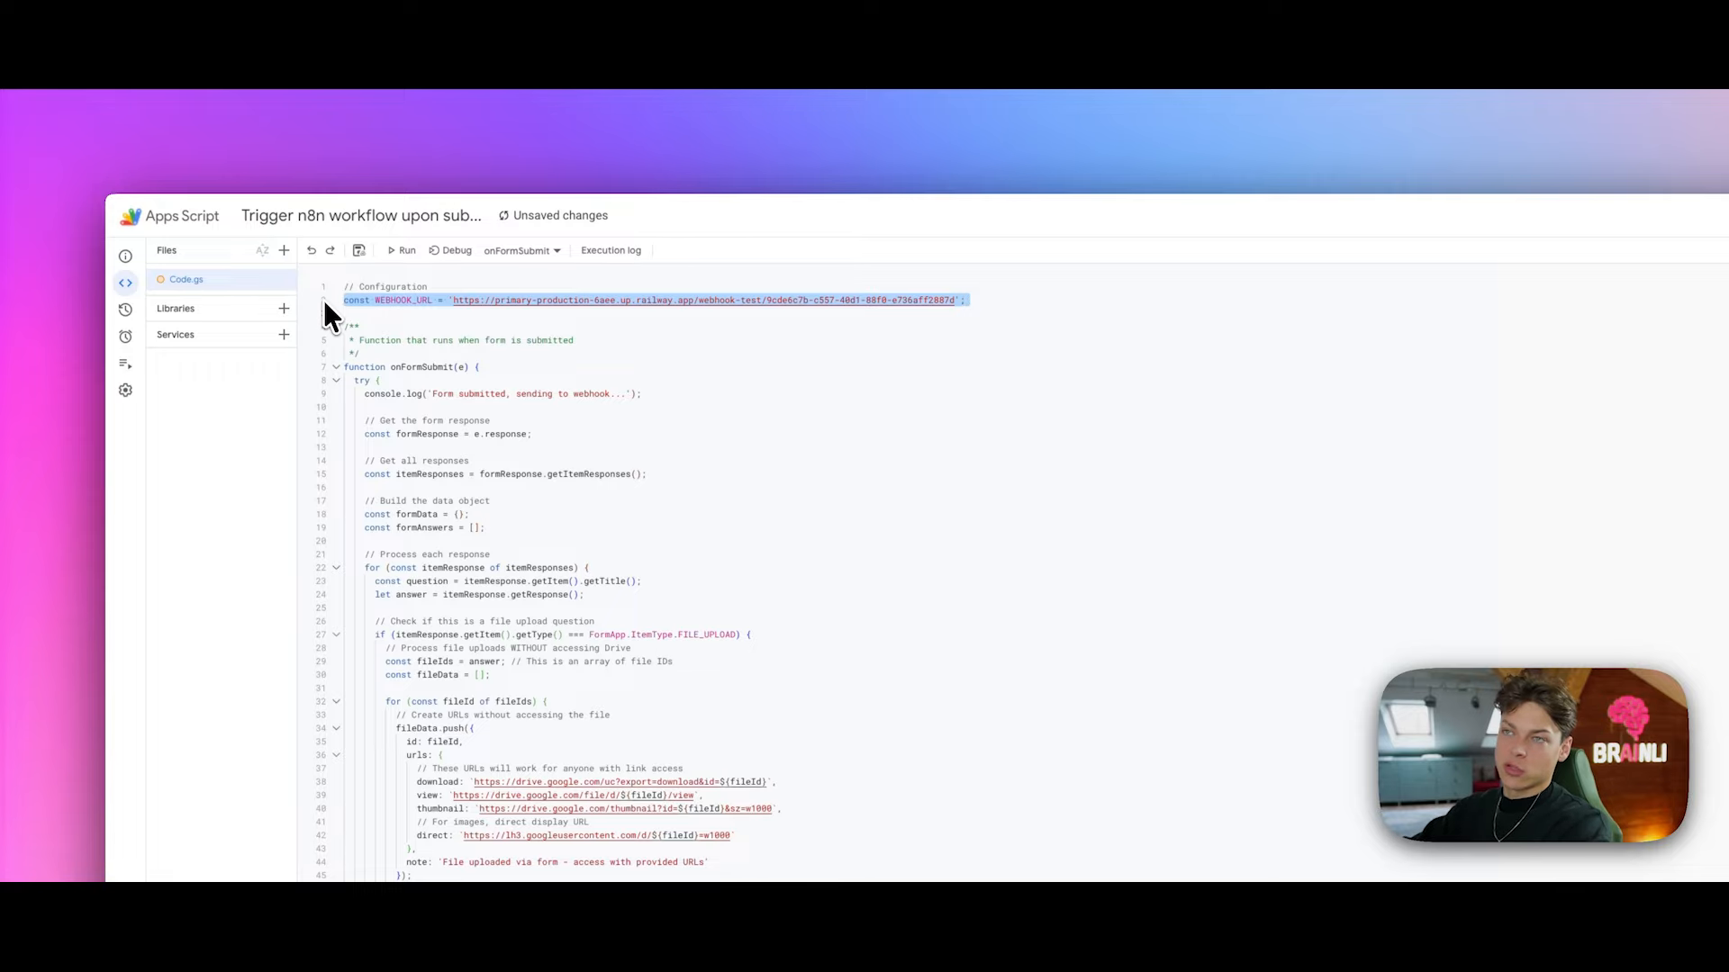
pyautogui.click(979, 303)
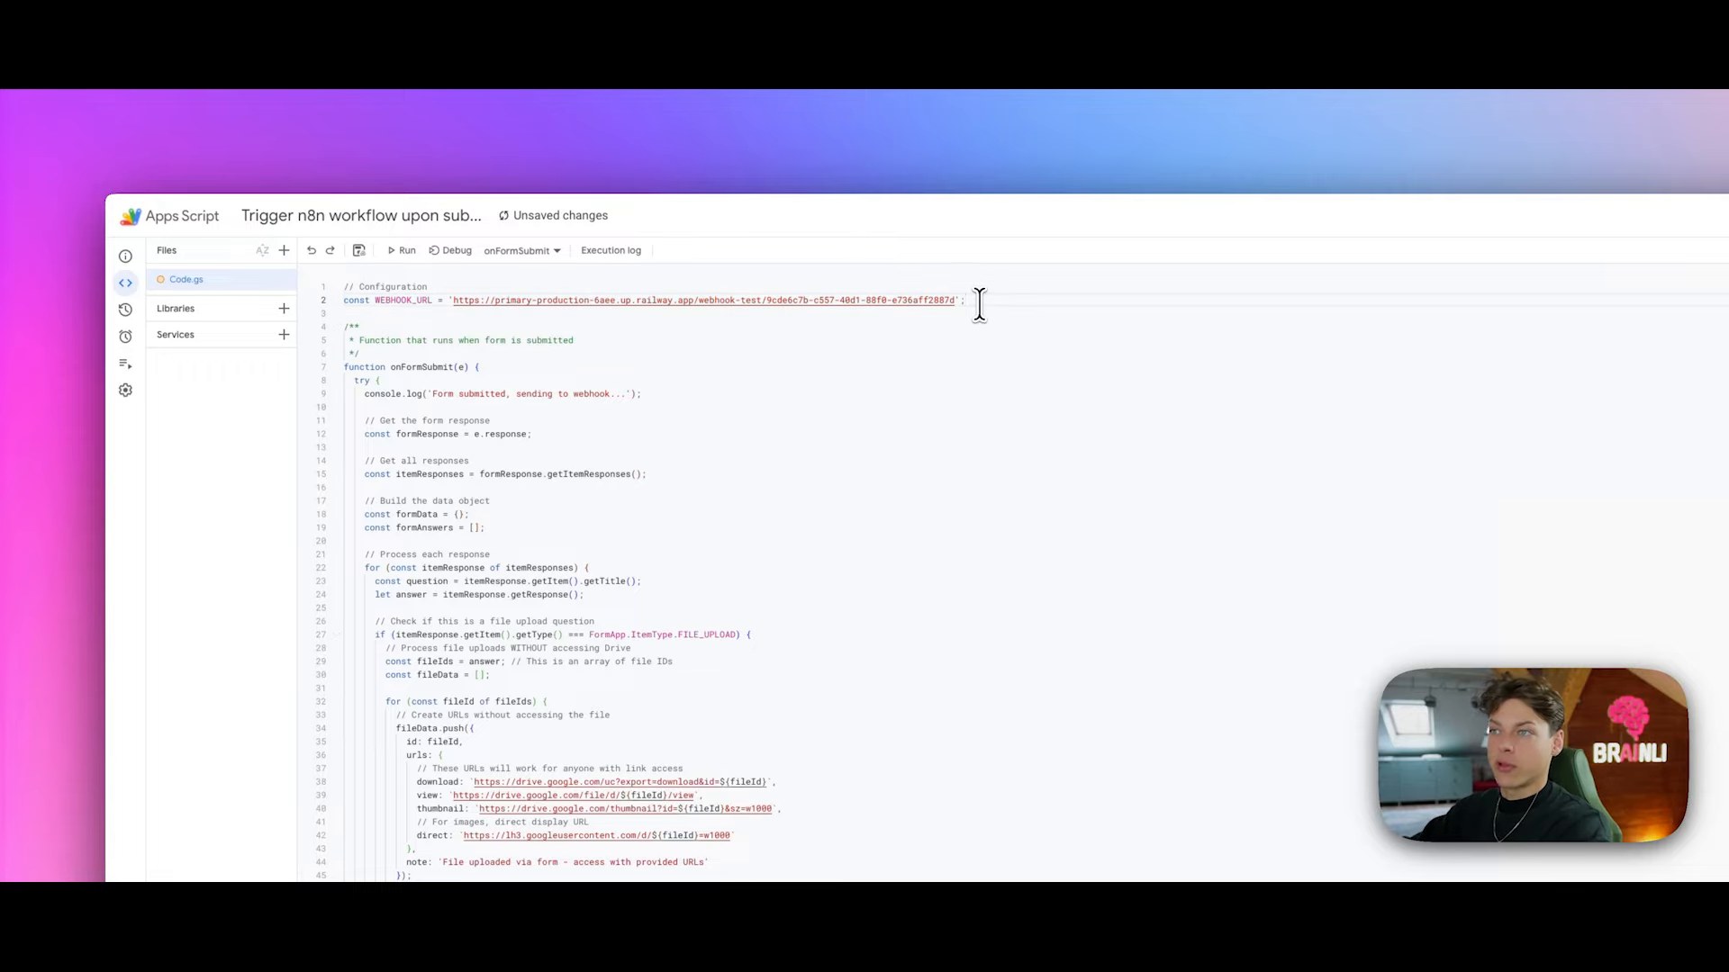
pyautogui.moveTo(956, 301); pyautogui.dragTo(451, 301)
pyautogui.press('super+c')
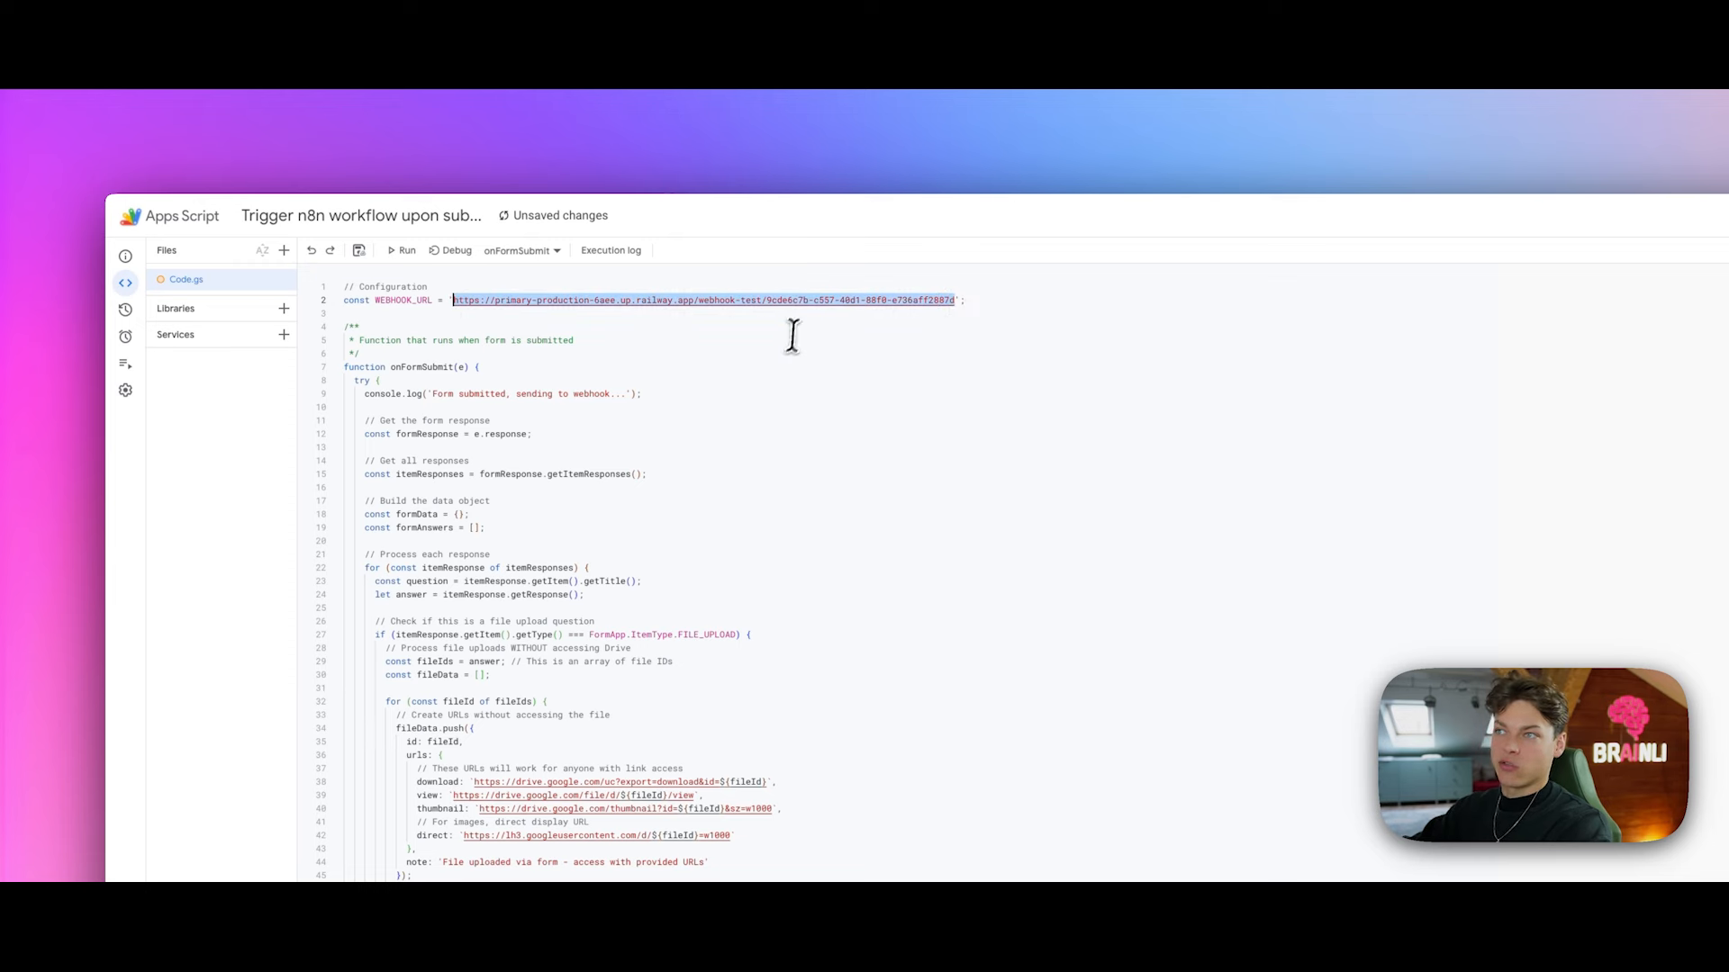
pyautogui.click(220, 142)
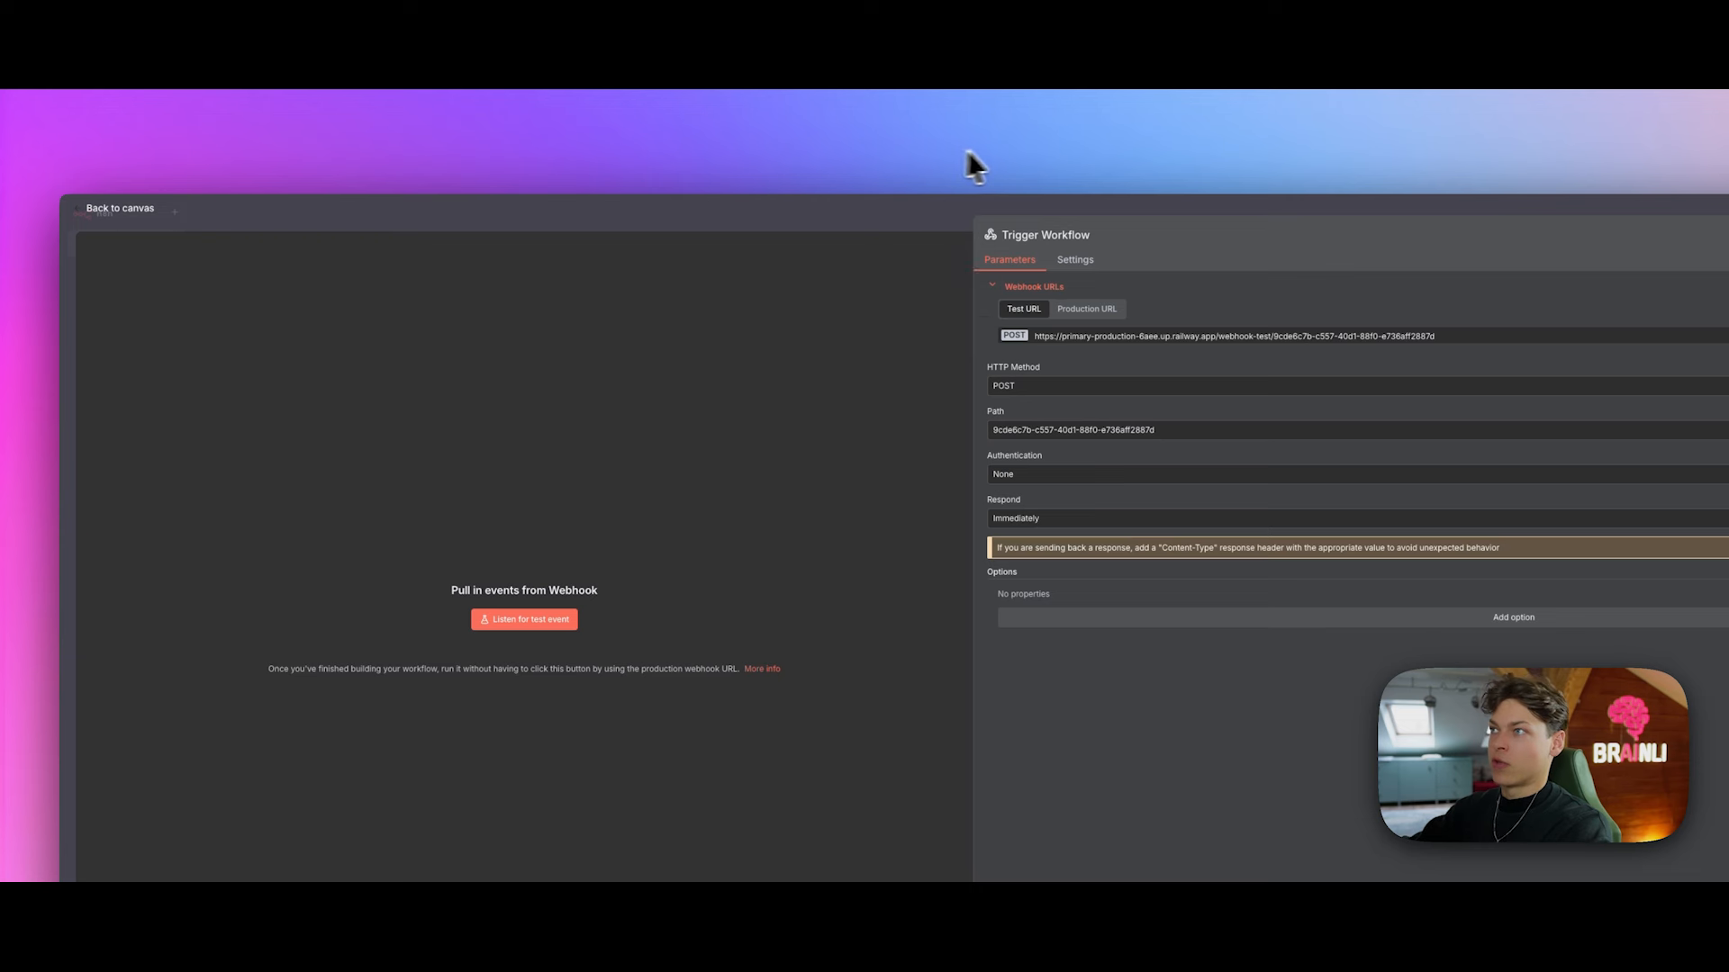
pyautogui.click(614, 135)
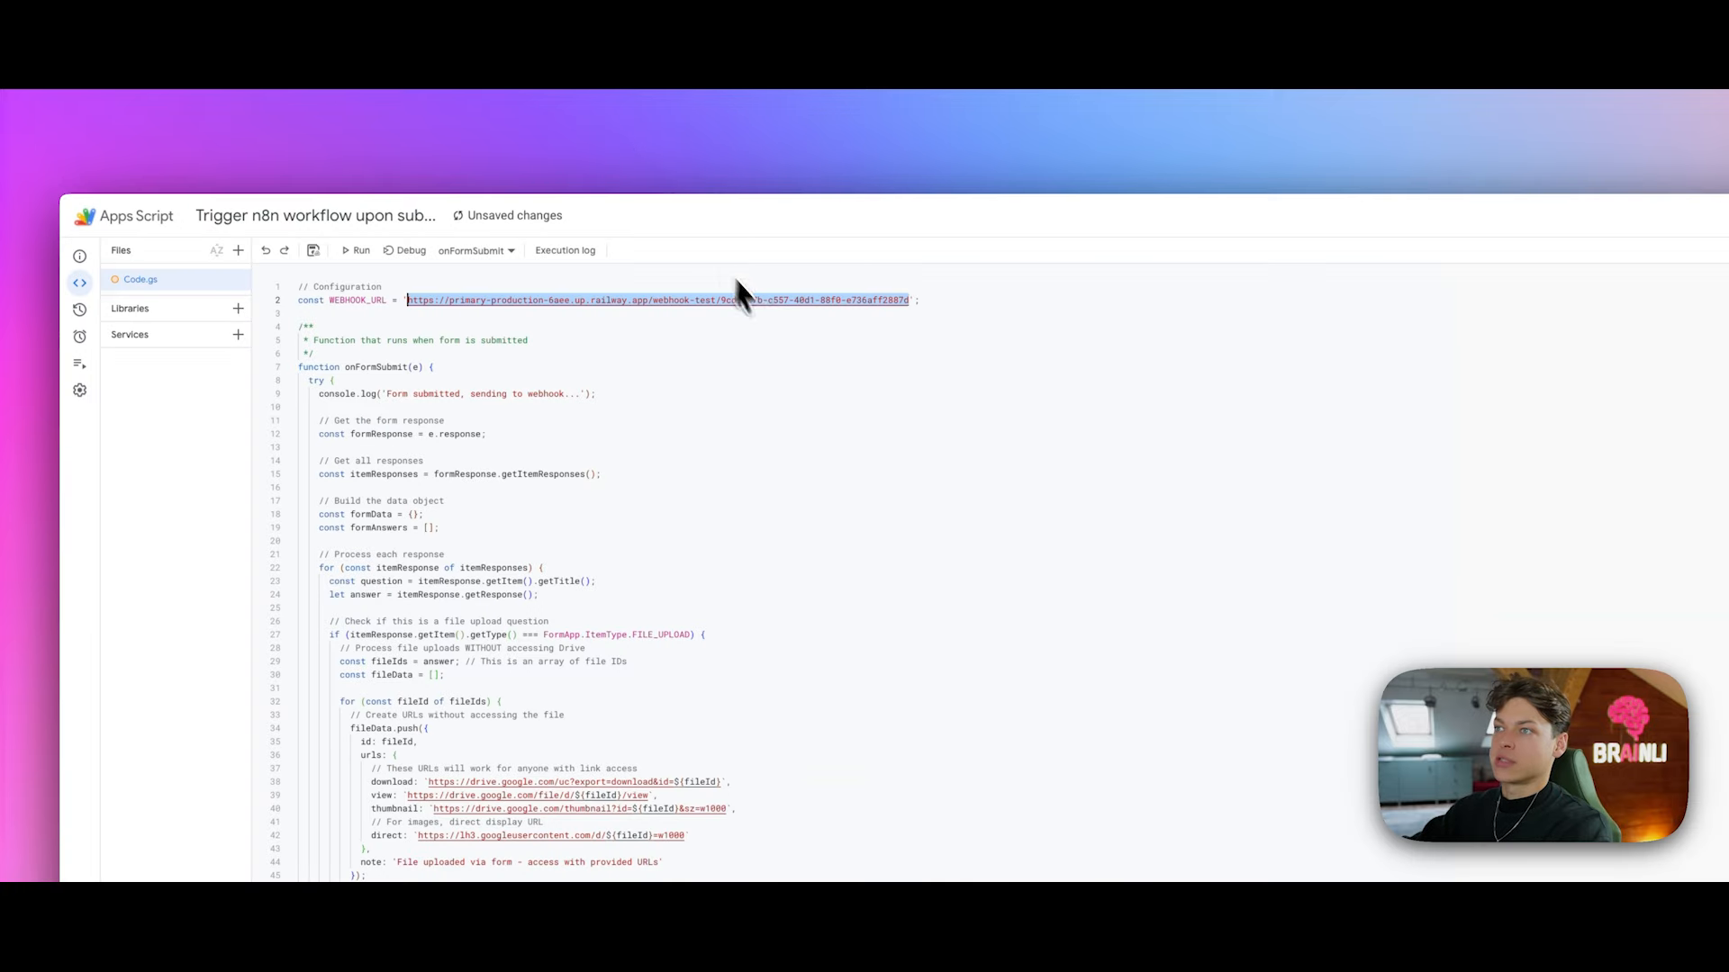
pyautogui.press('super+v')
pyautogui.moveTo(907, 303); pyautogui.dragTo(407, 297)
pyautogui.press('super+c')
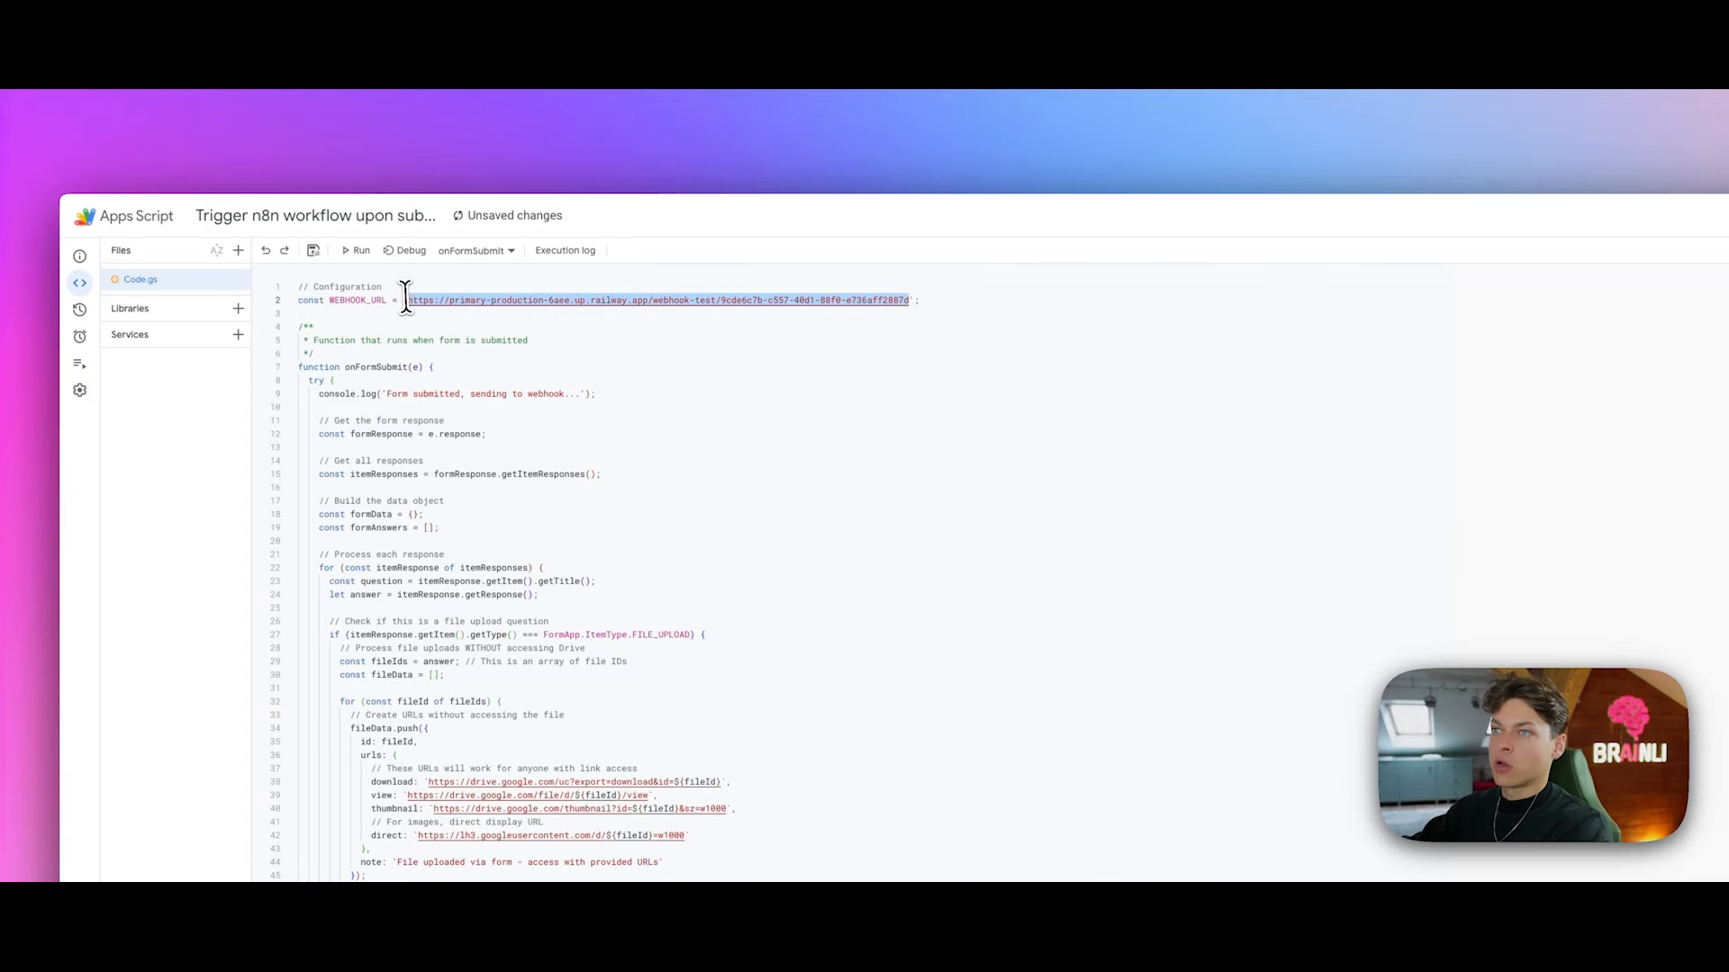
pyautogui.press('BackSpace')
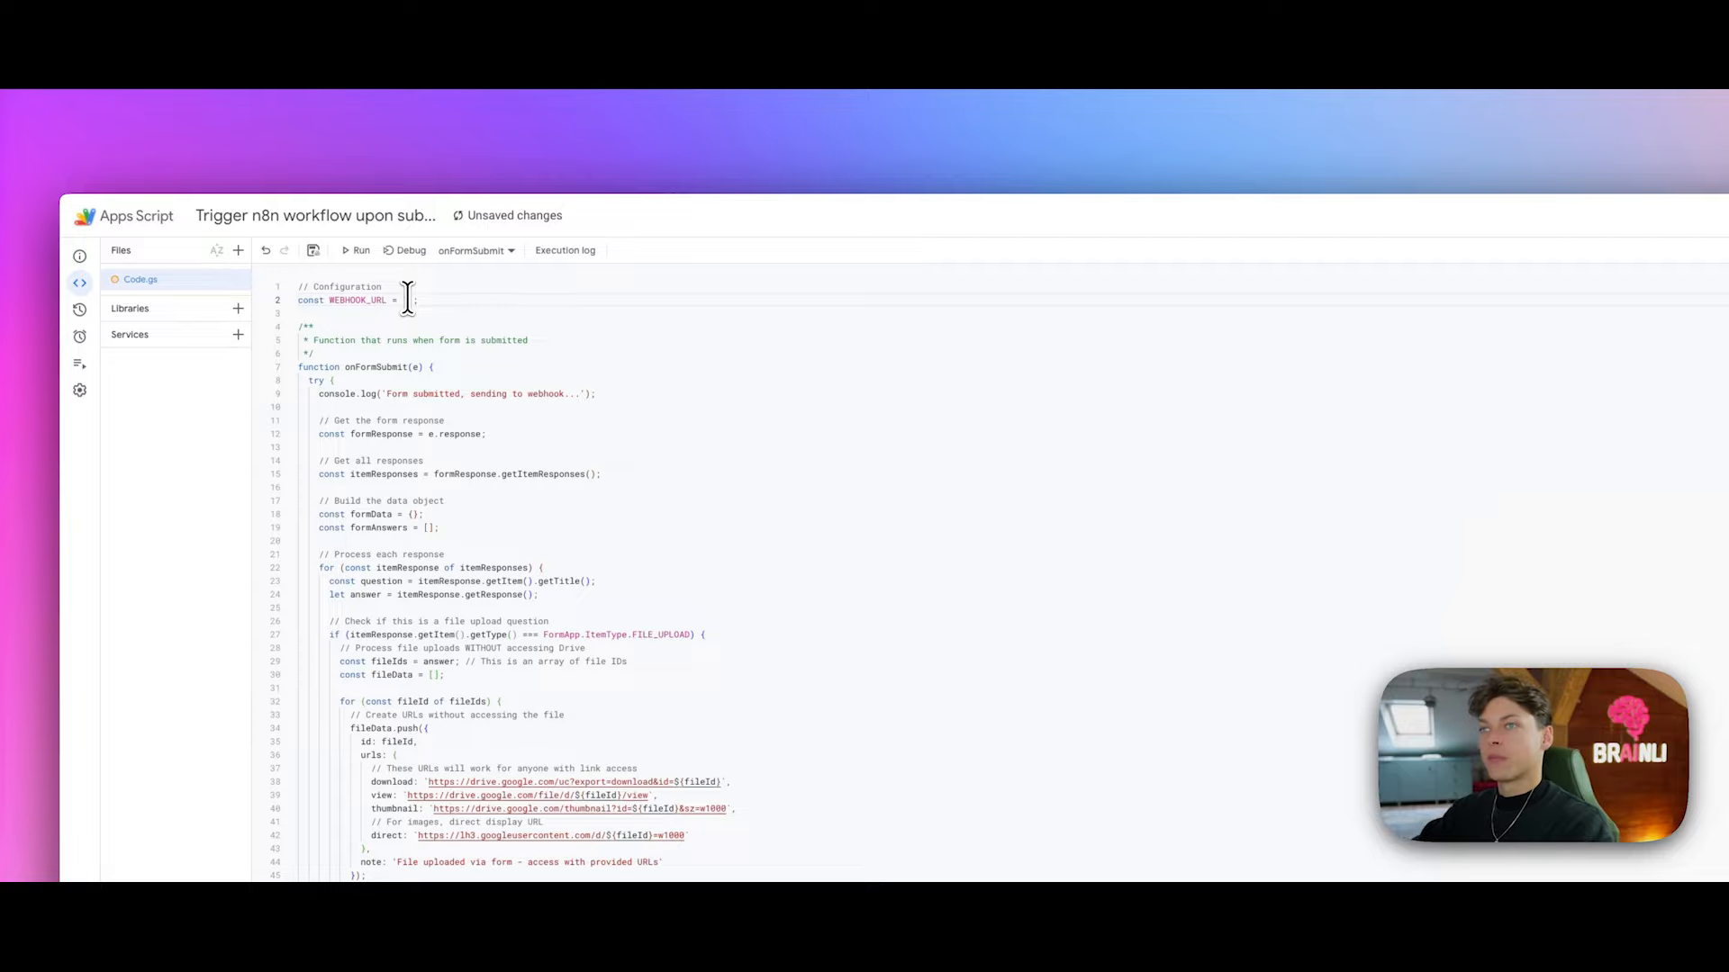
pyautogui.press('super+v')
pyautogui.click(583, 329)
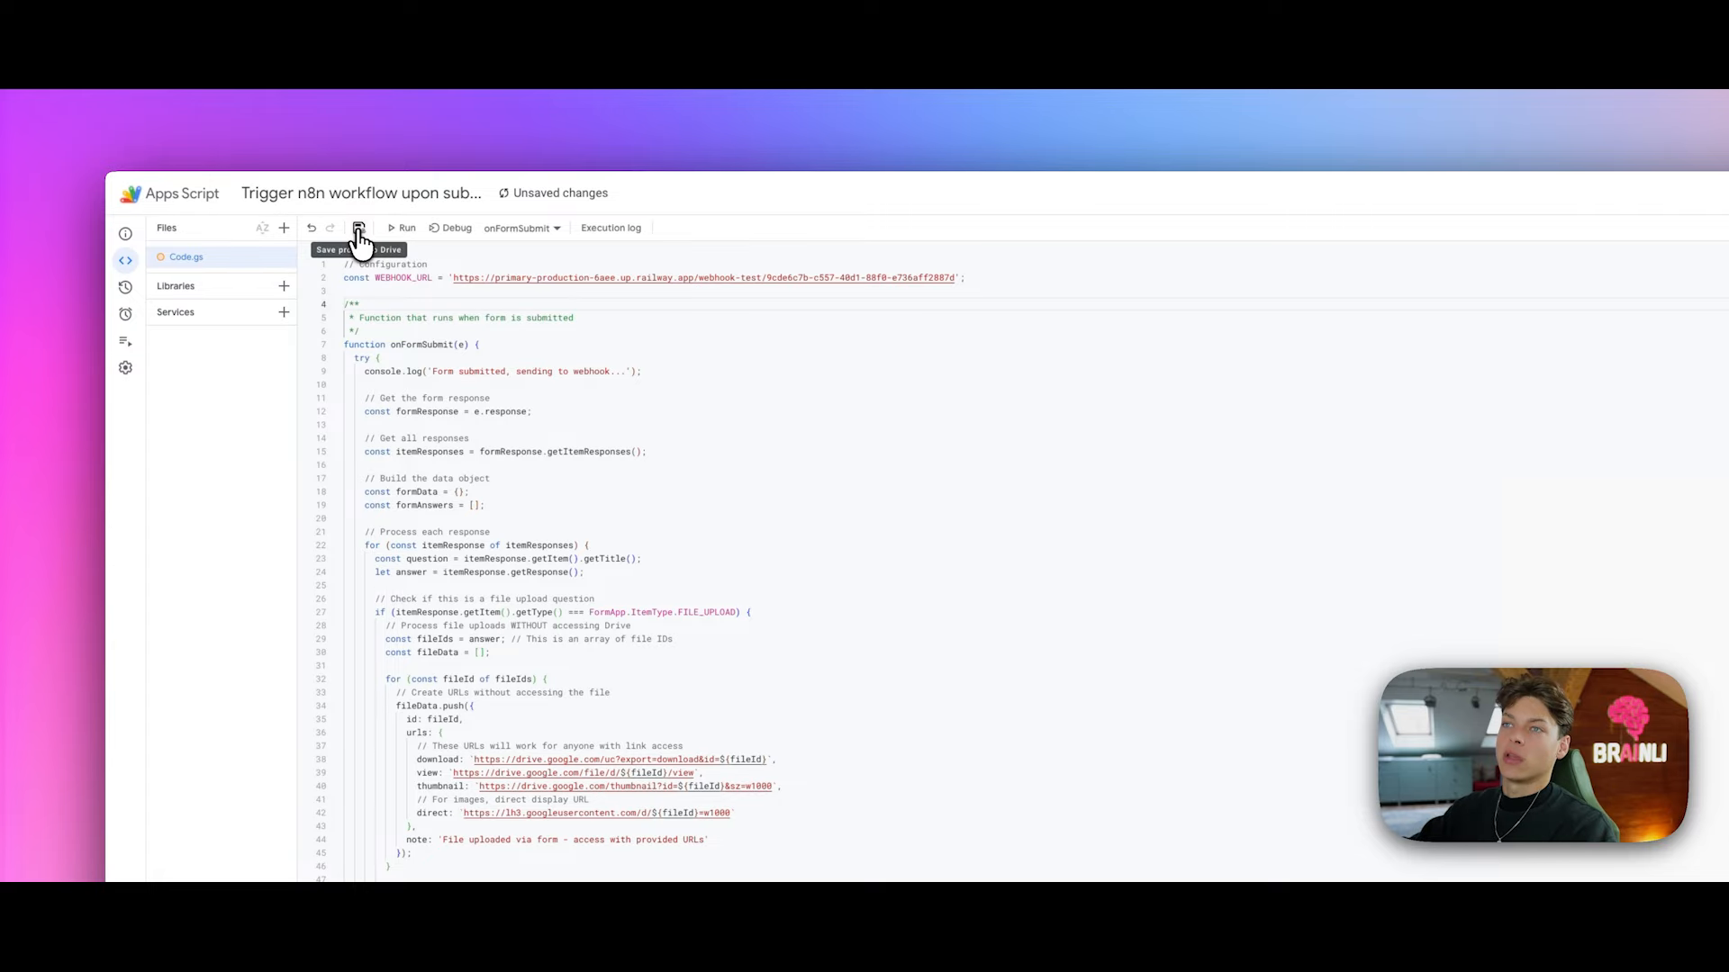
# Step: Save the script to Drive and return to the AI-First AD creator form
pyautogui.click(358, 231)
pyautogui.scroll(-20, 675, 378)
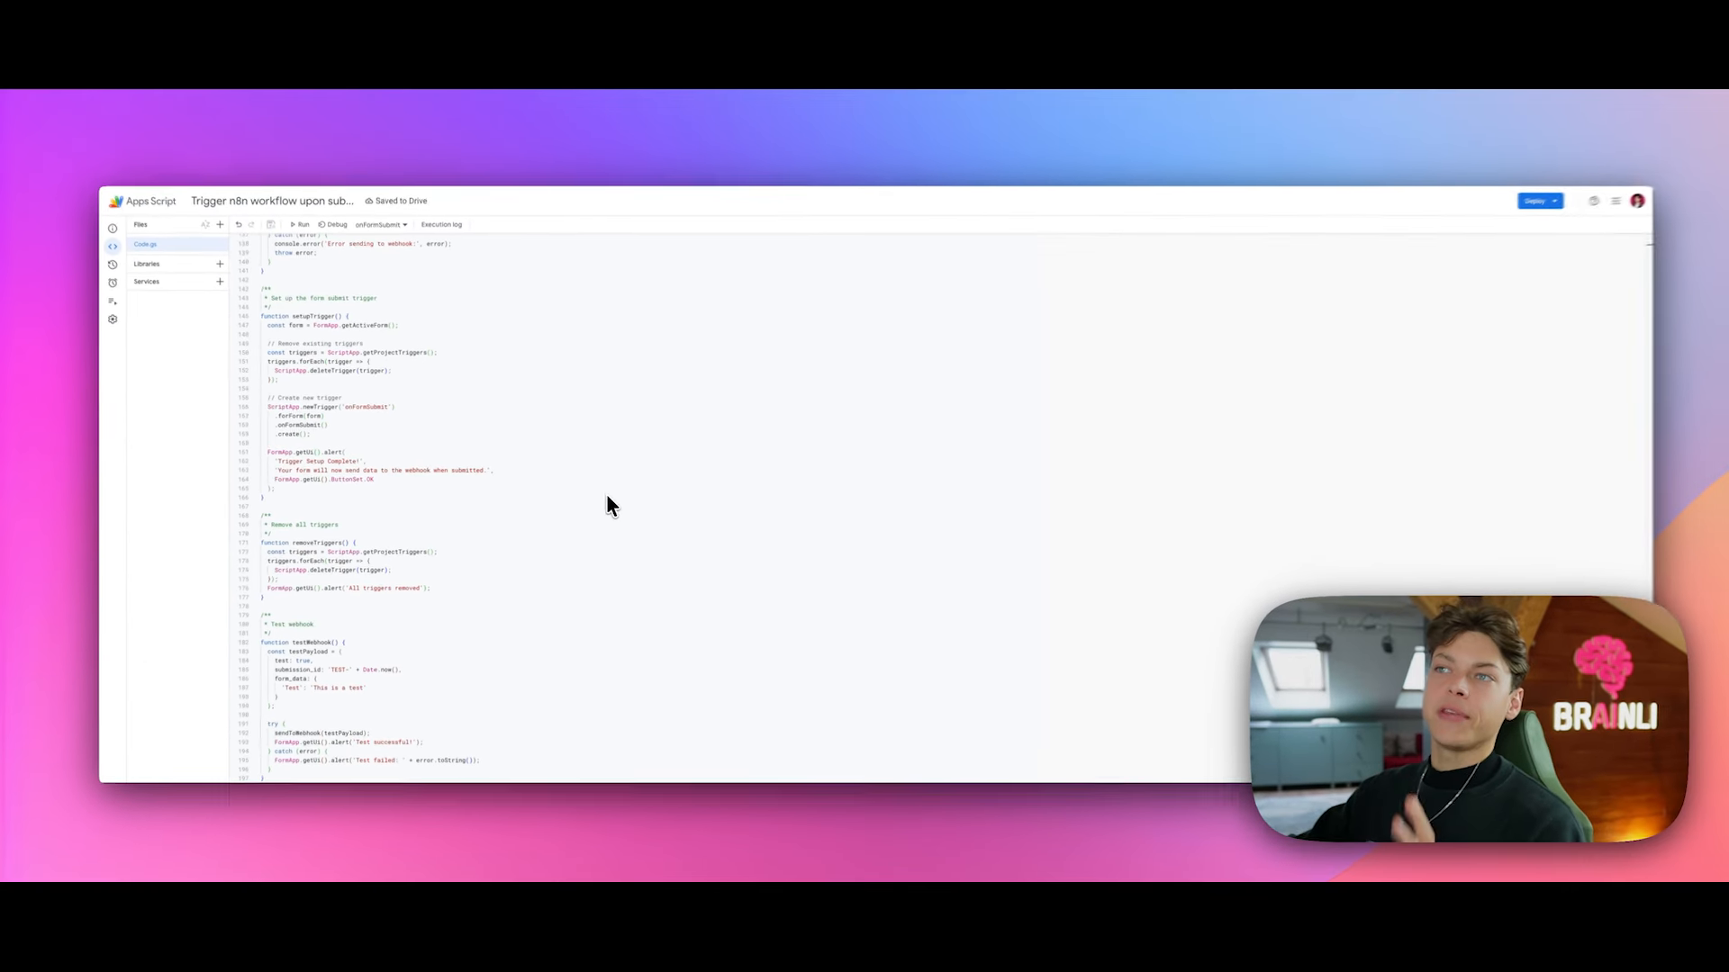
pyautogui.scroll(20, 576, 526)
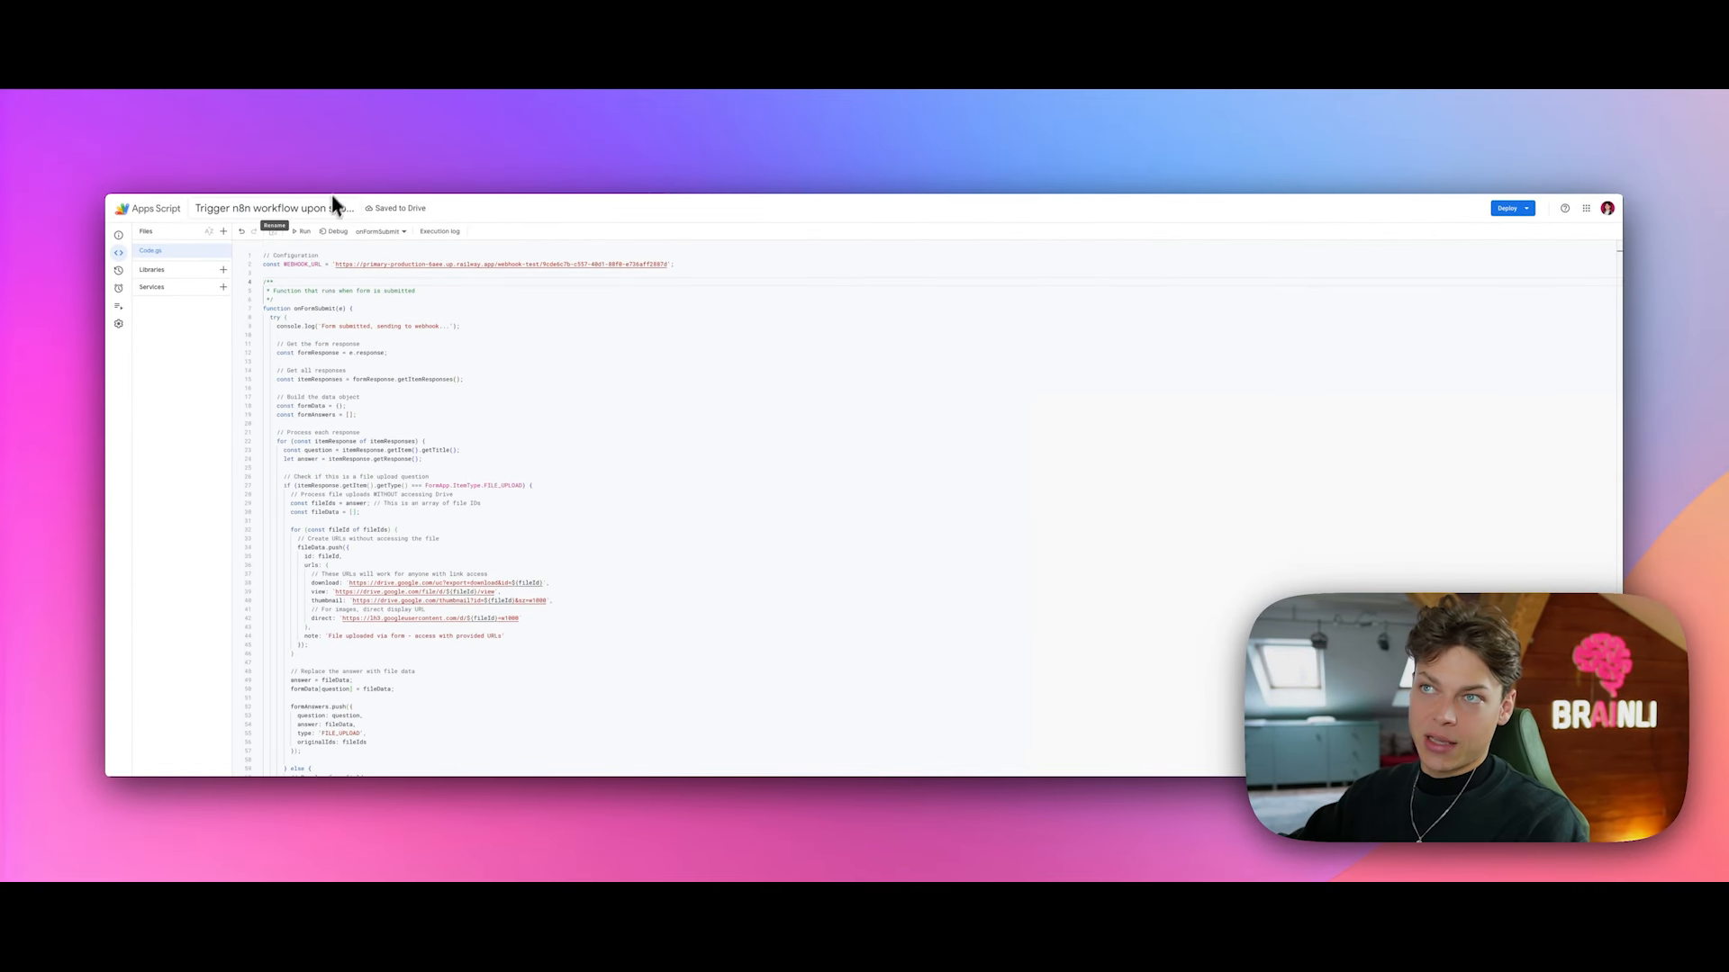
pyautogui.click(320, 158)
pyautogui.scroll(-3, 458, 375)
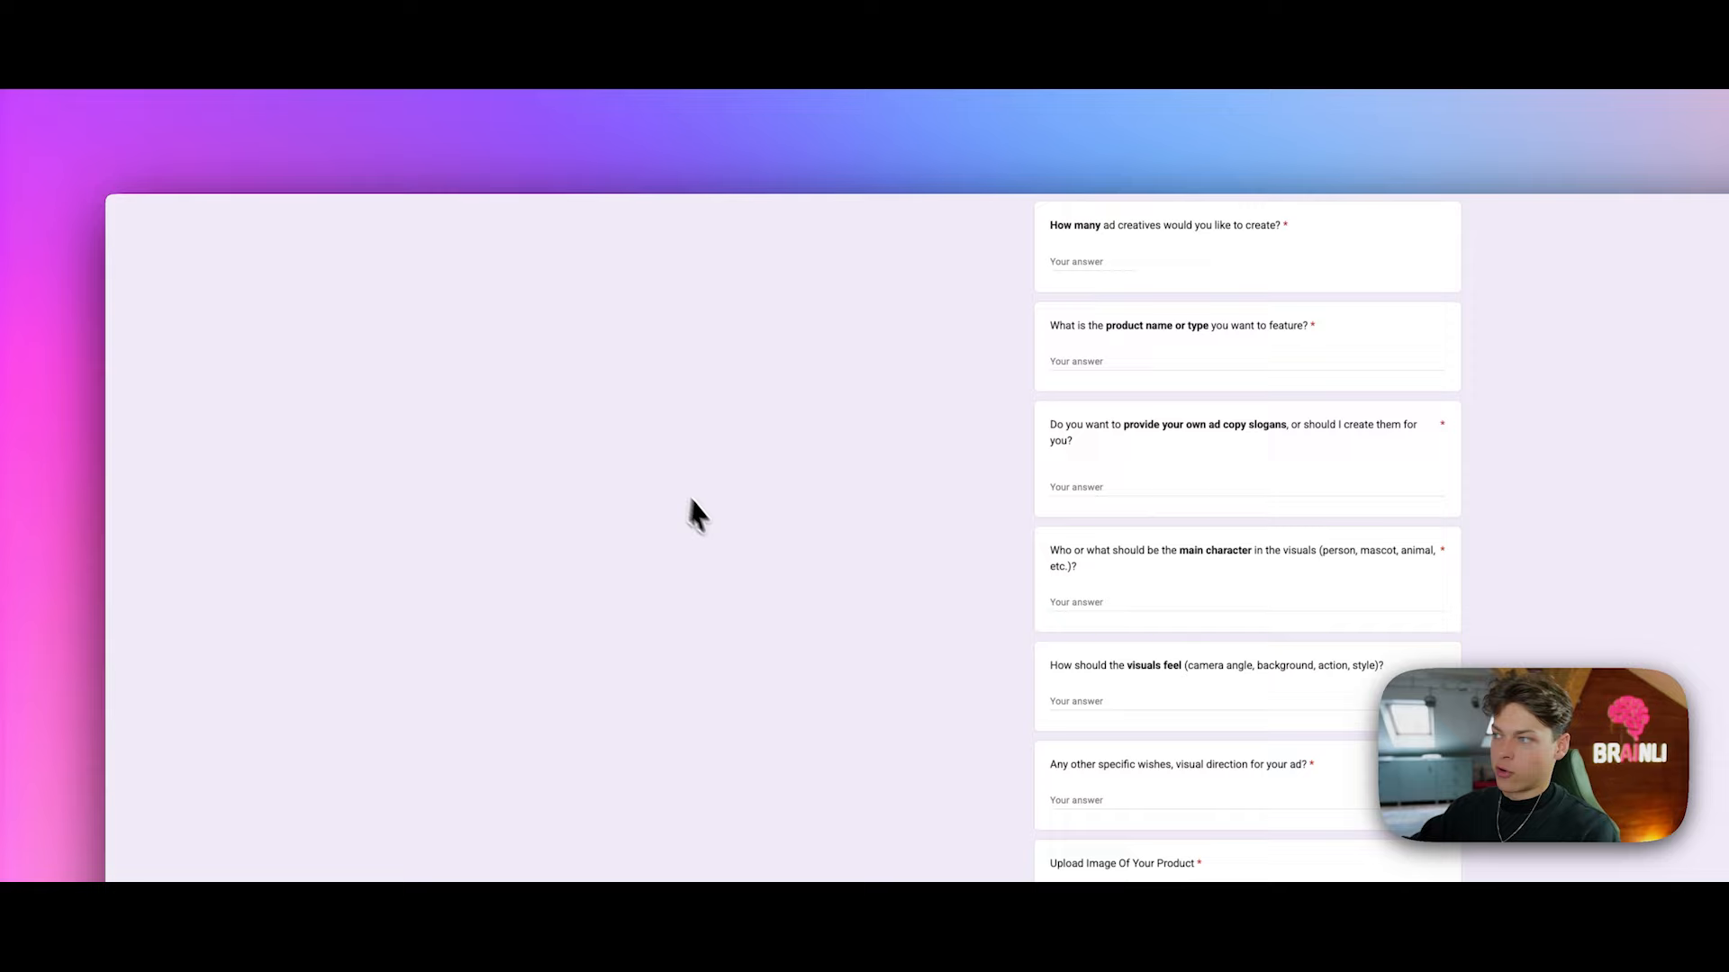
pyautogui.scroll(3, 711, 520)
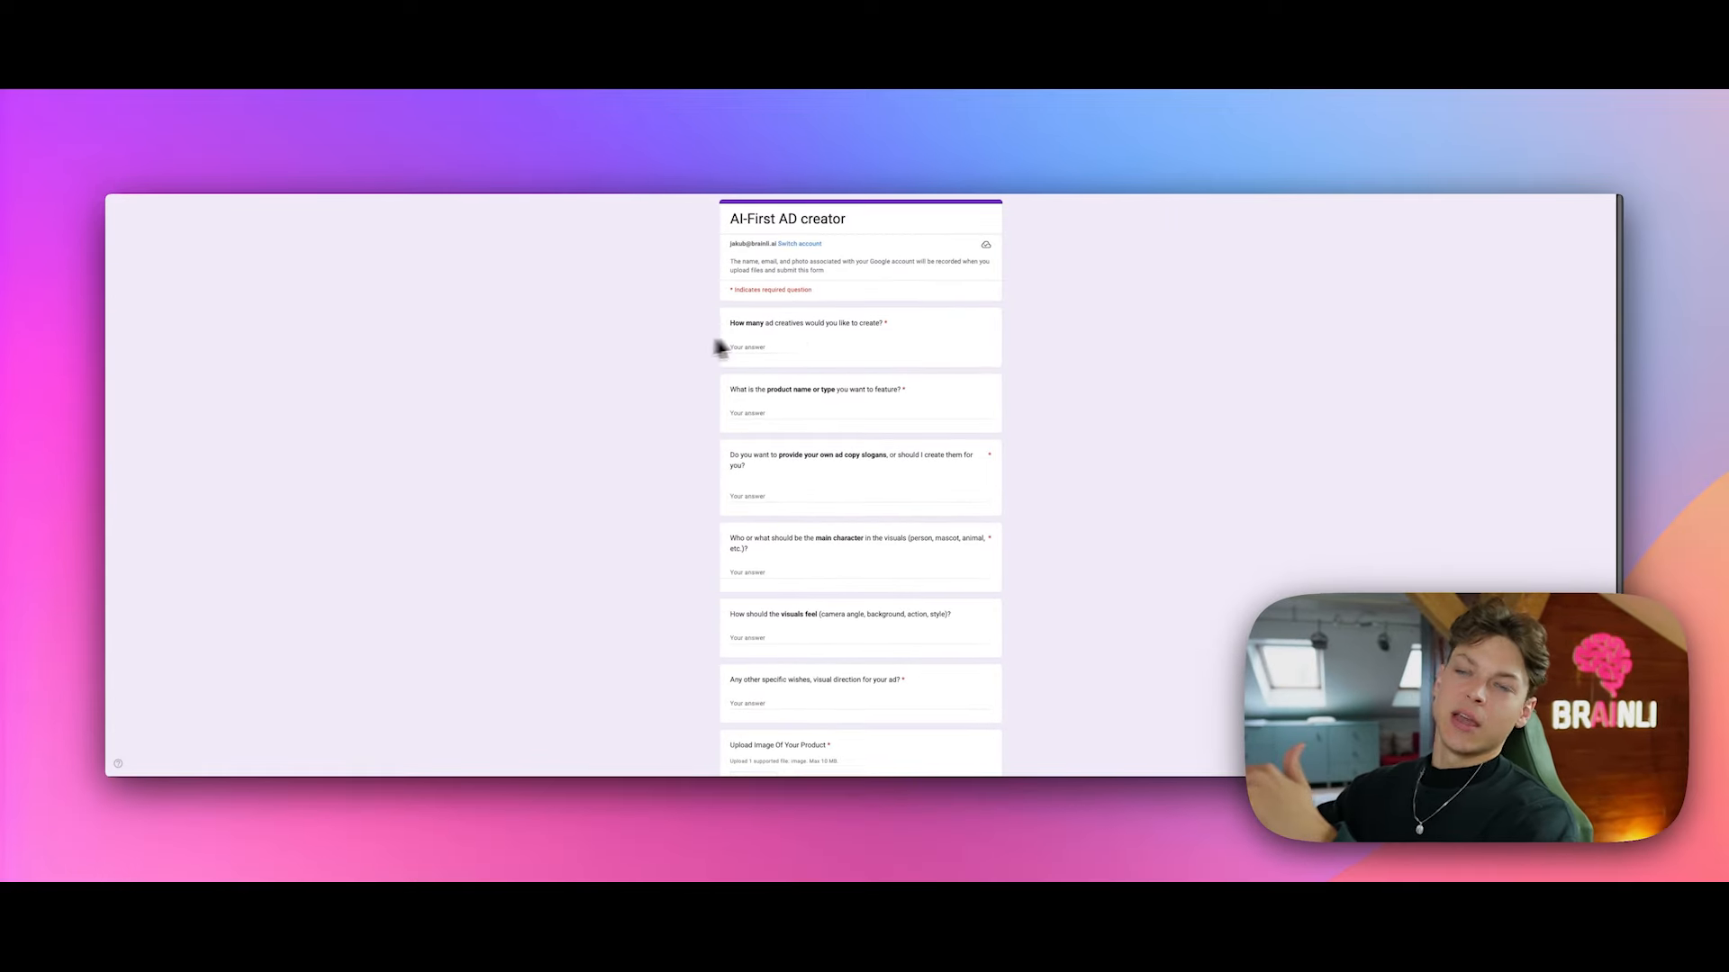
# Step: Scroll down through the AI-First AD creator form's ad-brief questions
pyautogui.scroll(-2, 802, 346)
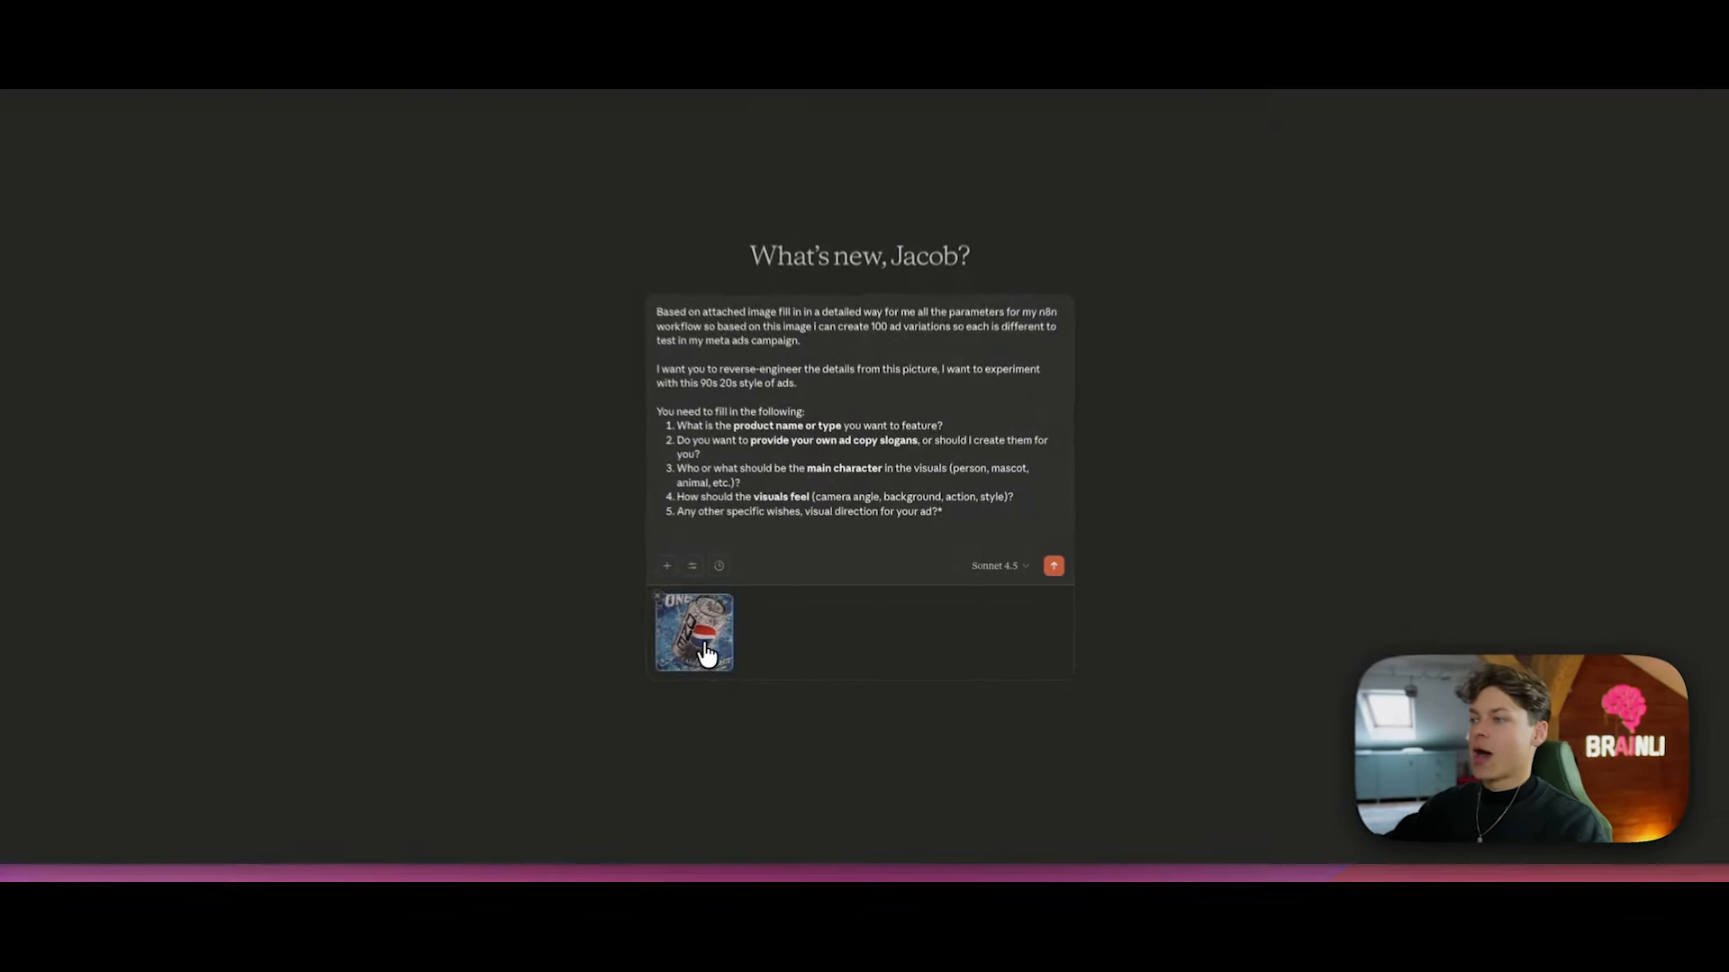
# Step: Preview the attached Pepsi image, then change the opening to 'fill in with high attention to details'
pyautogui.click(763, 626)
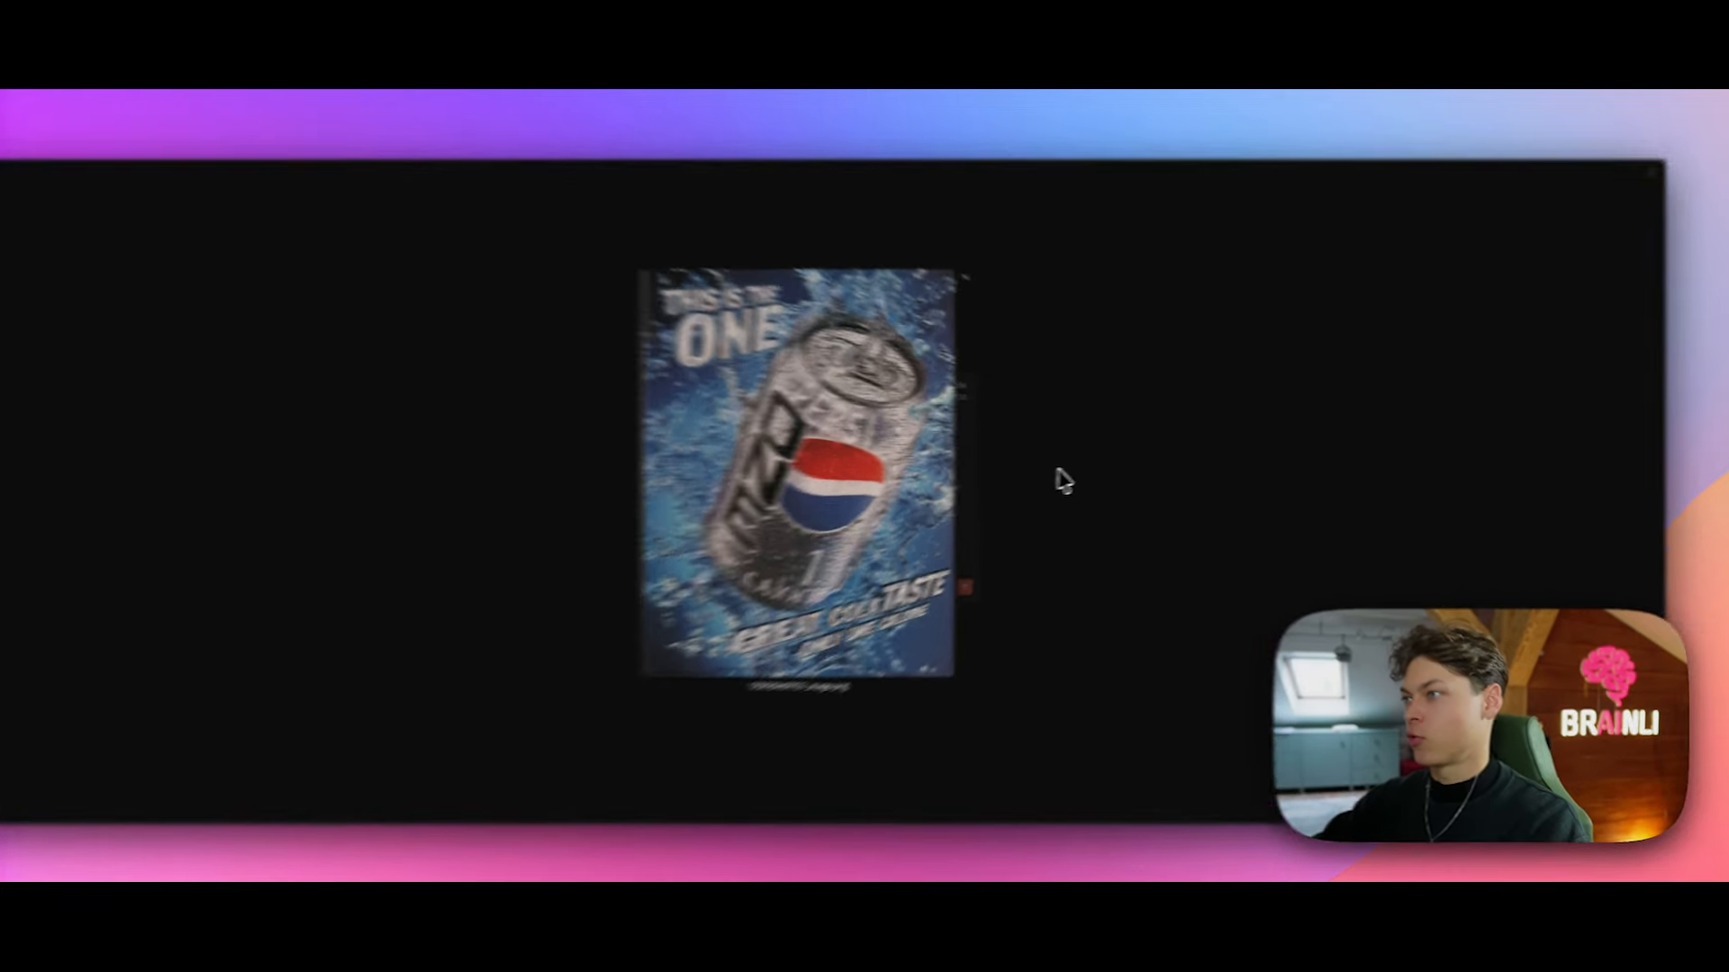
pyautogui.click(1092, 464)
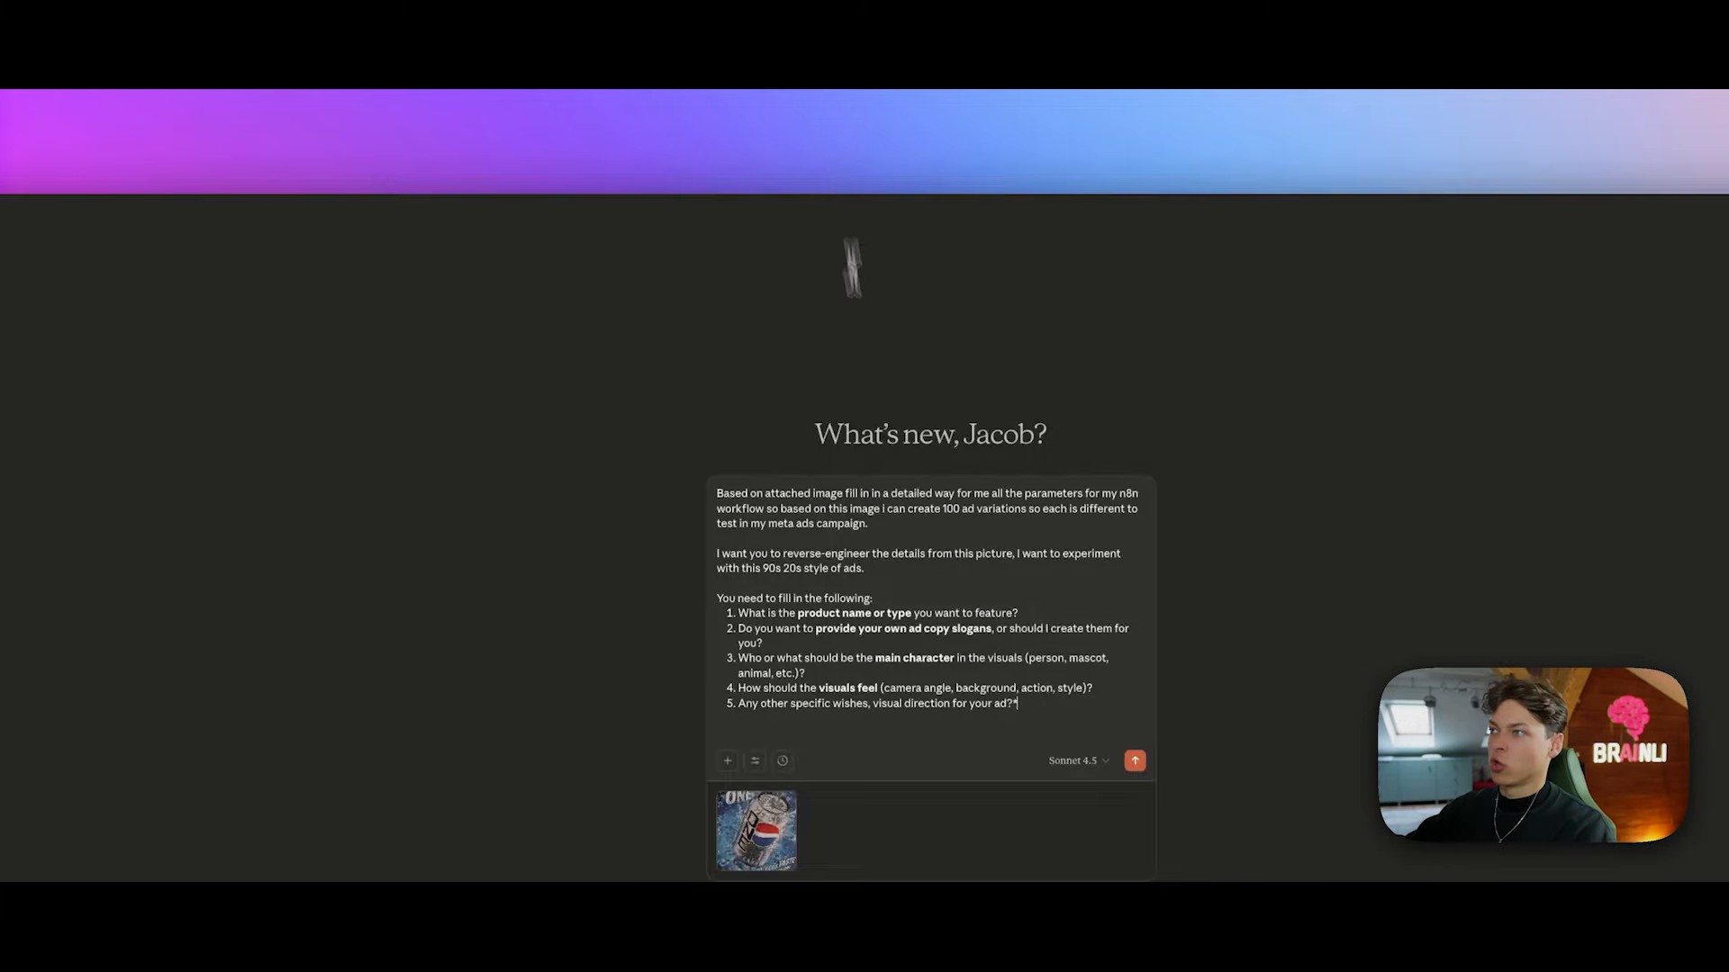
pyautogui.moveTo(750, 494); pyautogui.dragTo(848, 495)
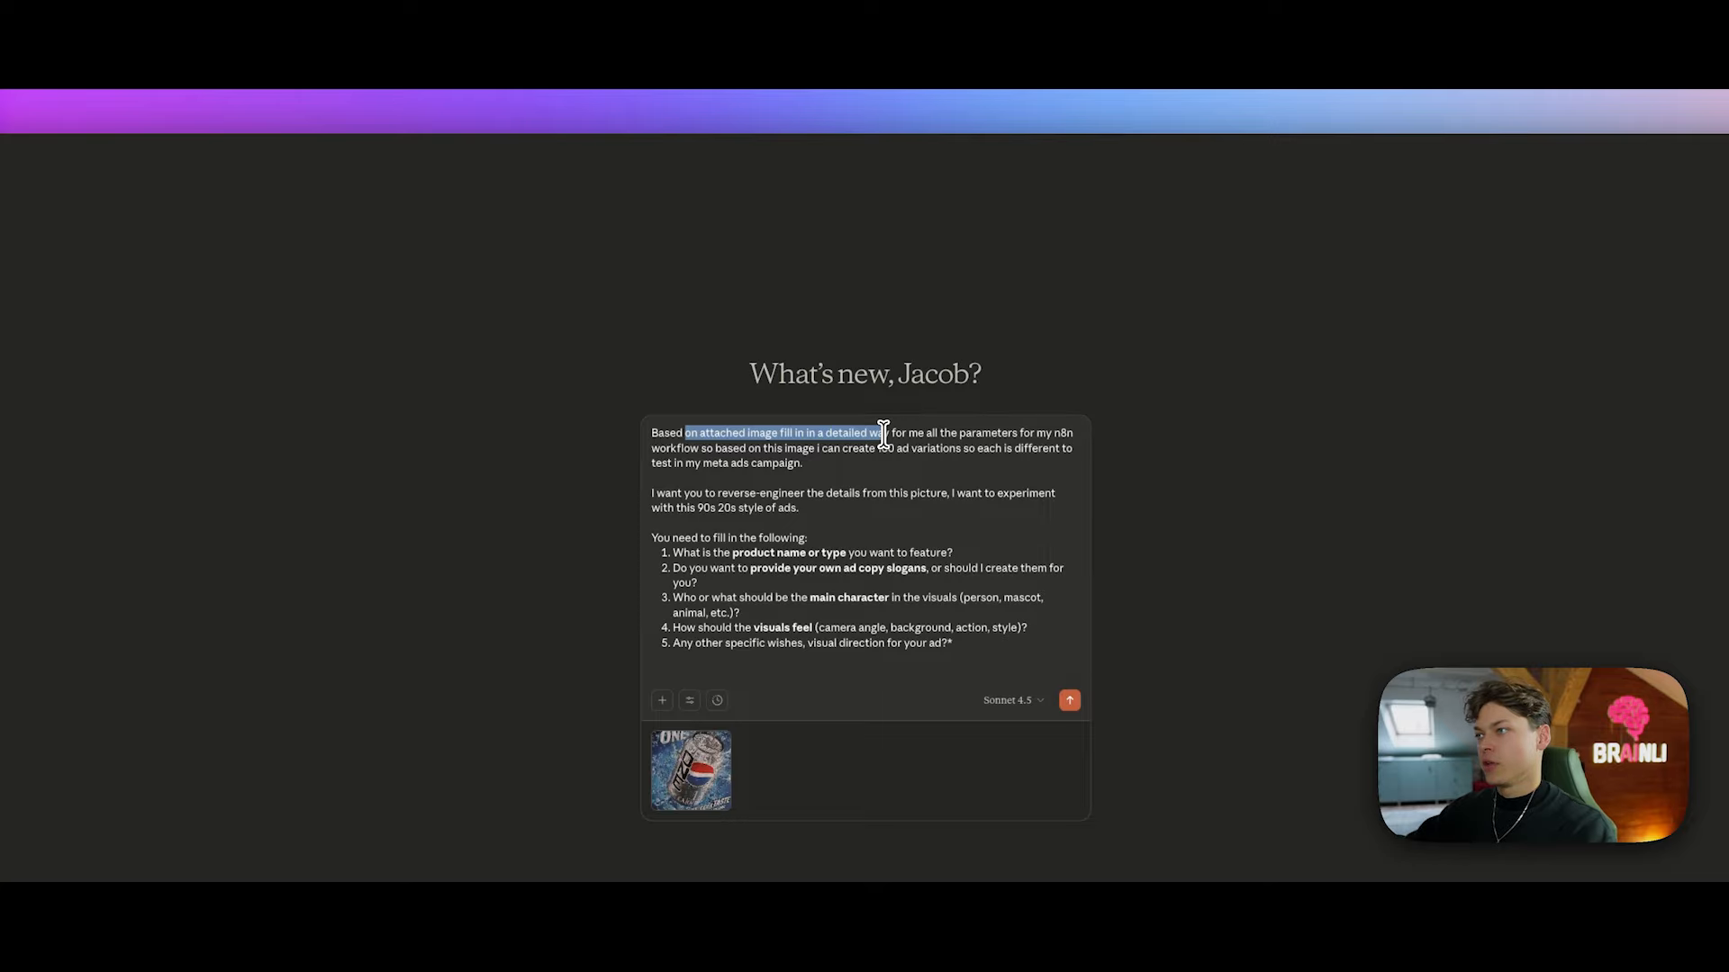
pyautogui.click(796, 435)
pyautogui.press('BackSpace')
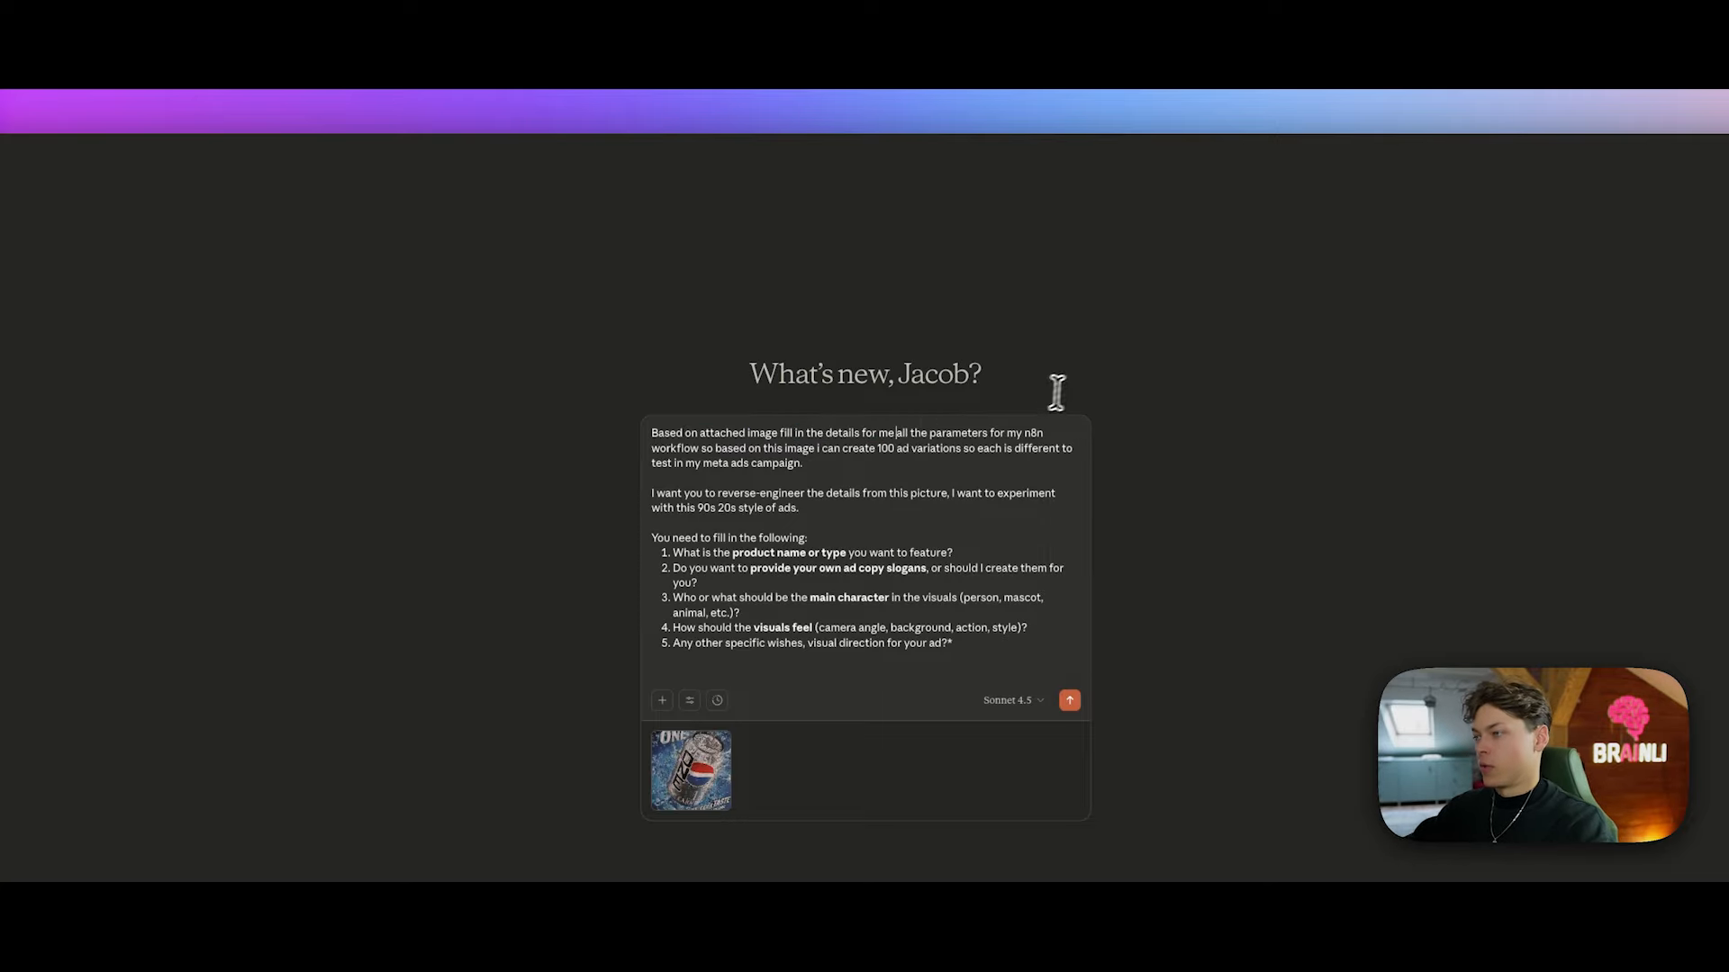
pyautogui.write('with high attent')
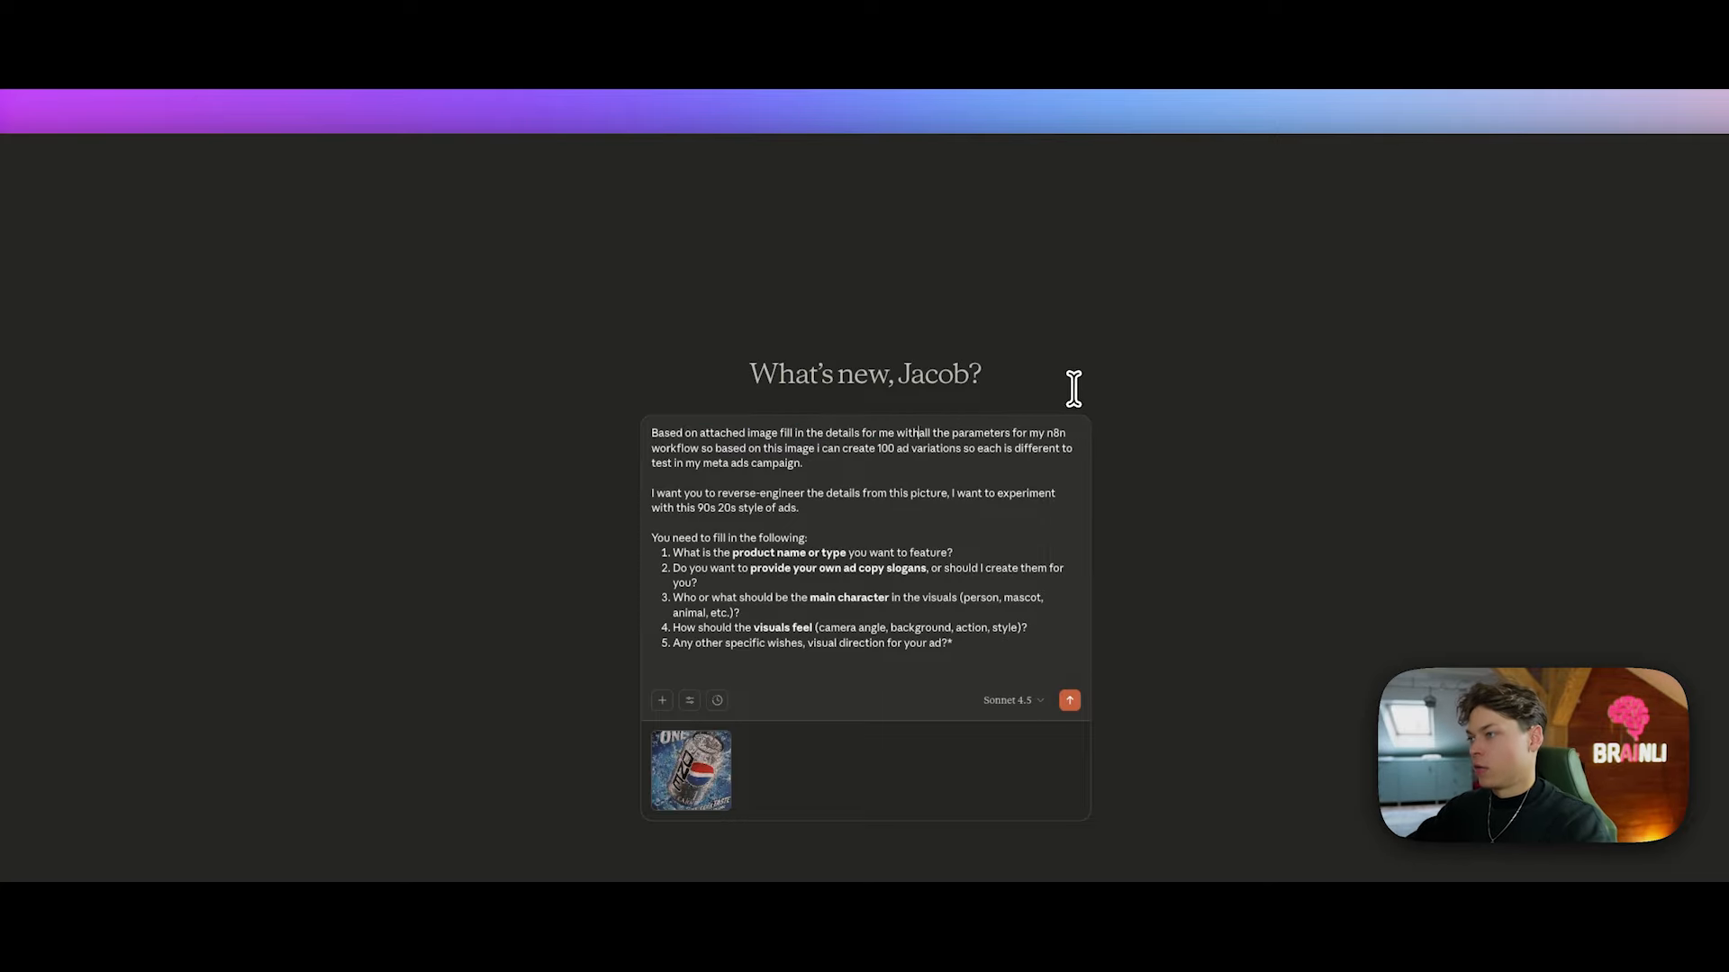
pyautogui.write('ion to detail')
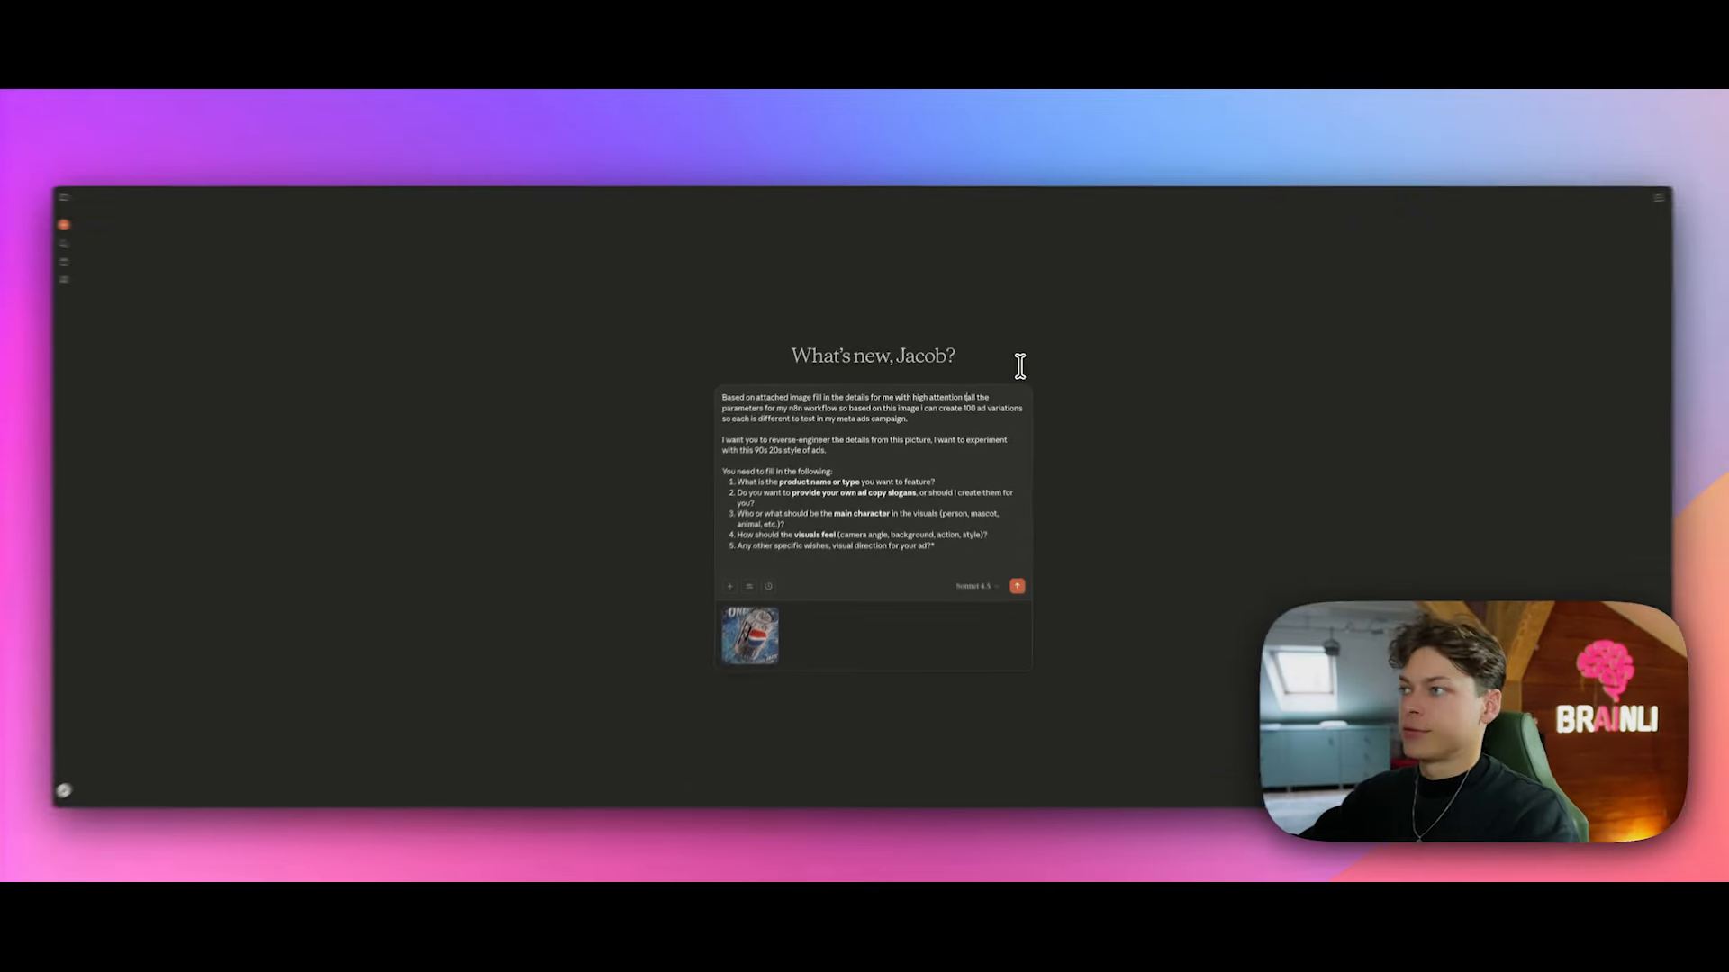
pyautogui.write('s')
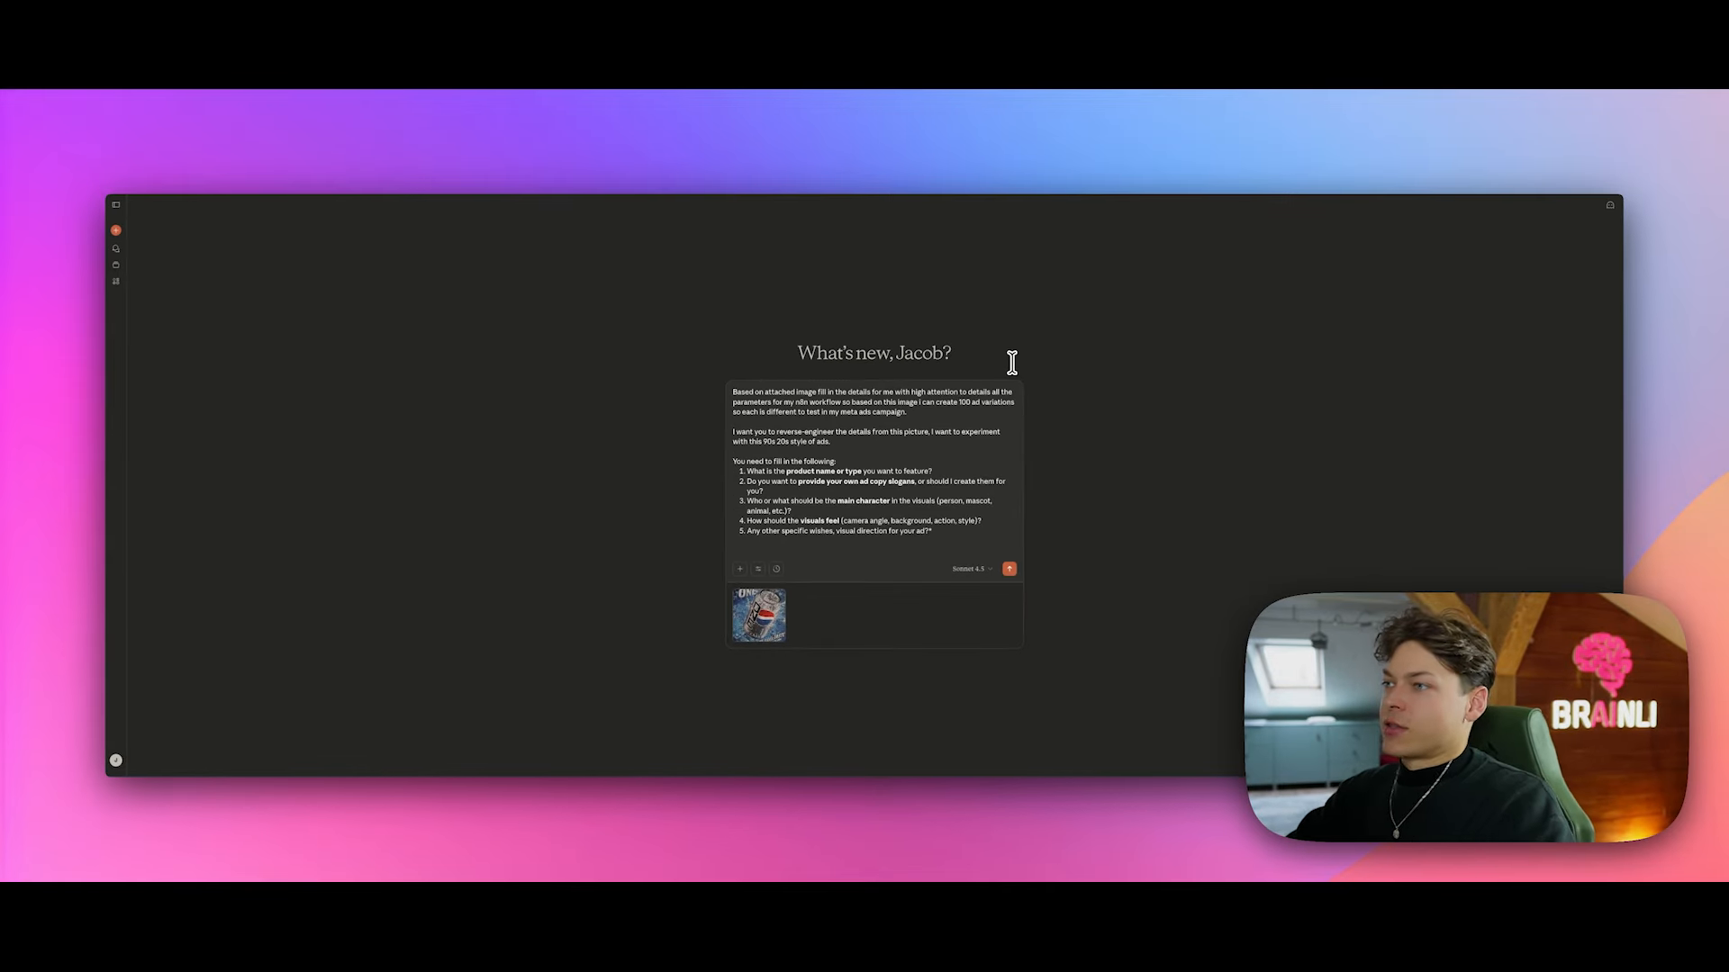
# Step: Highlight 'n8n workflow' and each question: product name, ad copy slogans, main character, visuals feel, other wishes
pyautogui.moveTo(844, 404); pyautogui.dragTo(710, 391)
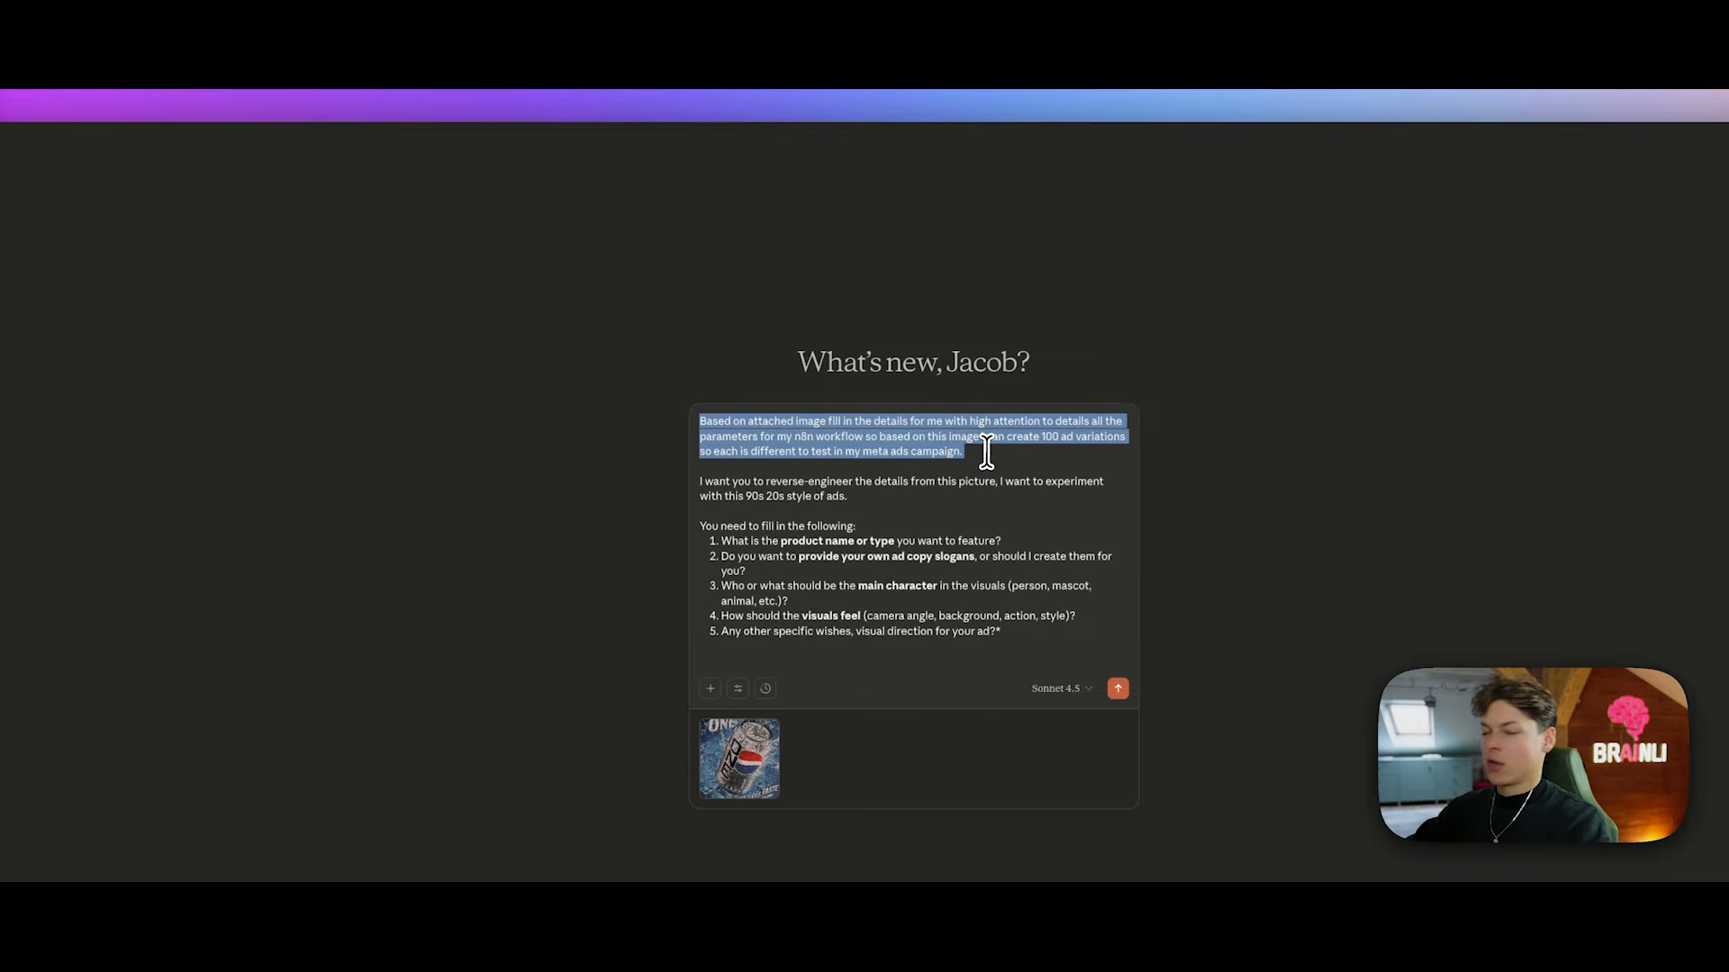
pyautogui.click(897, 498)
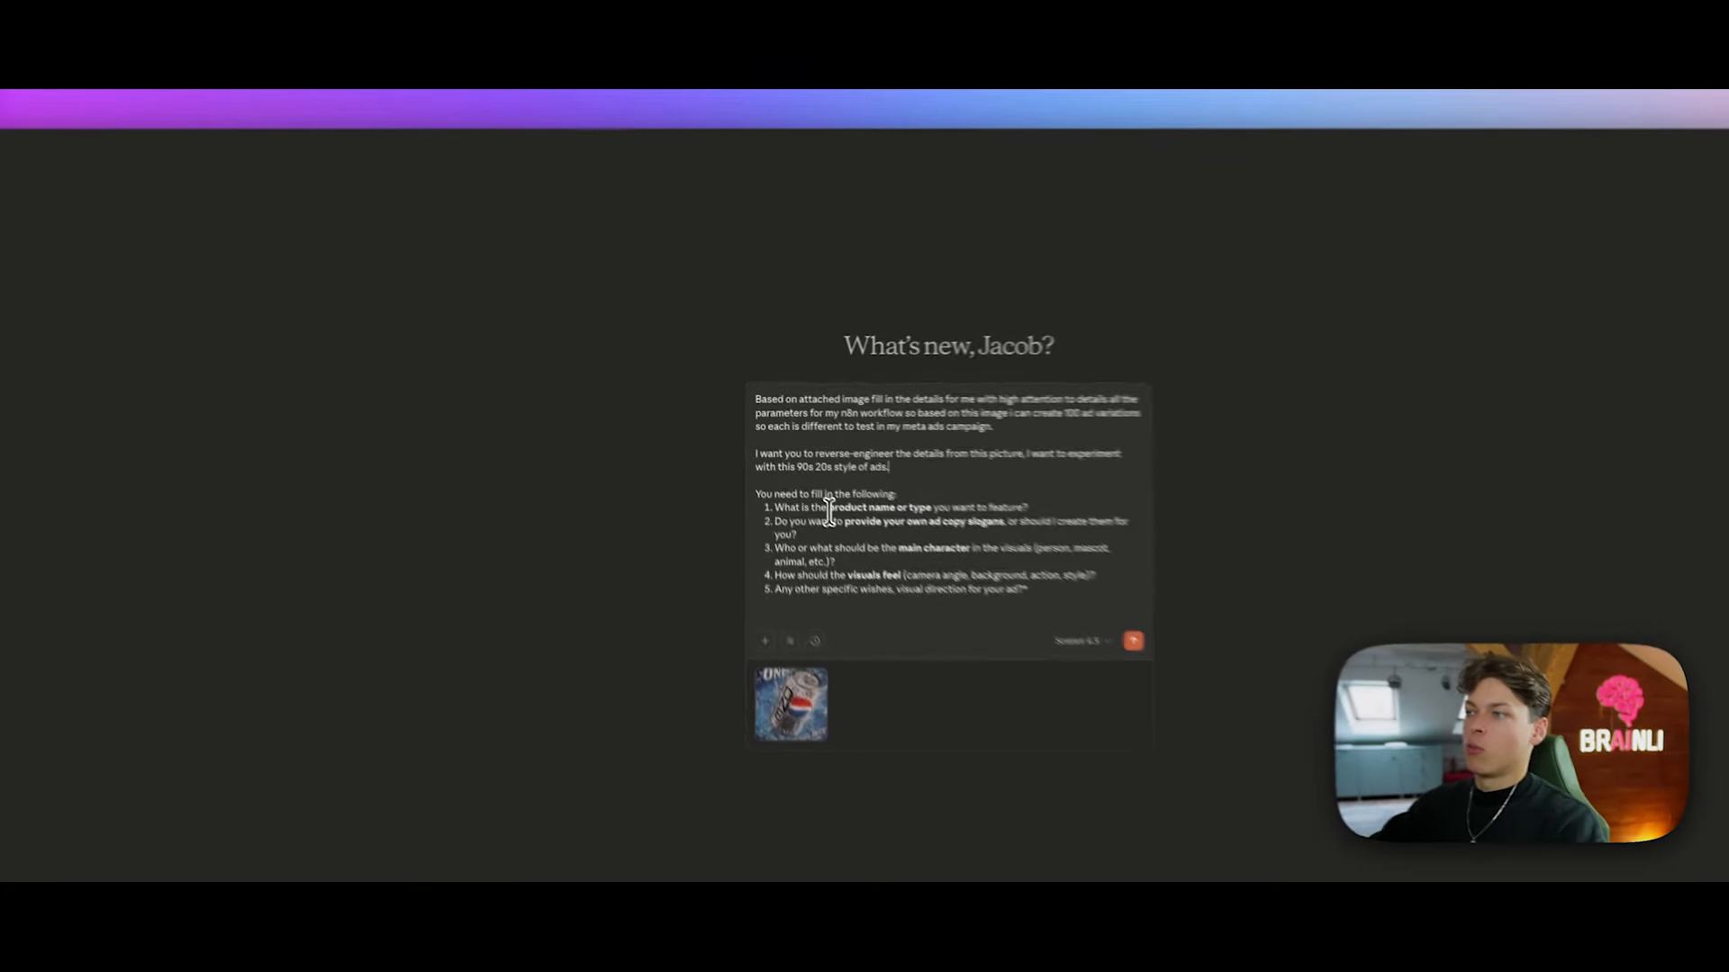
pyautogui.moveTo(829, 510); pyautogui.dragTo(1055, 517)
pyautogui.click(844, 533)
pyautogui.moveTo(814, 538); pyautogui.dragTo(929, 549)
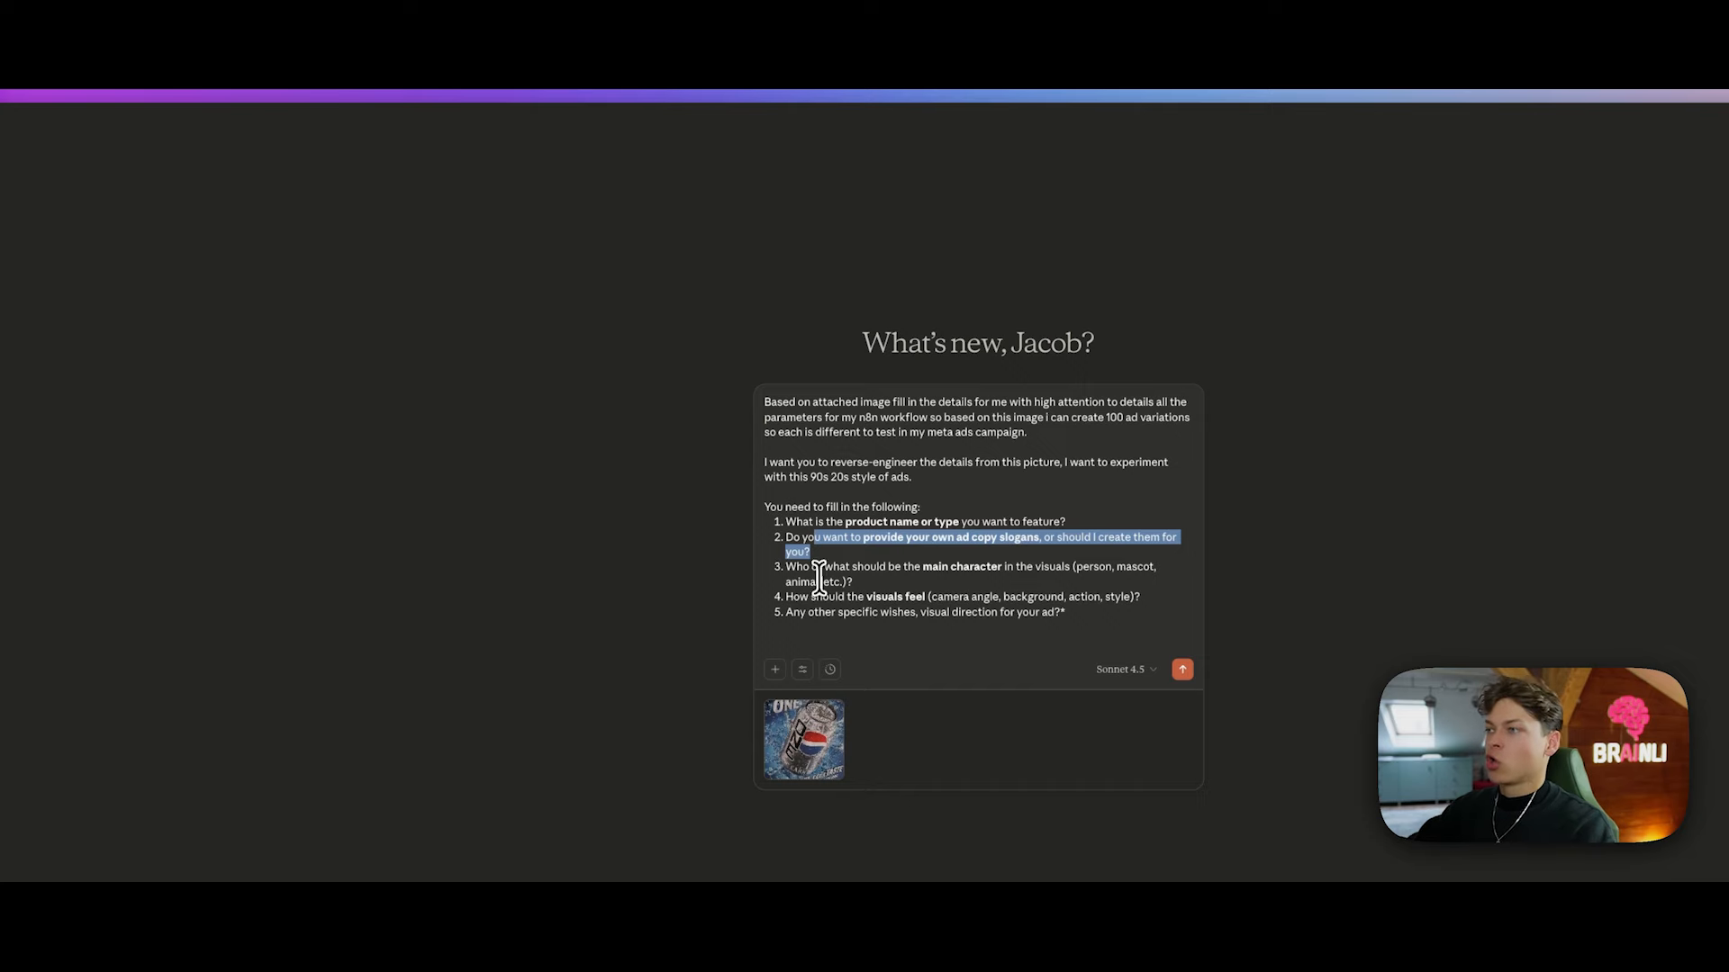
pyautogui.moveTo(823, 569); pyautogui.dragTo(1191, 579)
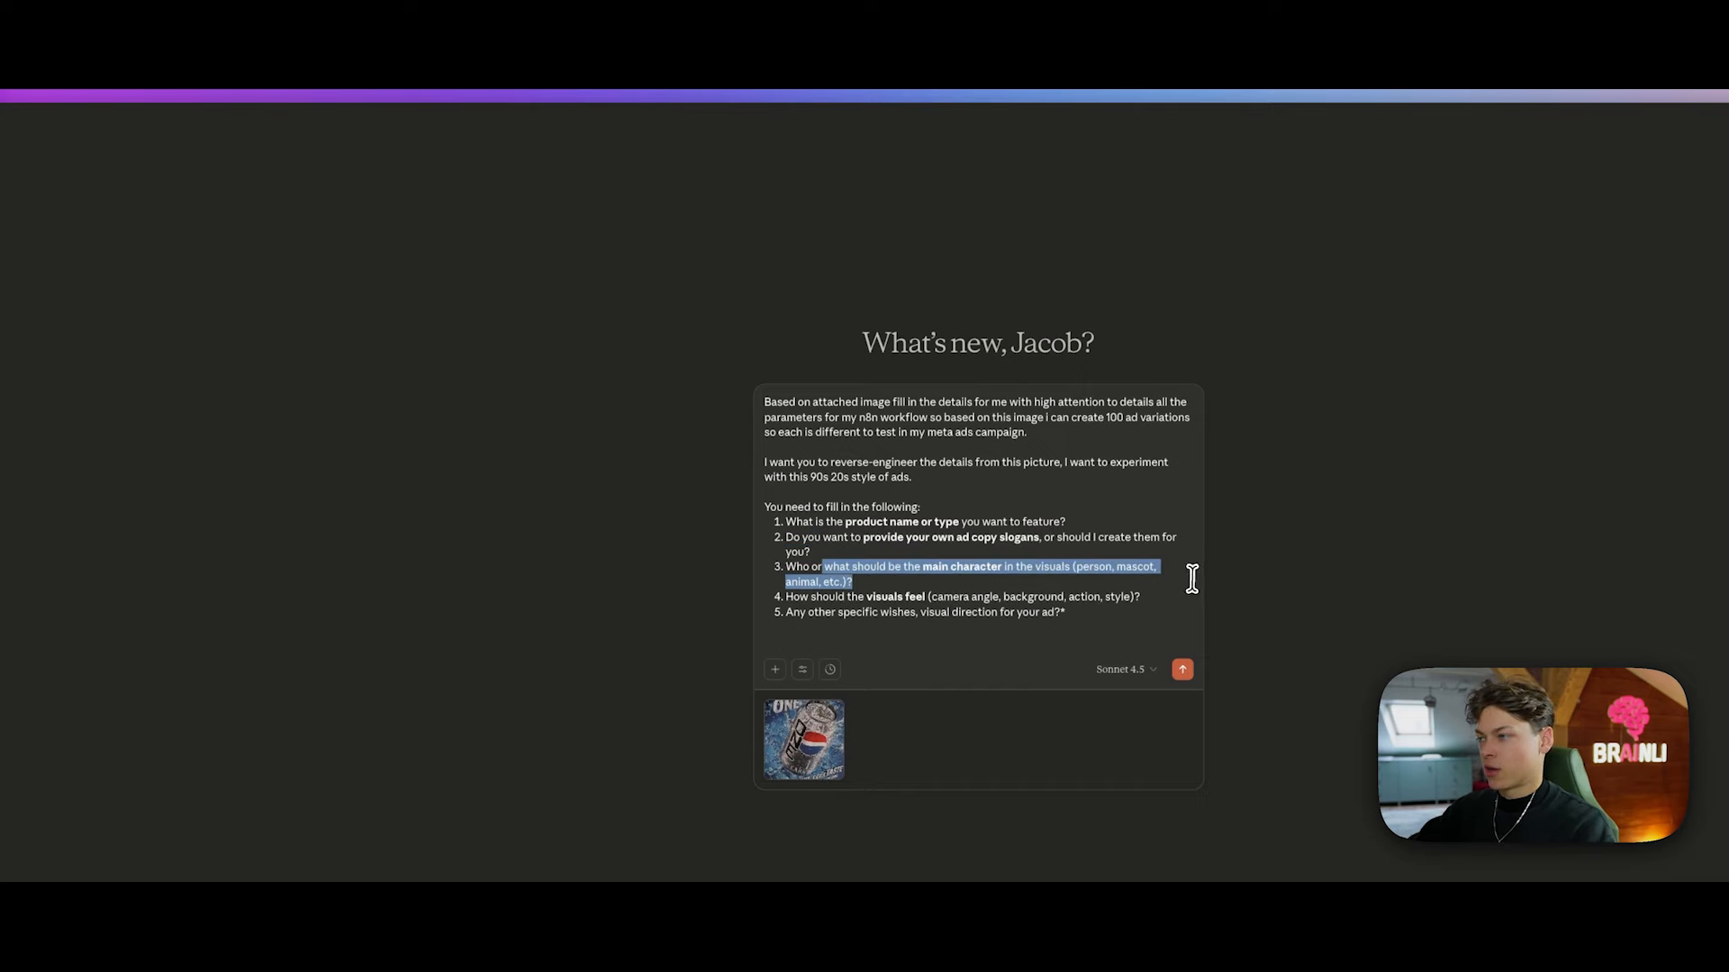
pyautogui.moveTo(903, 598); pyautogui.dragTo(1130, 598)
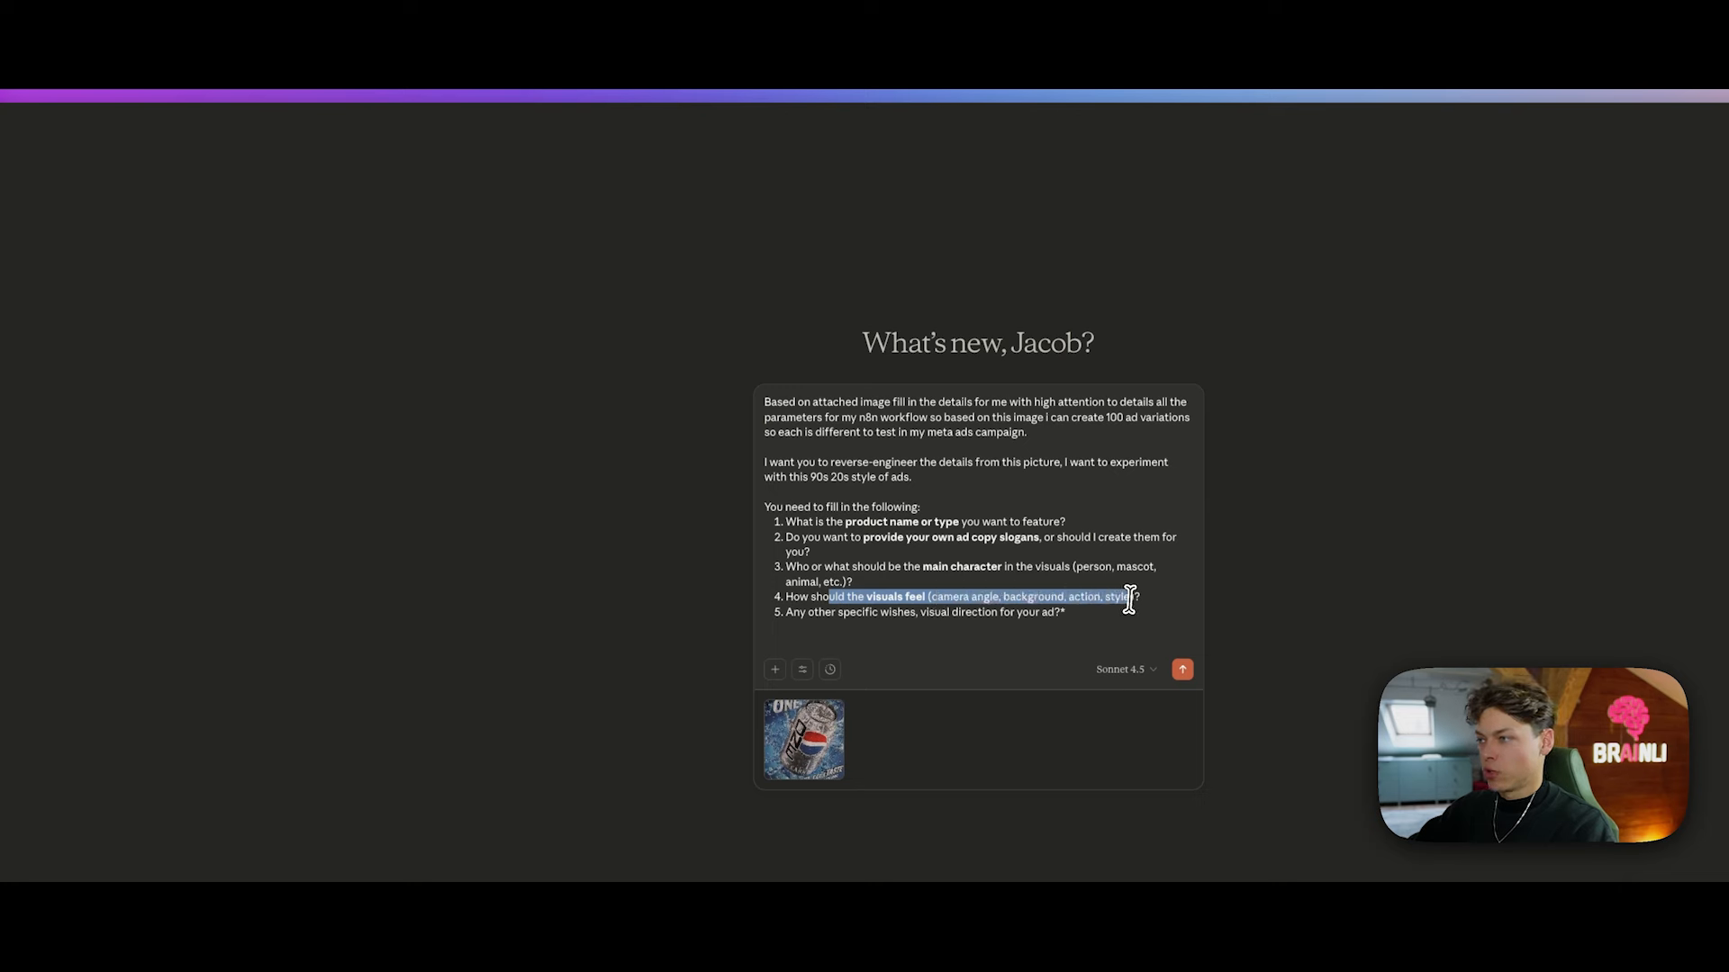
pyautogui.moveTo(791, 613); pyautogui.dragTo(1124, 630)
pyautogui.click(1124, 630)
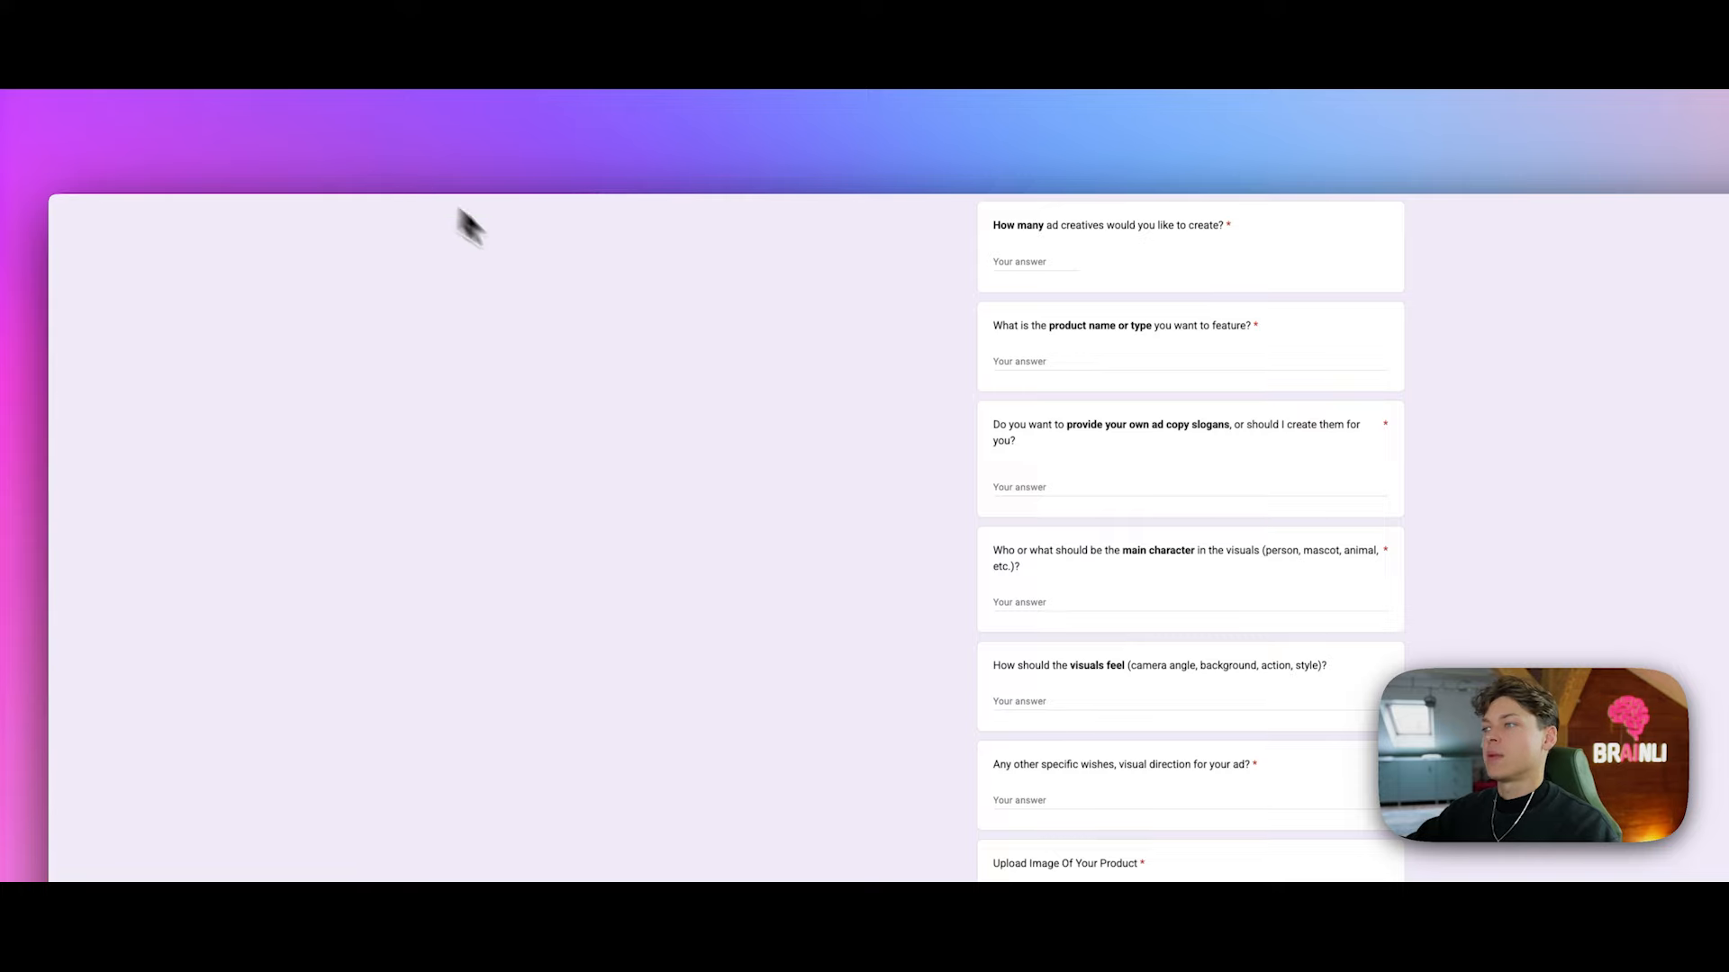
pyautogui.scroll(2, 887, 366)
pyautogui.scroll(-2, 887, 369)
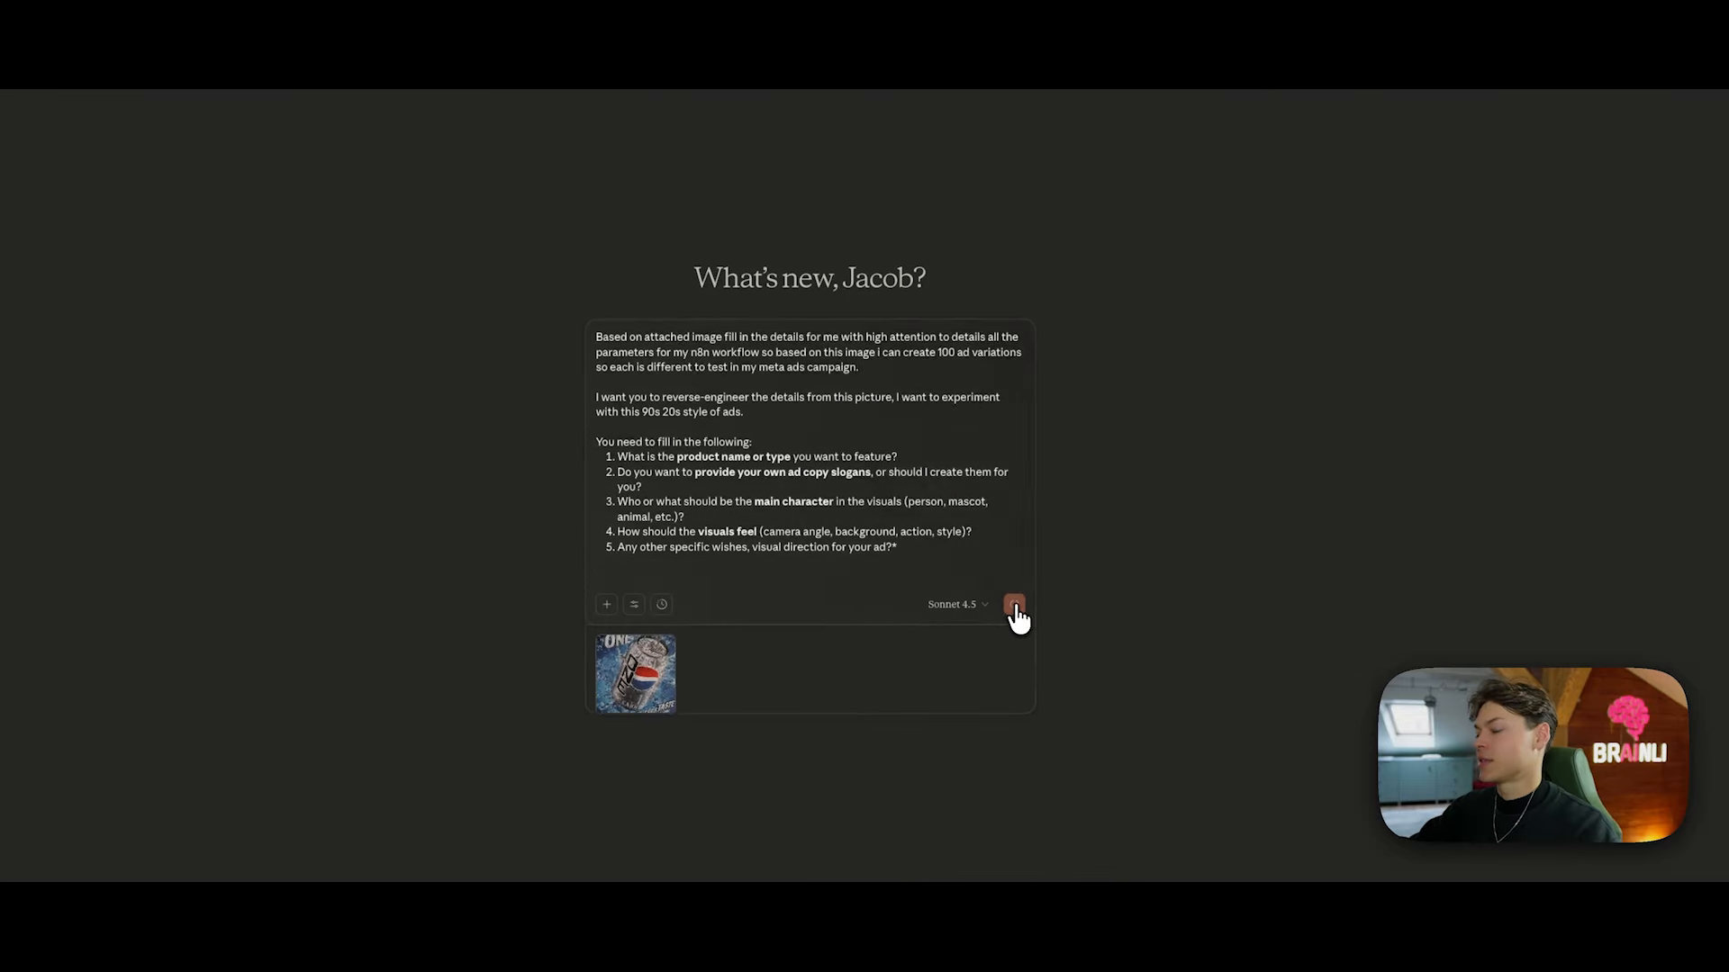
# Step: Send the Pepsi prompt to Claude and paste 'THIS IS THE ONE' as the ad copy slogan
pyautogui.click(1014, 606)
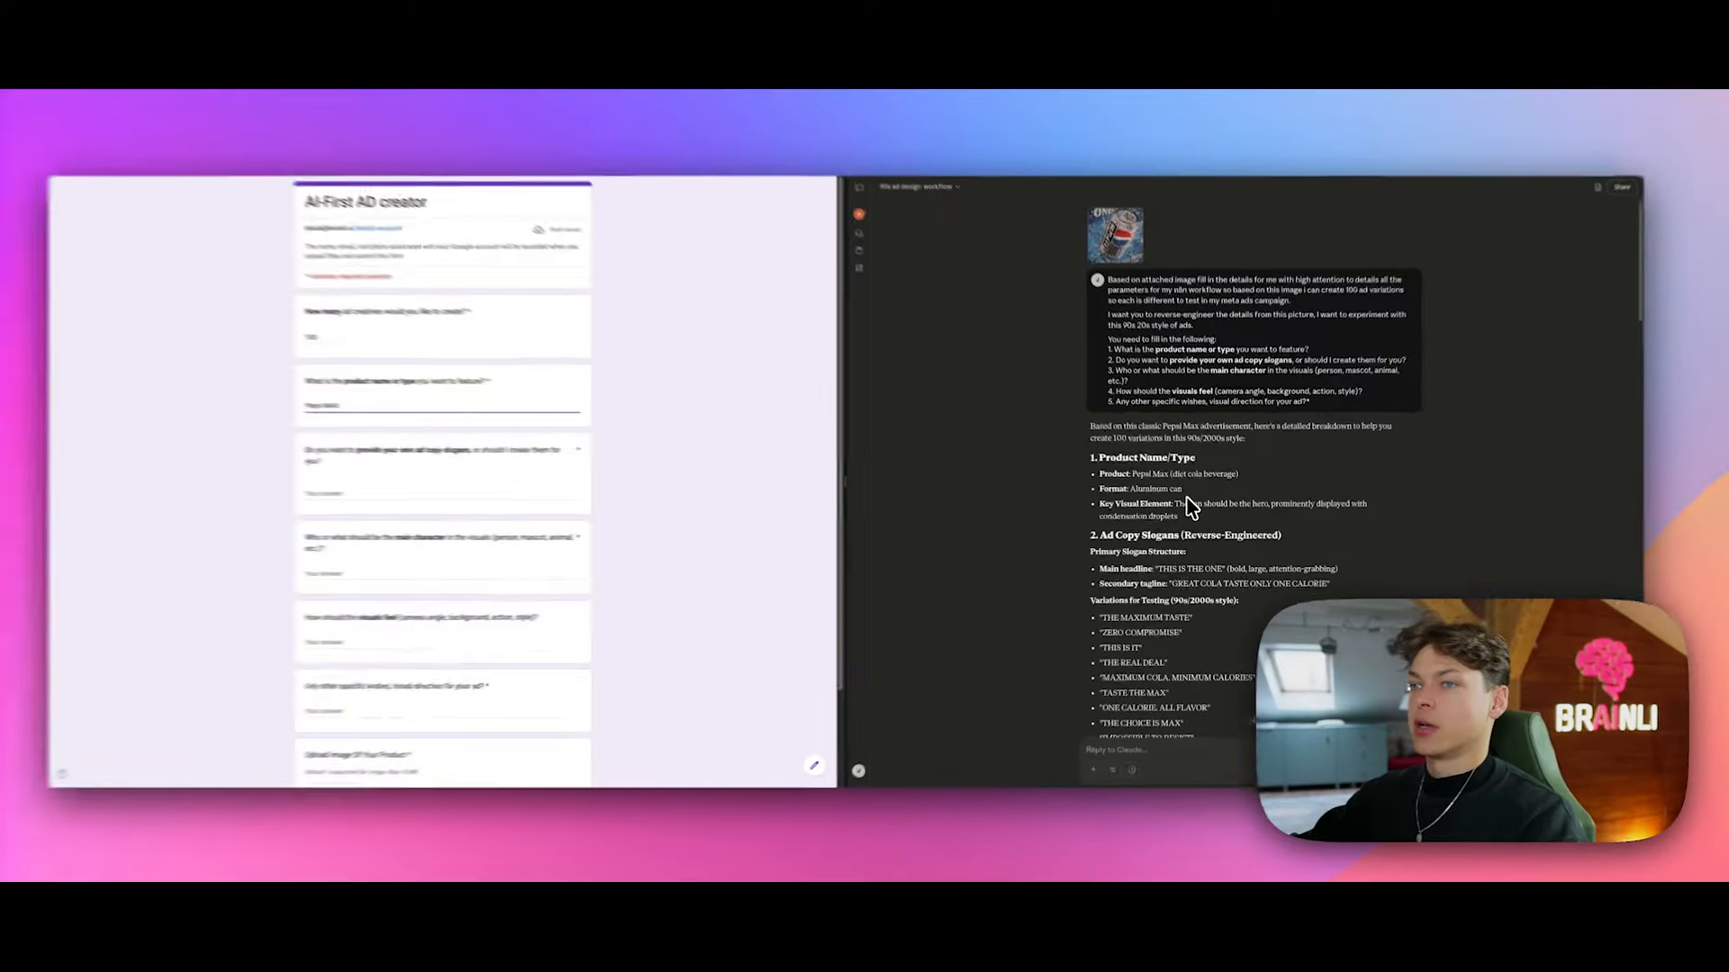
pyautogui.scroll(-1, 1187, 502)
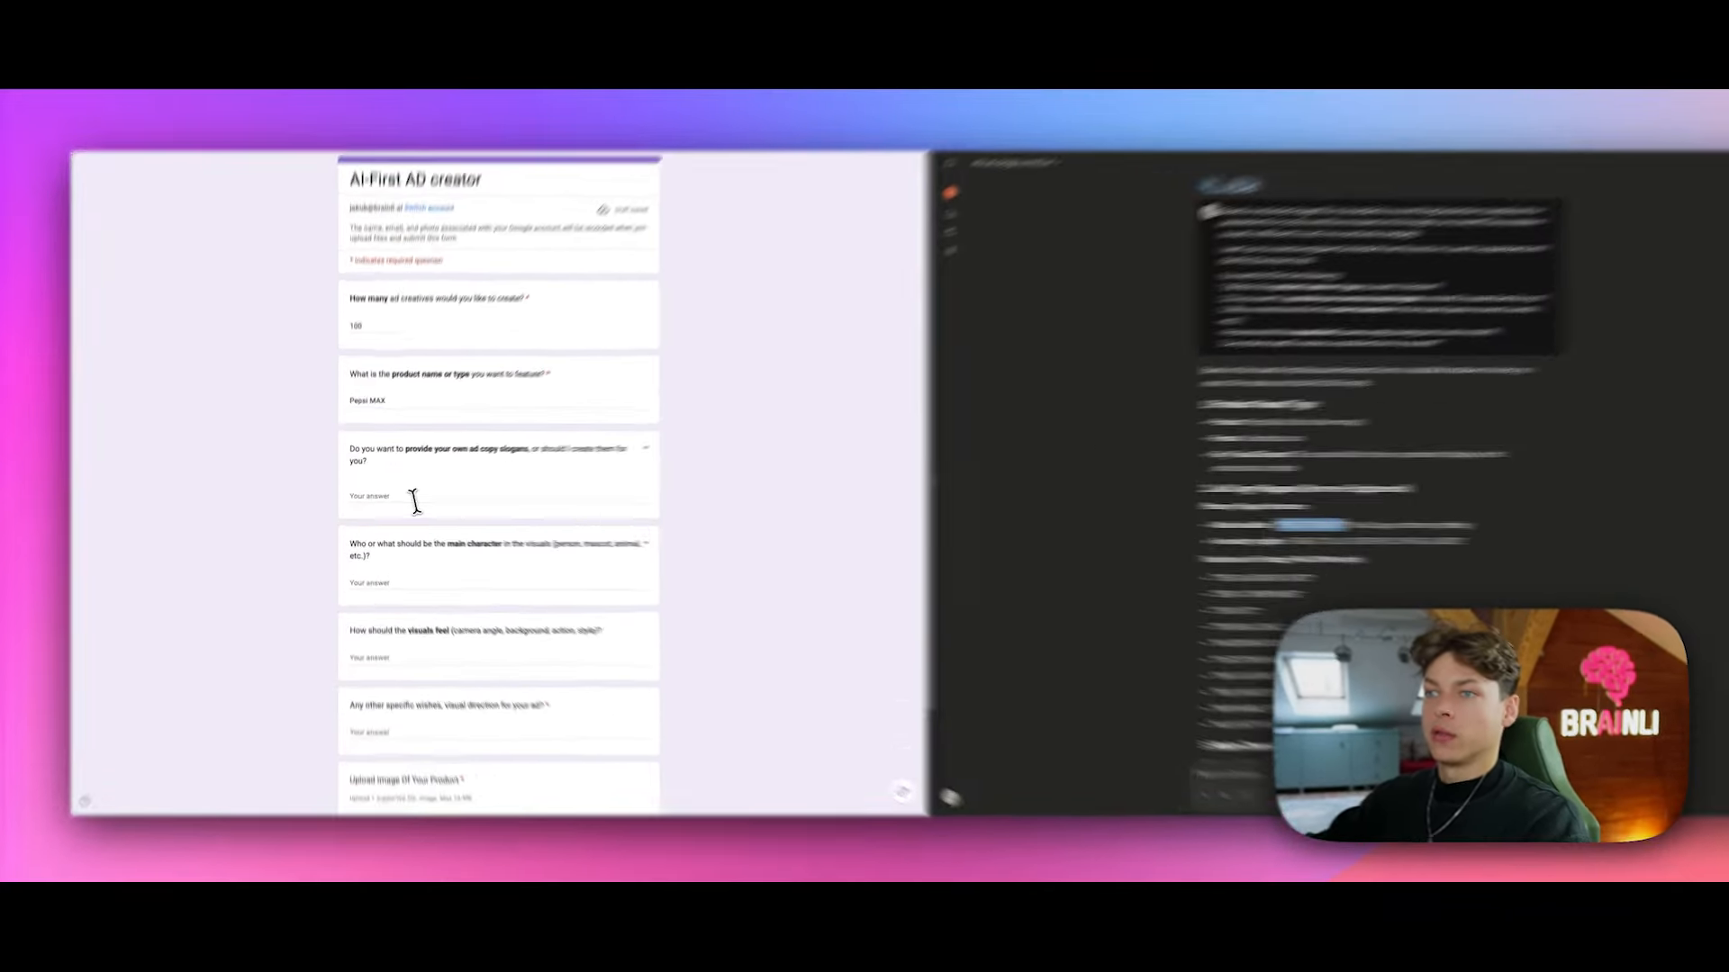
pyautogui.click(409, 495)
pyautogui.write('THIS IS THE ONE')
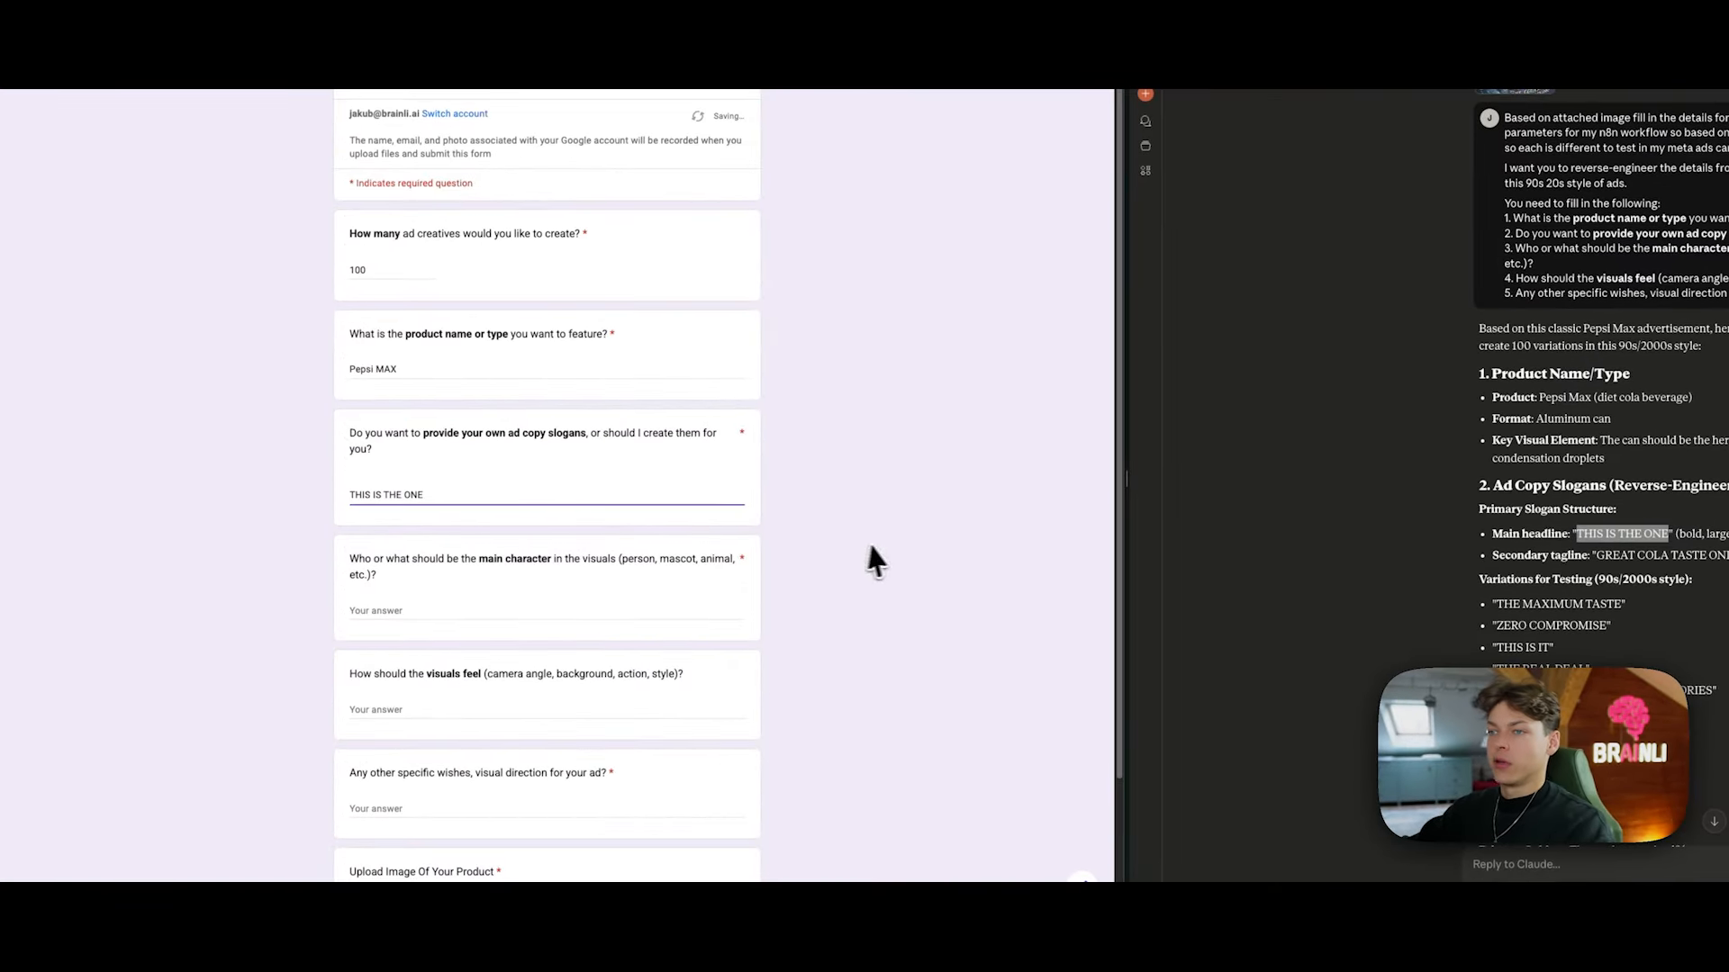
pyautogui.scroll(-1, 850, 549)
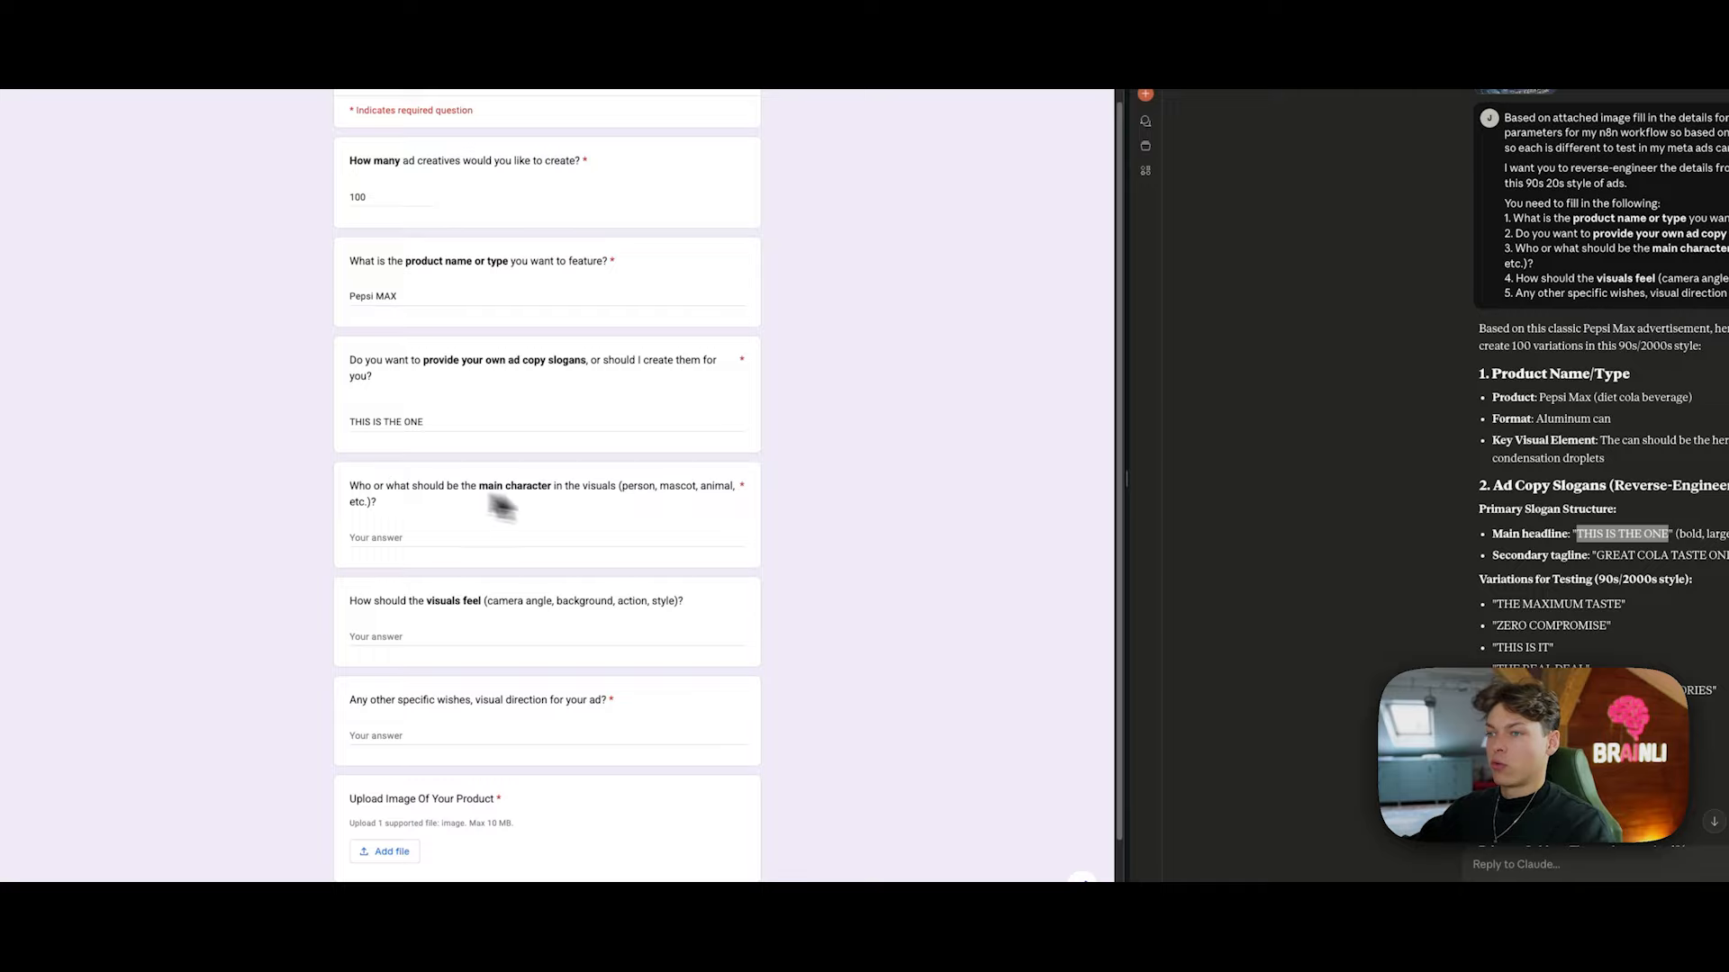
pyautogui.moveTo(470, 486); pyautogui.dragTo(583, 510)
pyautogui.click(604, 502)
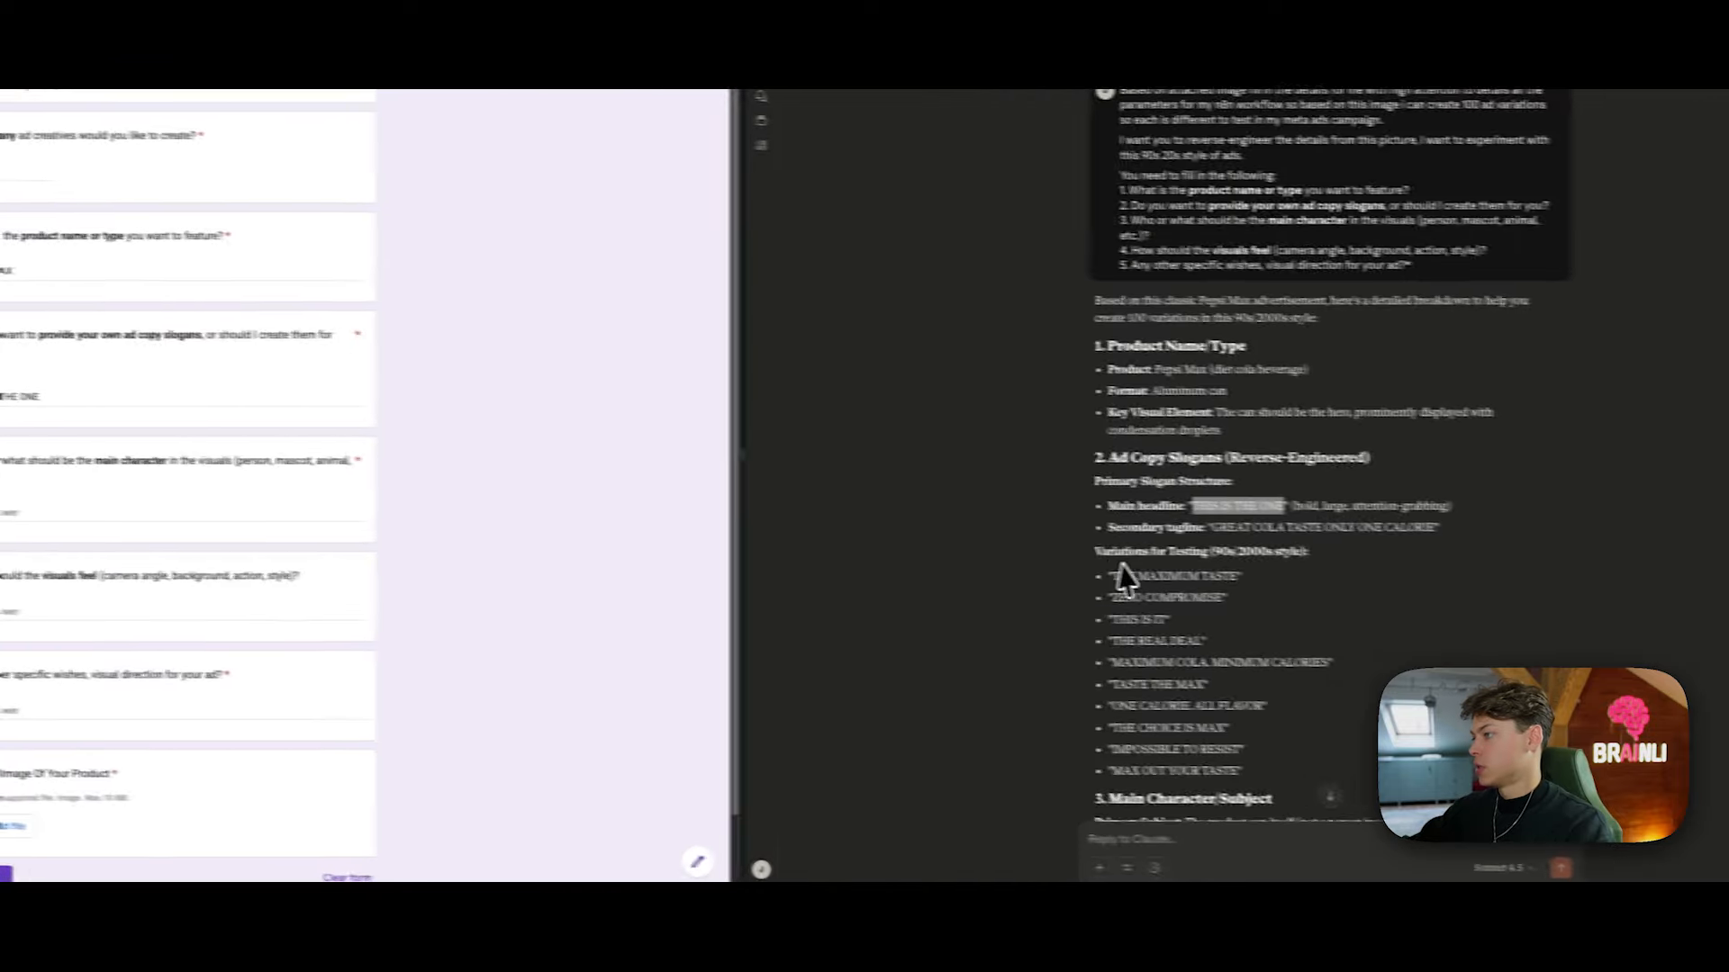
# Step: Fill visuals feel with the can's key characteristics and the camera angle lines
pyautogui.scroll(-3, 1117, 558)
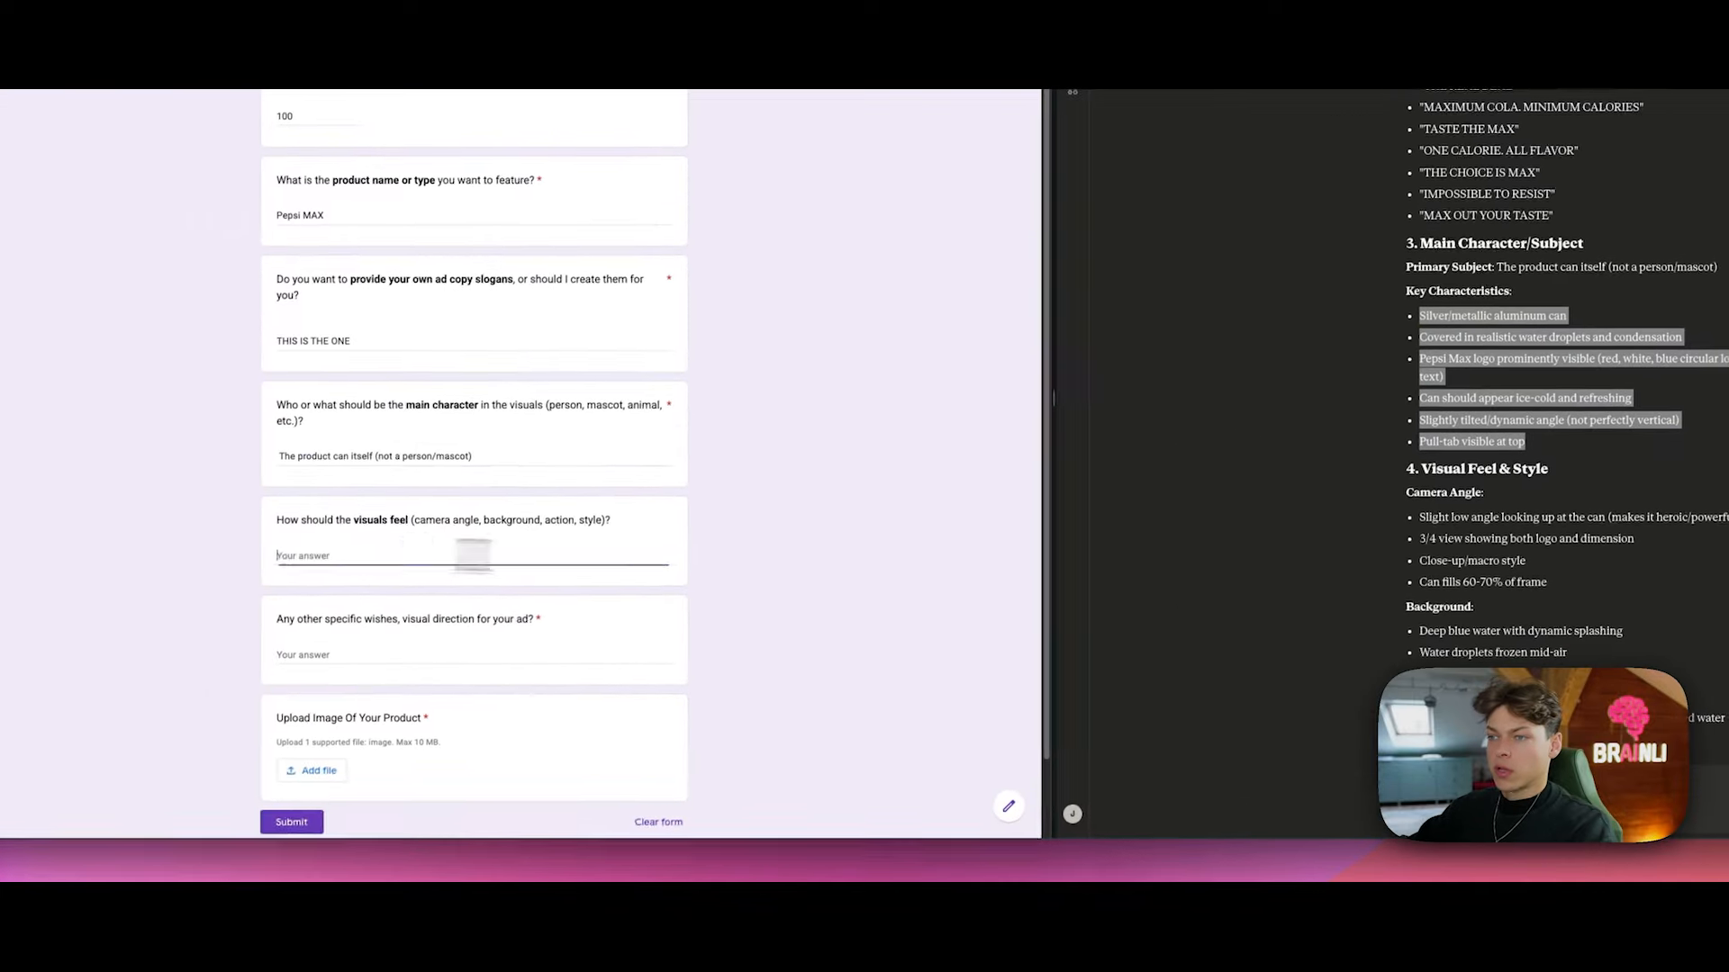
pyautogui.write('Silver/metallic aluminum can Covered in realistic water droplets and condensation Pepsi Max logo prominently visible (red, white, blue circular logo with black "MAX" text) Can should appear ice-cold and refreshing Slightly tilted/dynamic angle (not perfectly vertical) Pull-tab visible at top')
pyautogui.scroll(-3, 591, 606)
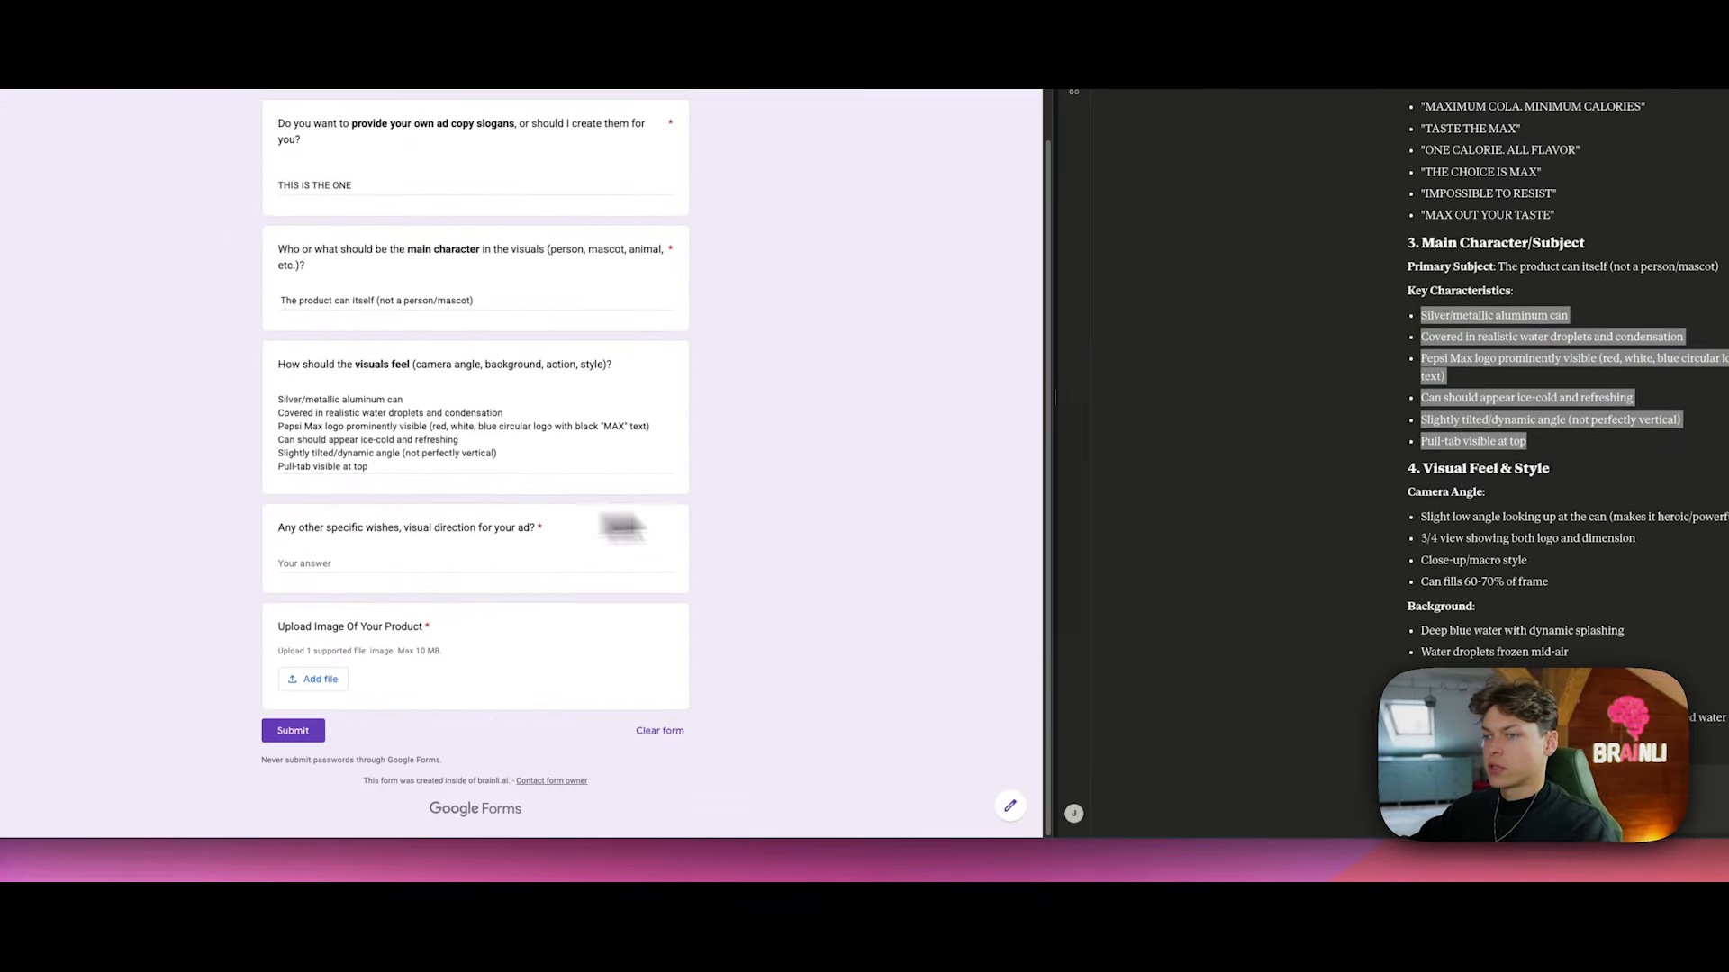
pyautogui.write('Slight low angle looking up at the can (makes it heroic/powerful) 3/4 view showing both logo and dimension Close-up/macro style Can fills 60-70% of frame')
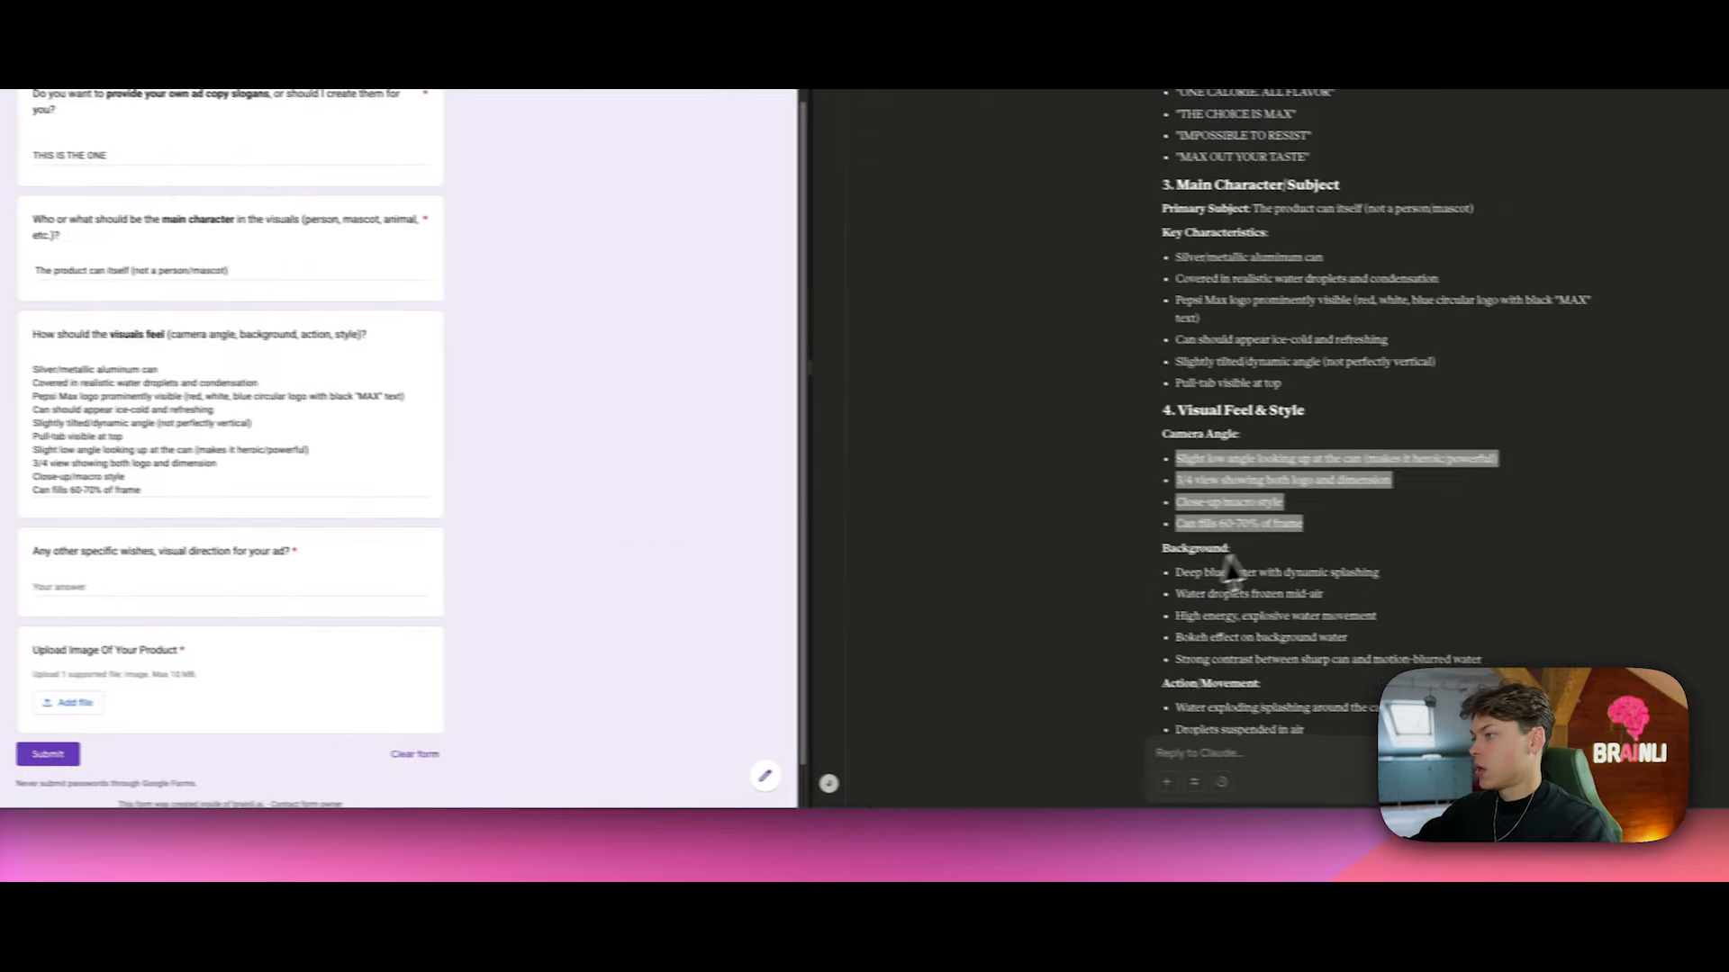
pyautogui.scroll(-10, 1163, 599)
pyautogui.scroll(3, 1164, 599)
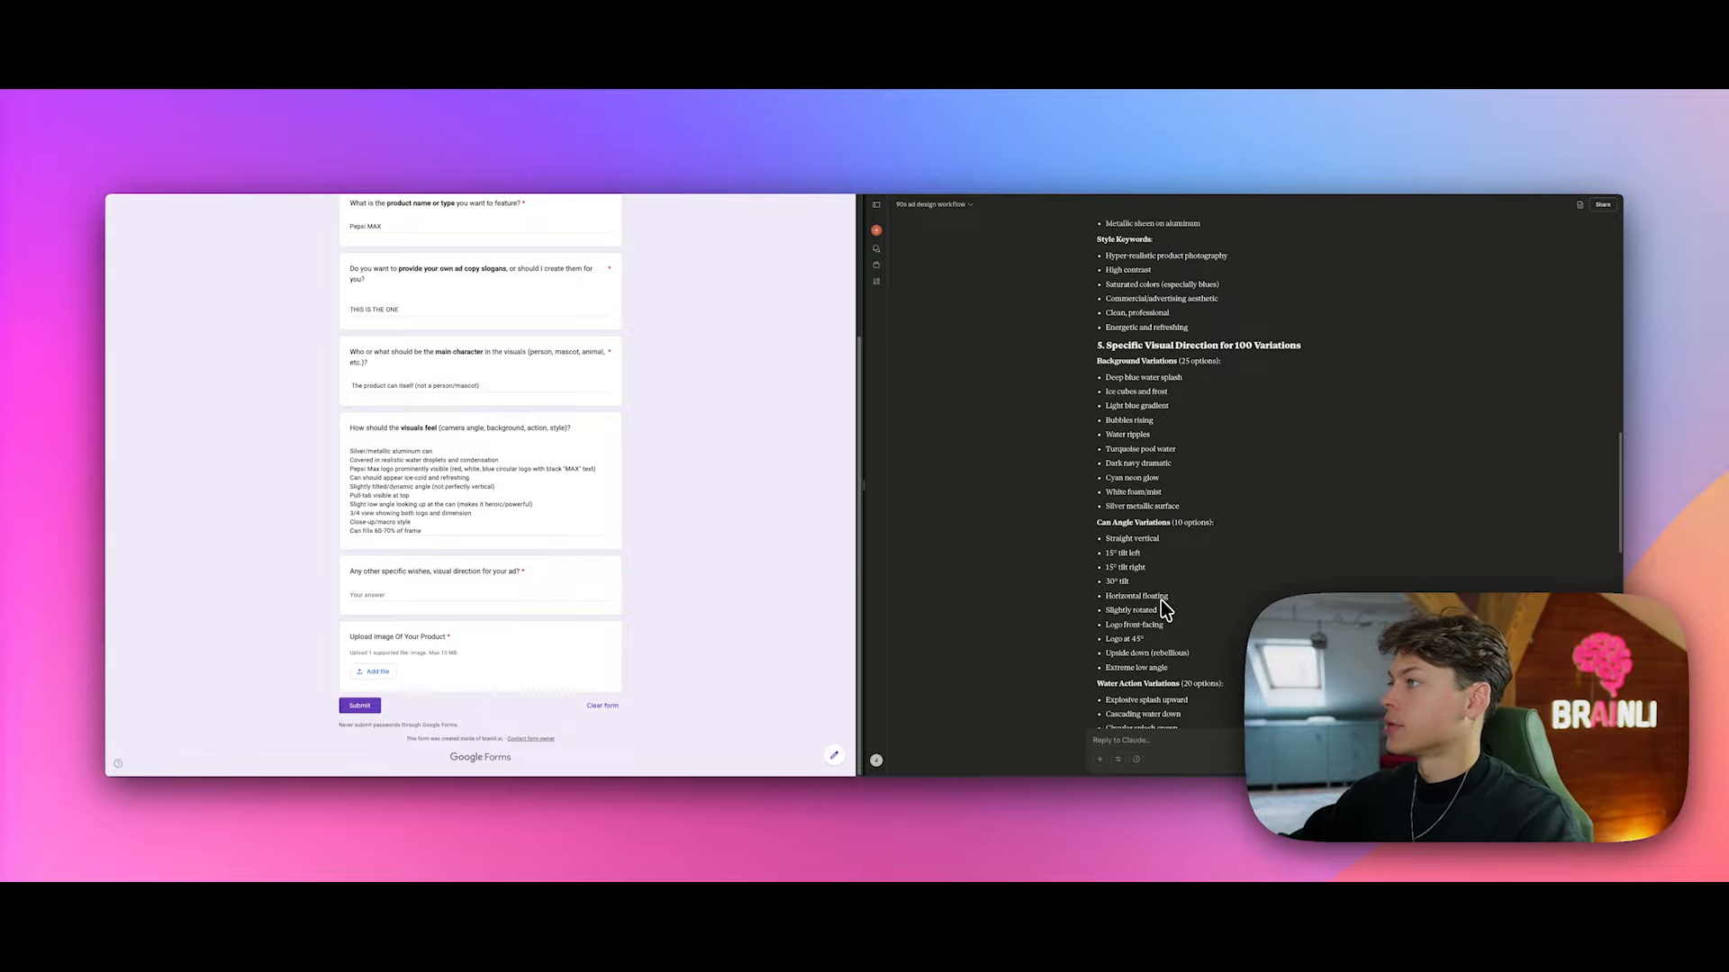
pyautogui.moveTo(1262, 596); pyautogui.dragTo(1125, 403)
pyautogui.hotkey('ctrl', 'c')
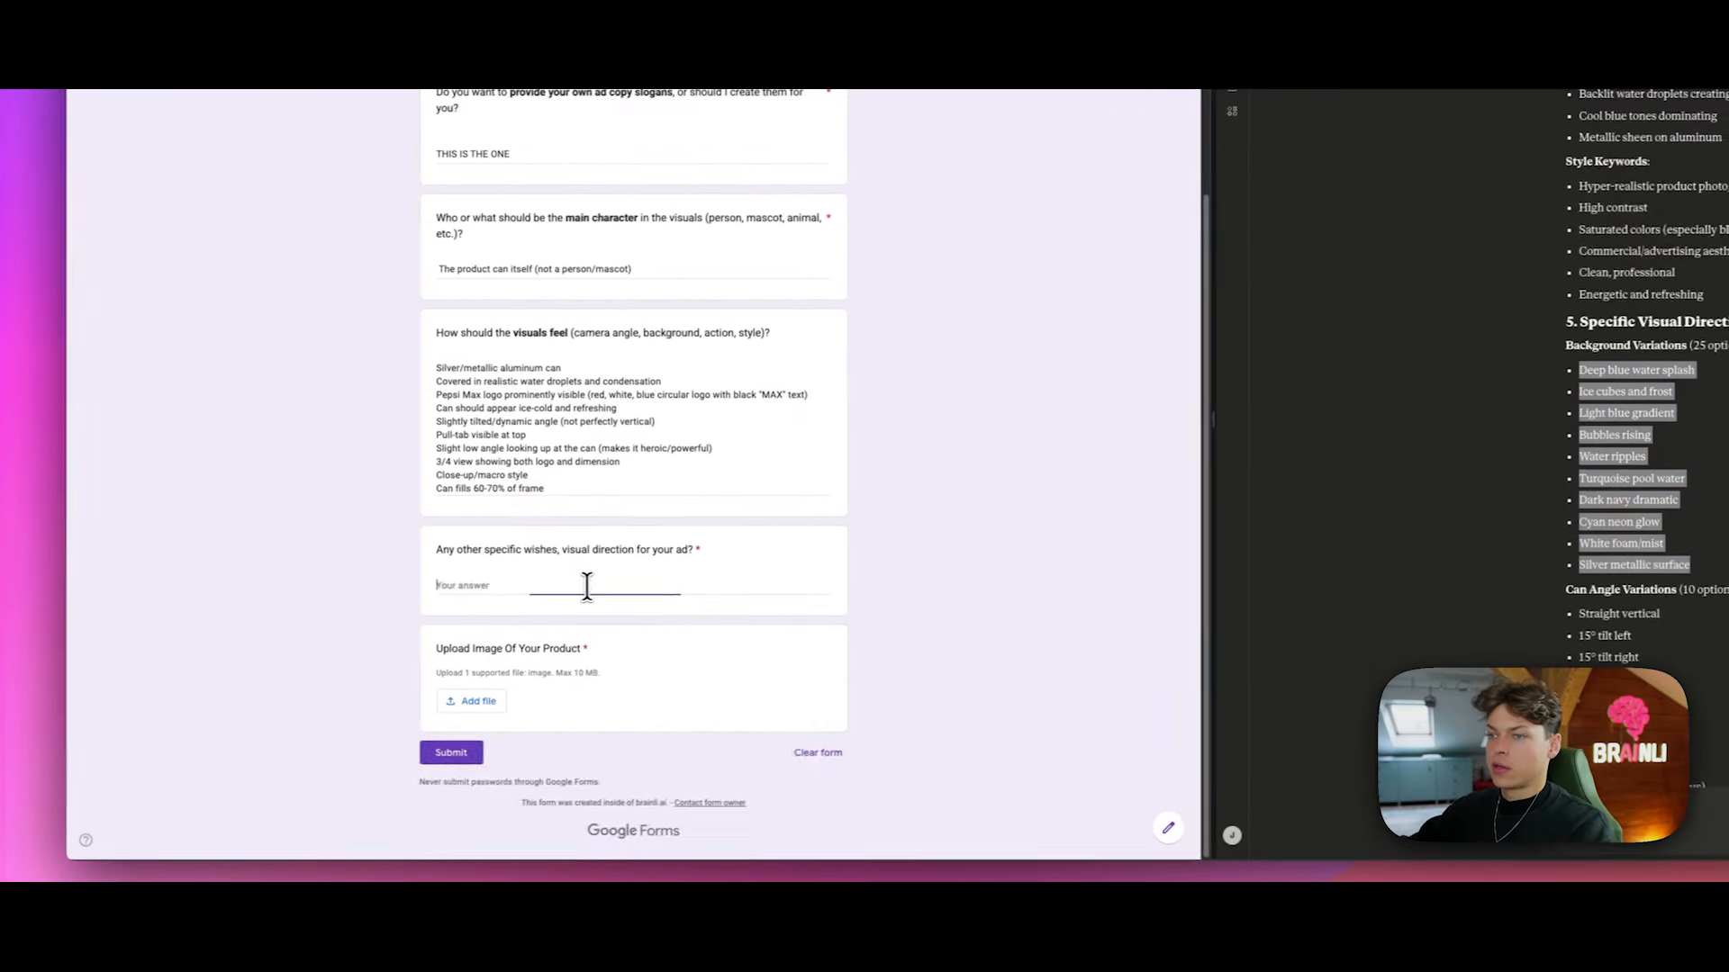
# Step: Paste the ten background variations into other specific wishes and start the product image upload
pyautogui.click(148, 616)
pyautogui.hotkey('ctrl', 'v')
pyautogui.scroll(-1, 99, 675)
pyautogui.click(496, 694)
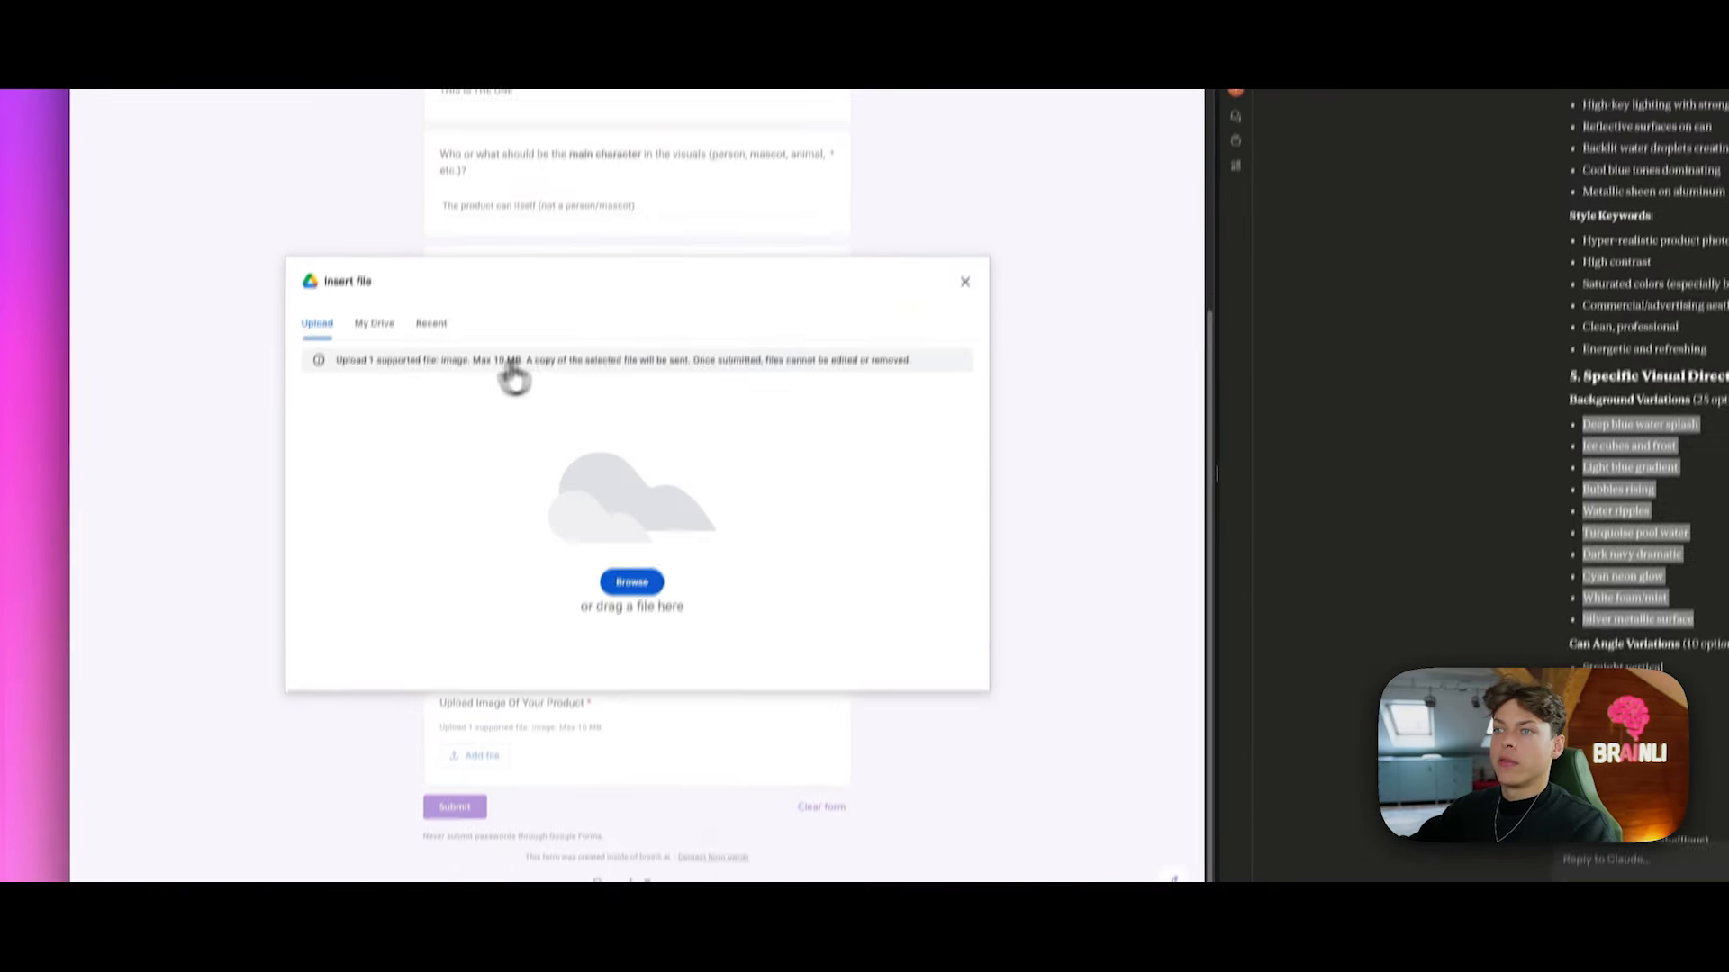
# Step: Attach pepsi.jpeg, start n8n's Listen for test event, and submit the ad request form
pyautogui.click(629, 612)
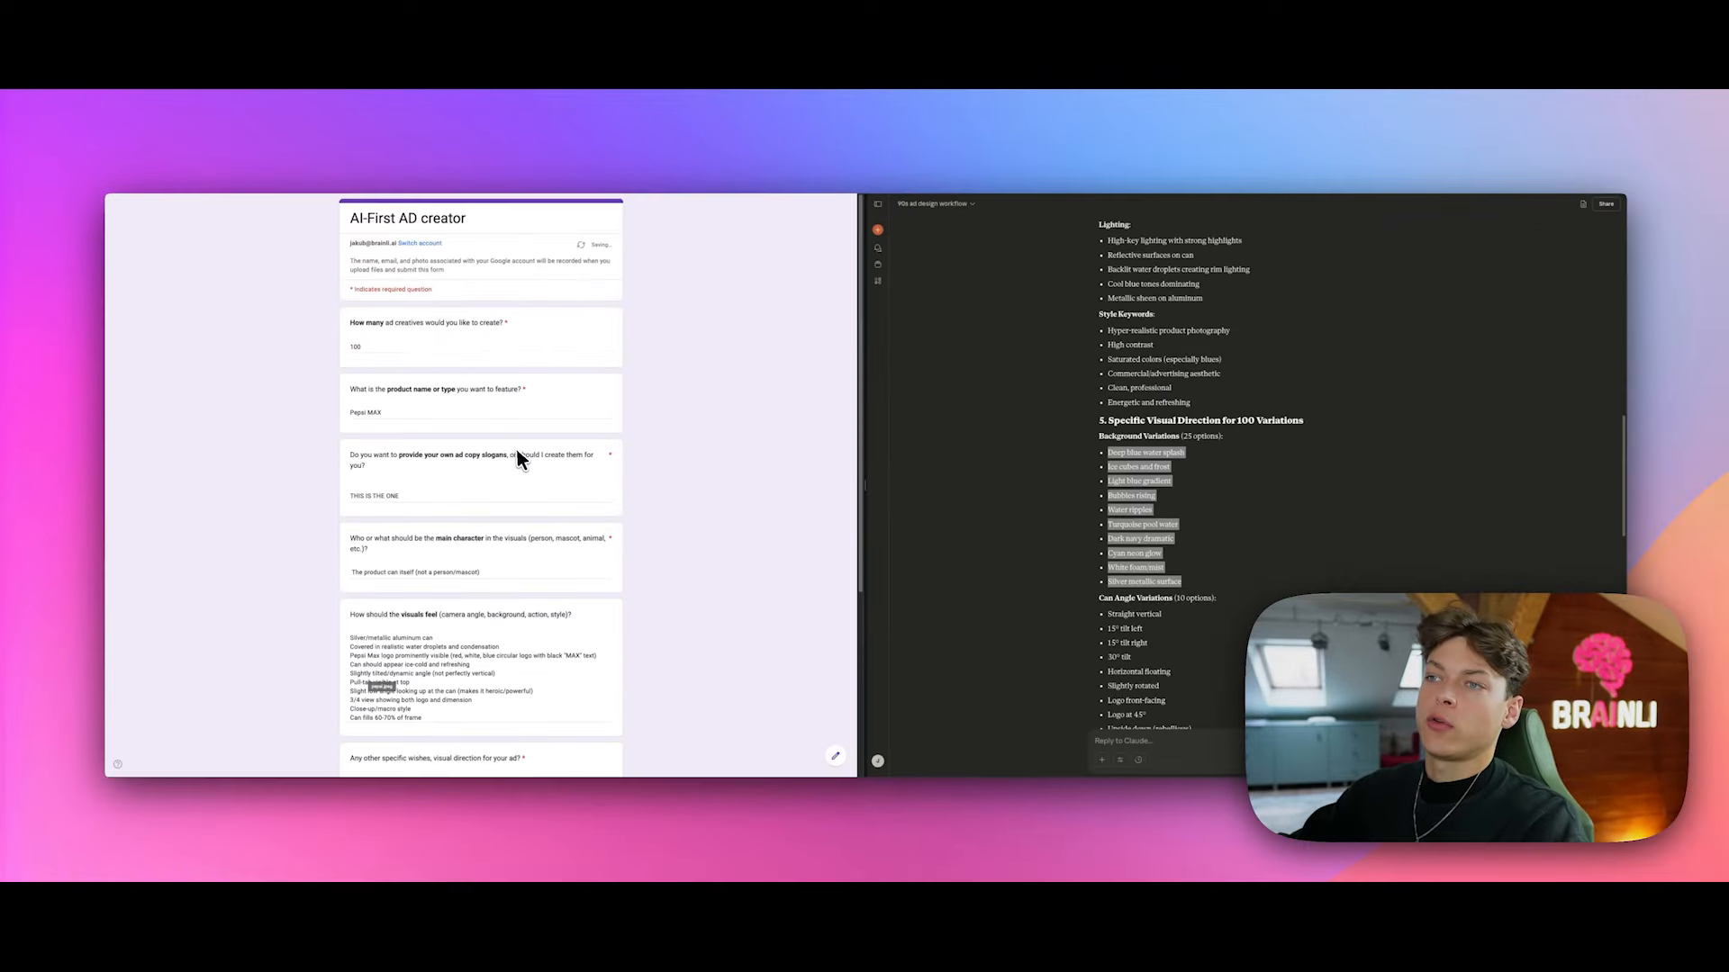
pyautogui.scroll(-10, 520, 454)
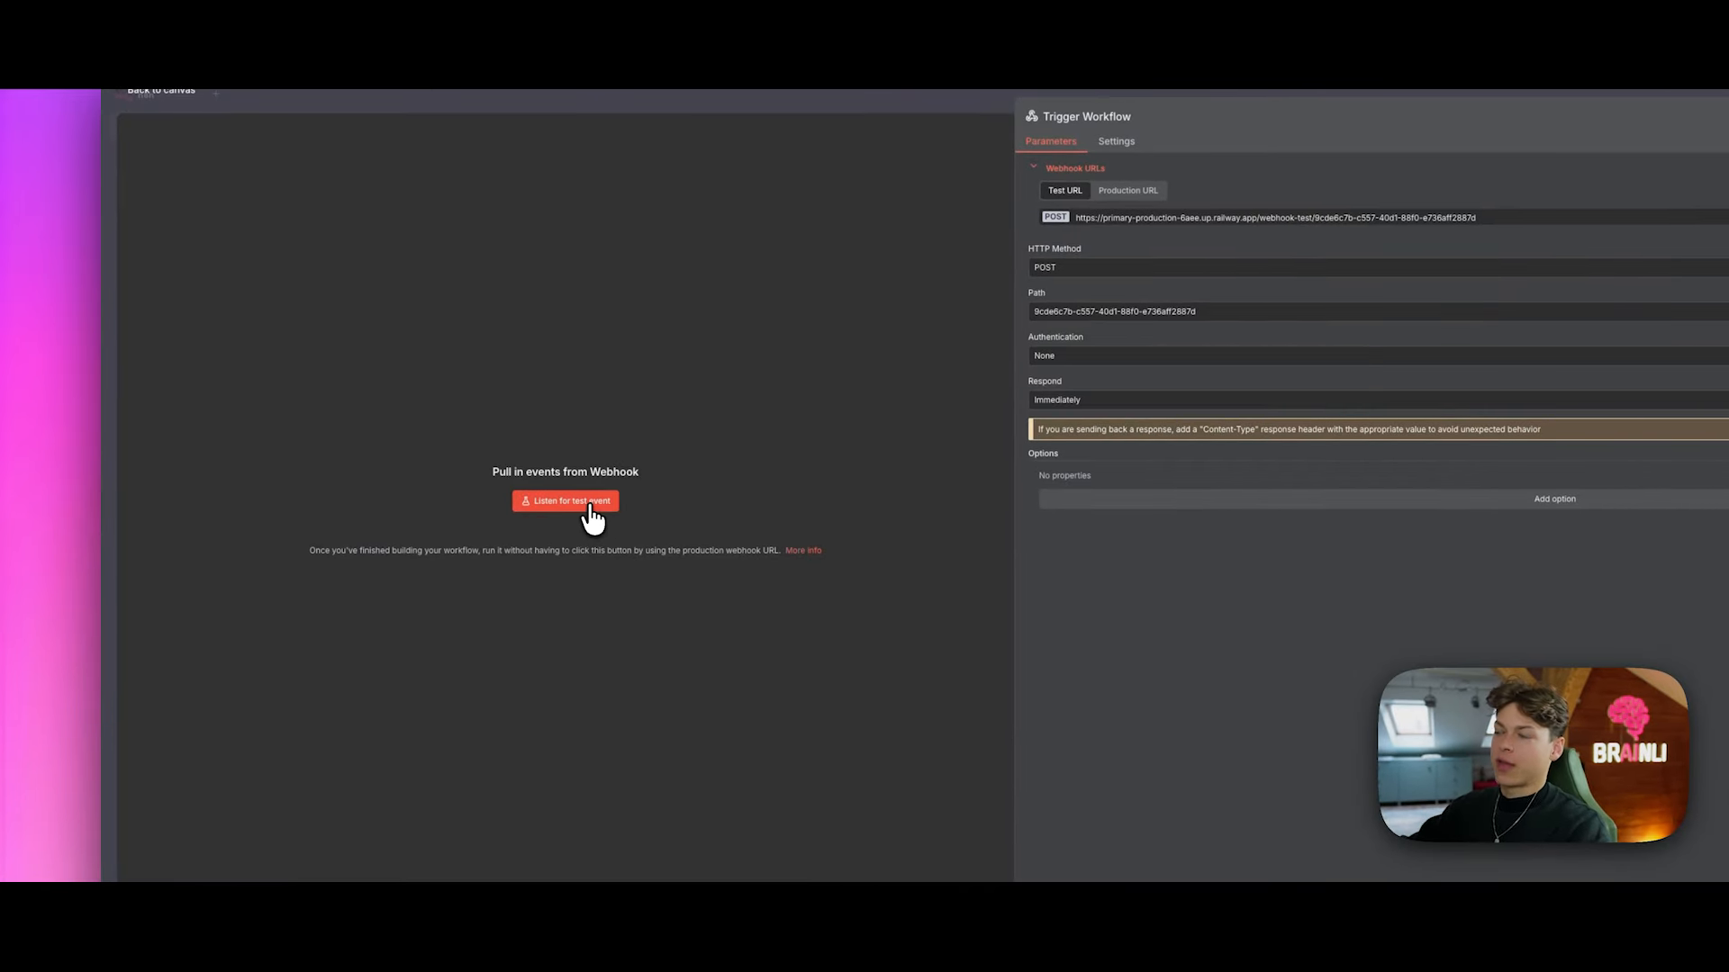
pyautogui.click(591, 515)
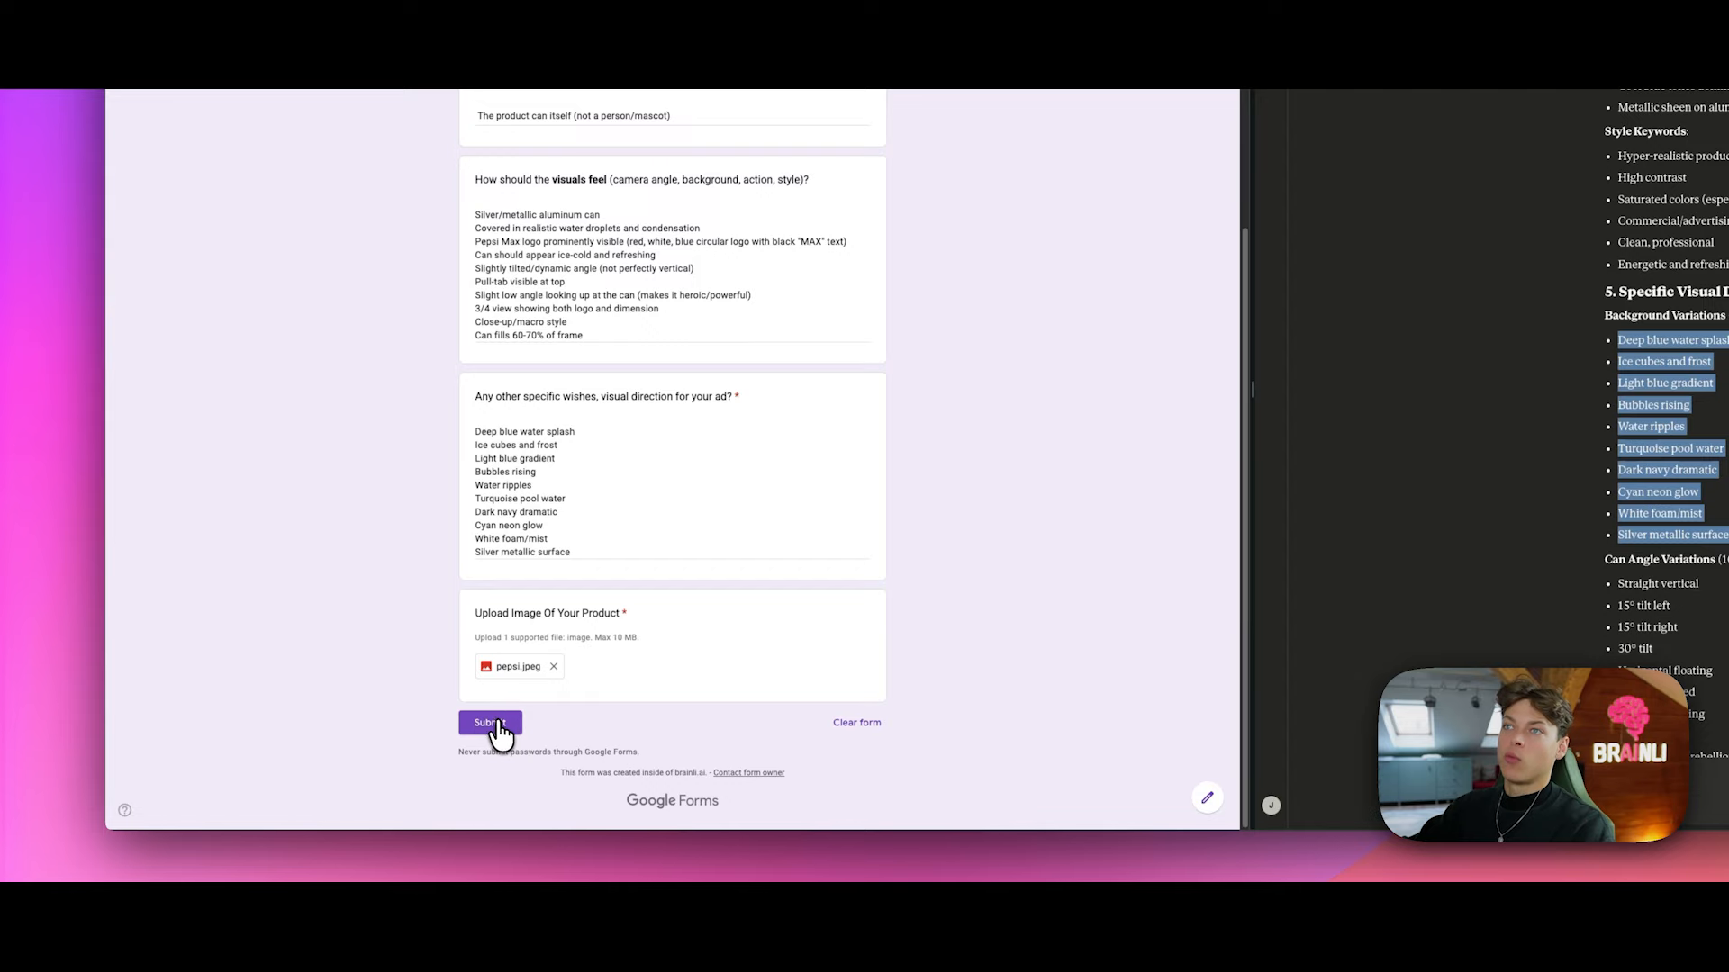
pyautogui.click(497, 723)
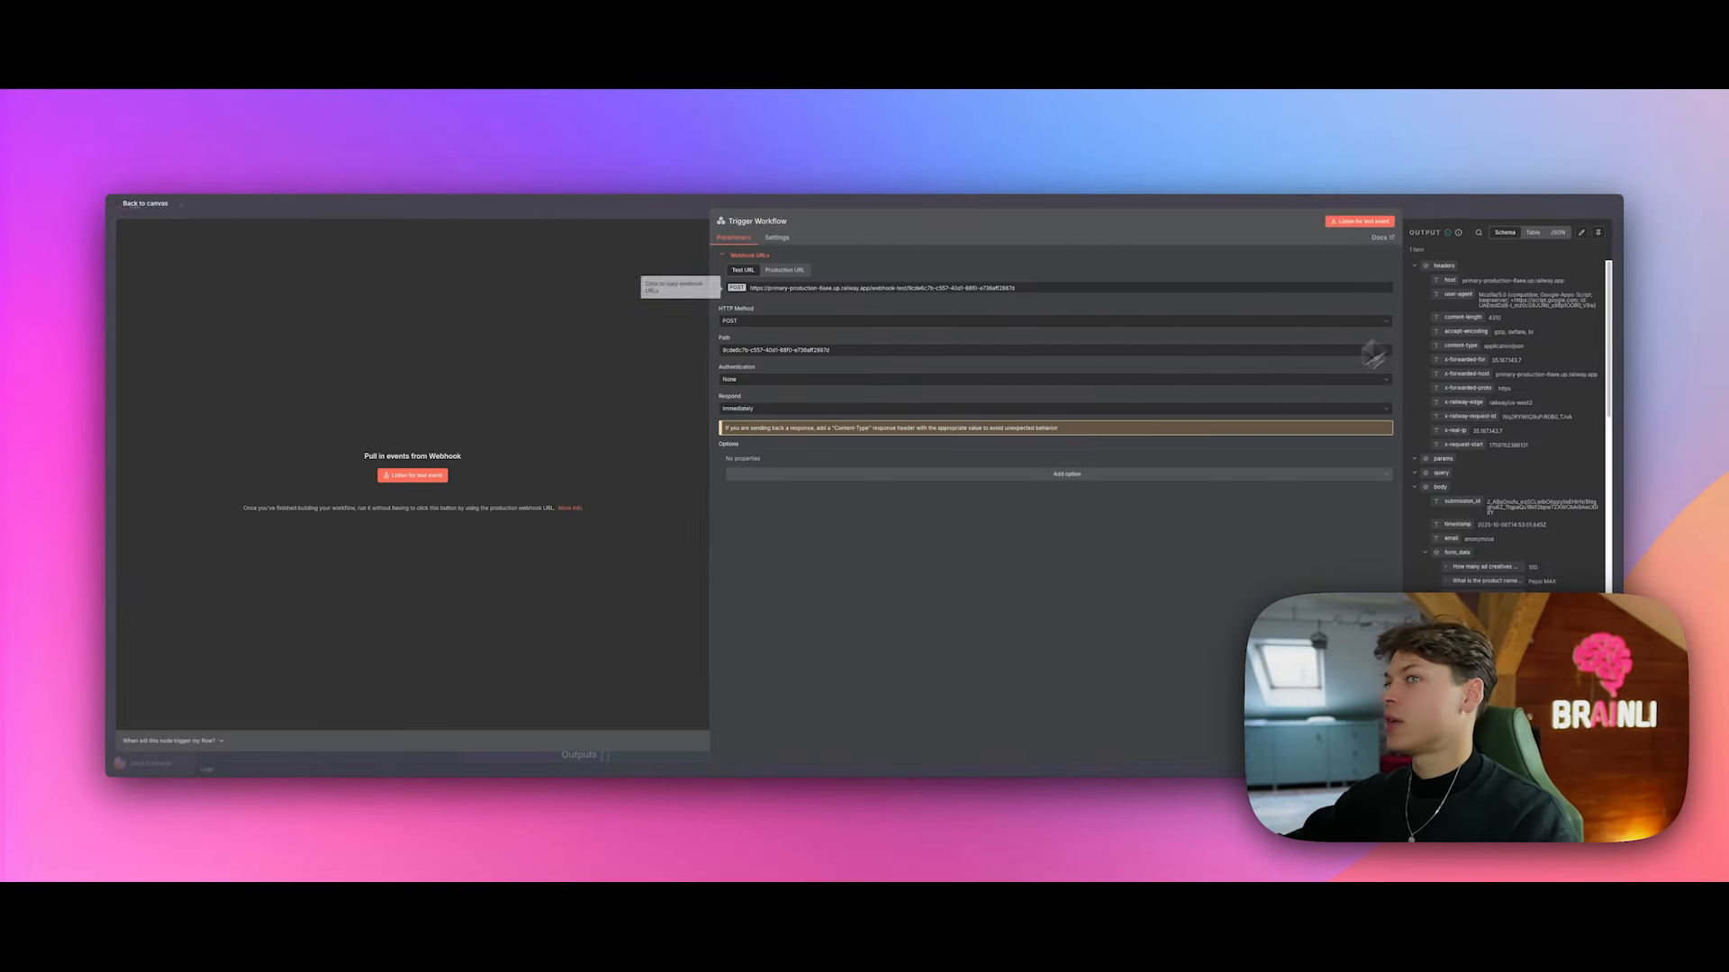
# Step: Connect Trigger Workflow to Download image and pin the received form data on the trigger
pyautogui.scroll(-1, 1503, 360)
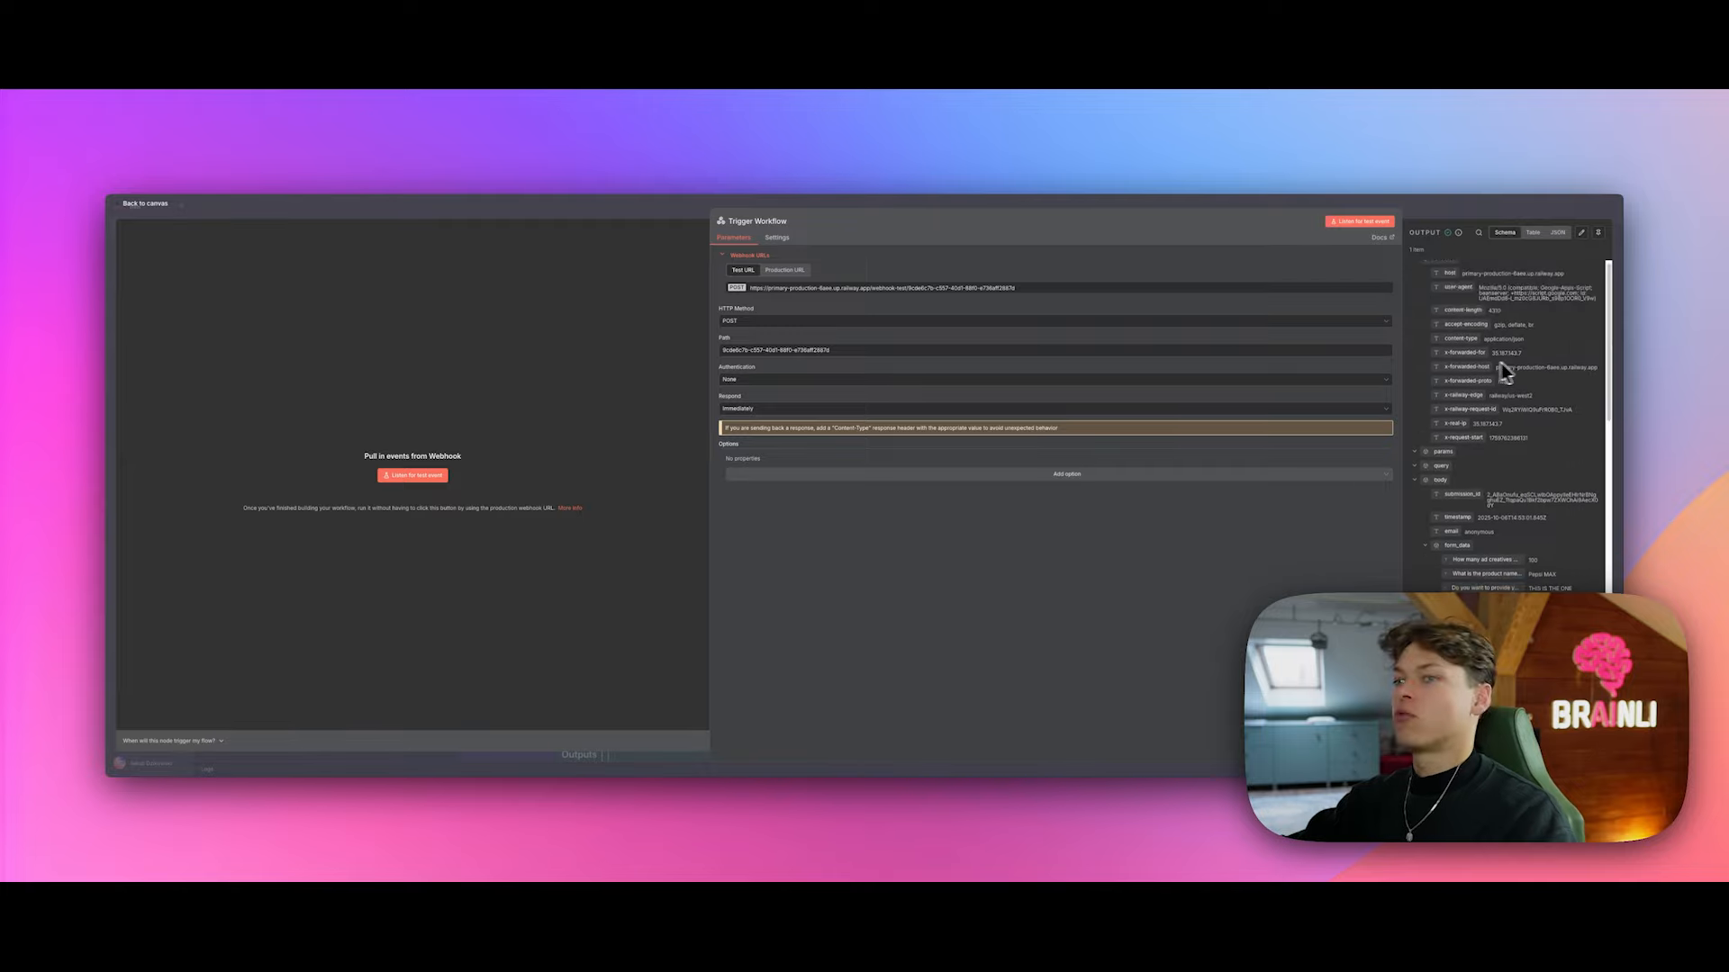
pyautogui.scroll(-1, 1501, 365)
pyautogui.click(1432, 201)
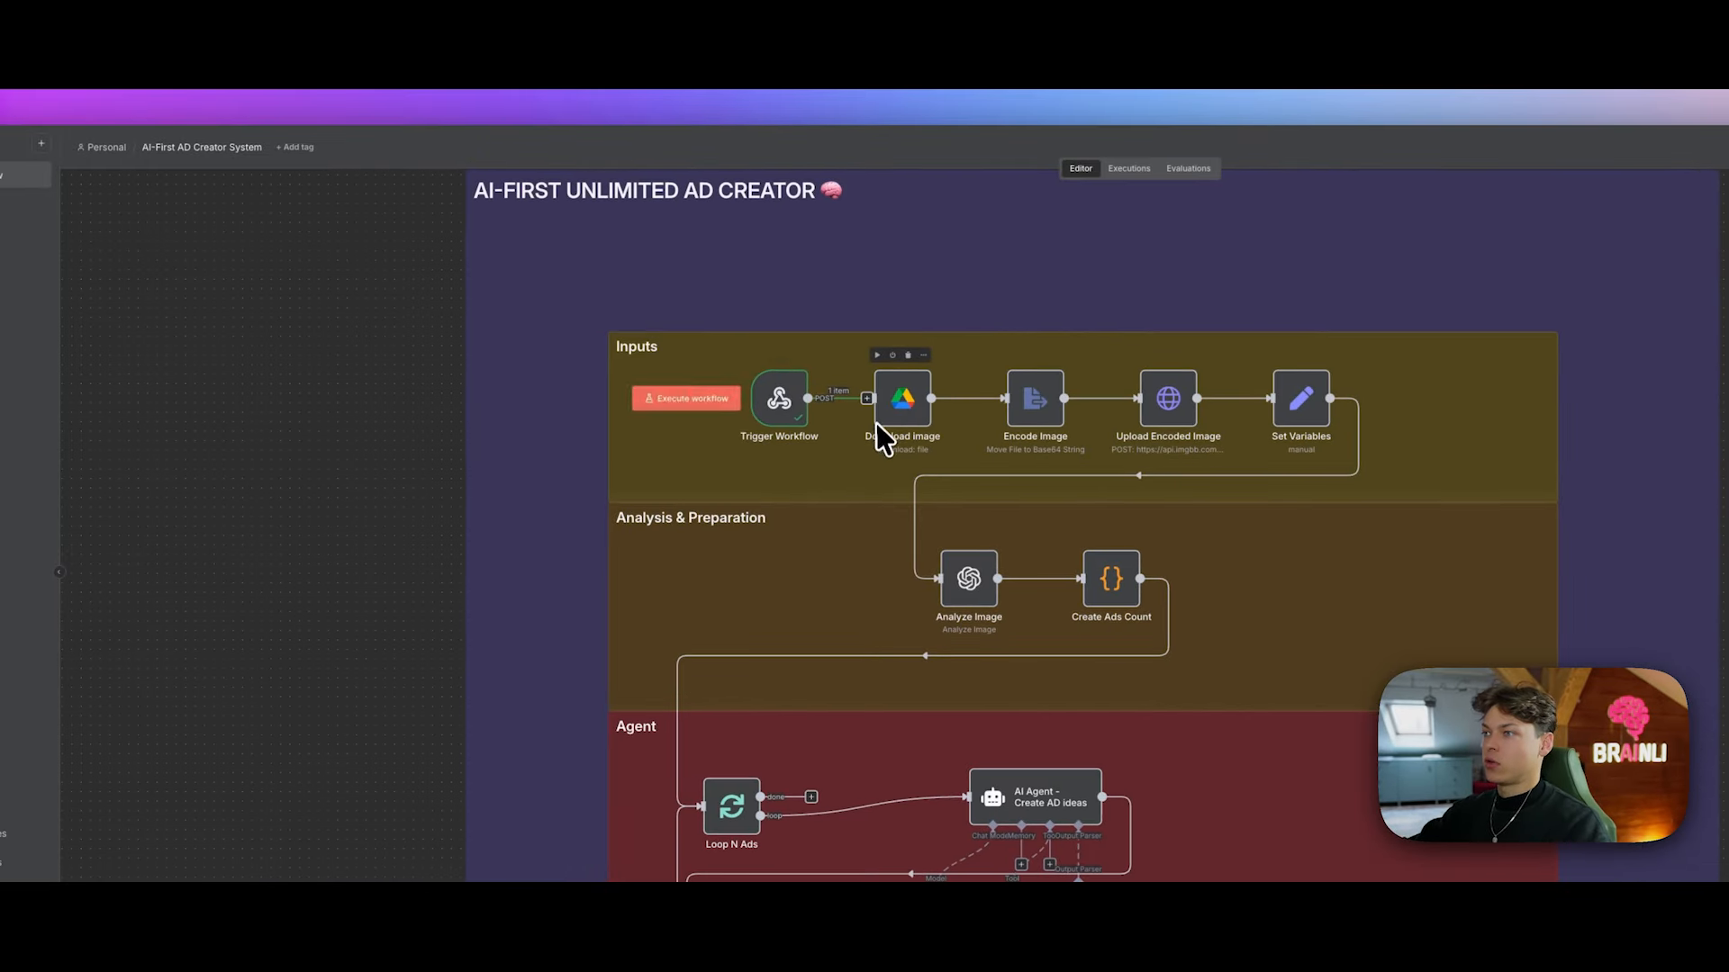
pyautogui.moveTo(798, 424); pyautogui.dragTo(772, 402)
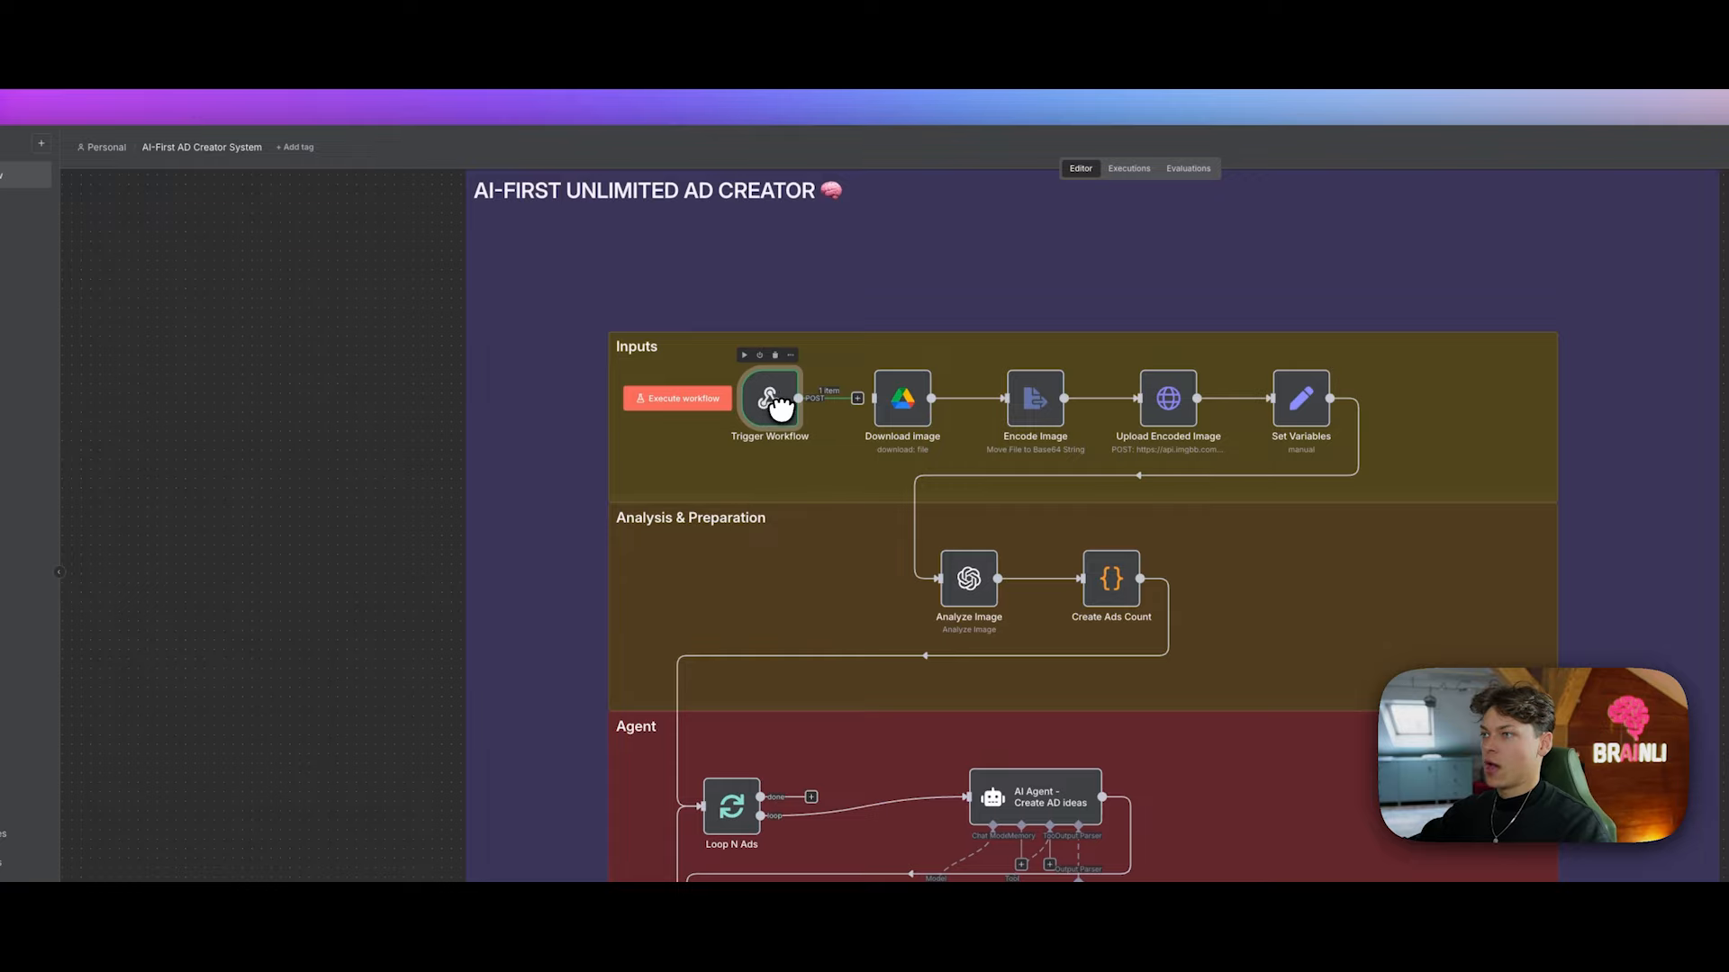
pyautogui.moveTo(859, 399); pyautogui.dragTo(876, 400)
pyautogui.moveTo(768, 408); pyautogui.dragTo(777, 410)
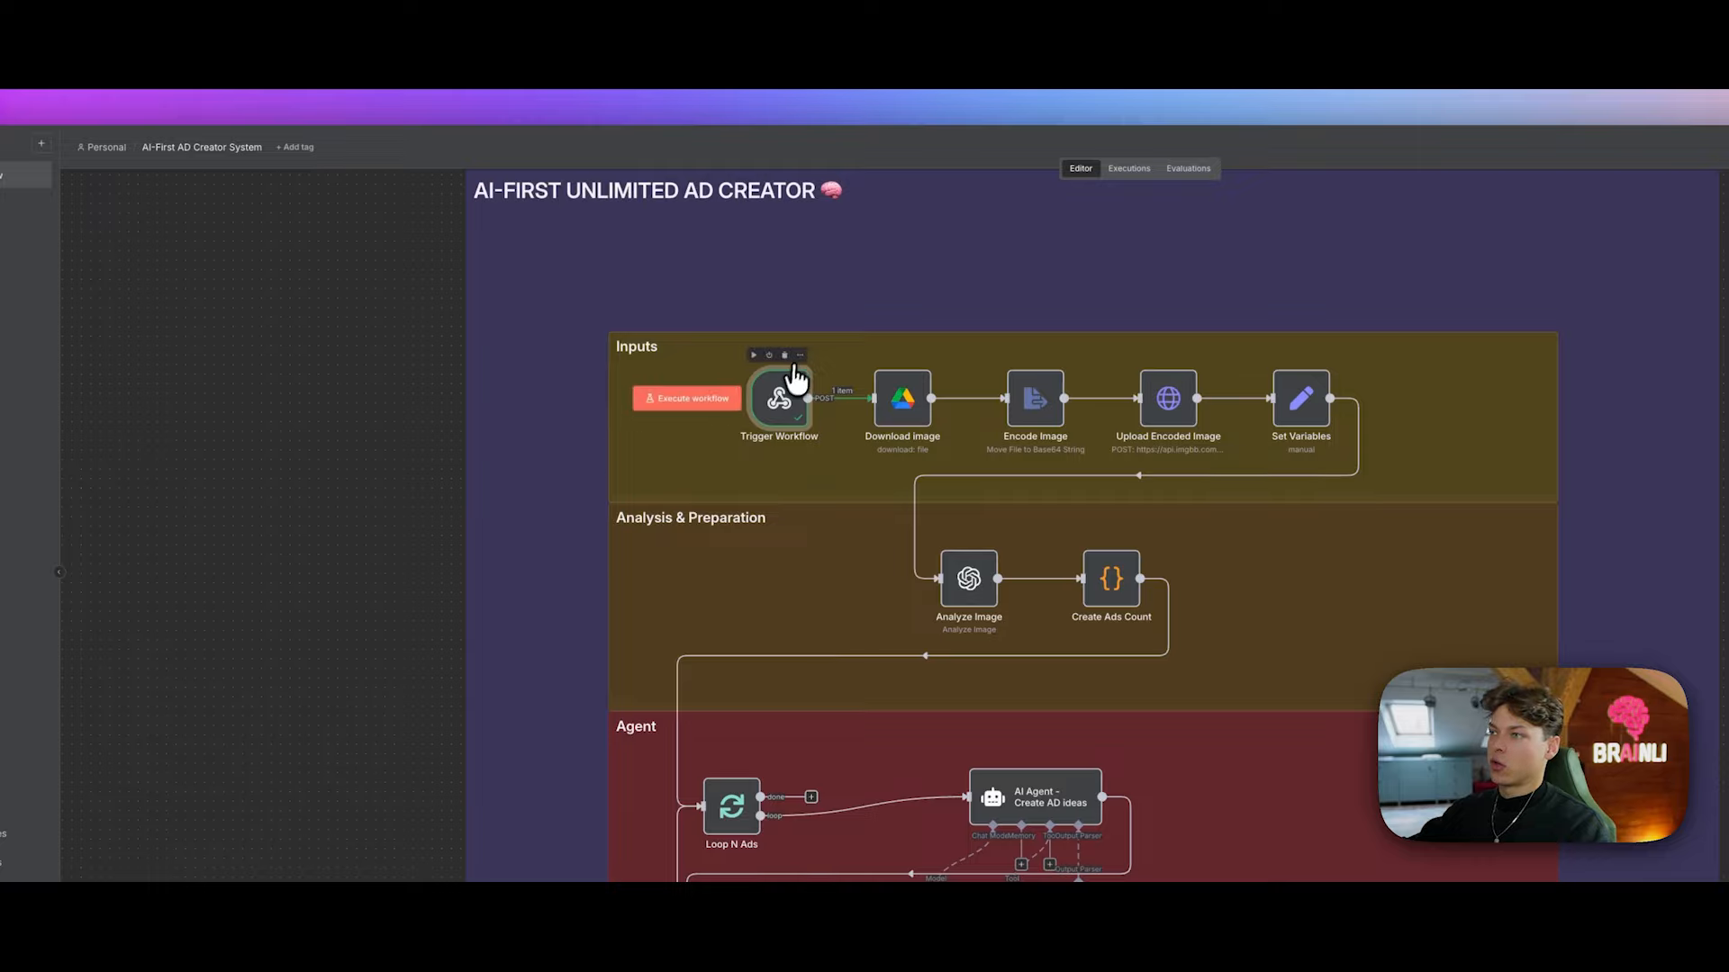
pyautogui.click(799, 355)
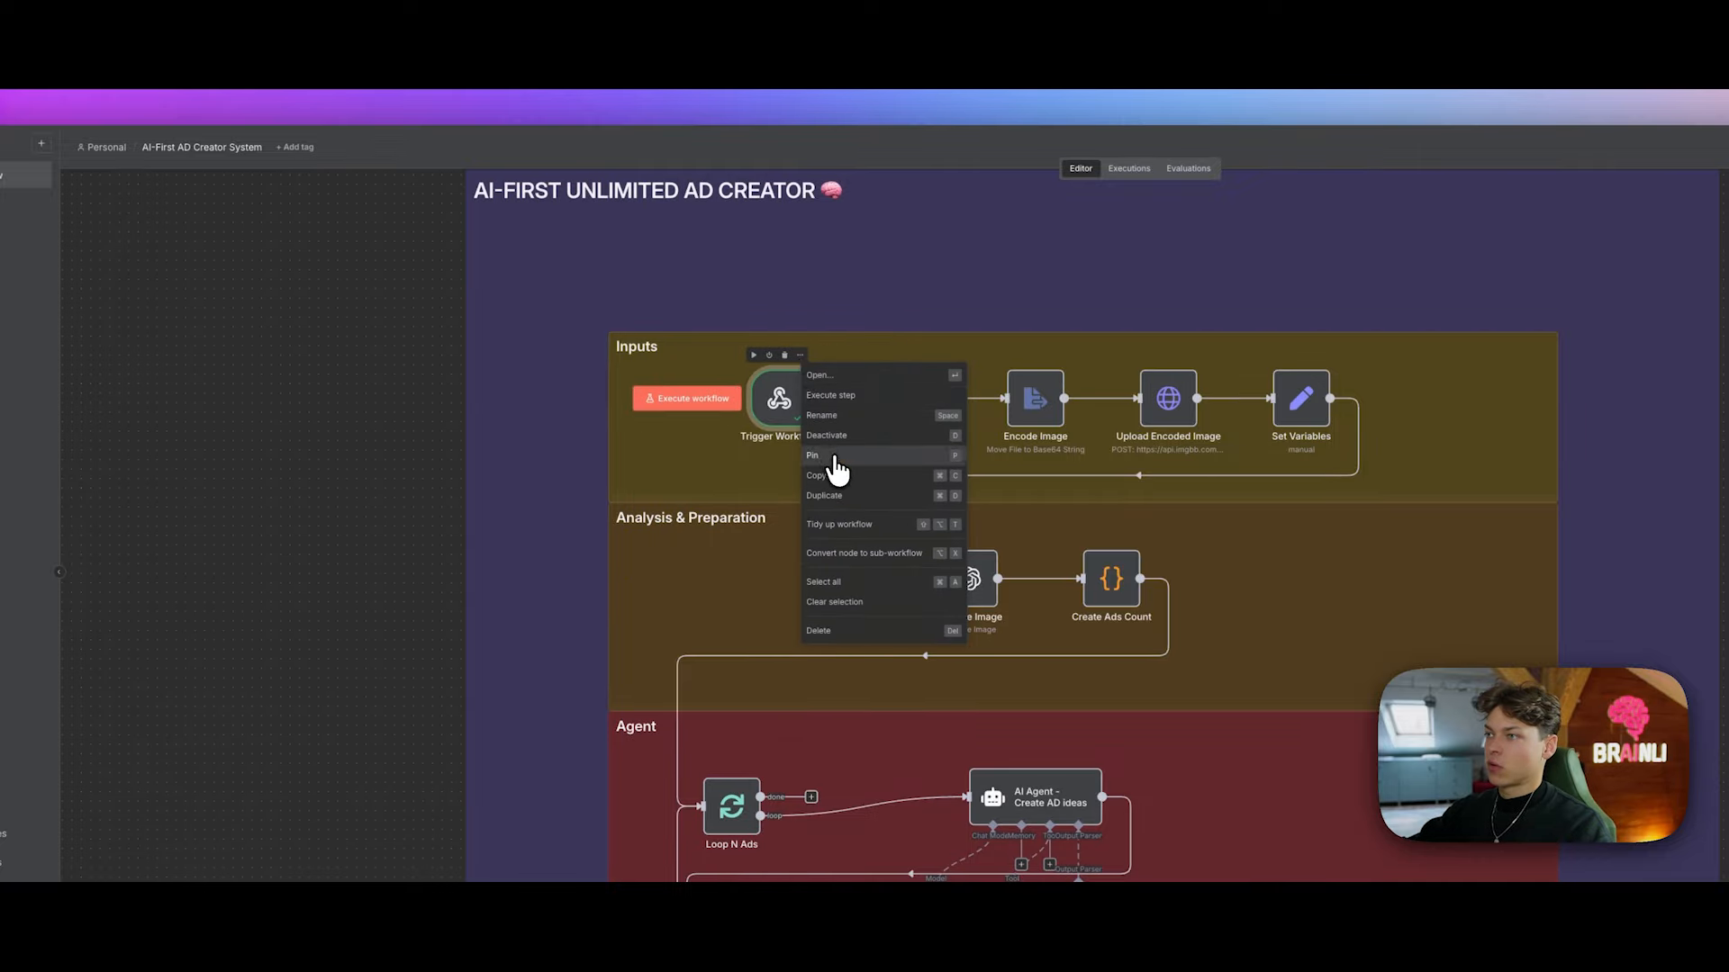
pyautogui.click(834, 457)
# Step: Inspect the form data arriving in Download image in both Table and Schema views
pyautogui.click(924, 357)
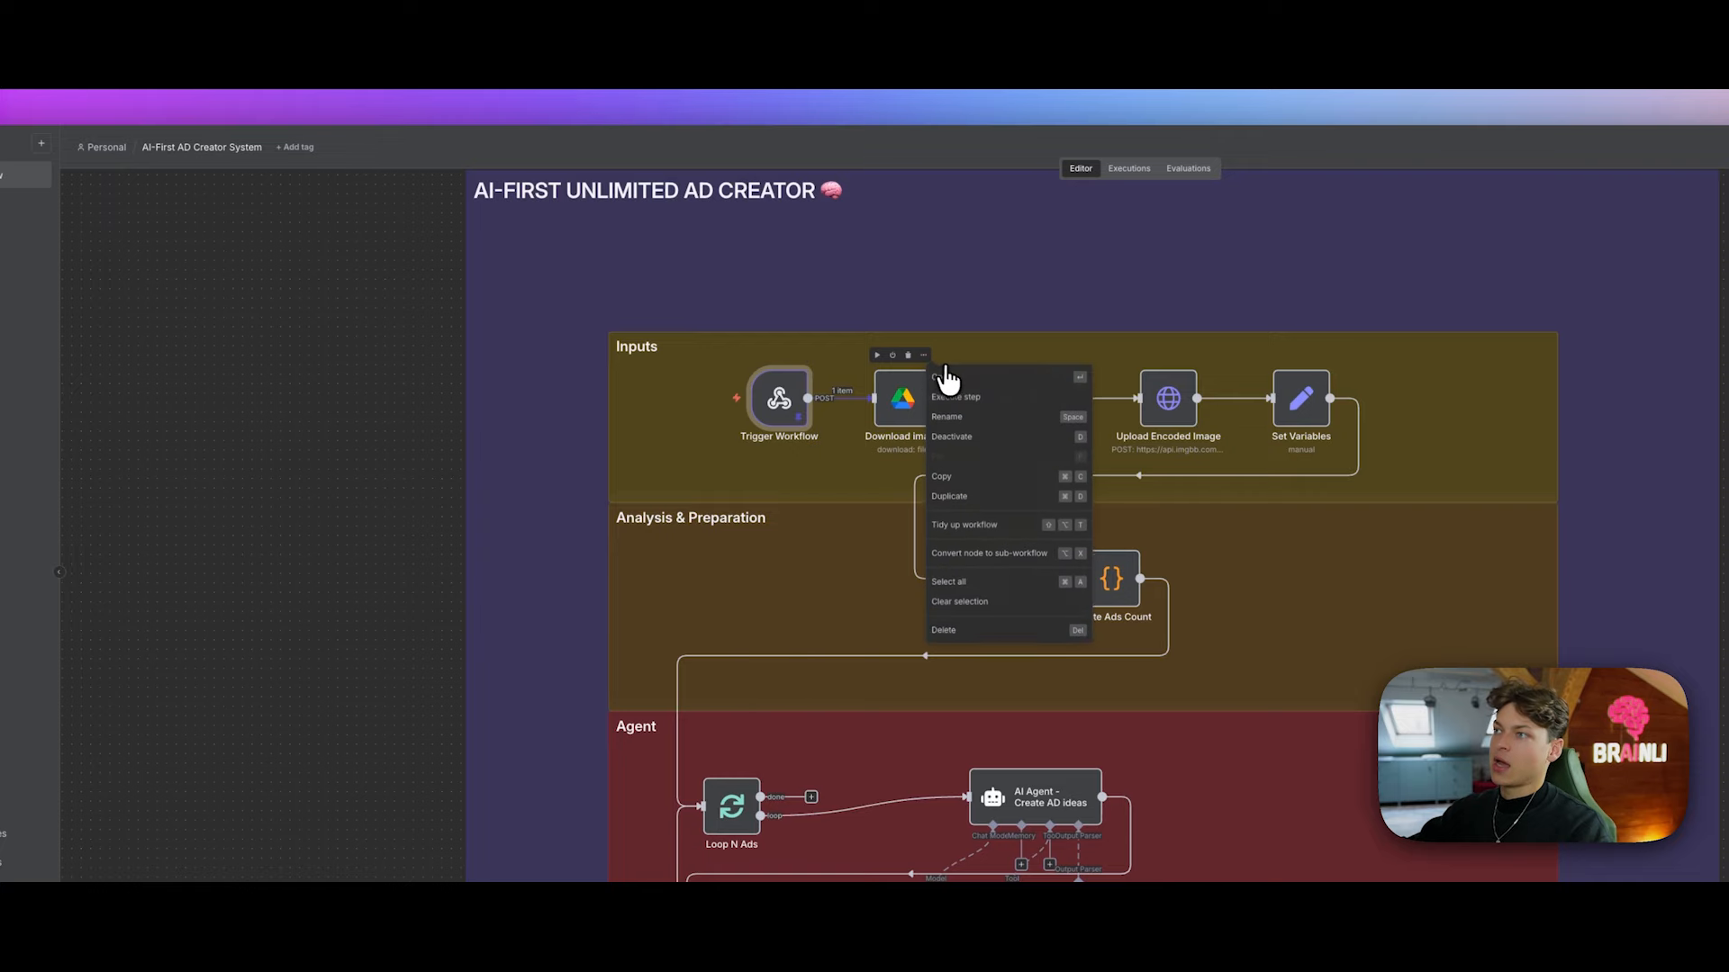
pyautogui.click(947, 382)
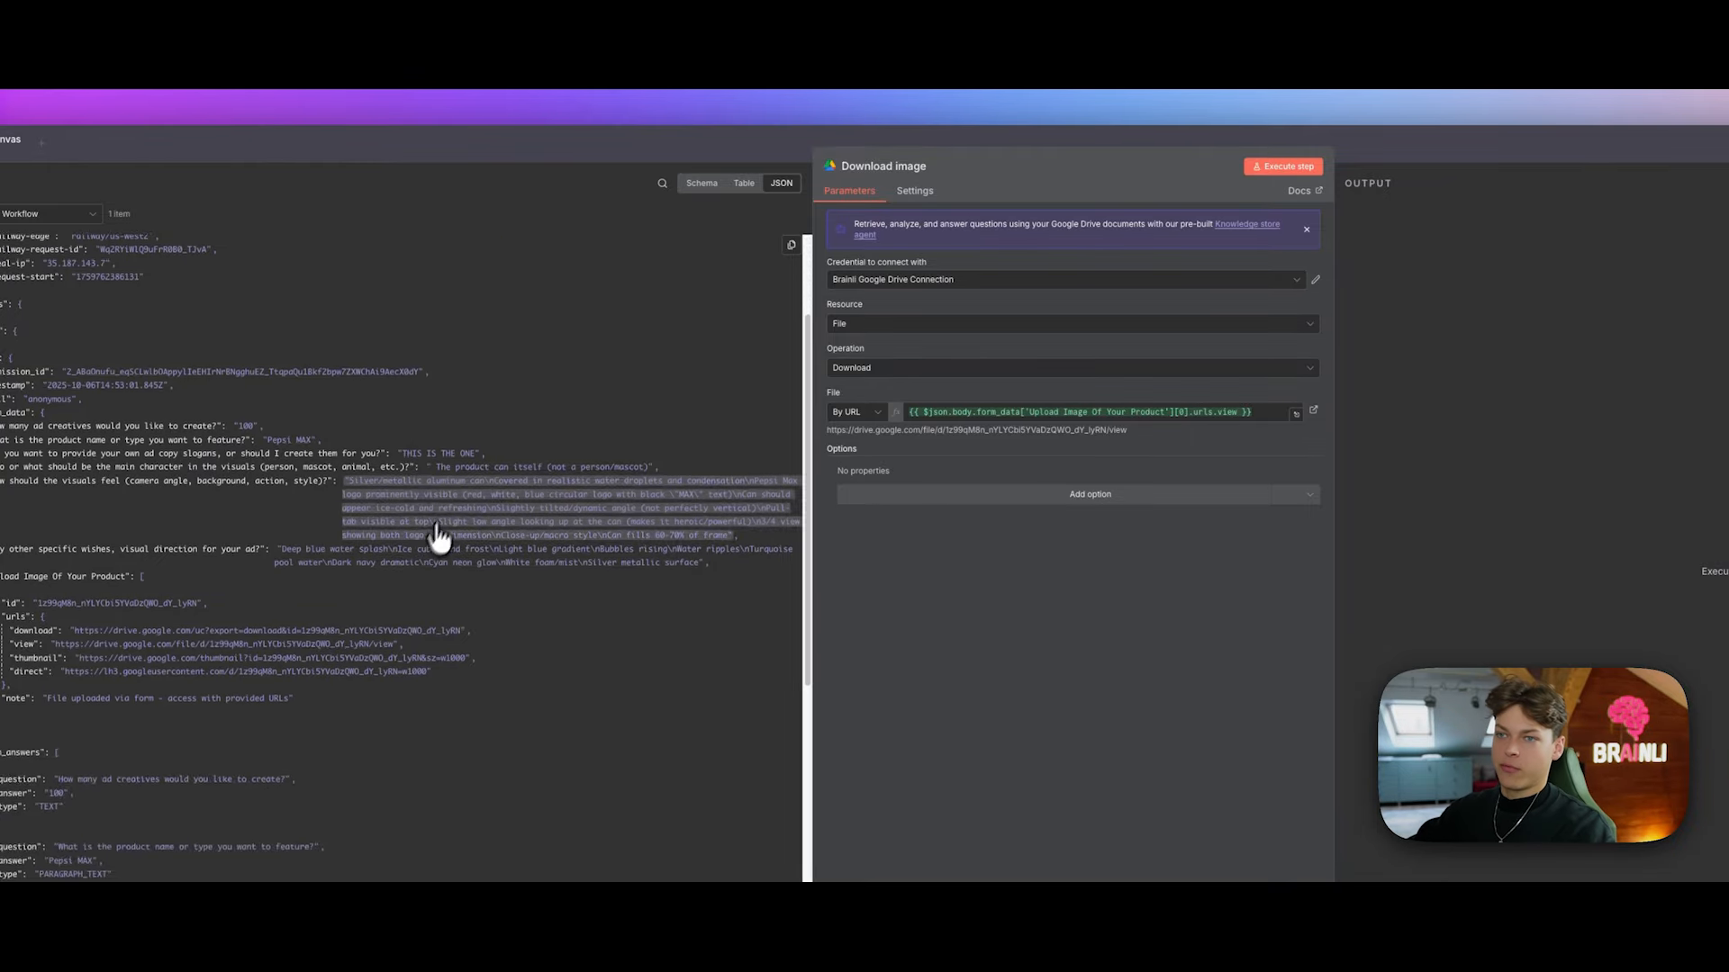
pyautogui.click(923, 229)
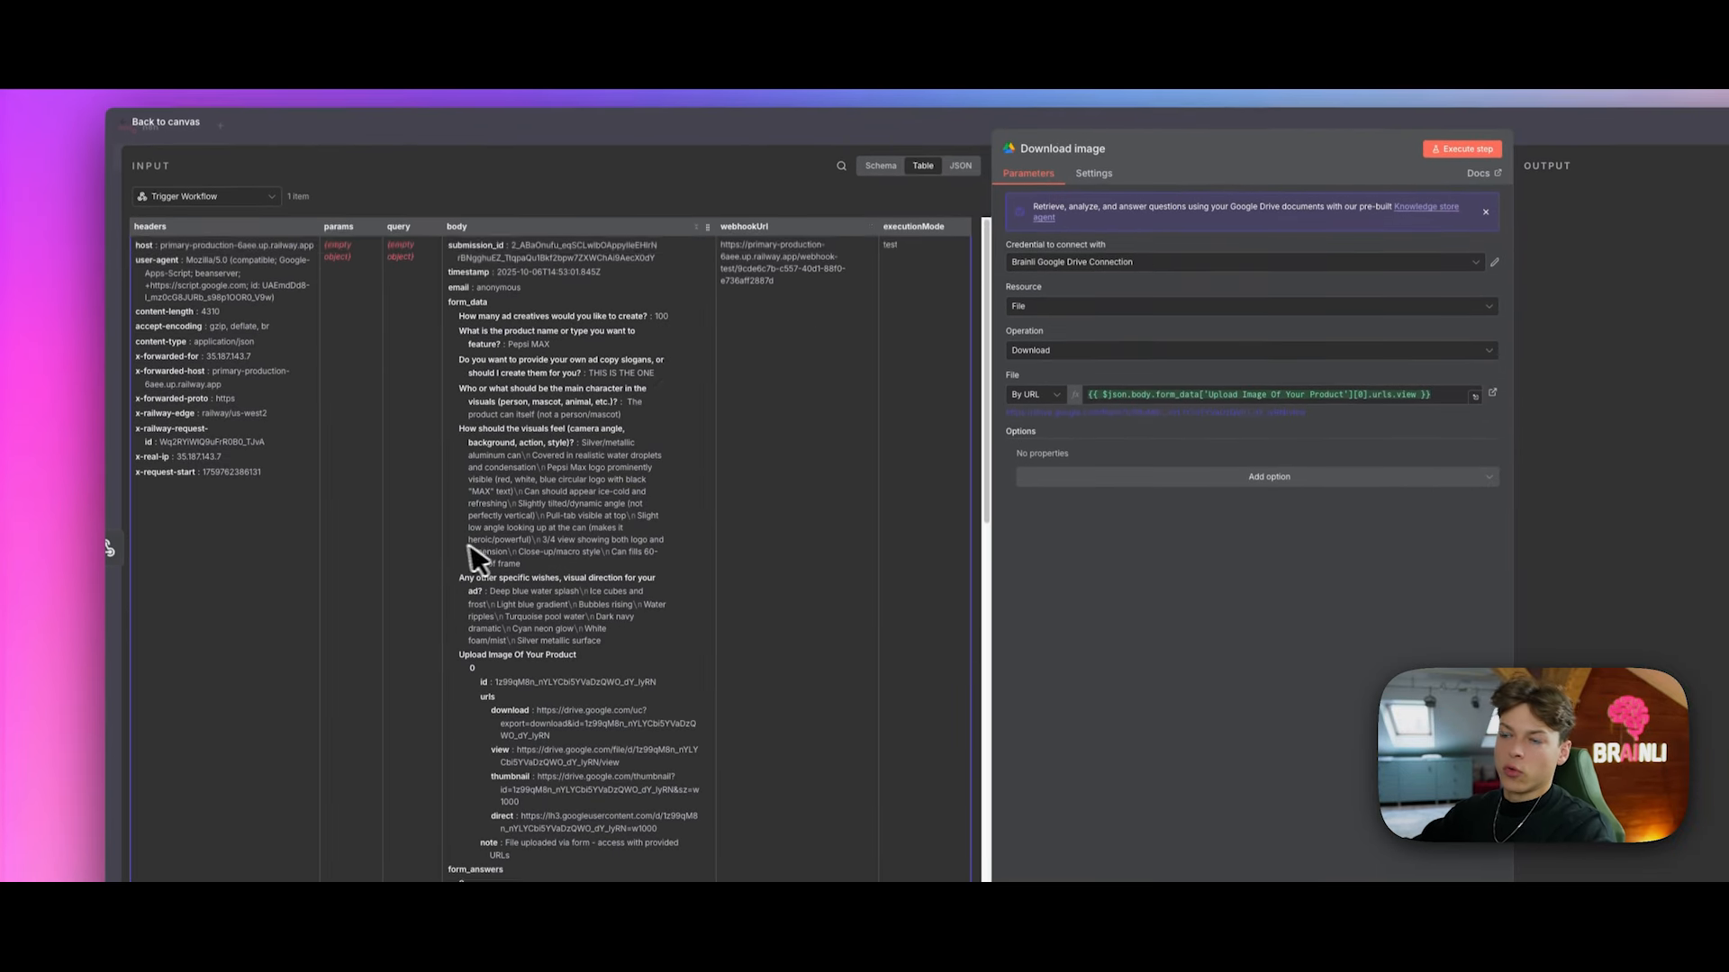
pyautogui.scroll(-1, 478, 623)
pyautogui.click(879, 229)
pyautogui.scroll(-5, 359, 549)
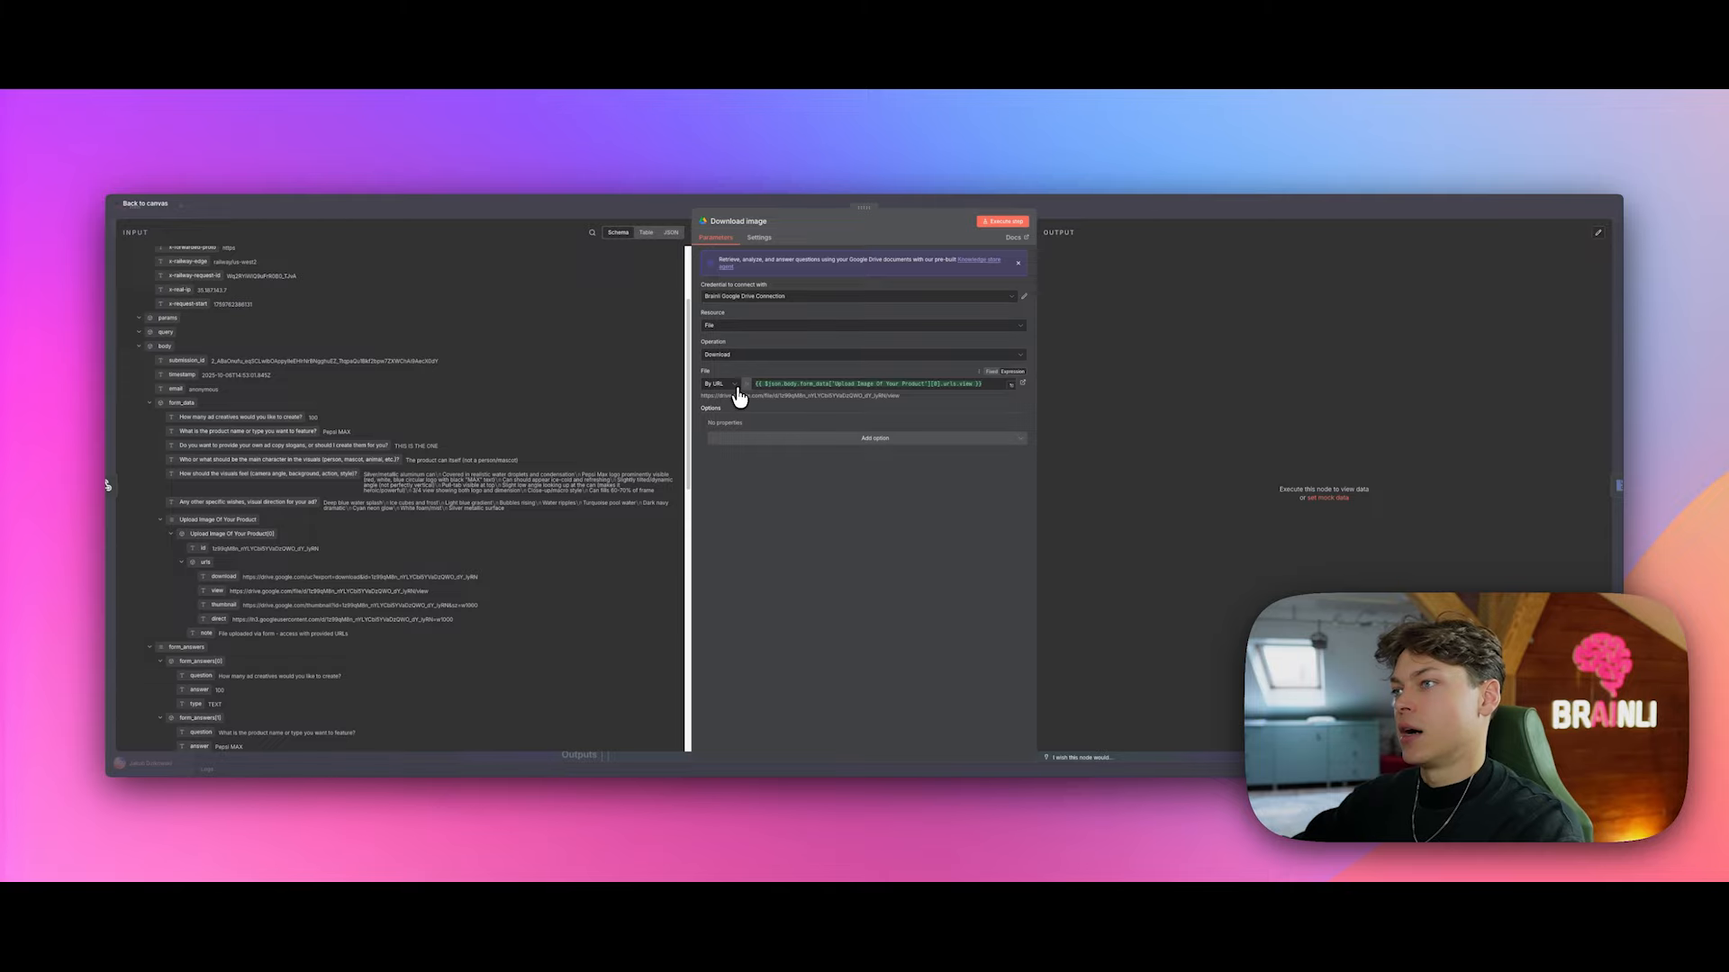
pyautogui.click(1102, 207)
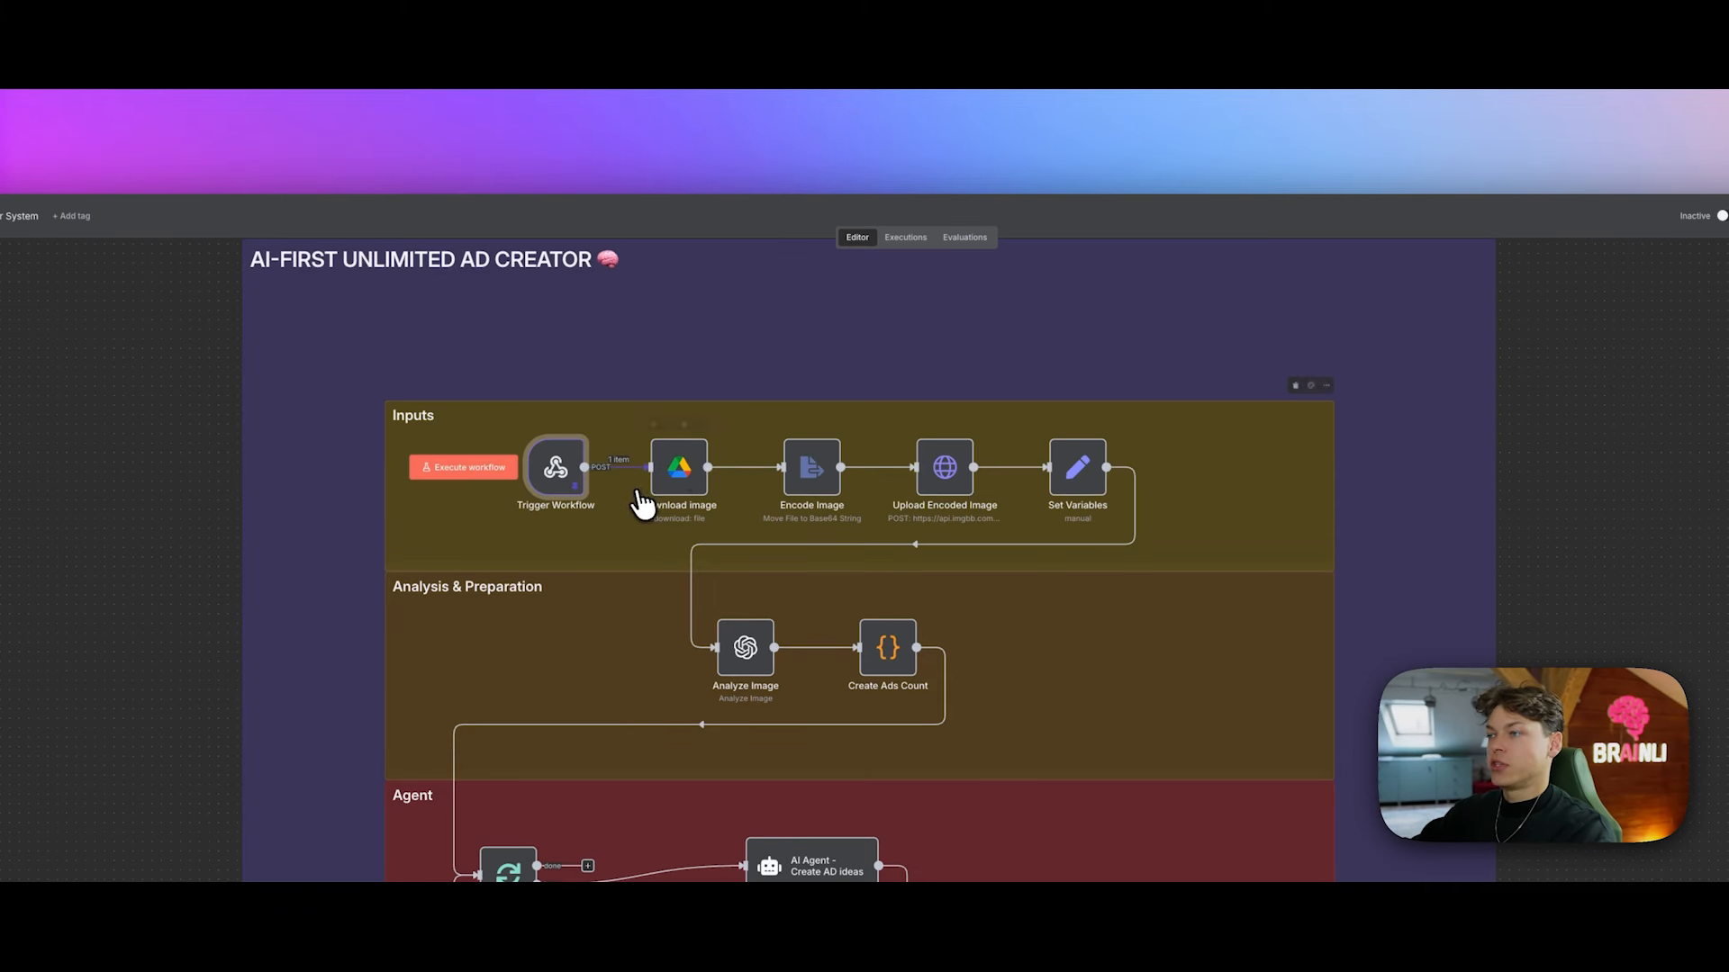
# Step: Glance at Trigger Workflow's details, then open Download image's parameters with its Google Drive file URL
pyautogui.click(700, 424)
pyautogui.click(745, 441)
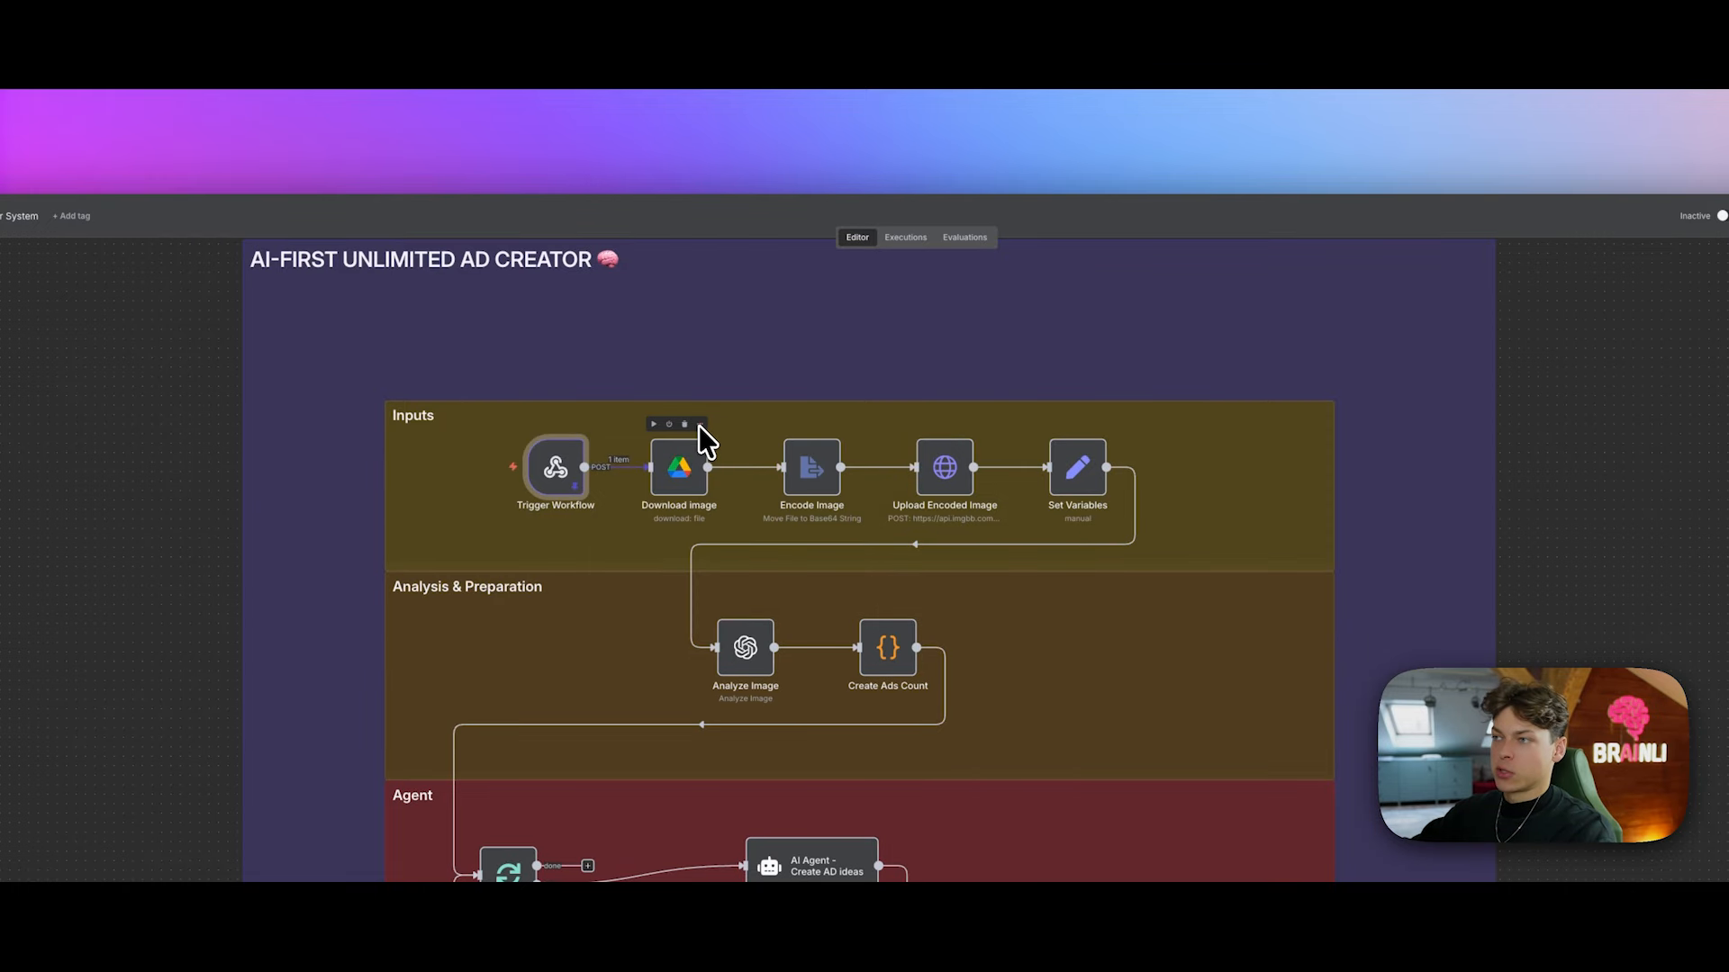
pyautogui.click(576, 424)
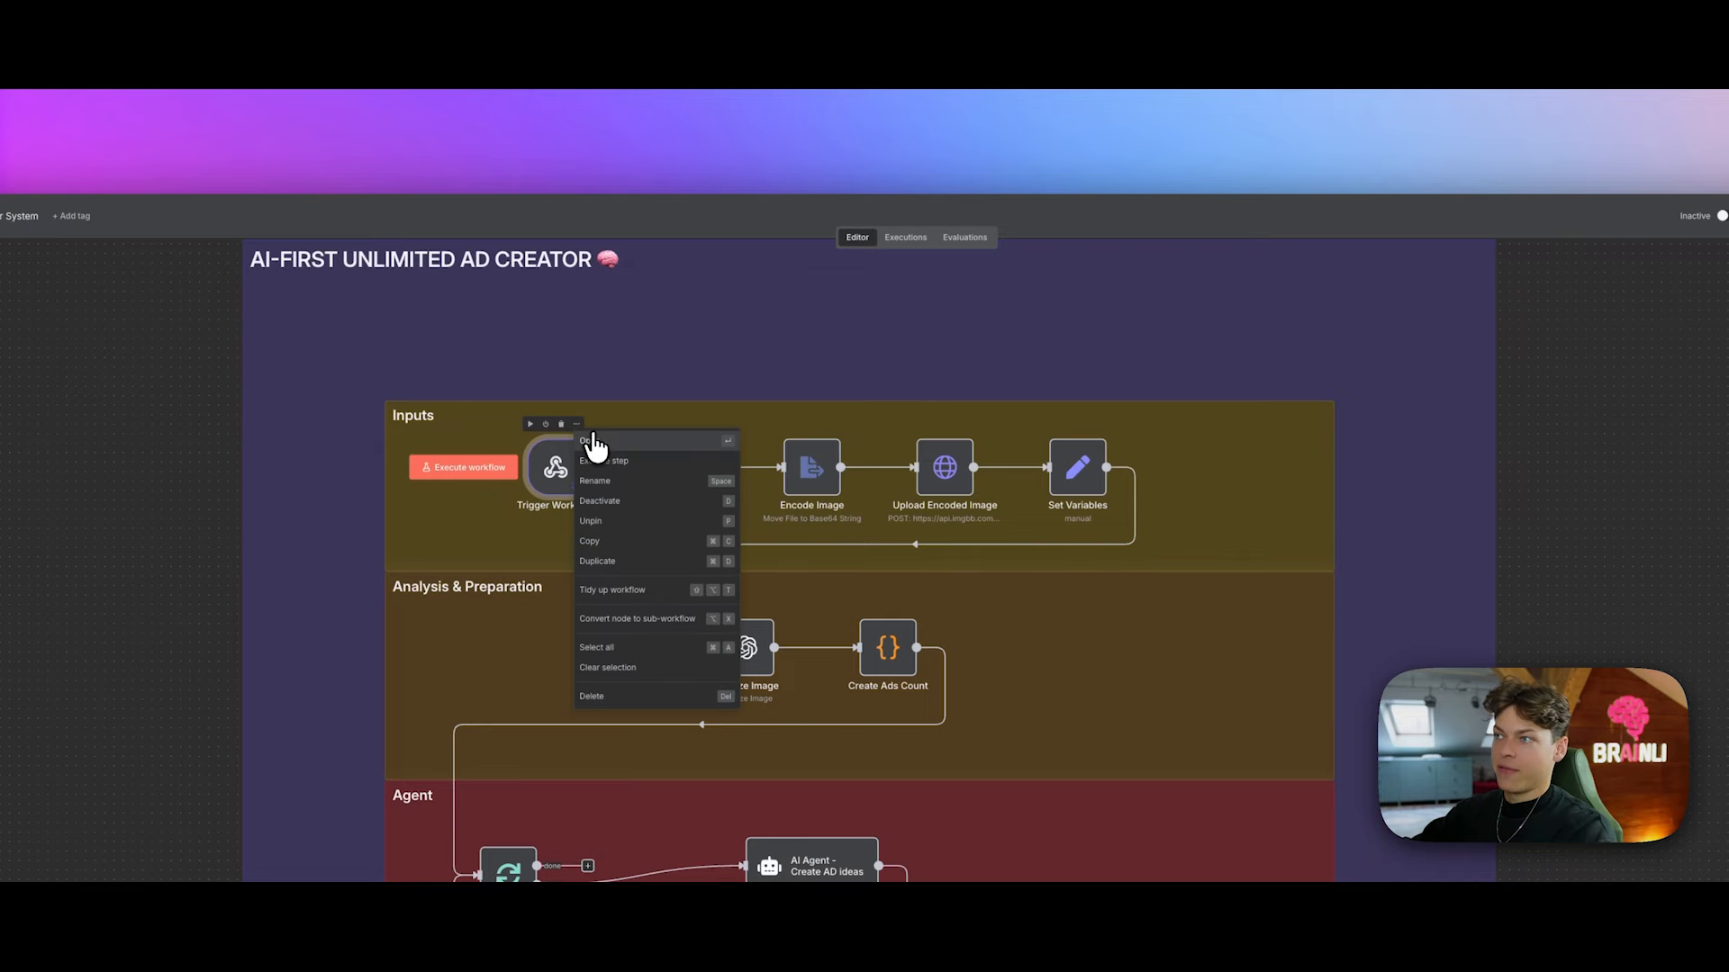
pyautogui.click(594, 440)
pyautogui.click(1711, 213)
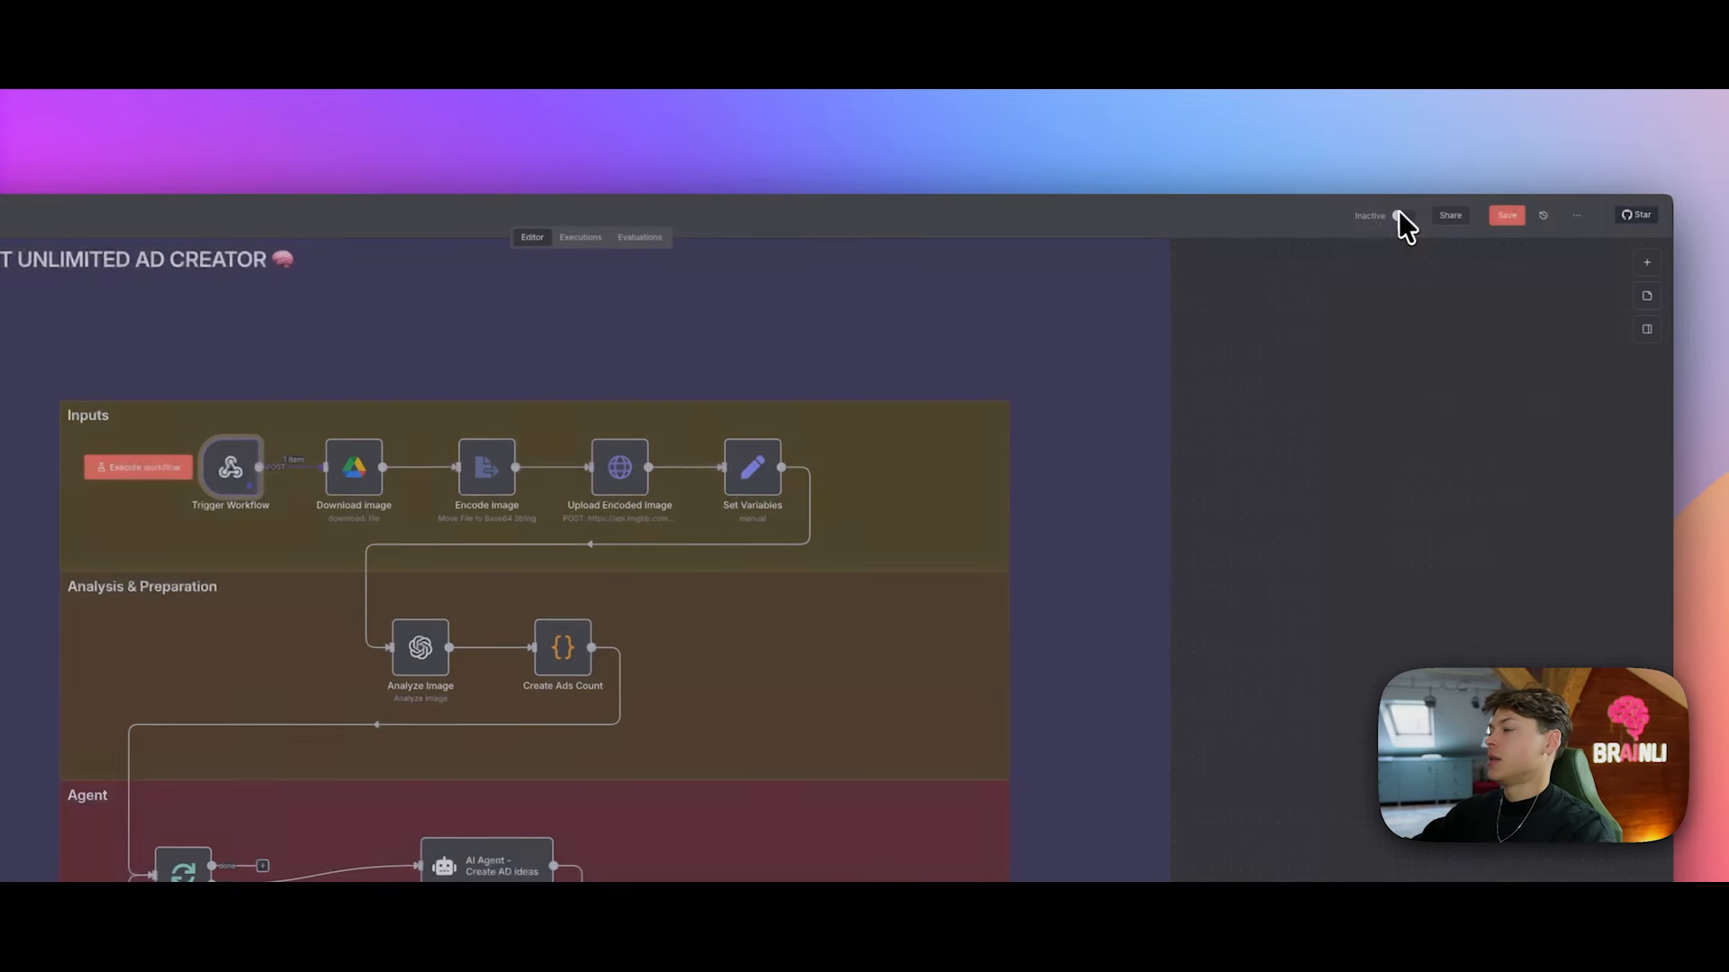
pyautogui.click(374, 423)
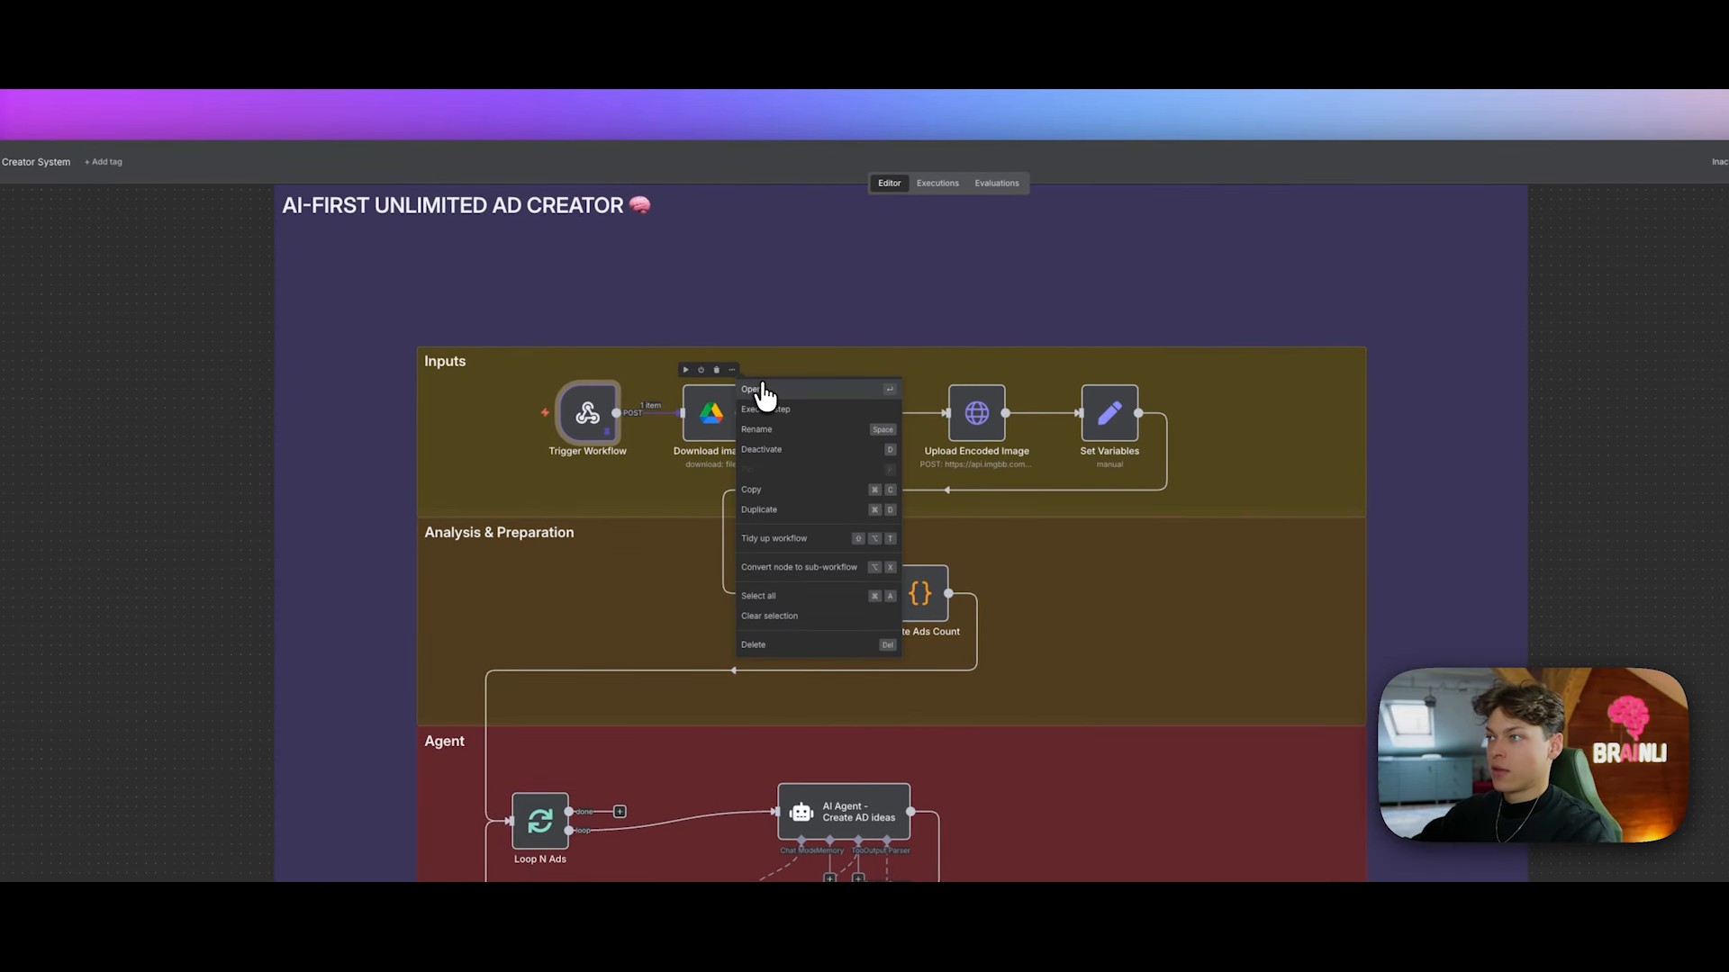
pyautogui.click(763, 393)
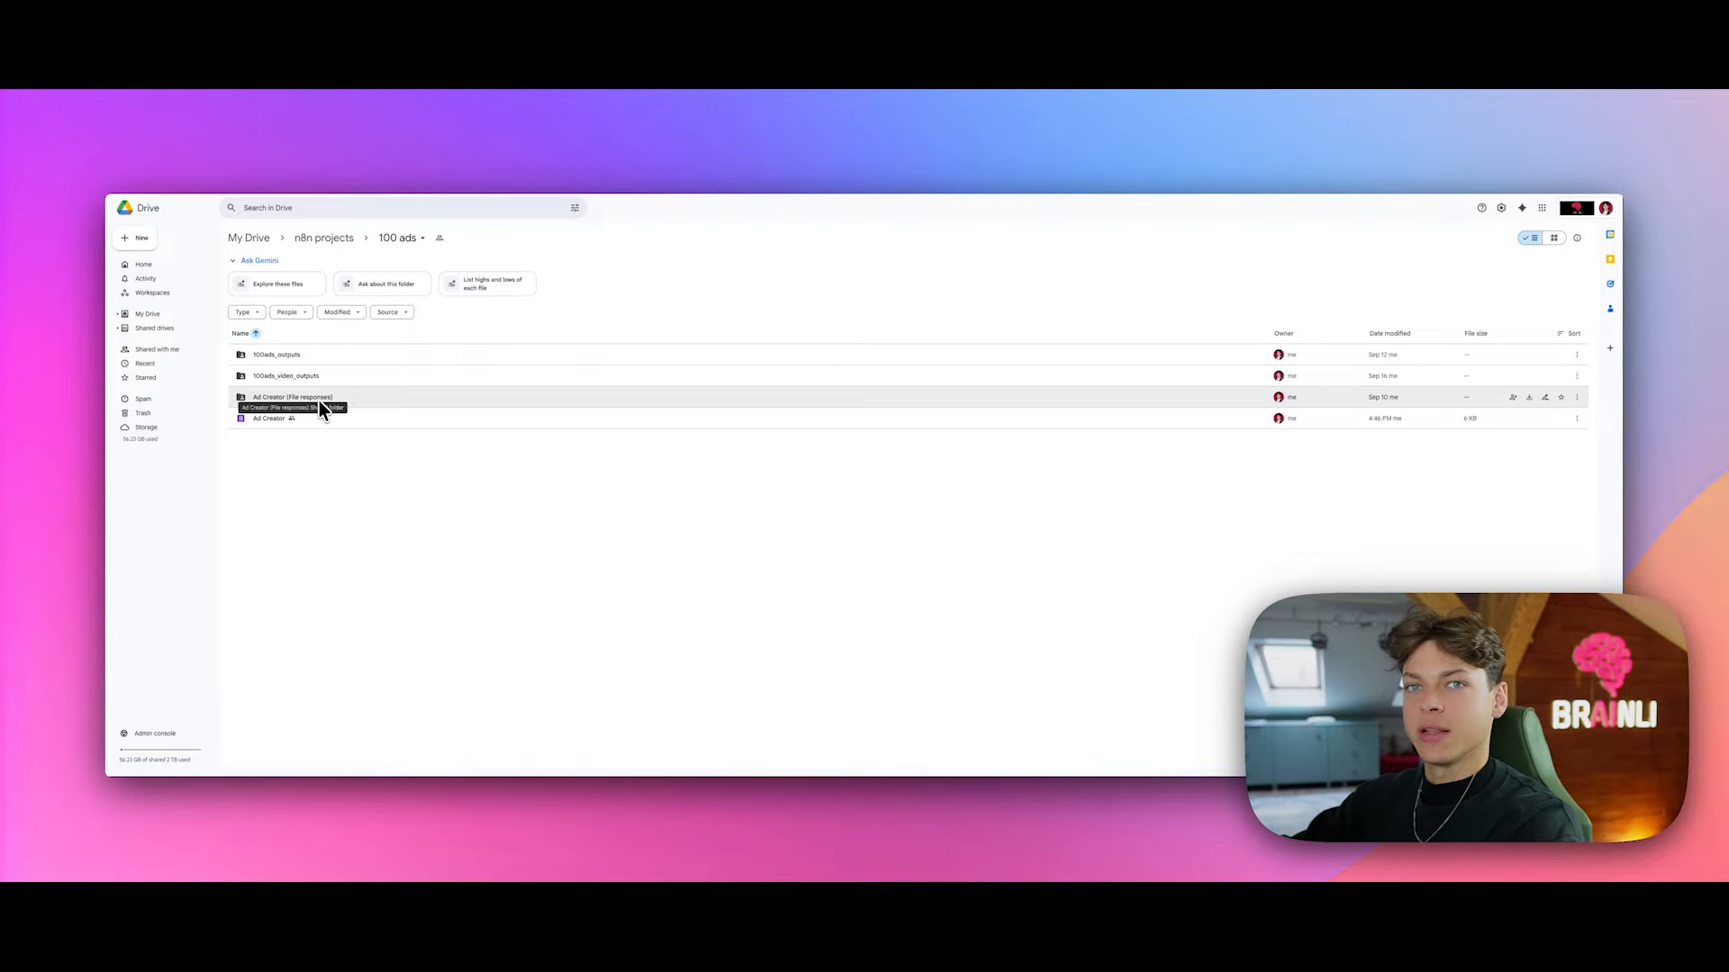
# Step: Open Ad Creator (File responses) > Upload Image Of Your Product in Drive and preview the newest Pepsi image
pyautogui.doubleClick(321, 401)
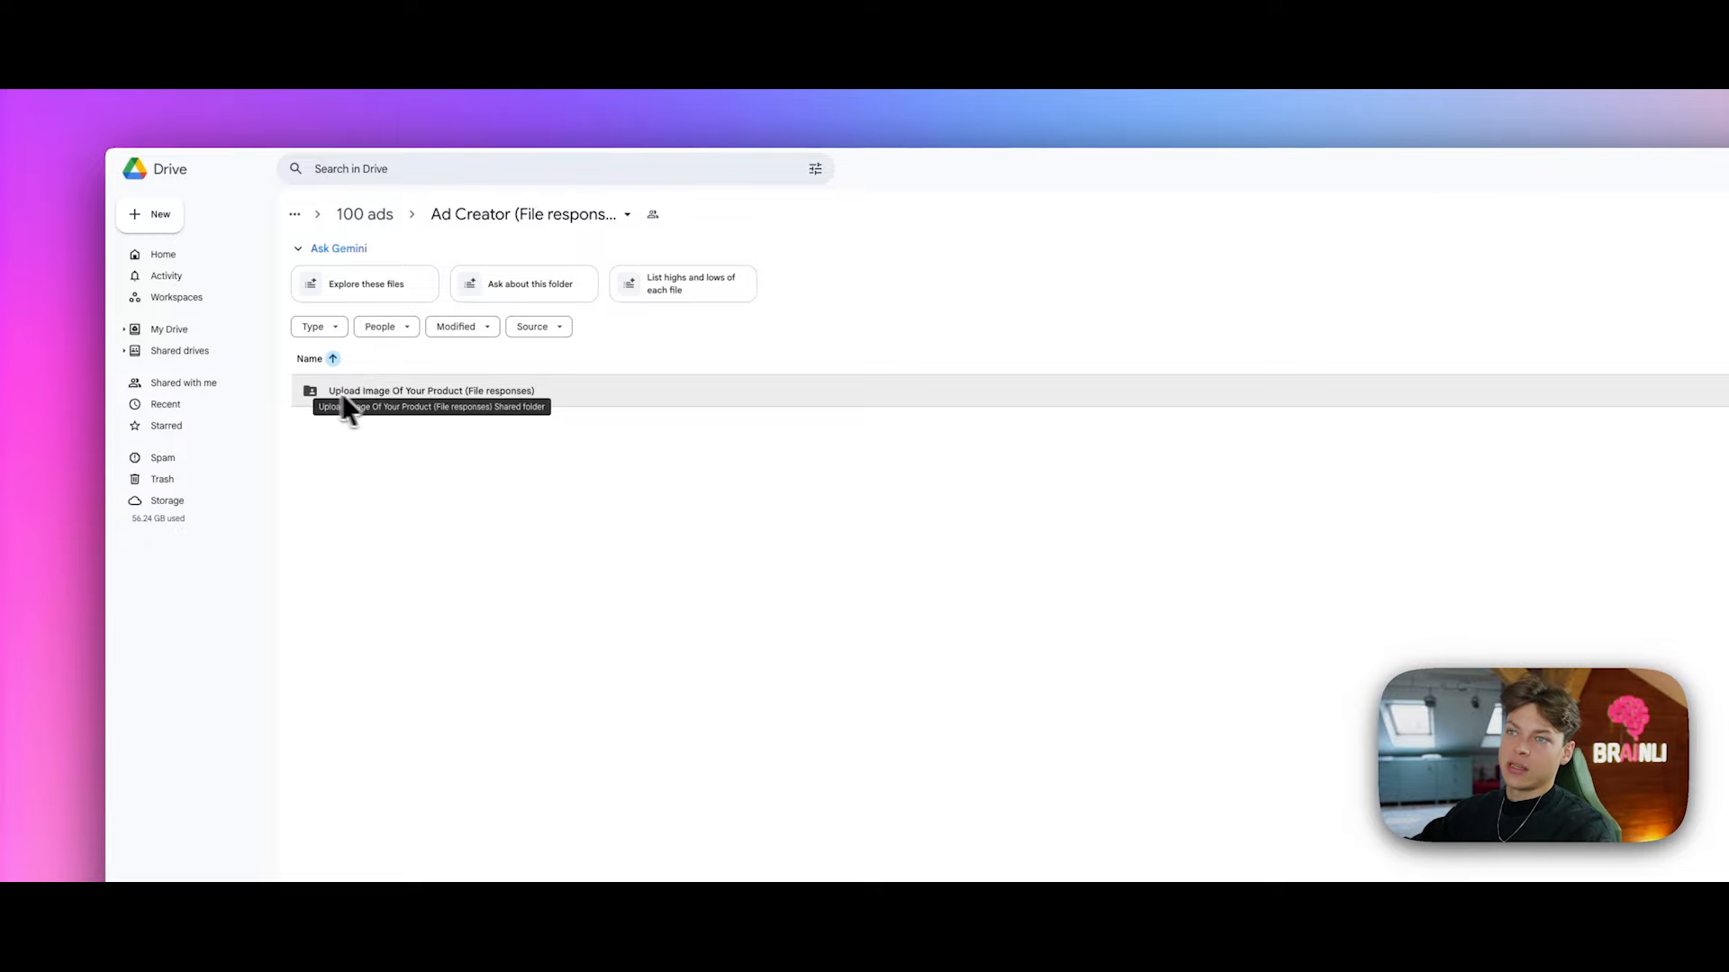
pyautogui.doubleClick(504, 397)
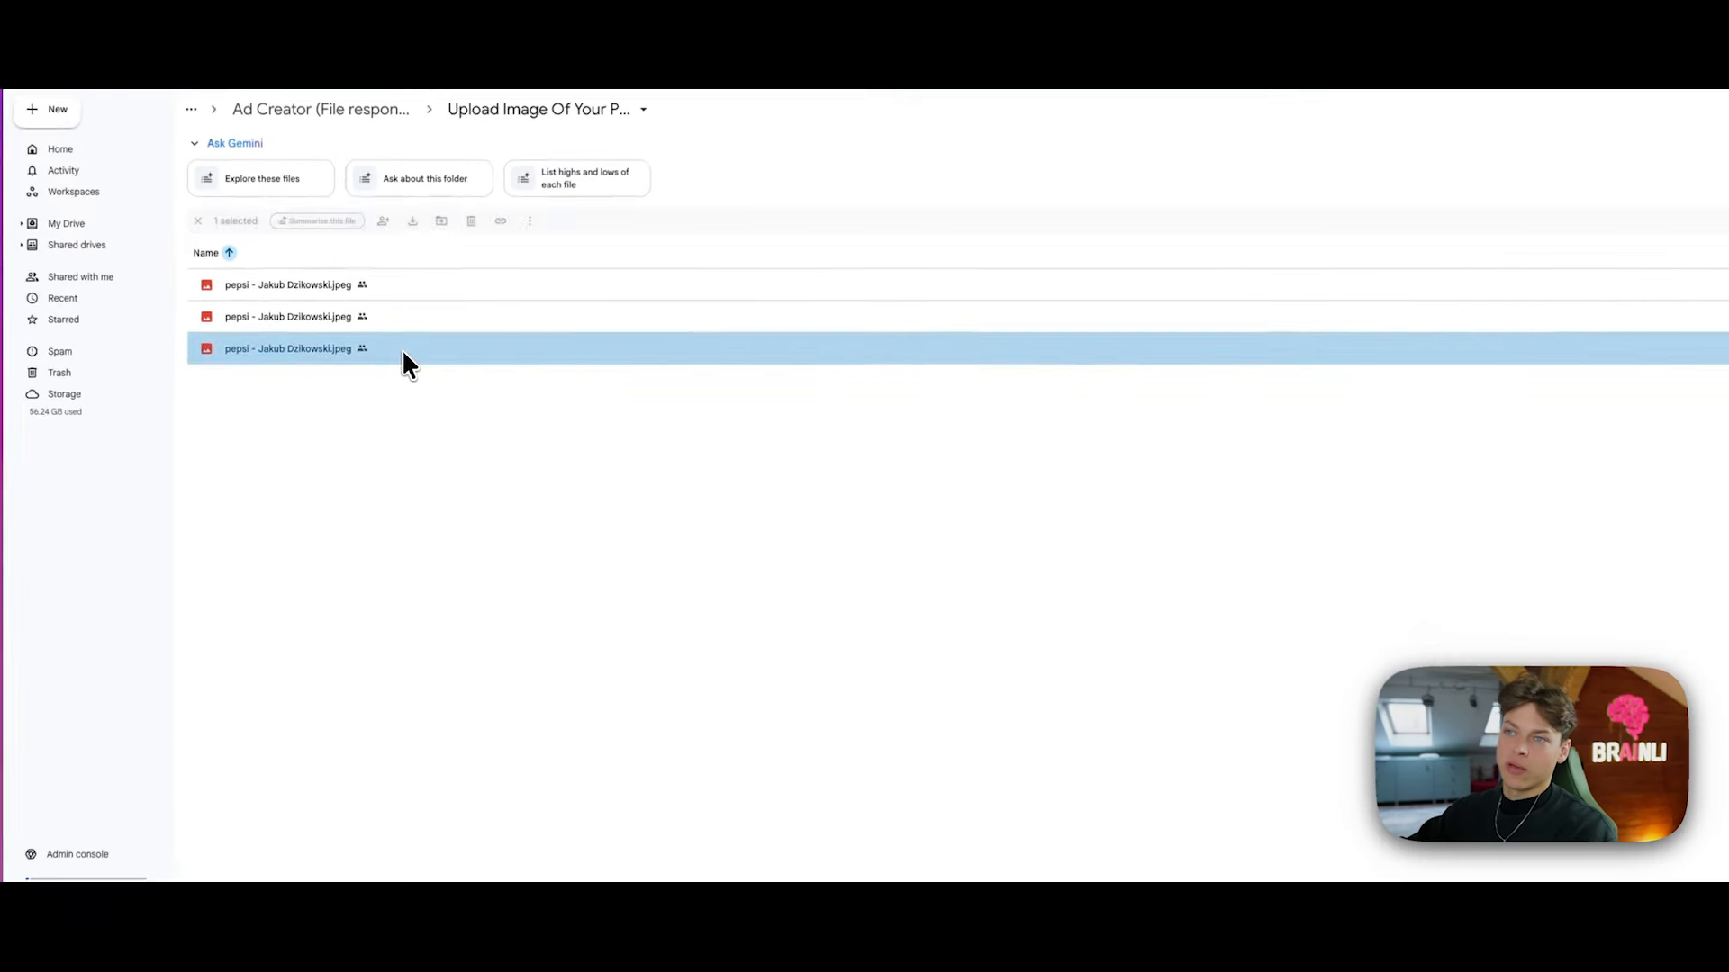
pyautogui.doubleClick(370, 398)
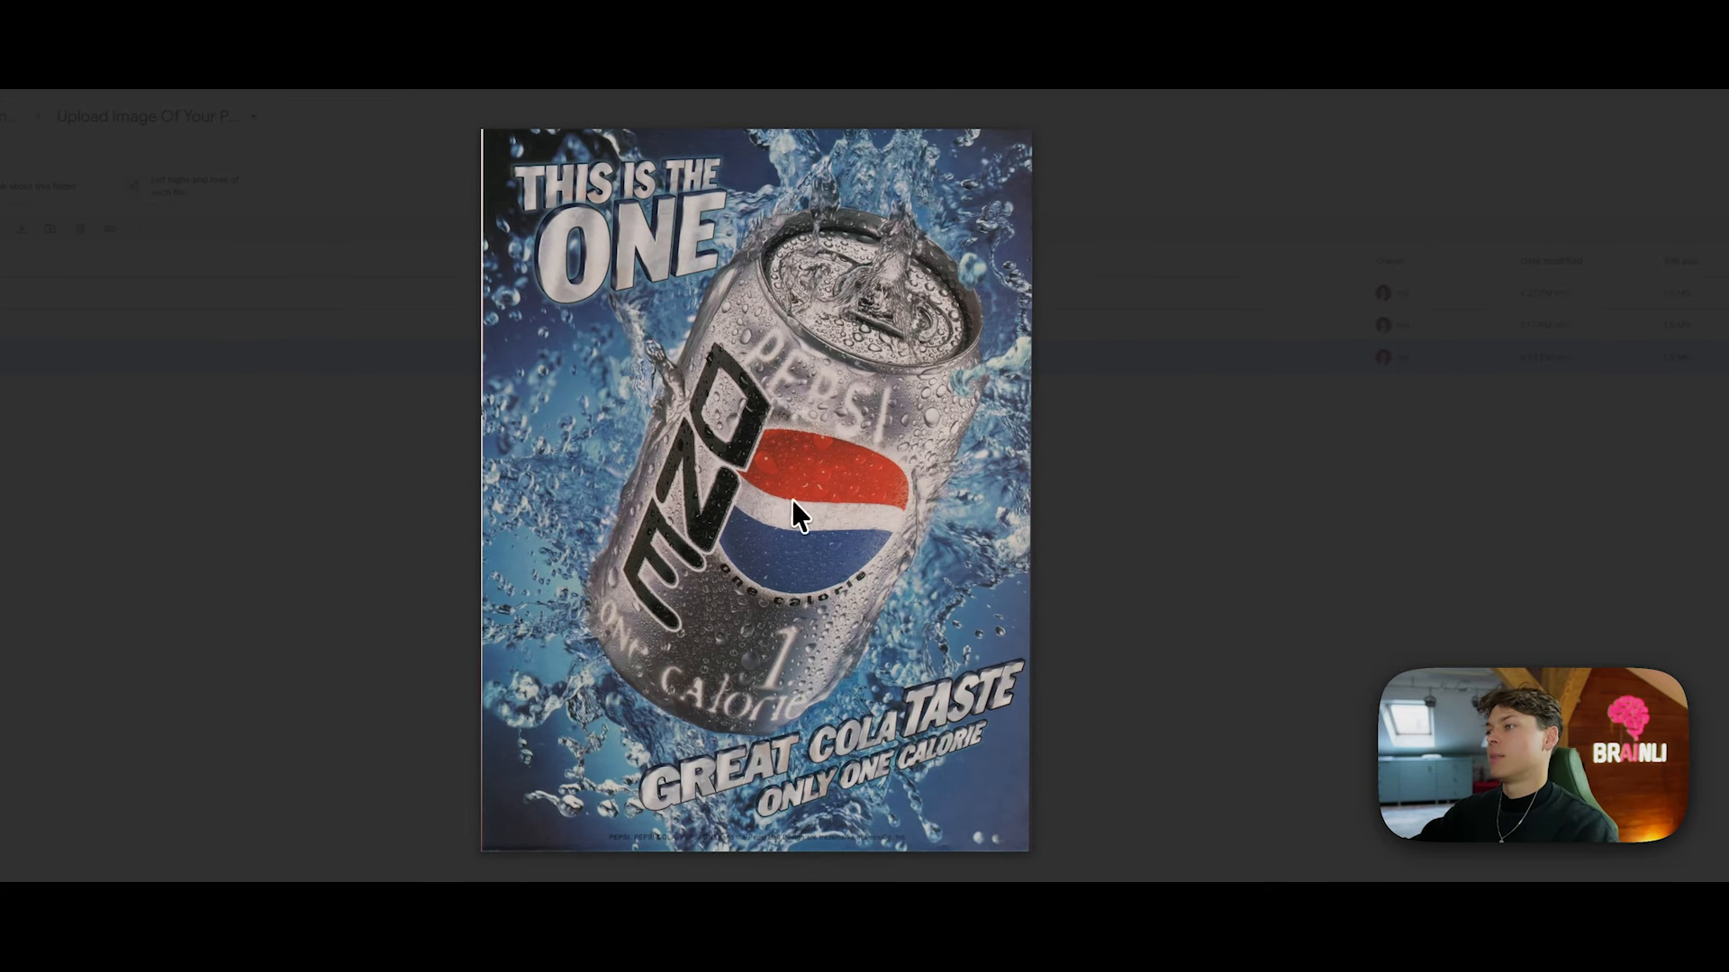
pyautogui.click(1258, 618)
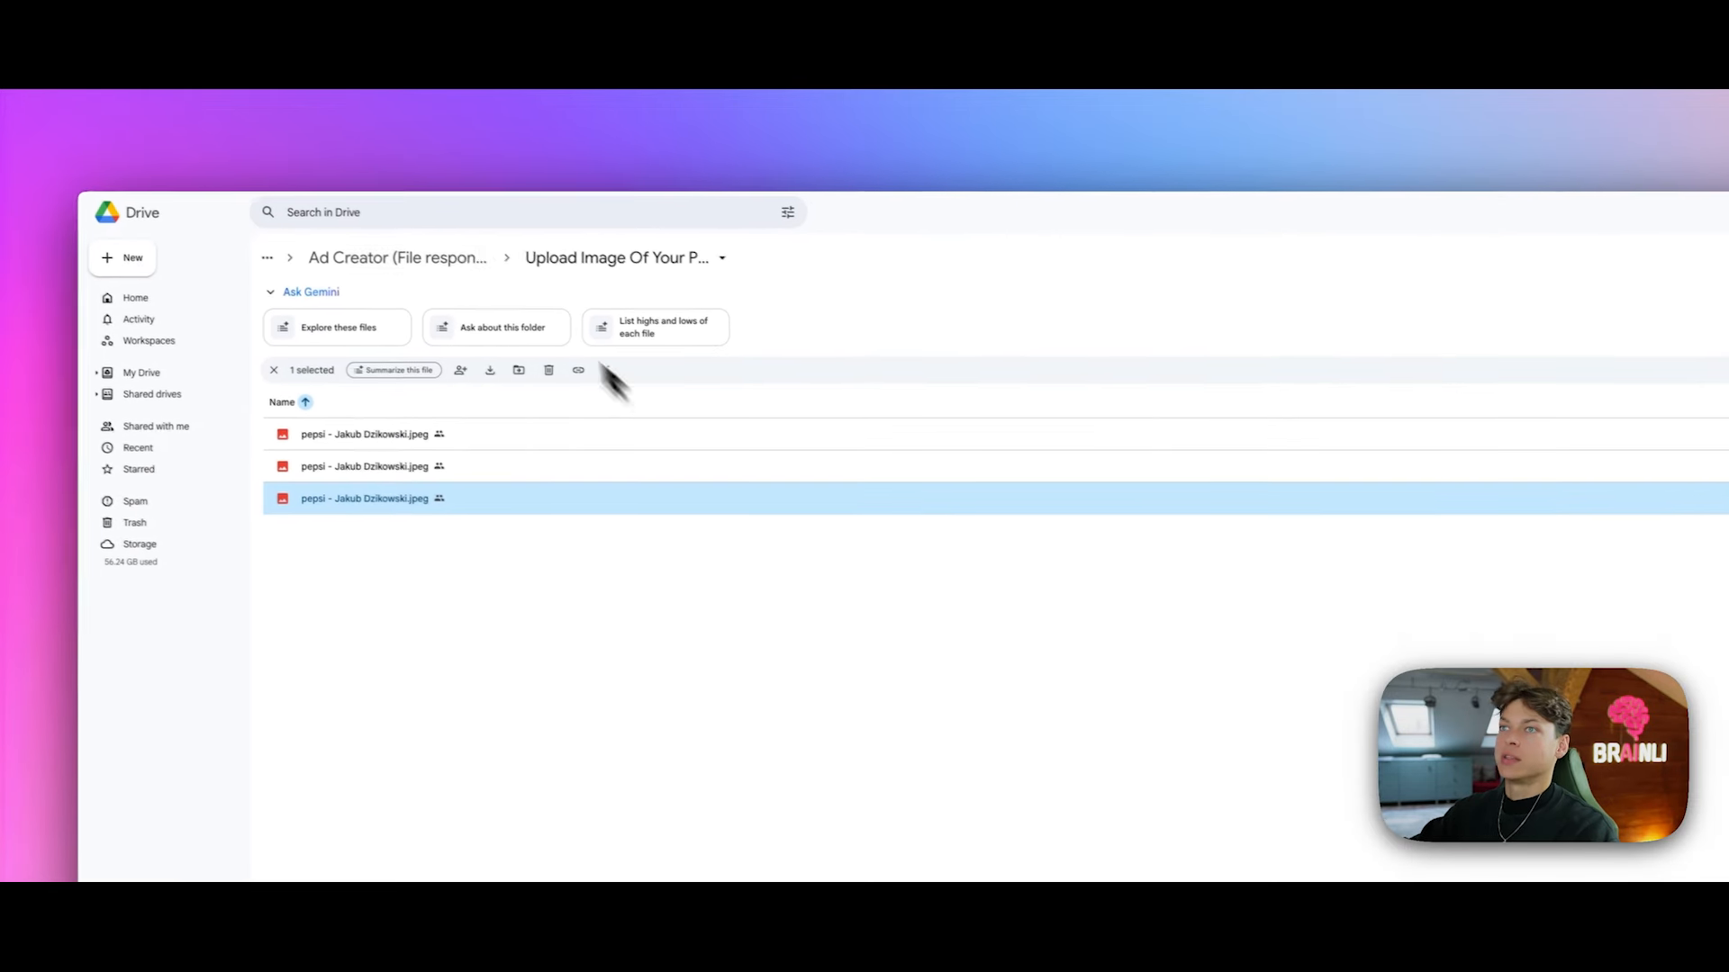
# Step: Run the Download image step and view its 1.54 MB Pepsi image binary output
pyautogui.click(408, 133)
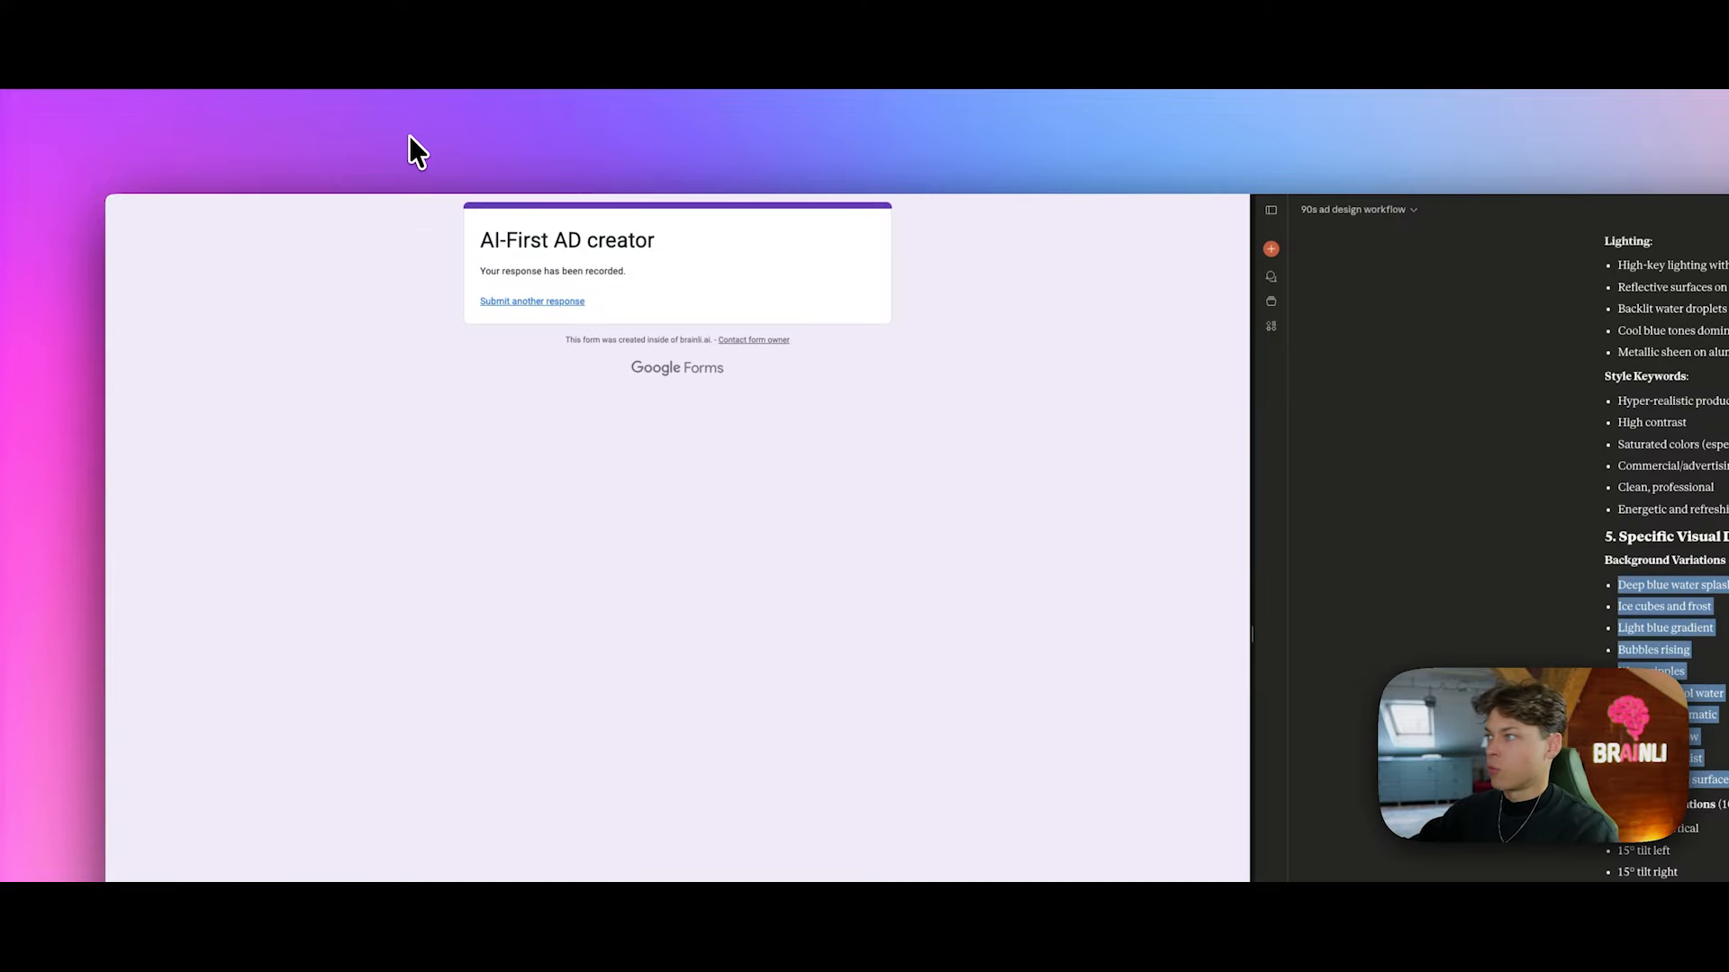
pyautogui.click(313, 133)
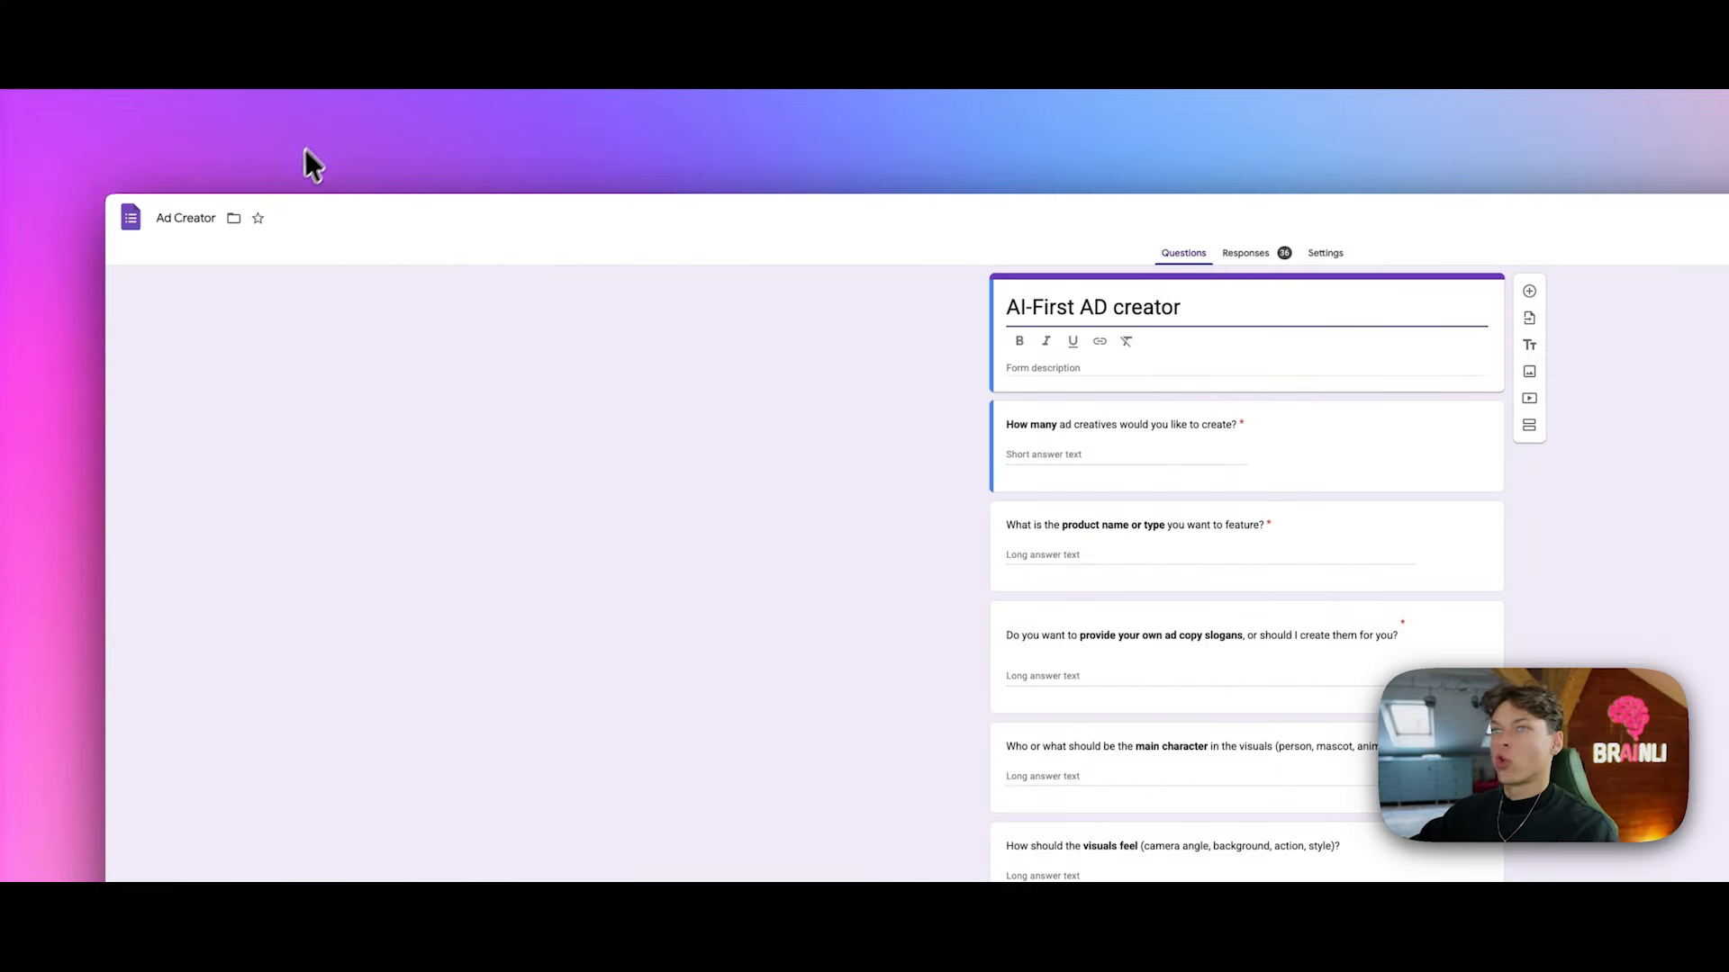
pyautogui.click(209, 137)
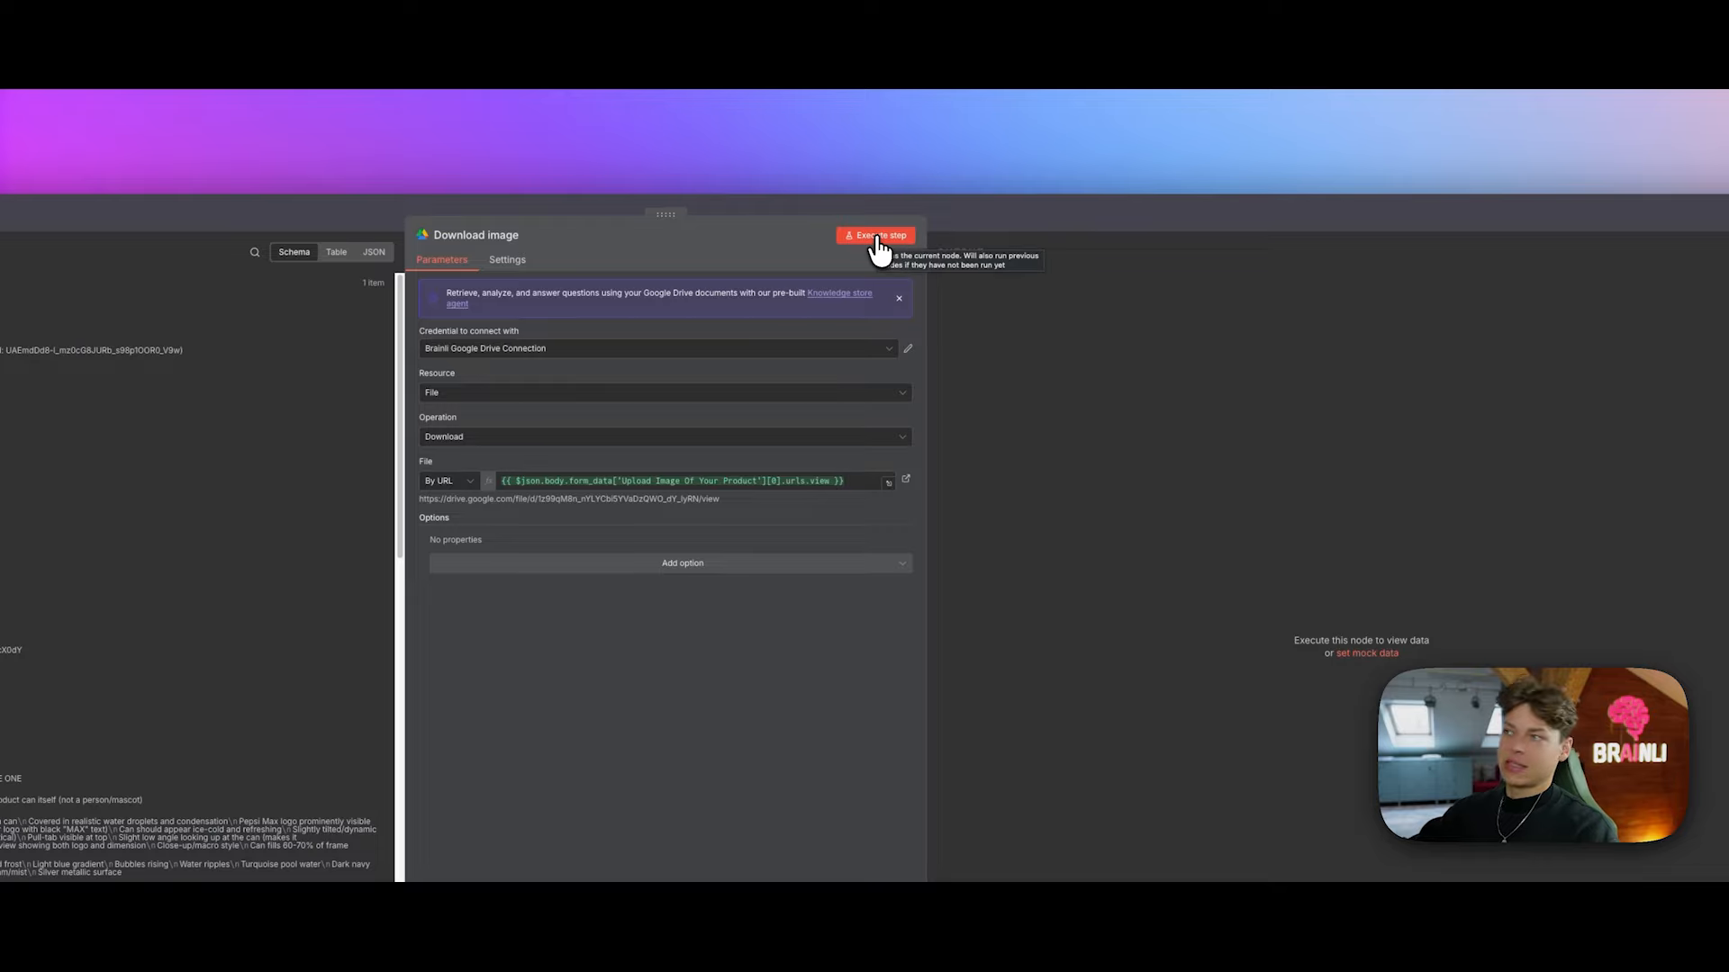
pyautogui.click(877, 236)
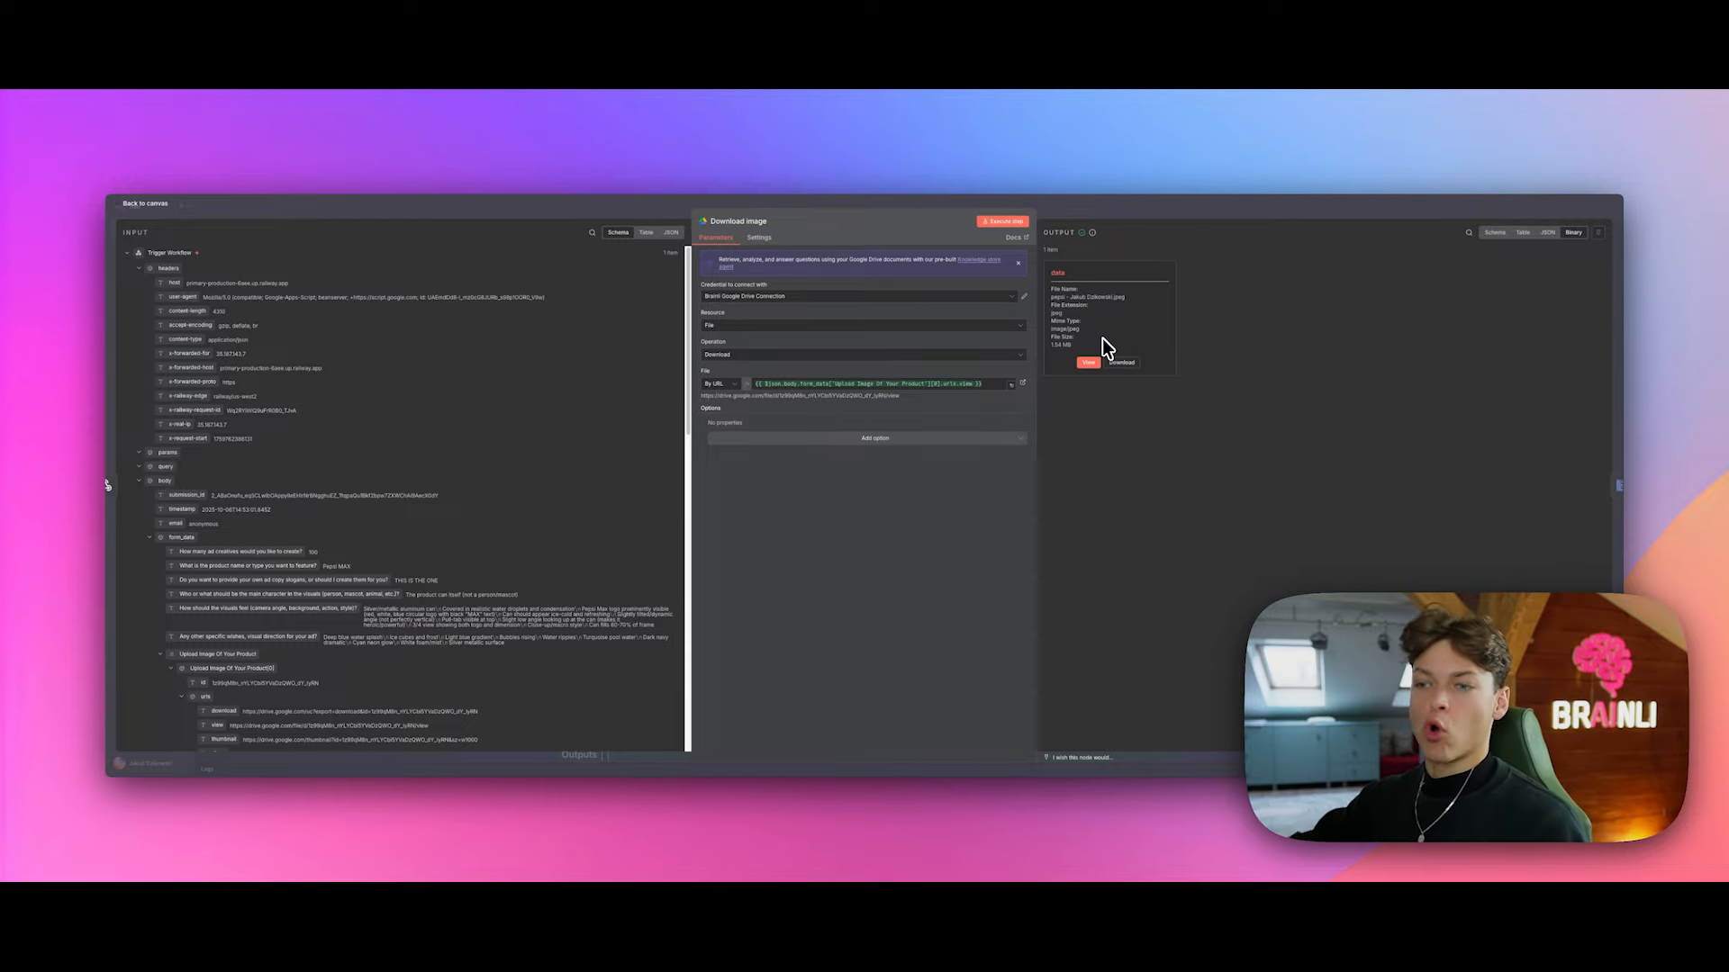
pyautogui.click(1089, 361)
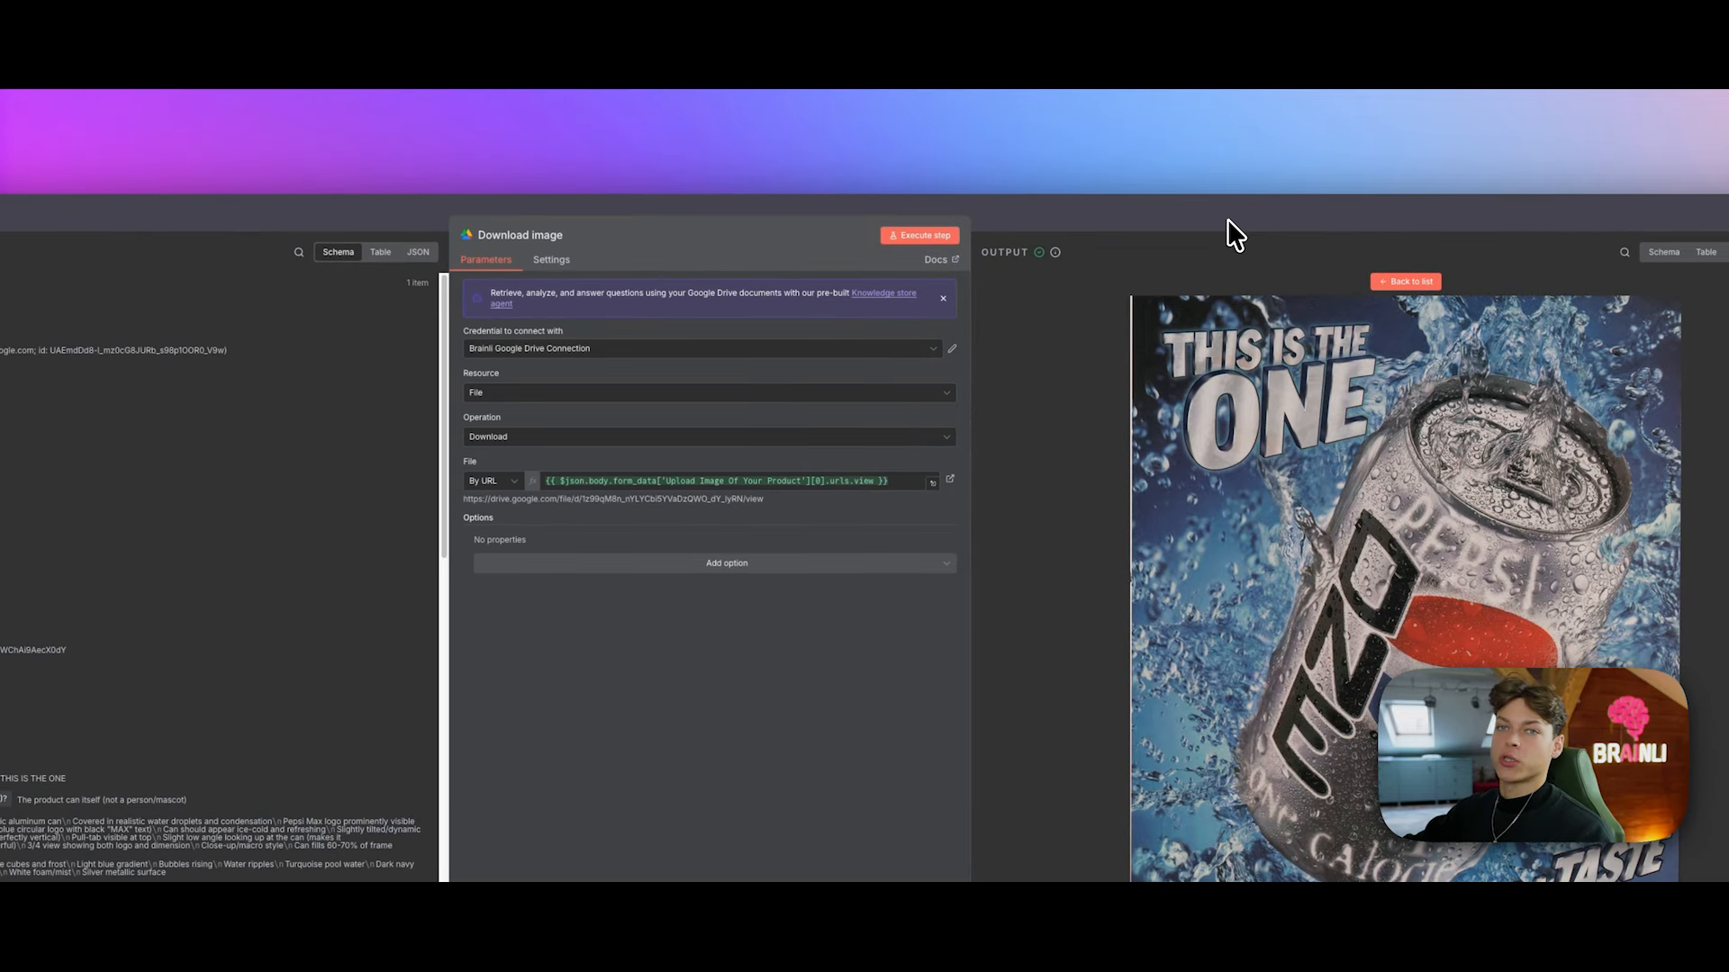
pyautogui.click(1228, 219)
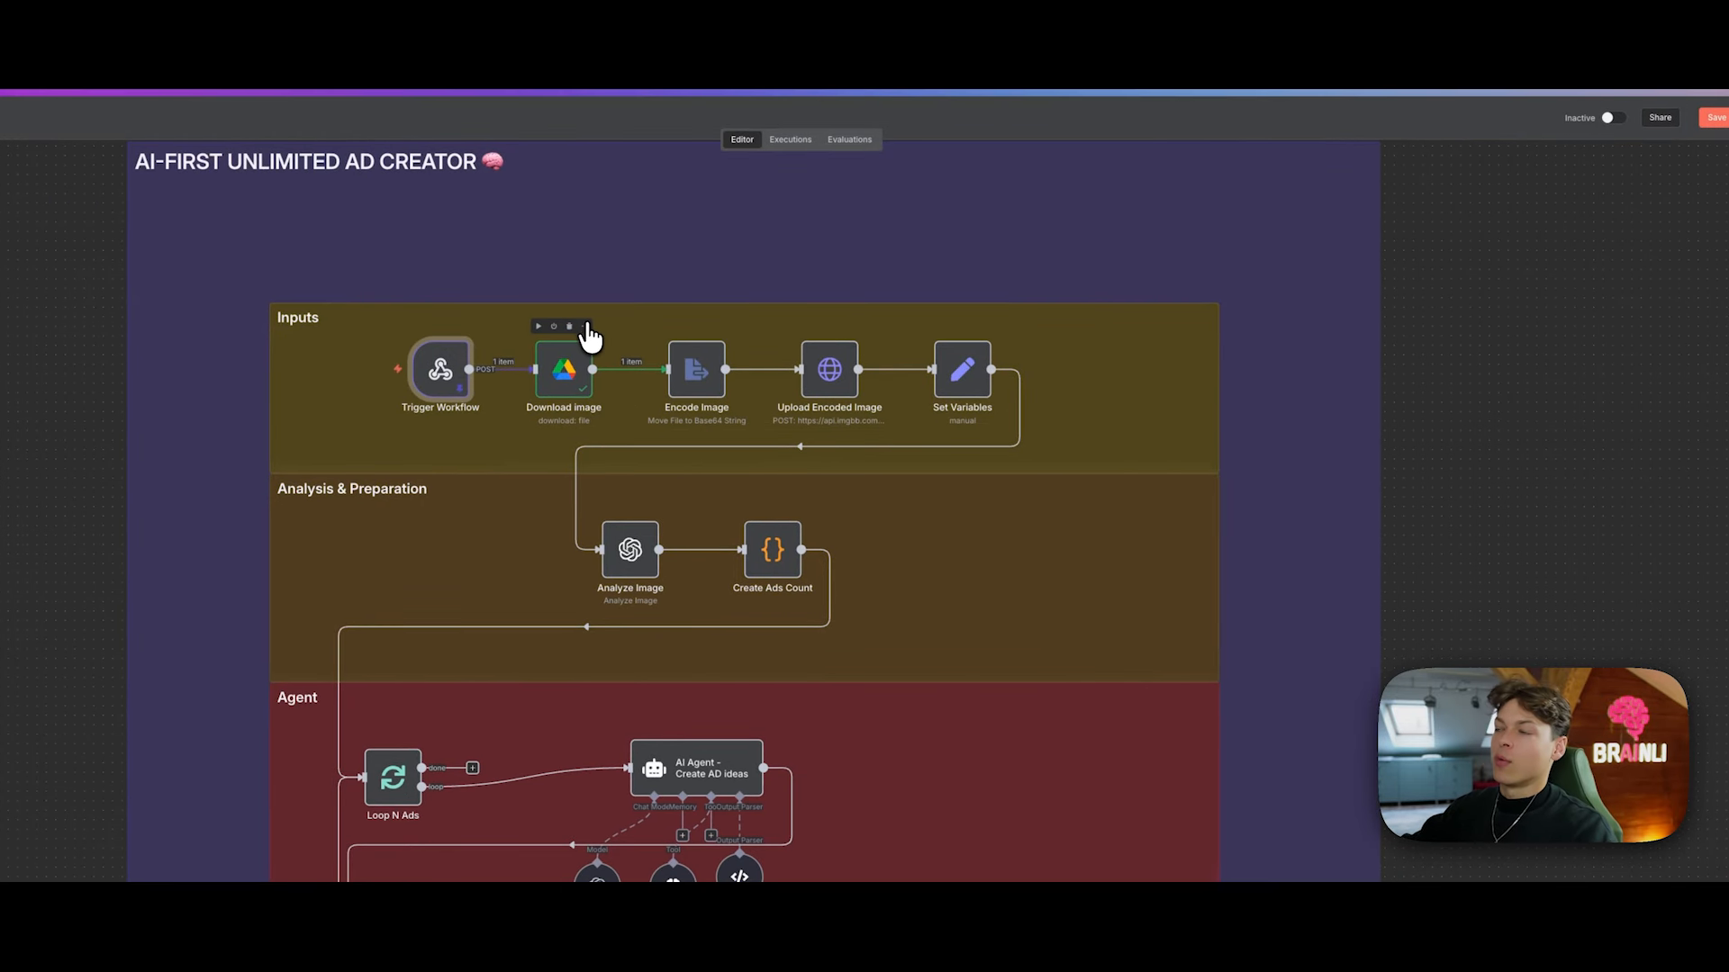
# Step: Pin the Download image node's downloaded image data
pyautogui.click(586, 329)
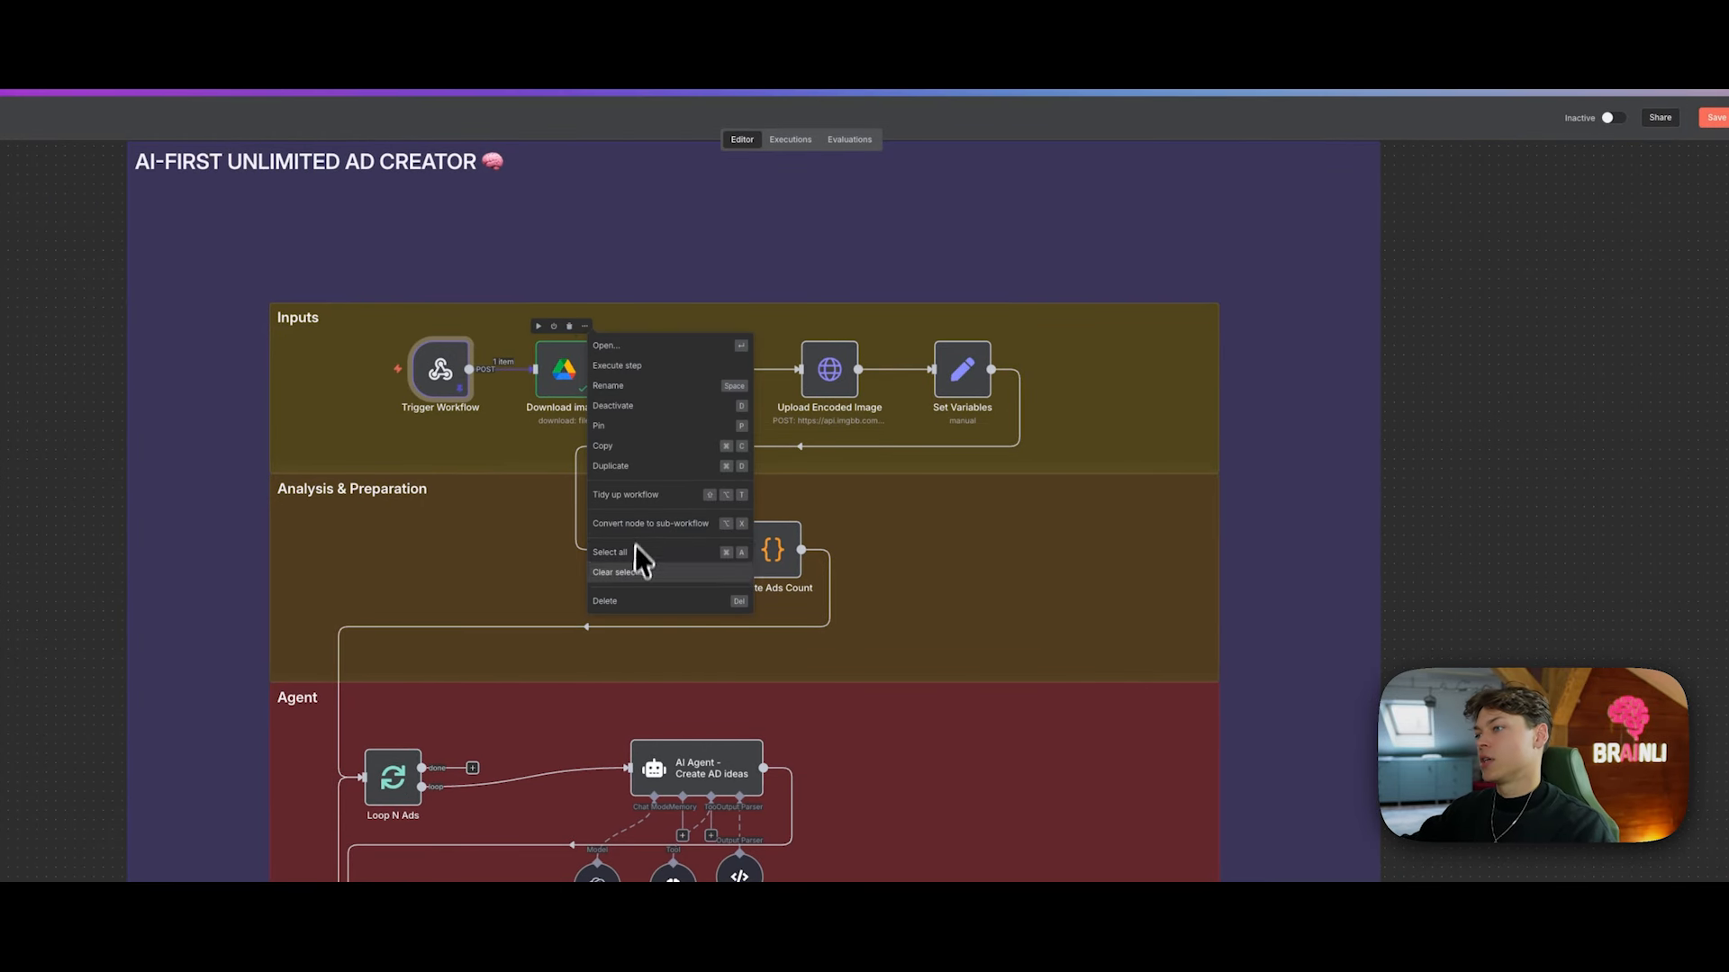
pyautogui.click(635, 427)
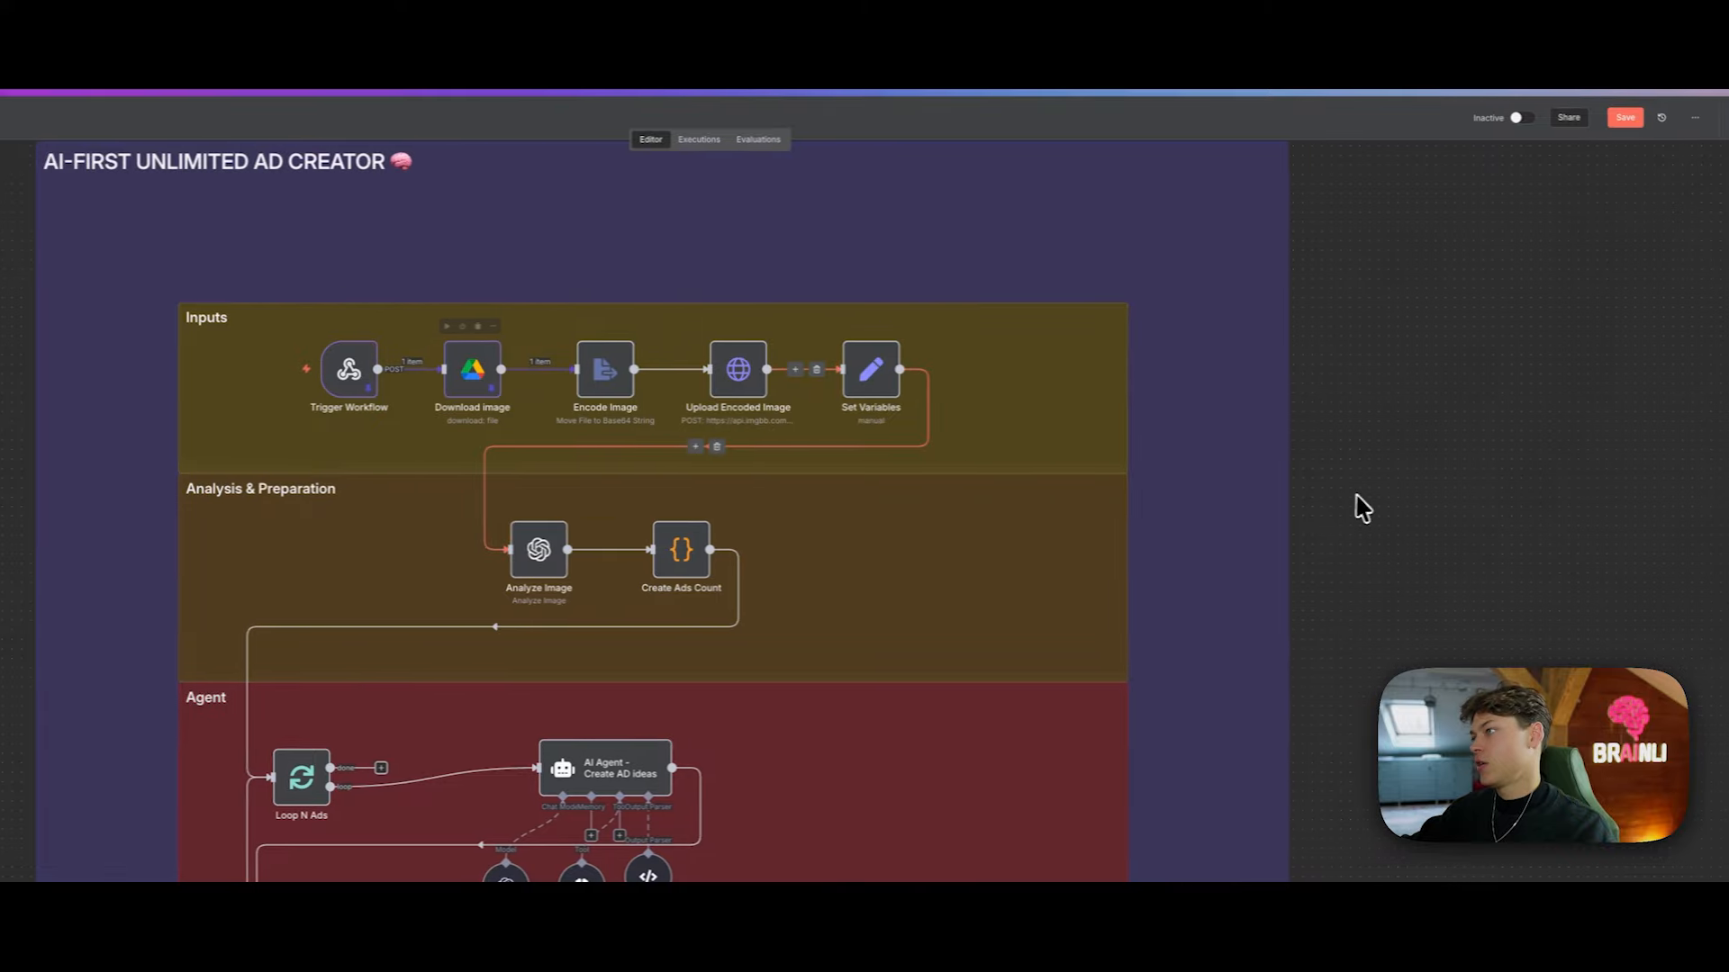
pyautogui.moveTo(1343, 488); pyautogui.dragTo(1317, 498)
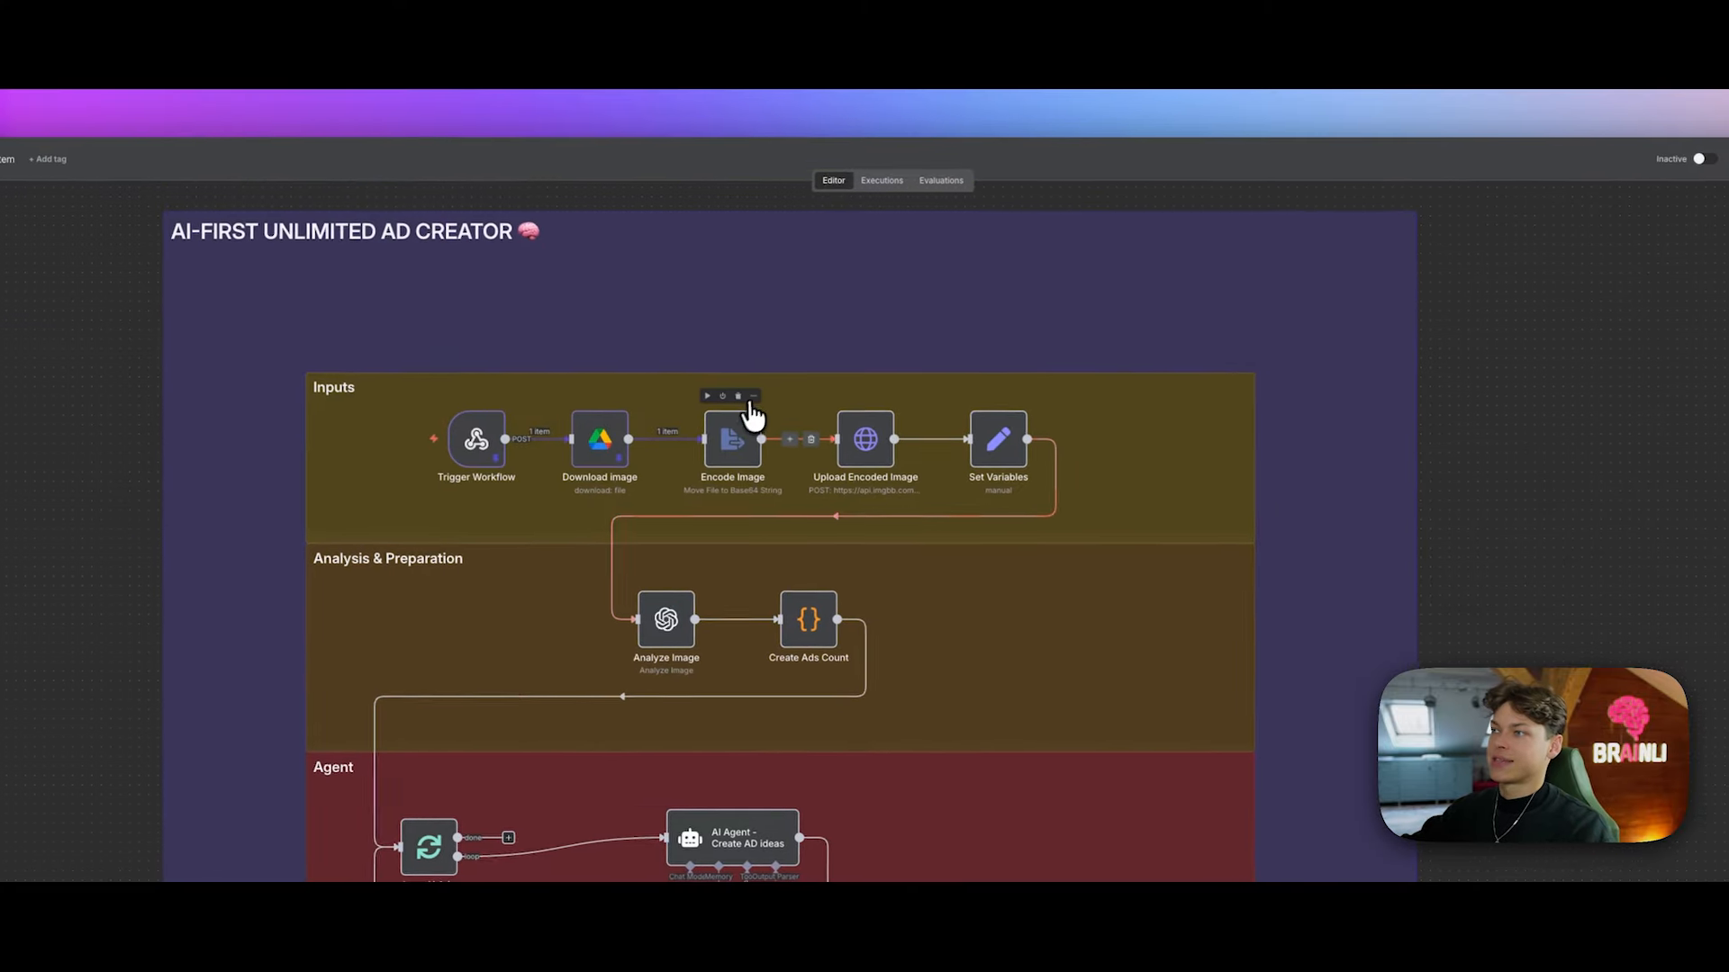
# Step: Open Encode Image, preview the Pepsi image, and inspect the generated base64 data string
pyautogui.click(575, 343)
pyautogui.click(796, 415)
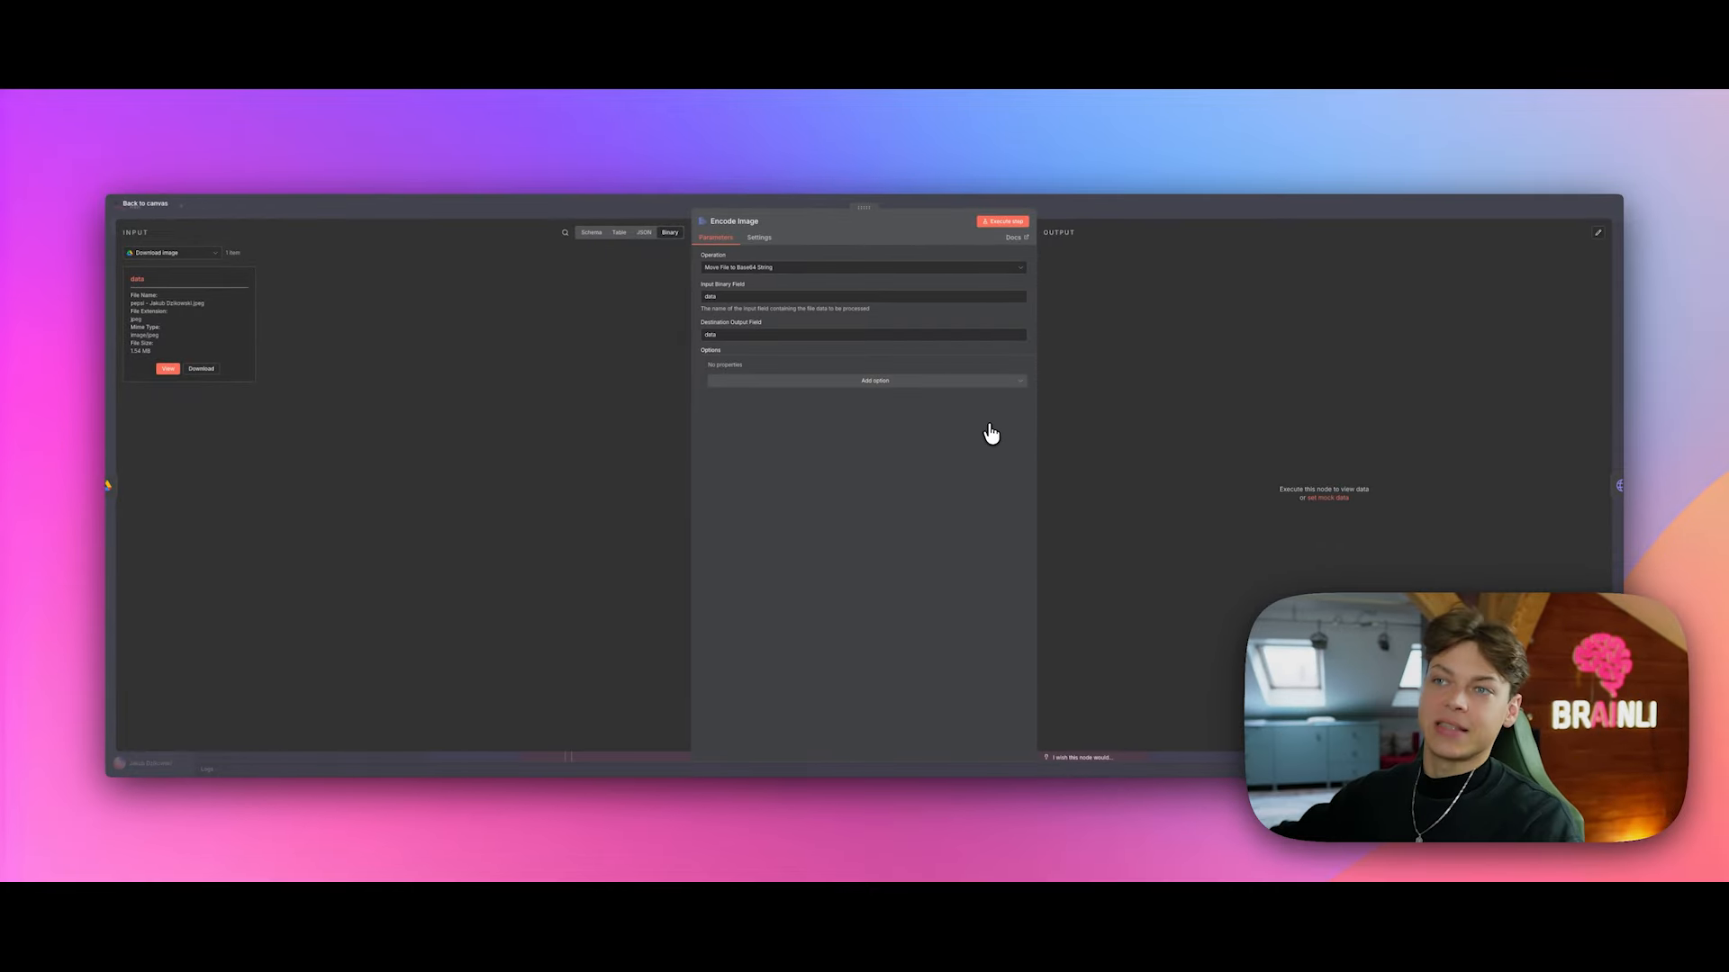
pyautogui.click(167, 368)
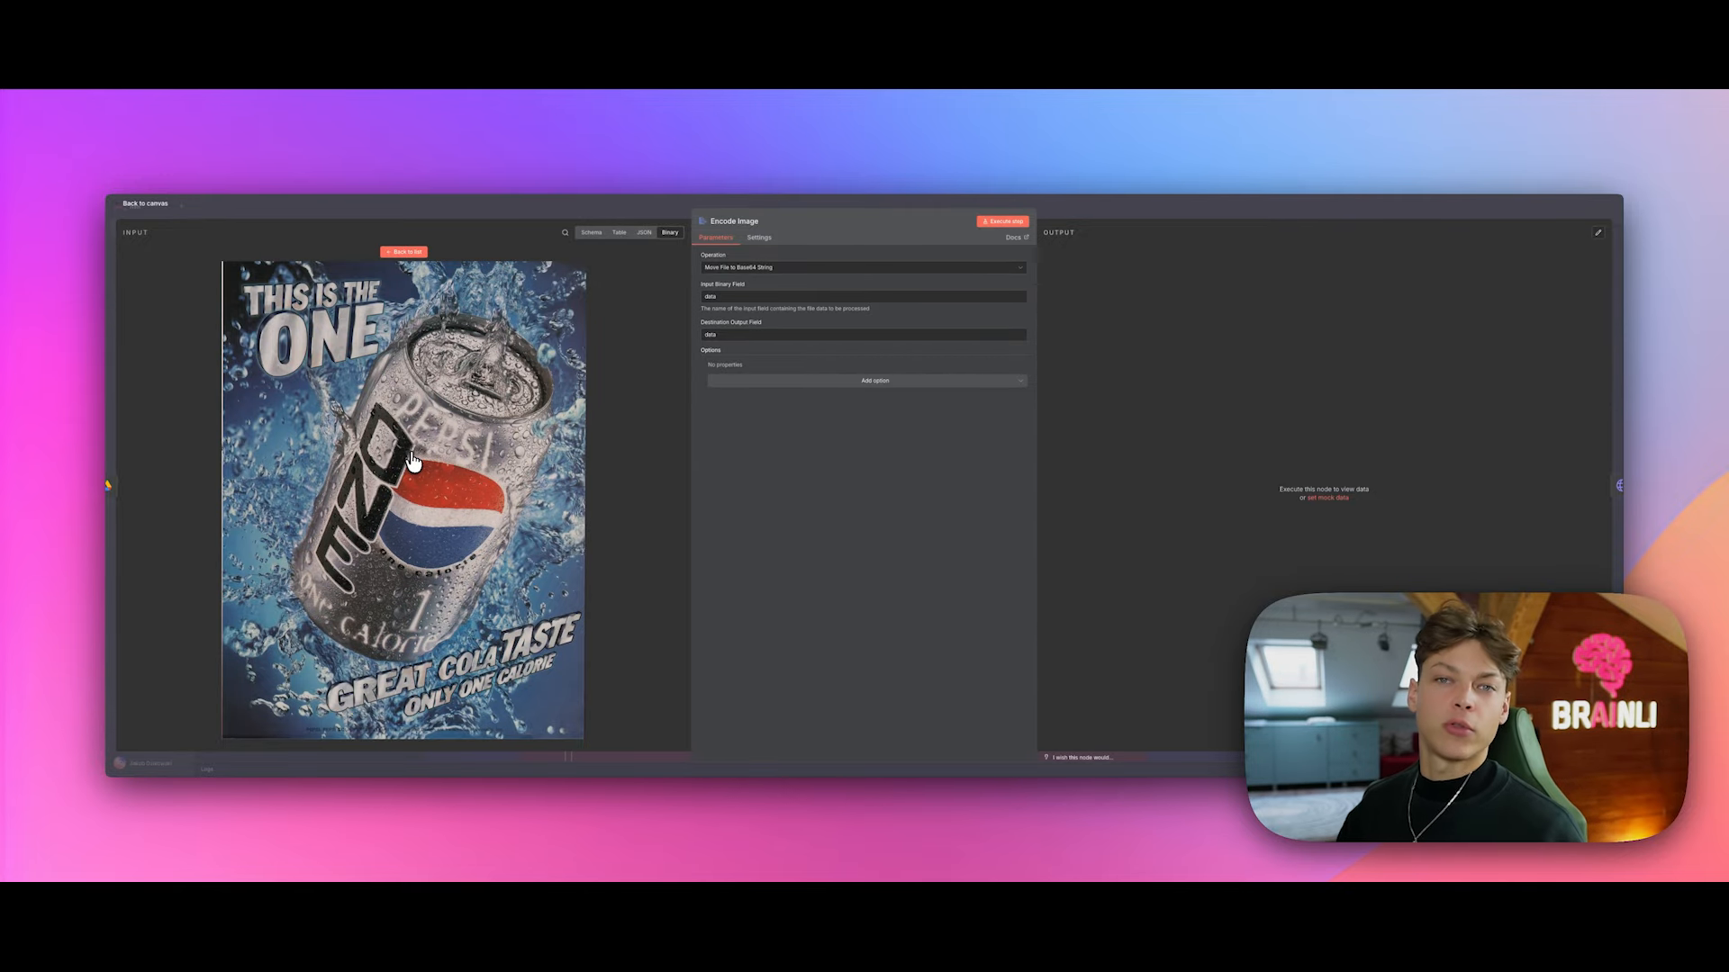
pyautogui.click(405, 252)
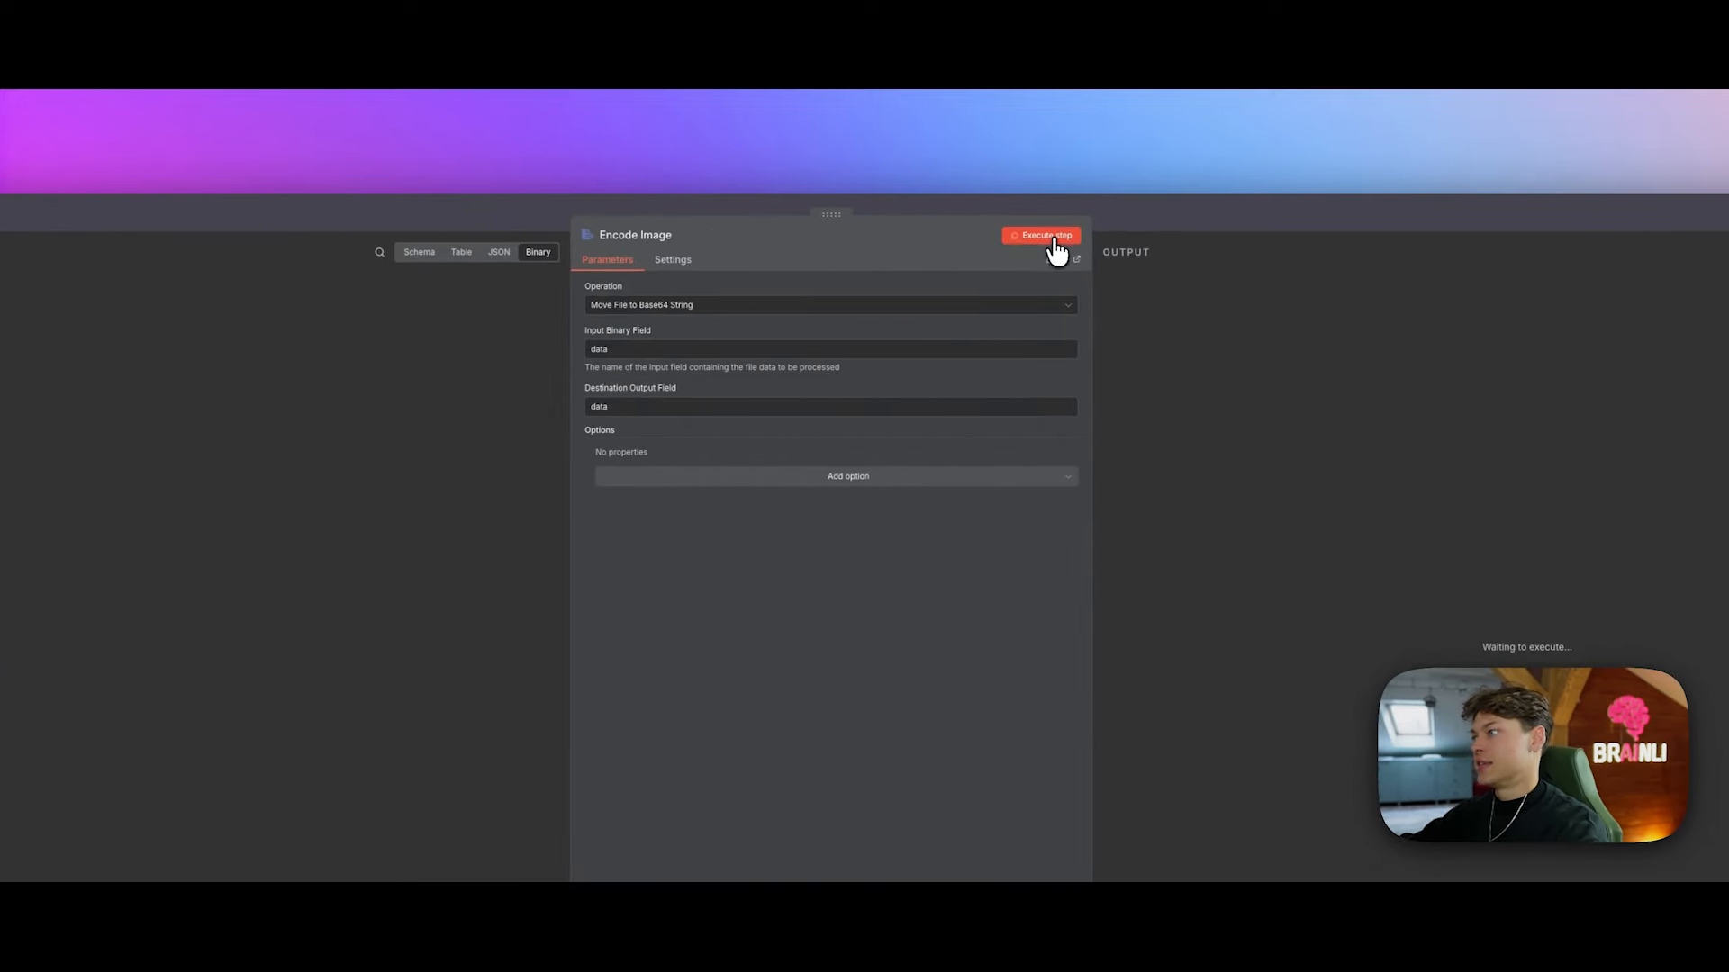
pyautogui.moveTo(1225, 338); pyautogui.dragTo(1180, 315)
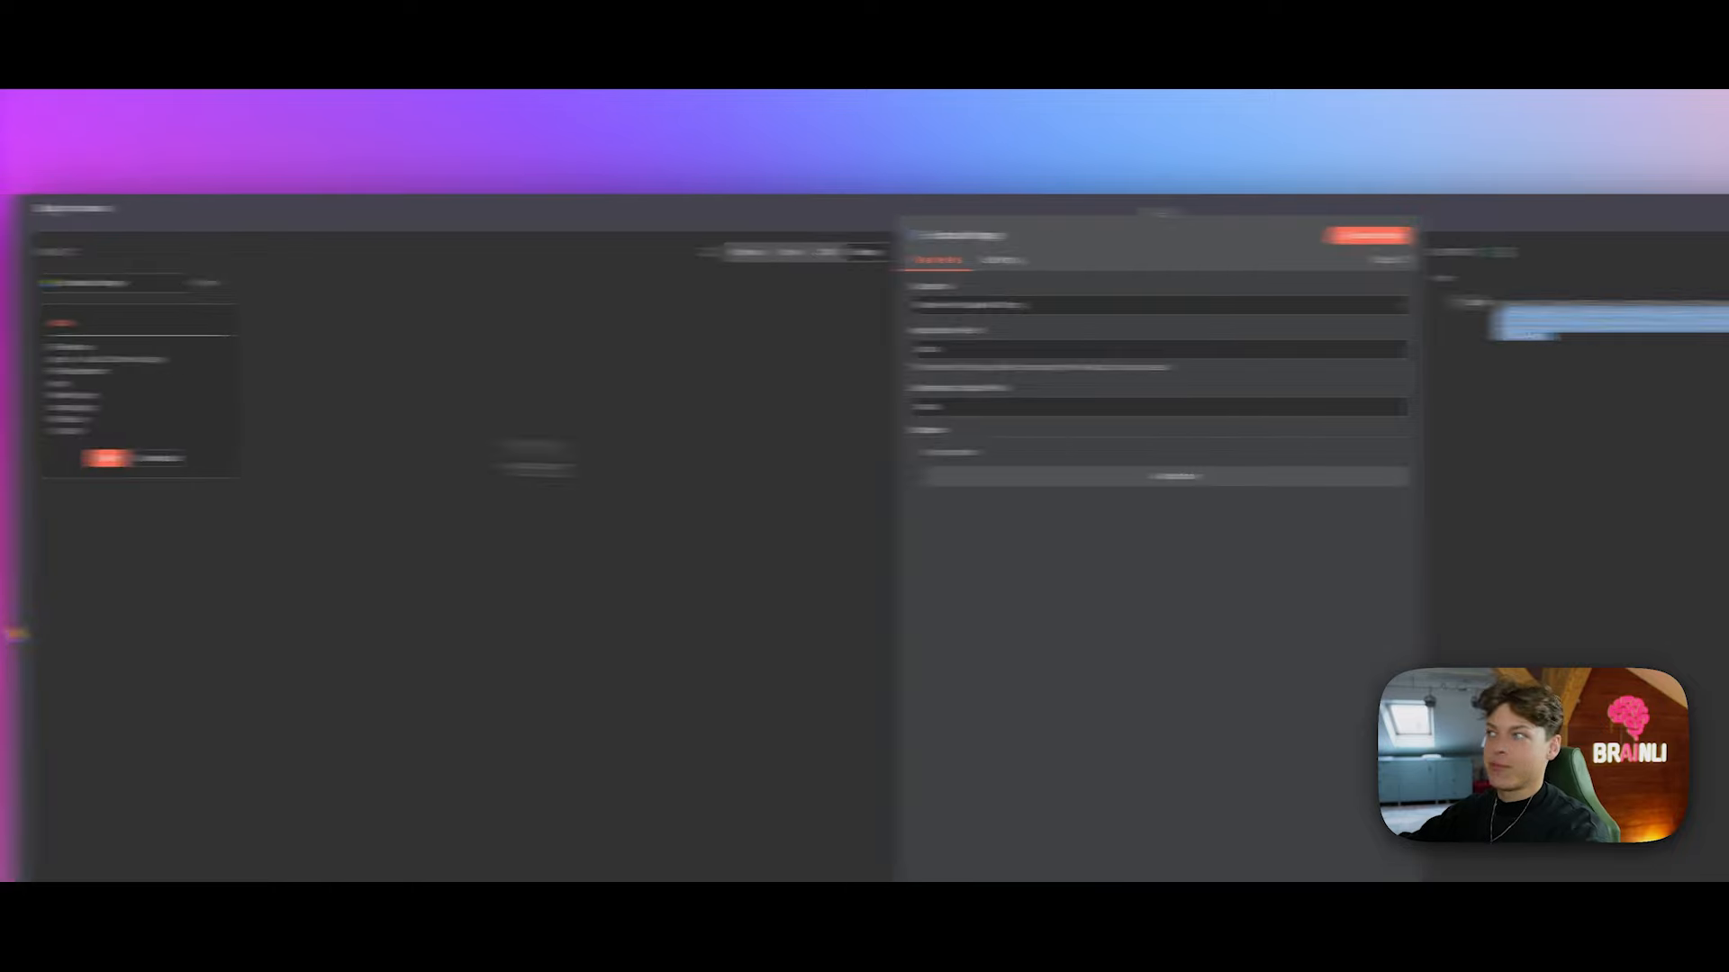
pyautogui.moveTo(1234, 351); pyautogui.dragTo(1177, 299)
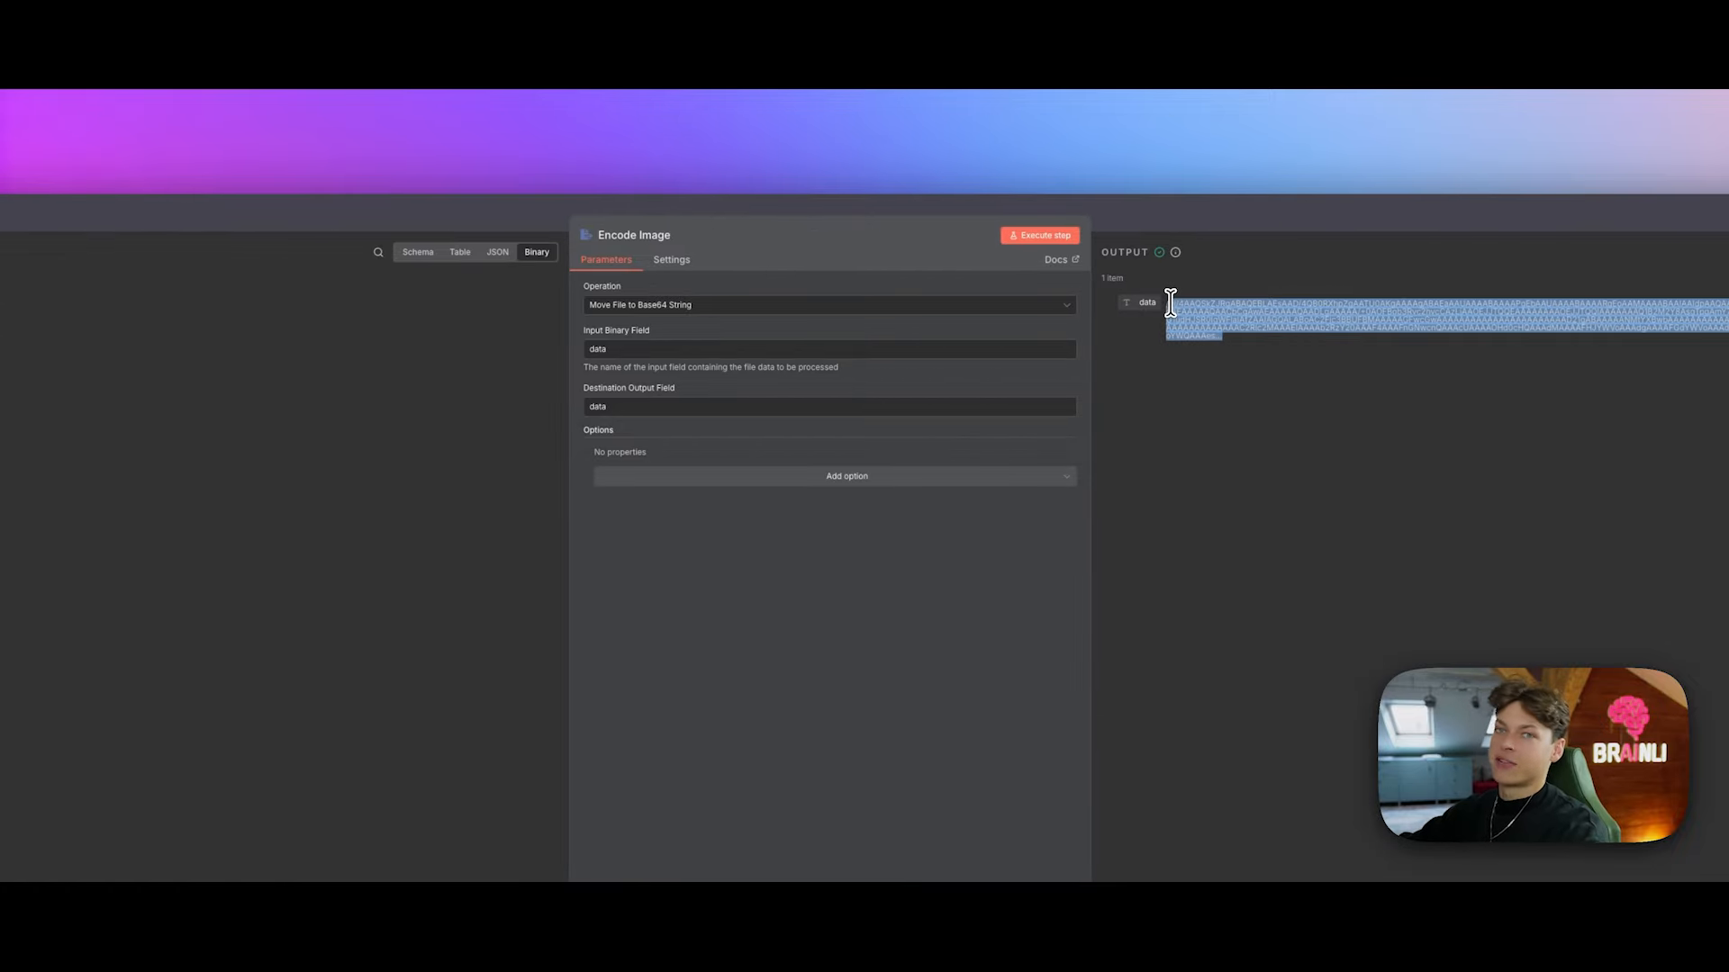
pyautogui.click(1225, 315)
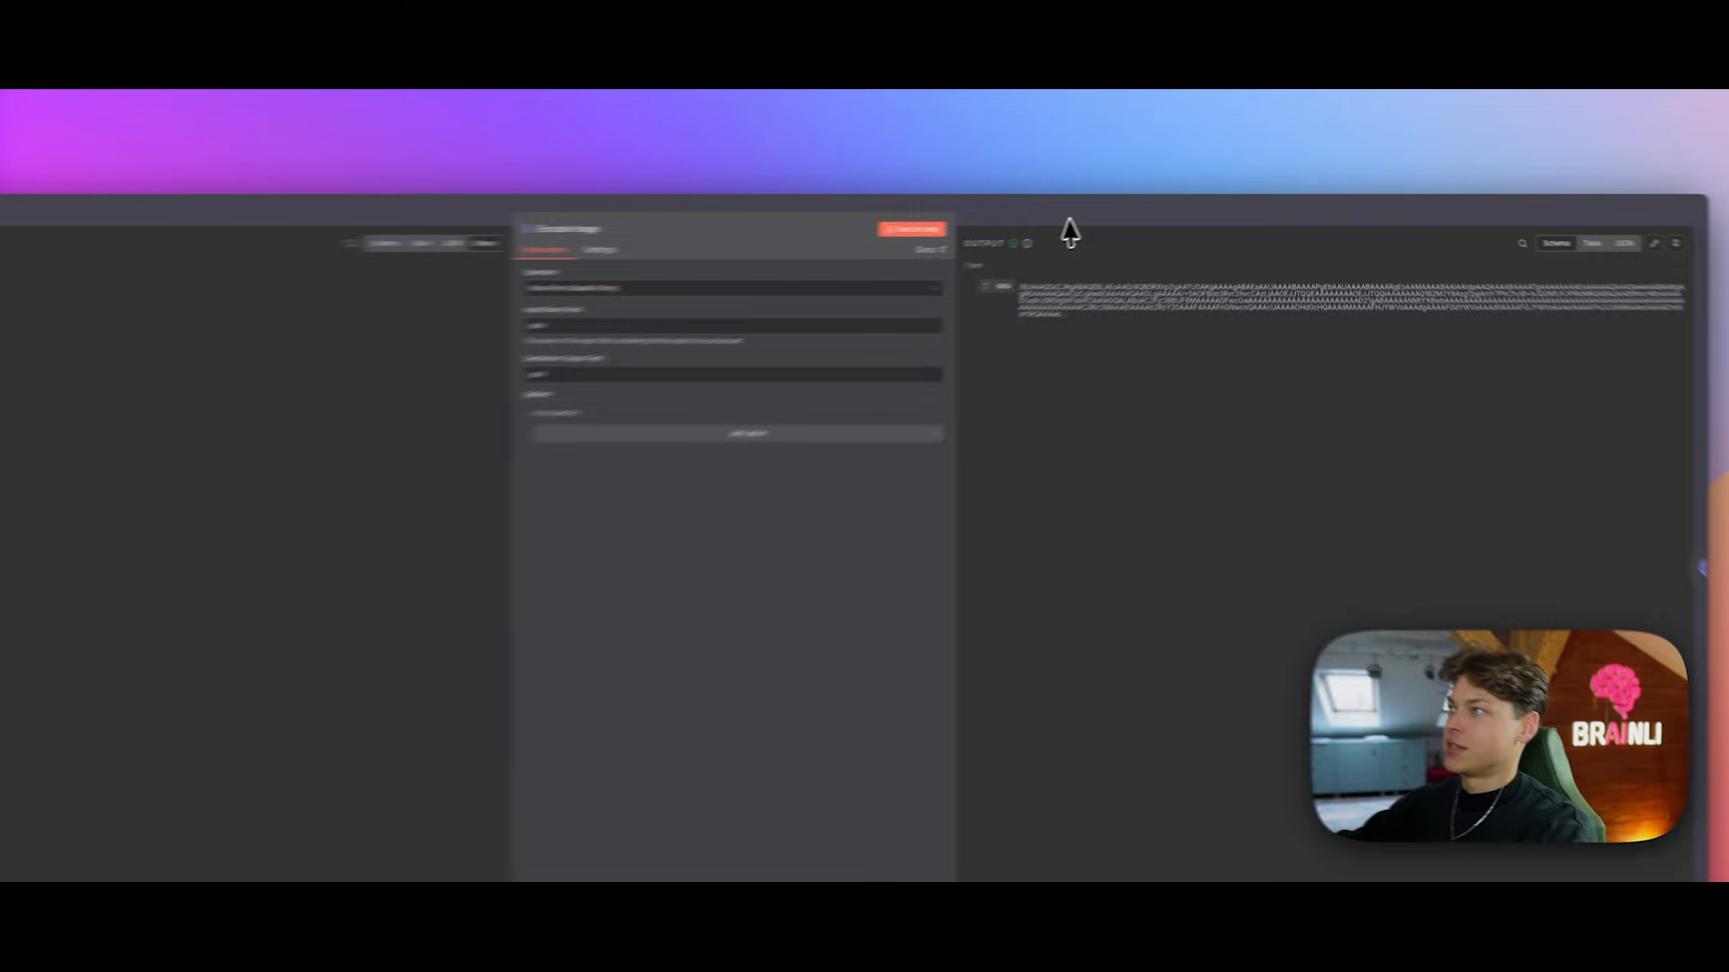
# Step: Pin the Encode Image node's output data from the canvas
pyautogui.click(1135, 211)
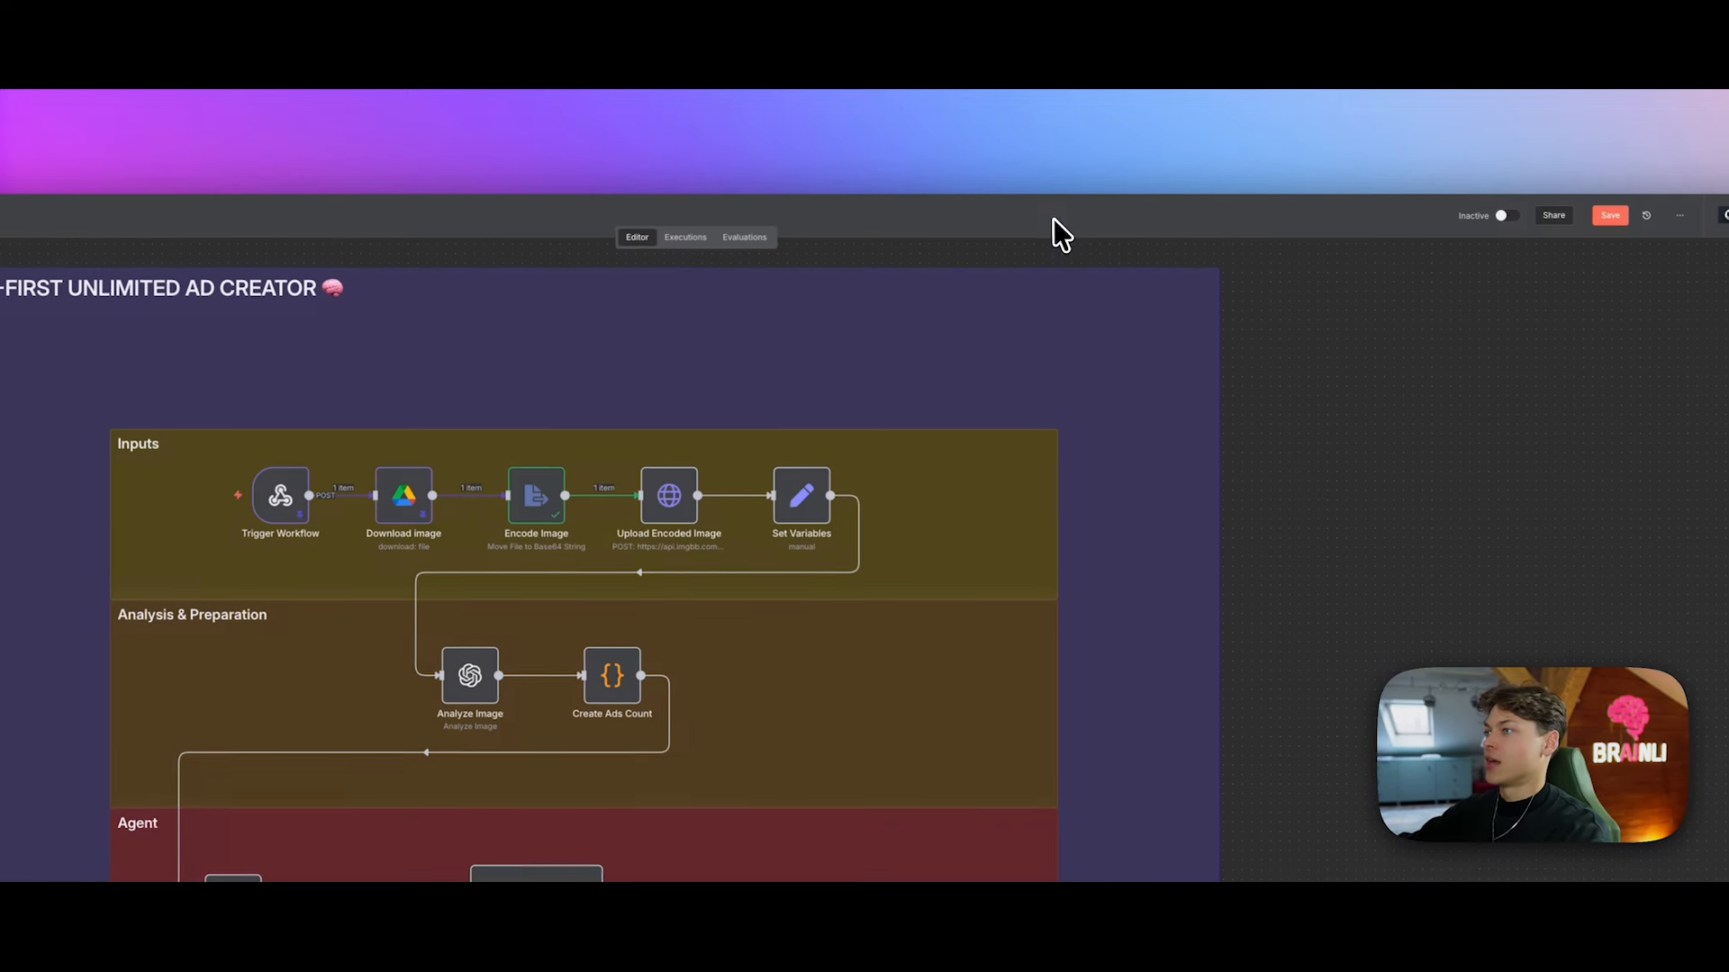
pyautogui.click(556, 453)
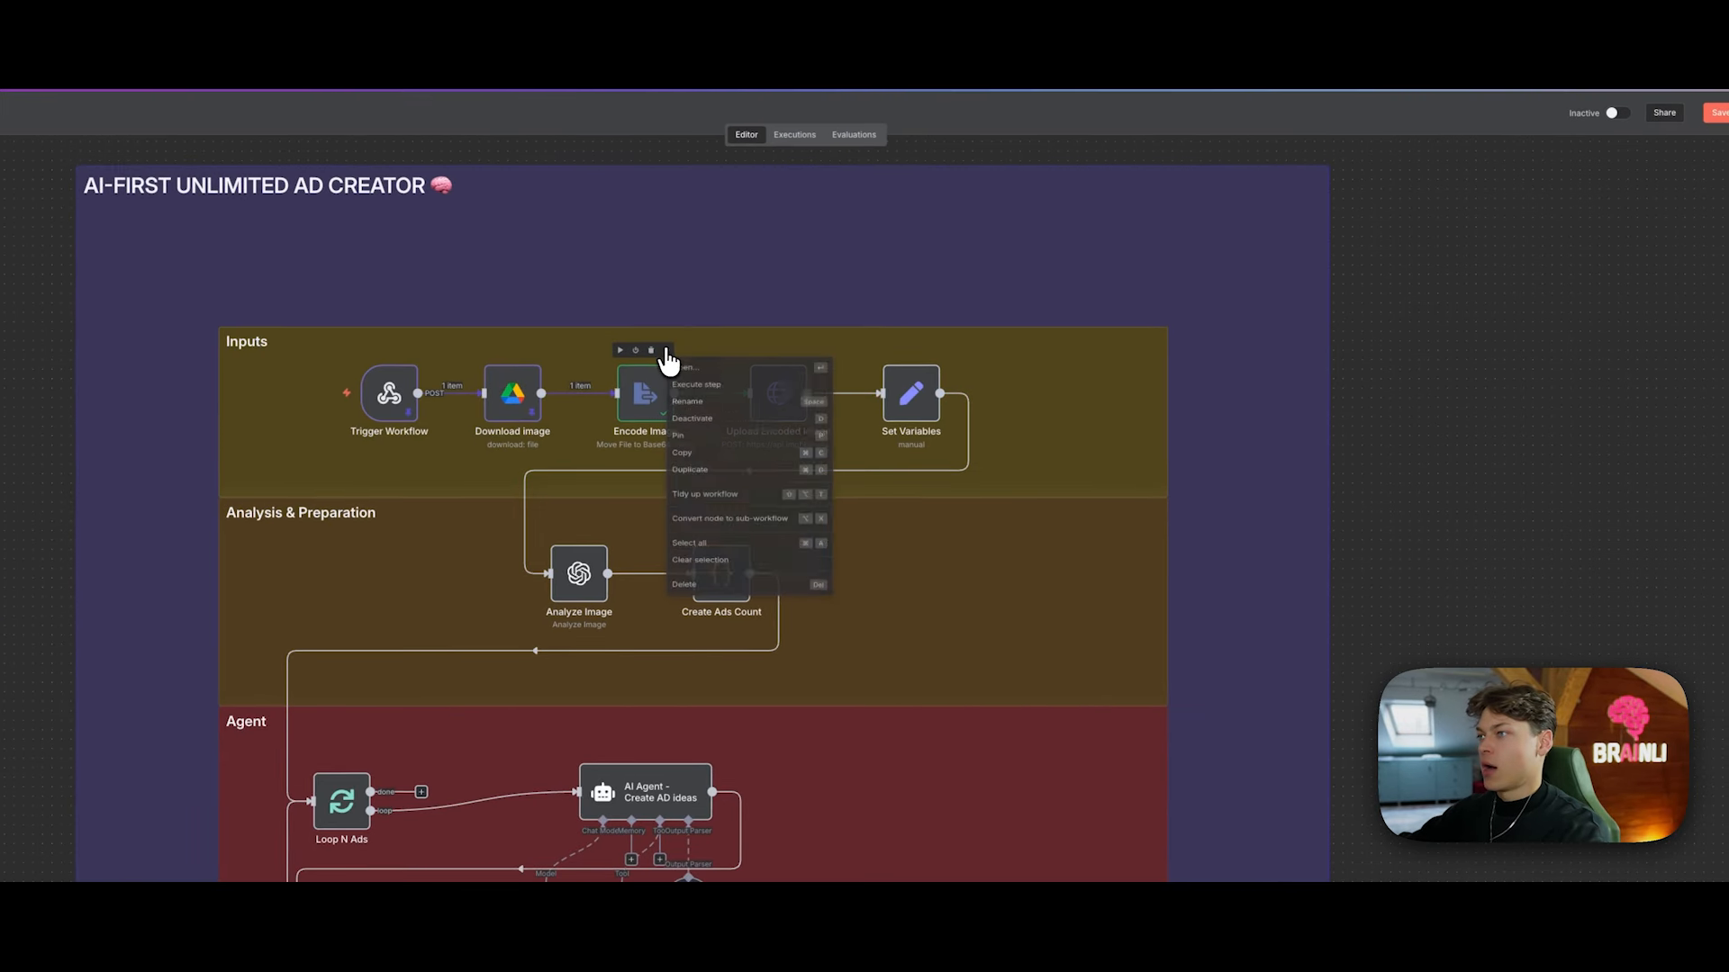
pyautogui.click(703, 450)
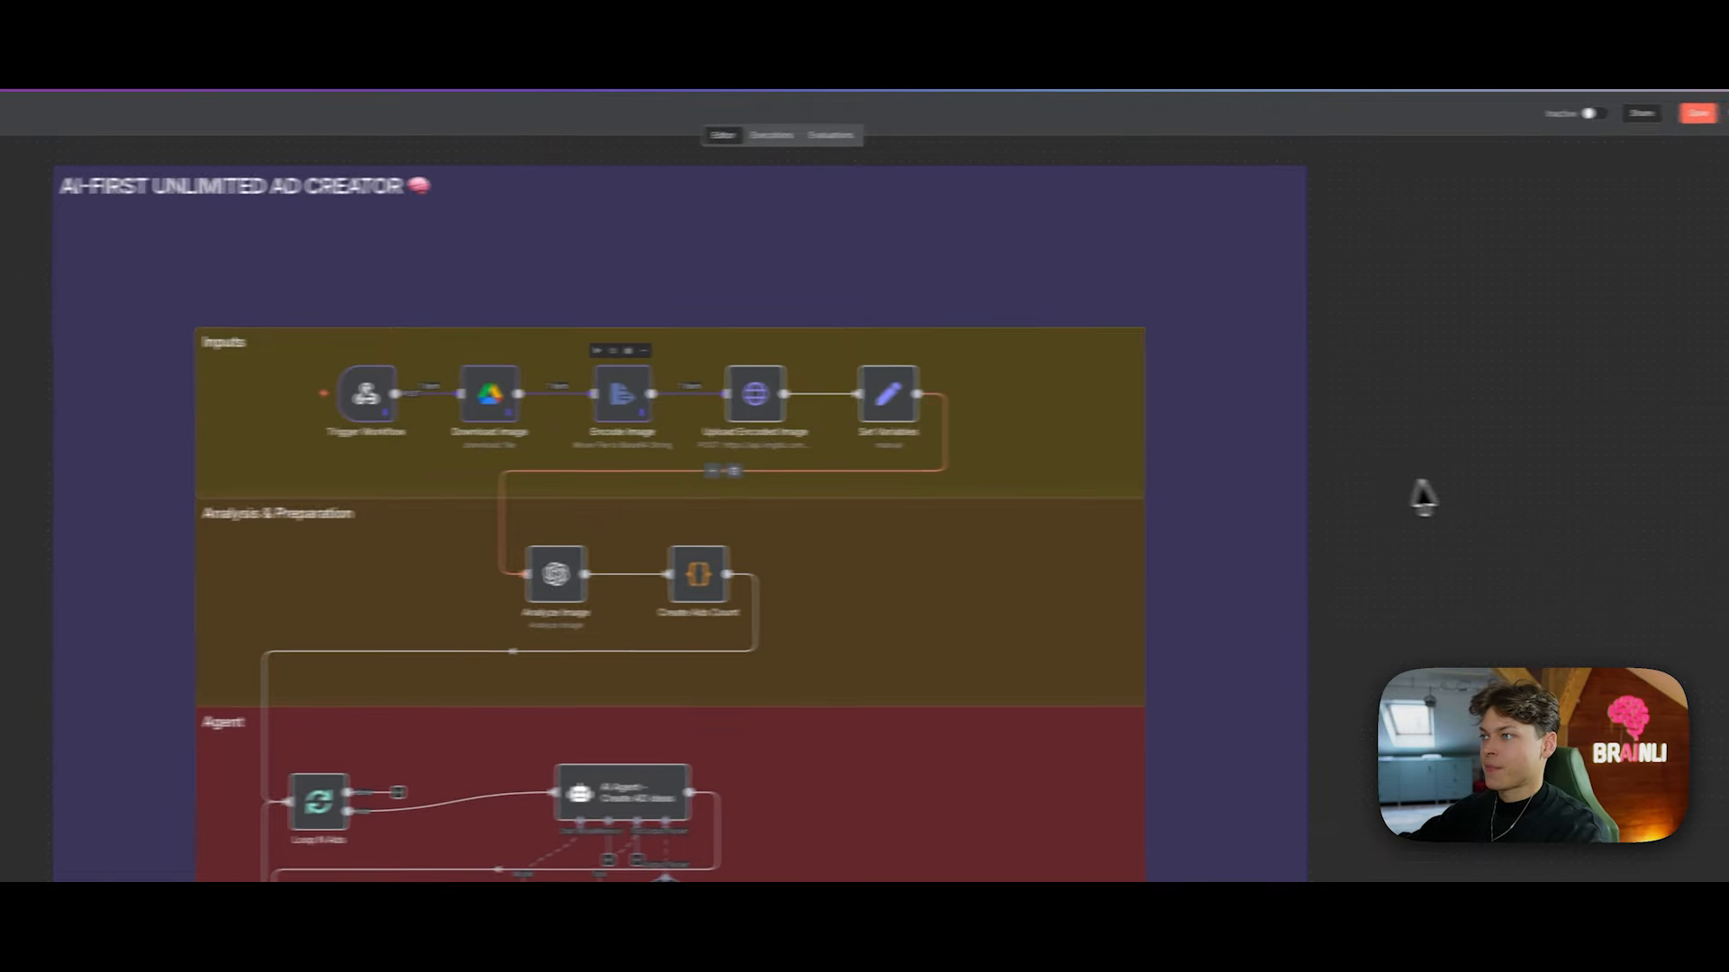
# Step: Open Upload Encoded Image settings with the Encode Image base64 input expanded
pyautogui.moveTo(1355, 490); pyautogui.dragTo(1258, 469)
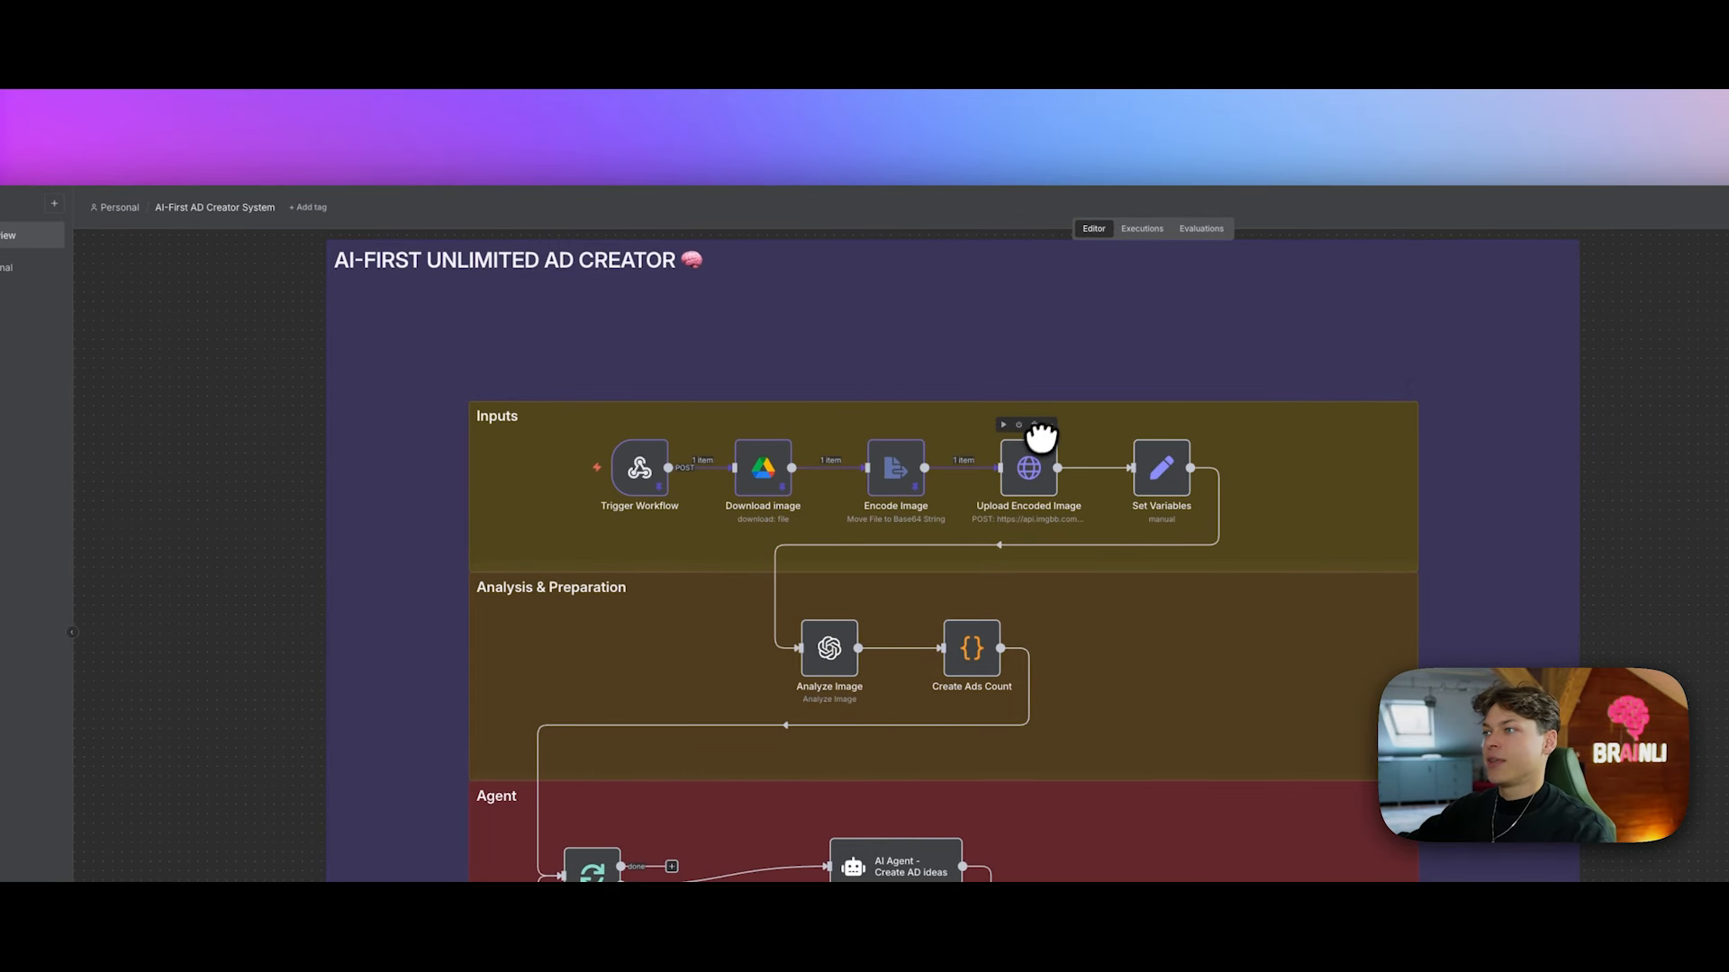
pyautogui.click(1049, 424)
pyautogui.click(1087, 450)
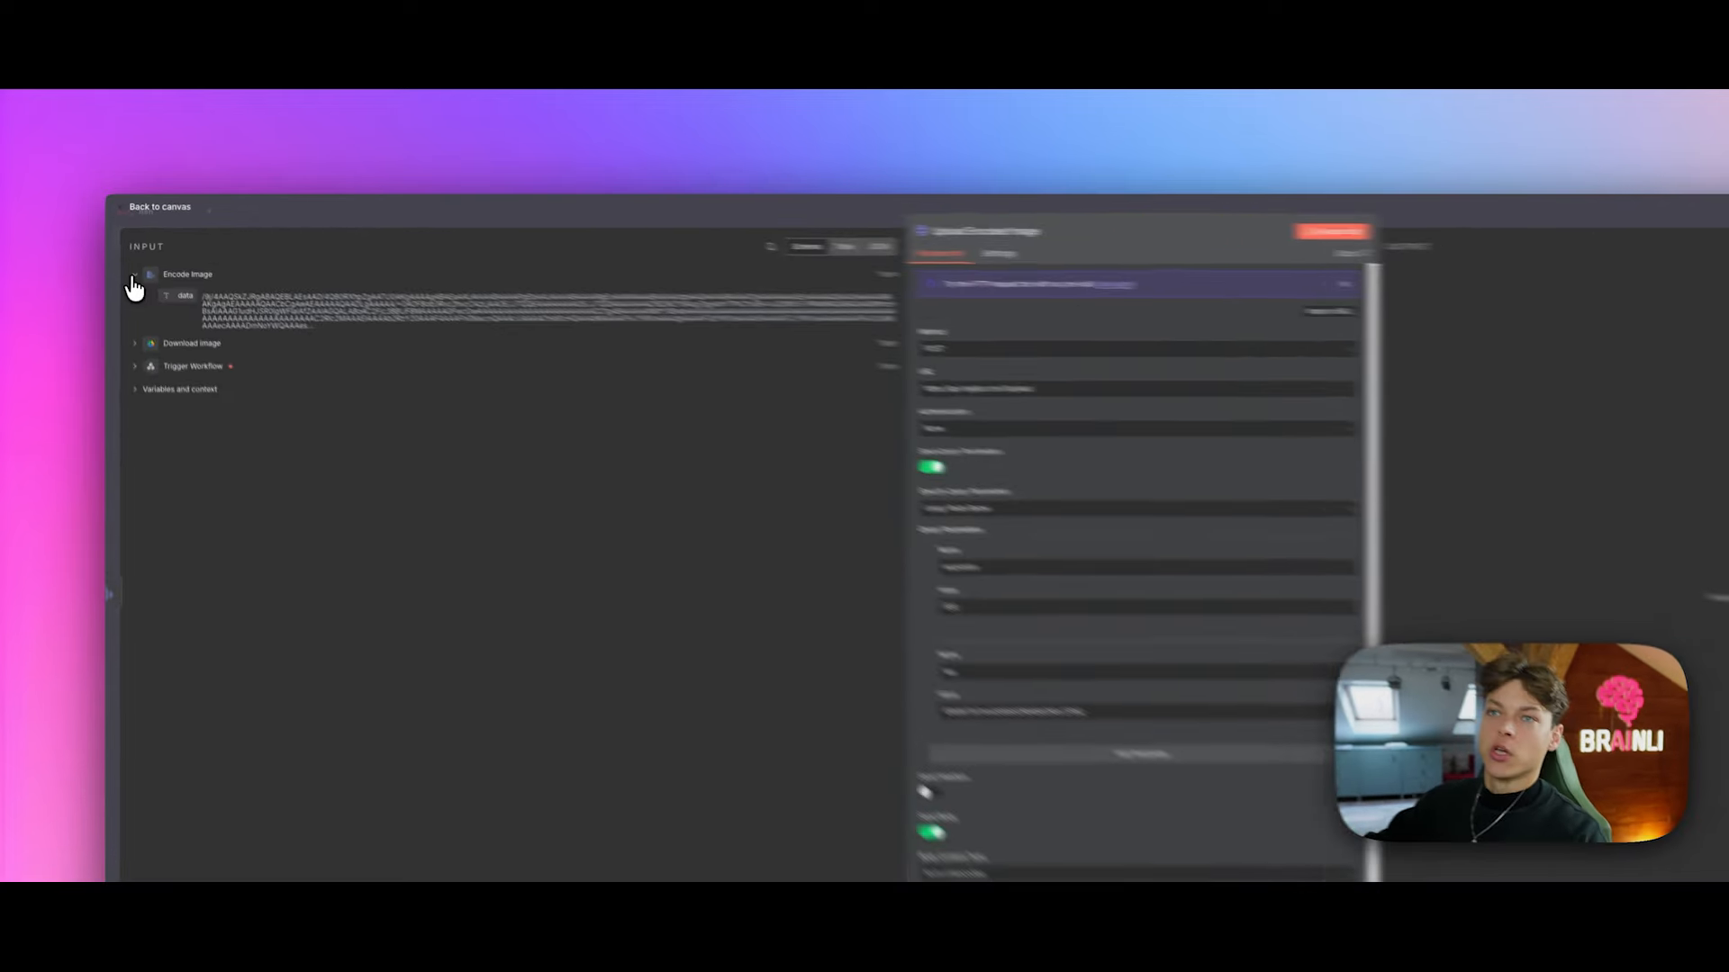
pyautogui.click(124, 254)
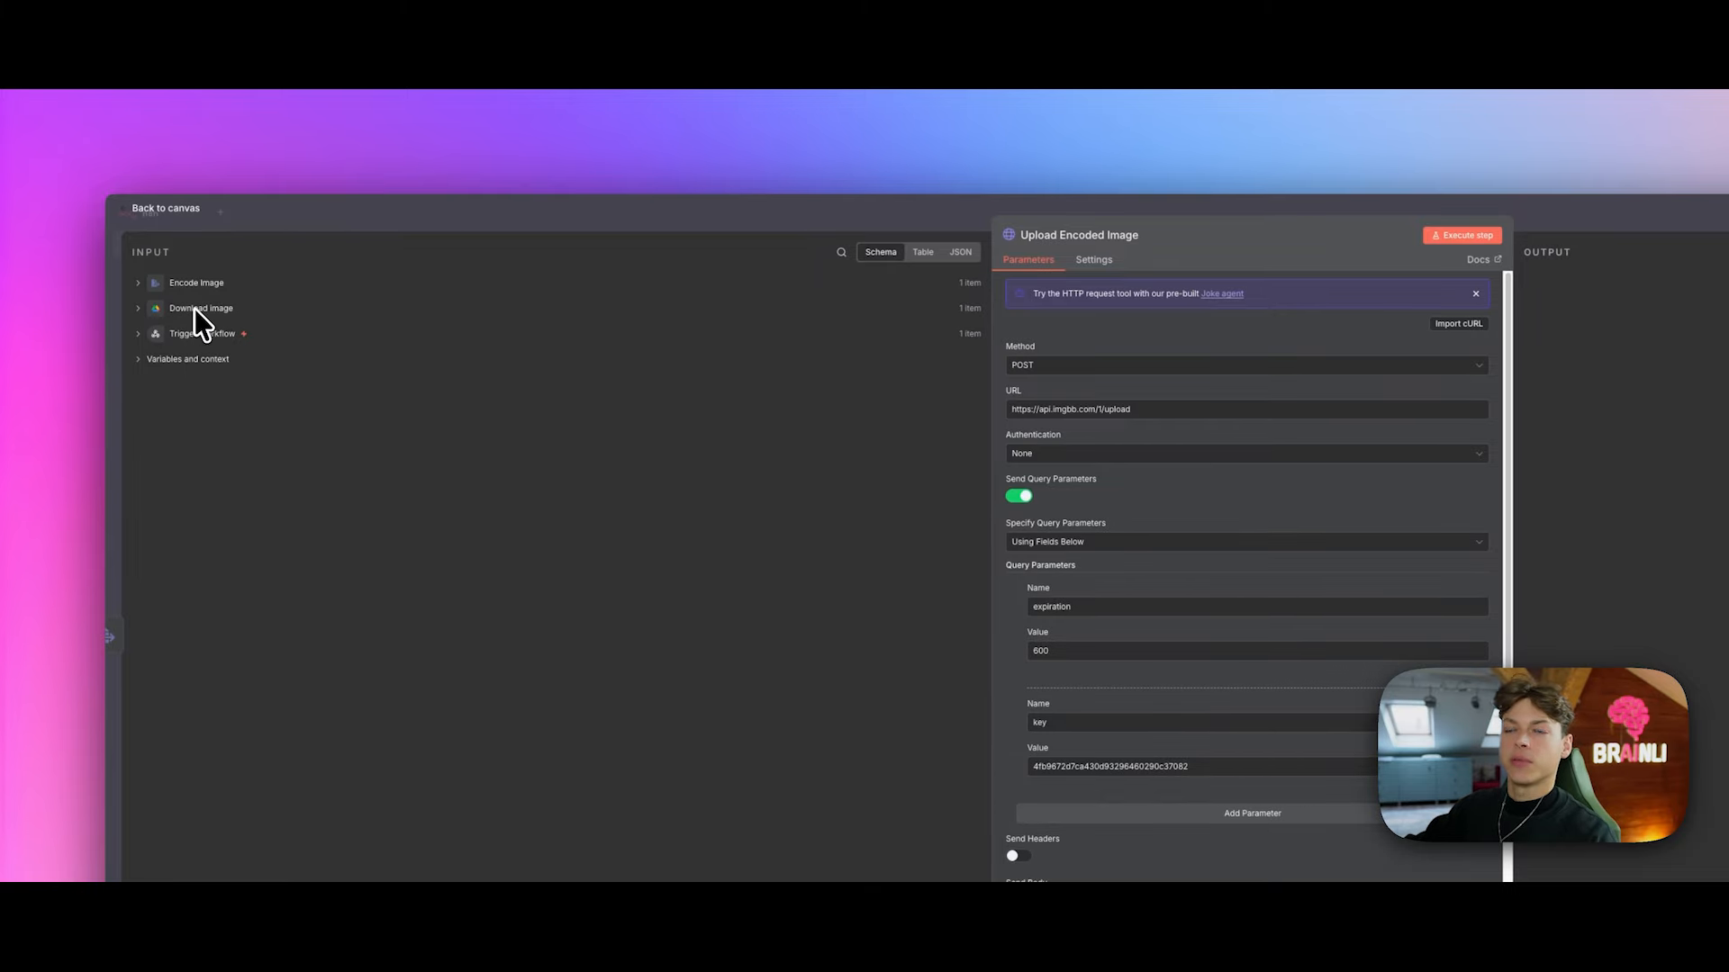
pyautogui.click(140, 283)
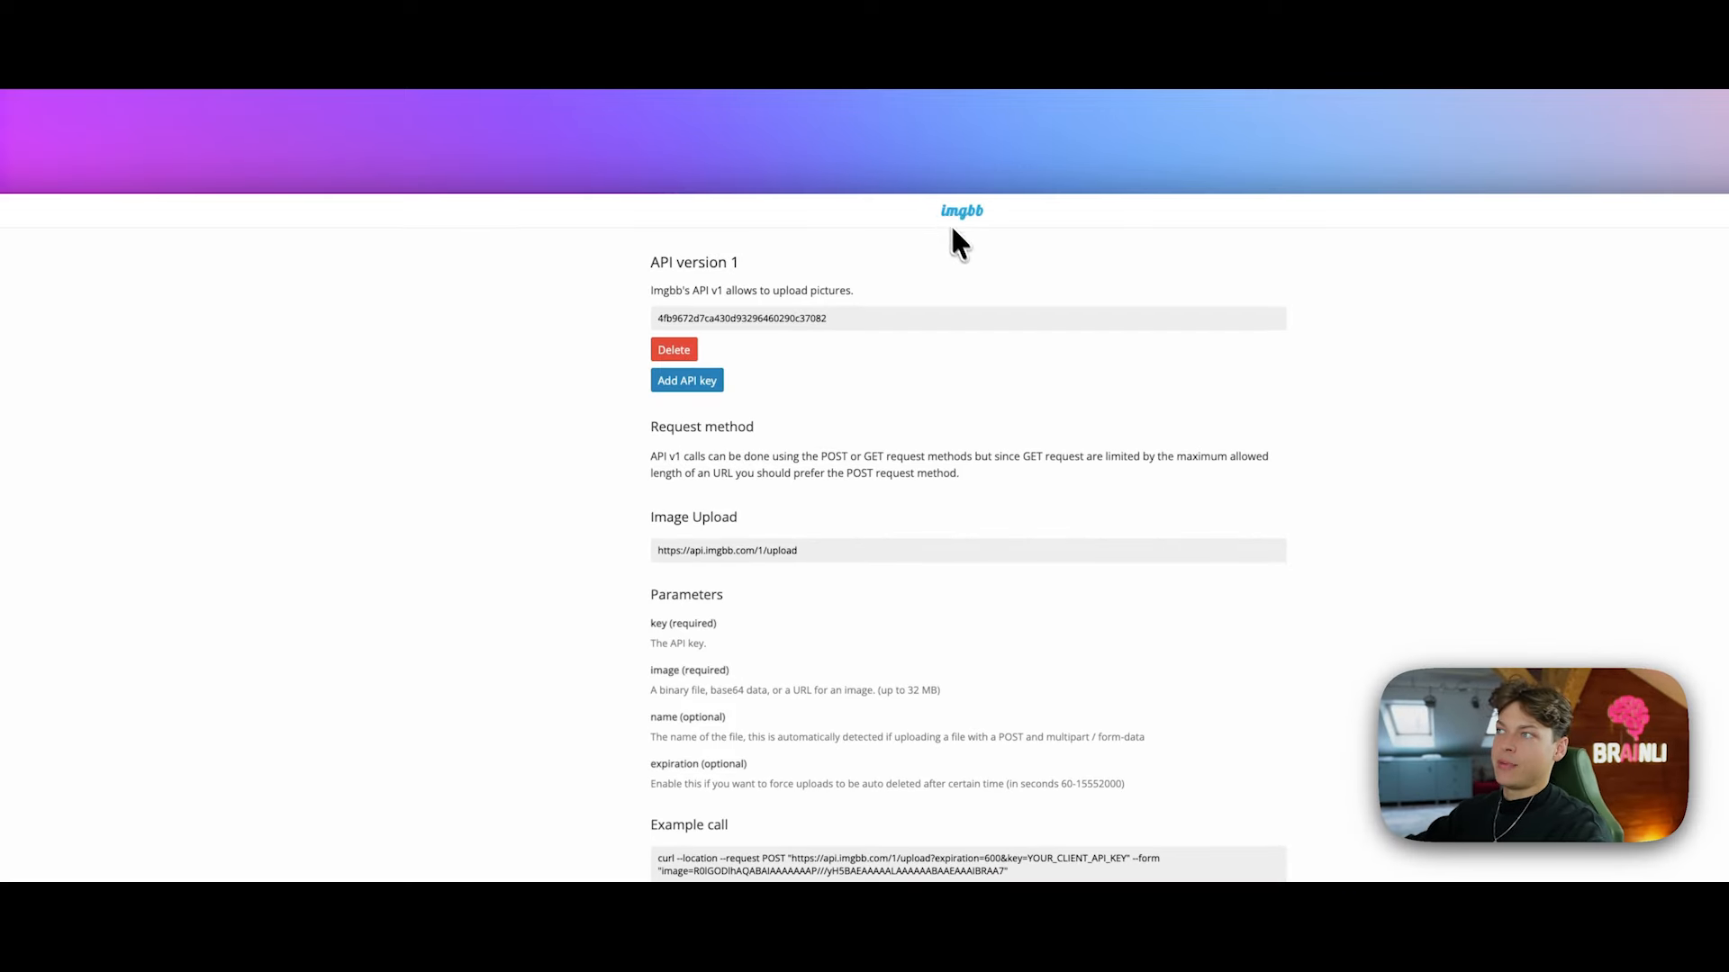
pyautogui.scroll(-5, 1302, 484)
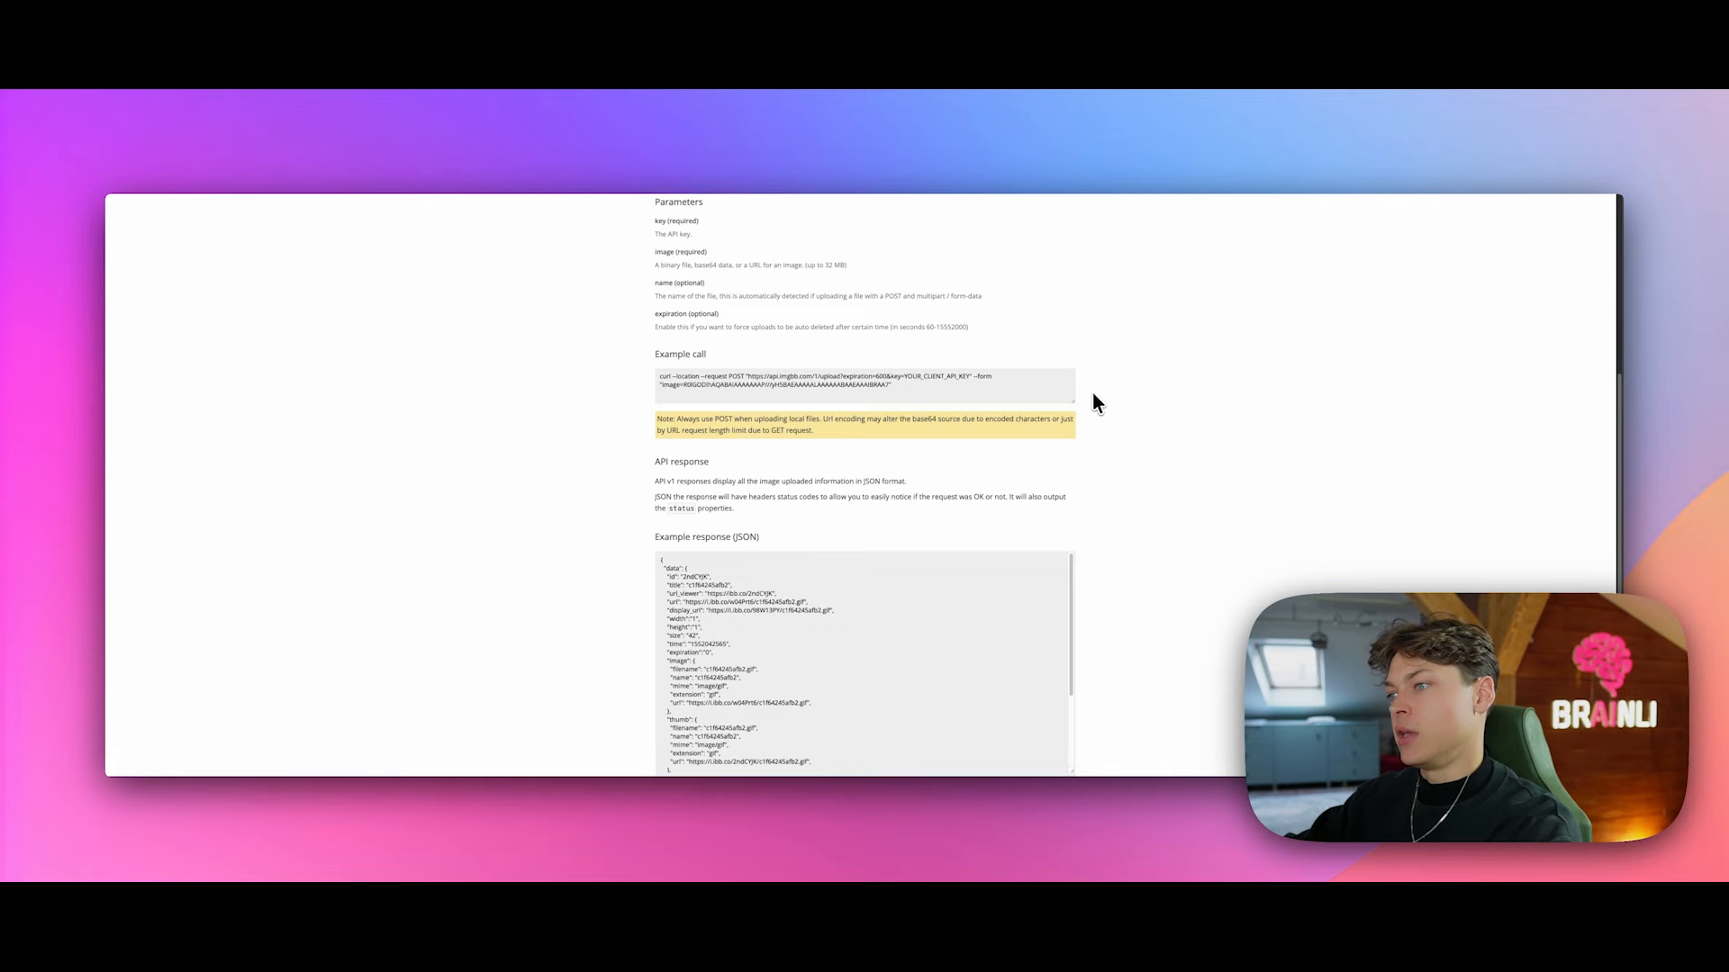
pyautogui.scroll(3, 1126, 442)
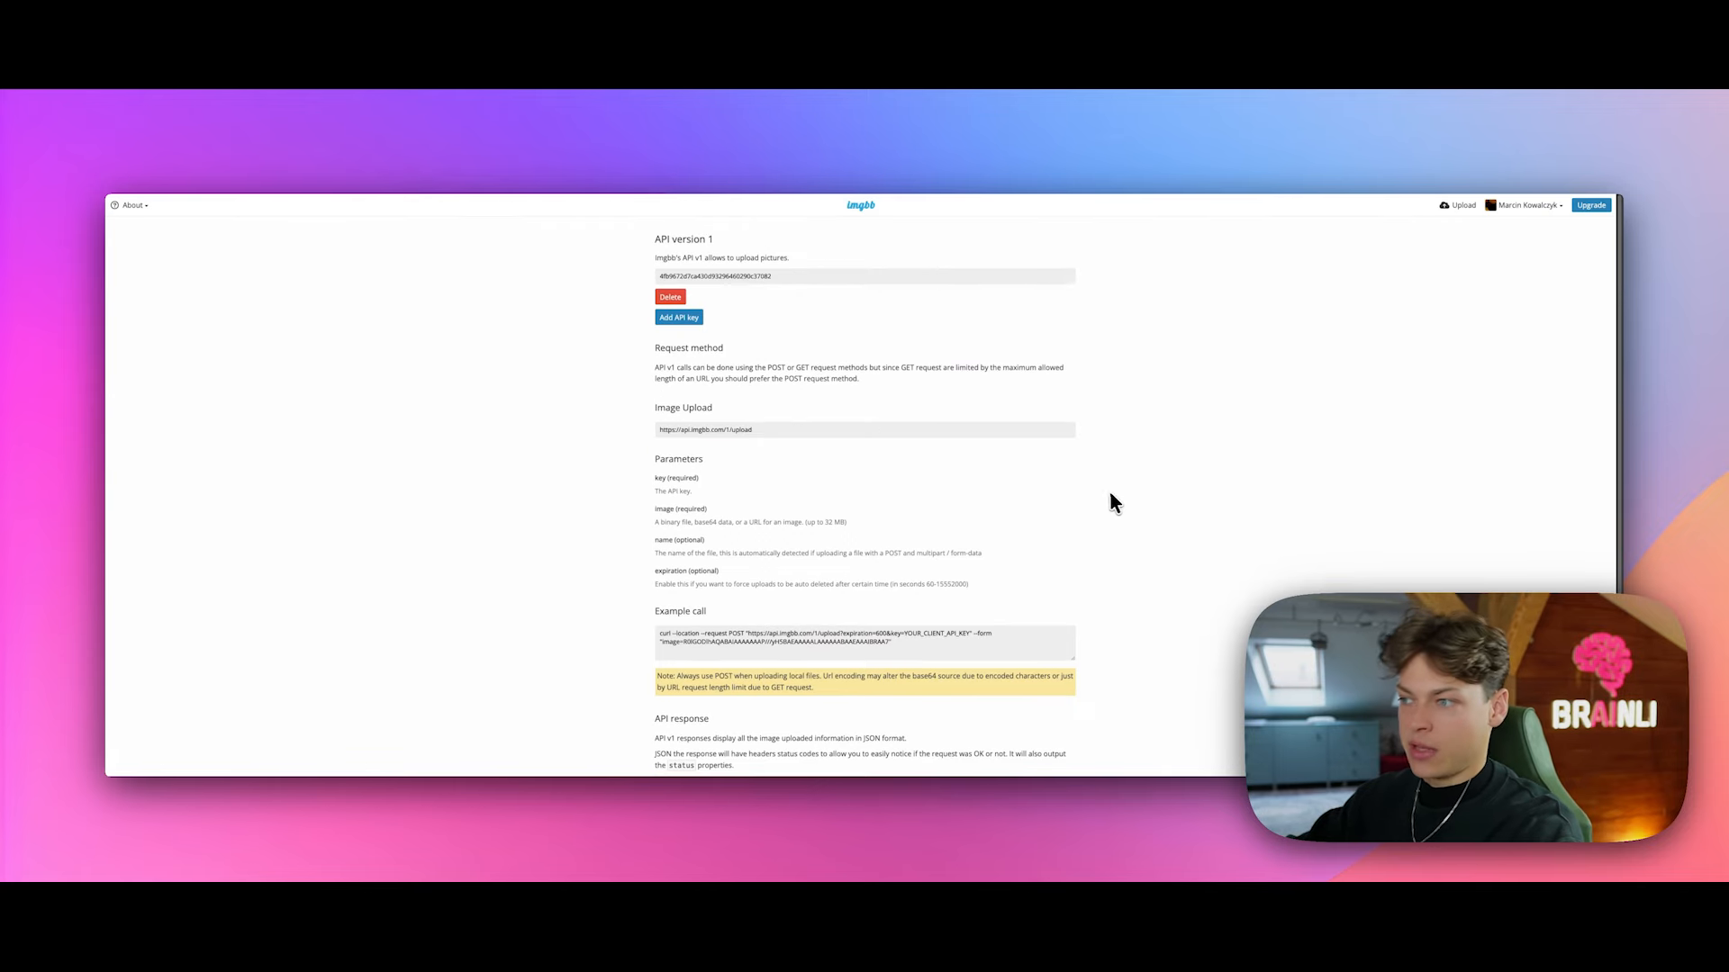
pyautogui.scroll(-3, 1109, 495)
pyautogui.scroll(3, 535, 531)
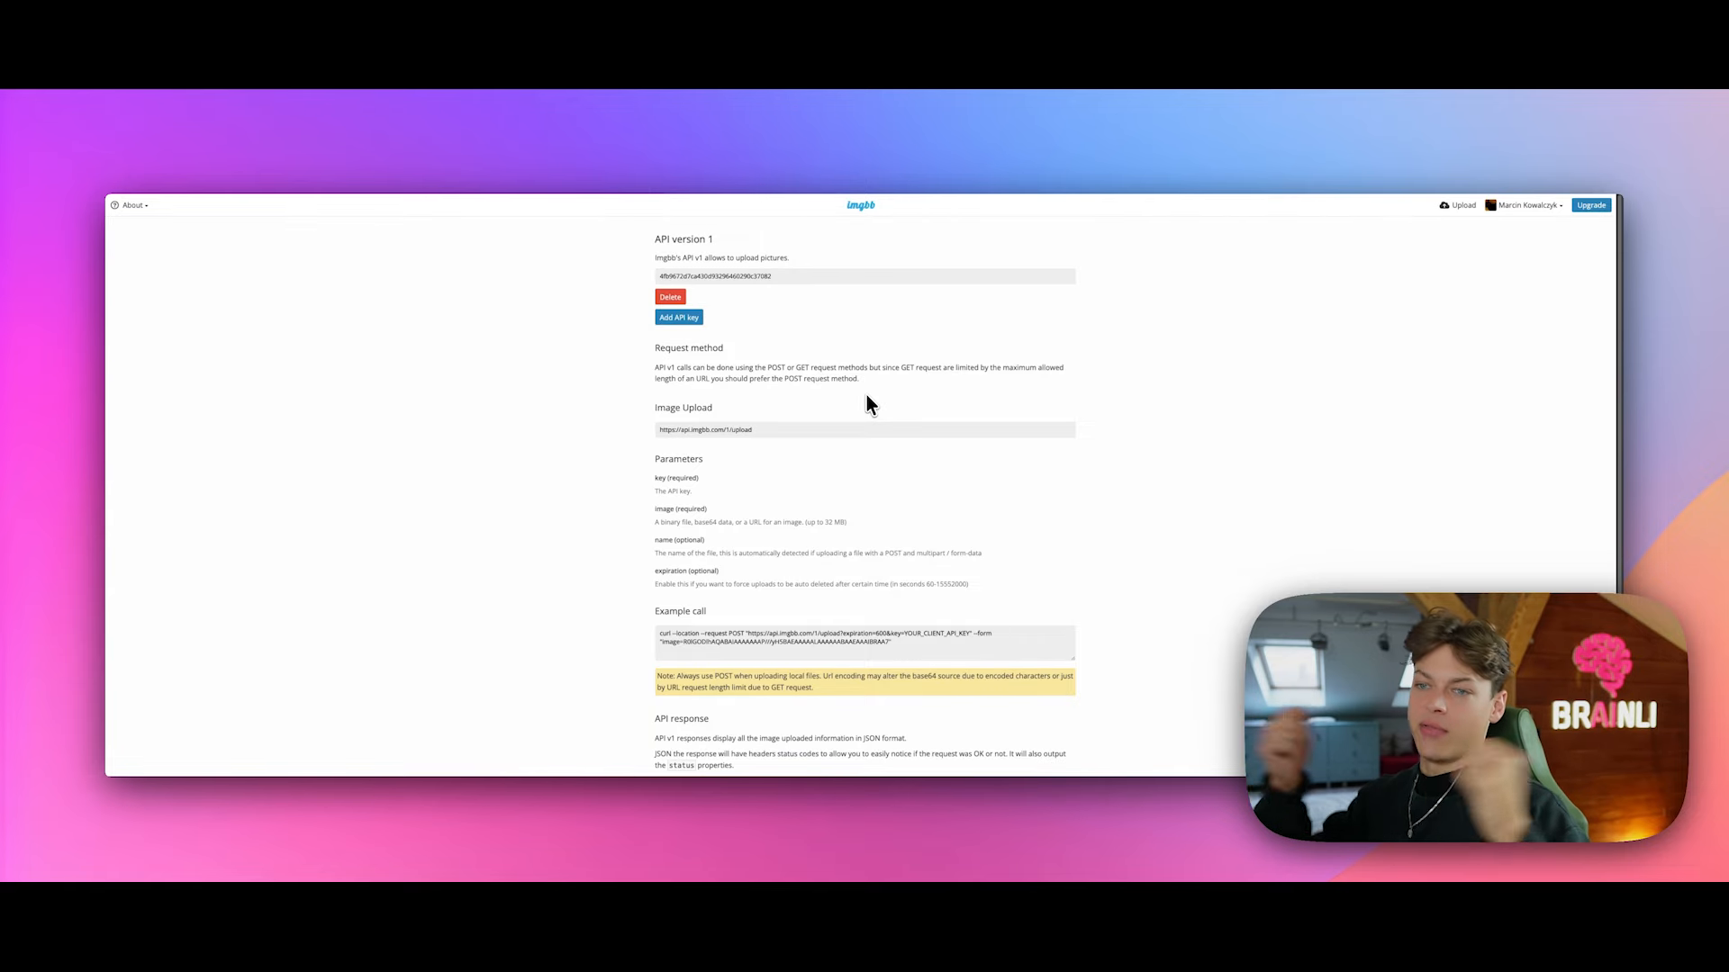
pyautogui.scroll(-3, 894, 382)
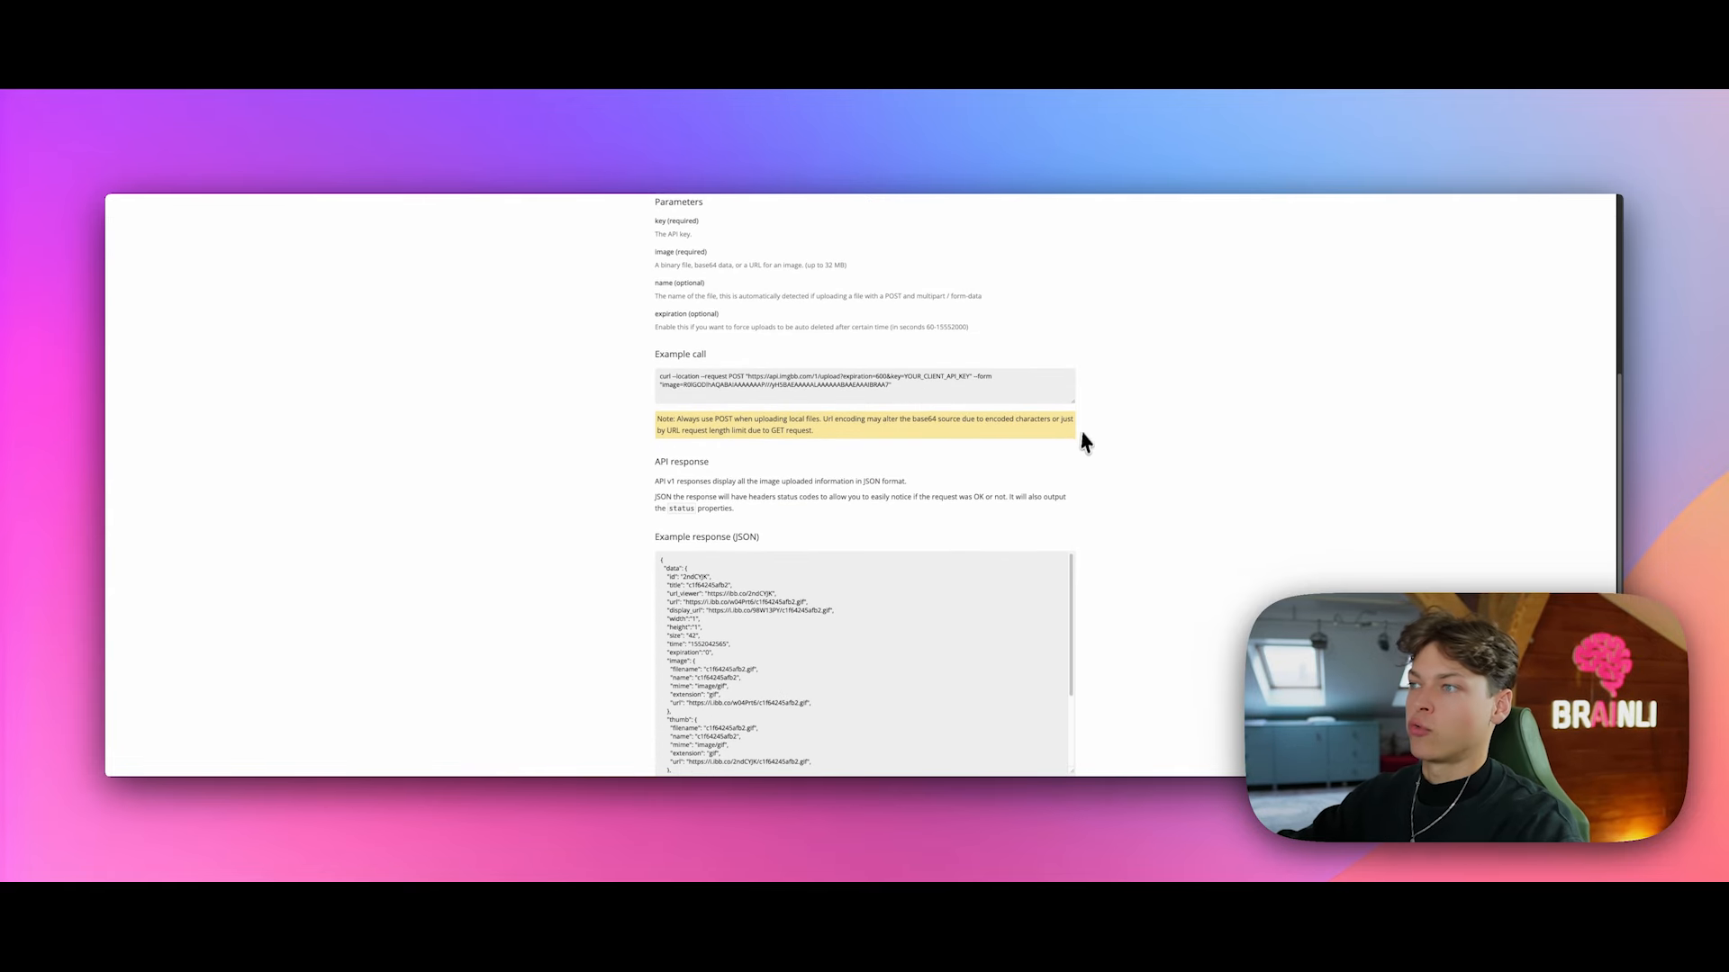
pyautogui.scroll(3, 1085, 441)
pyautogui.scroll(-3, 1111, 471)
pyautogui.scroll(3, 1116, 506)
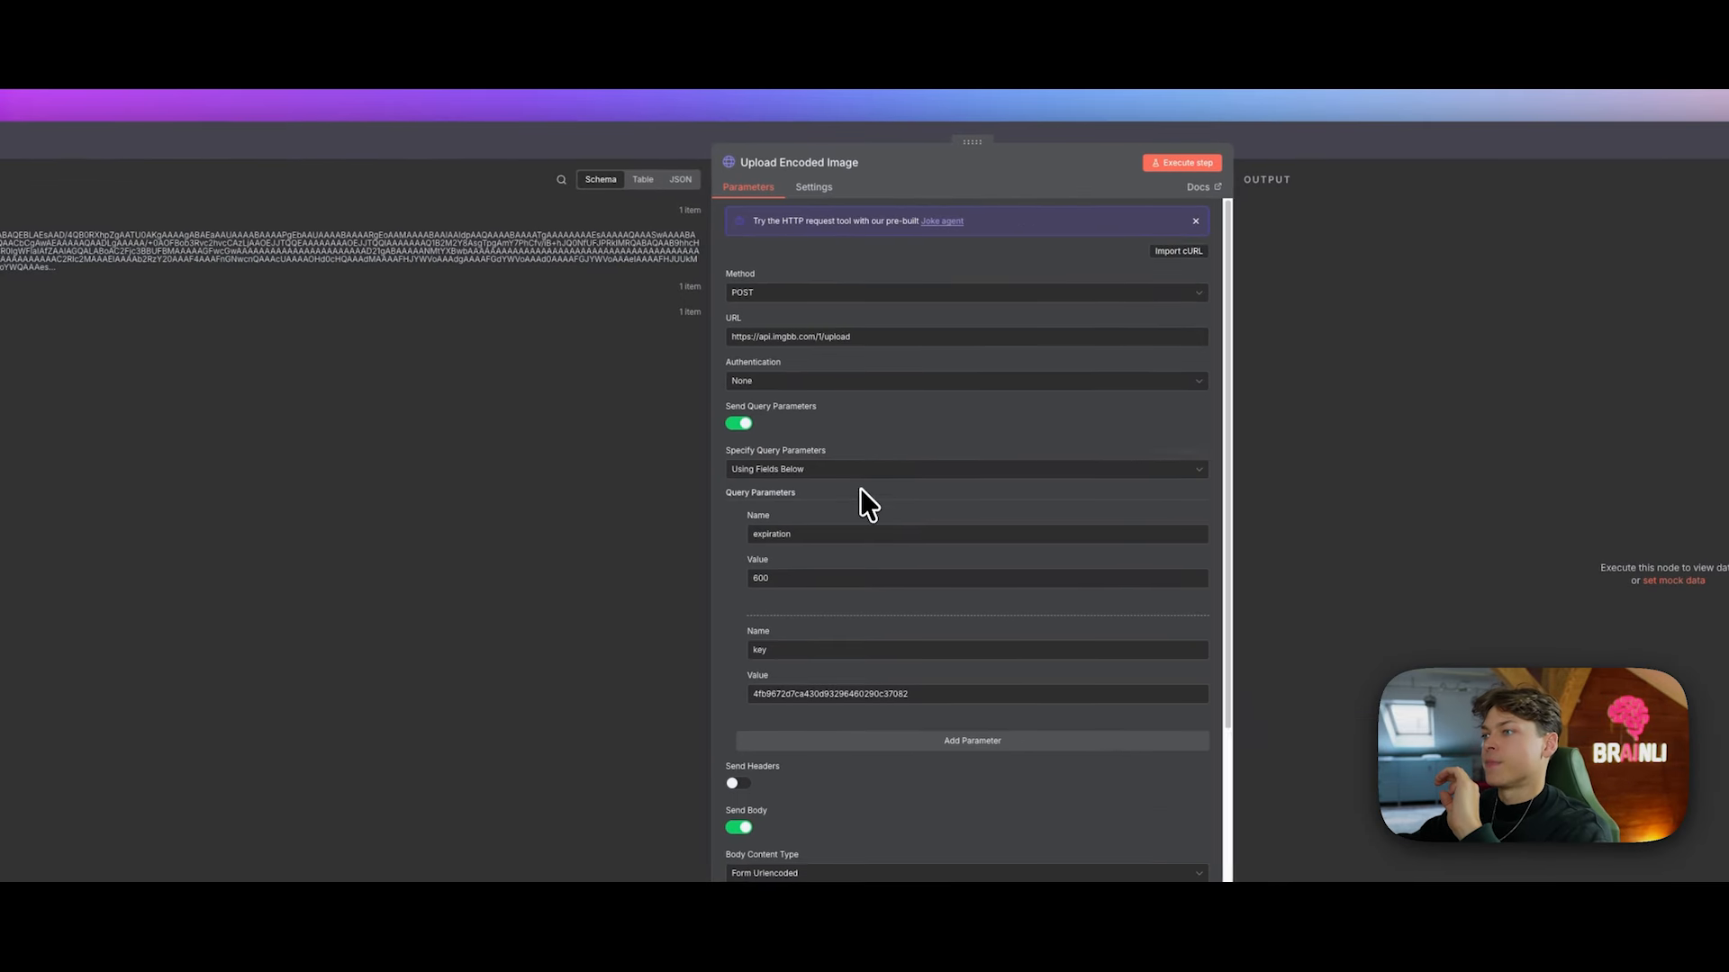
pyautogui.scroll(-1, 1136, 548)
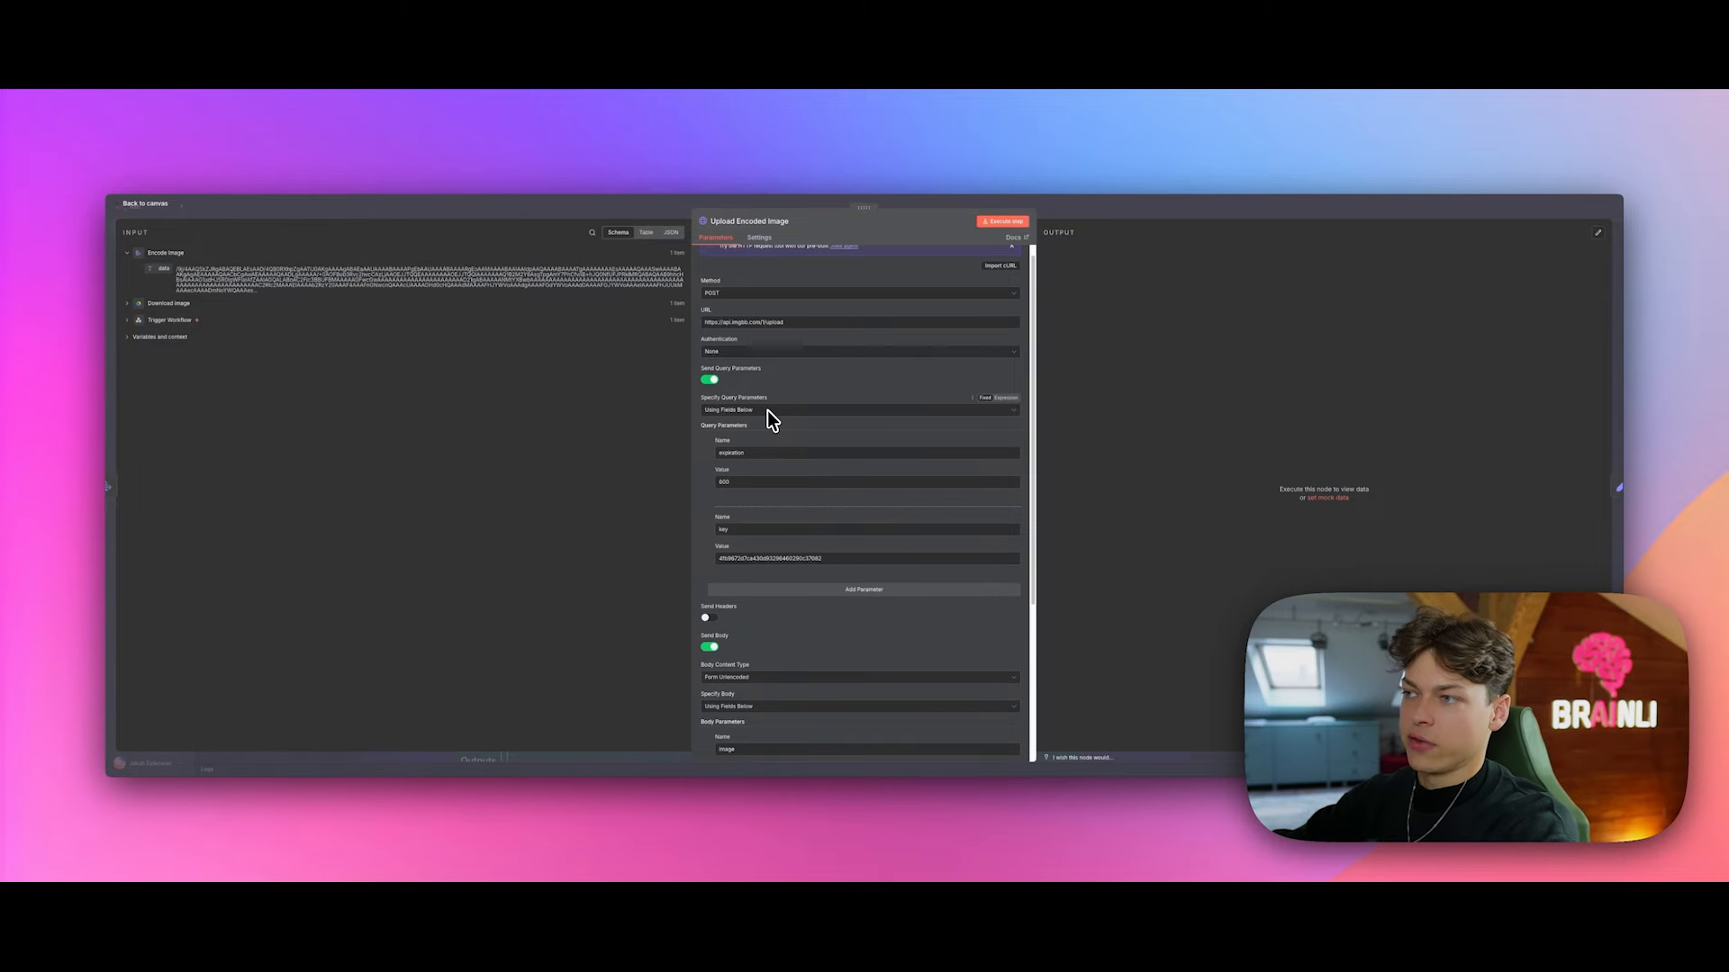
pyautogui.scroll(-1, 767, 410)
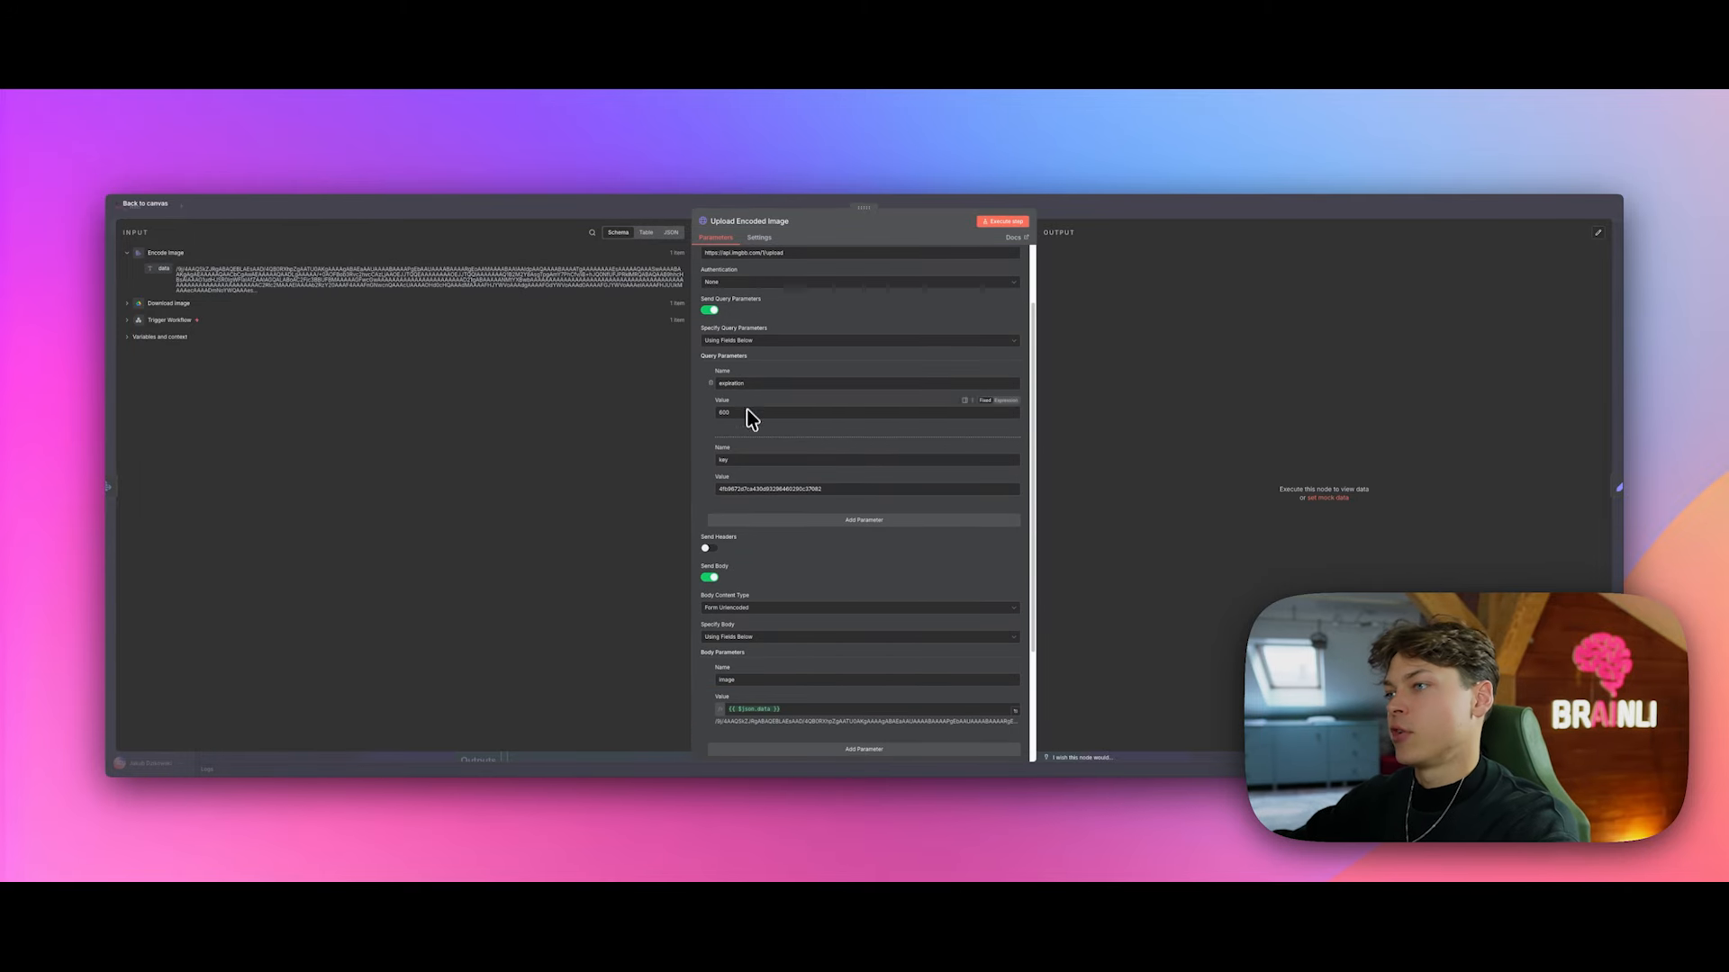
pyautogui.scroll(-1, 740, 416)
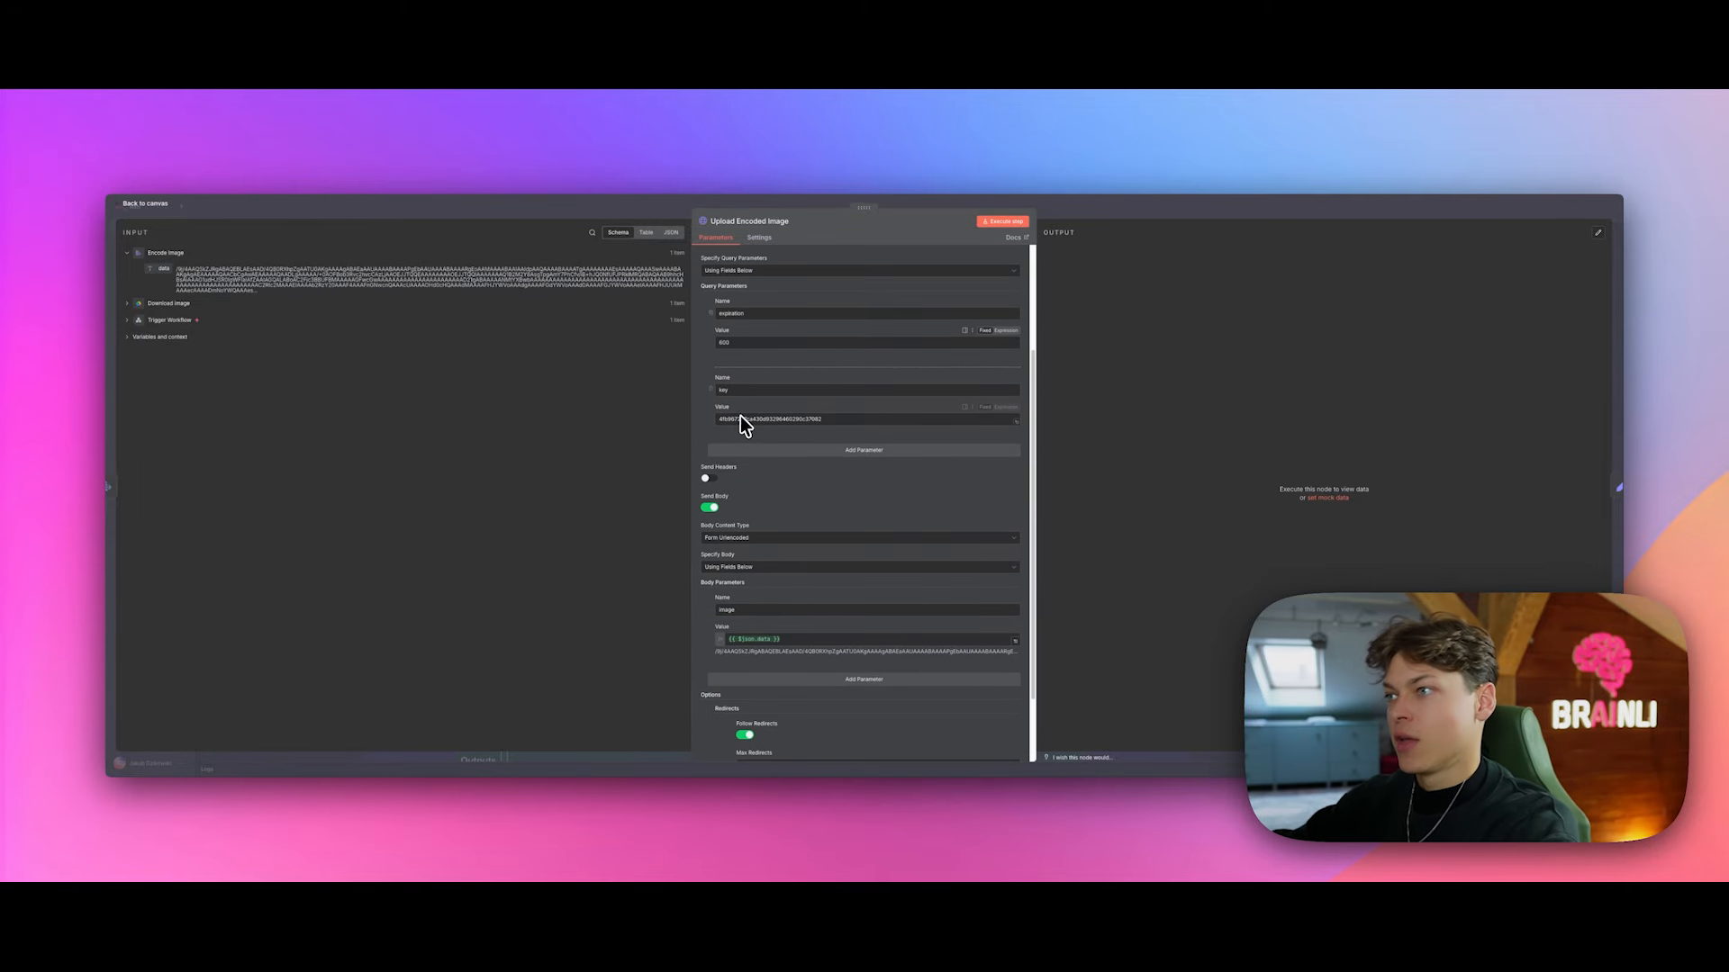
pyautogui.scroll(-1, 774, 421)
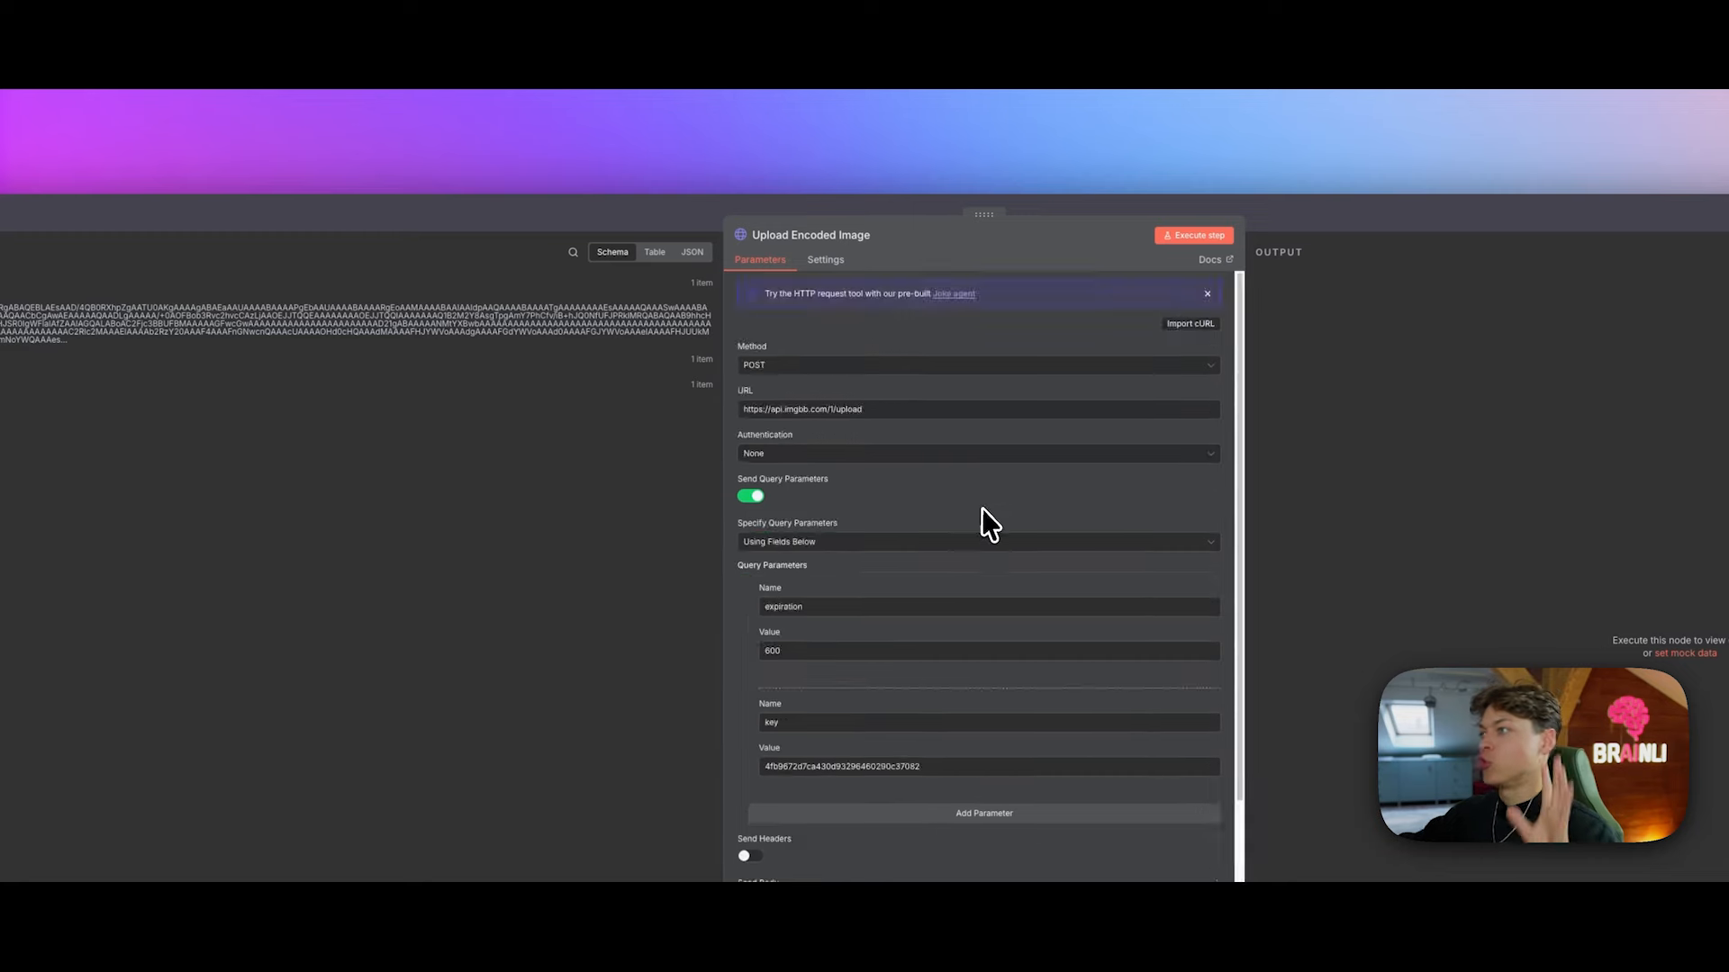
pyautogui.scroll(-4, 985, 509)
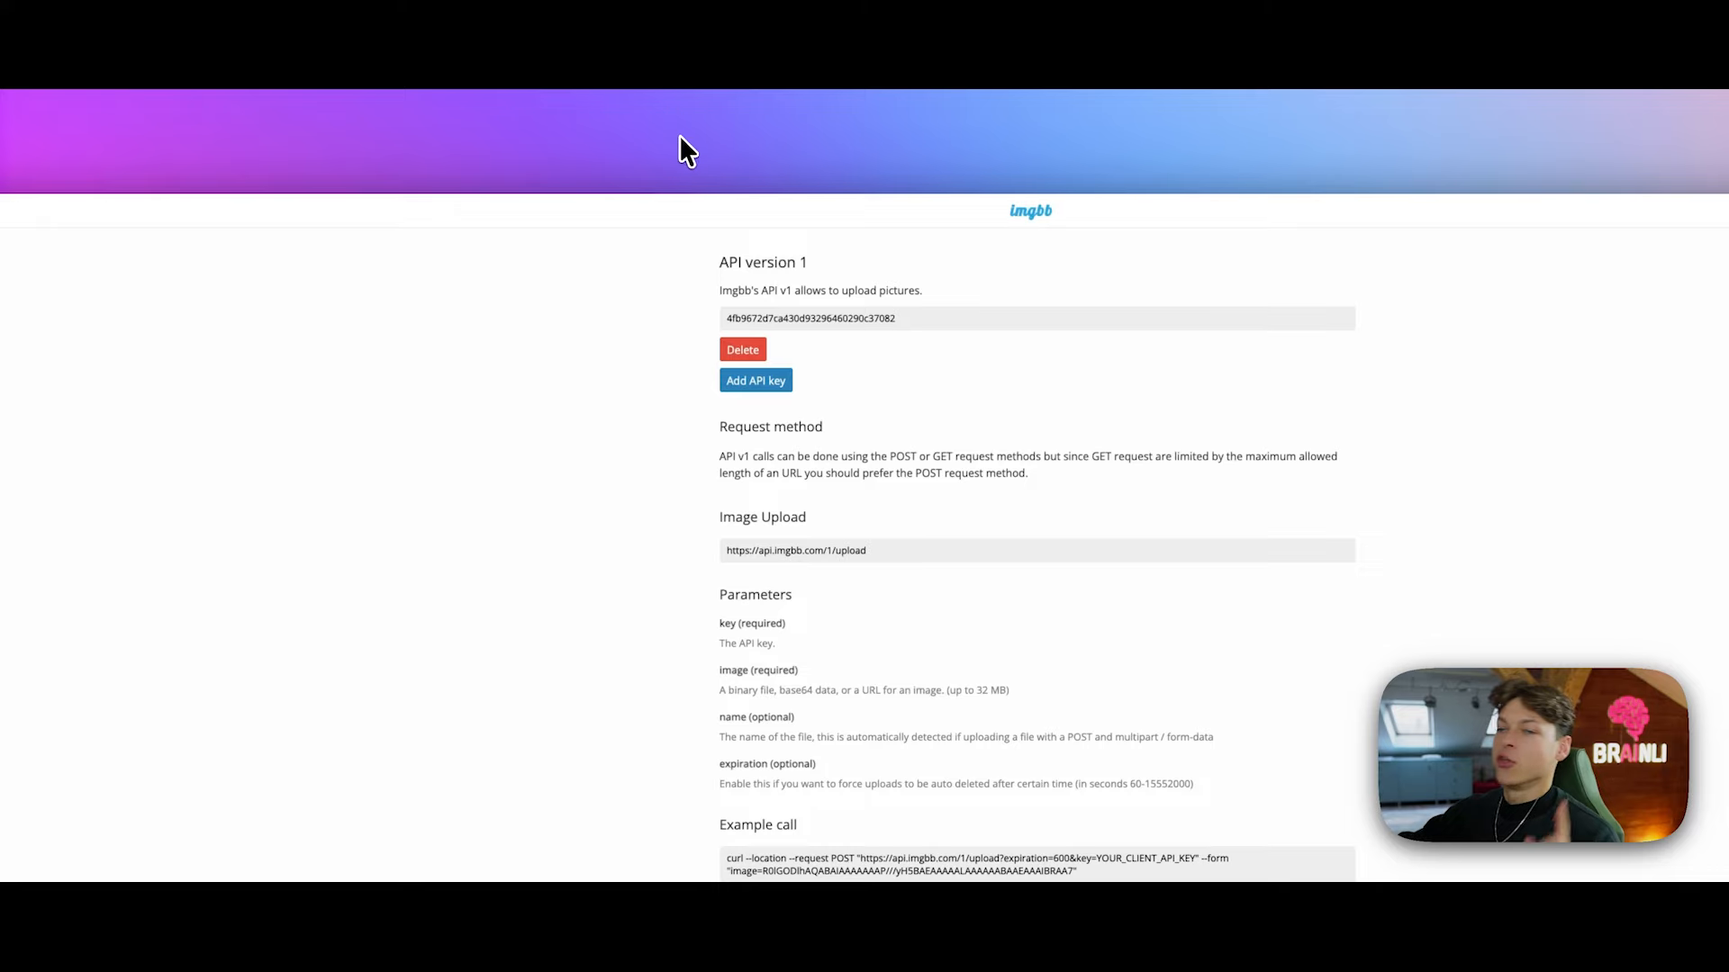
# Step: Select the example curl upload command in the imgbb API docs, then return to n8n
pyautogui.scroll(-5, 1034, 495)
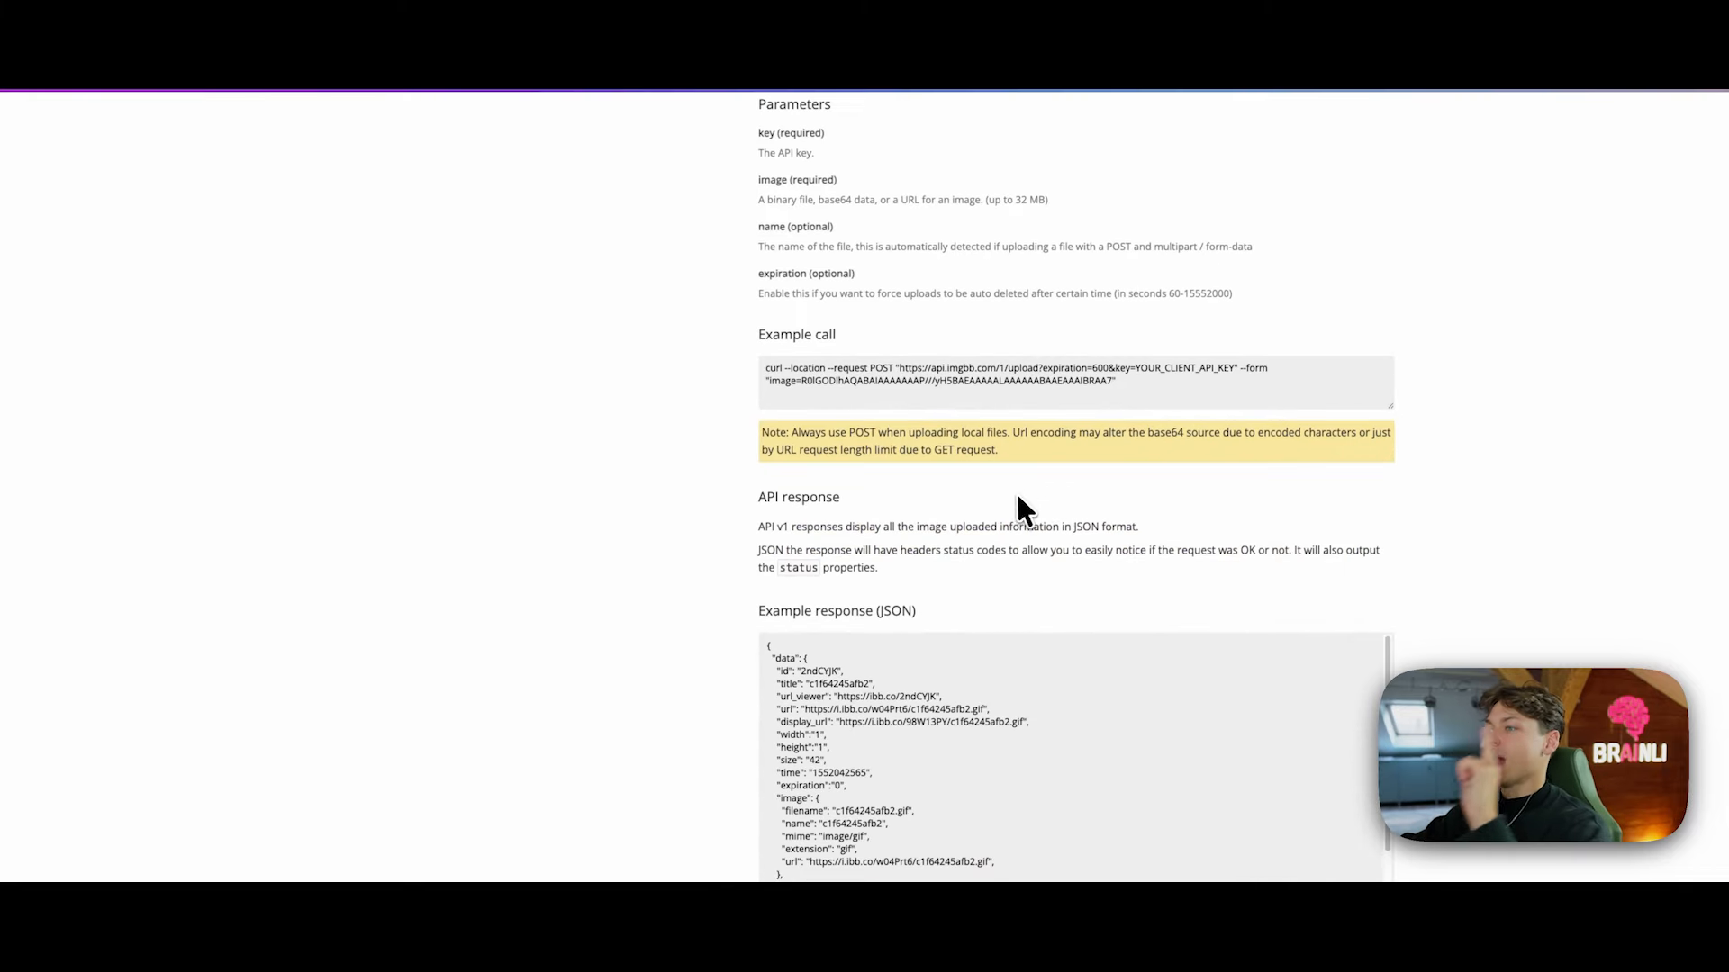
pyautogui.scroll(3, 1009, 495)
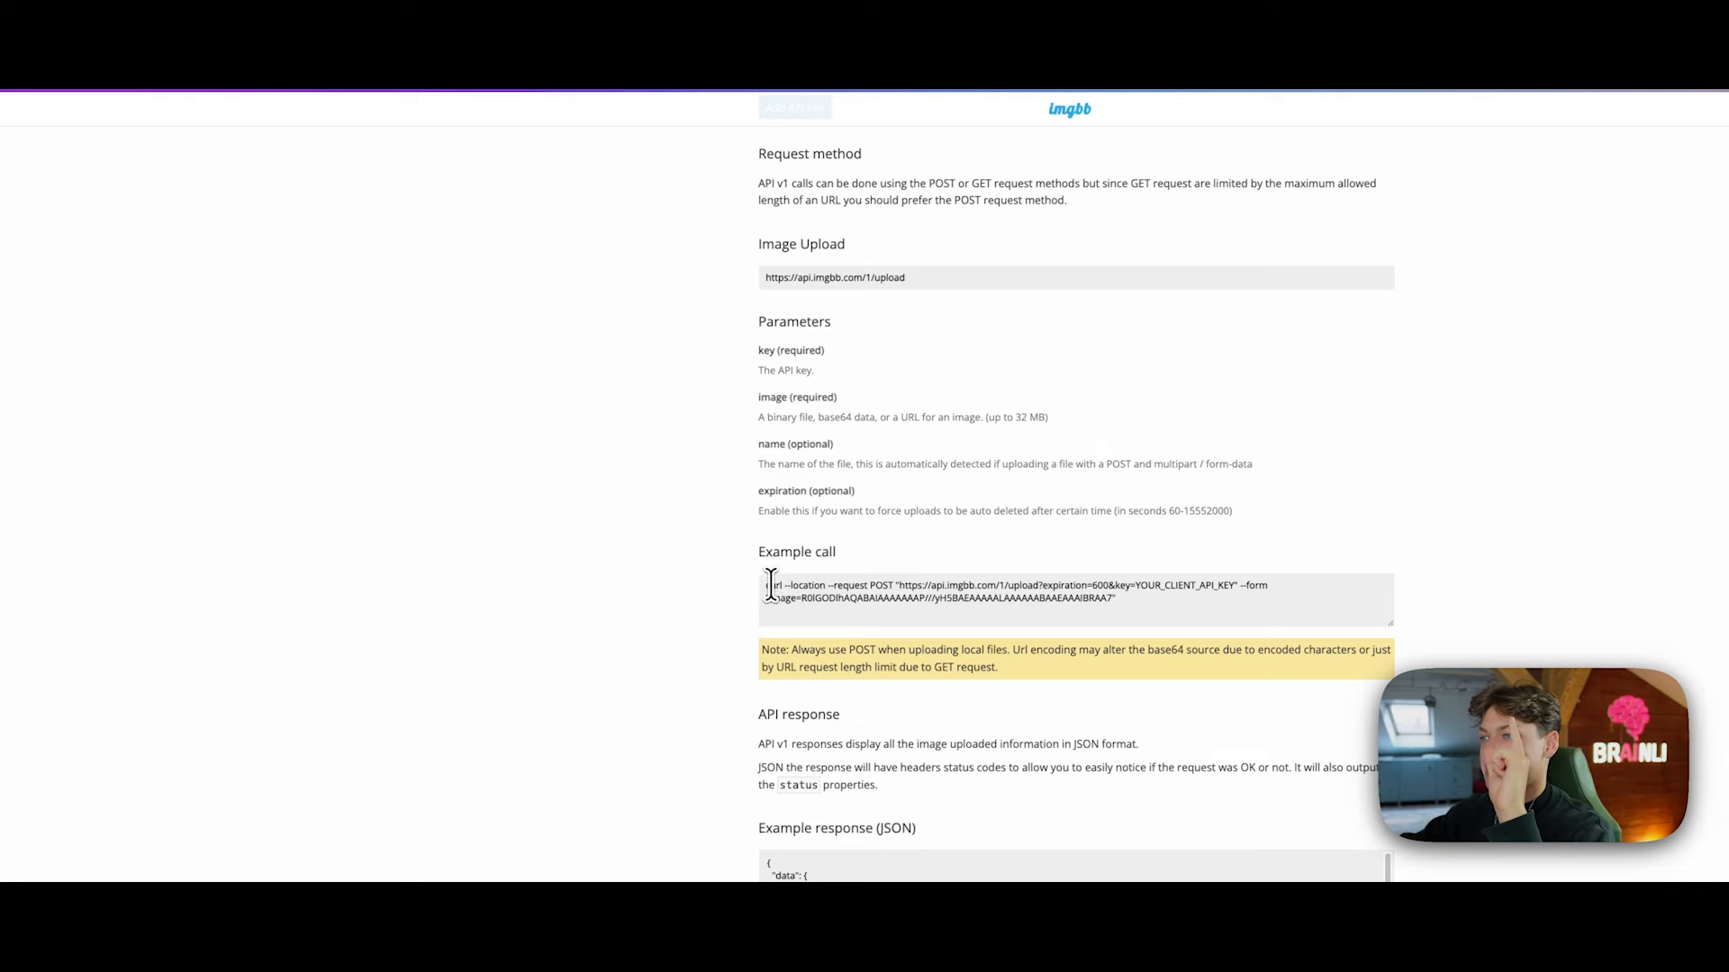
pyautogui.moveTo(768, 589); pyautogui.dragTo(1004, 615)
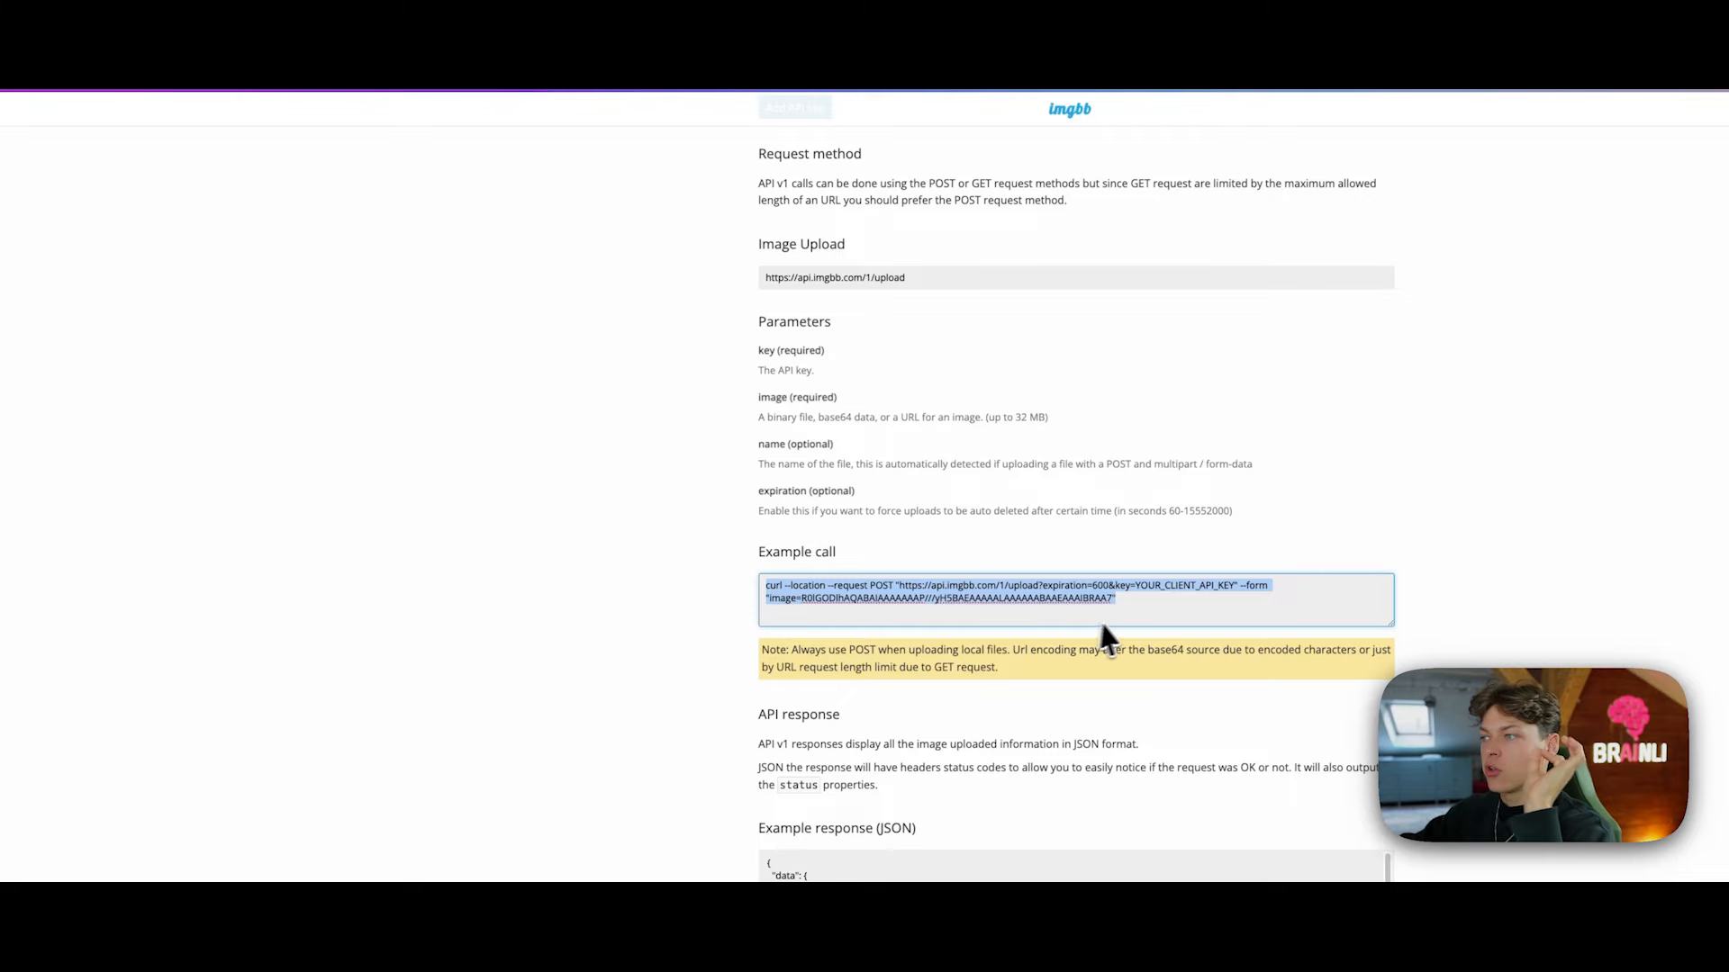
pyautogui.moveTo(1122, 613); pyautogui.dragTo(671, 583)
pyautogui.click(667, 583)
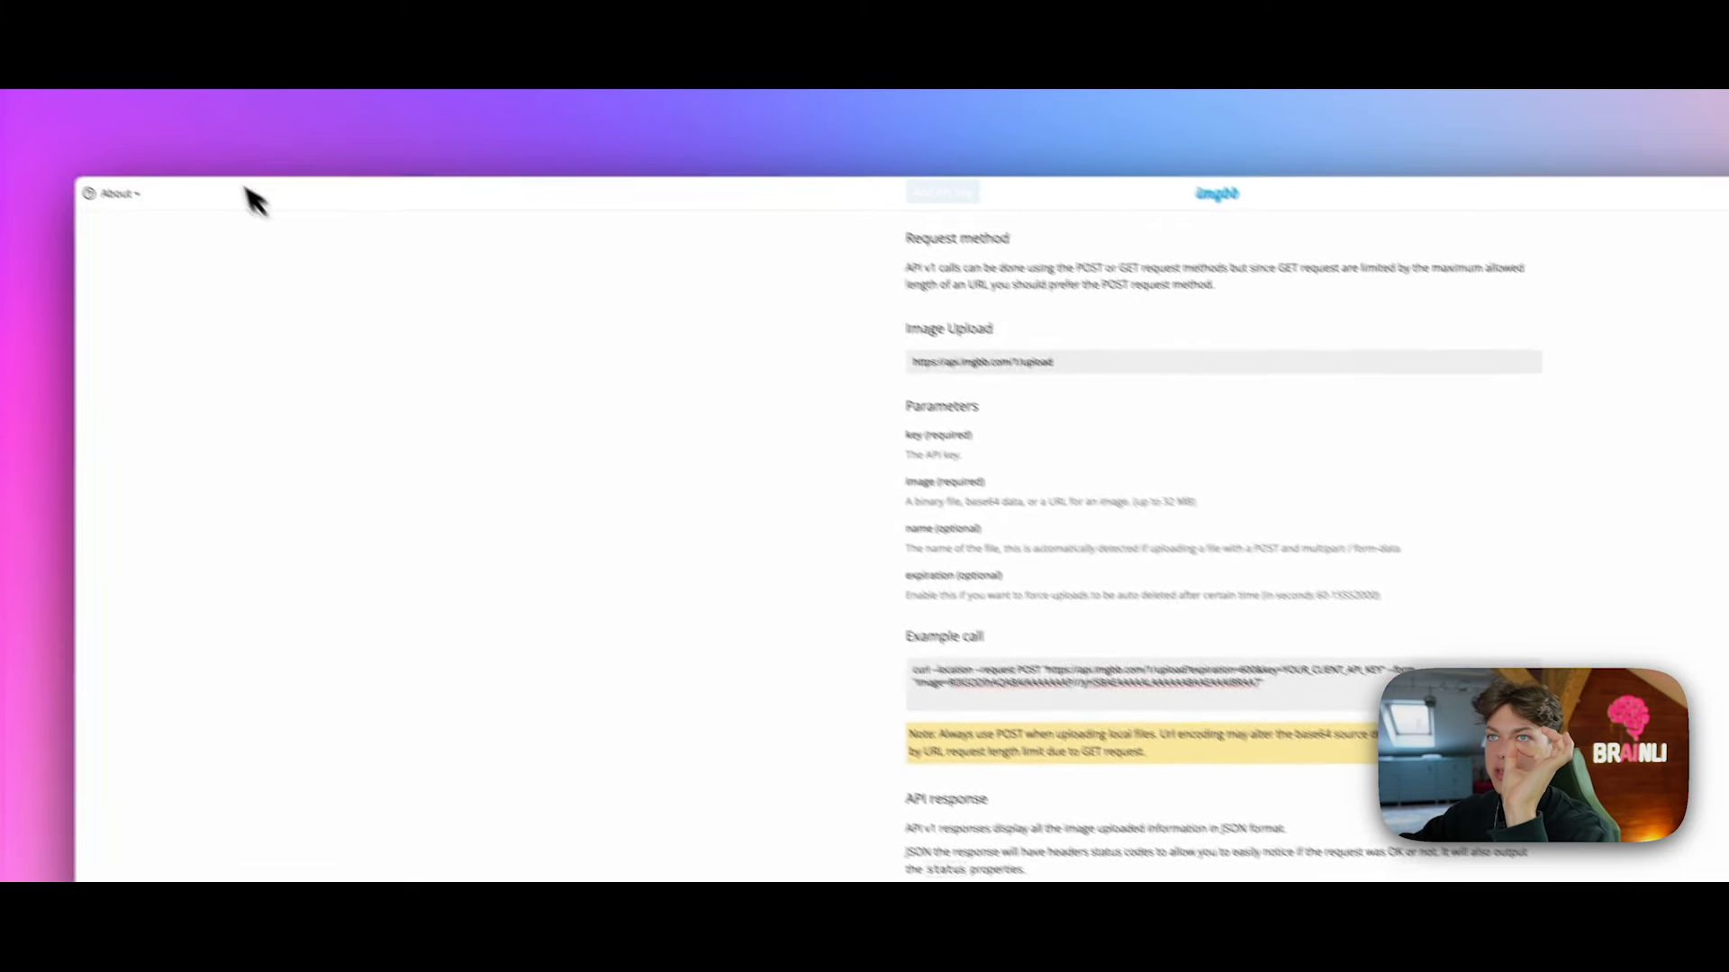
pyautogui.click(227, 137)
pyautogui.scroll(5, 1193, 516)
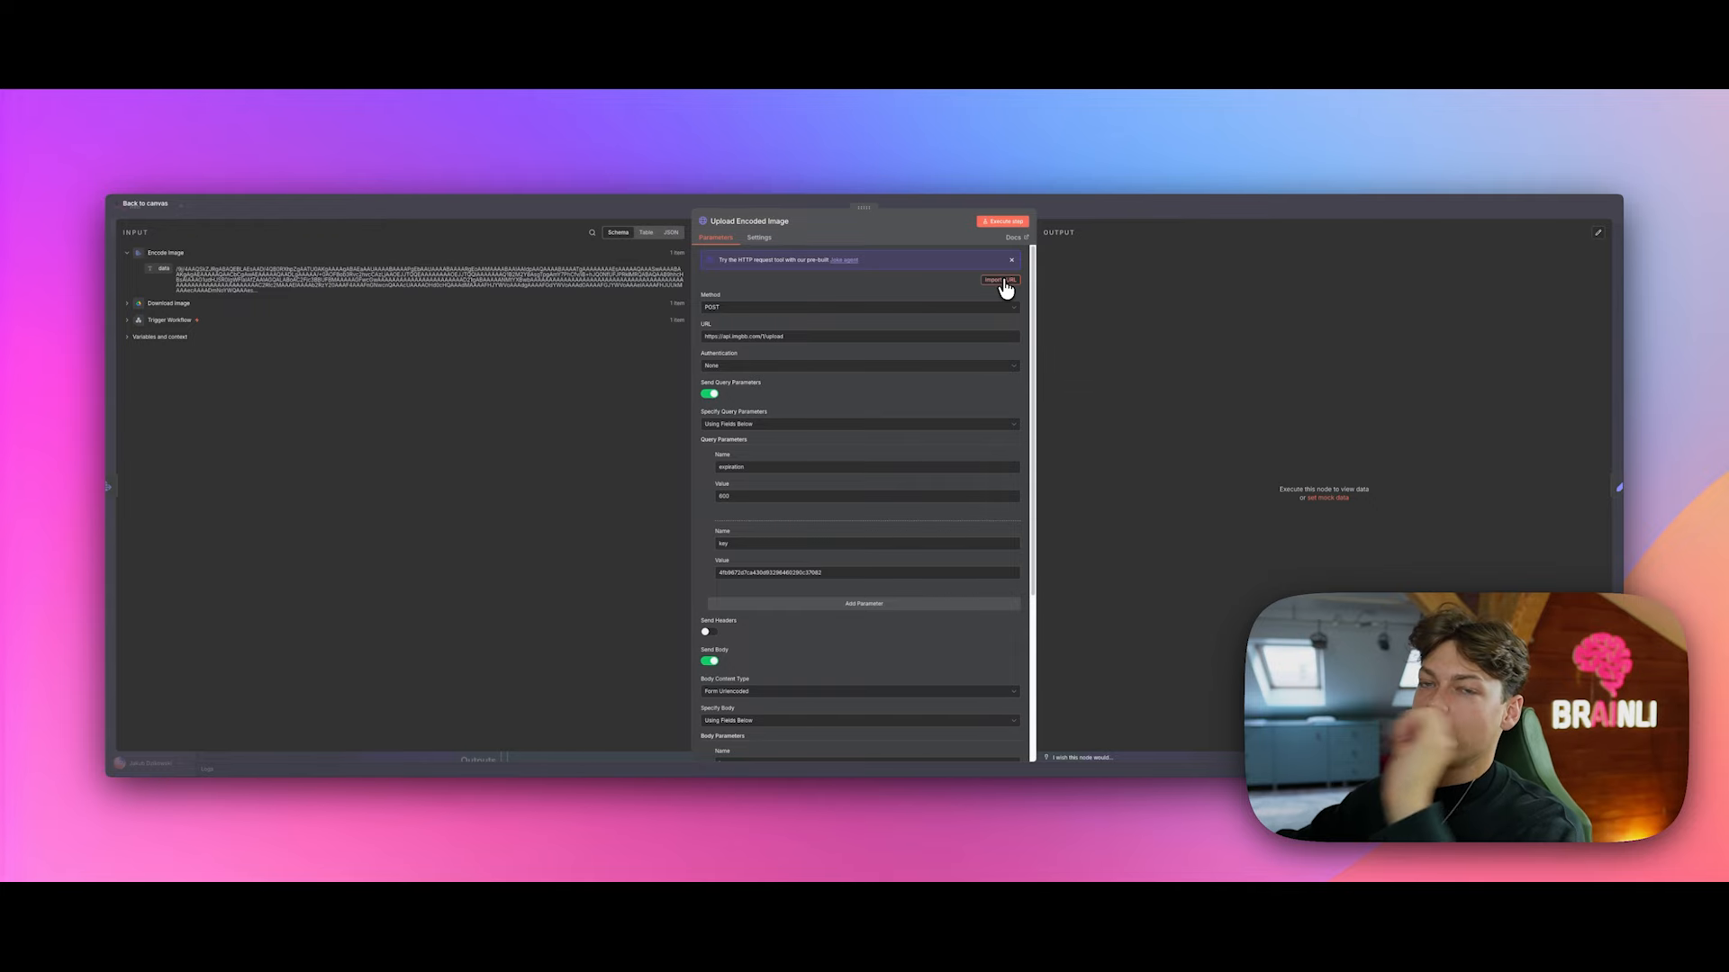
# Step: Open the curl import dialog and close it without importing
pyautogui.click(1003, 282)
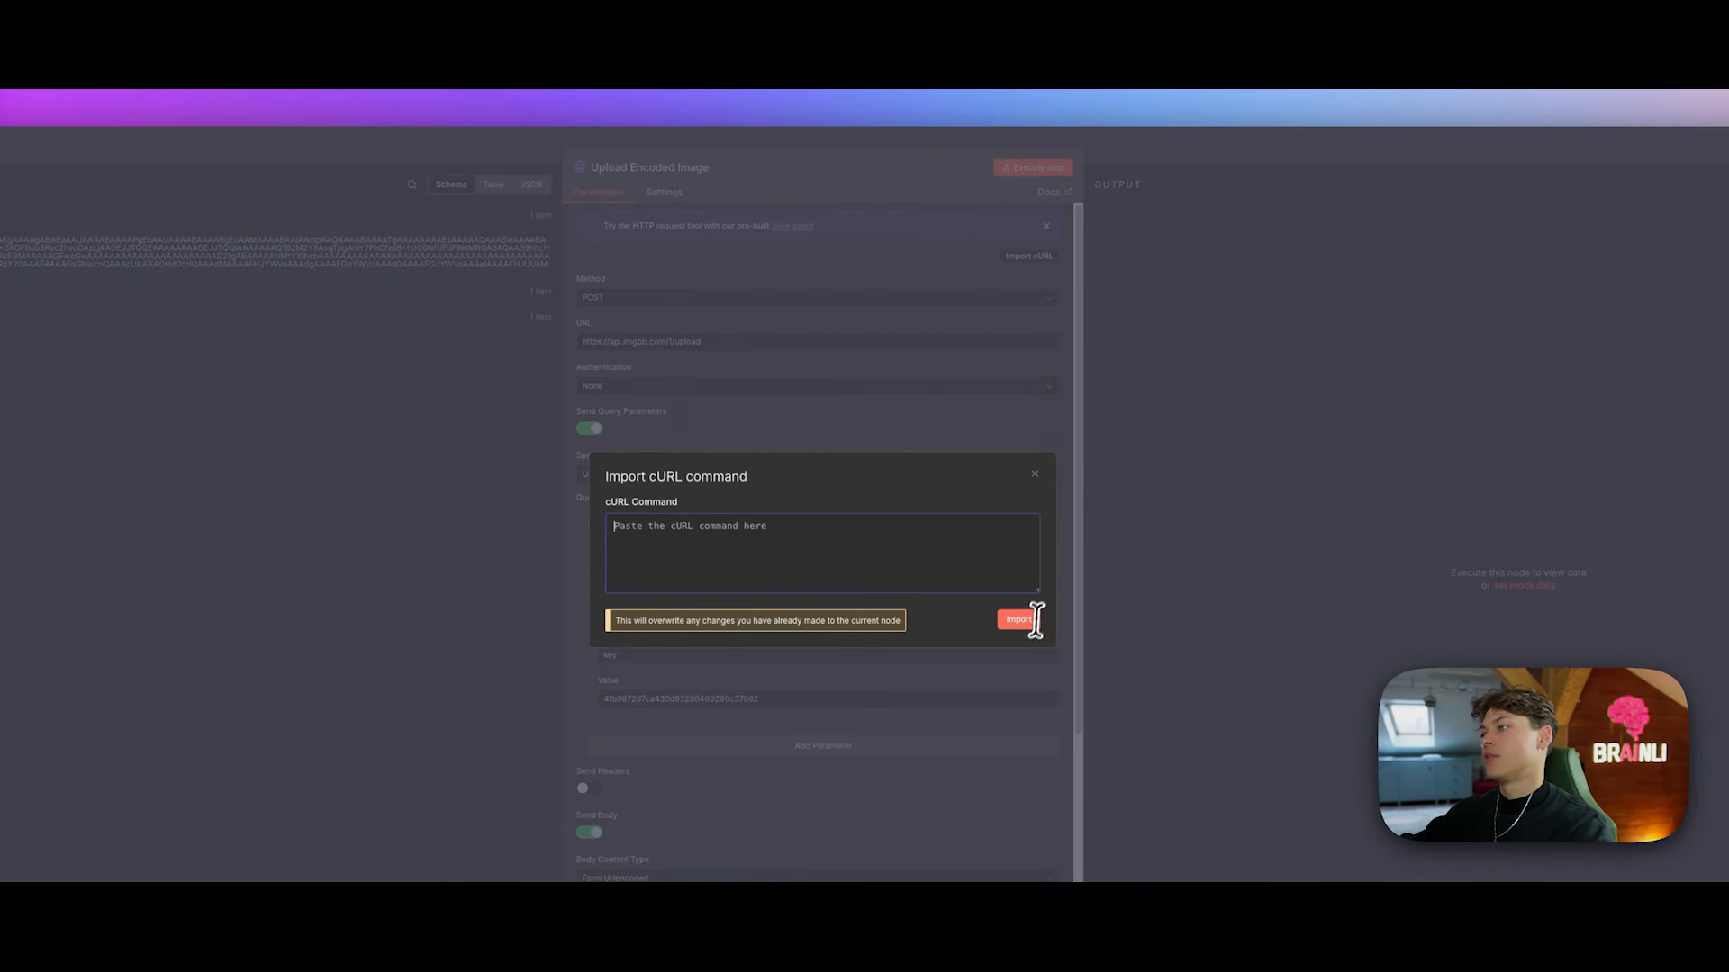
pyautogui.click(1033, 475)
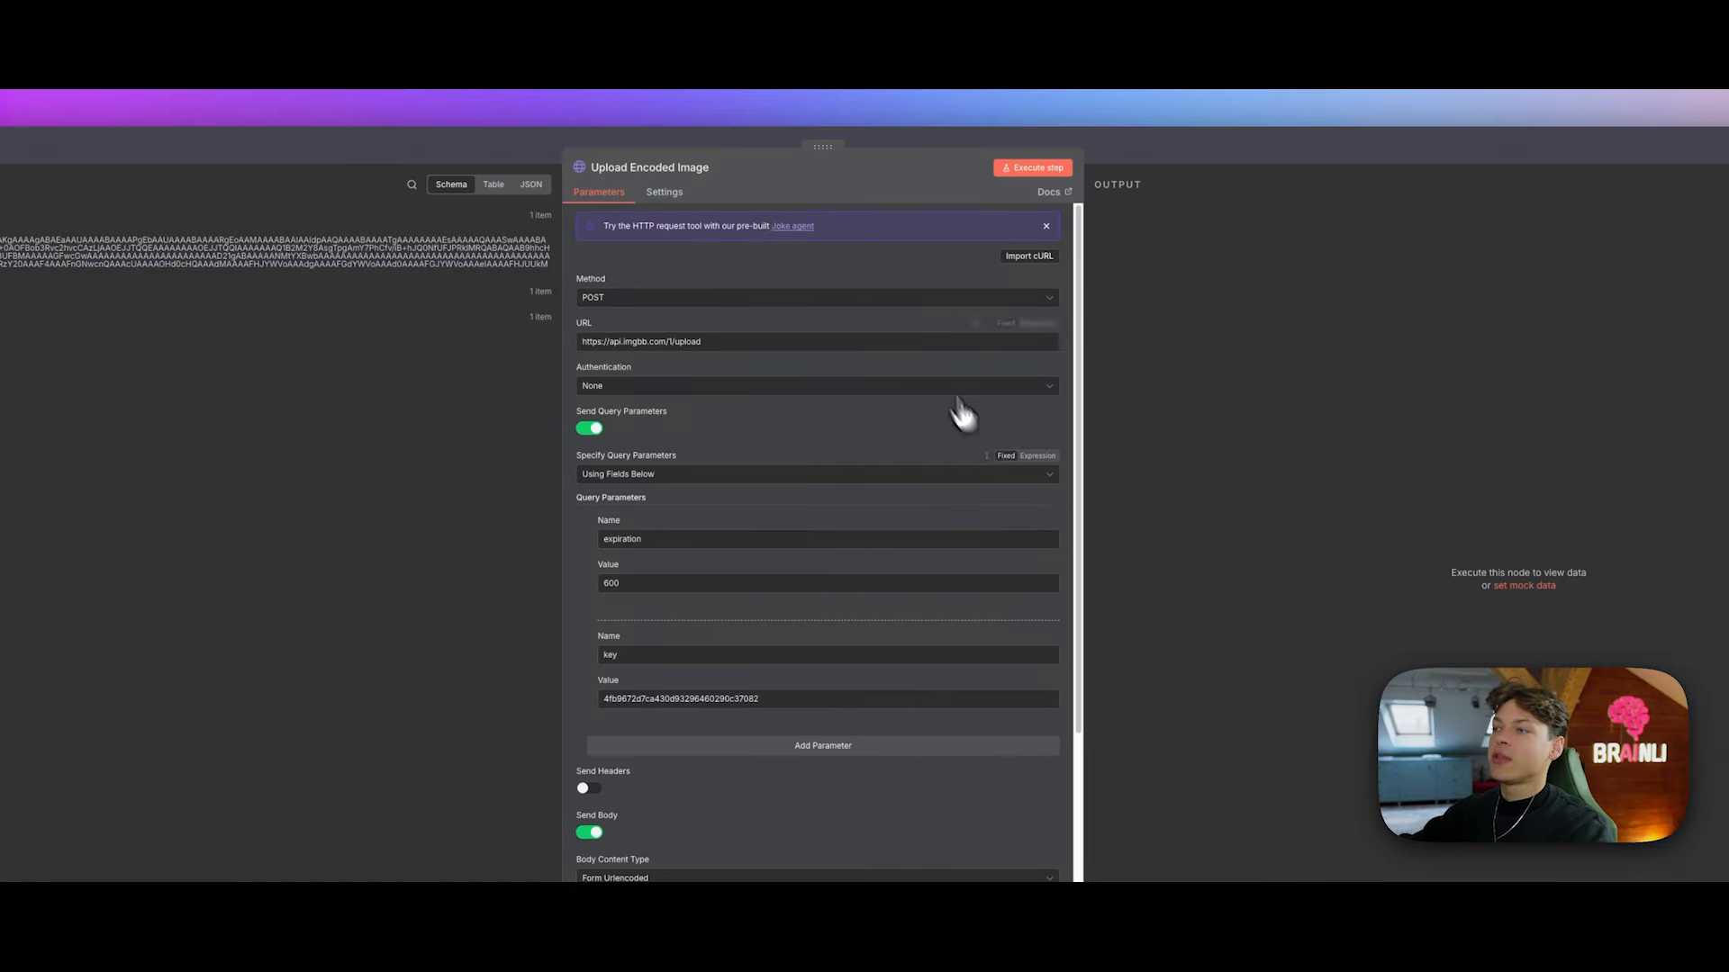
pyautogui.scroll(-4, 910, 324)
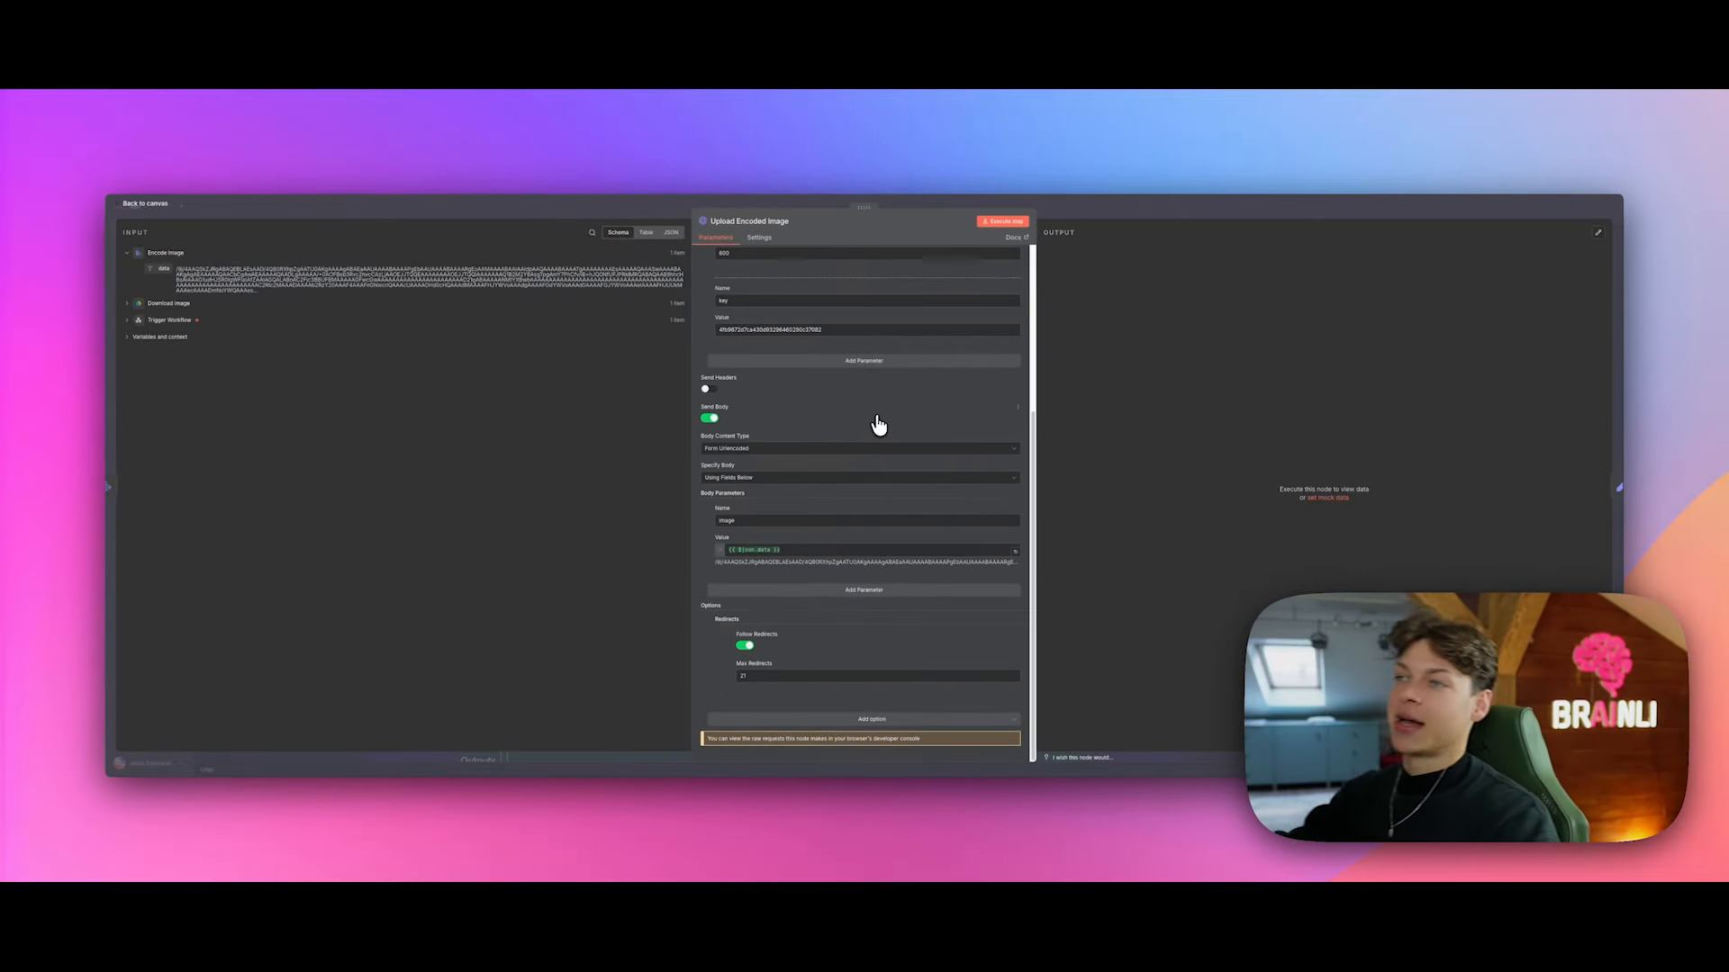
pyautogui.scroll(3, 858, 522)
pyautogui.scroll(-3, 858, 545)
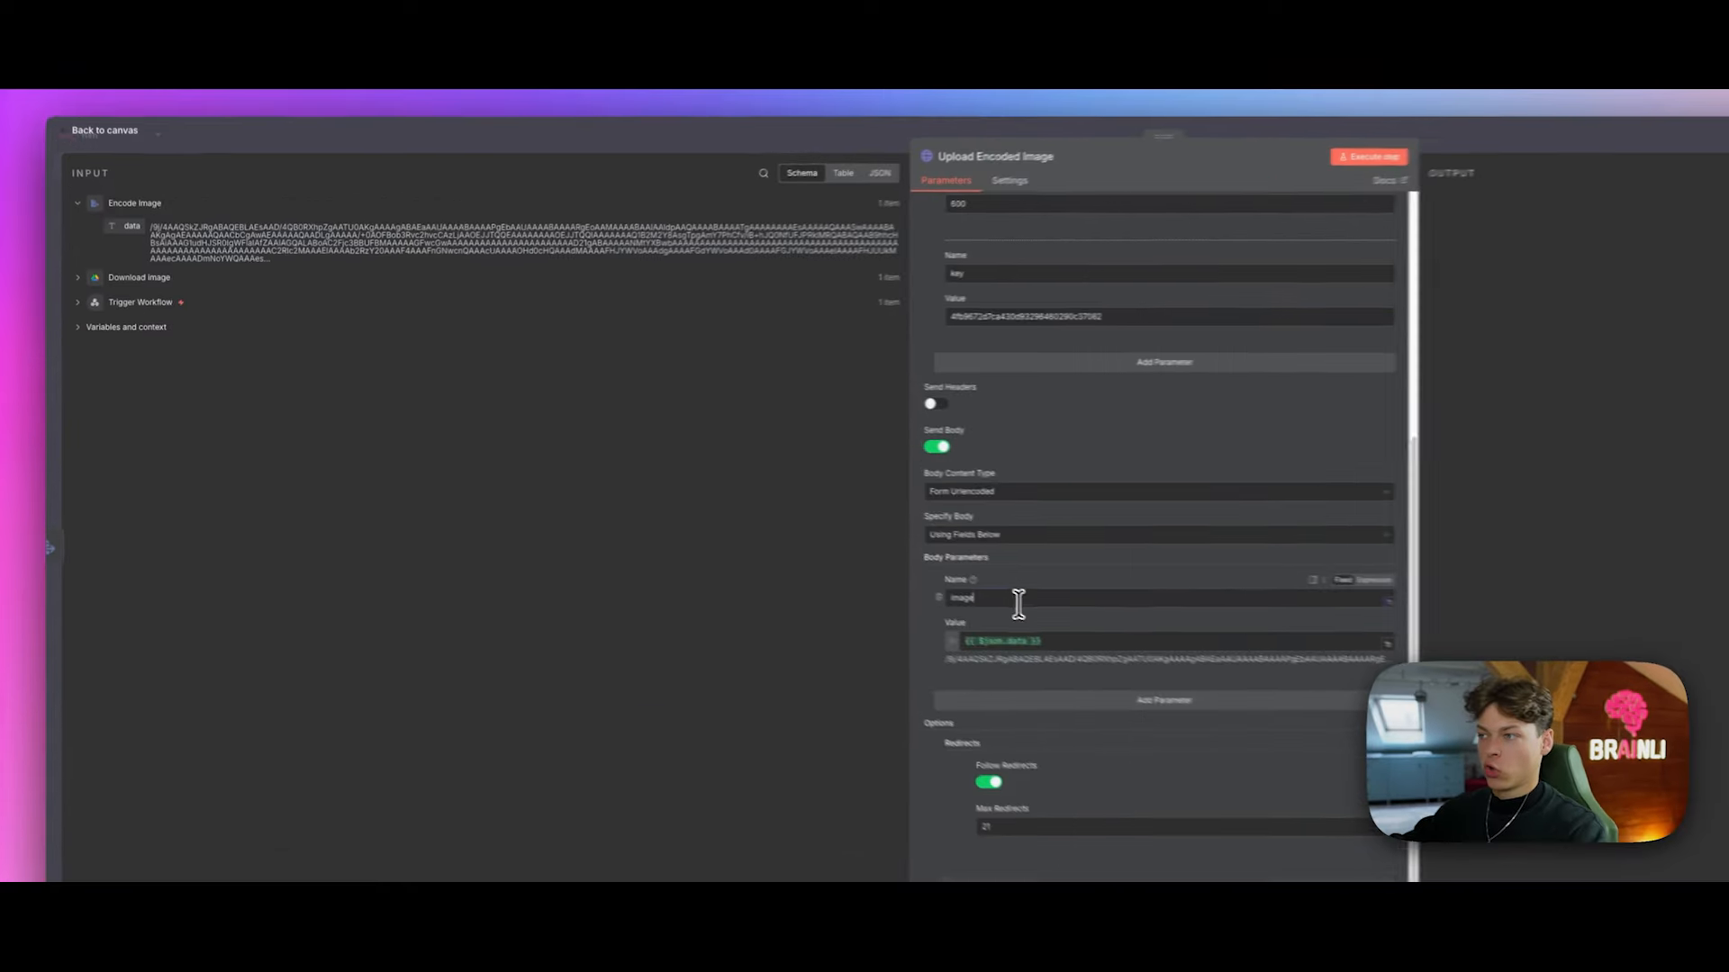
# Step: Map the encoded data into the image body parameter and run the upload step
pyautogui.click(765, 522)
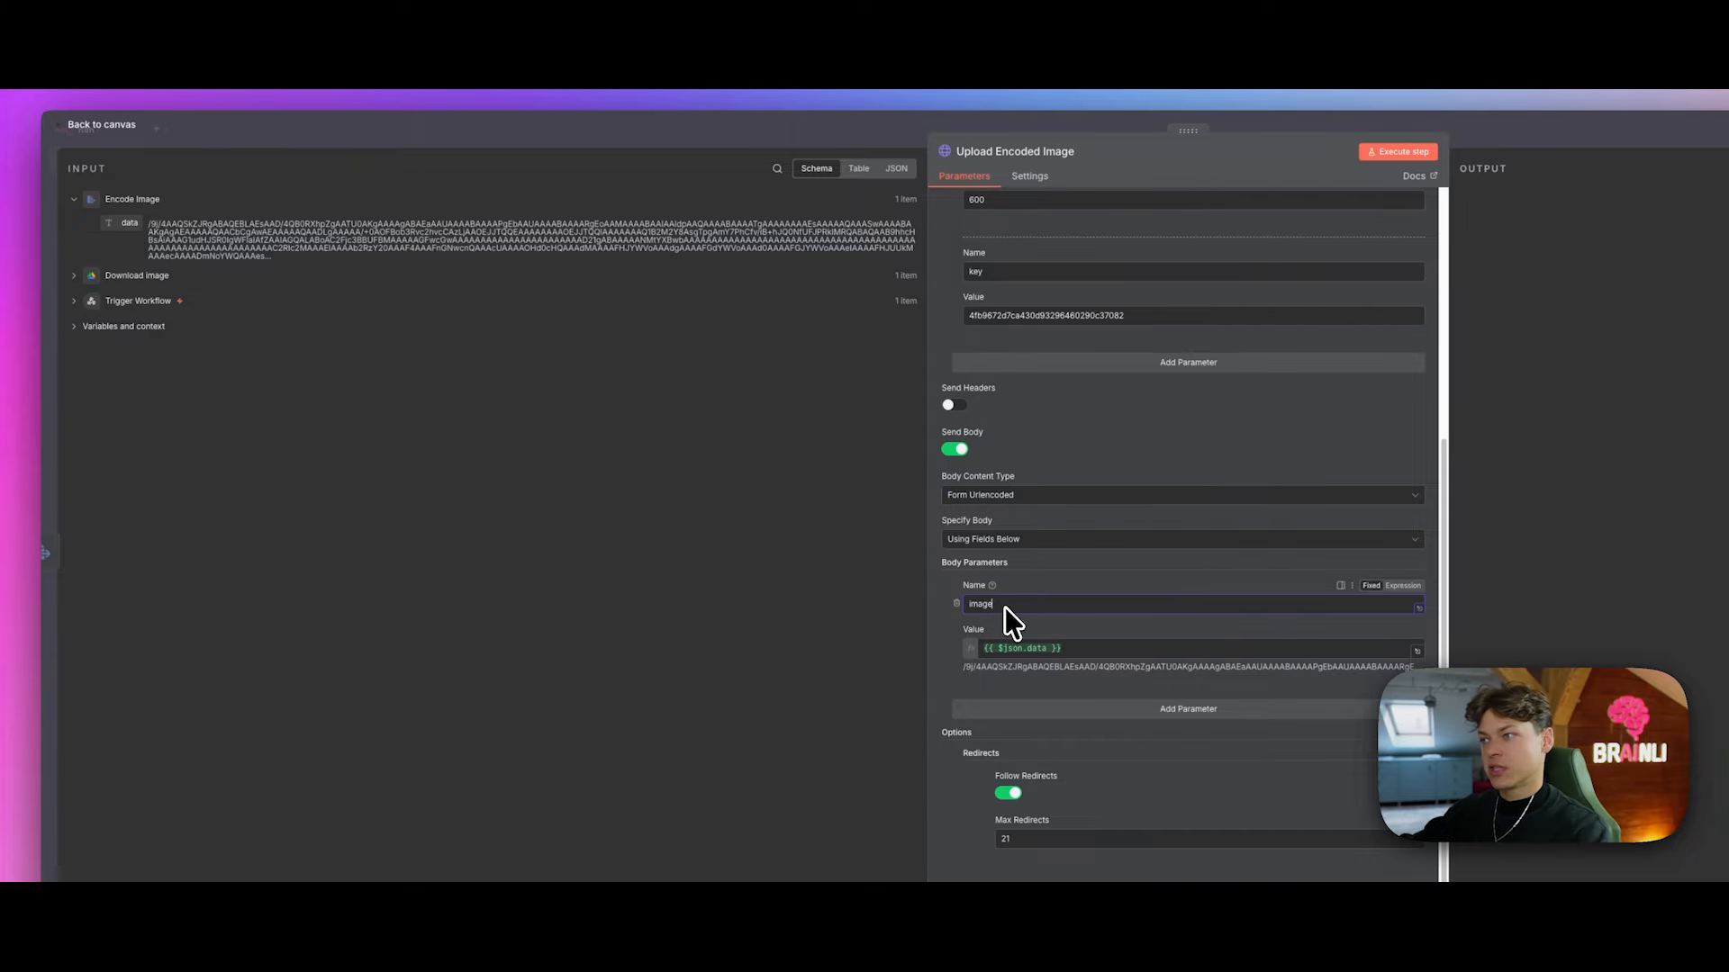
pyautogui.click(1073, 648)
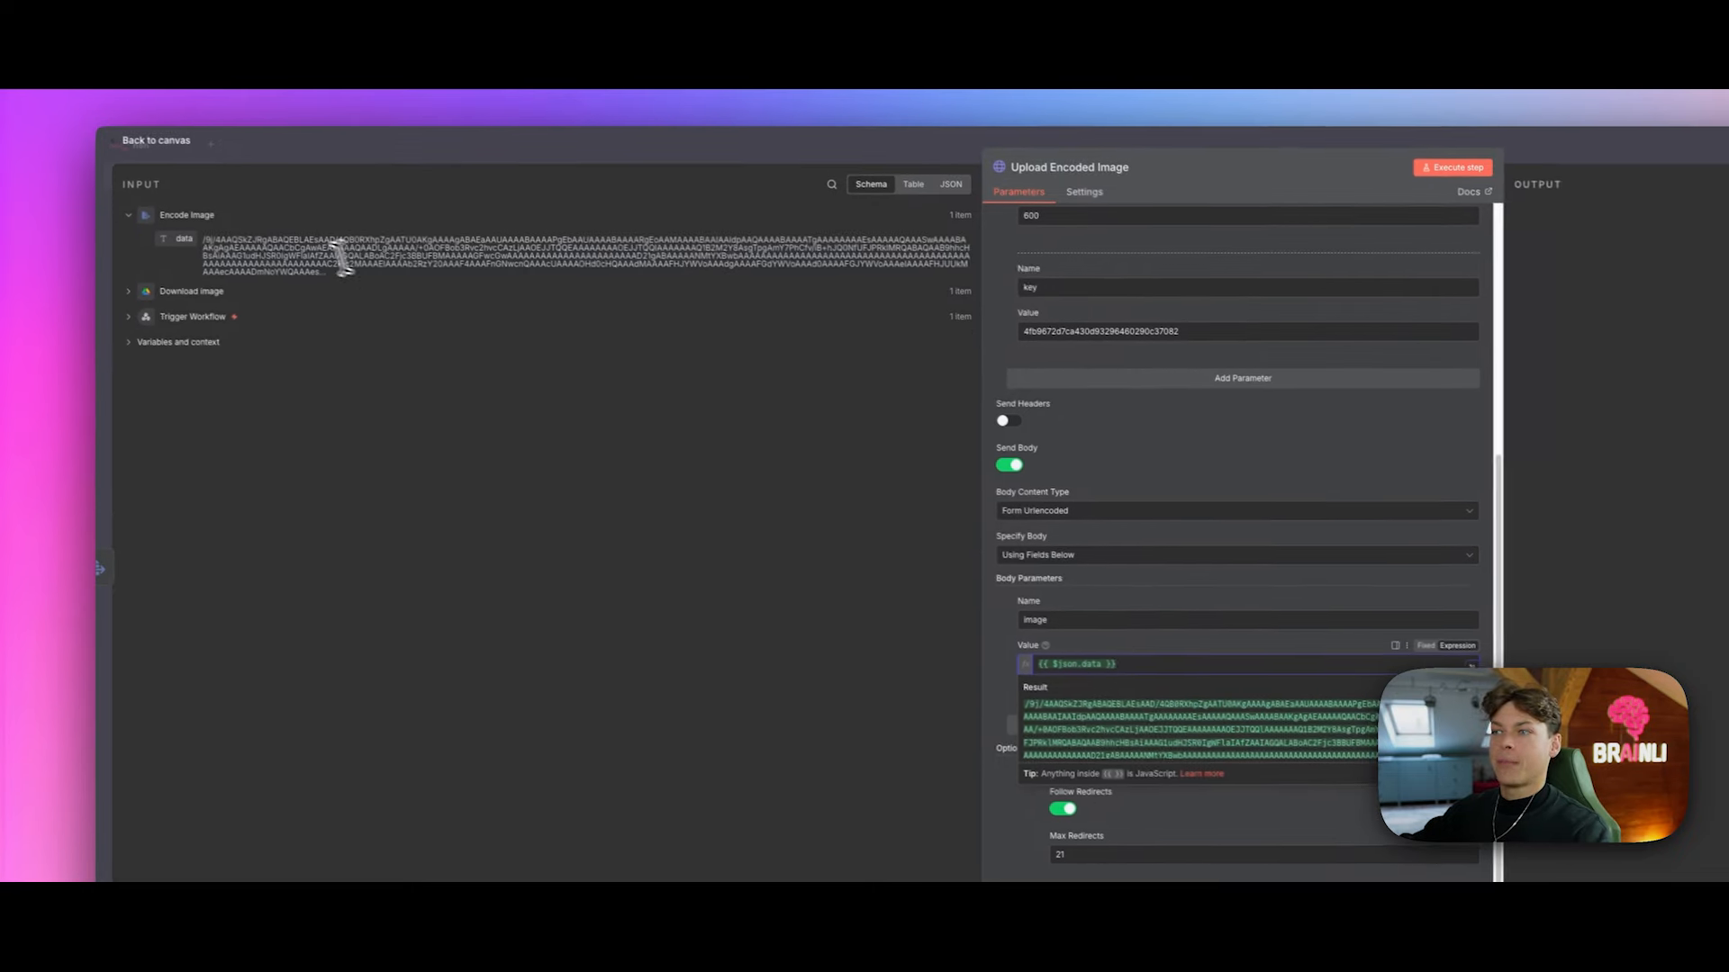
pyautogui.click(753, 668)
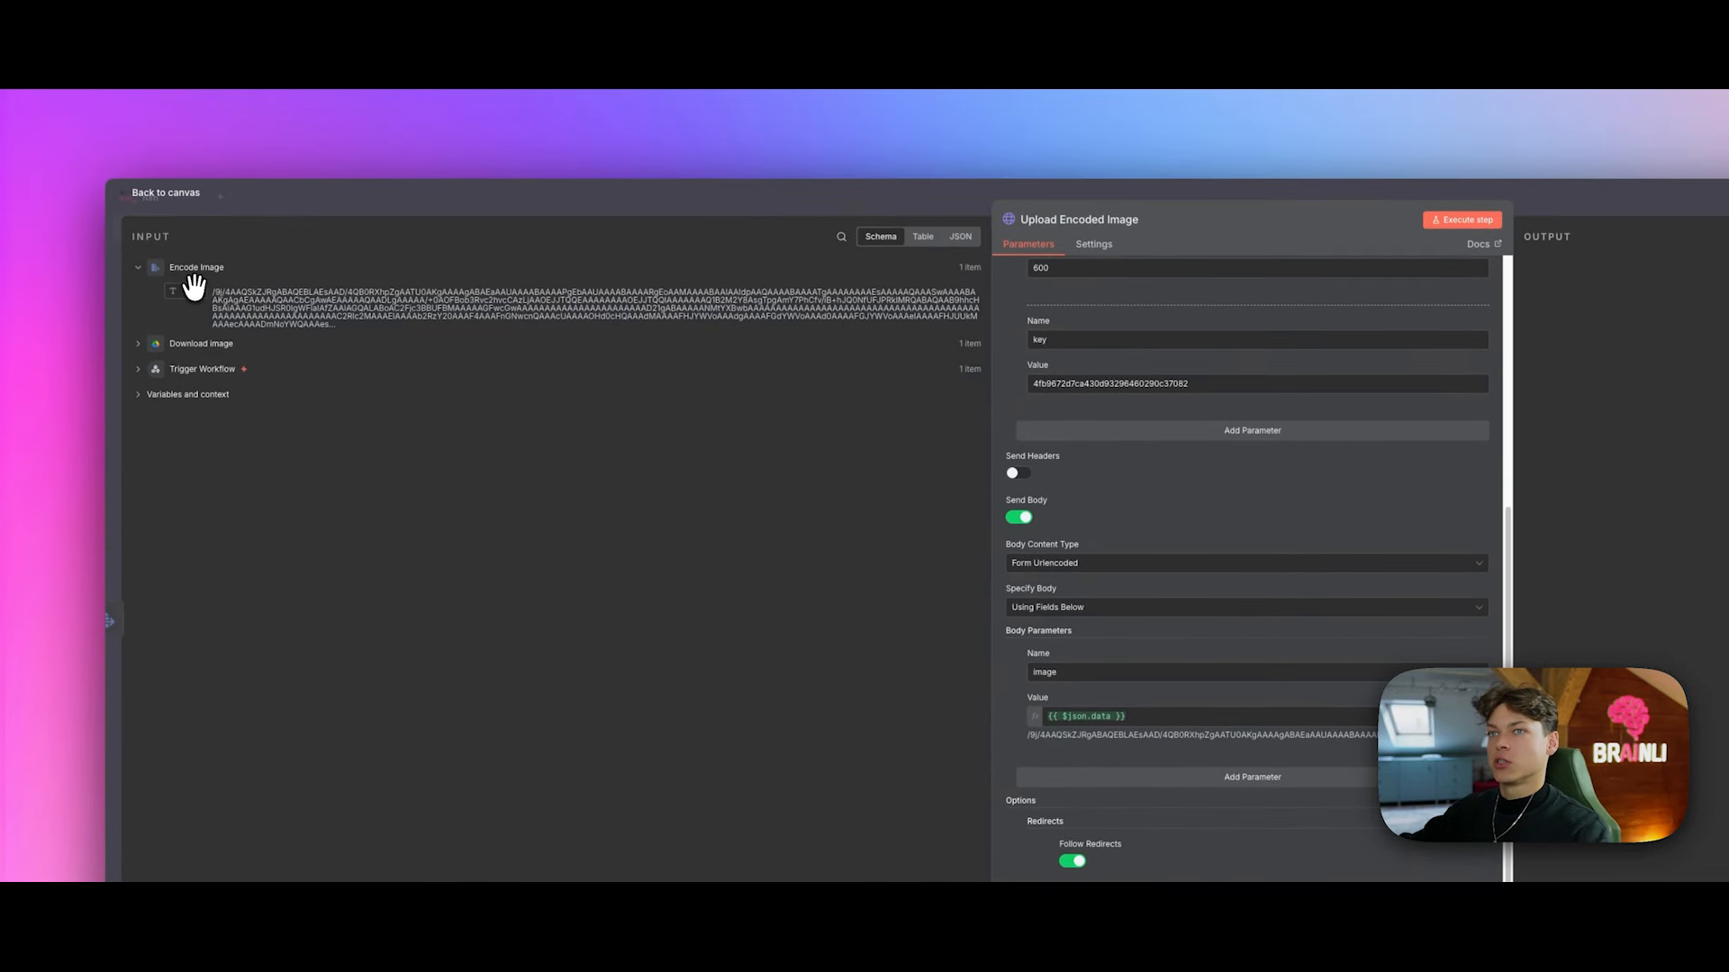
pyautogui.moveTo(195, 296); pyautogui.dragTo(1128, 721)
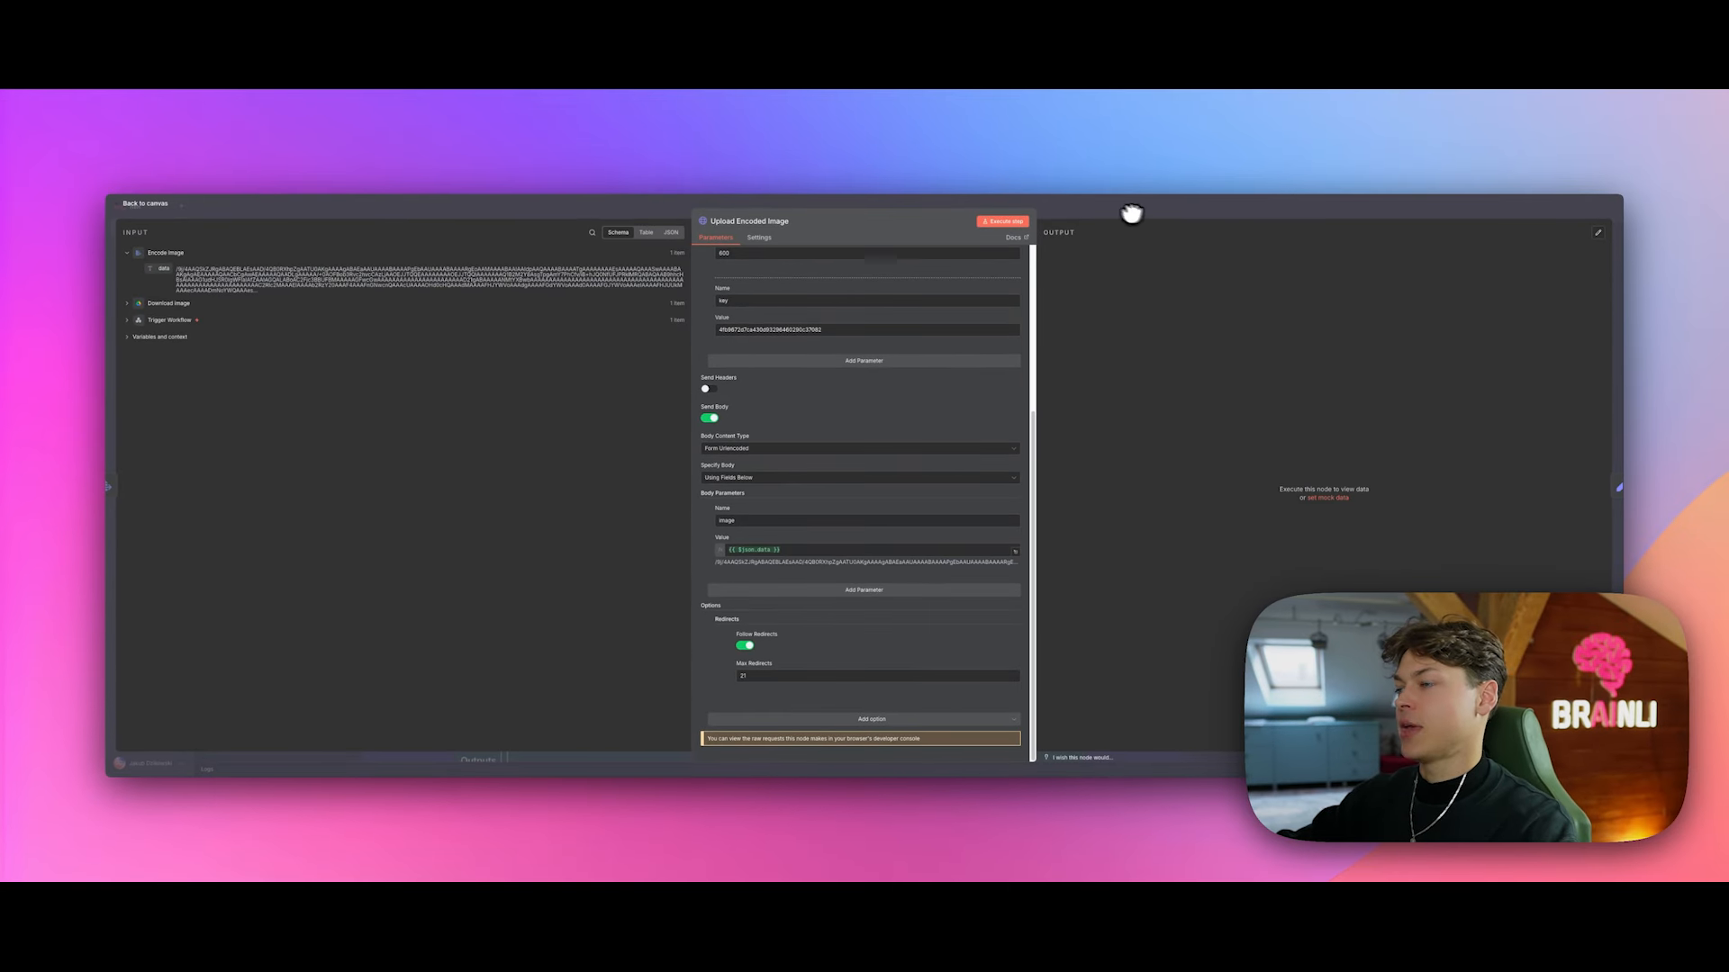
pyautogui.click(1018, 225)
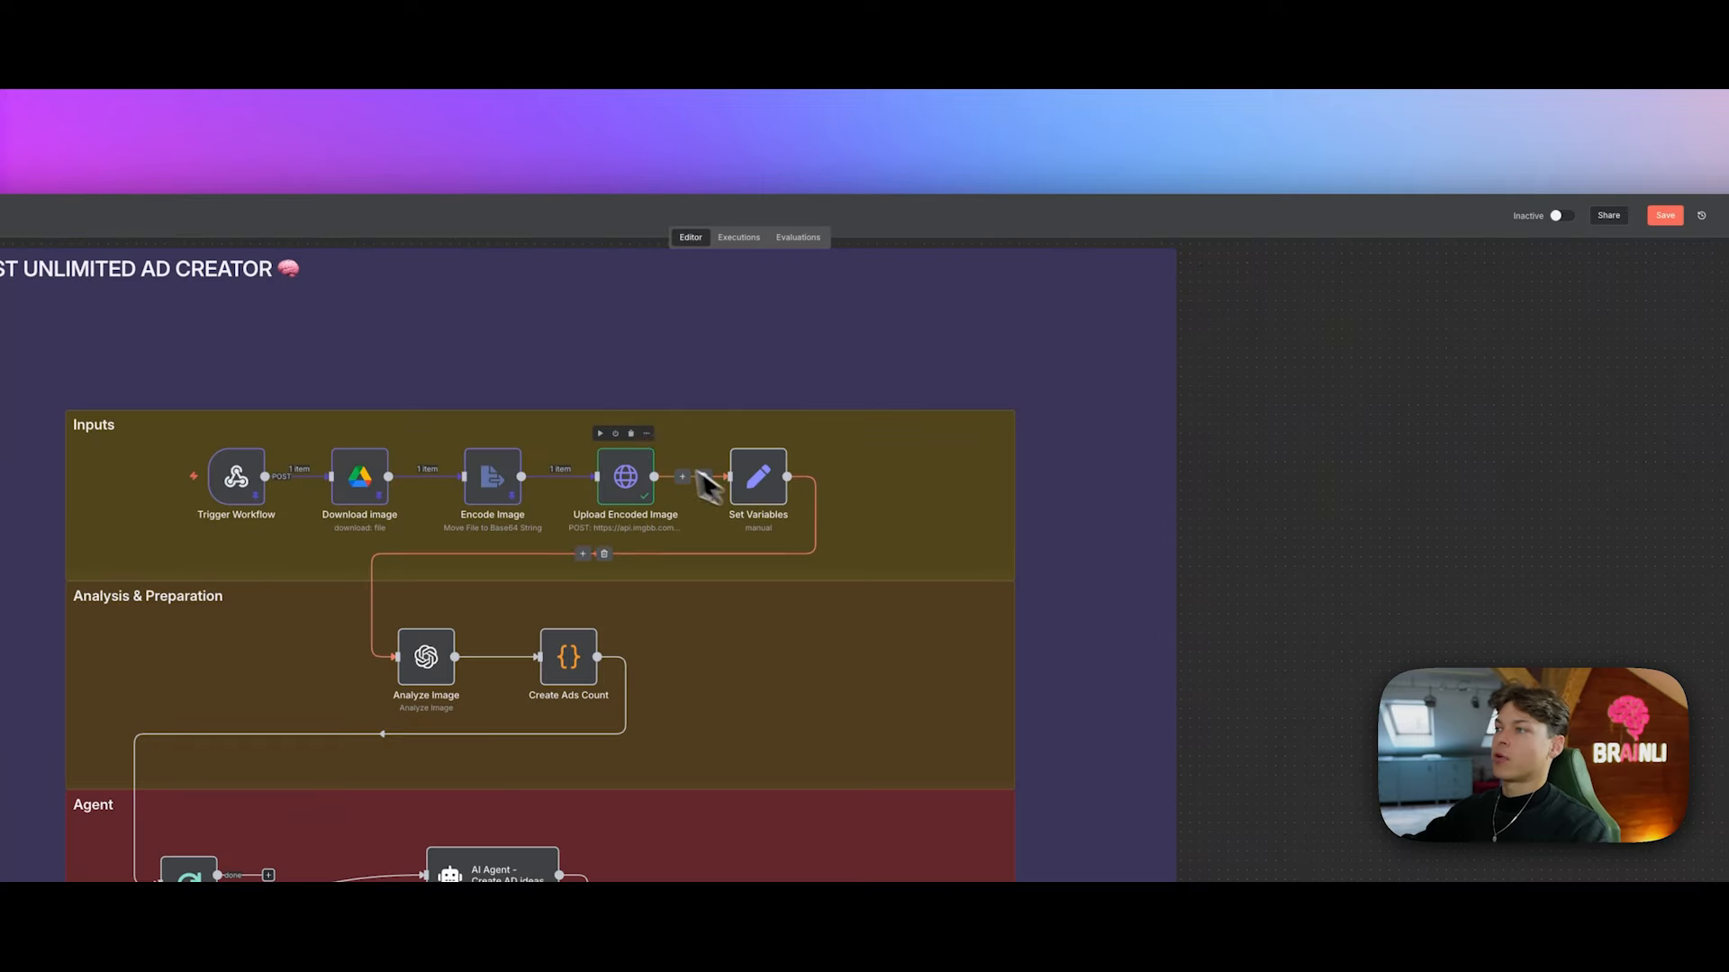
# Step: Open Set Variables and select the direct_image_url value, the imgbb thumb .jpg link
pyautogui.click(646, 435)
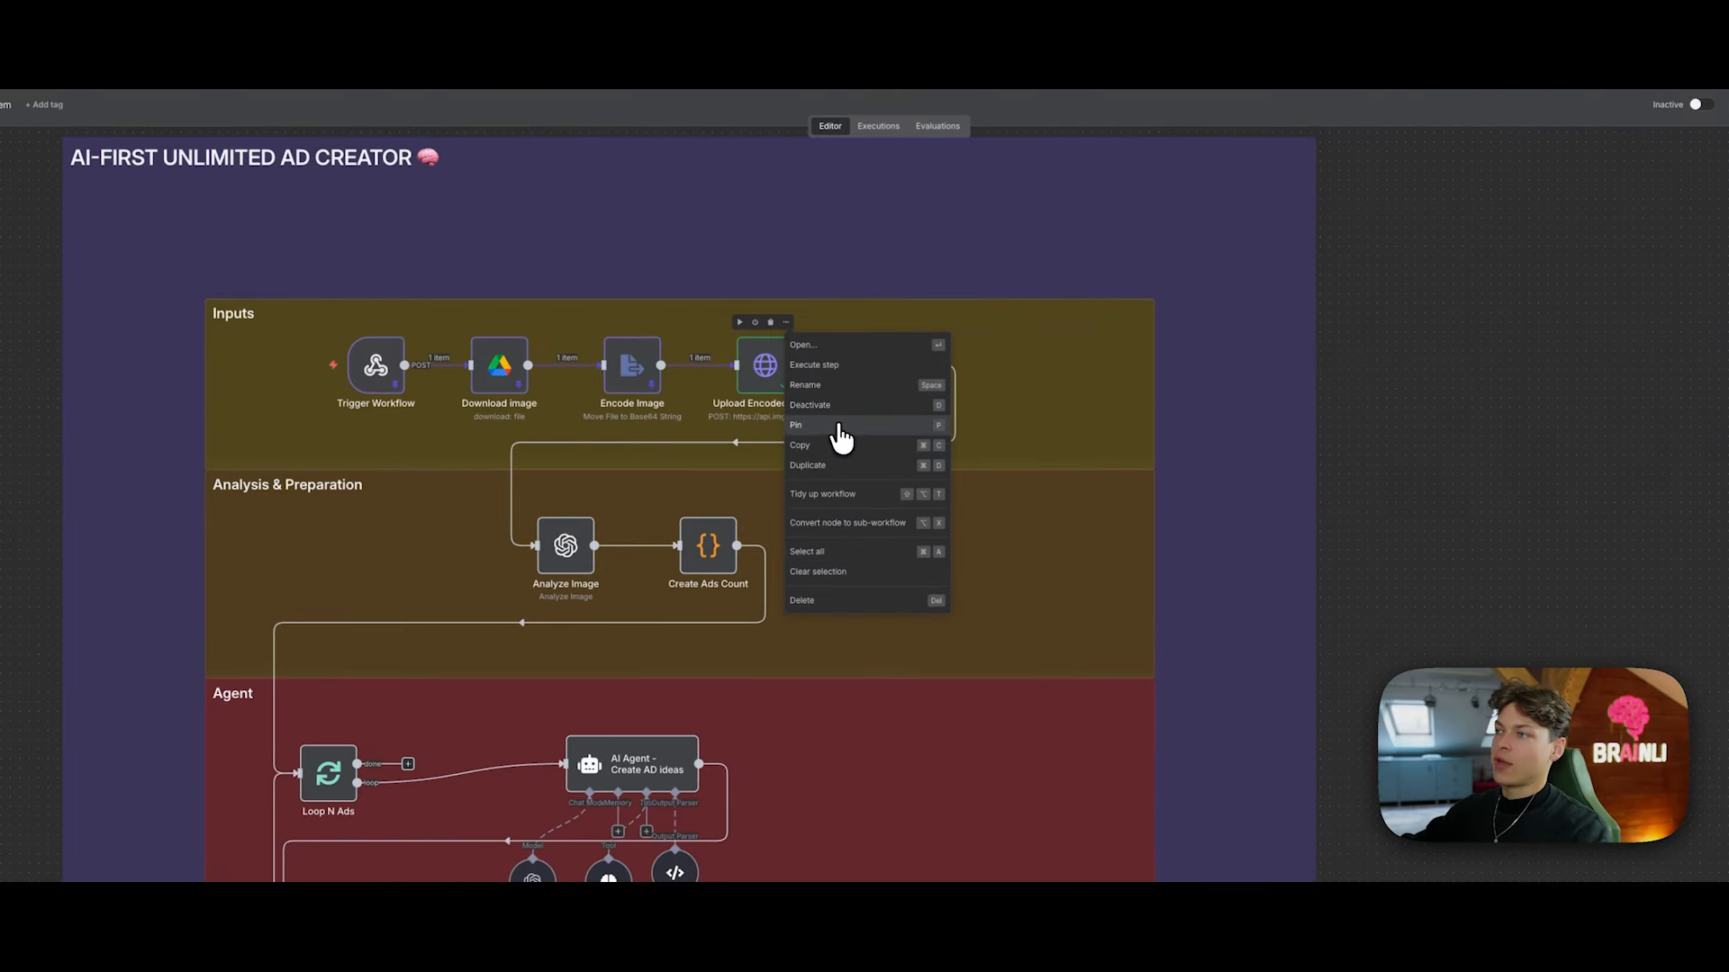
pyautogui.click(841, 432)
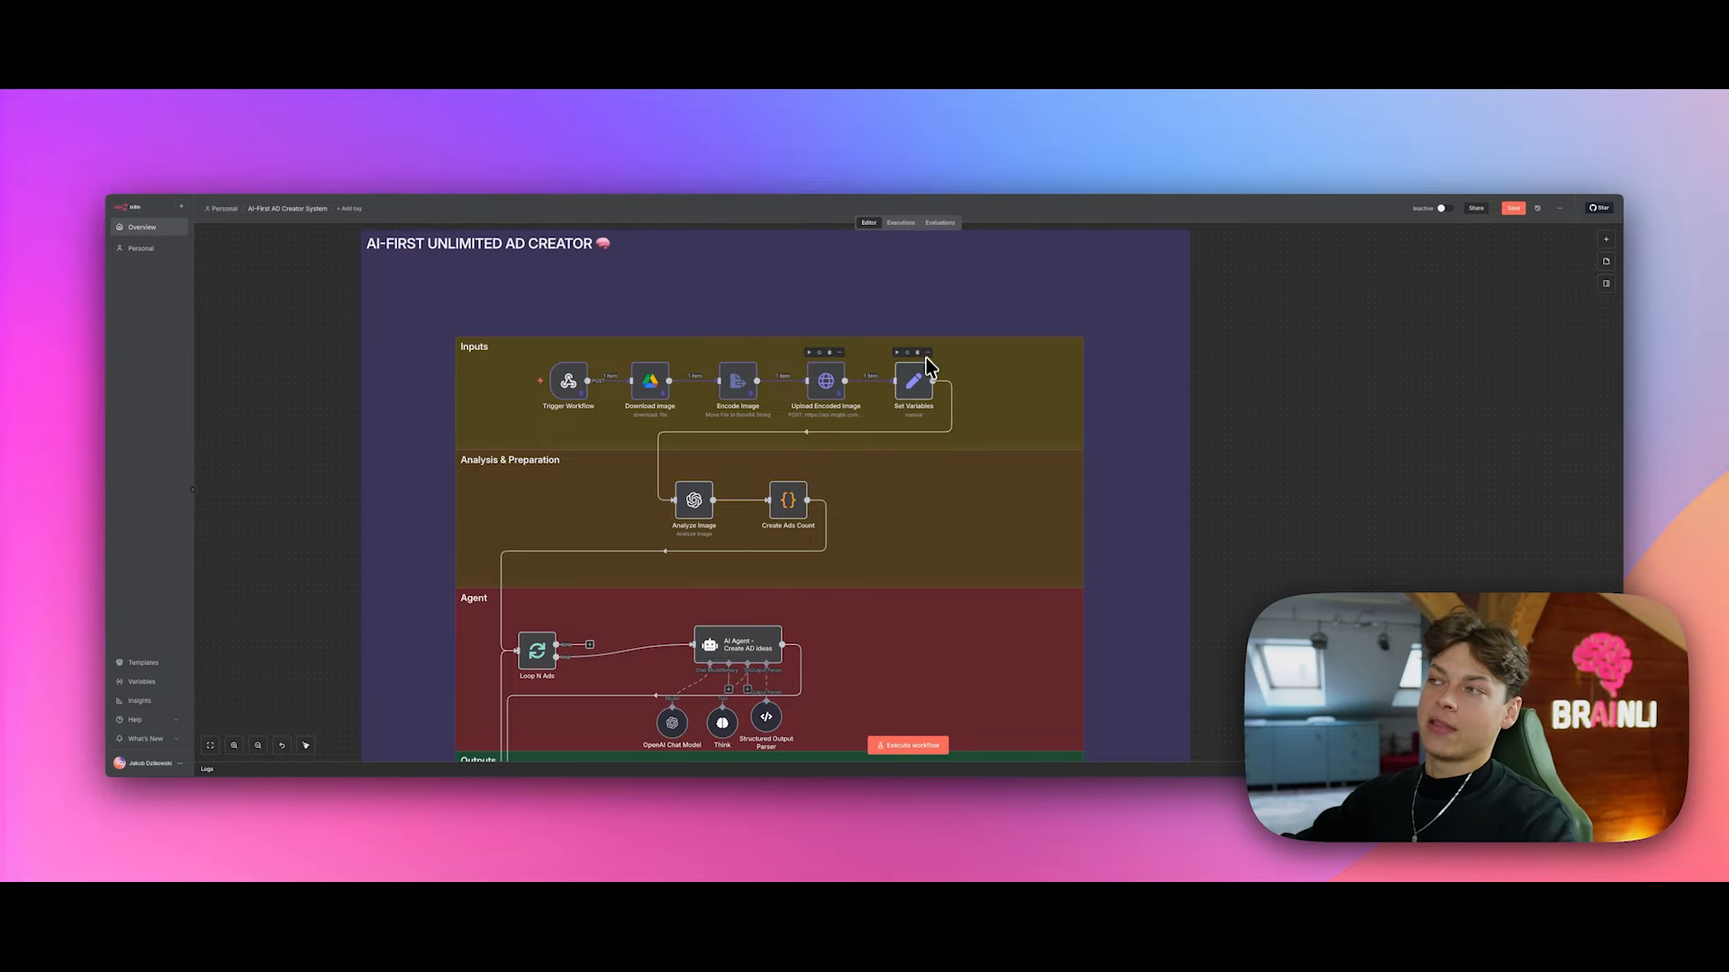
pyautogui.click(926, 354)
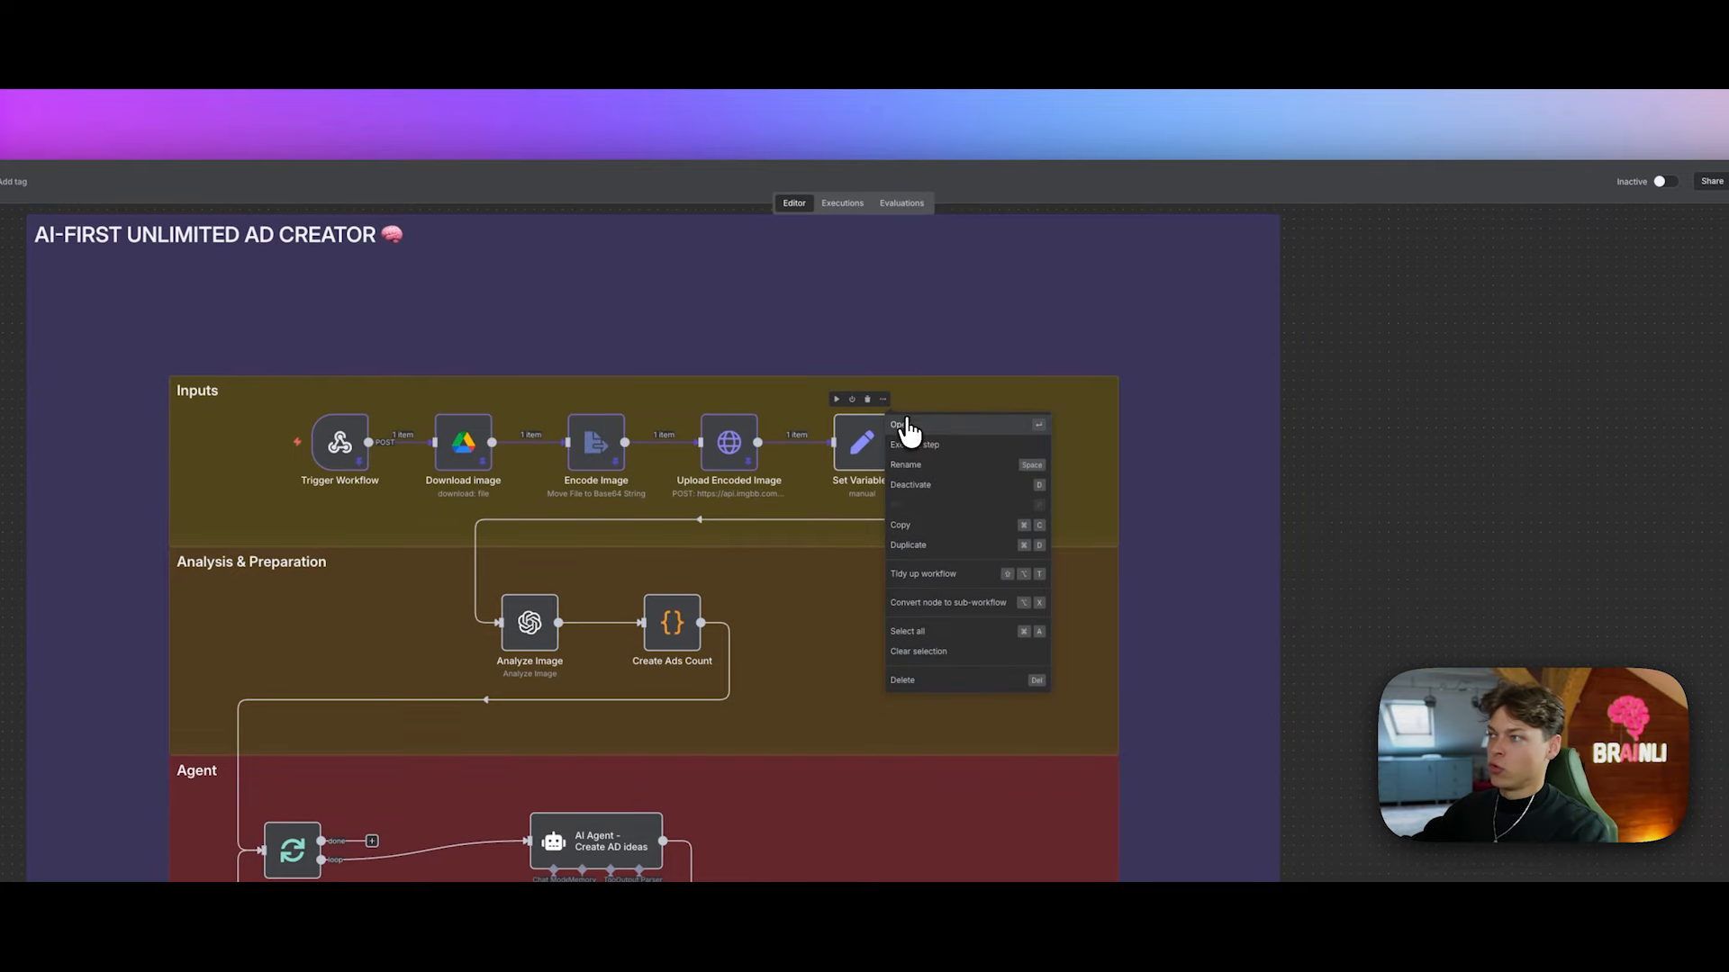
pyautogui.click(908, 424)
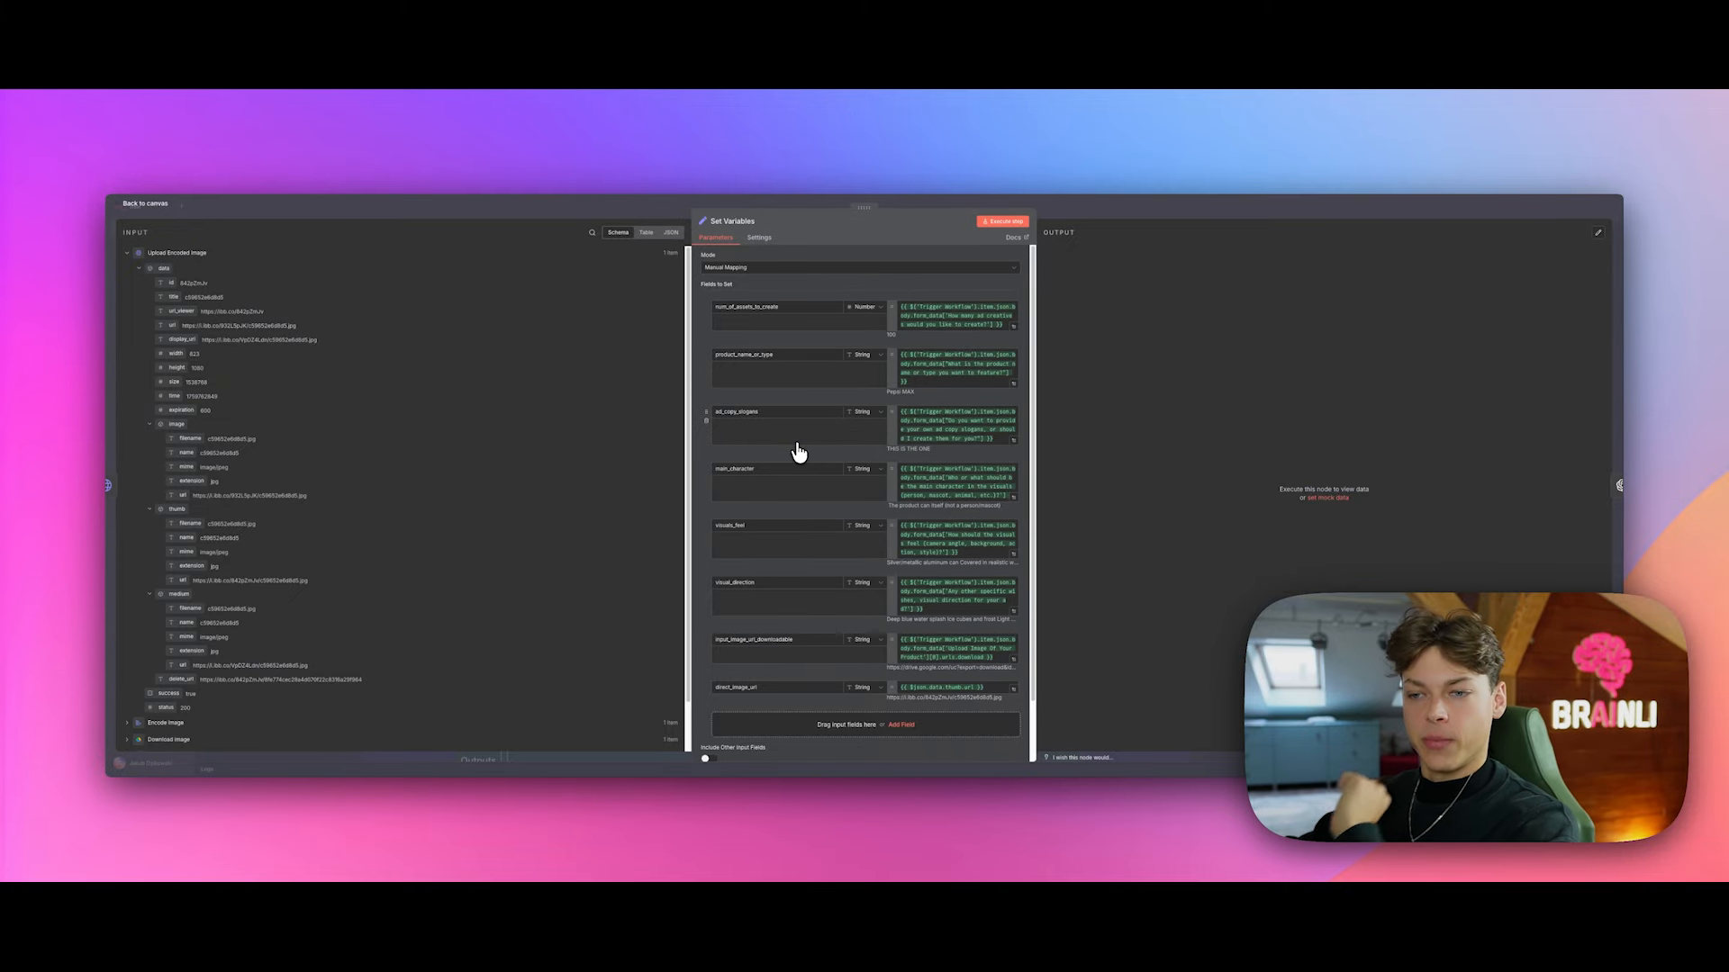
pyautogui.scroll(-1, 792, 515)
pyautogui.scroll(-1, 792, 515)
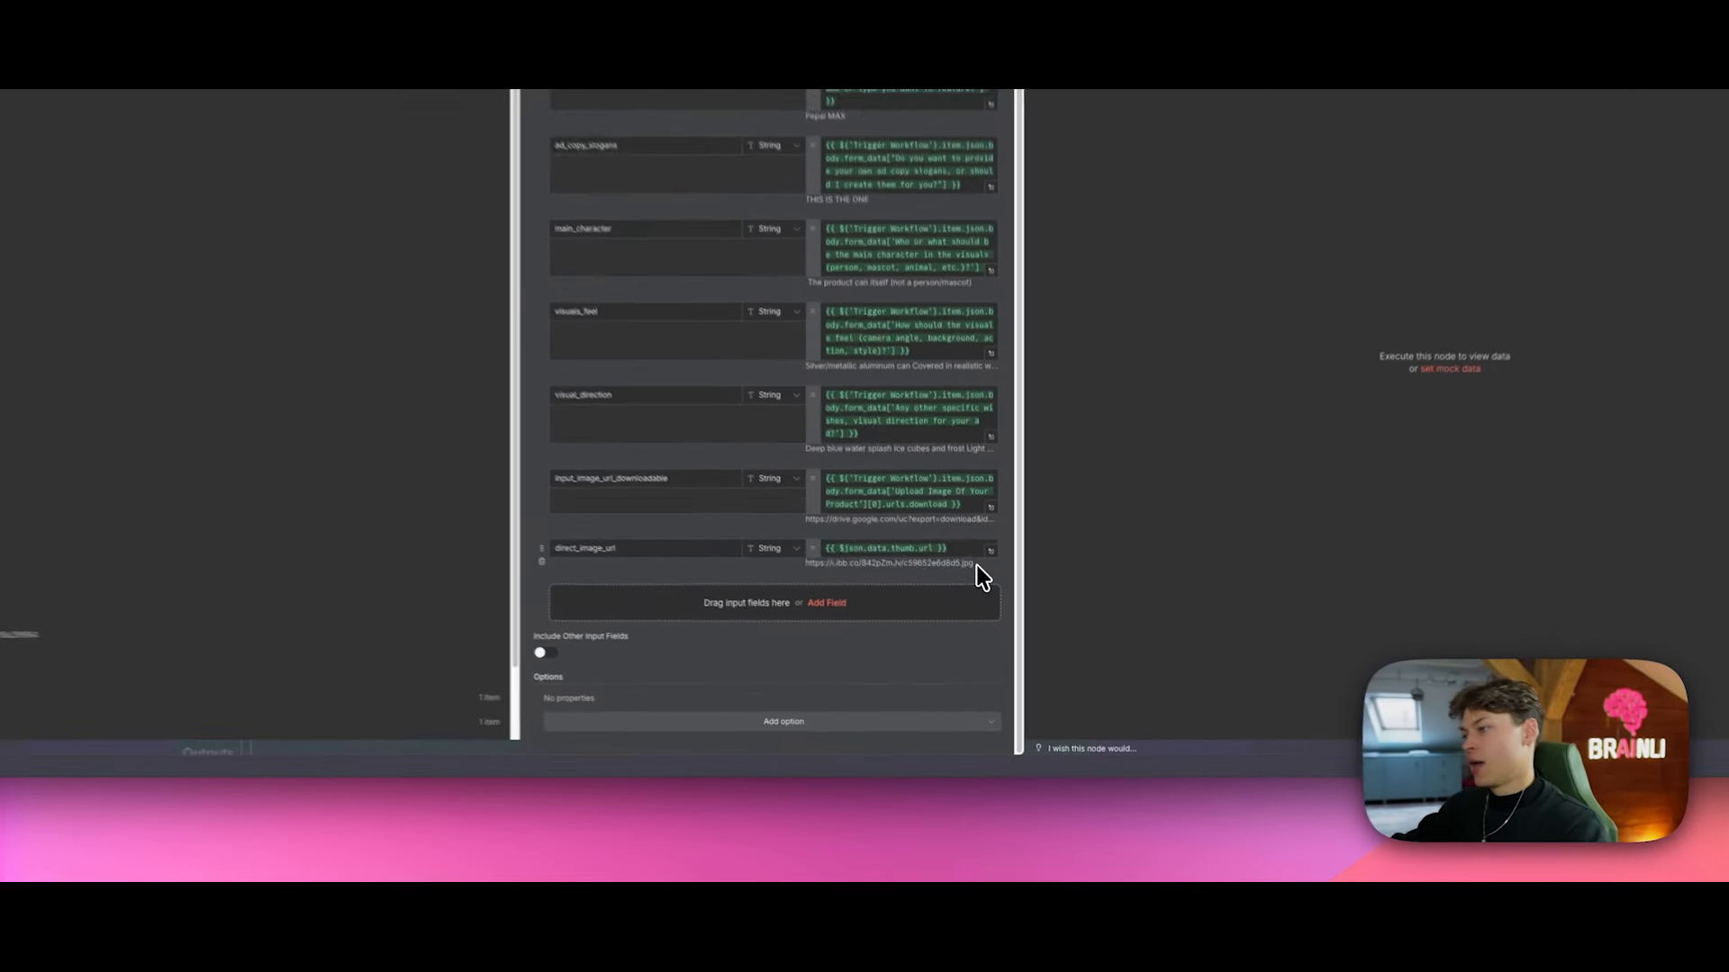
pyautogui.moveTo(1005, 632); pyautogui.dragTo(895, 634)
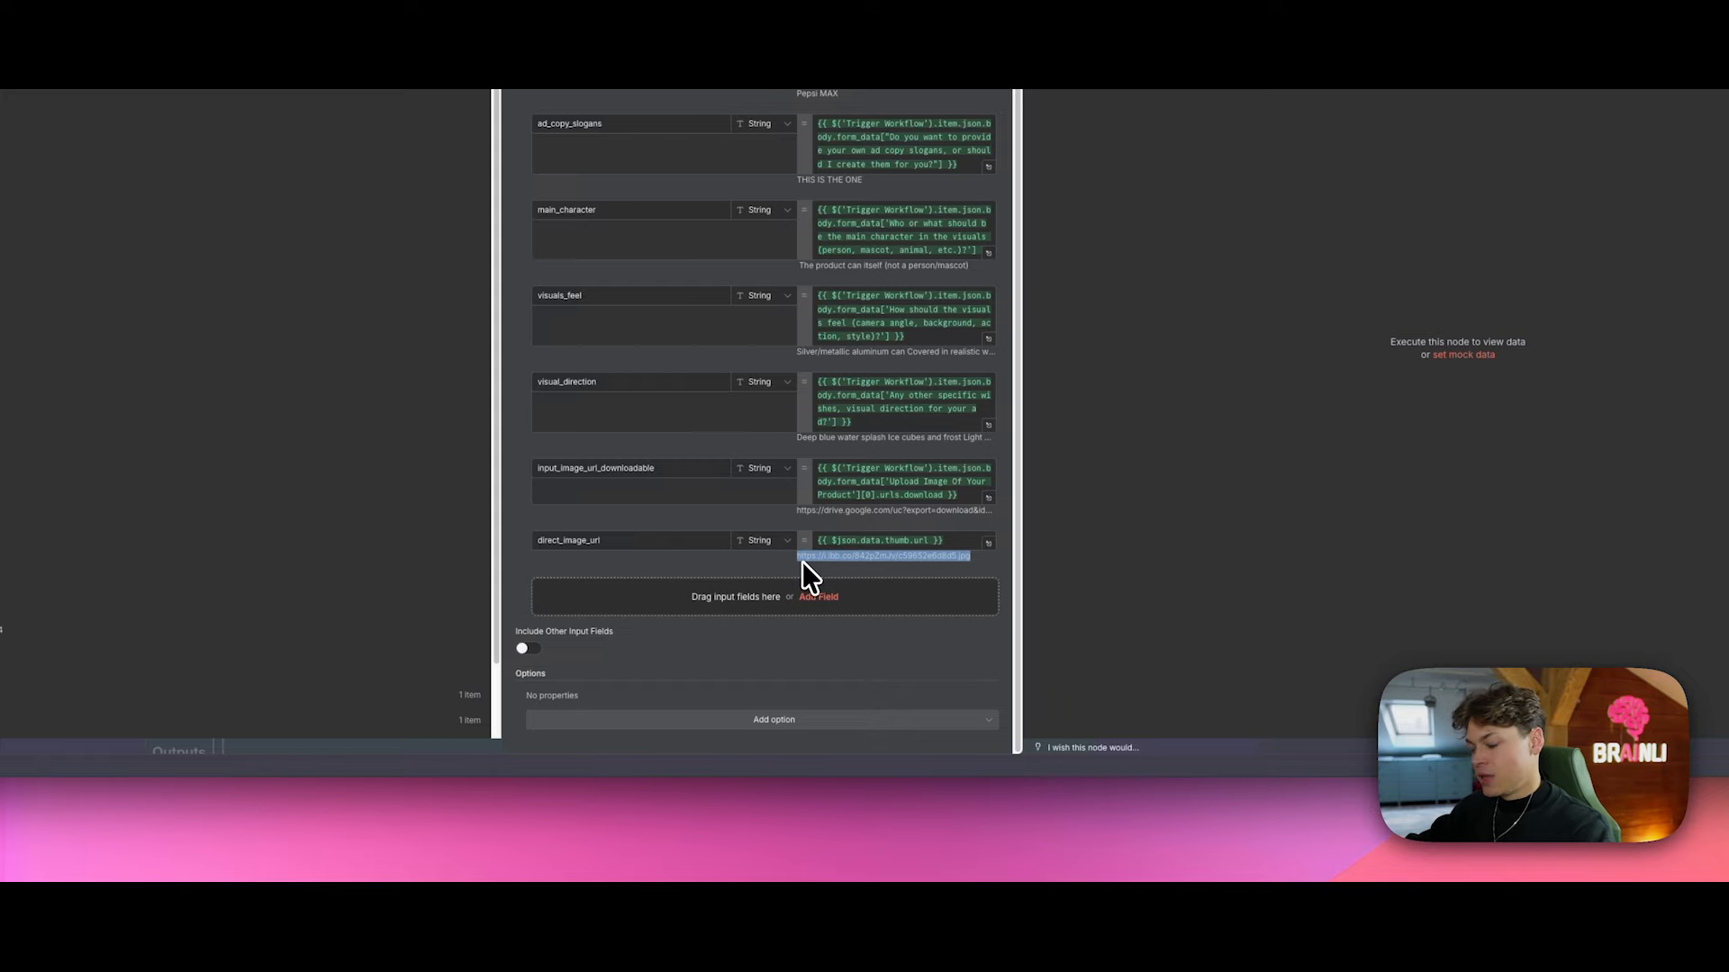
pyautogui.click(973, 558)
pyautogui.moveTo(972, 558); pyautogui.dragTo(960, 560)
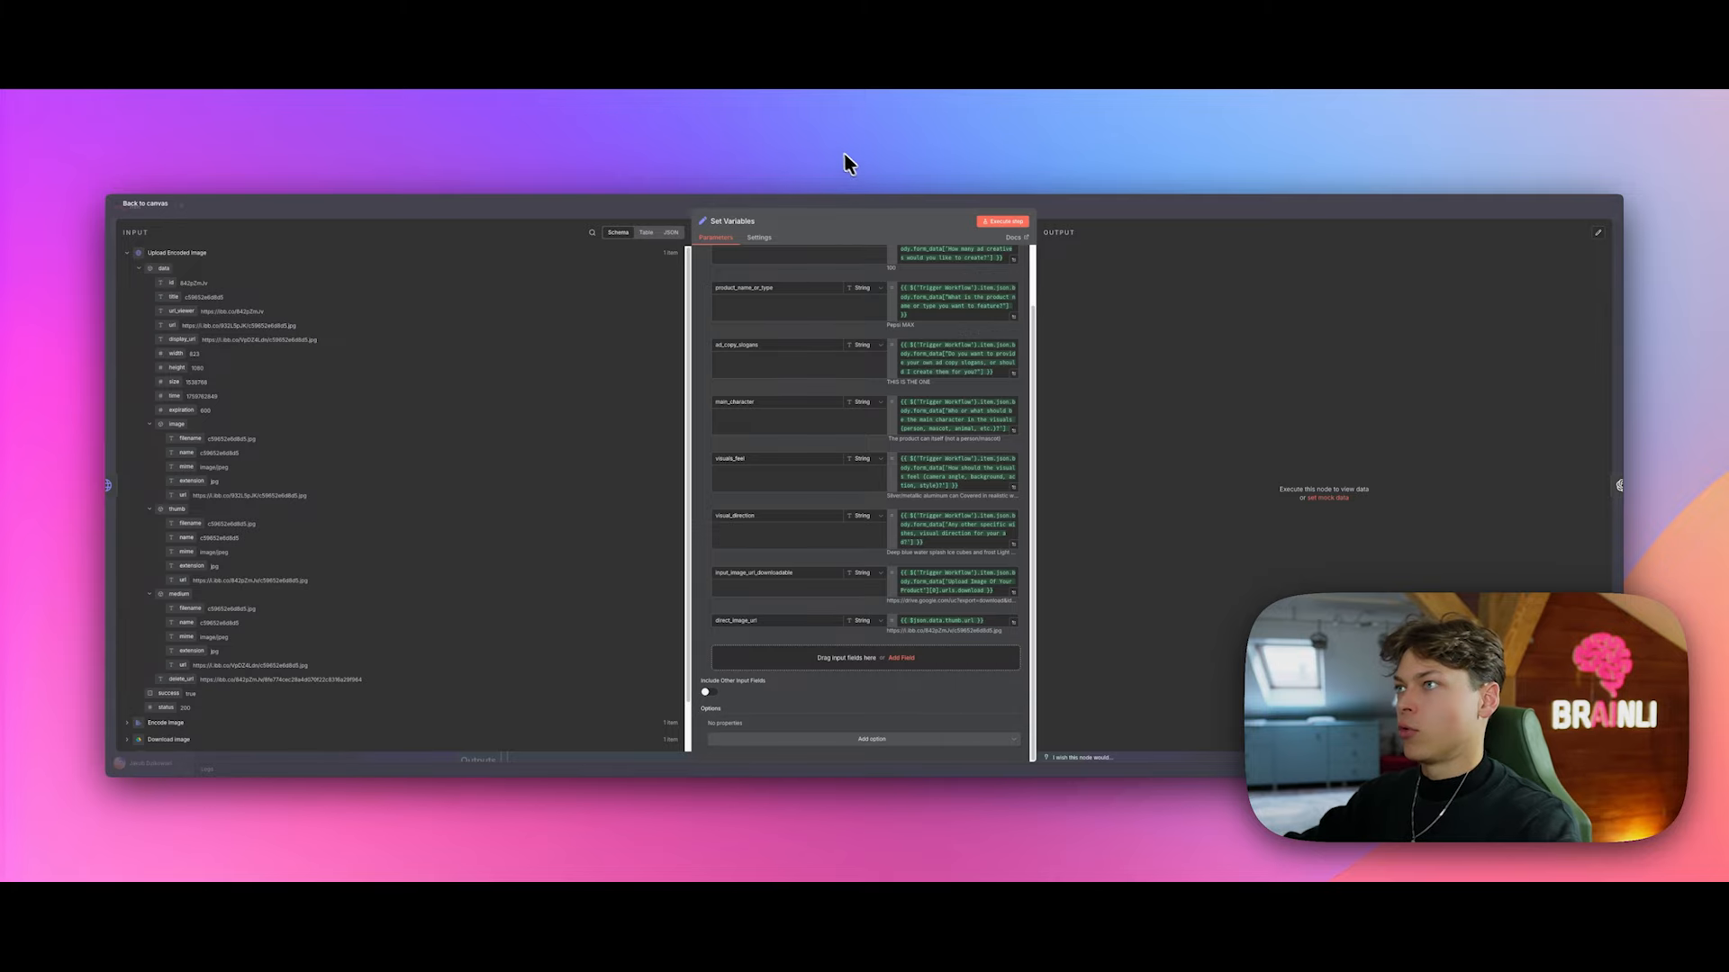
# Step: Paste the imgbb thumb link into a new browser tab to load the Pepsi can image
pyautogui.press('super+t')
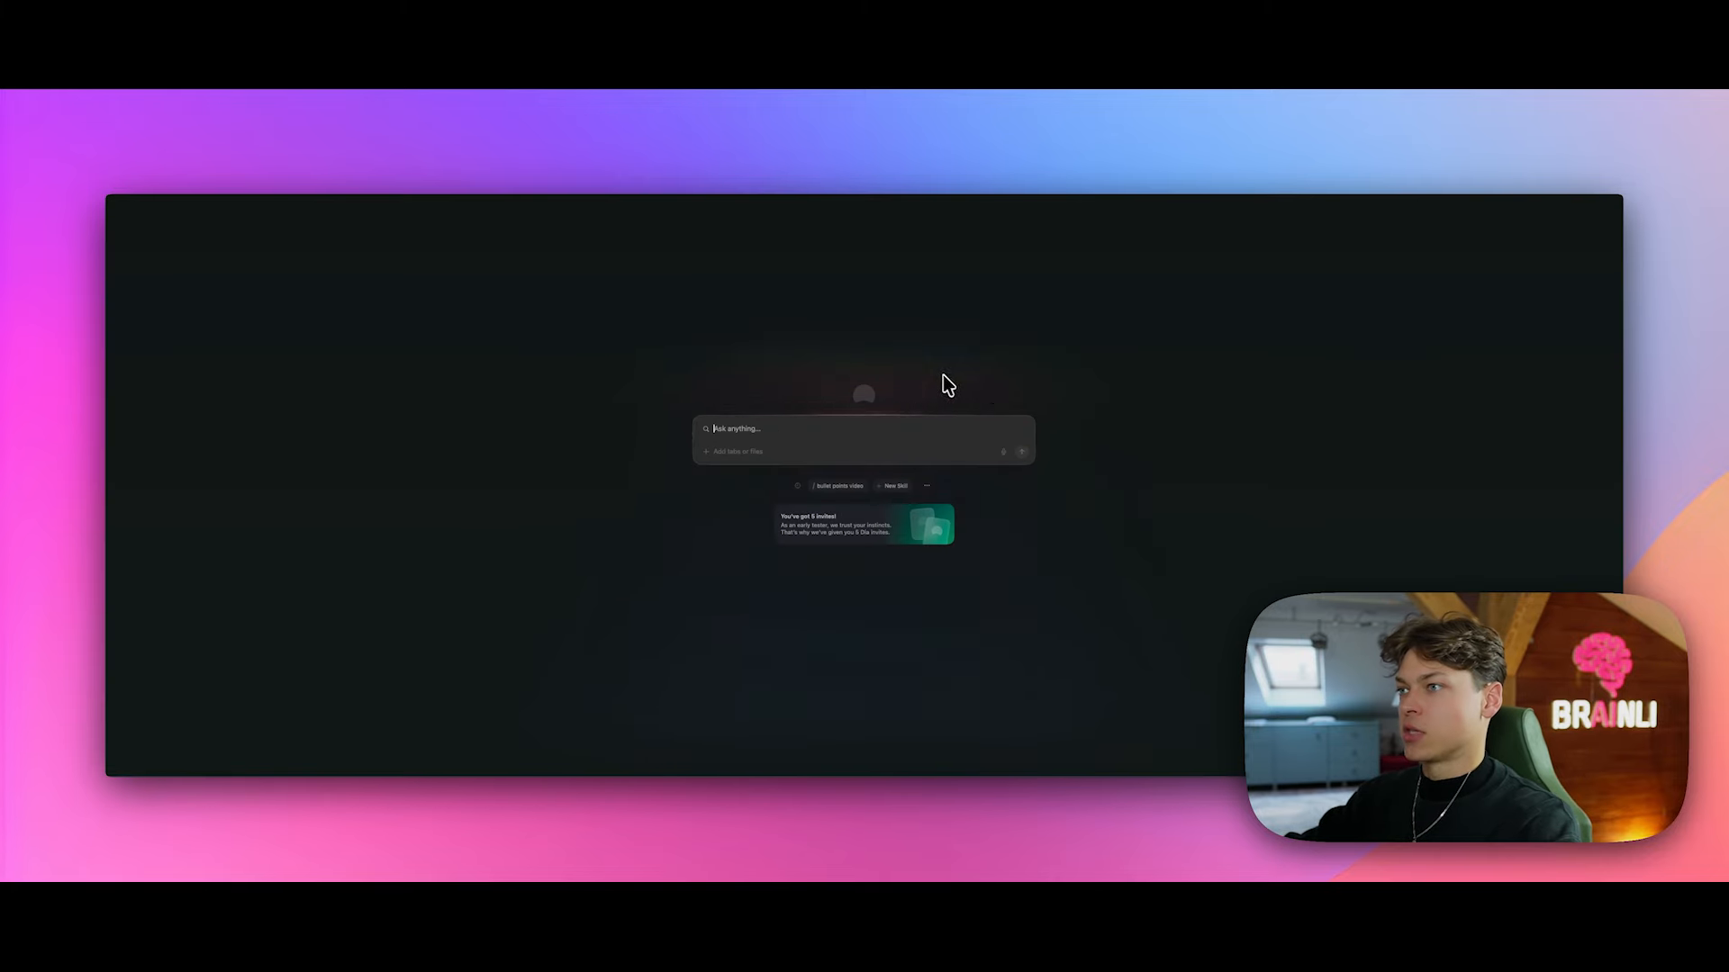
pyautogui.write('https://i.ibb.co/842pZmJv/c59652e6d8d5.jpg')
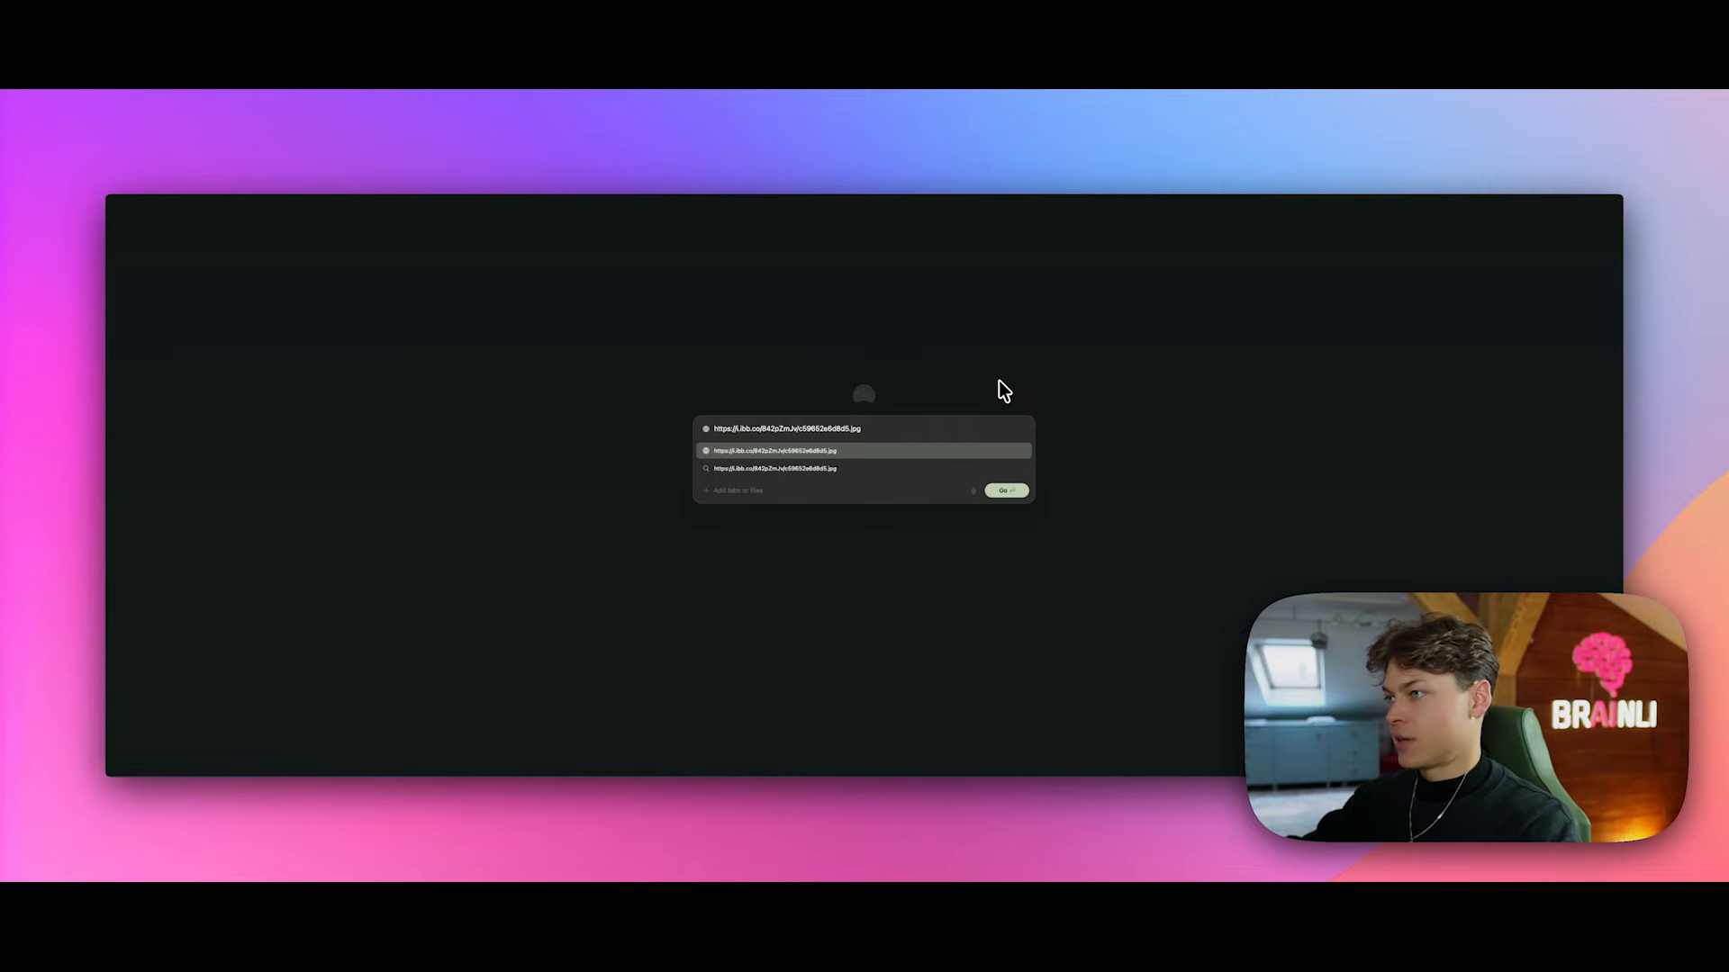
pyautogui.press('Return')
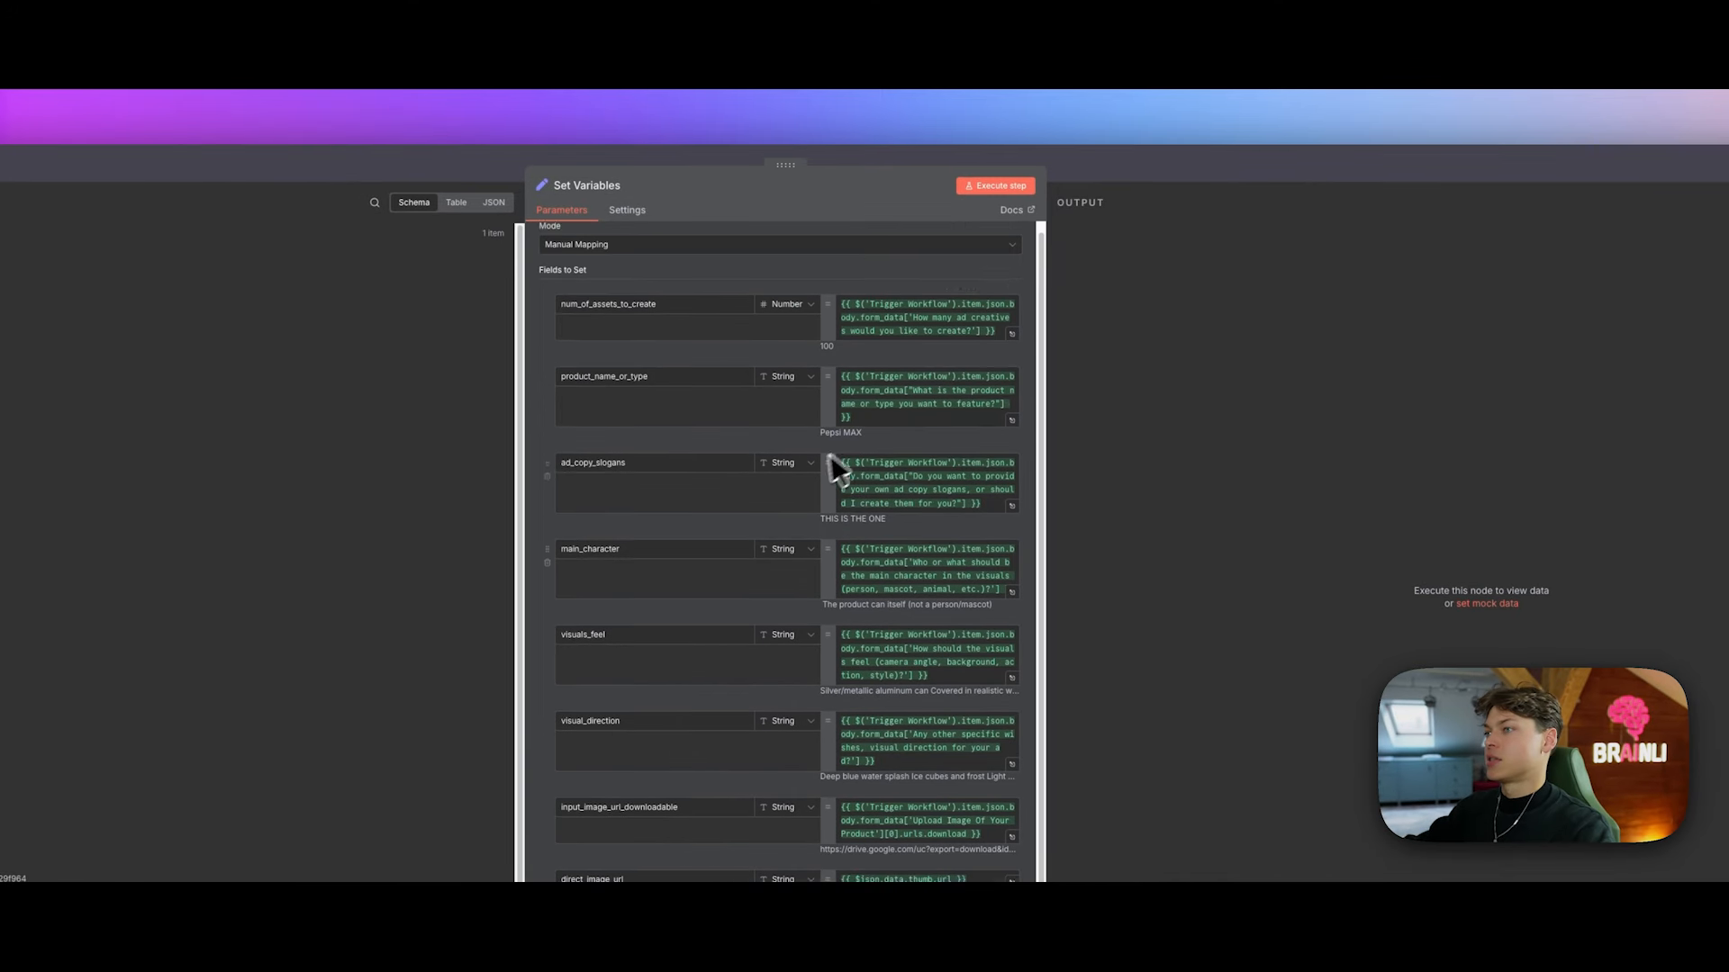
pyautogui.scroll(1, 829, 455)
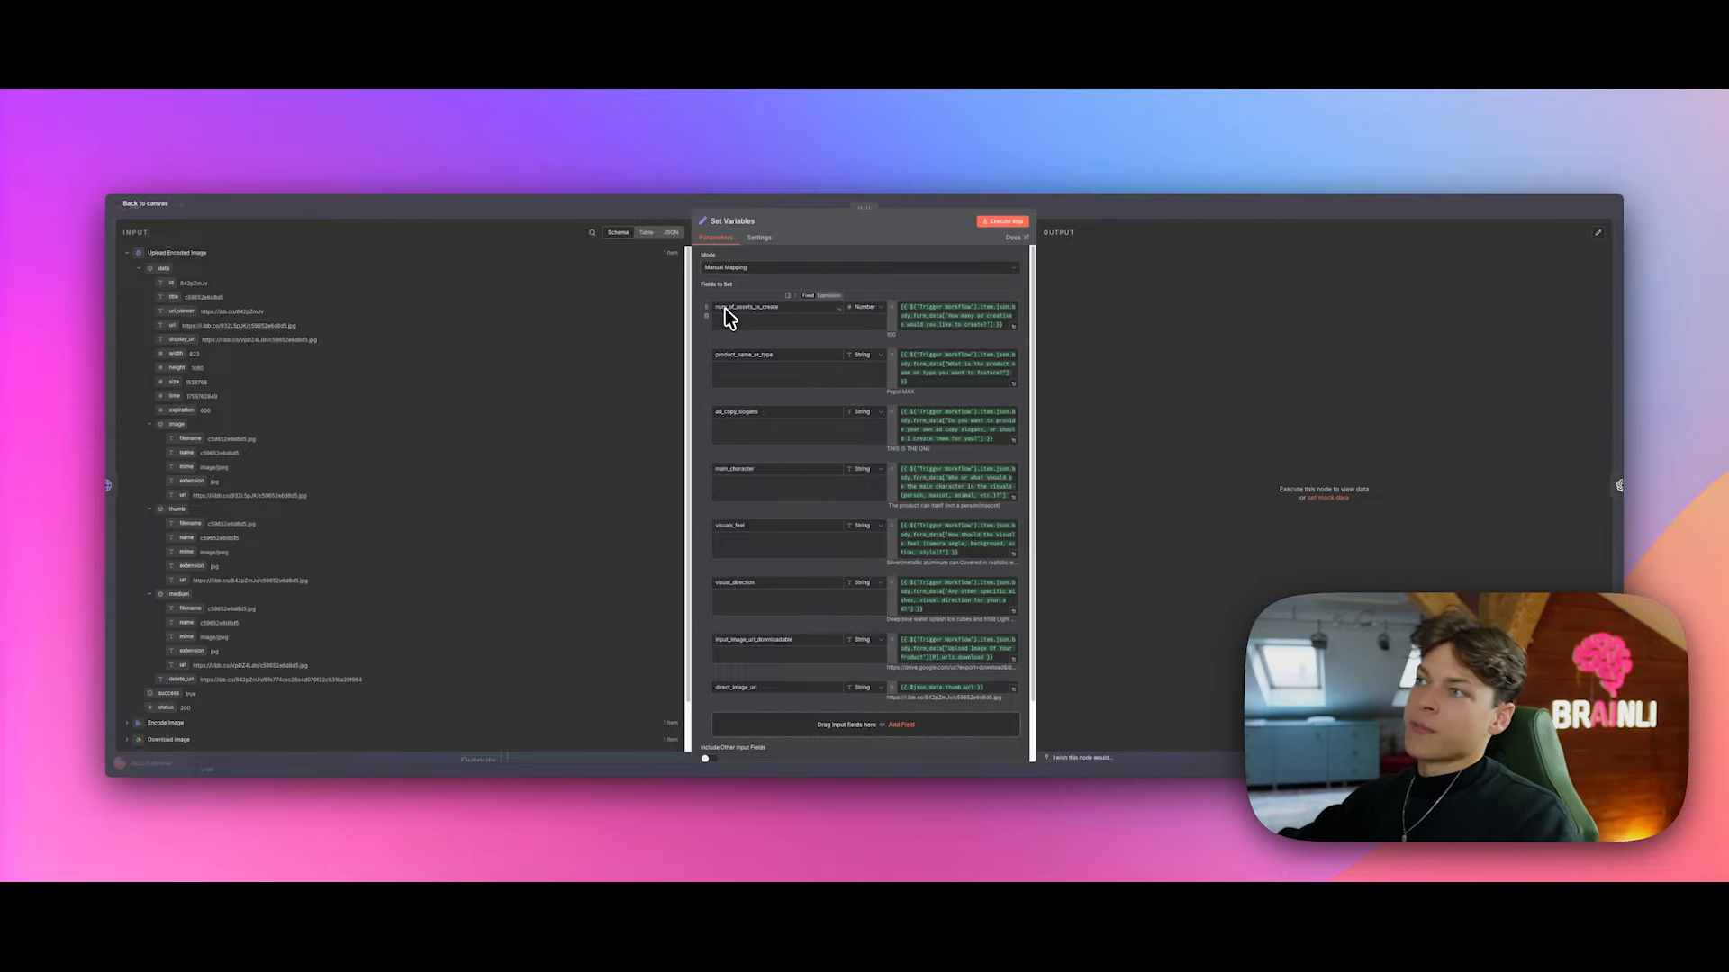
pyautogui.moveTo(898, 335); pyautogui.dragTo(875, 334)
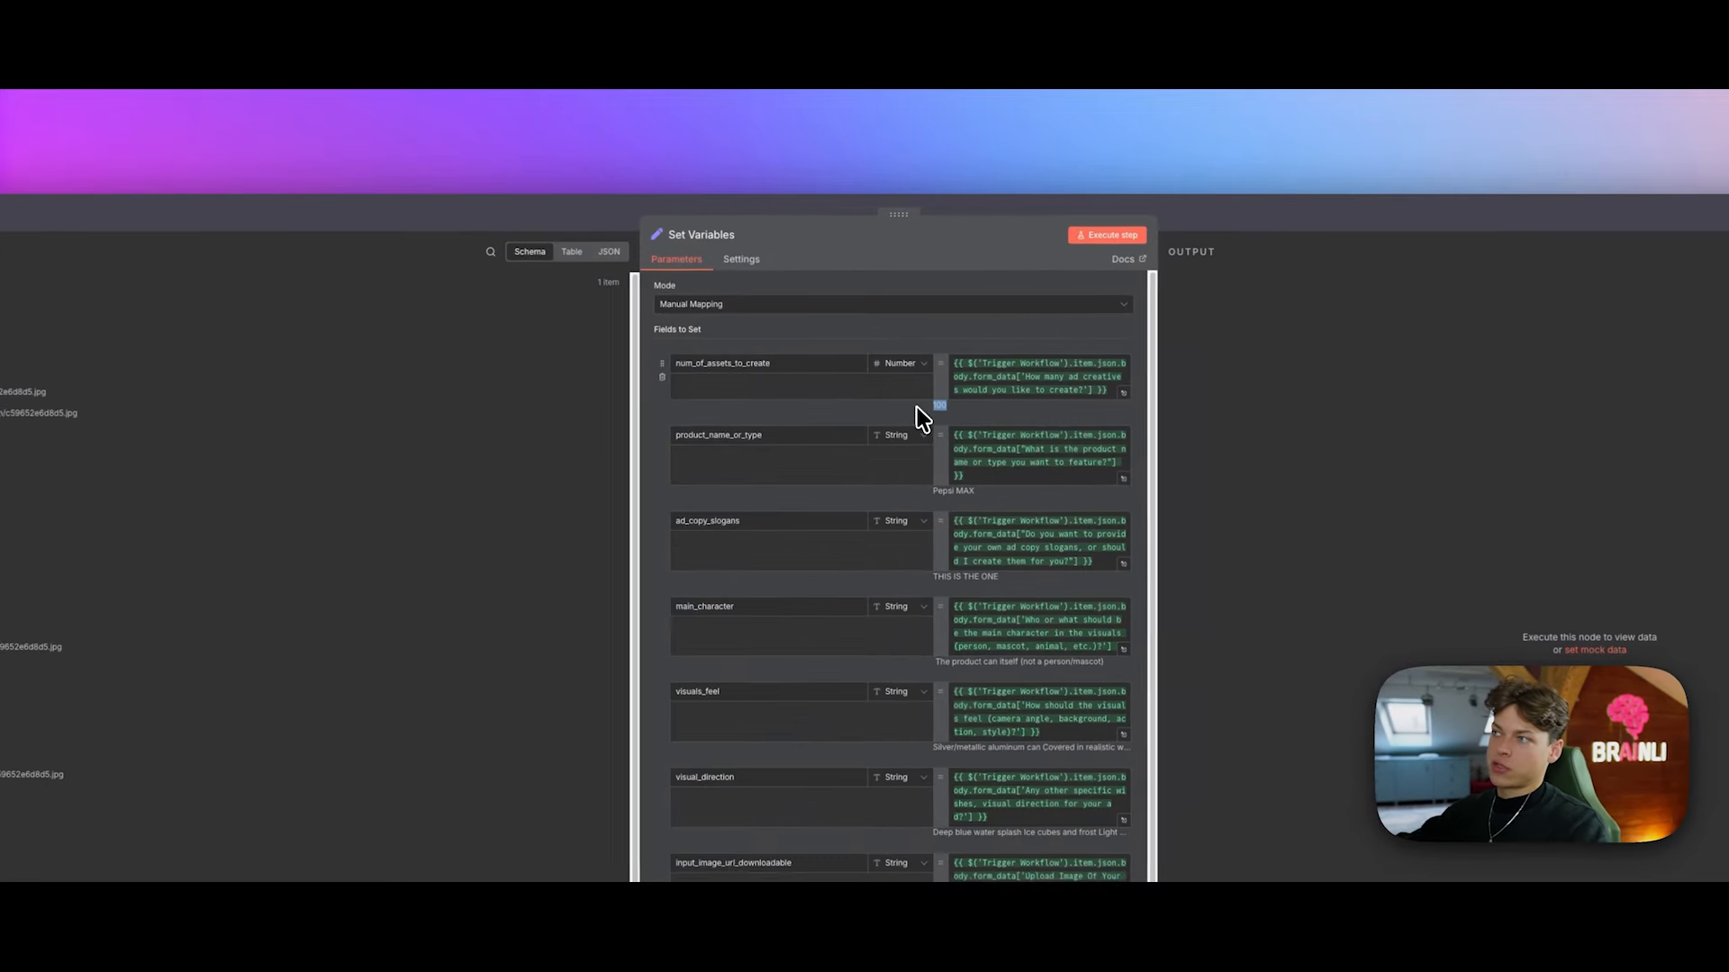
pyautogui.scroll(-2, 916, 407)
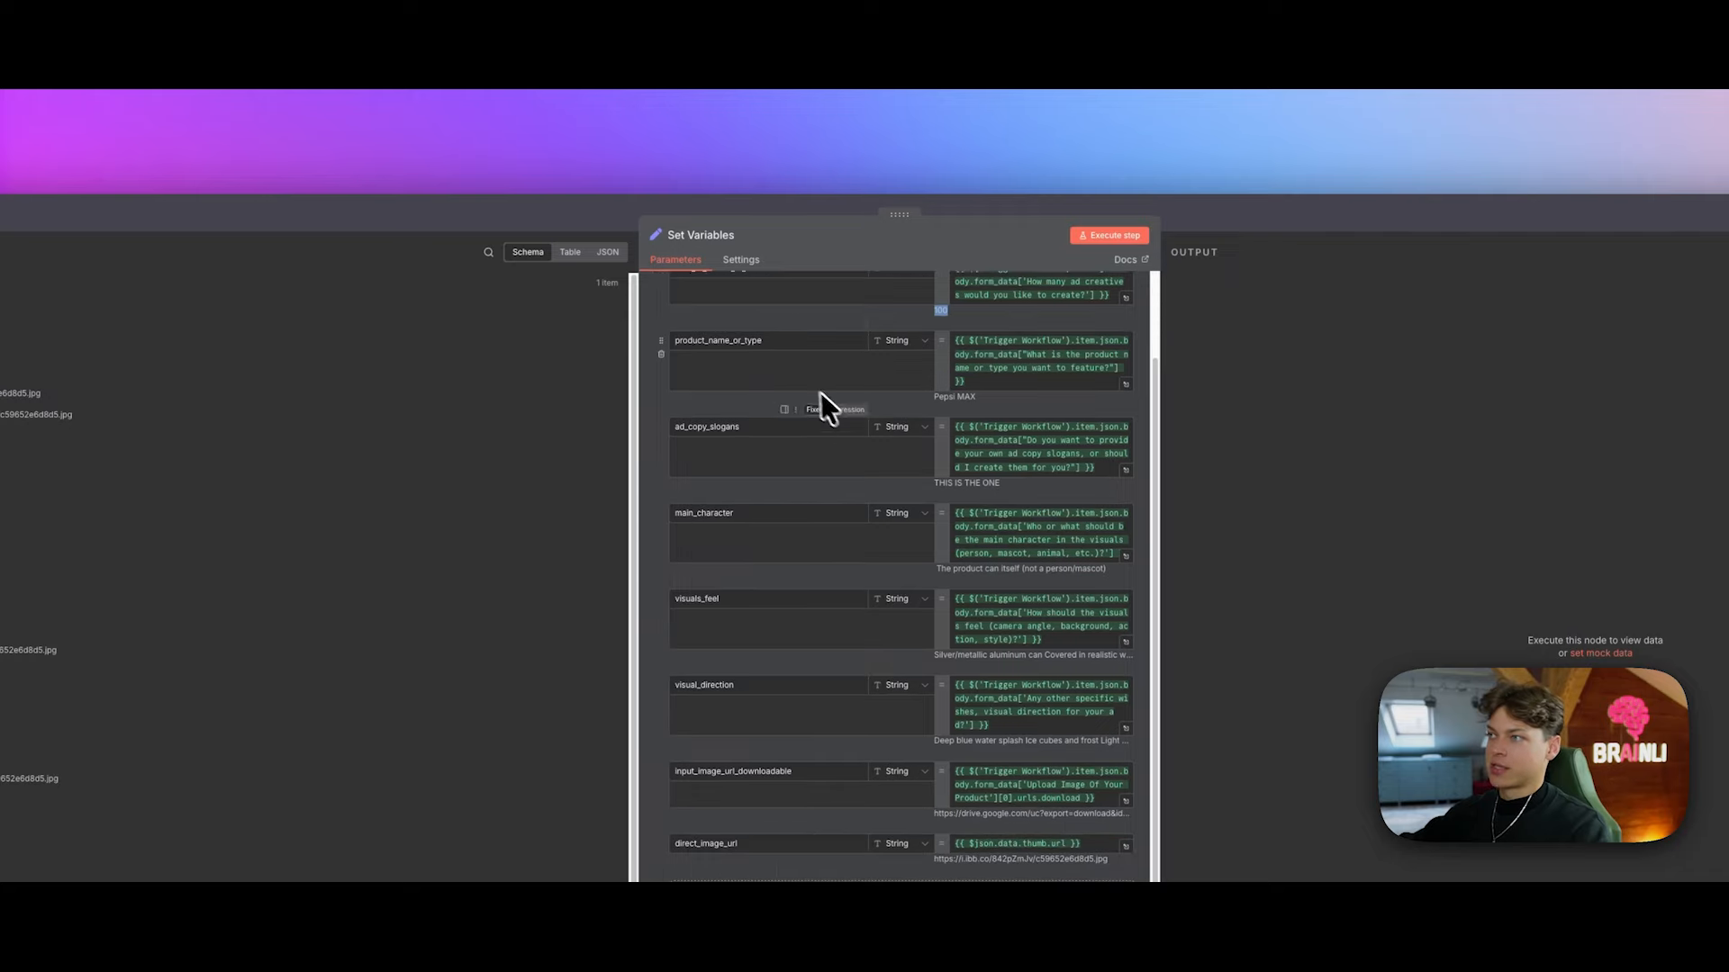
pyautogui.moveTo(975, 397); pyautogui.dragTo(903, 399)
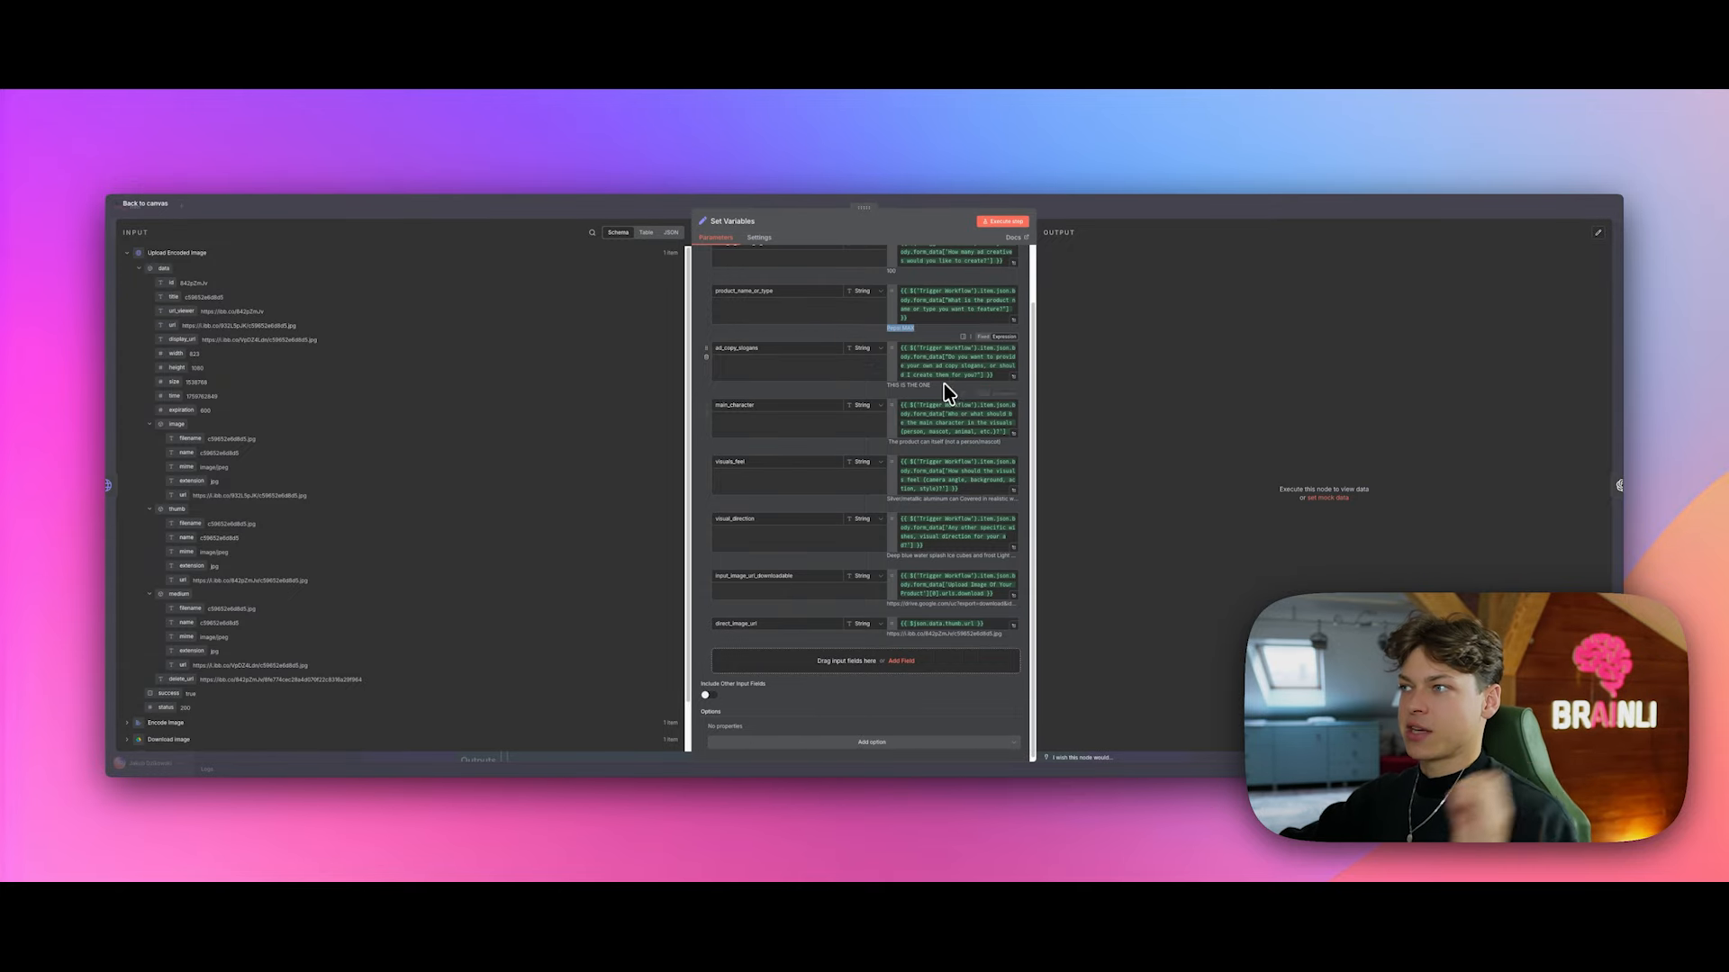
pyautogui.moveTo(931, 386); pyautogui.dragTo(876, 390)
pyautogui.click(876, 390)
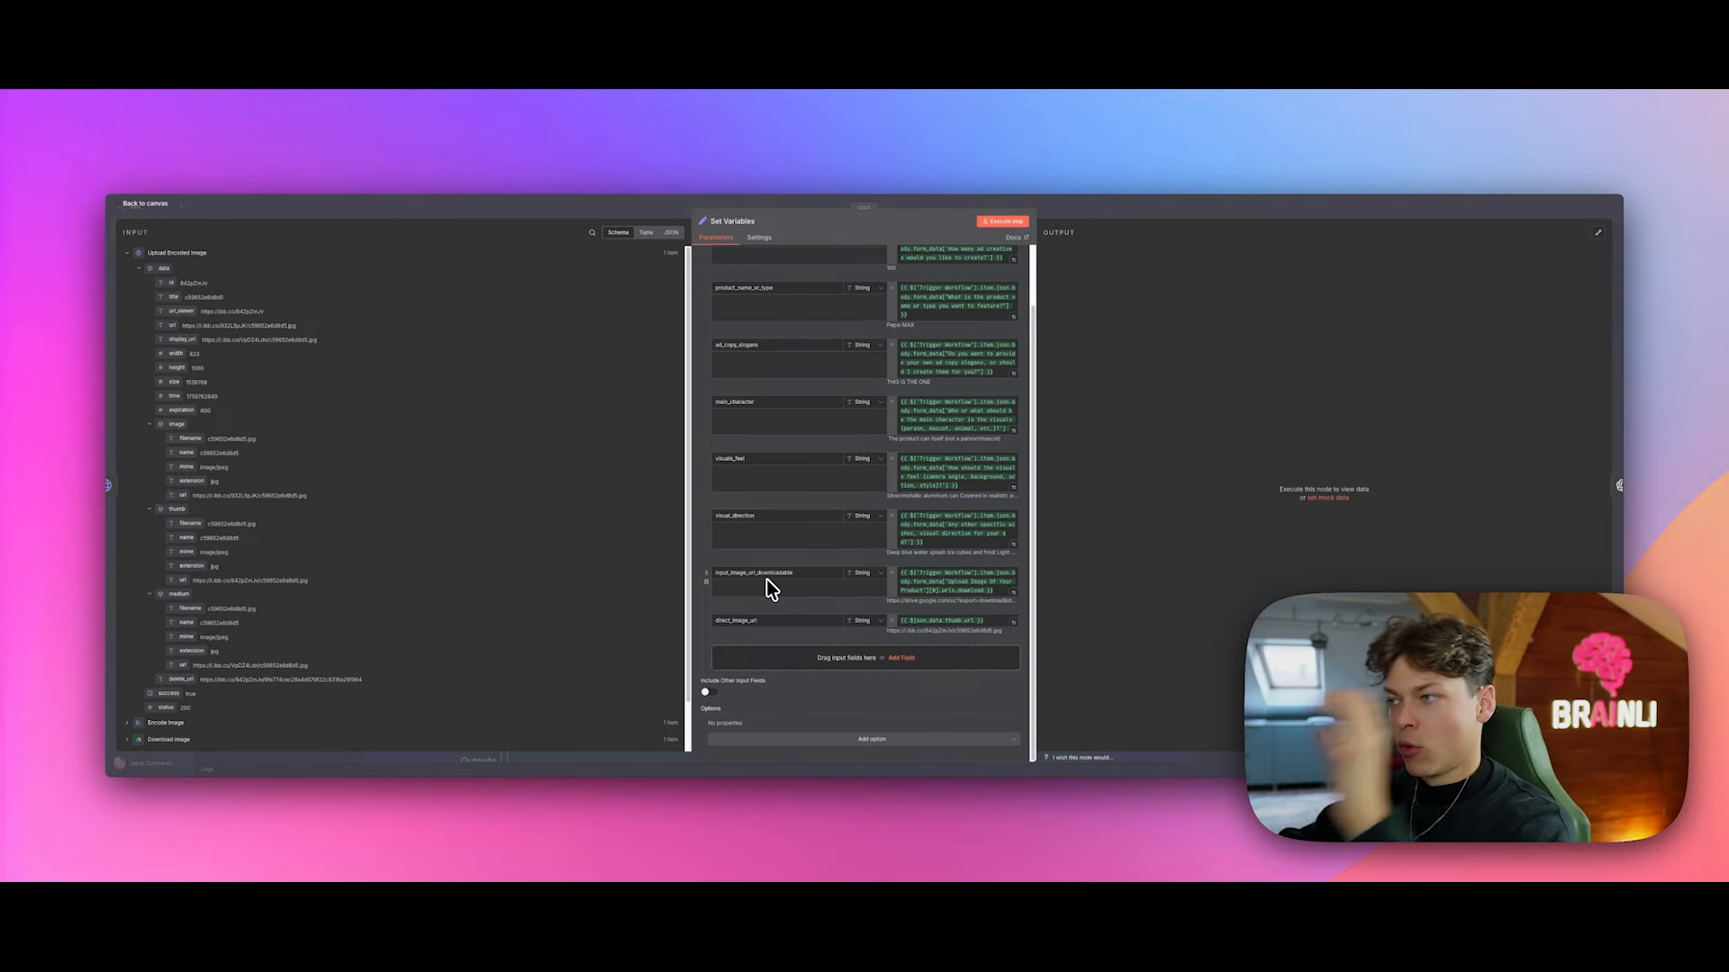
pyautogui.moveTo(889, 601); pyautogui.dragTo(1014, 603)
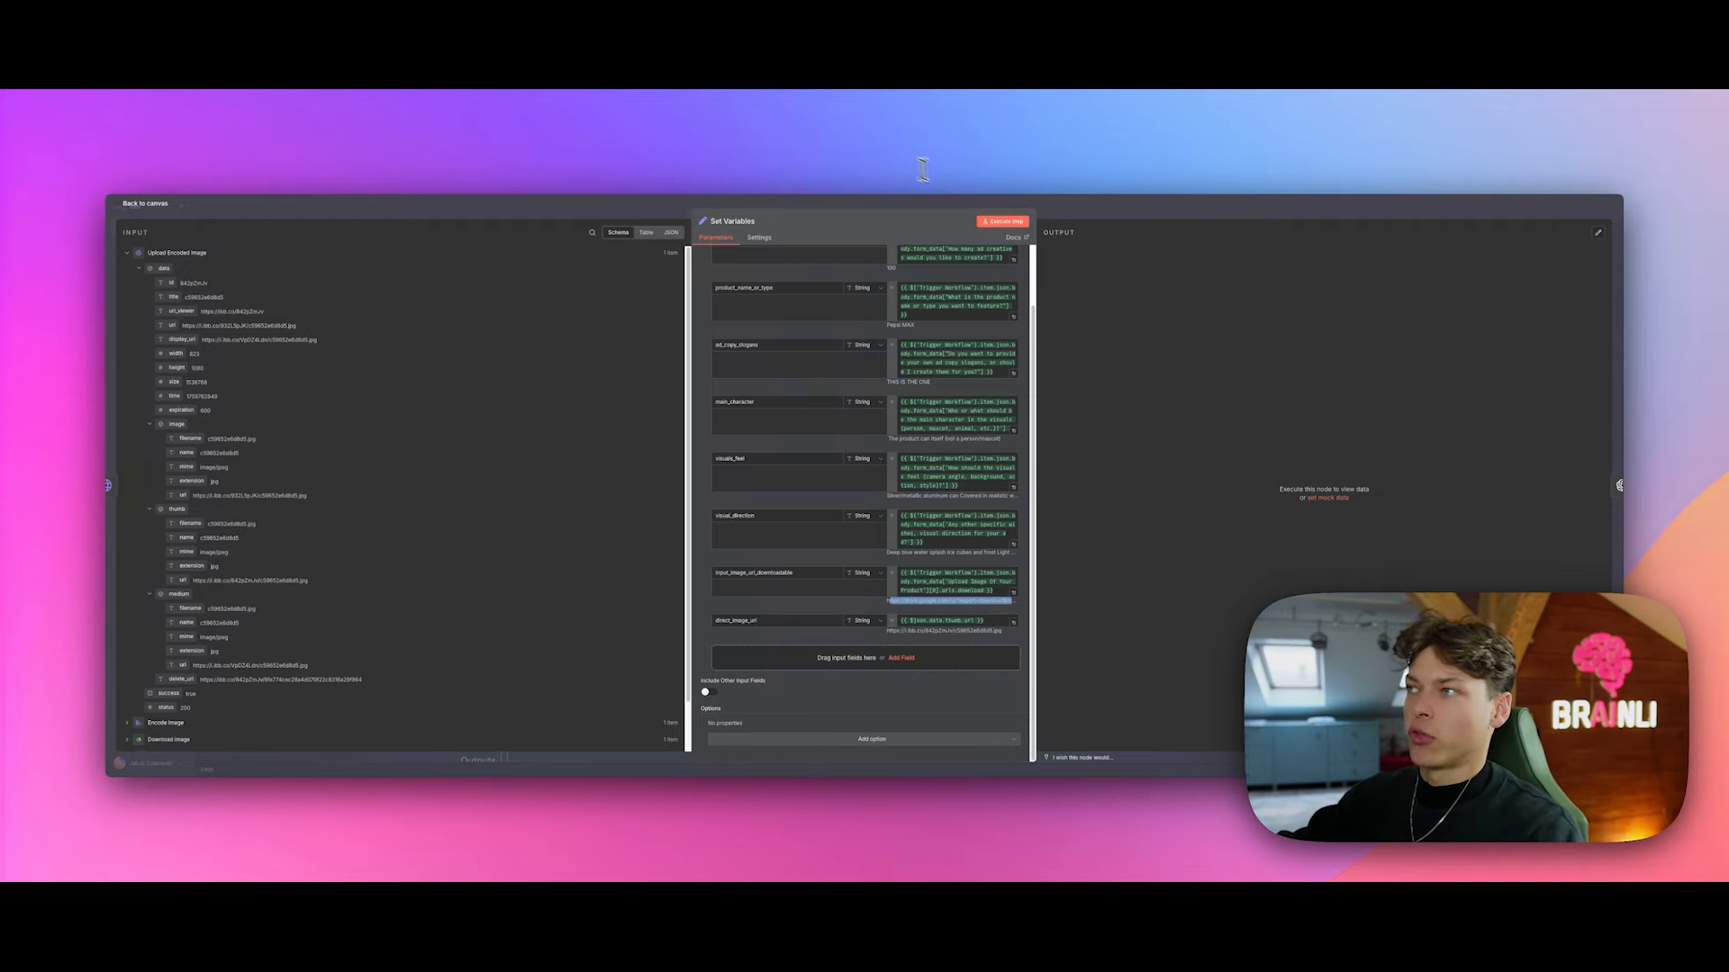
# Step: Run Set Variables to output all ad fields, then copy the node from the canvas
pyautogui.click(1002, 222)
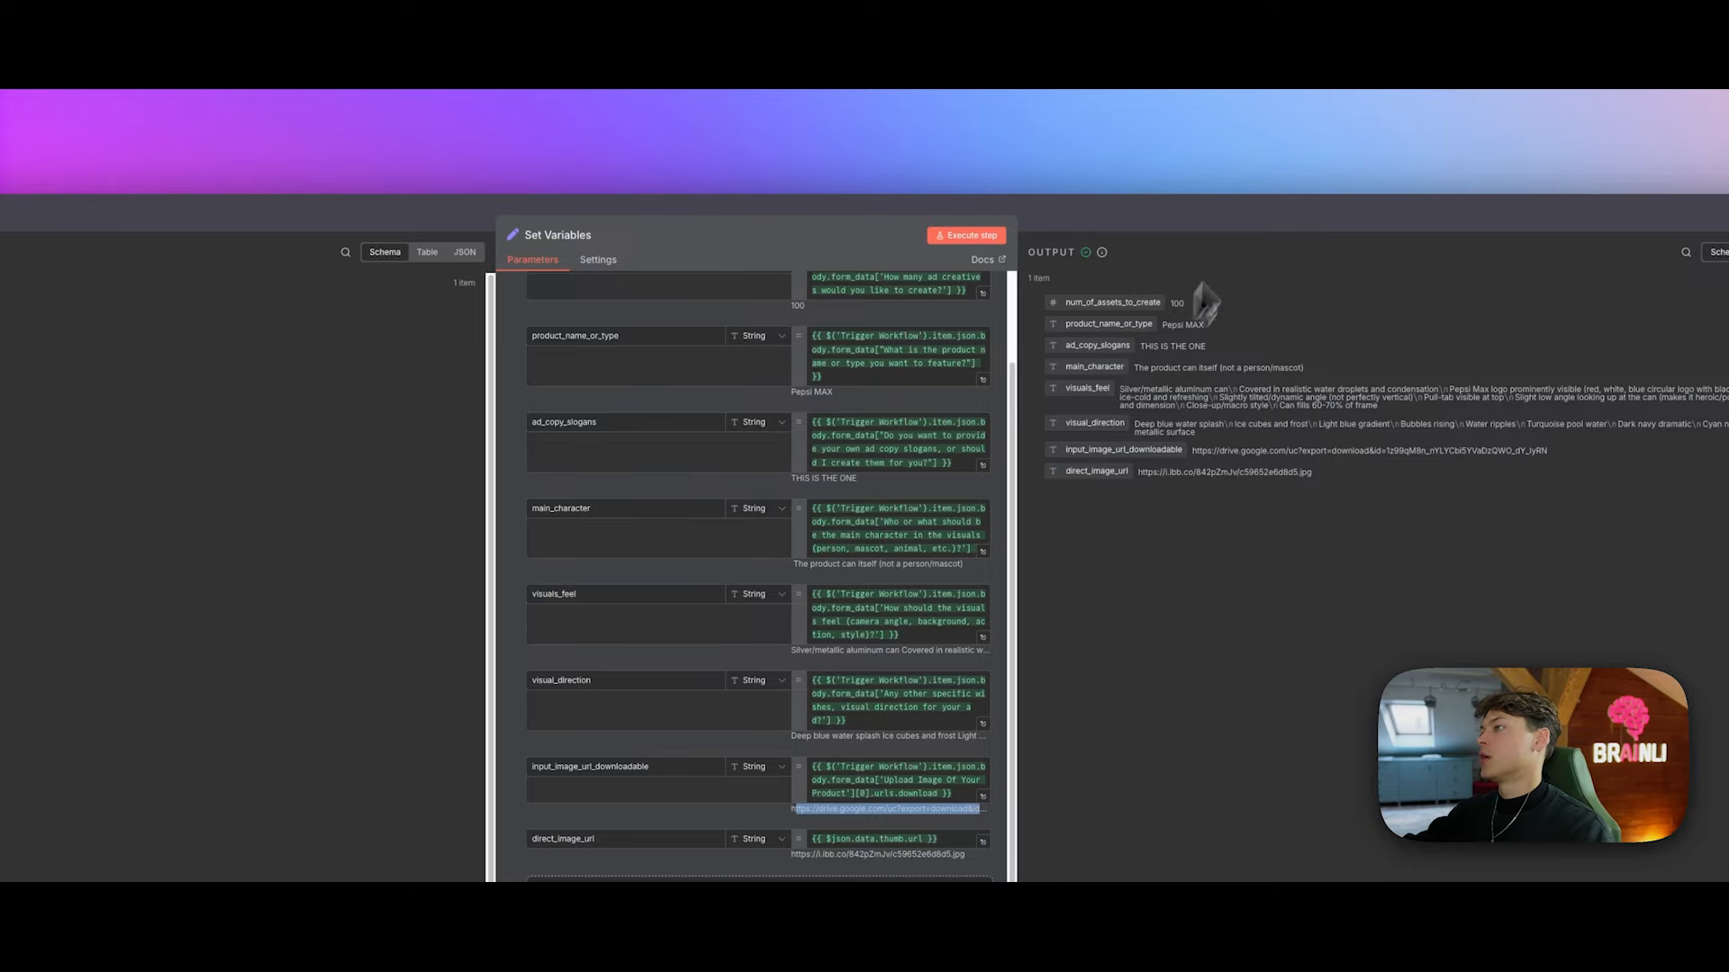
pyautogui.click(1259, 209)
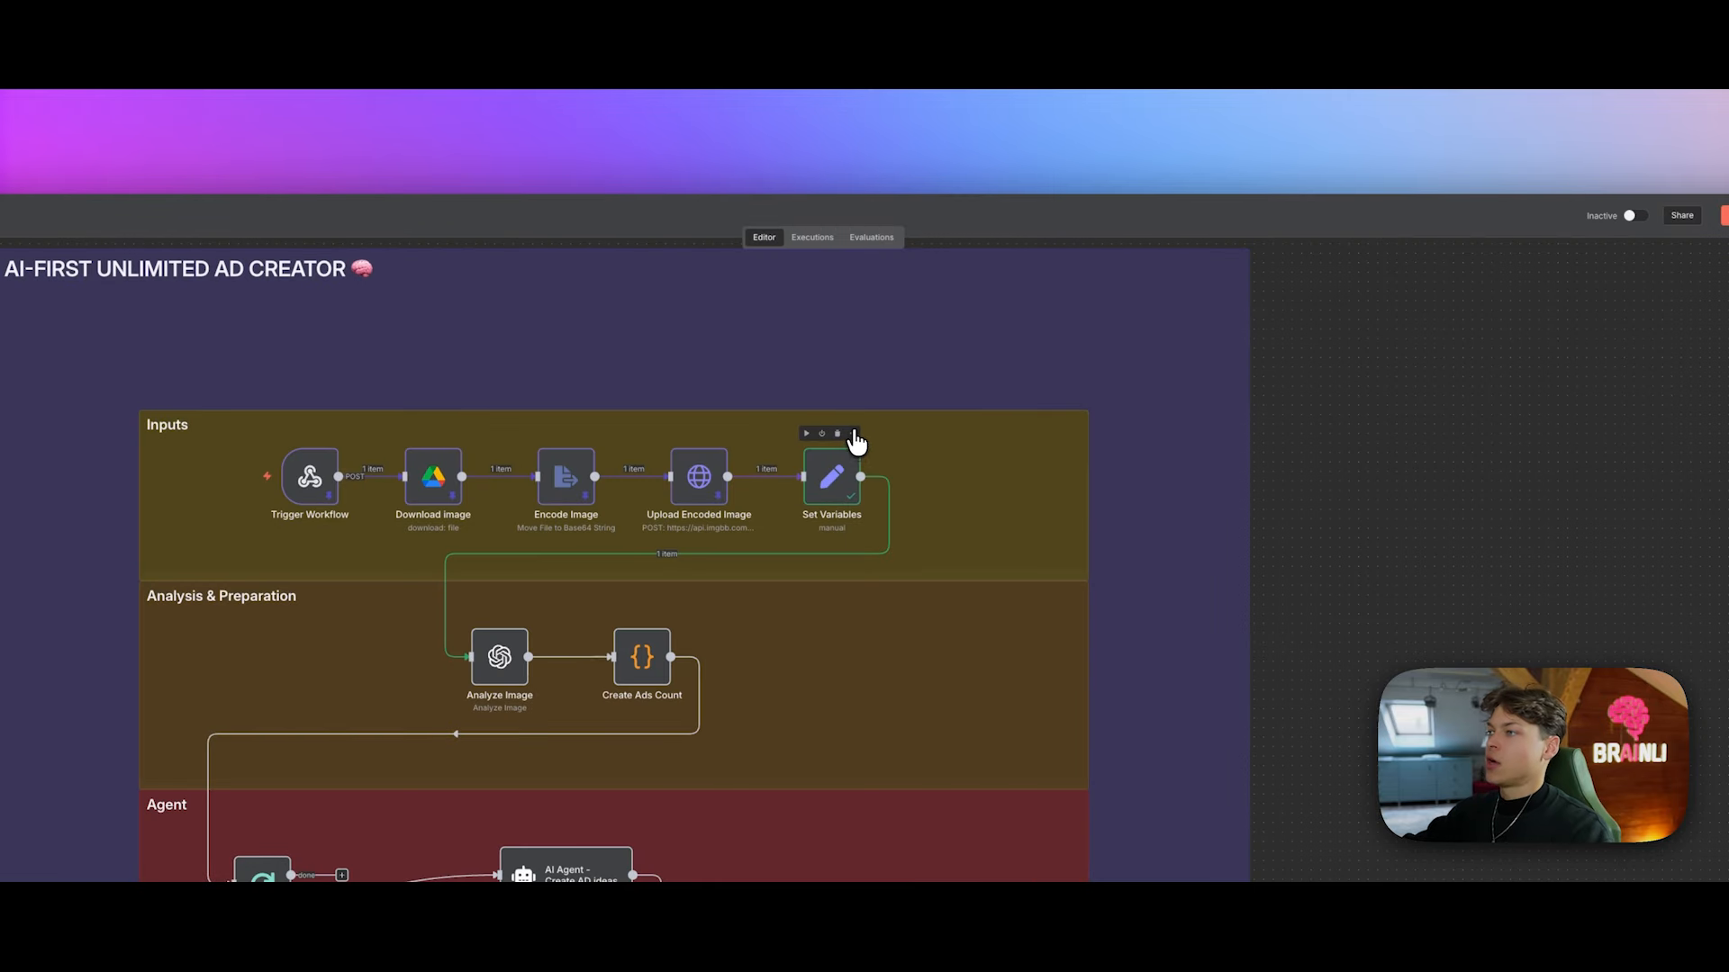
pyautogui.click(853, 436)
pyautogui.click(918, 550)
pyautogui.scroll(-1, 738, 572)
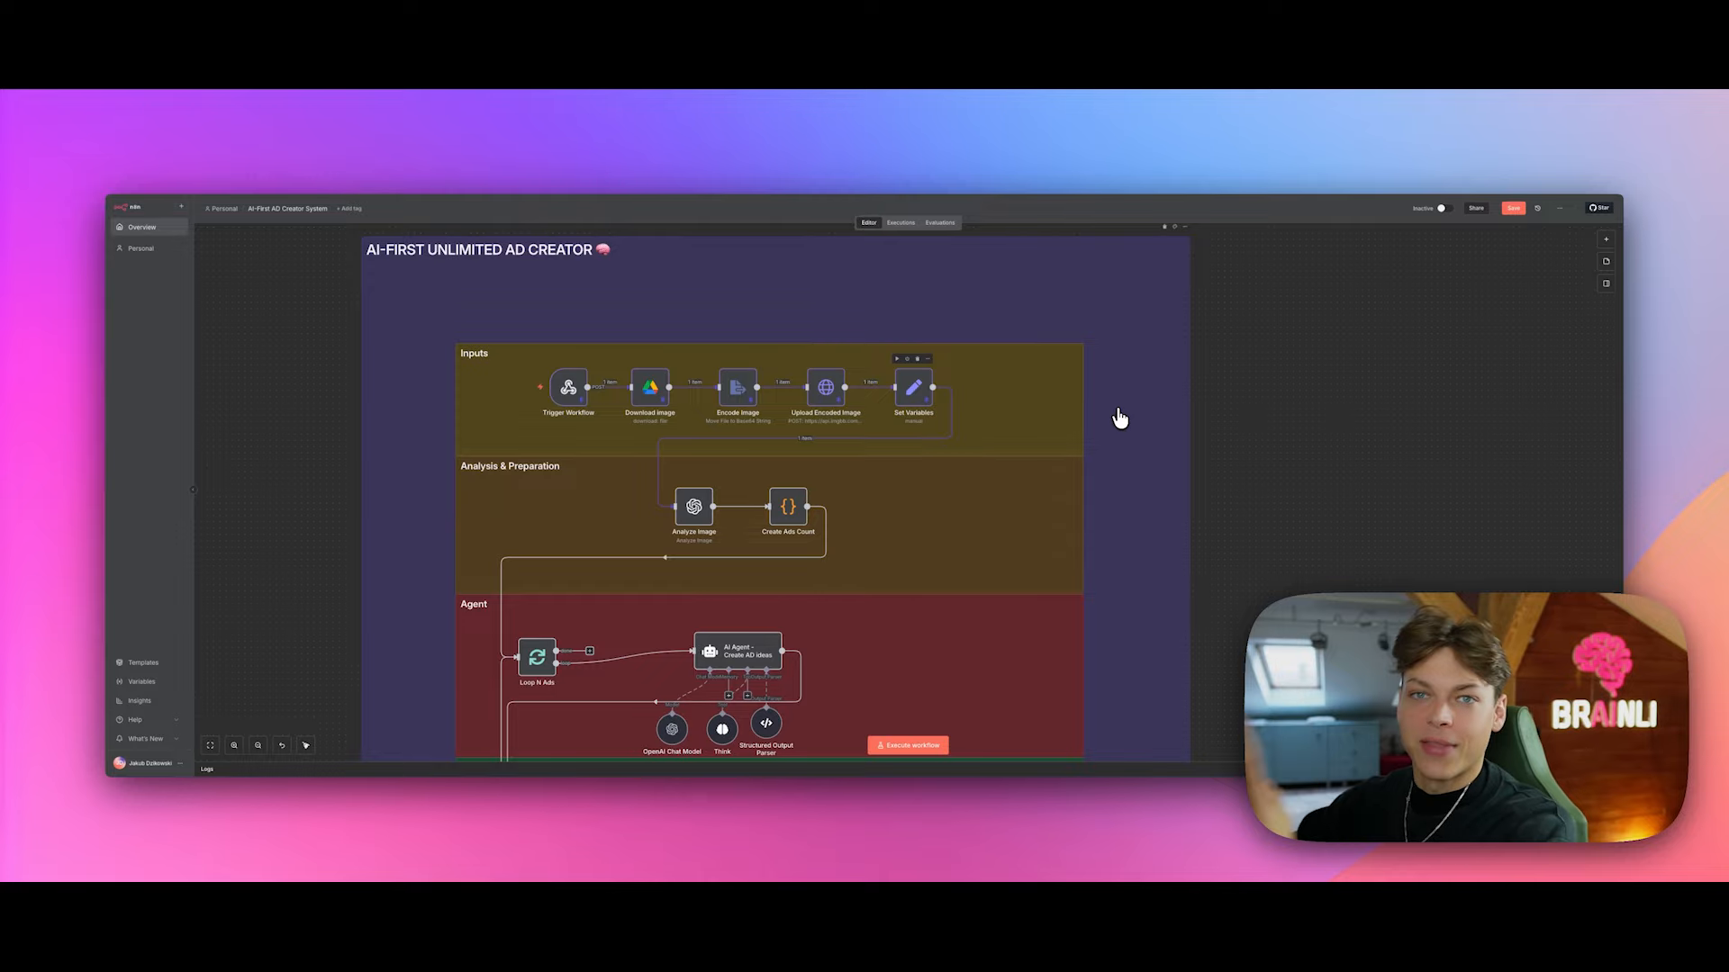
# Step: Open the Analyze Image node, which runs CHATGPT-4O-LATEST on the input_image_url_downloadable link
pyautogui.scroll(-1, 1120, 416)
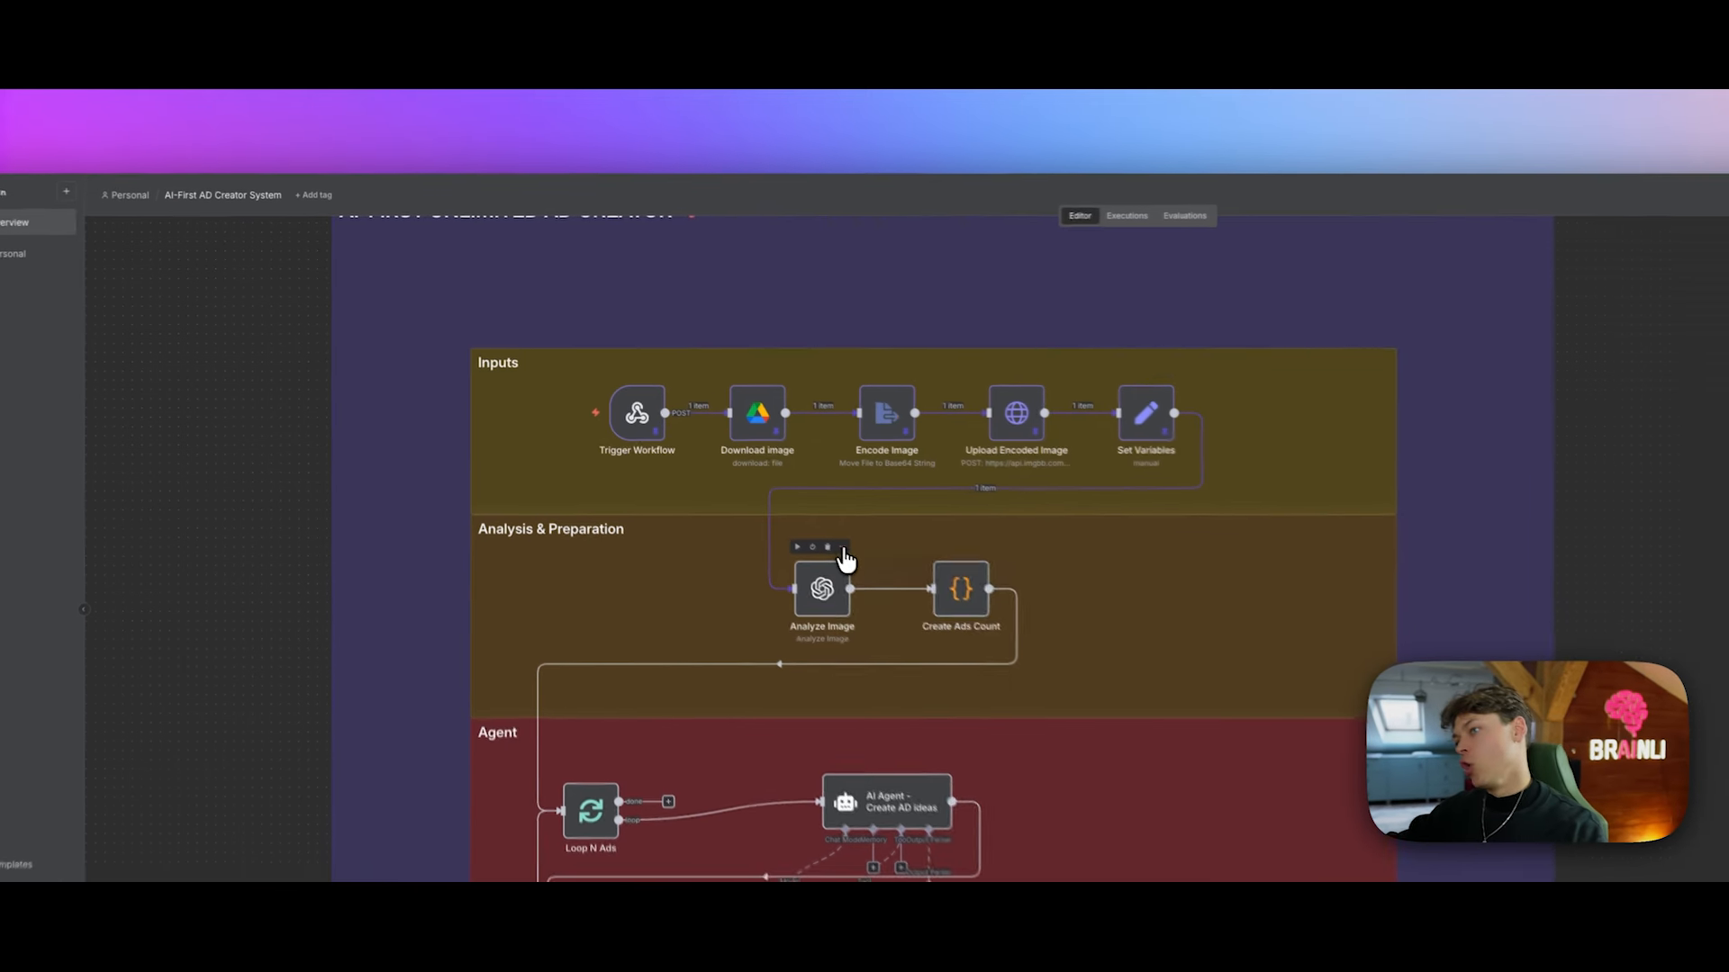
pyautogui.rightClick(848, 567)
pyautogui.click(883, 598)
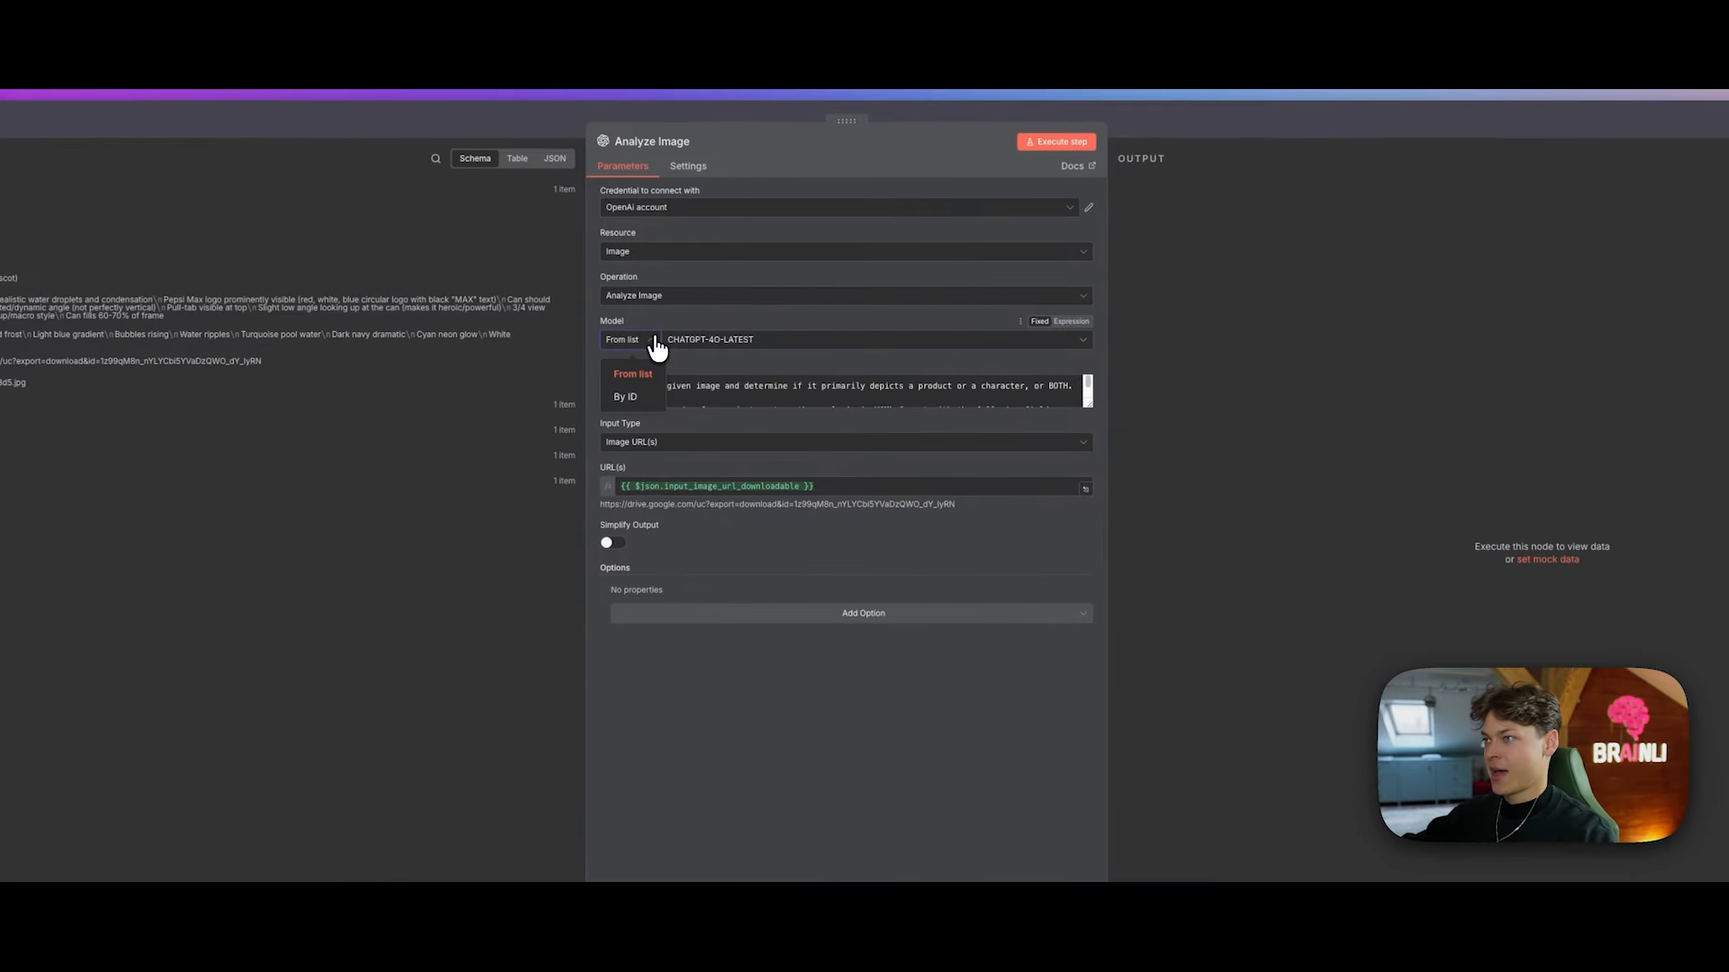
# Step: Check the model list, keep CHATGPT-4O-LATEST, and stretch the Analyze Image prompt box taller
pyautogui.click(961, 343)
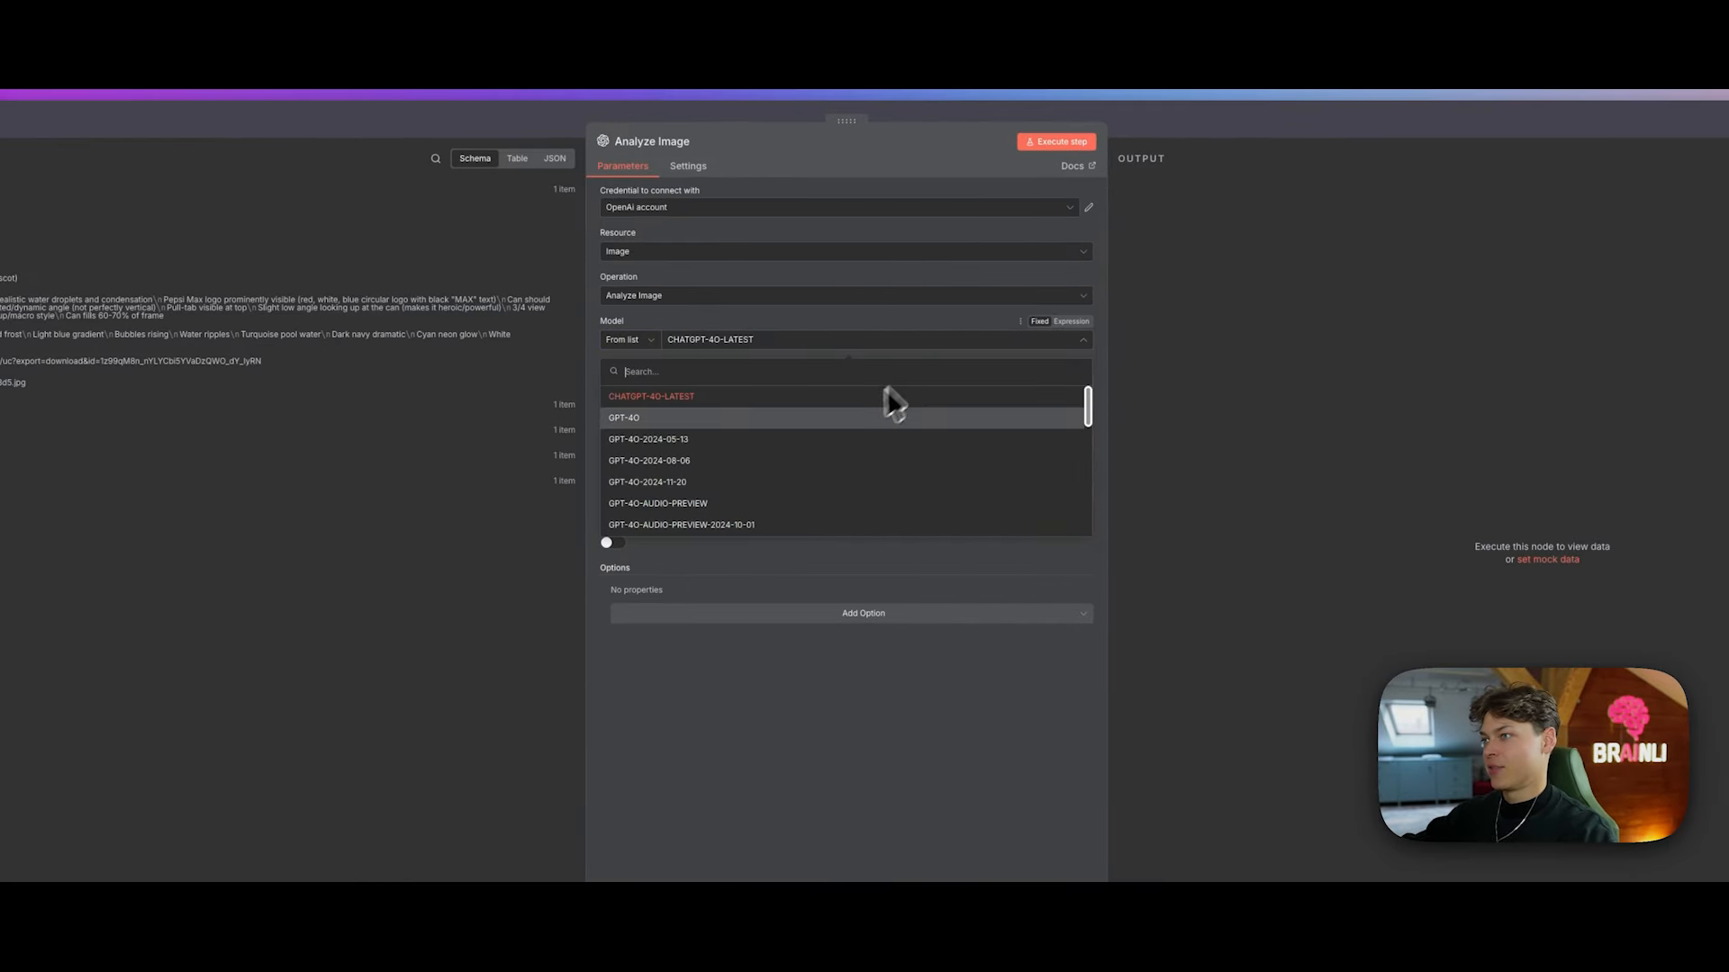
pyautogui.scroll(-10, 864, 419)
pyautogui.scroll(10, 846, 446)
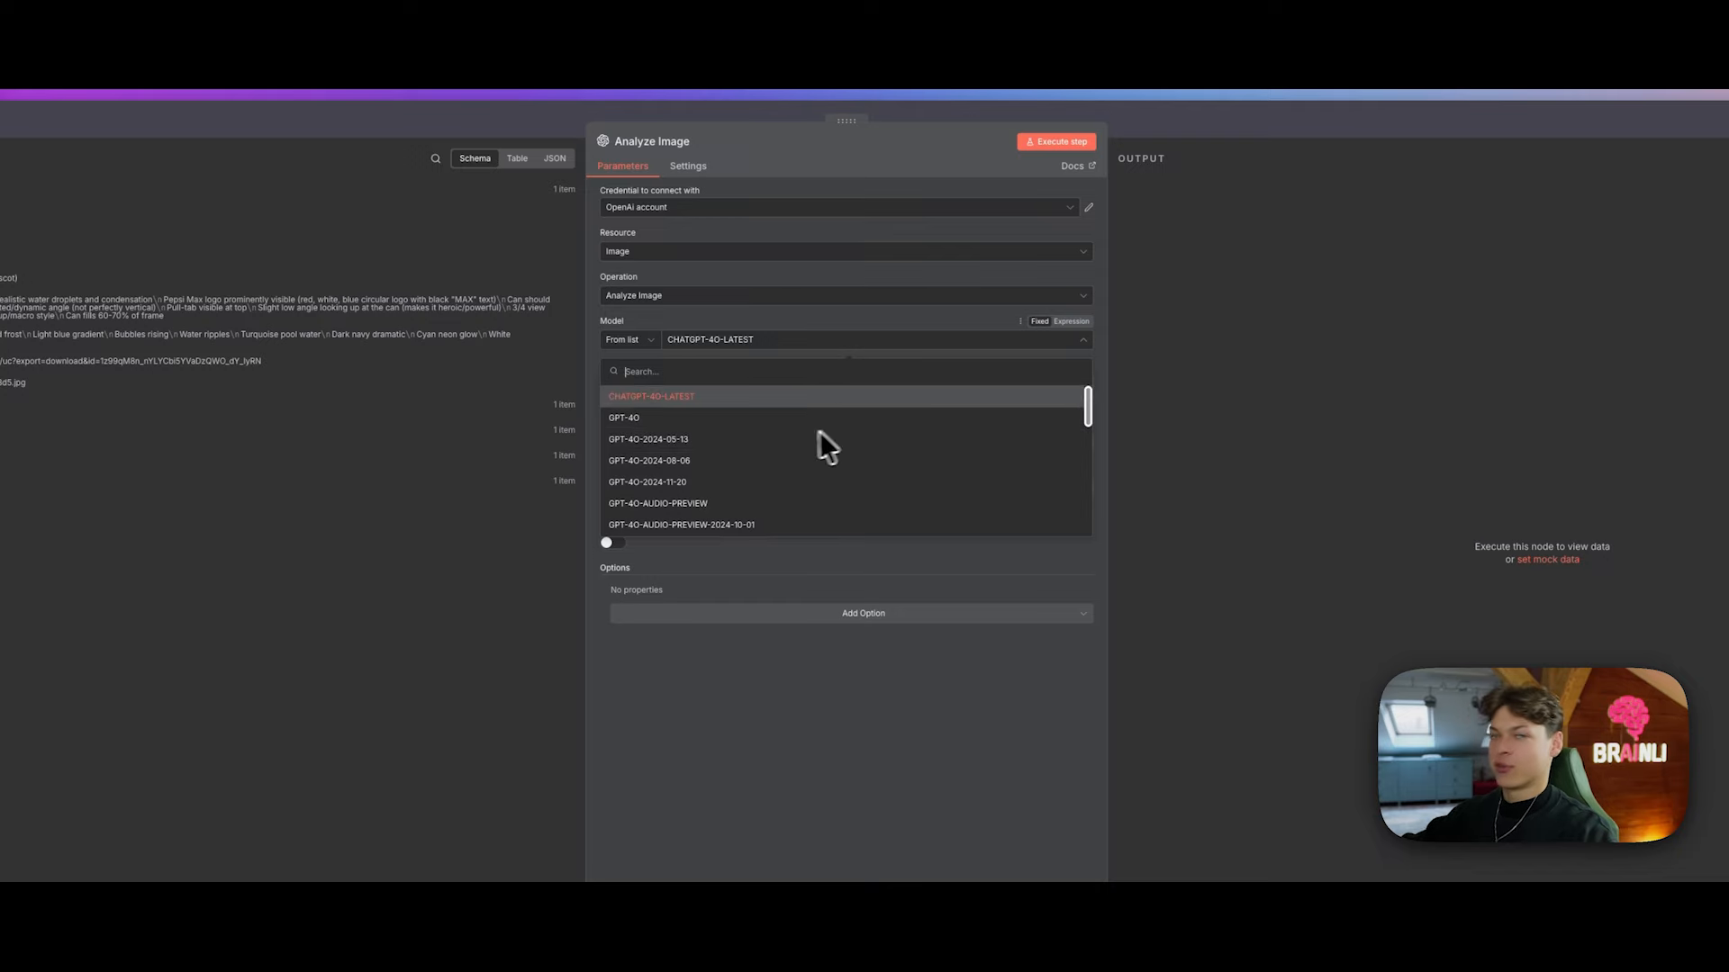
pyautogui.click(786, 317)
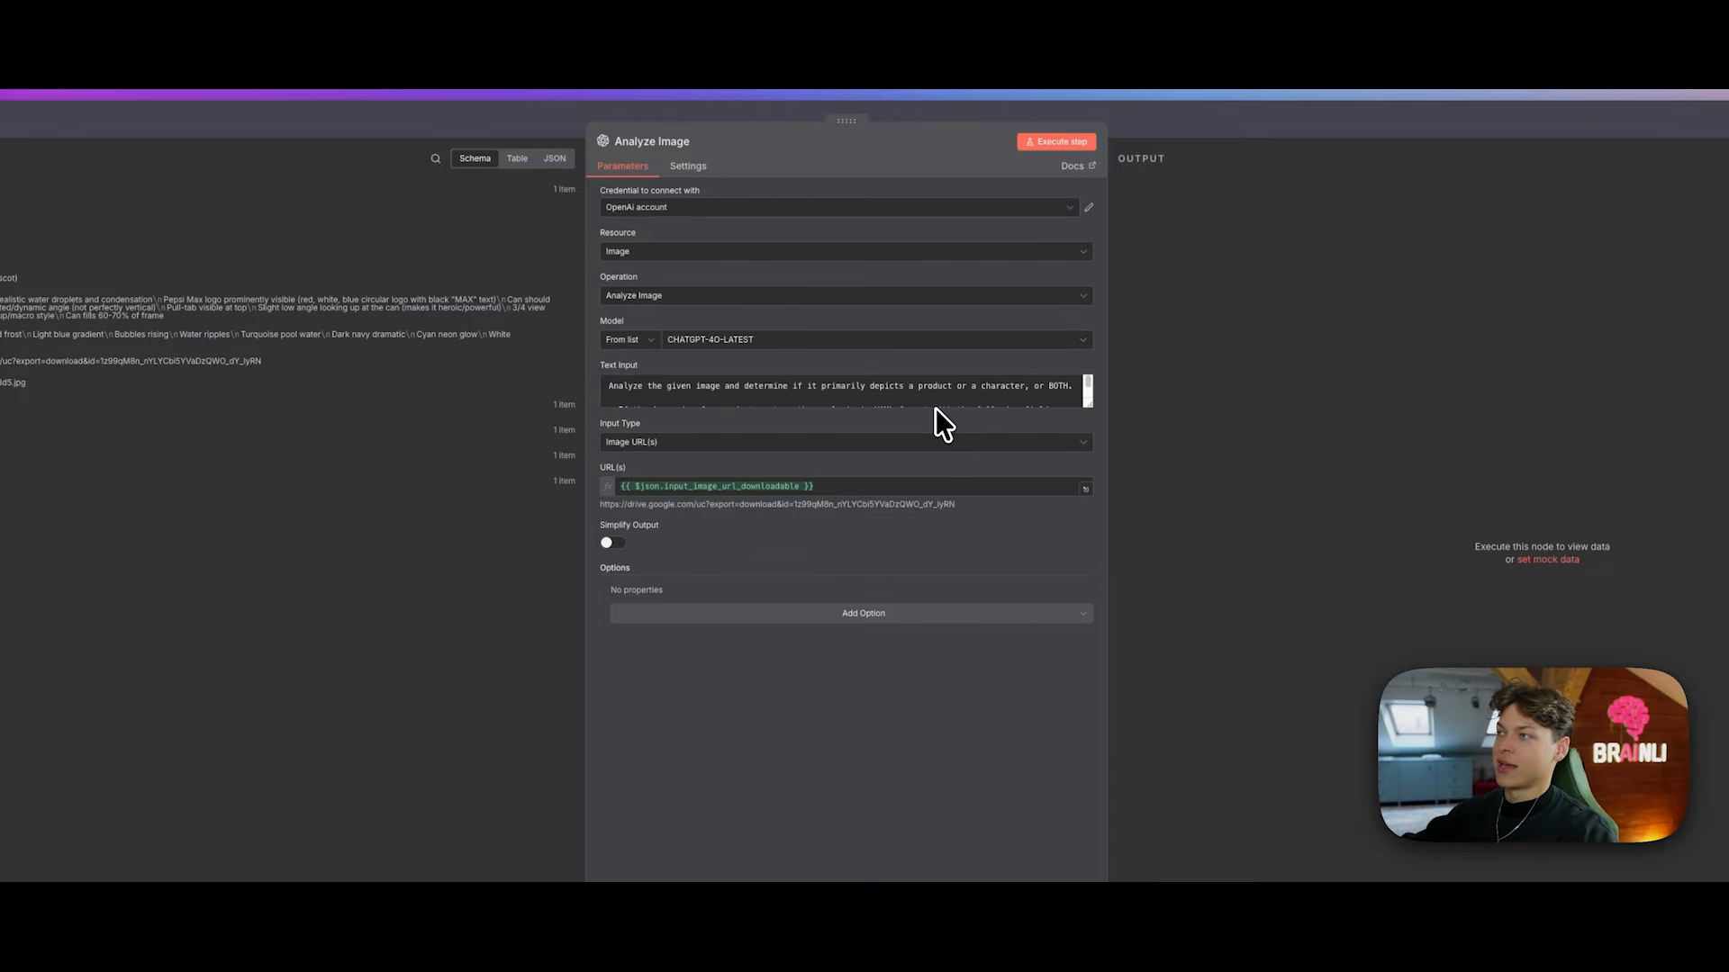
pyautogui.moveTo(1087, 404); pyautogui.dragTo(1085, 566)
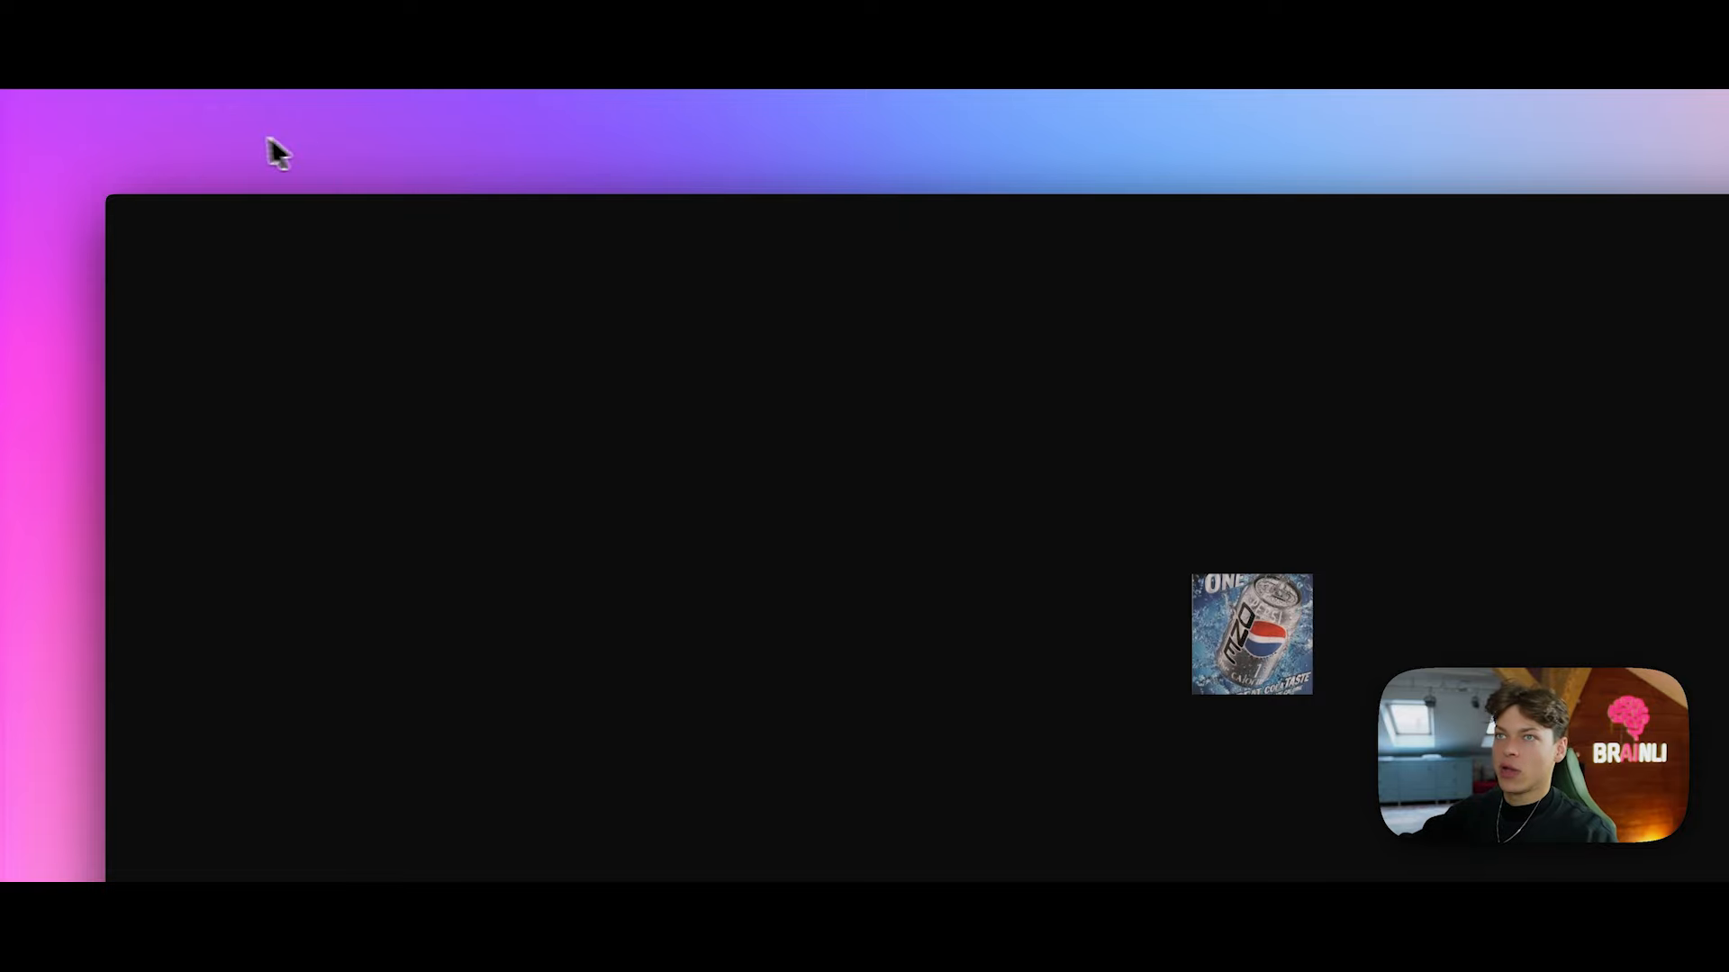
pyautogui.click(230, 135)
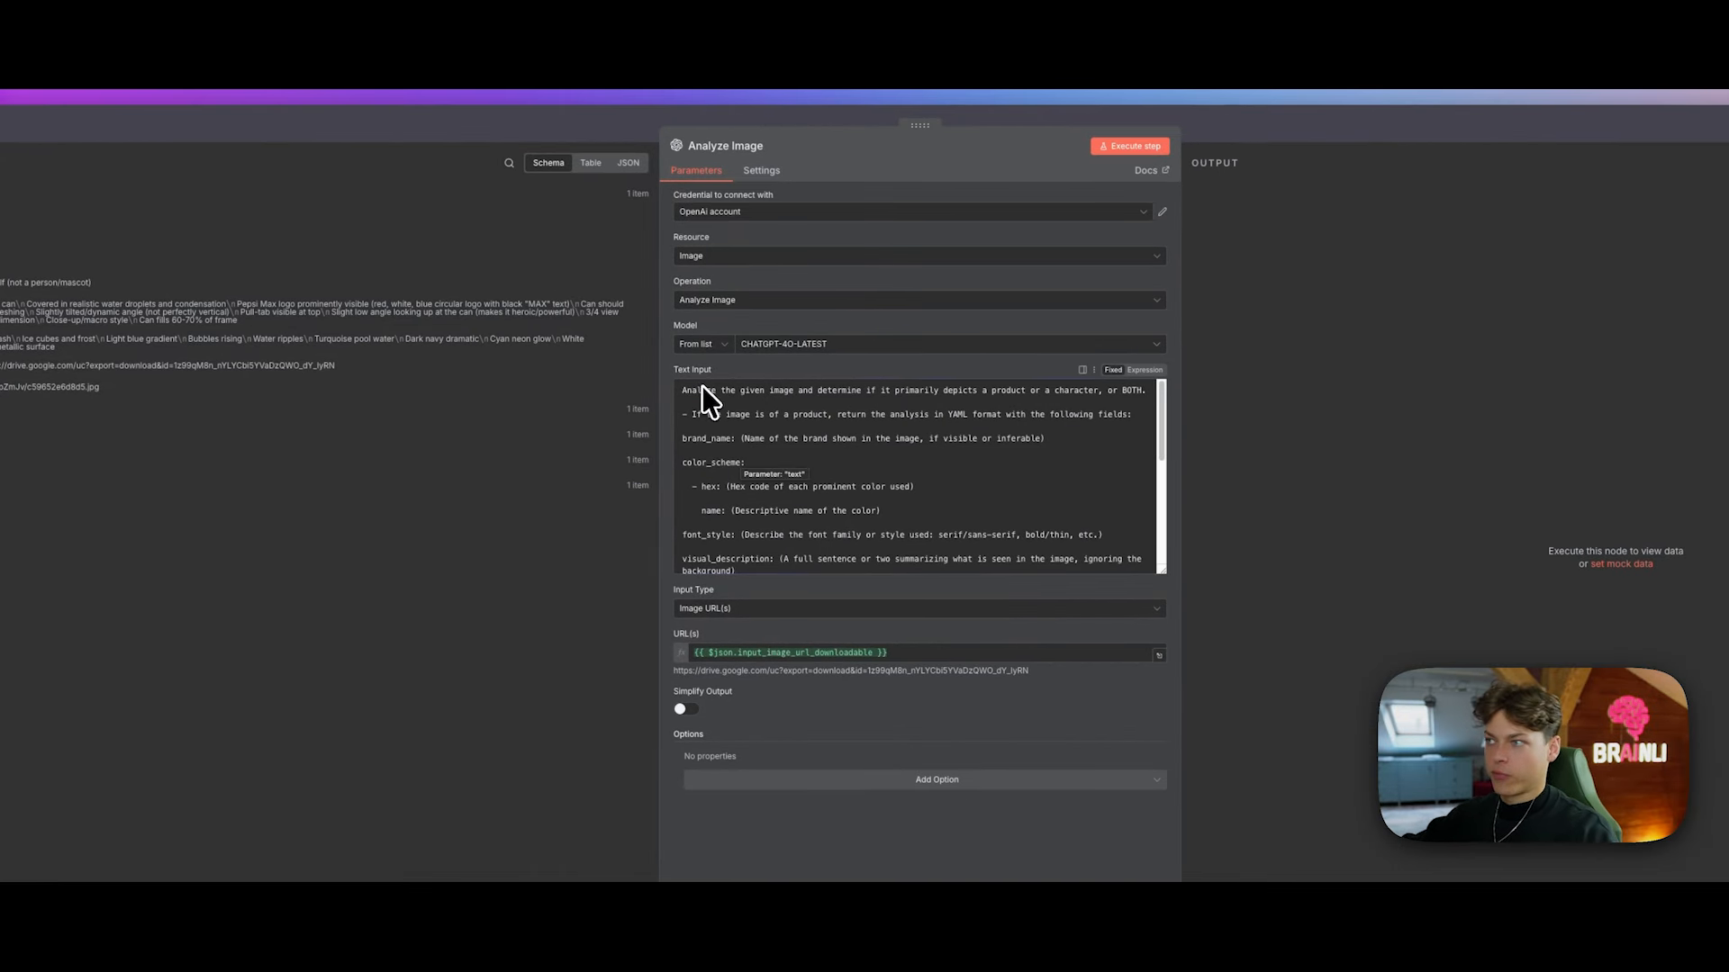
# Step: Highlight the prompt's opening line and its requested YAML output fields
pyautogui.moveTo(707, 390); pyautogui.dragTo(1011, 403)
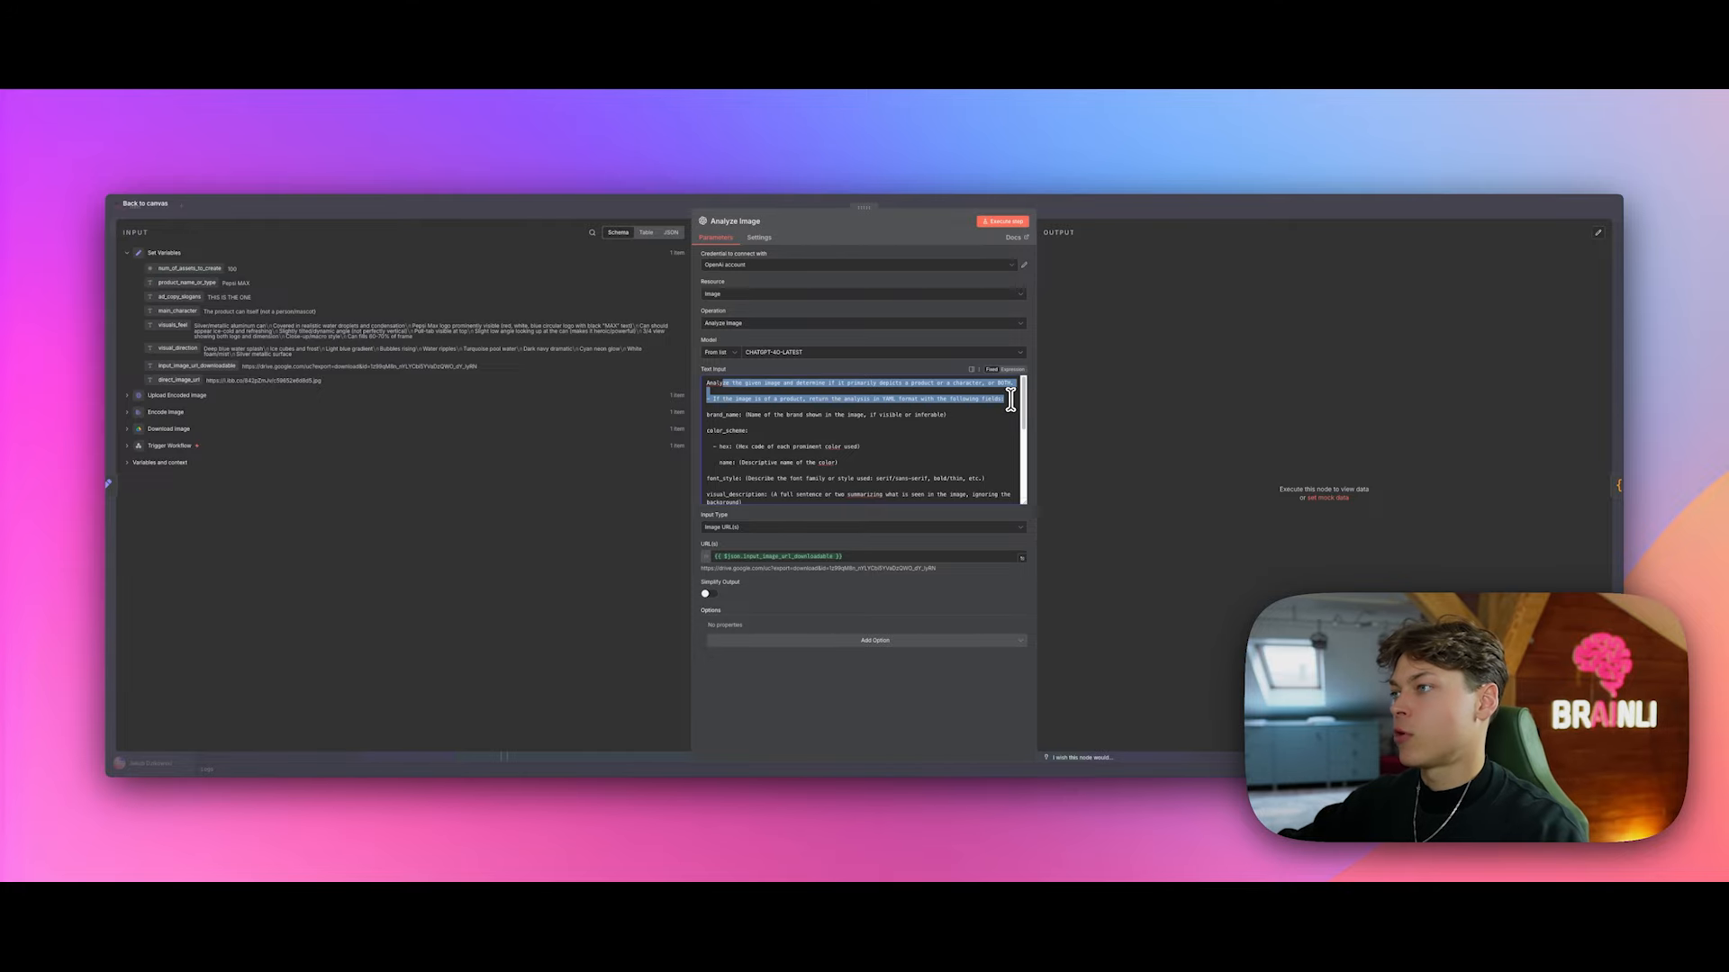
pyautogui.moveTo(1011, 403); pyautogui.dragTo(967, 484)
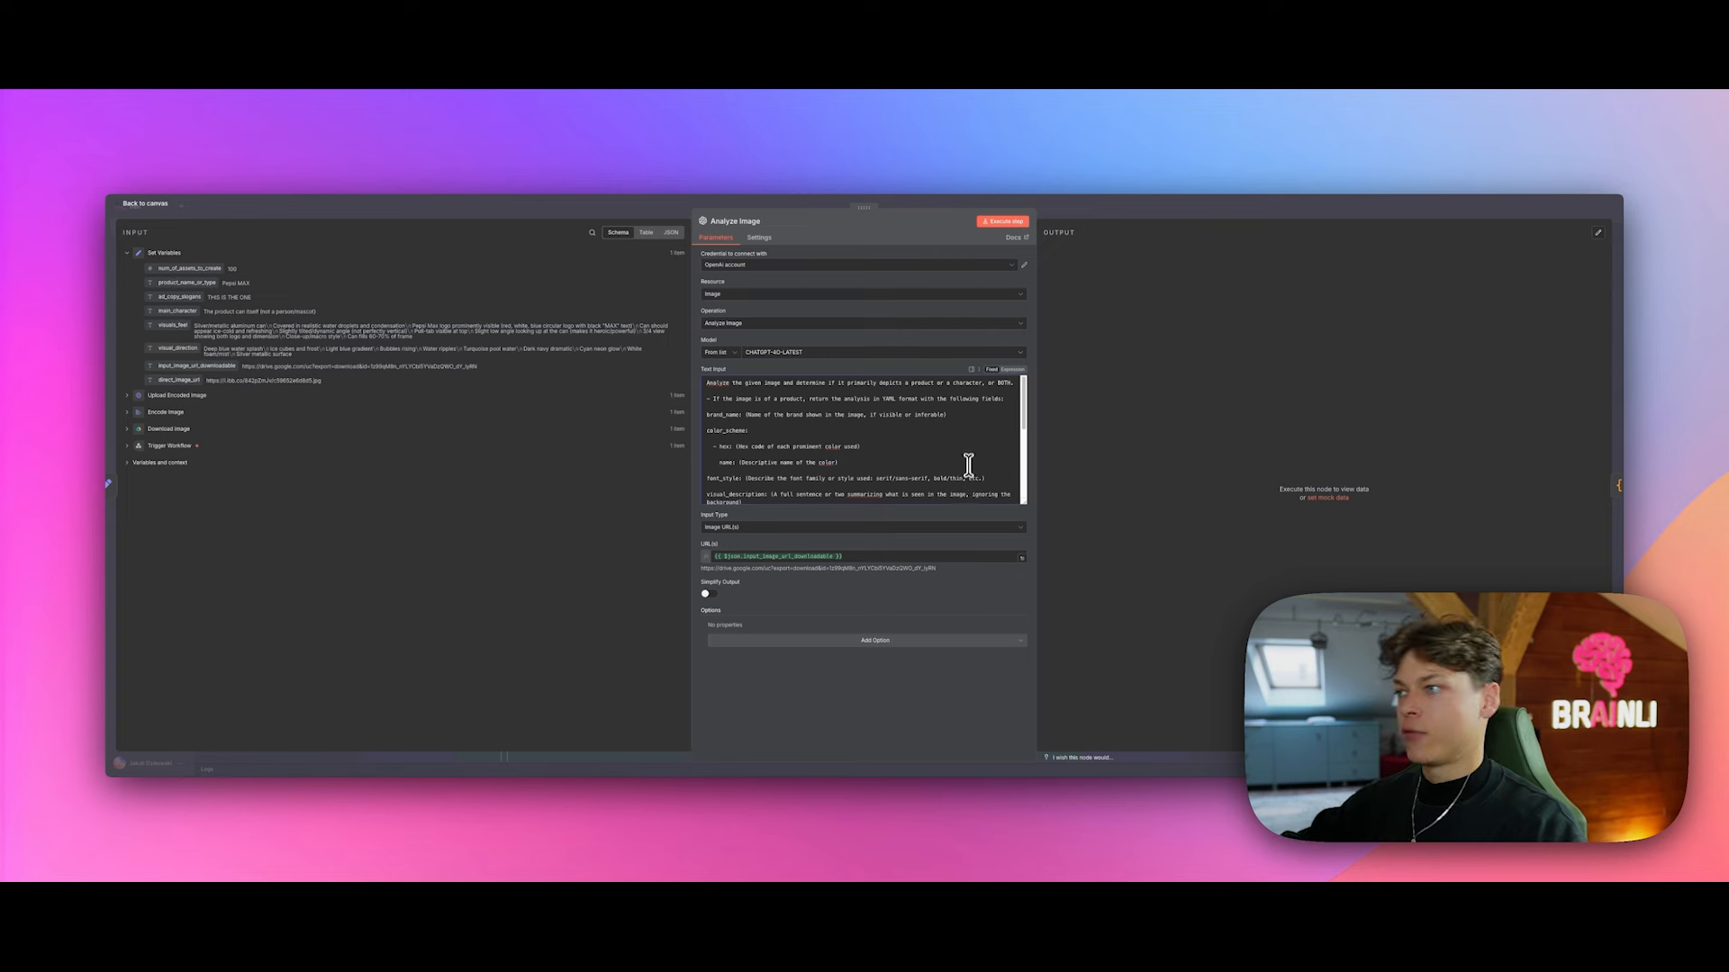
pyautogui.scroll(-5, 963, 464)
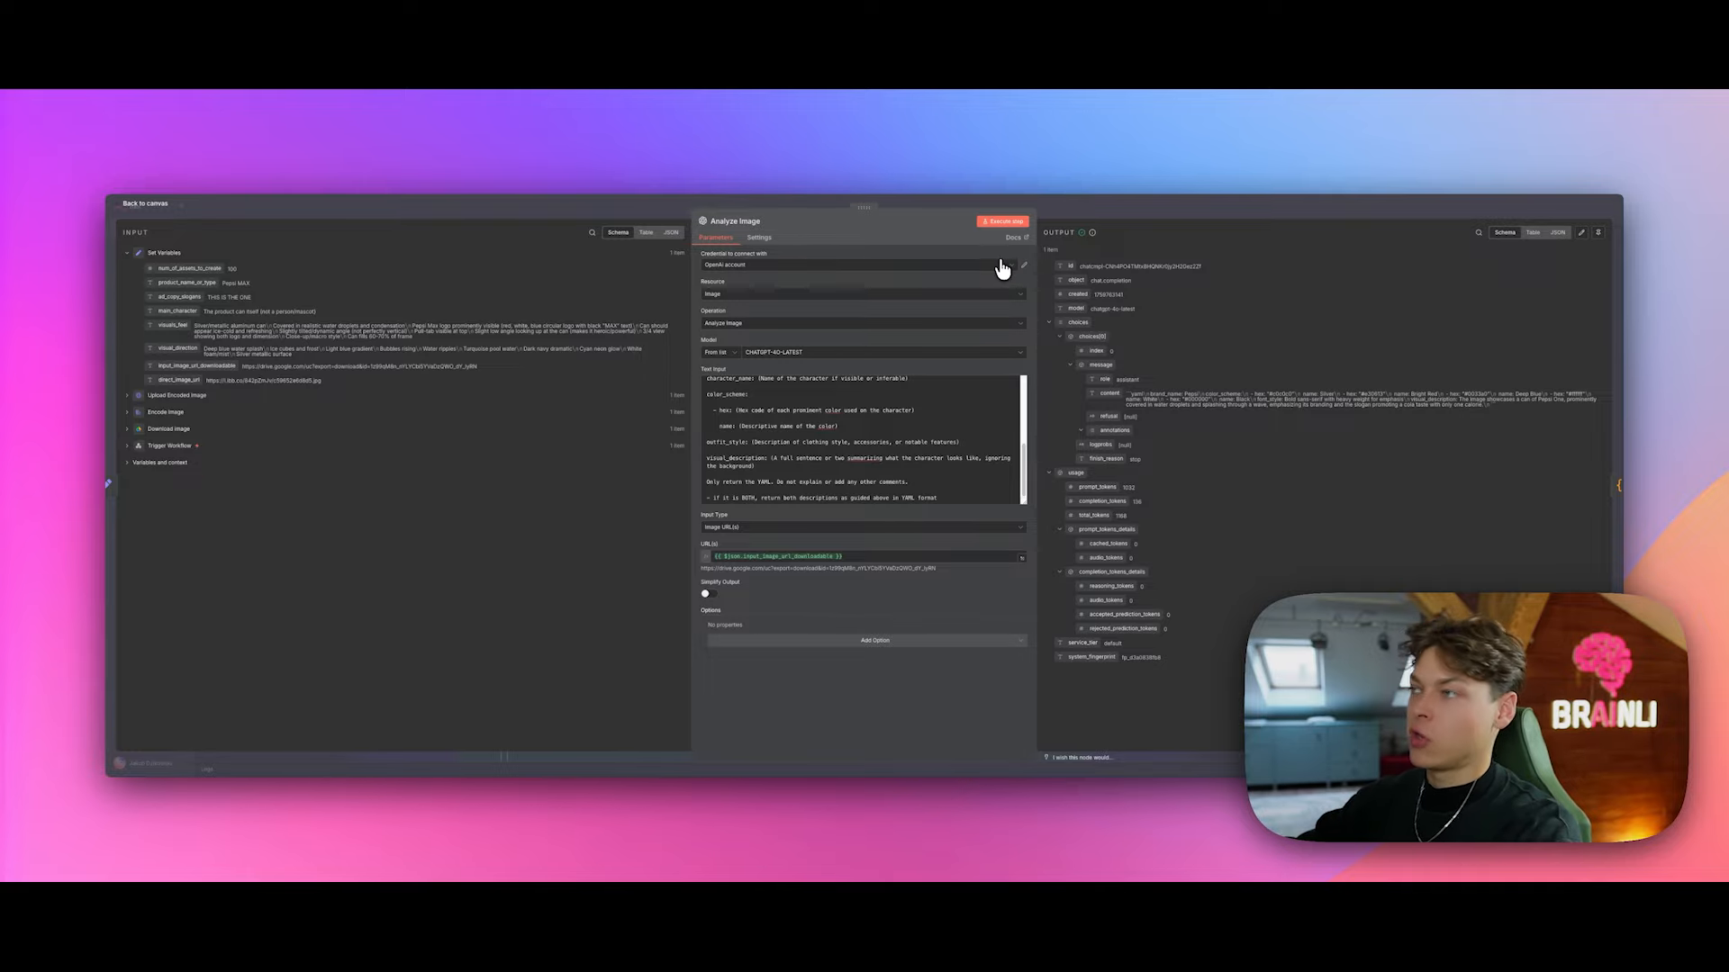
# Step: Review the OpenAI credential choices and open the OpenAI node documentation
pyautogui.click(1002, 265)
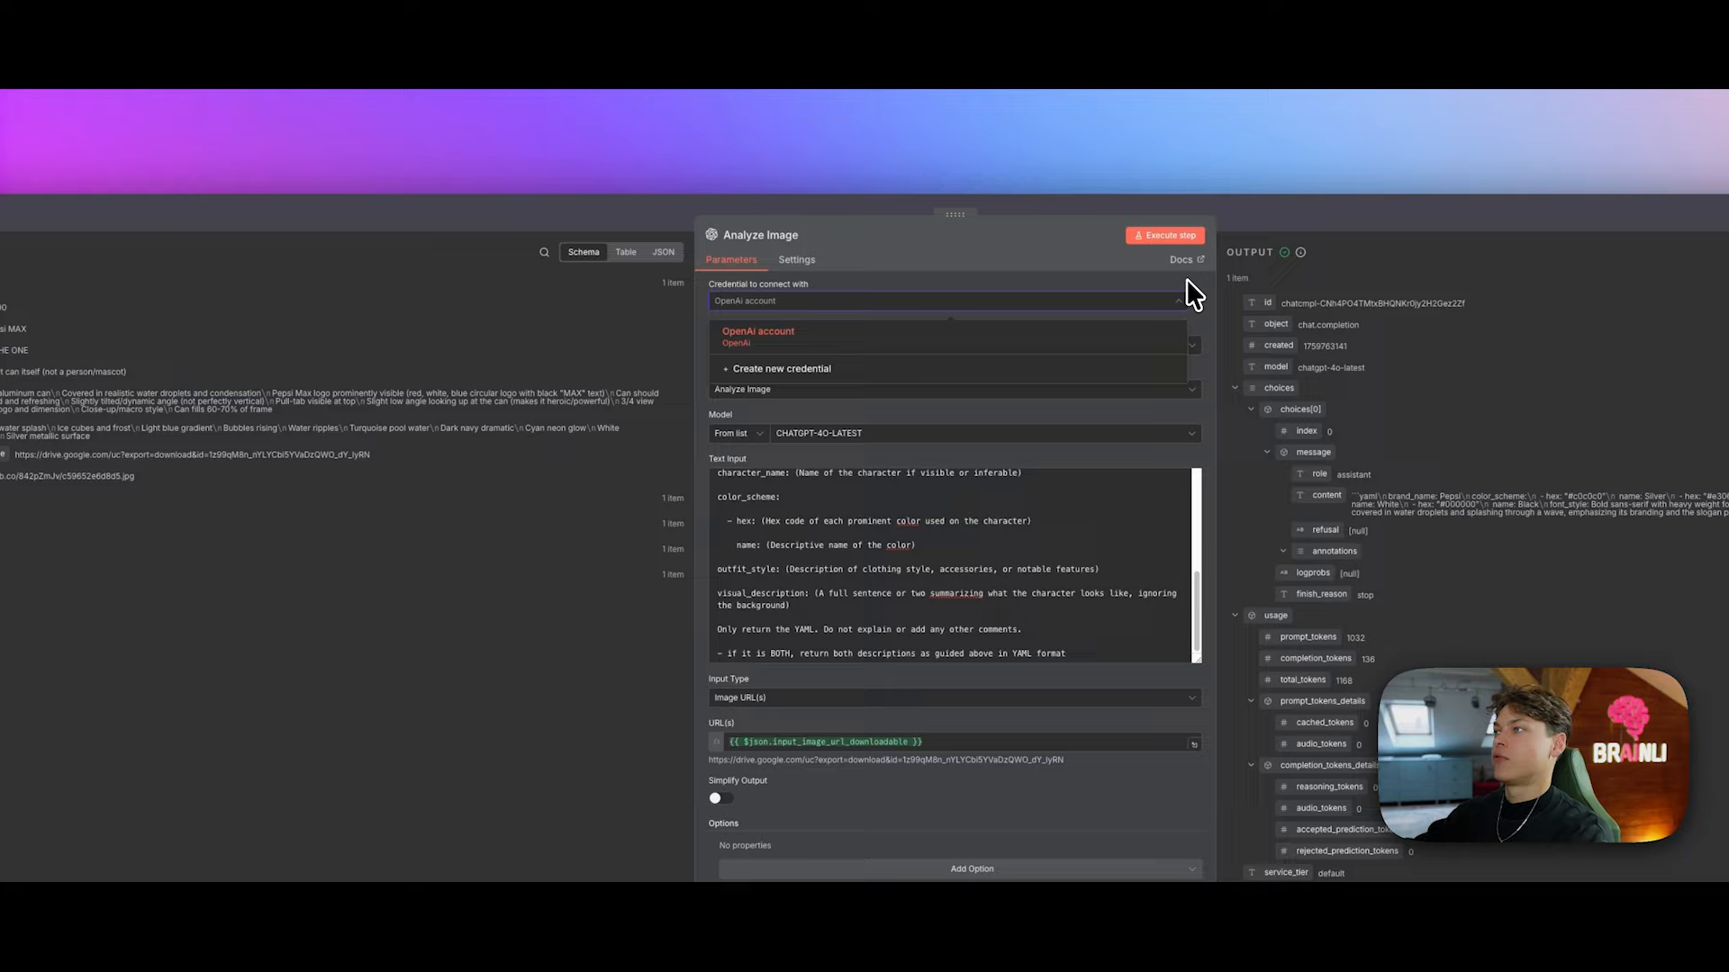
pyautogui.click(1186, 278)
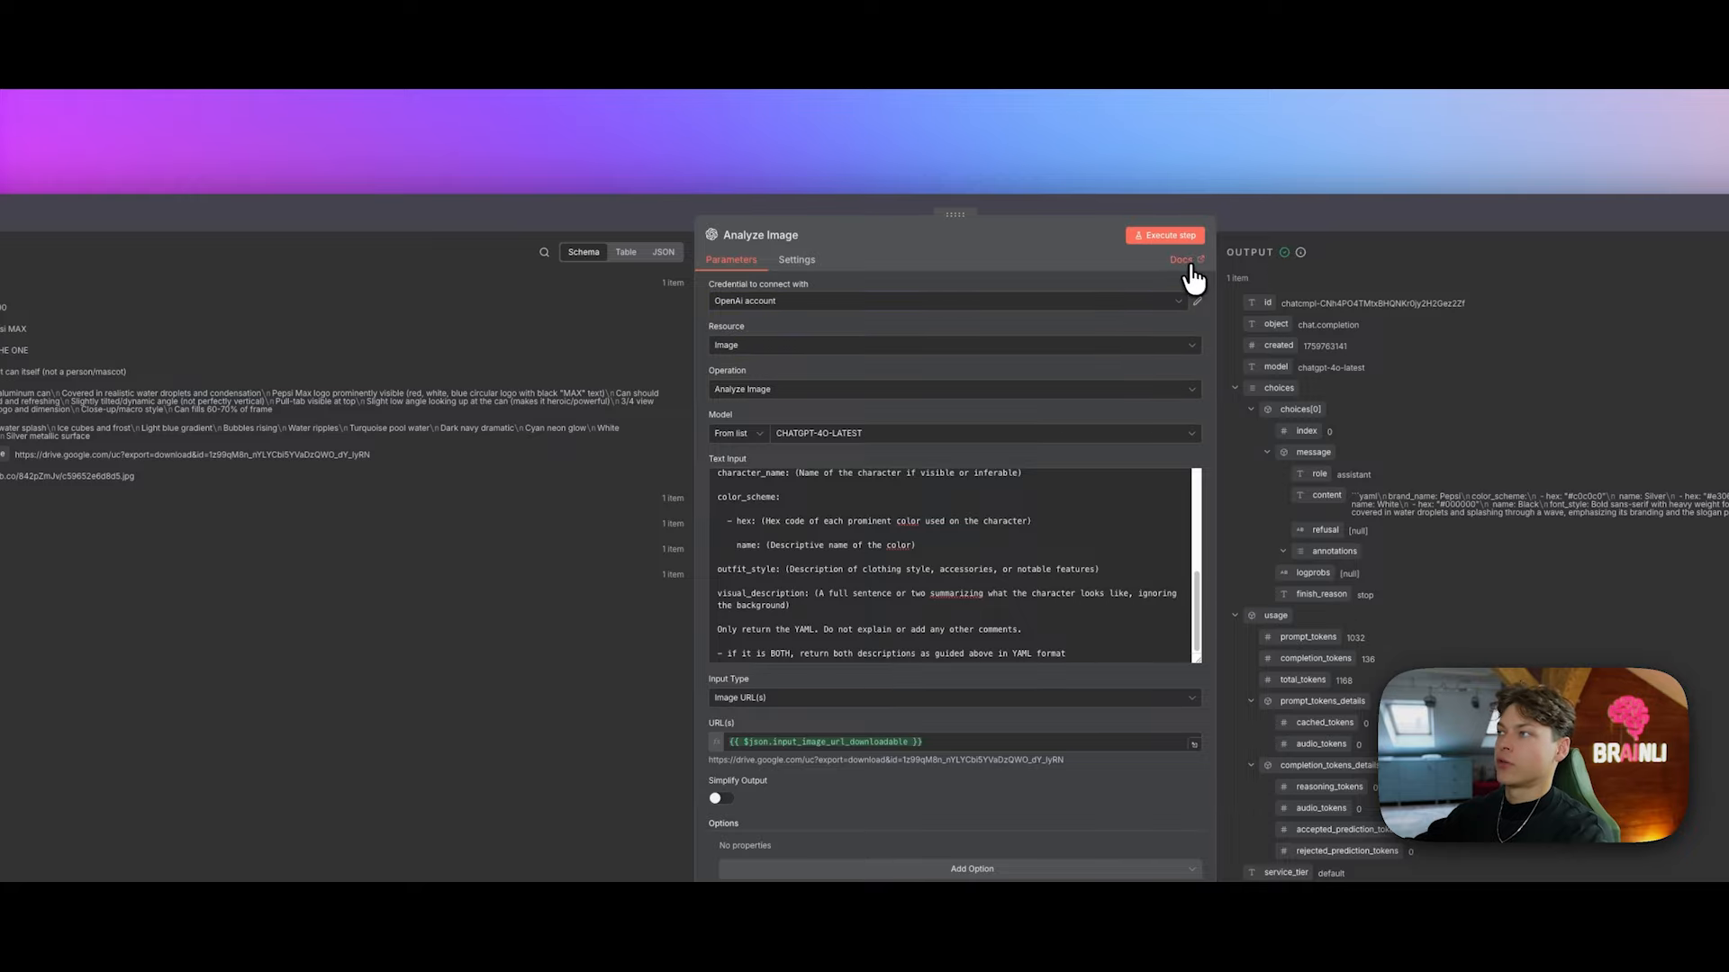
pyautogui.click(1188, 260)
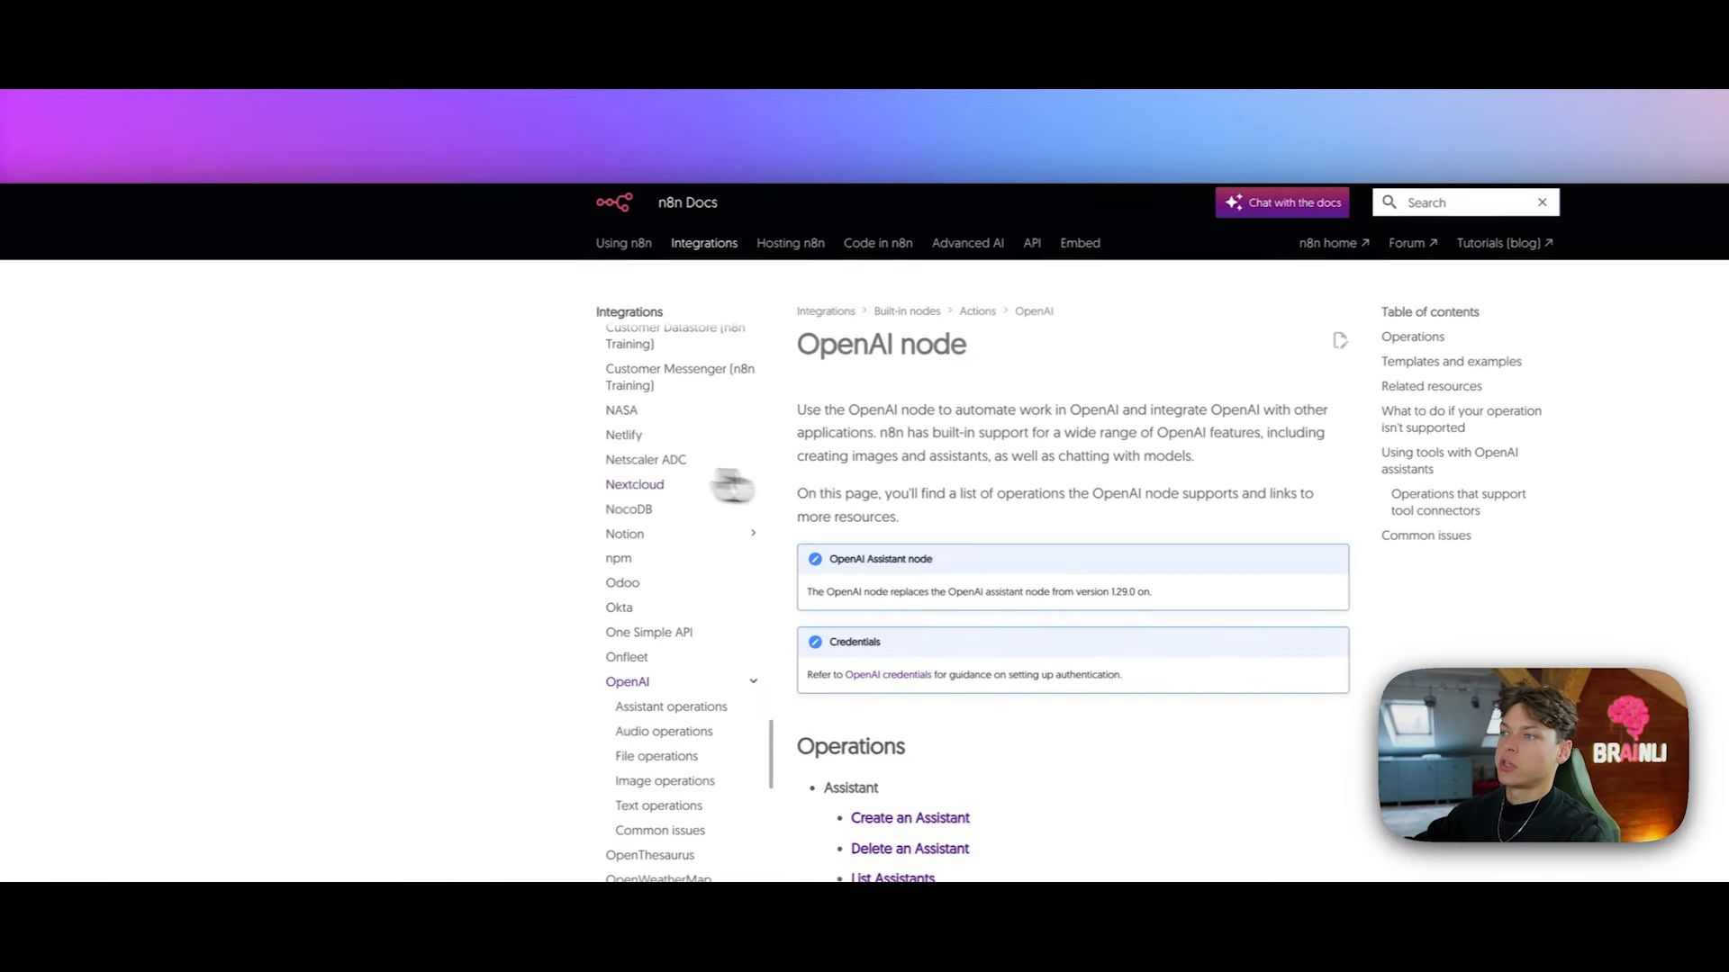
# Step: Scroll through the OpenAI node docs page, then go back to the Analyze Image node
pyautogui.scroll(-5, 930, 360)
pyautogui.scroll(5, 981, 450)
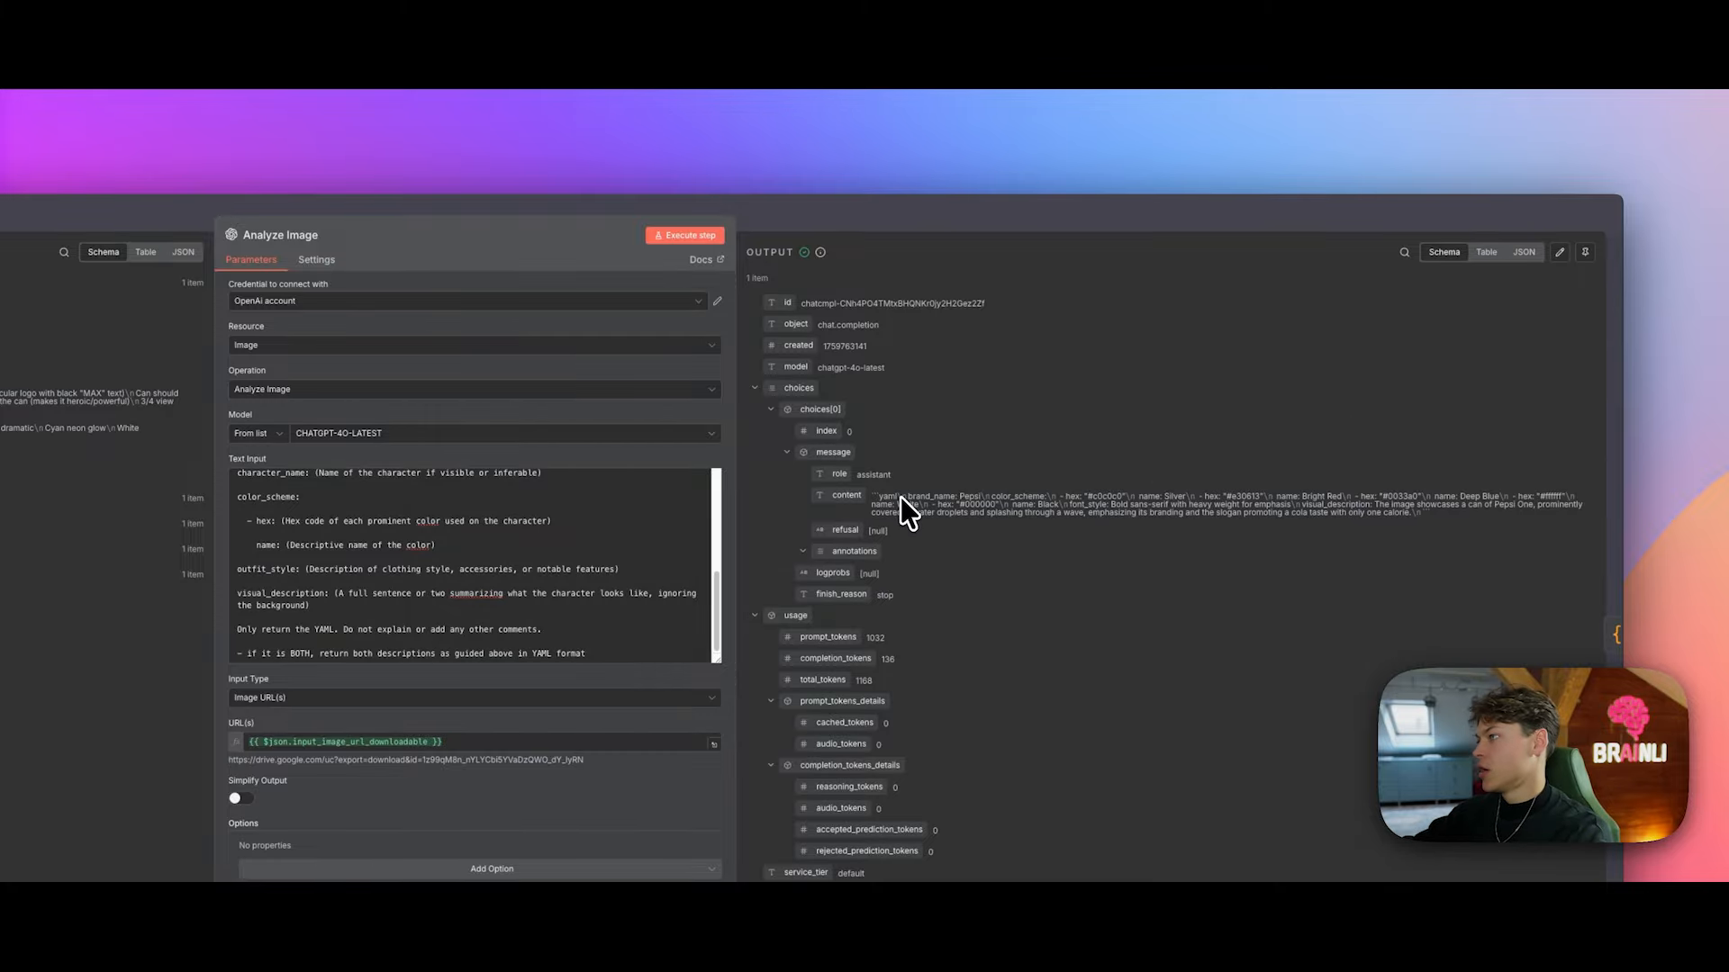
# Step: Show the Analyze Image output as a table and highlight its YAML and hex colour 0033a0
pyautogui.click(1482, 254)
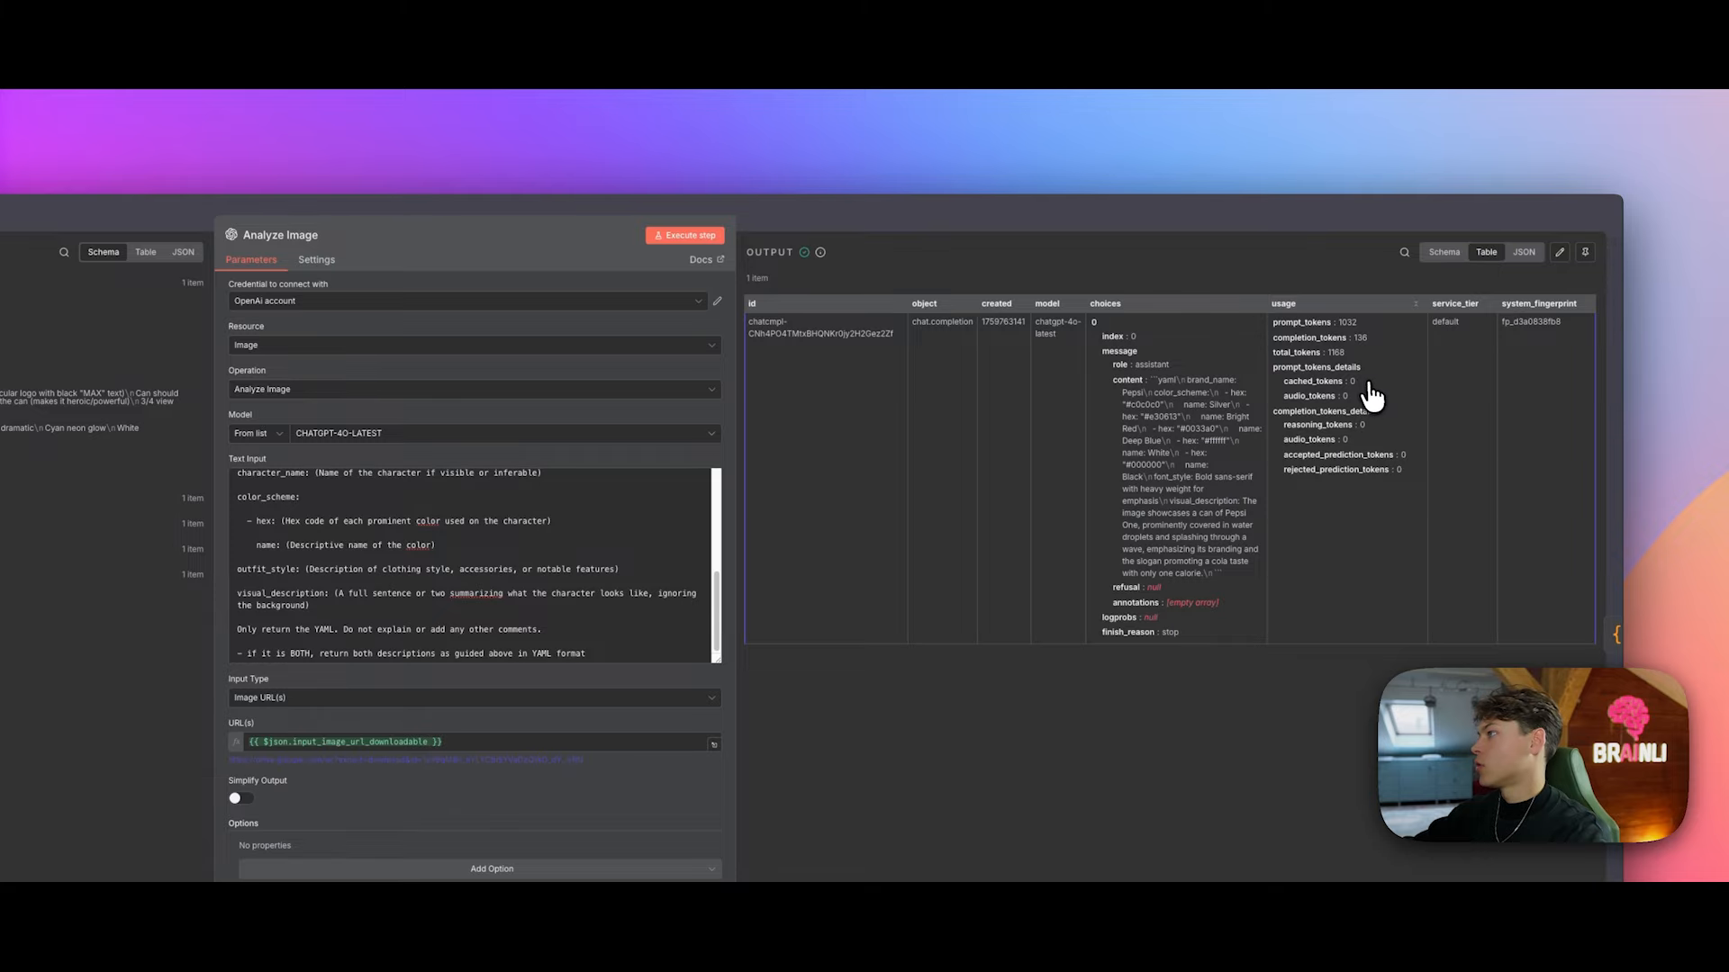
pyautogui.moveTo(1110, 382); pyautogui.dragTo(1248, 576)
pyautogui.click(1241, 571)
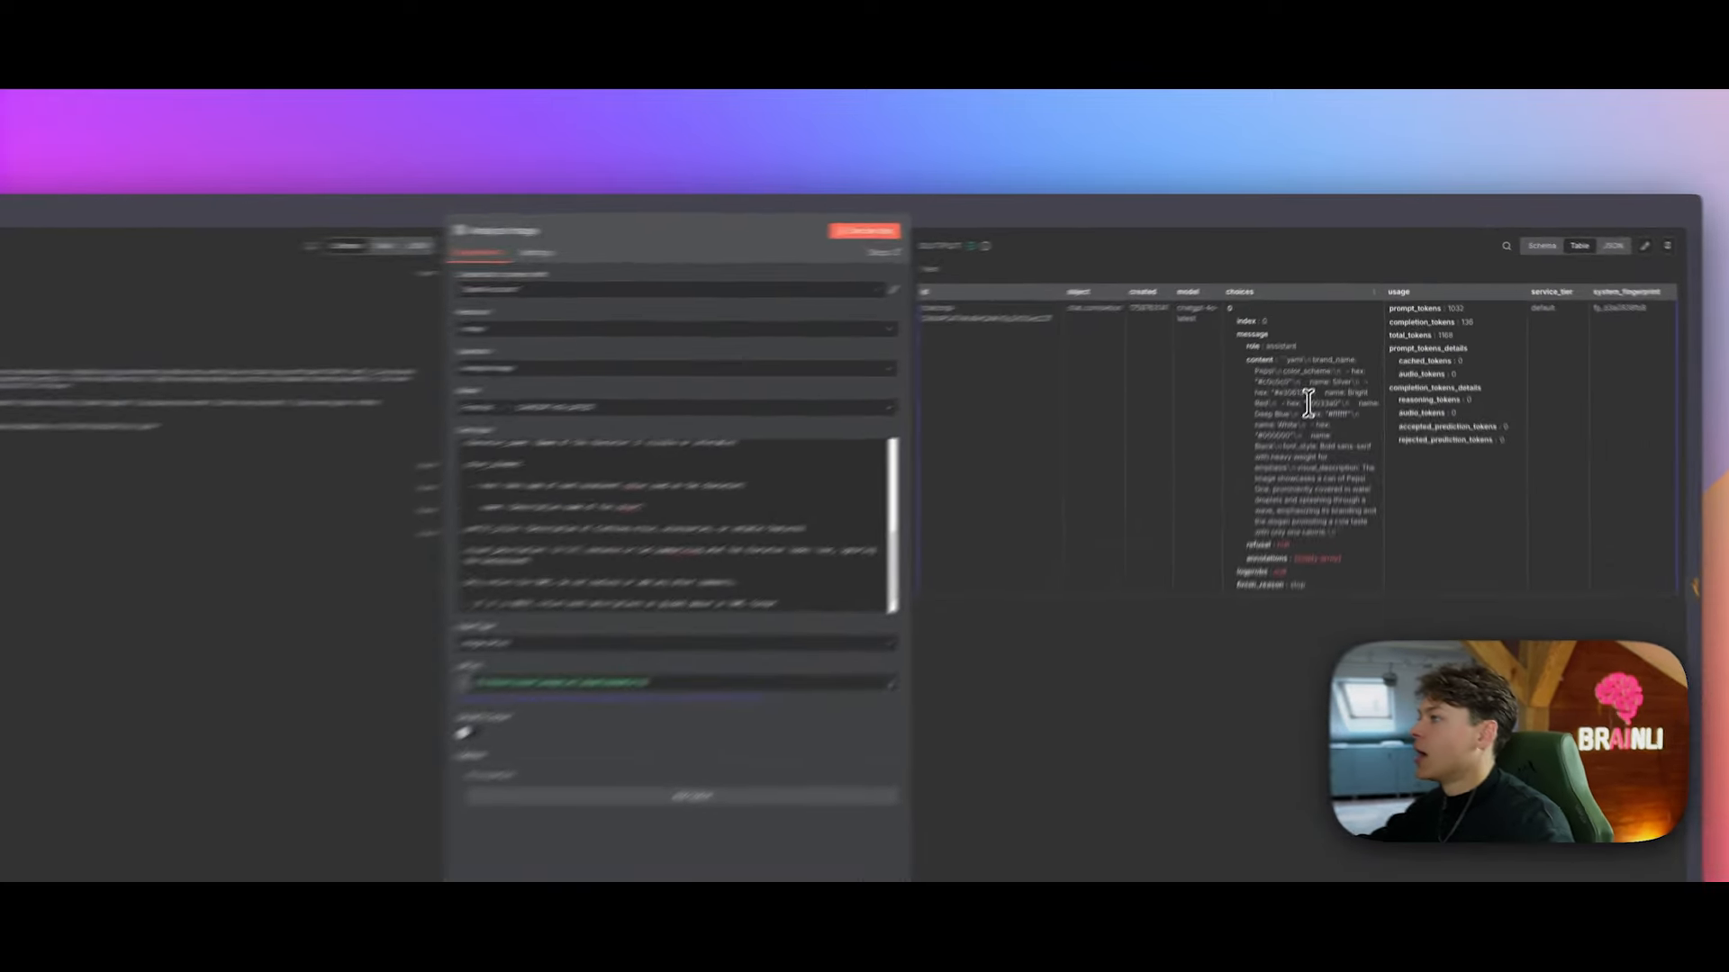
pyautogui.moveTo(1333, 349); pyautogui.dragTo(1353, 350)
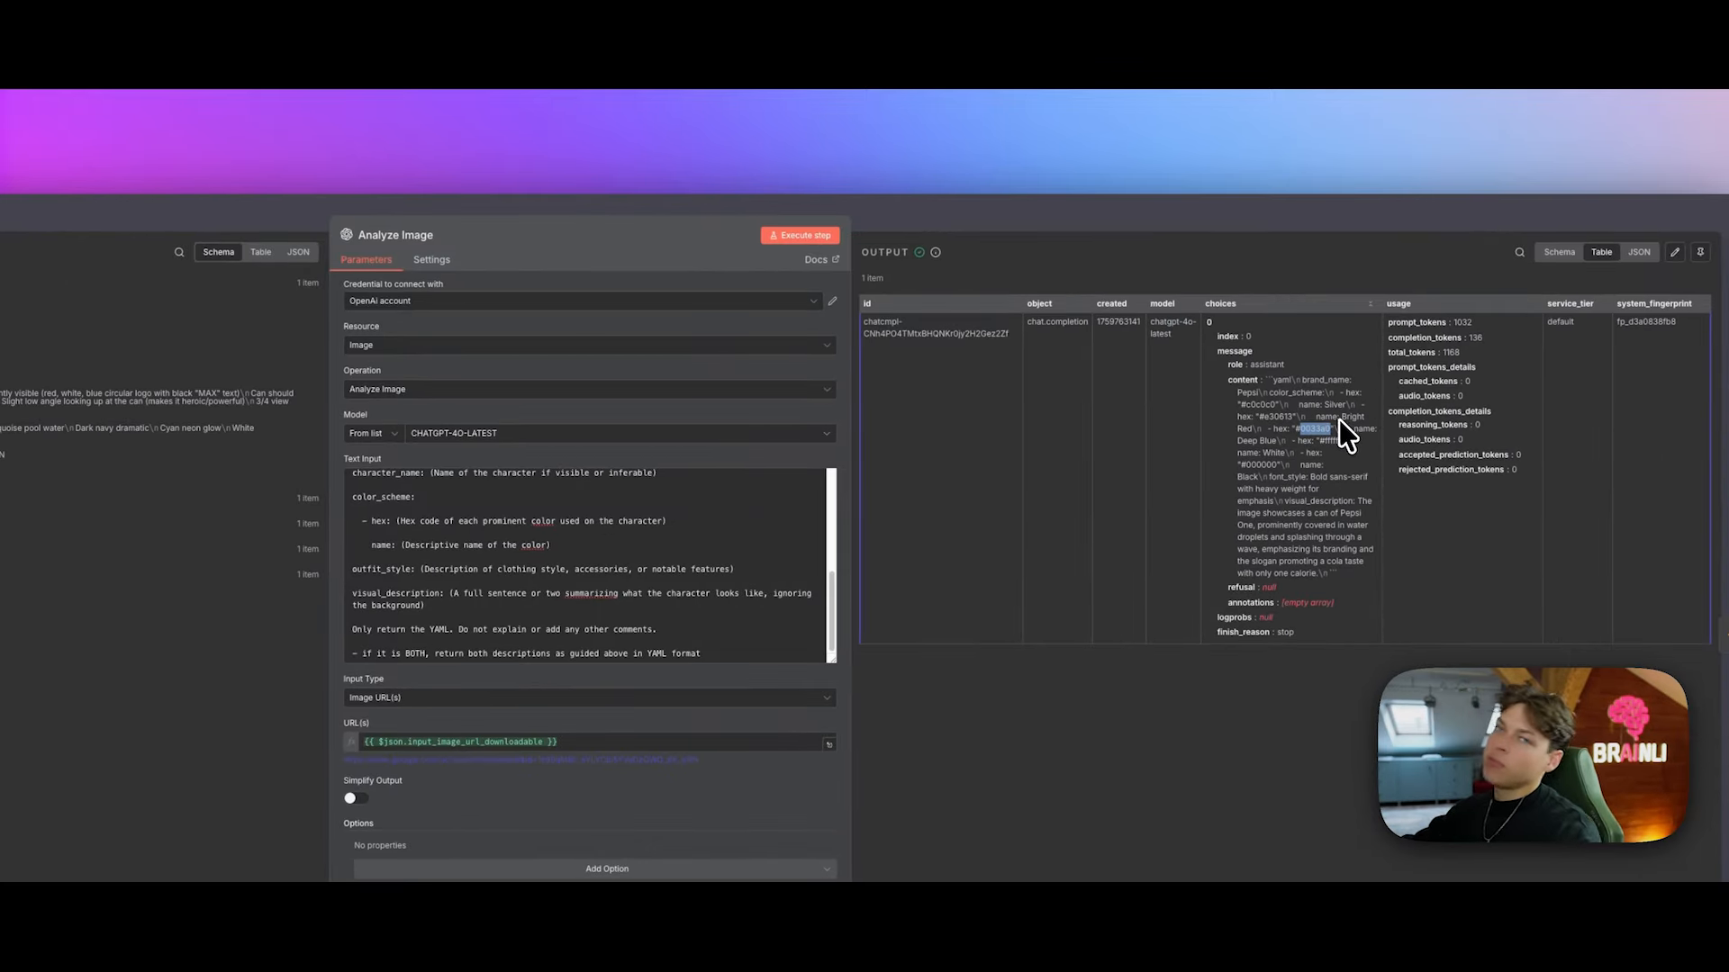
pyautogui.click(1347, 219)
# Step: Pin the Analyze Image output data and review the Create Ads Count code that builds N items
pyautogui.click(353, 576)
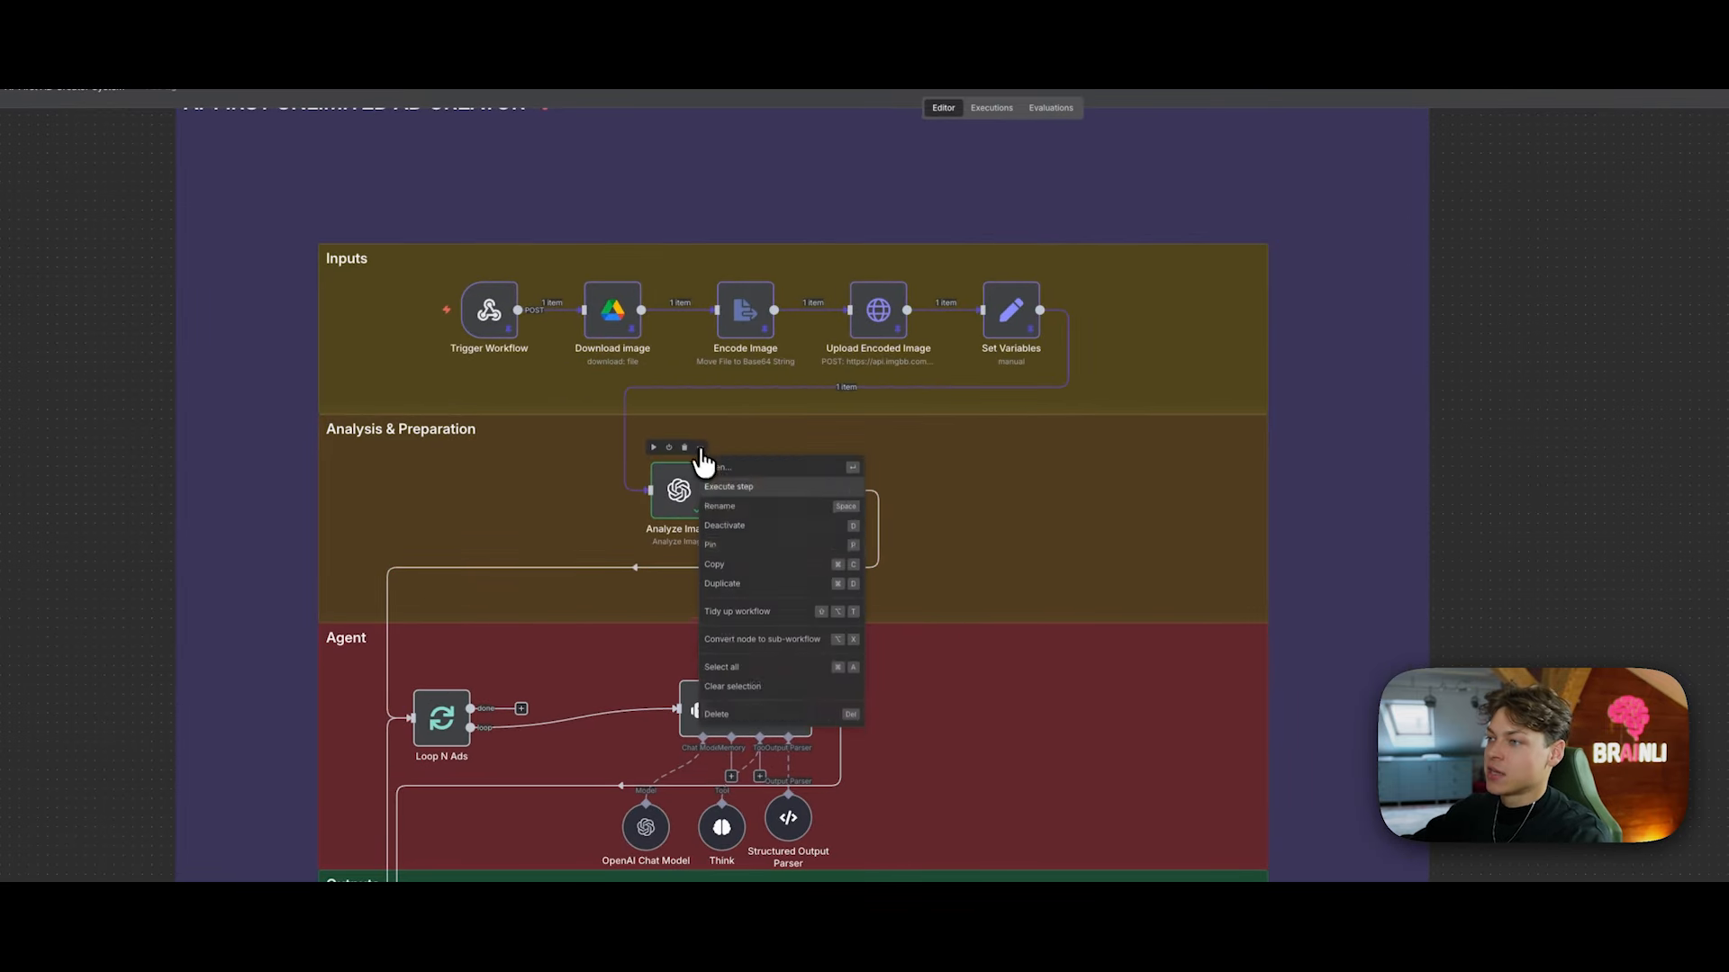
pyautogui.click(759, 549)
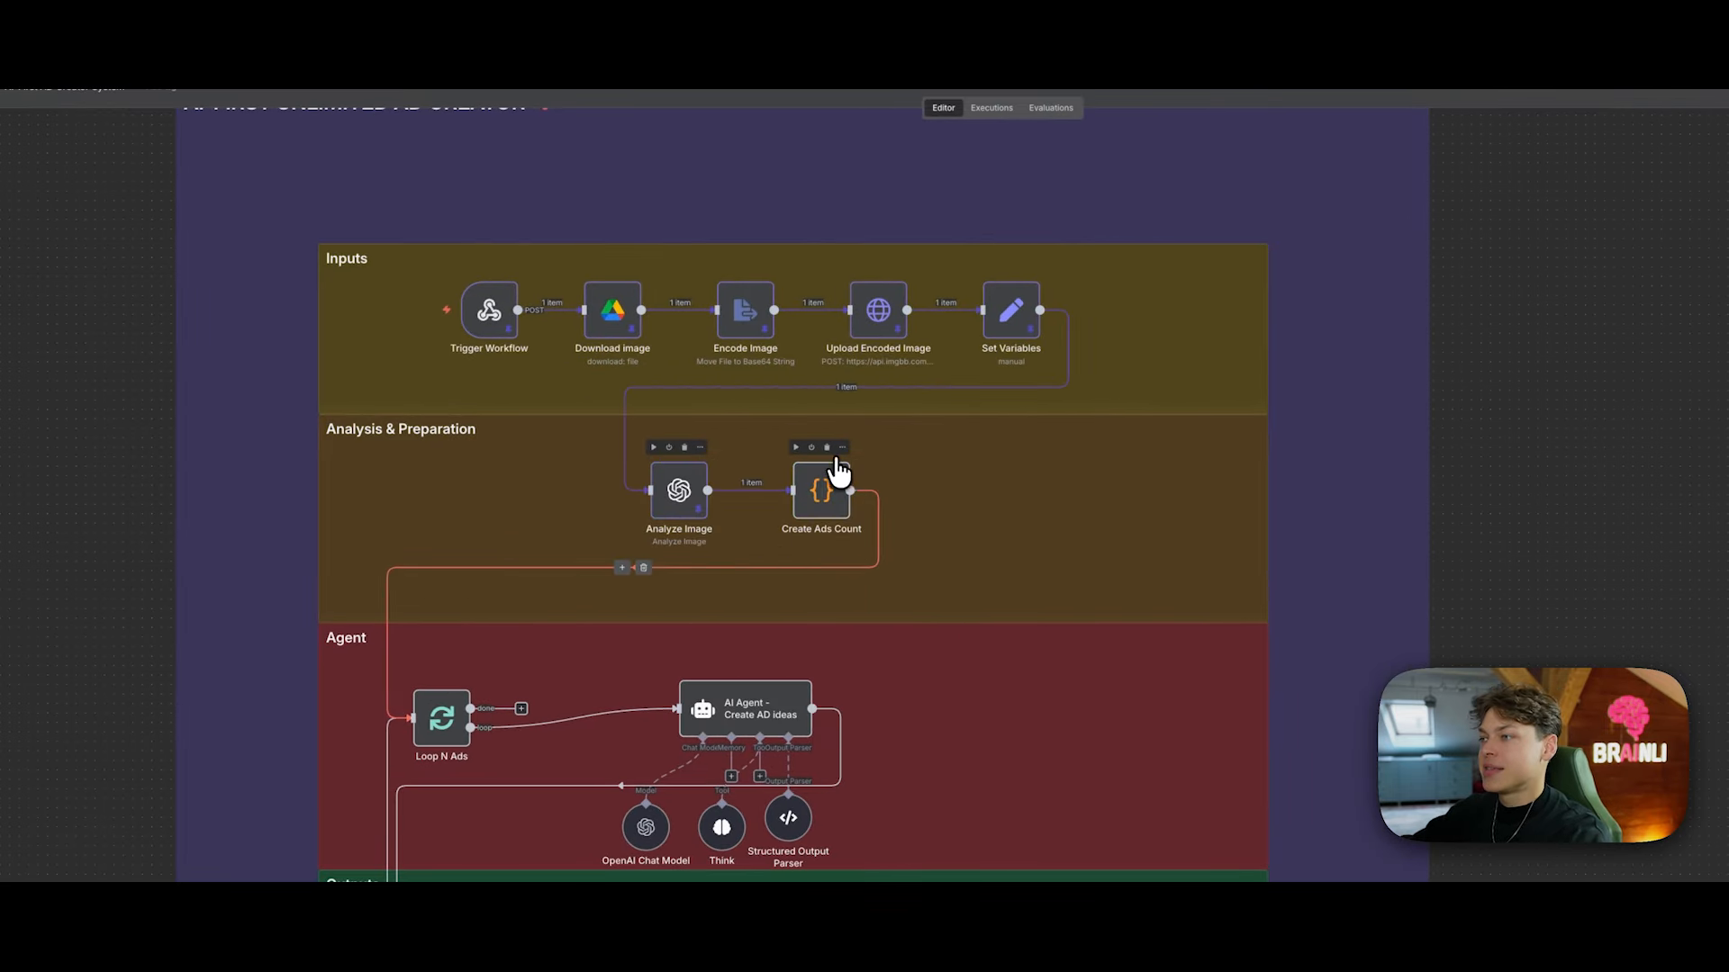
pyautogui.click(842, 450)
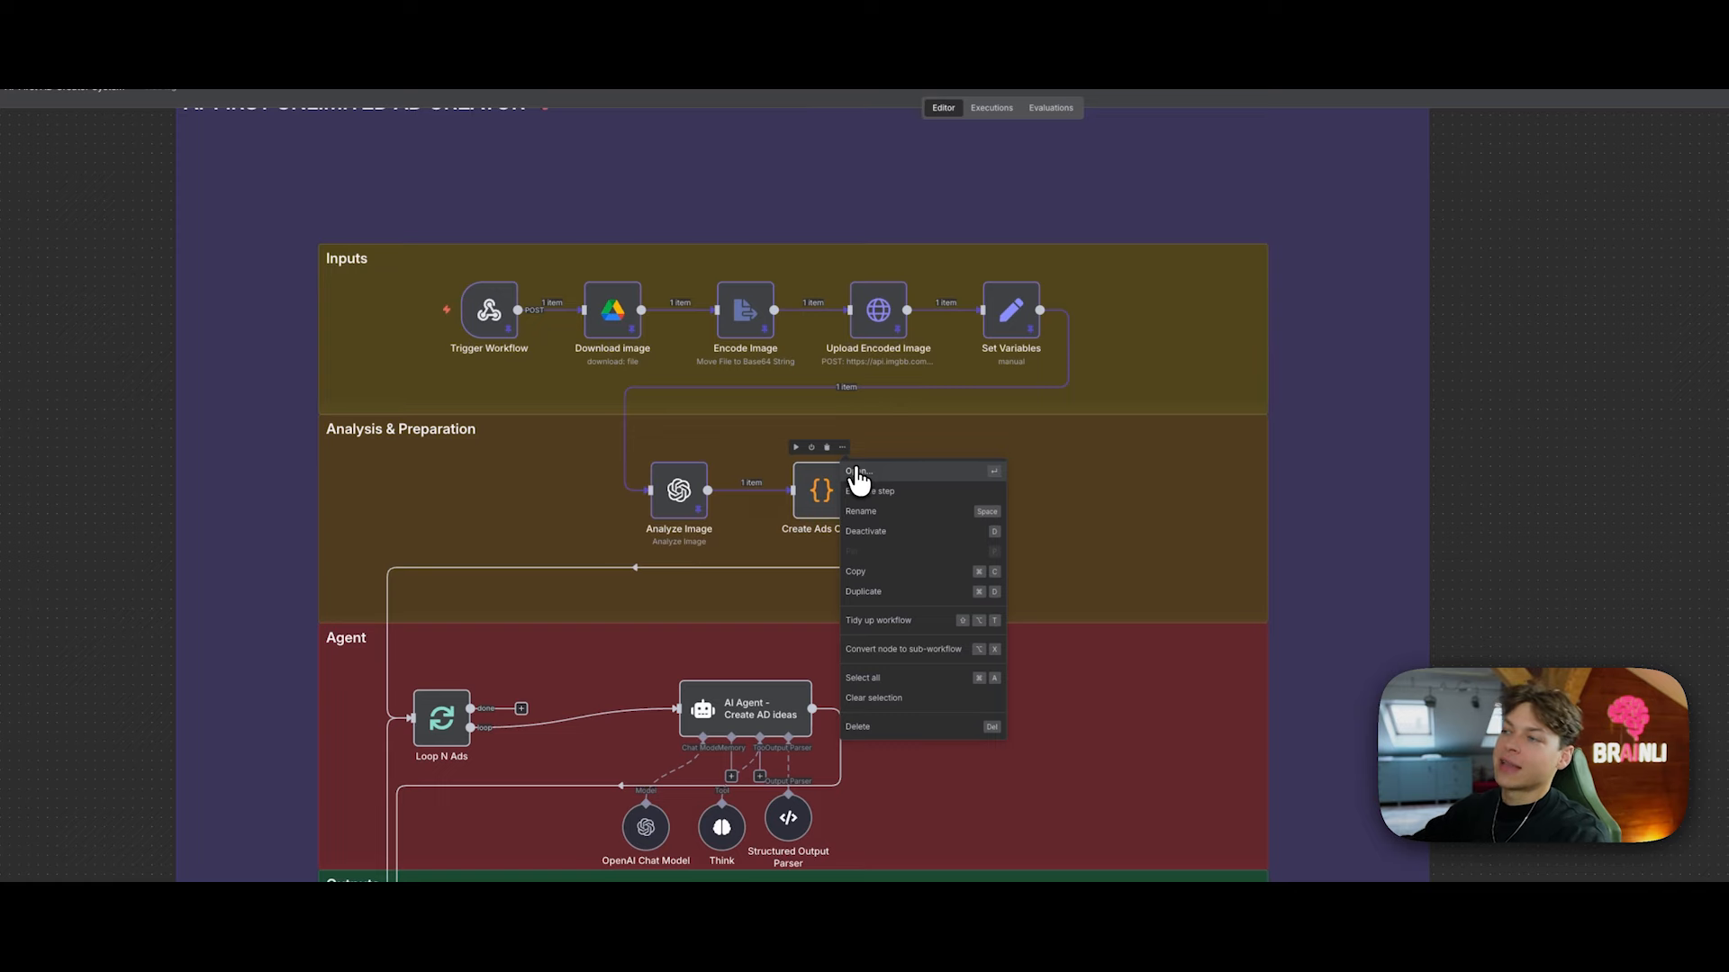
pyautogui.click(857, 472)
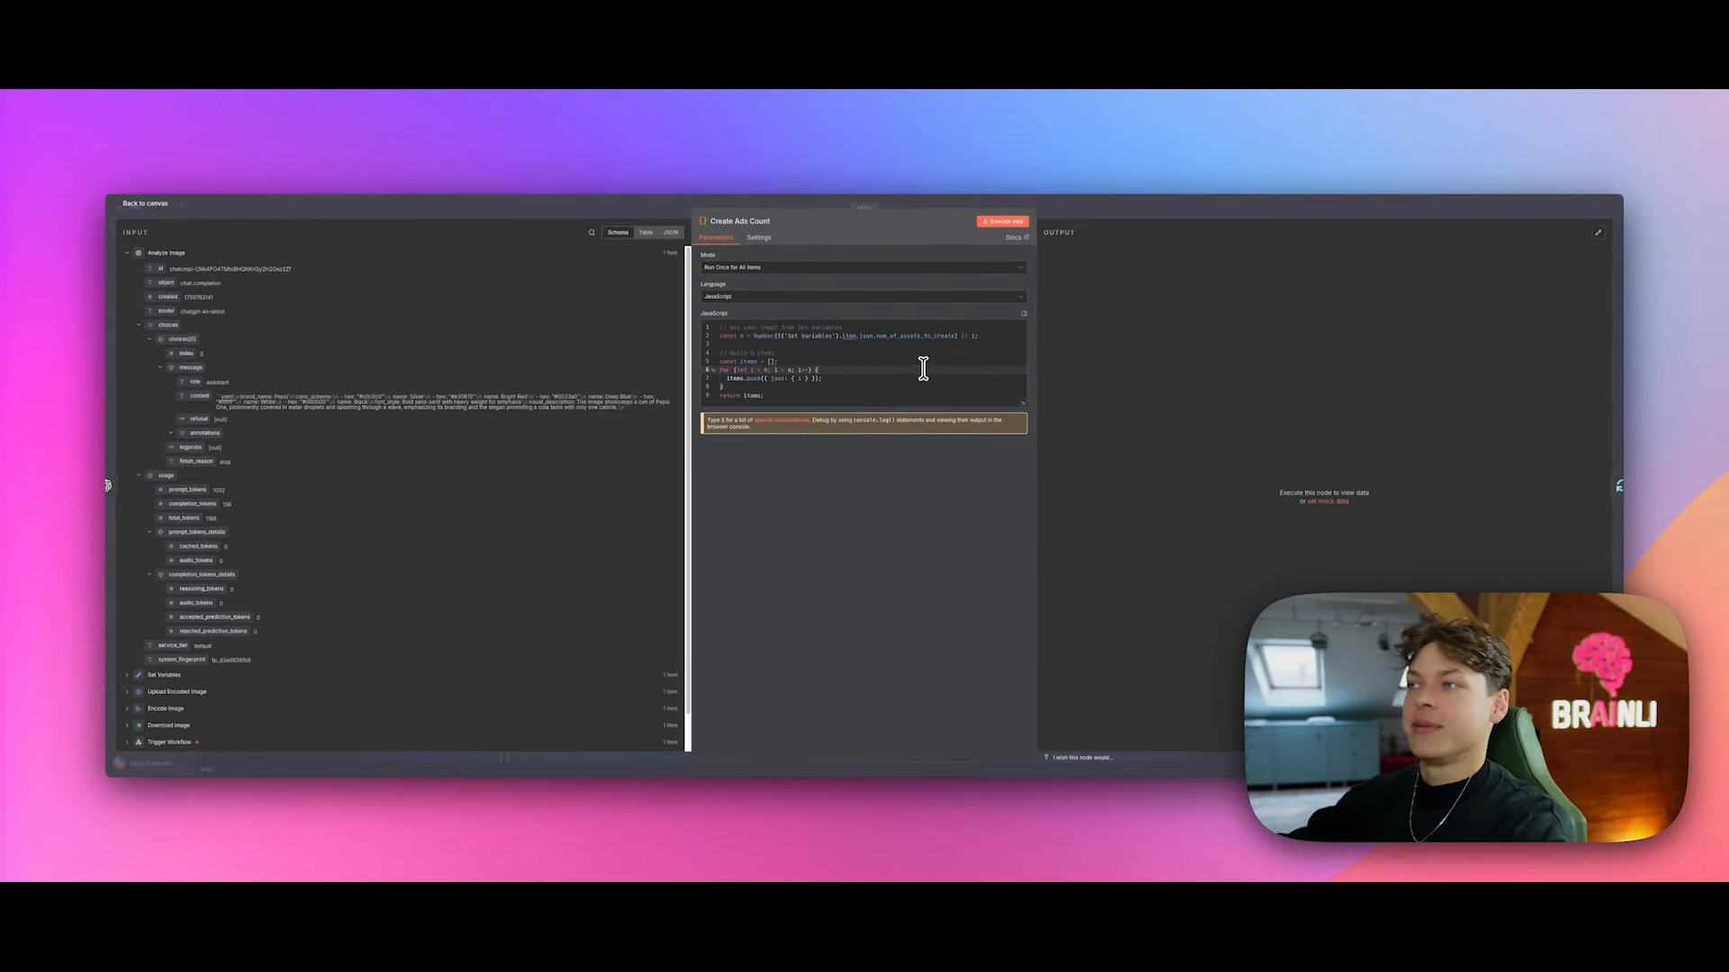
pyautogui.click(776, 353)
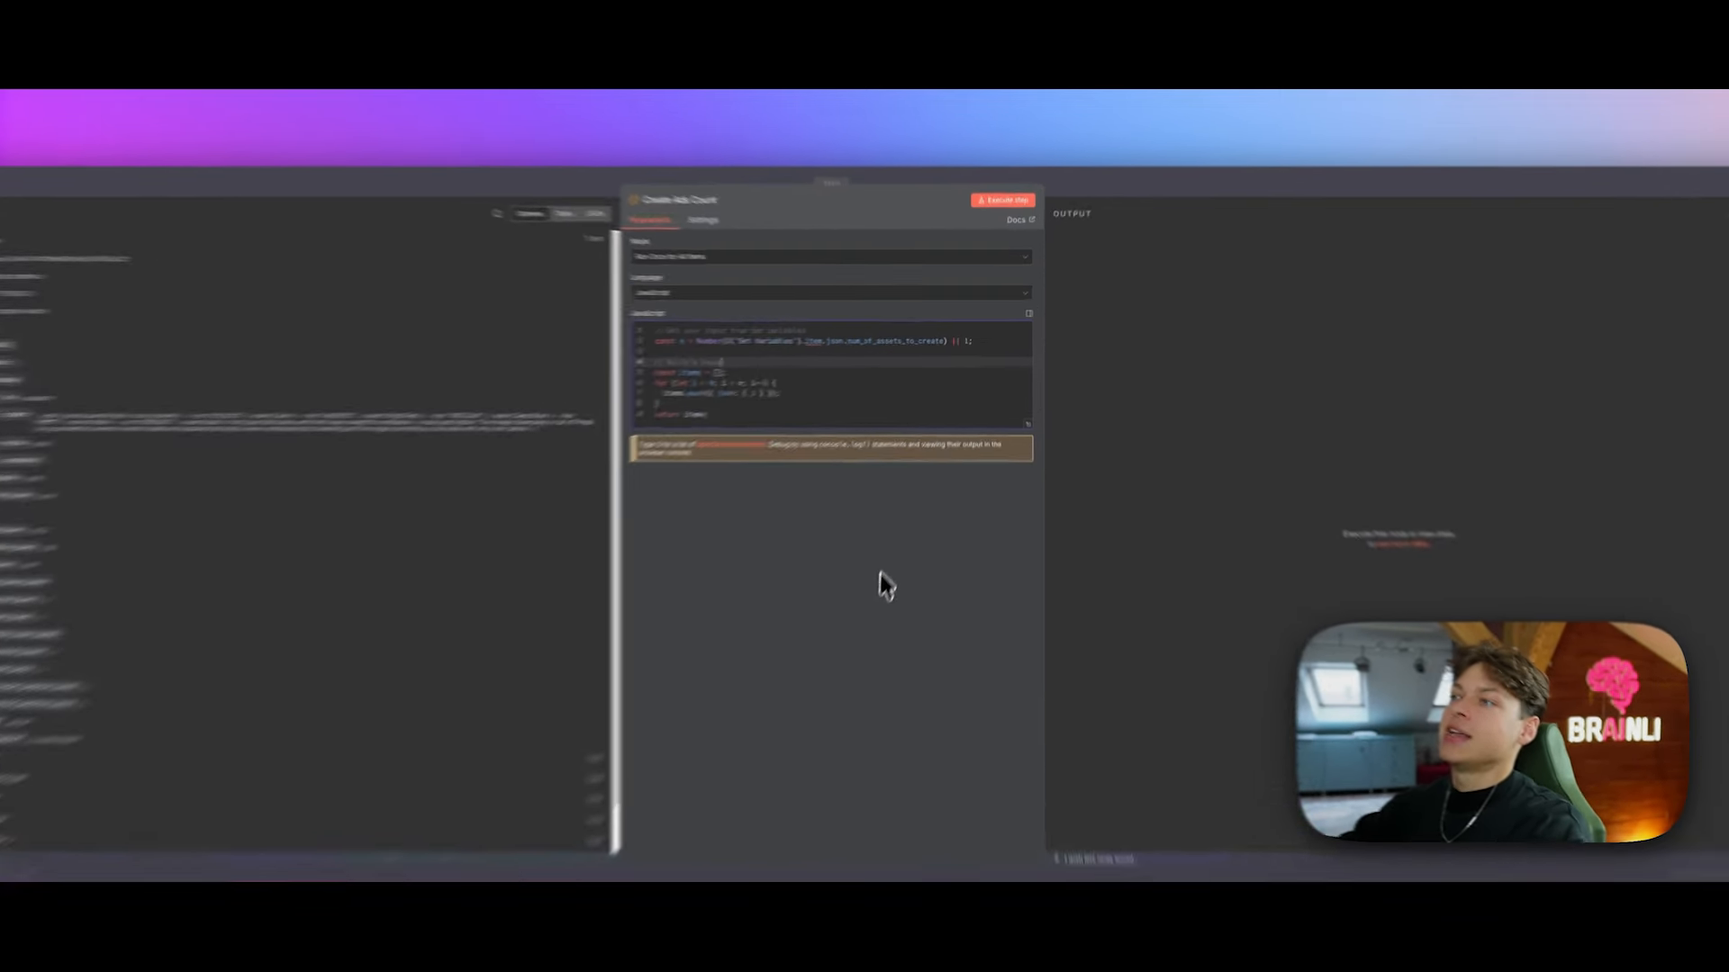
pyautogui.click(1089, 214)
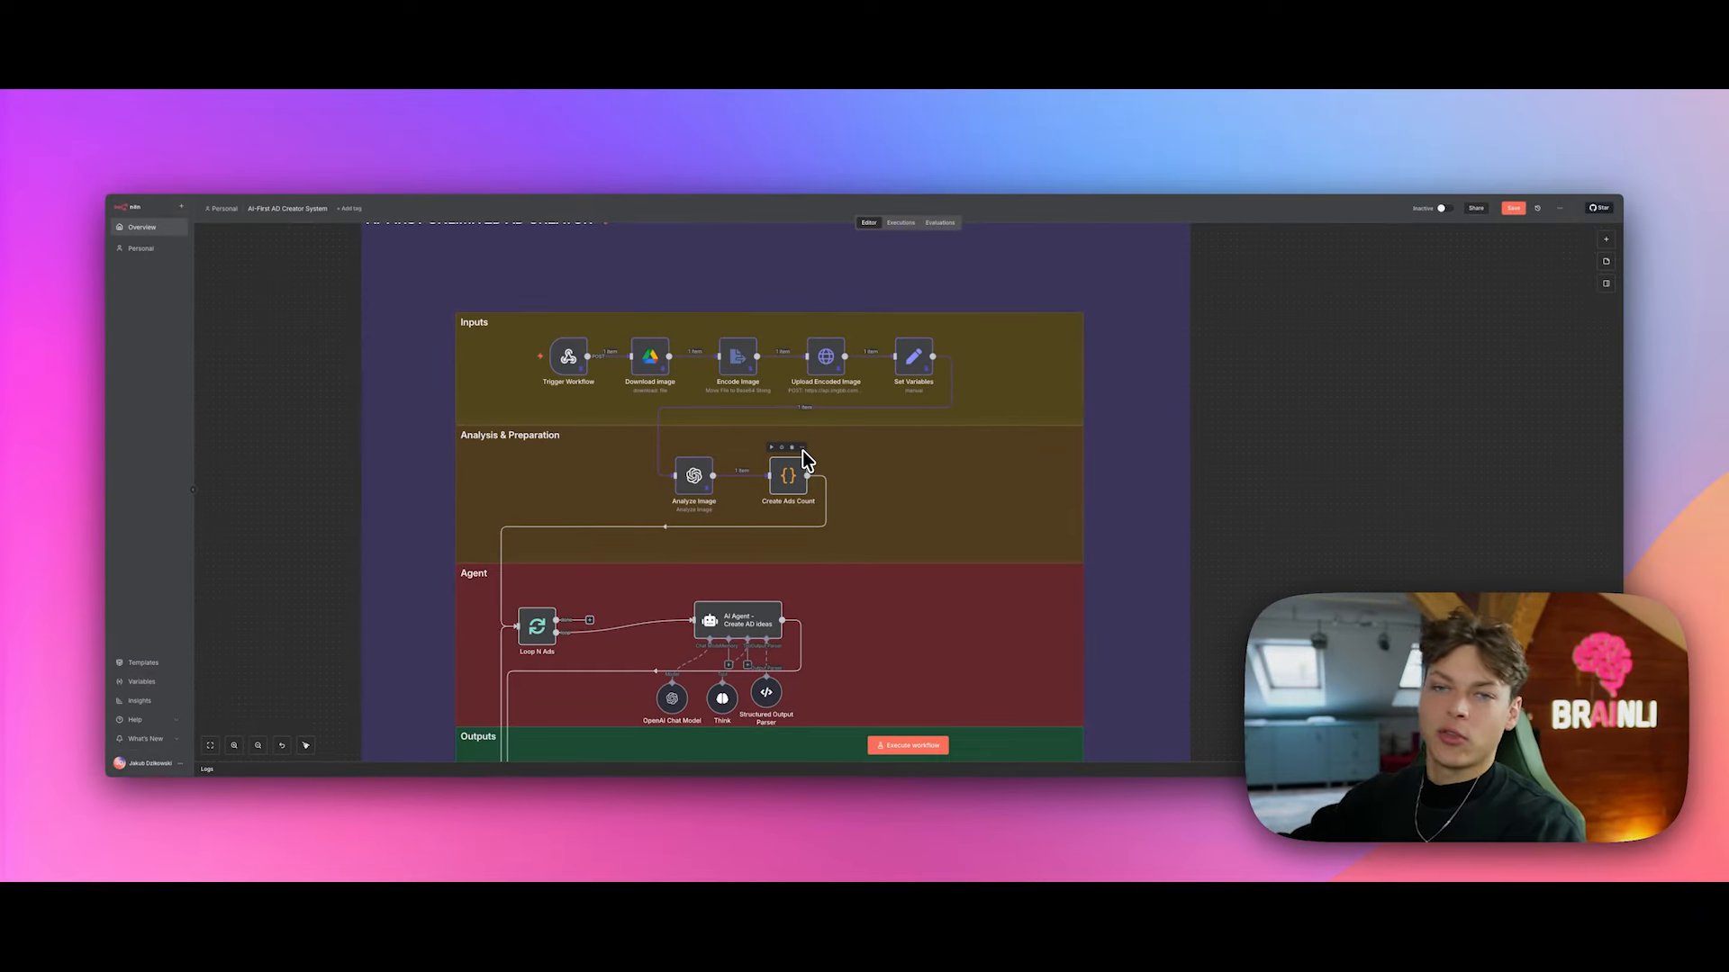
pyautogui.scroll(-2, 802, 450)
pyautogui.scroll(2, 803, 398)
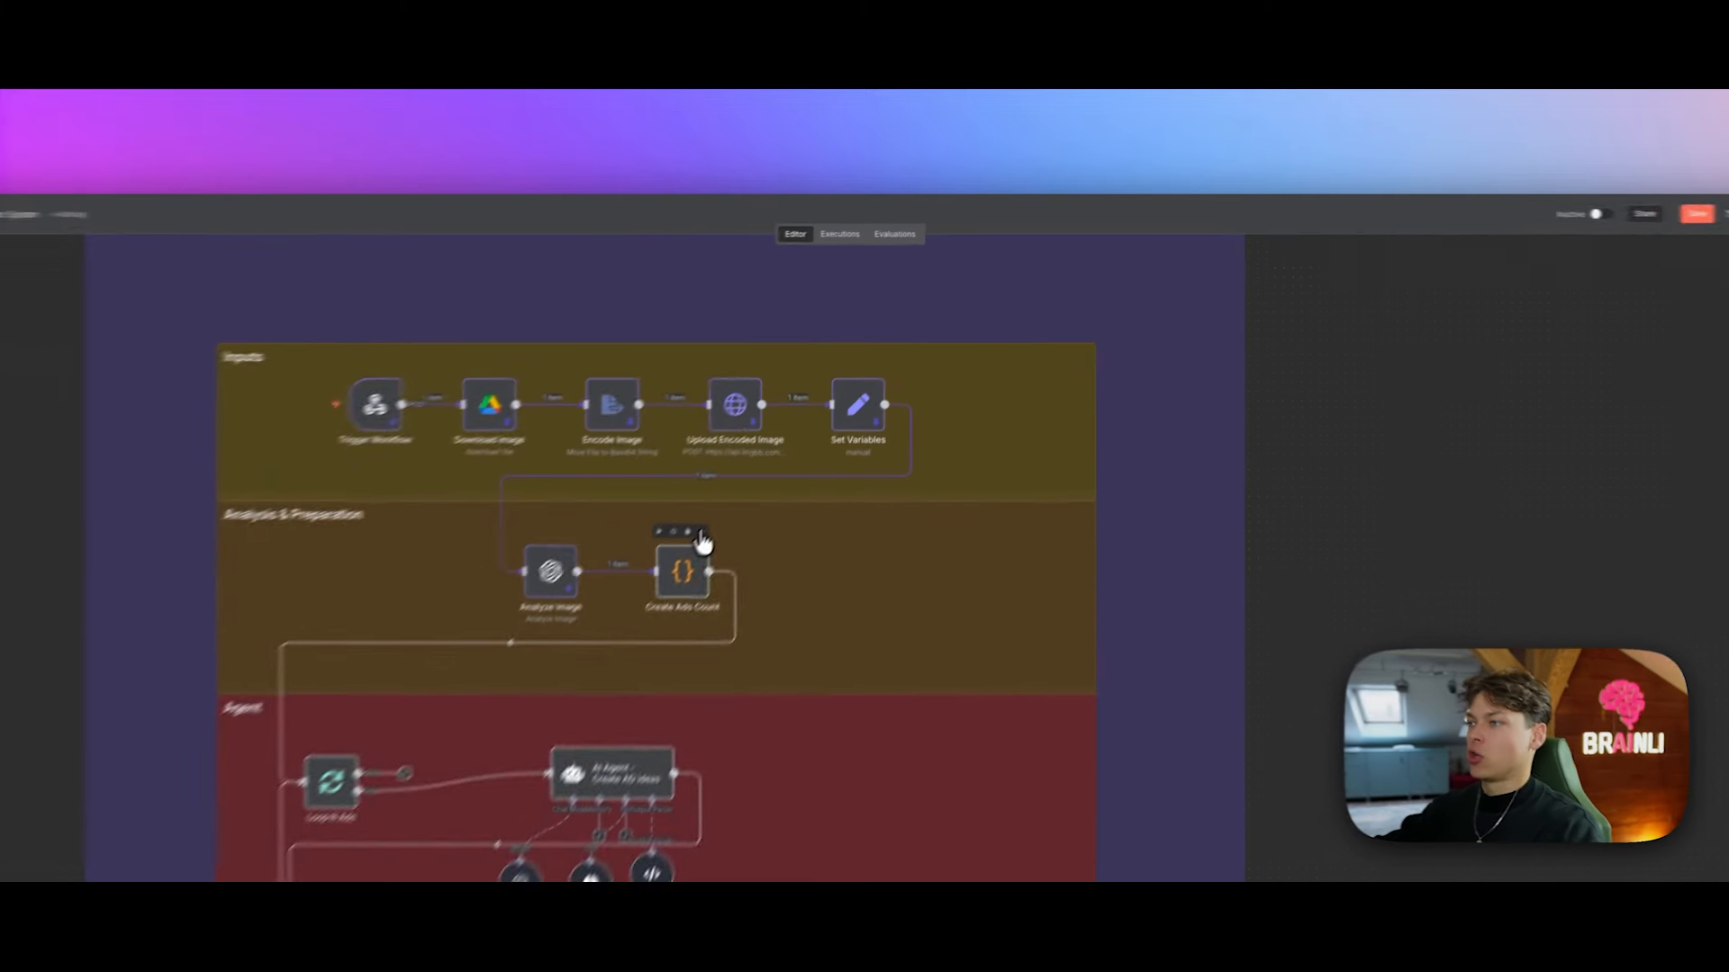
# Step: Execute the Create Ads Count step and view its 100 generated items as a table
pyautogui.click(802, 436)
pyautogui.click(822, 449)
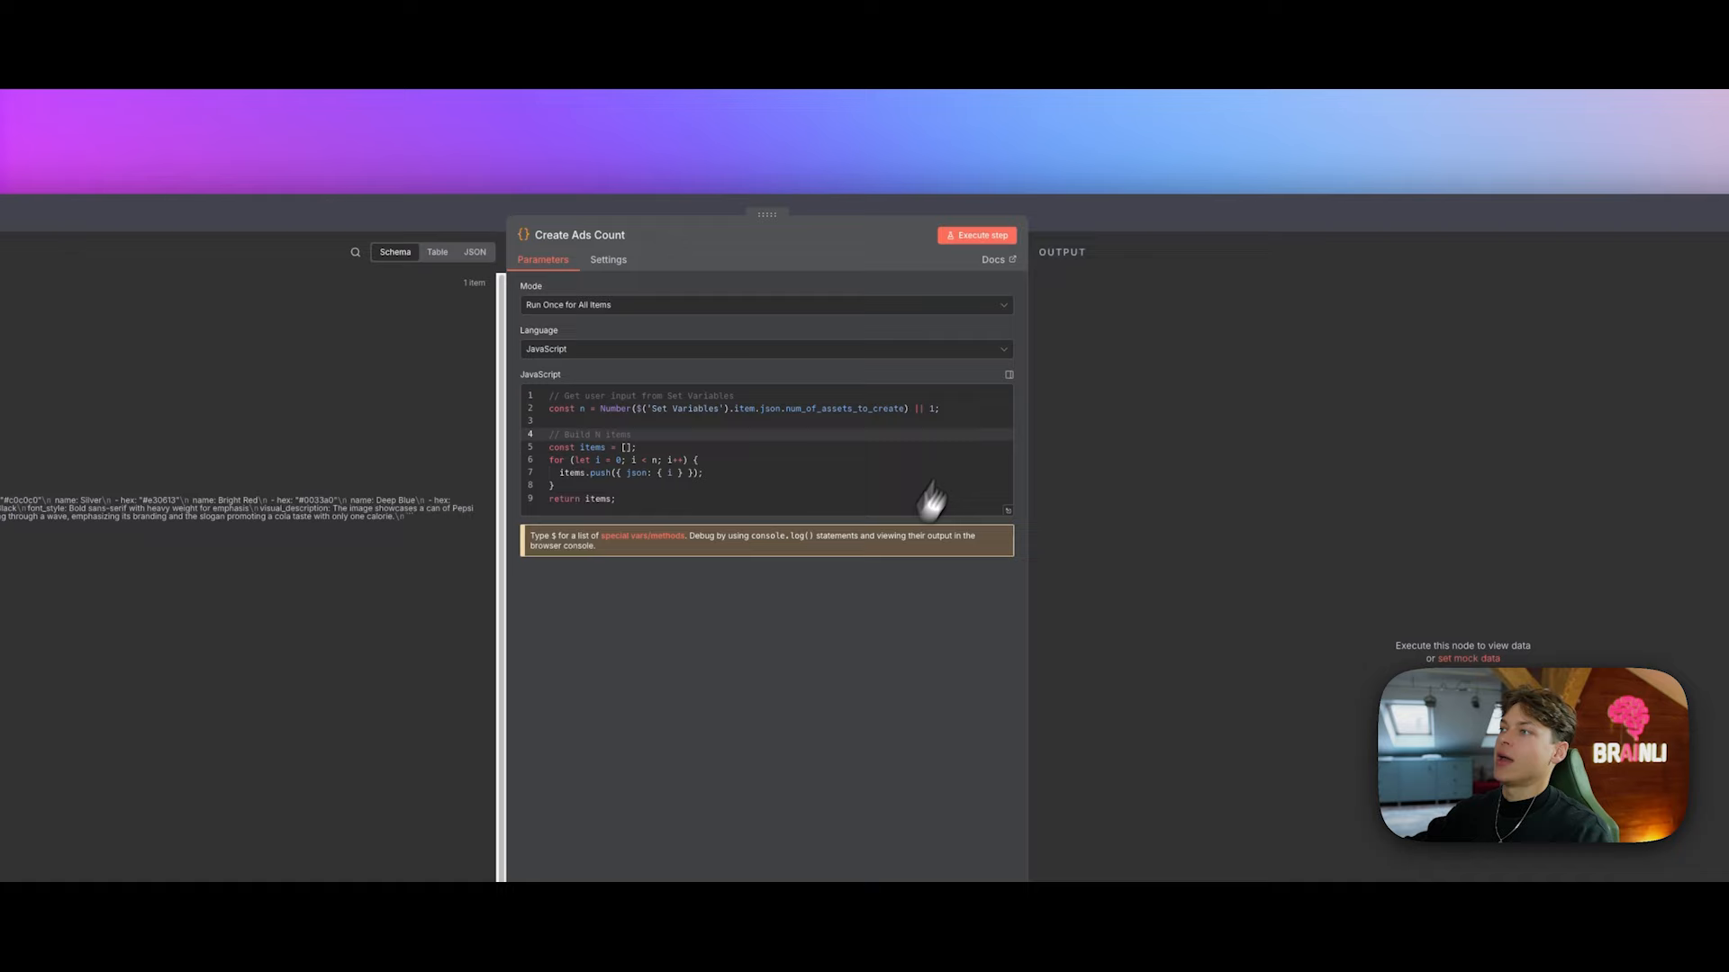
pyautogui.click(979, 238)
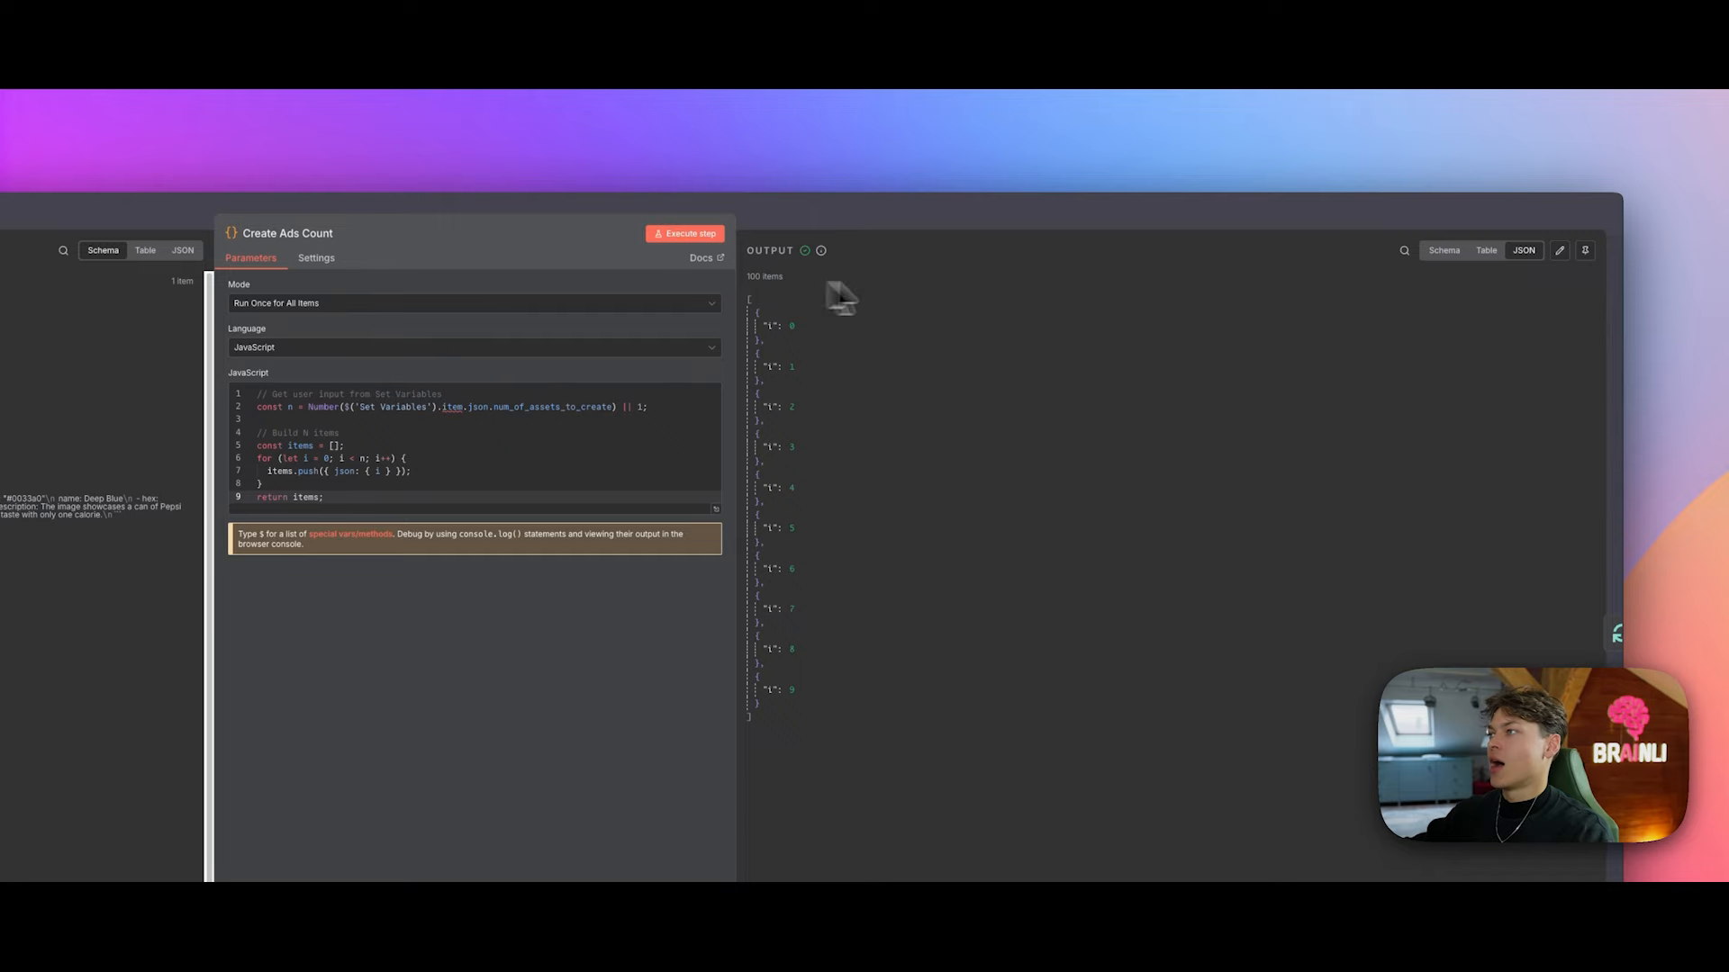
pyautogui.click(1481, 252)
pyautogui.click(1444, 212)
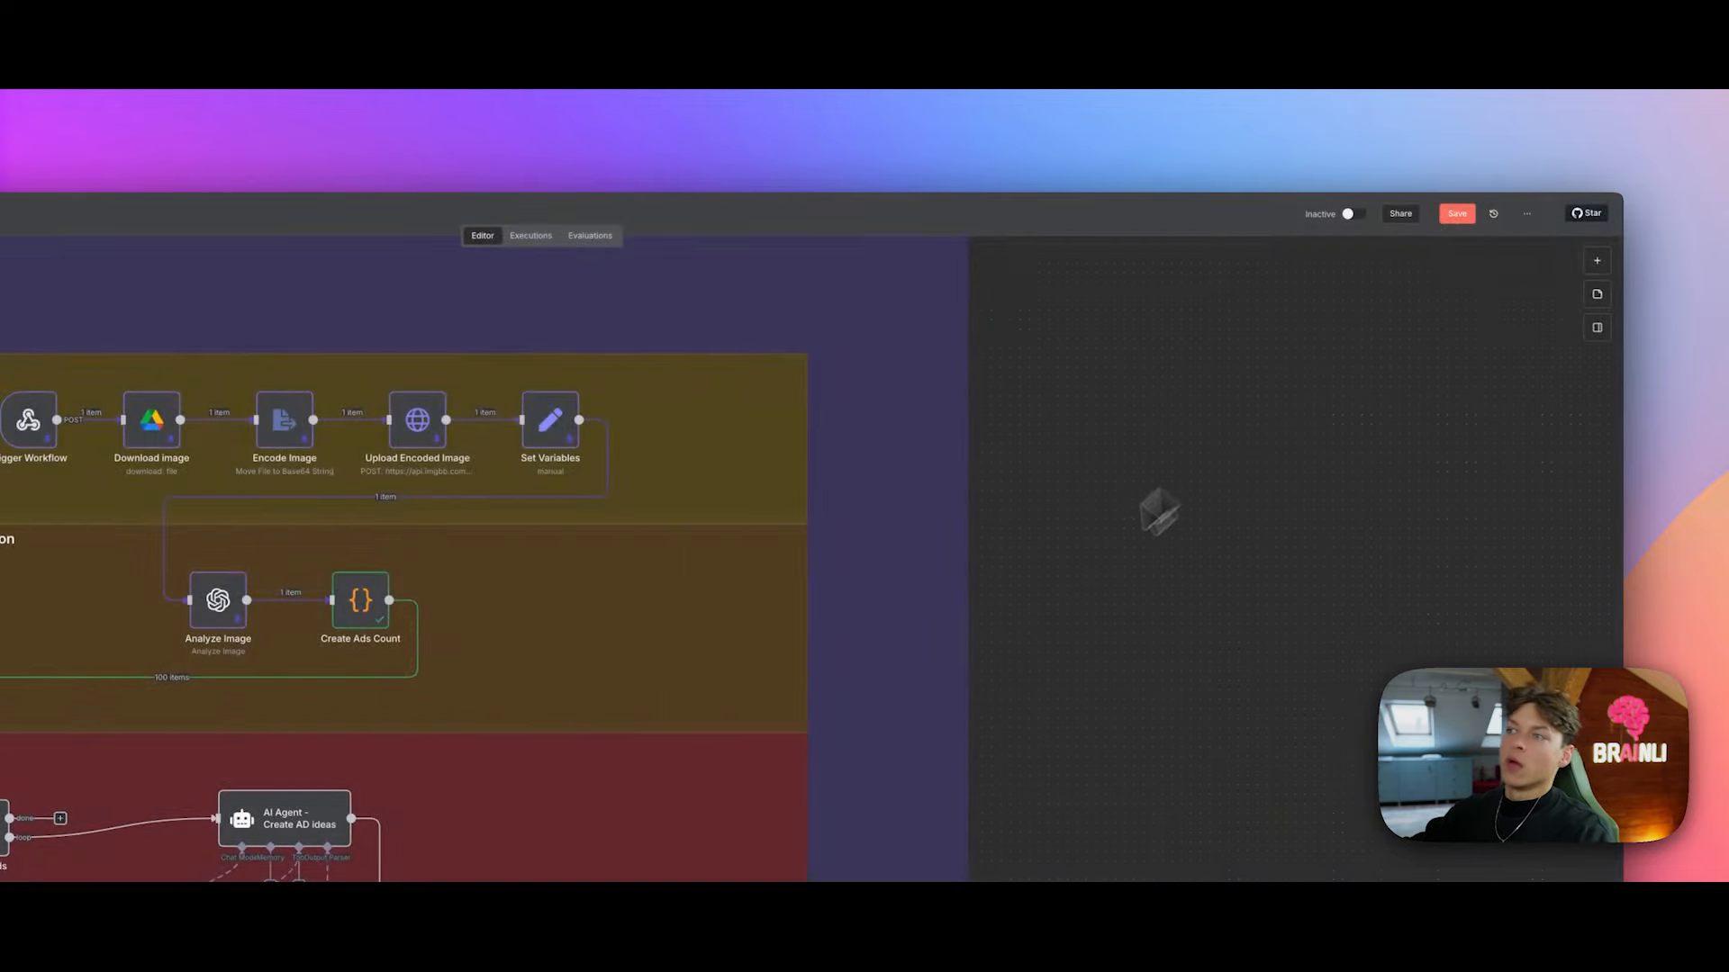
# Step: Pan around the canvas from Create Ads Count to the Loop N Ads node
pyautogui.scroll(-3, 756, 605)
pyautogui.click(380, 430)
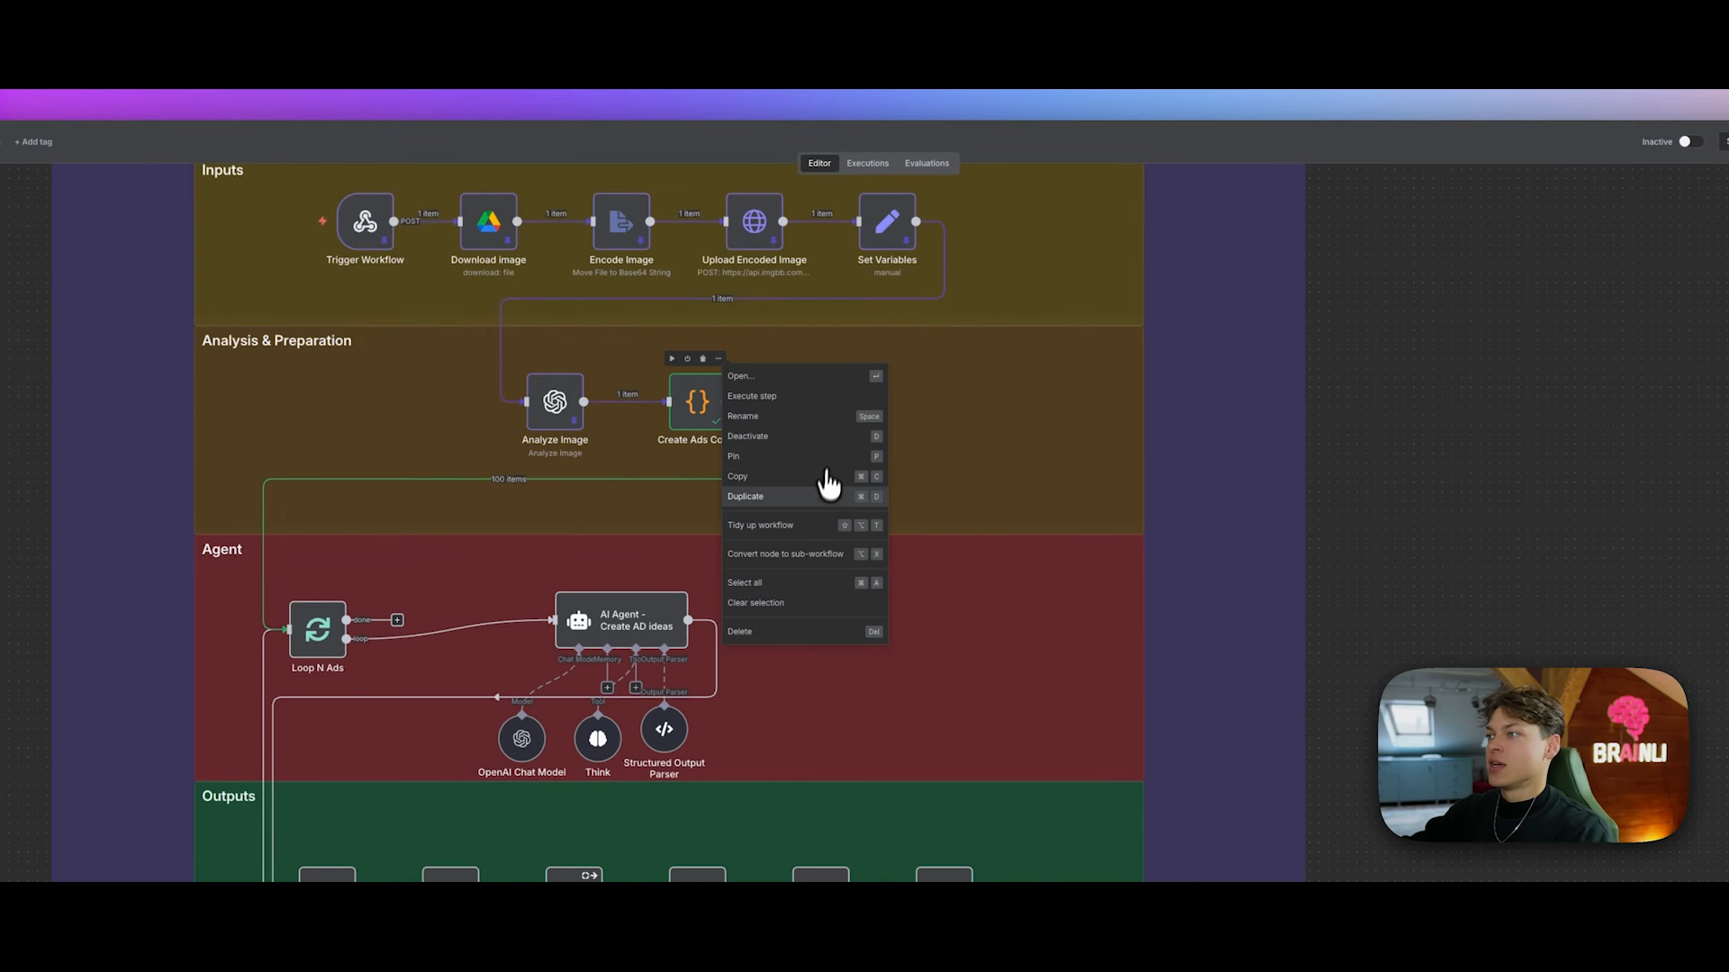
pyautogui.click(783, 476)
pyautogui.scroll(-1, 901, 477)
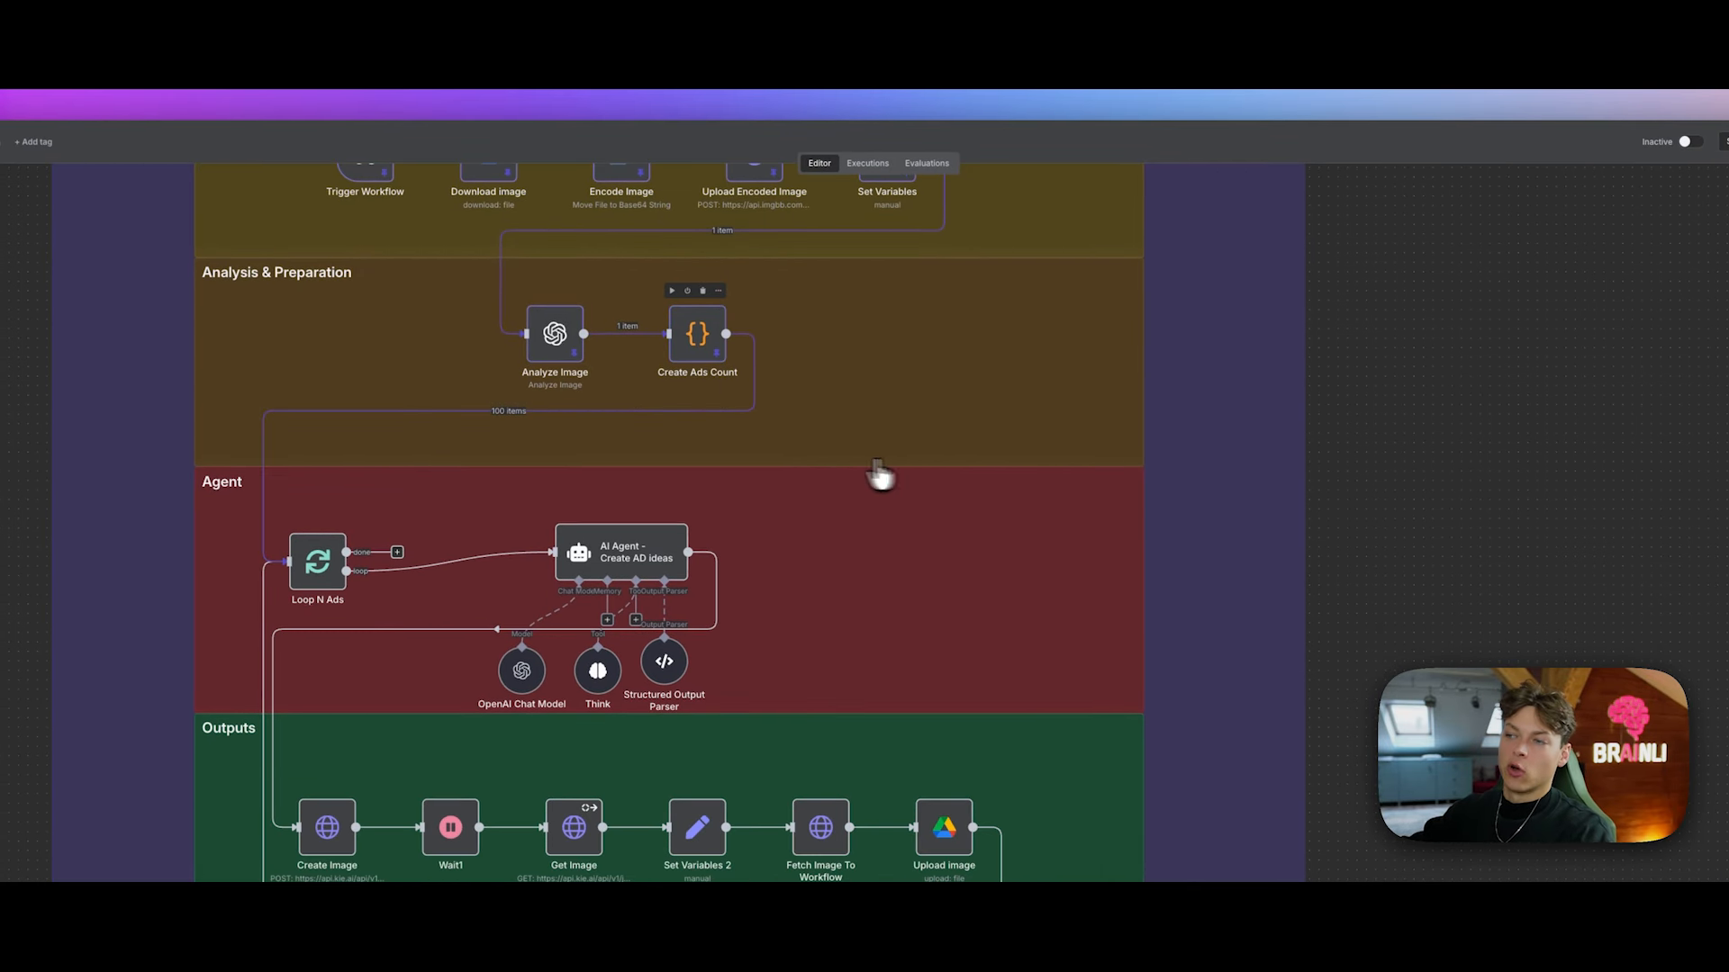
pyautogui.scroll(-1, 487, 450)
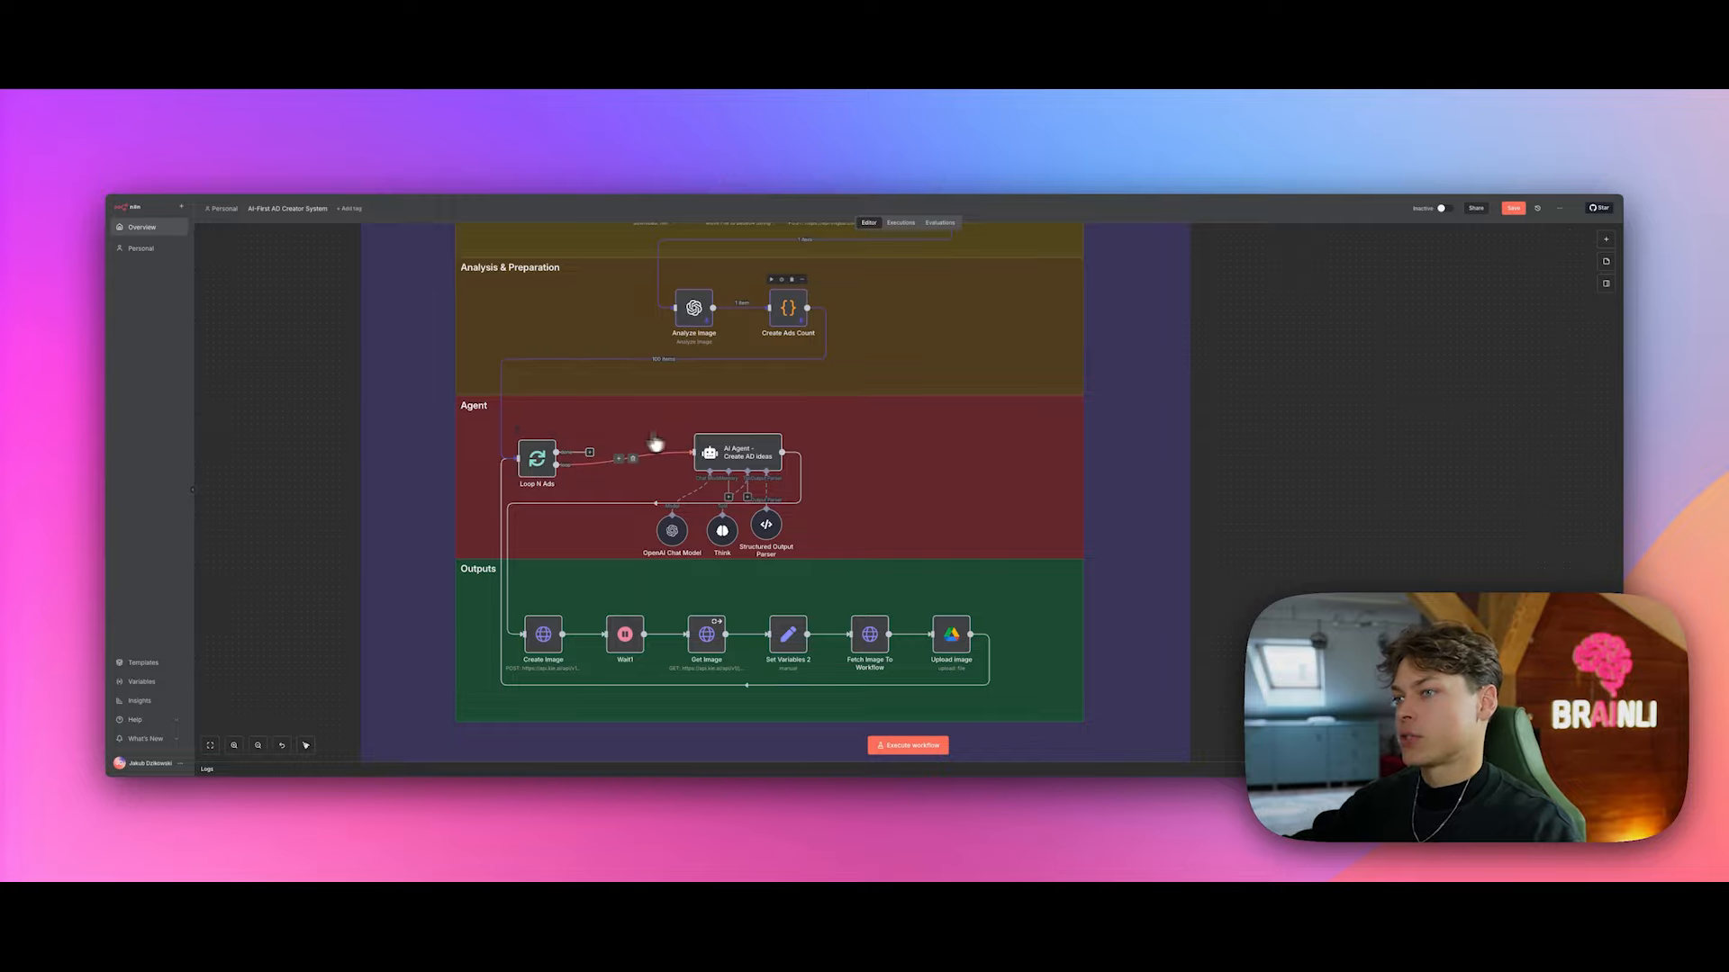
pyautogui.scroll(2, 540, 468)
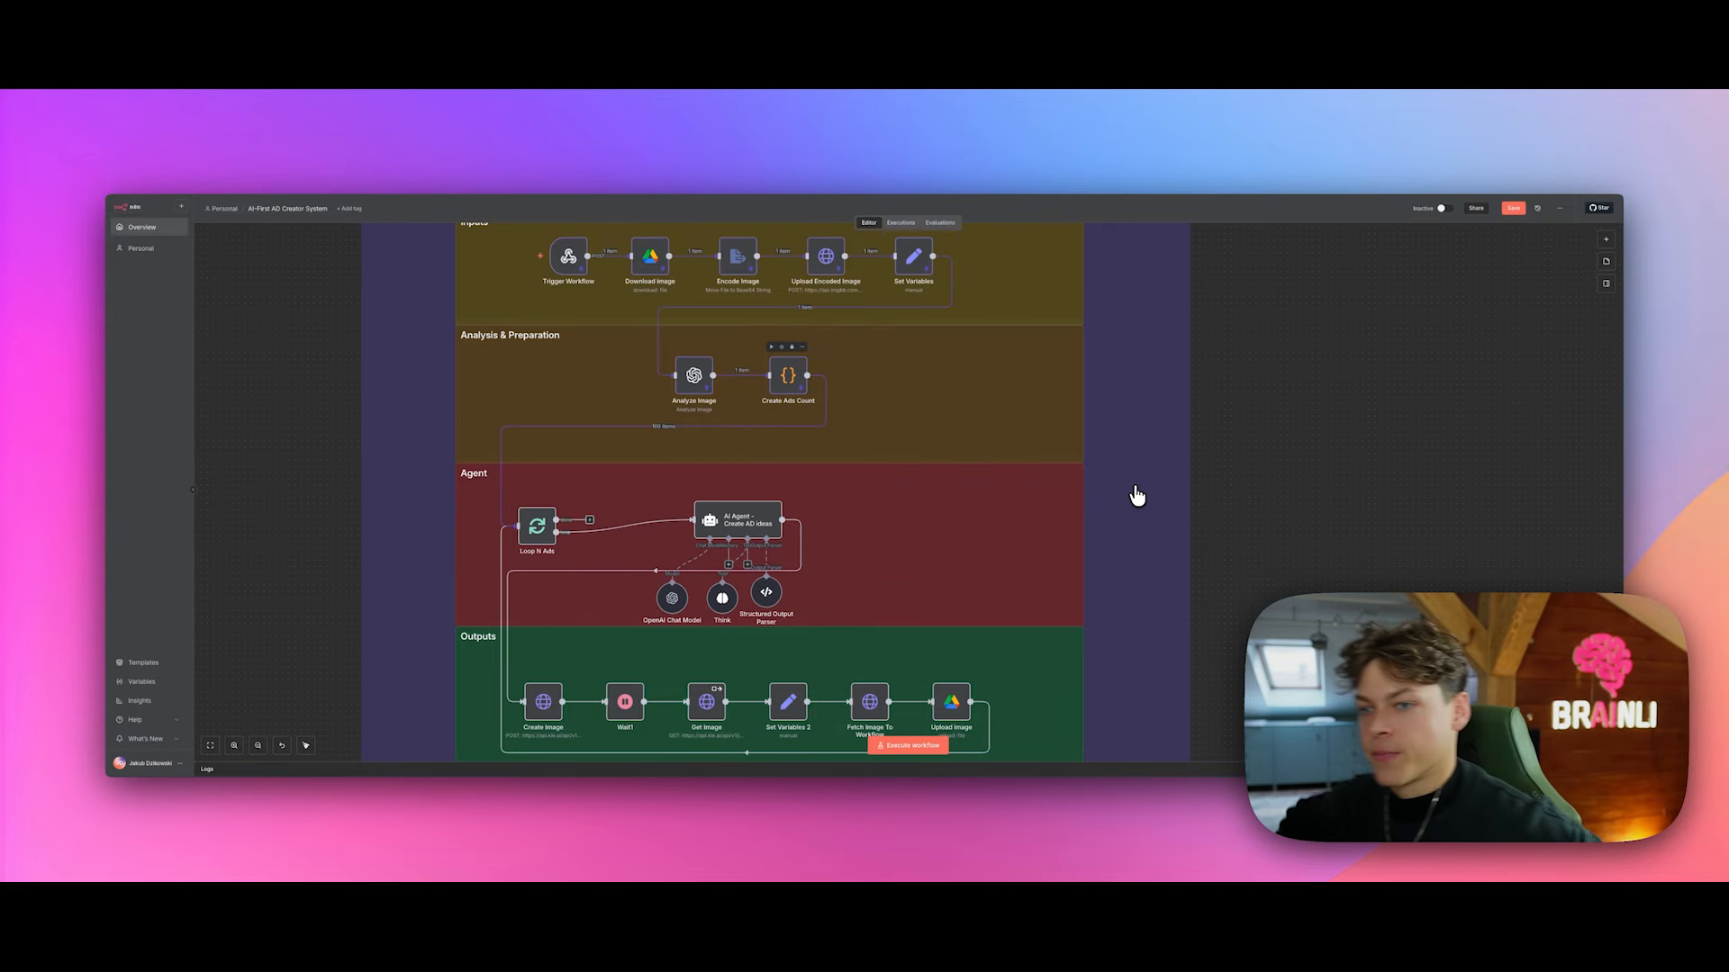
pyautogui.scroll(-1, 547, 506)
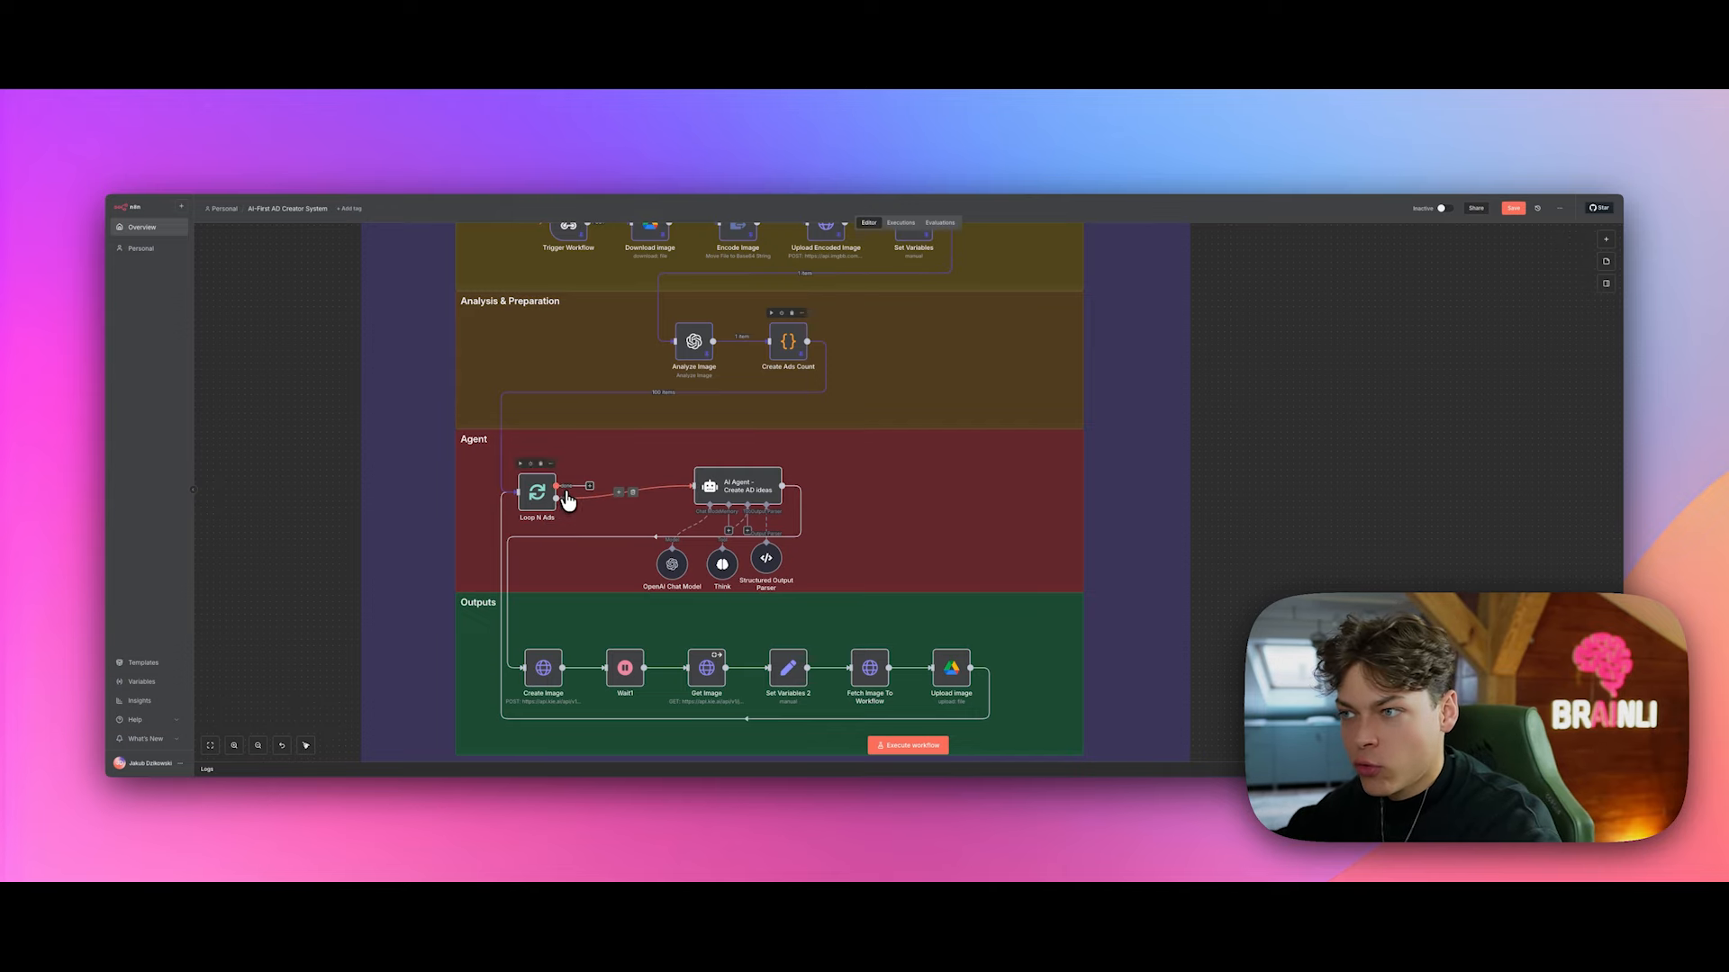
pyautogui.scroll(5, 565, 501)
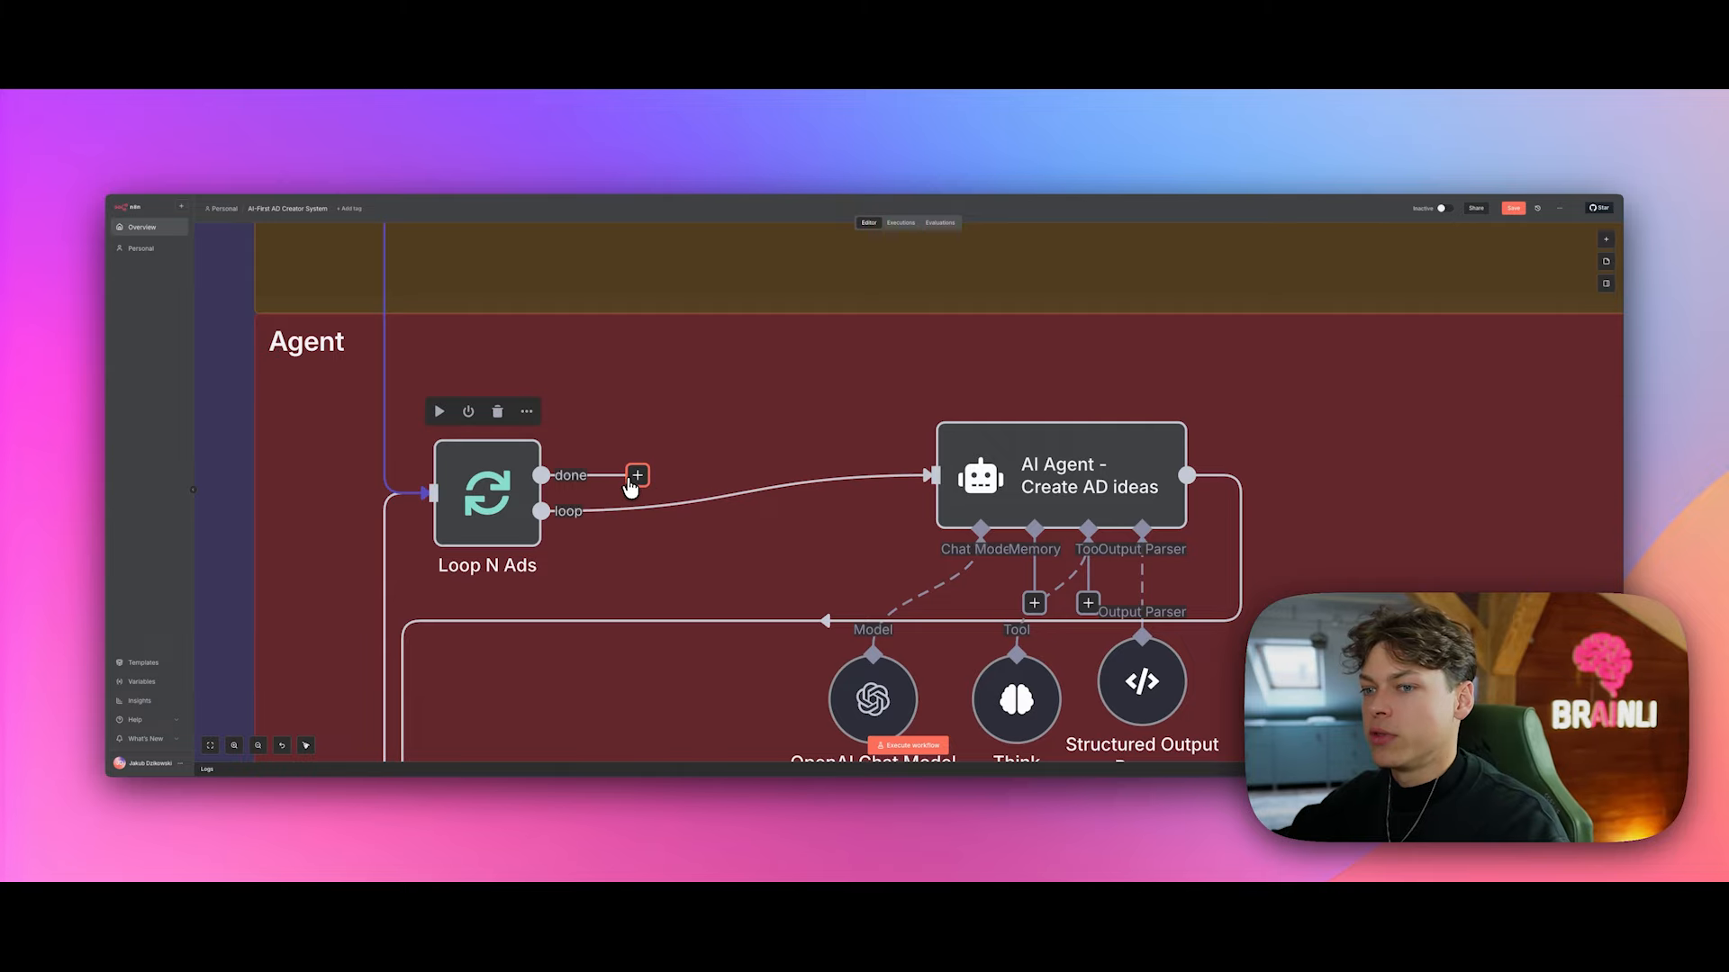
pyautogui.scroll(-5, 583, 500)
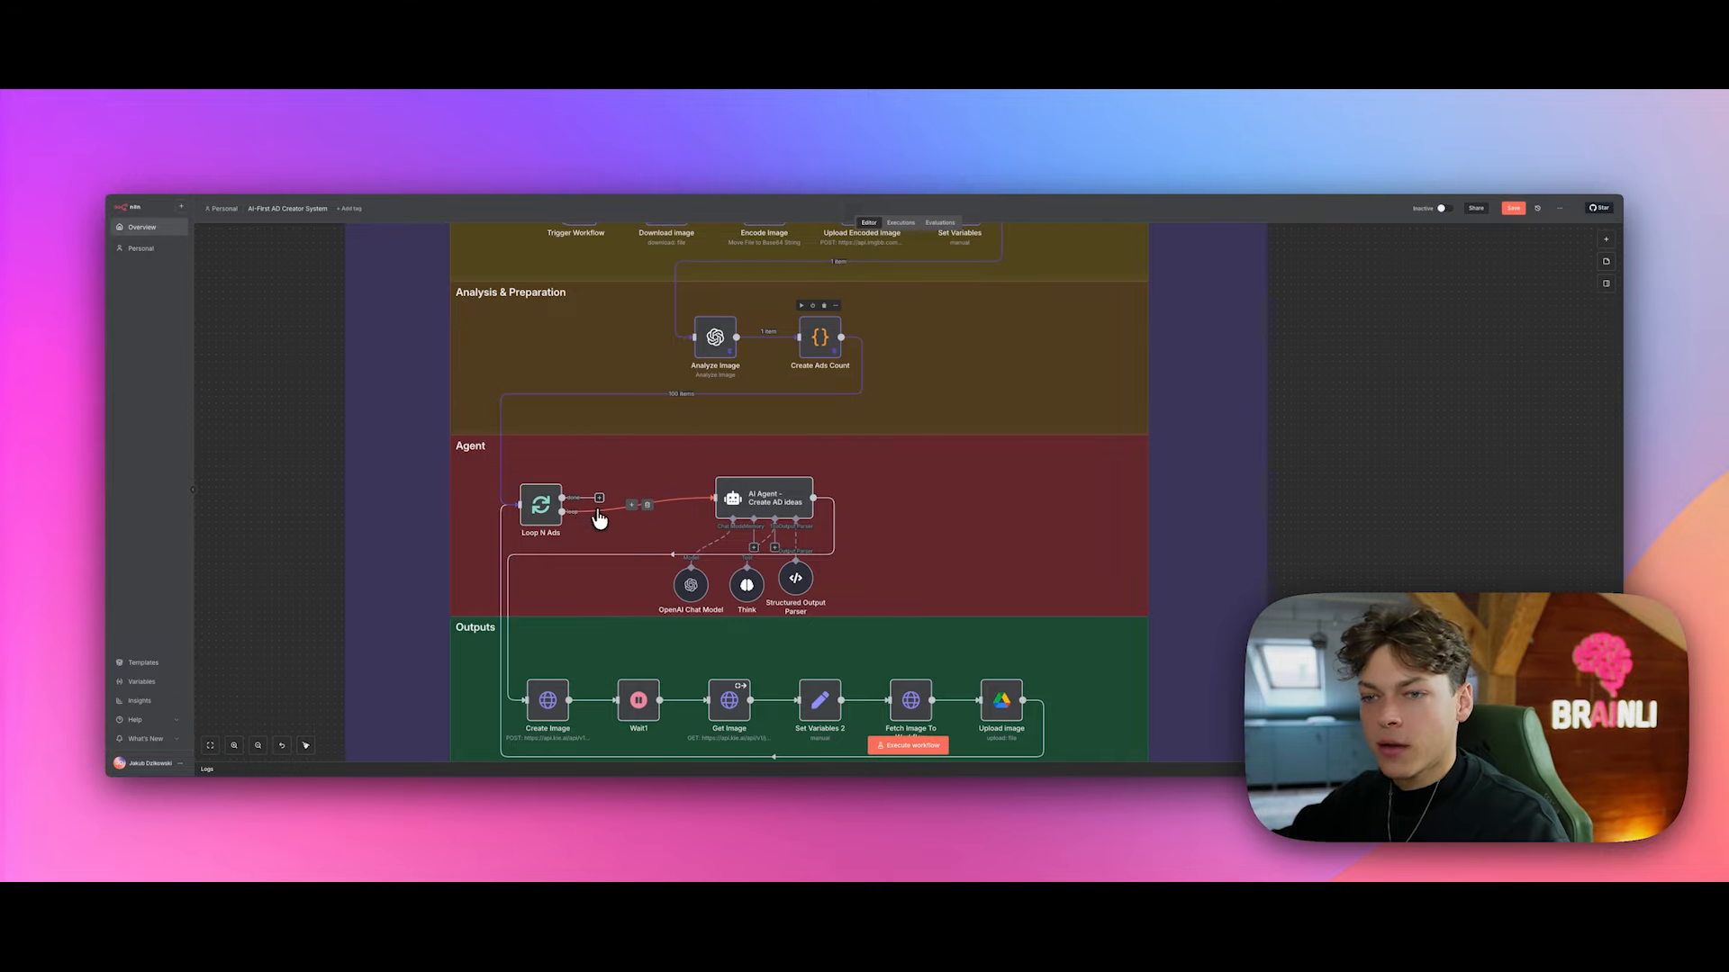
pyautogui.scroll(-2, 756, 527)
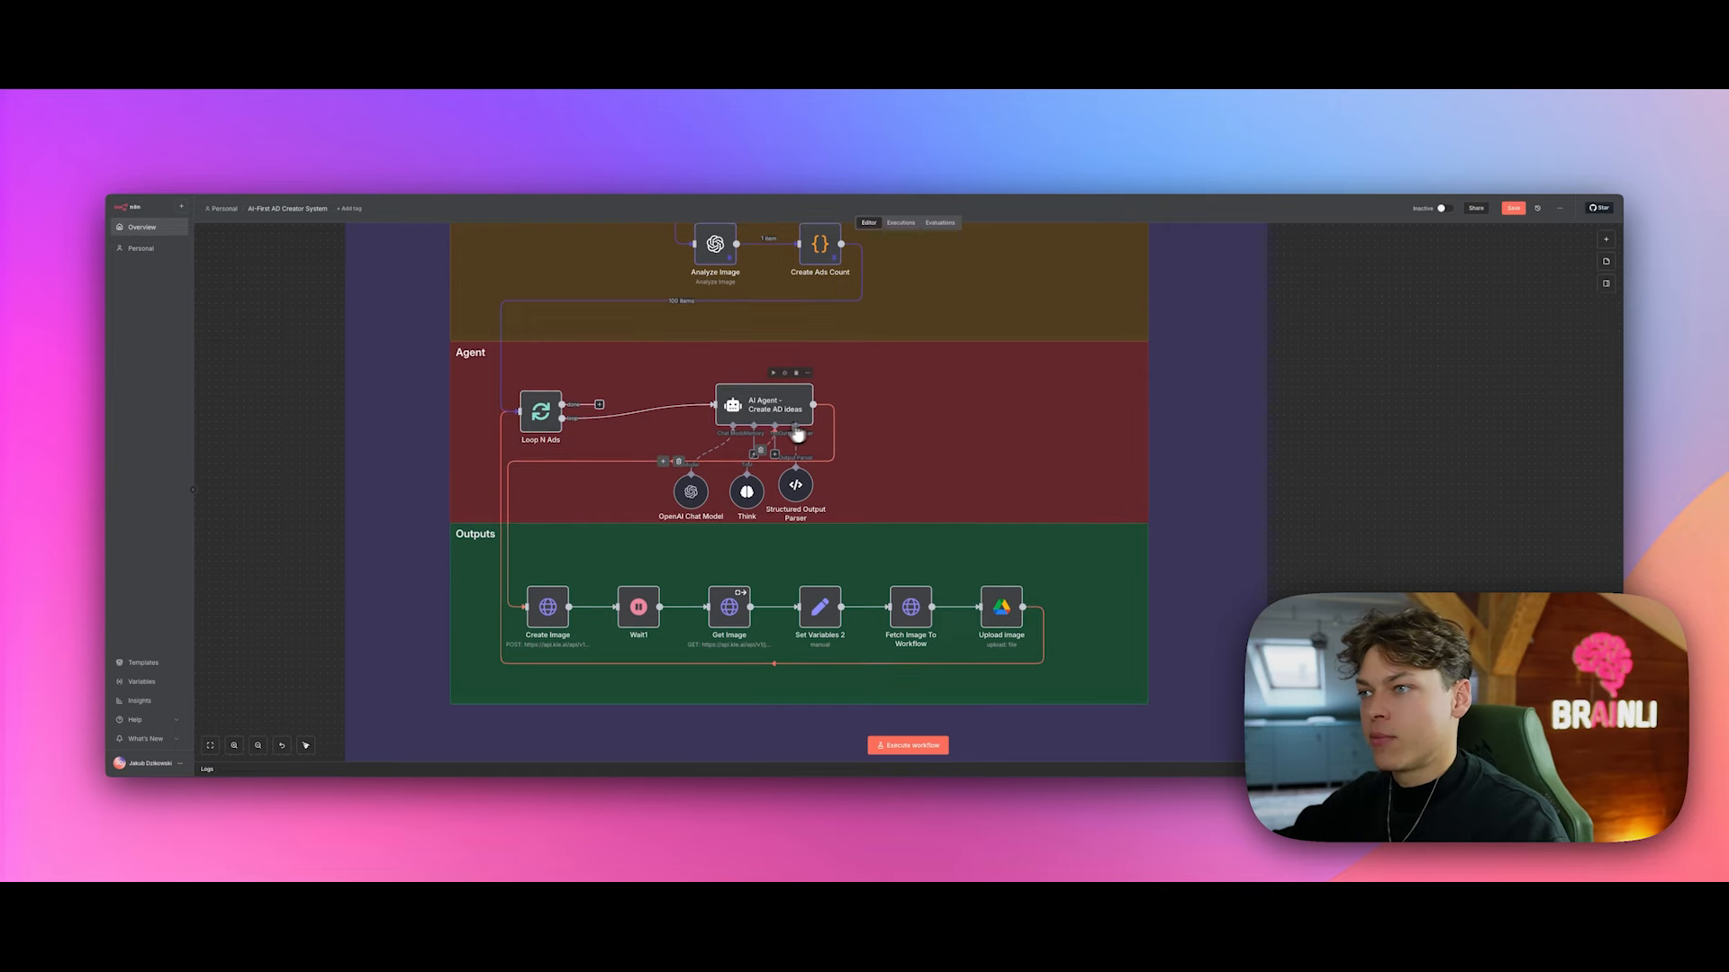
pyautogui.scroll(3, 684, 549)
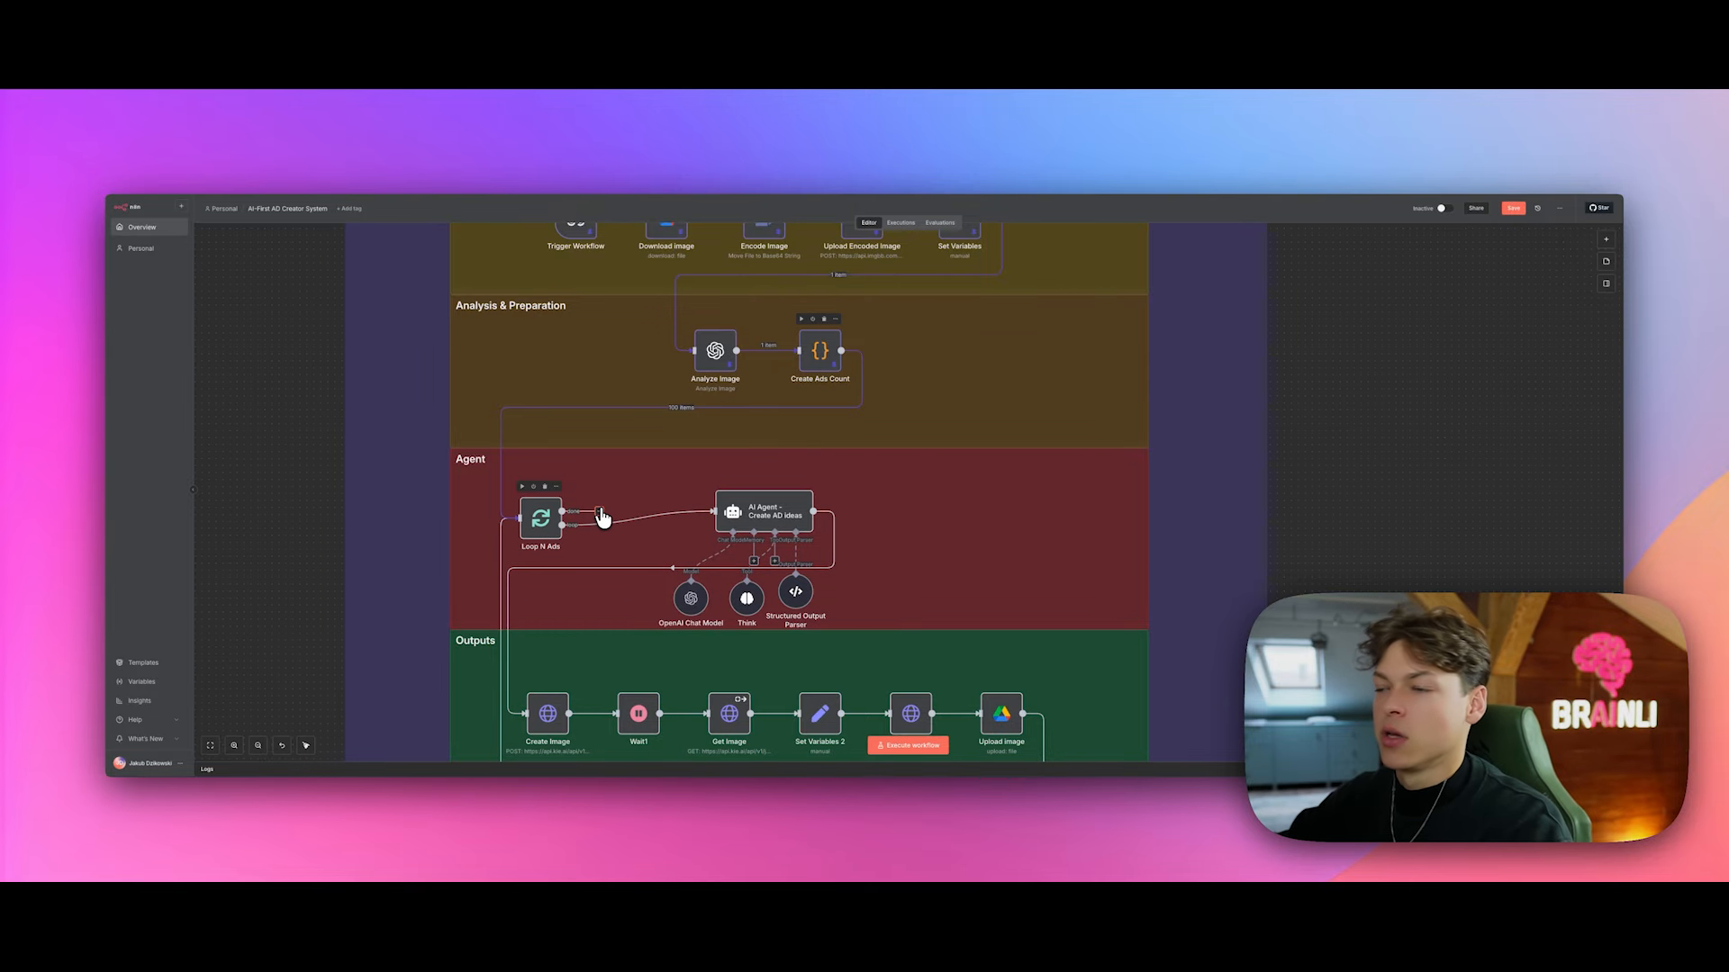
pyautogui.scroll(2, 598, 515)
pyautogui.scroll(-2, 598, 515)
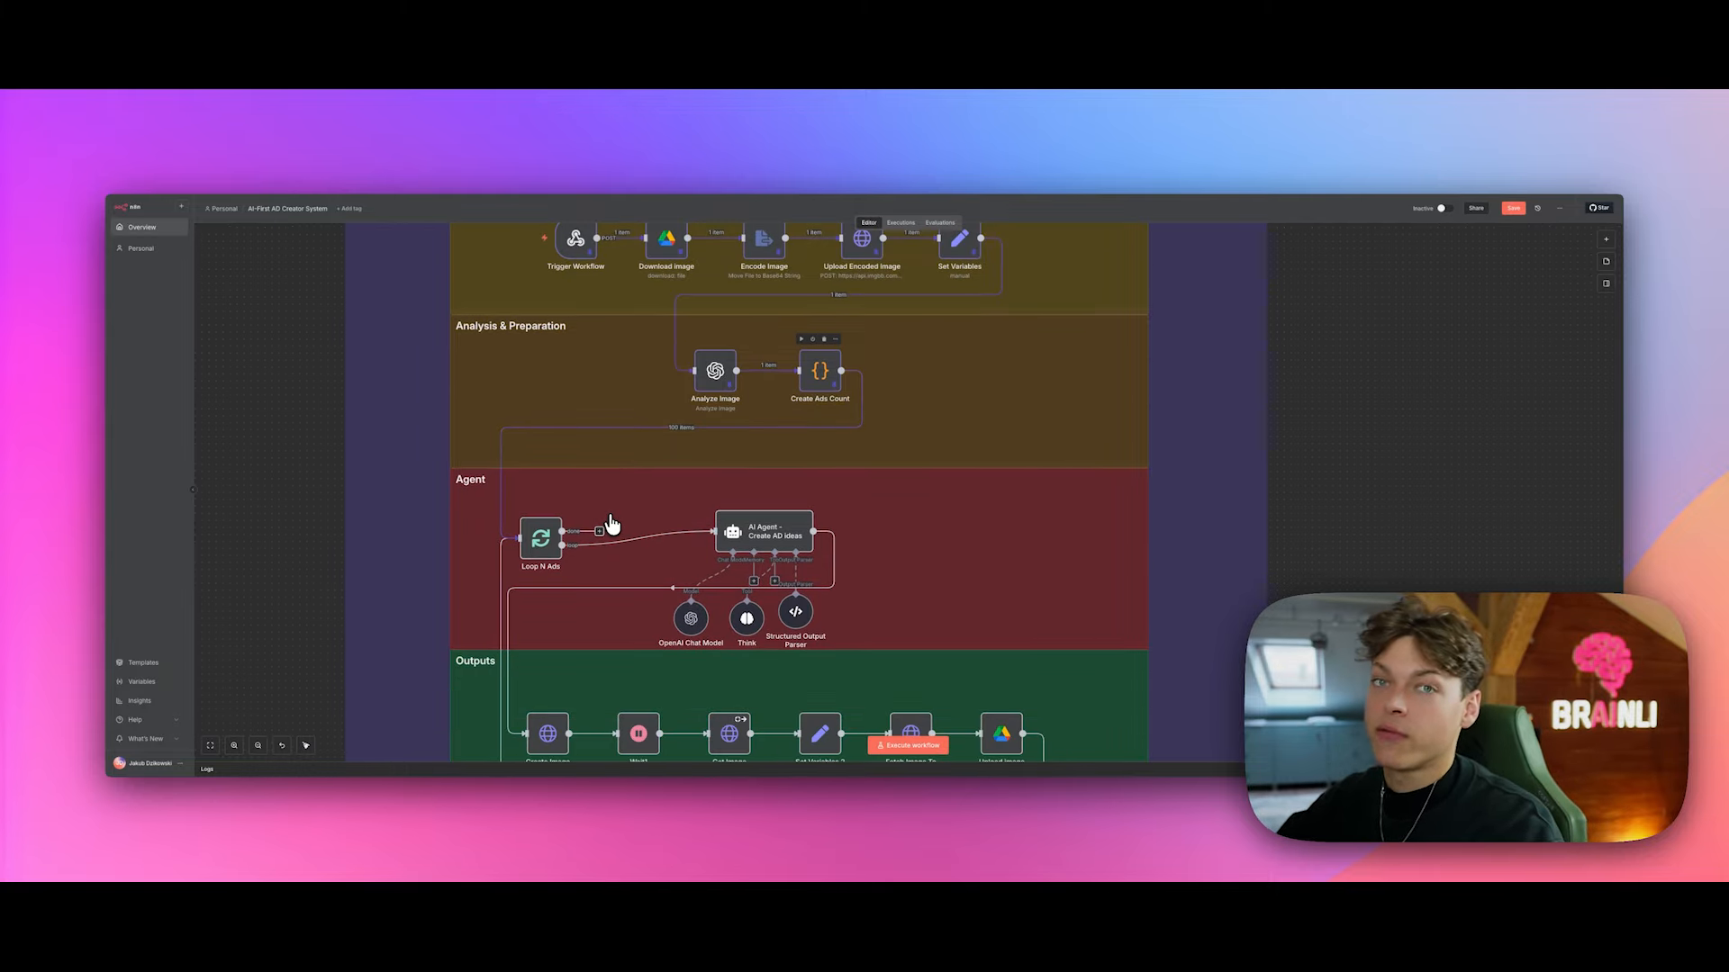
pyautogui.scroll(-3, 599, 535)
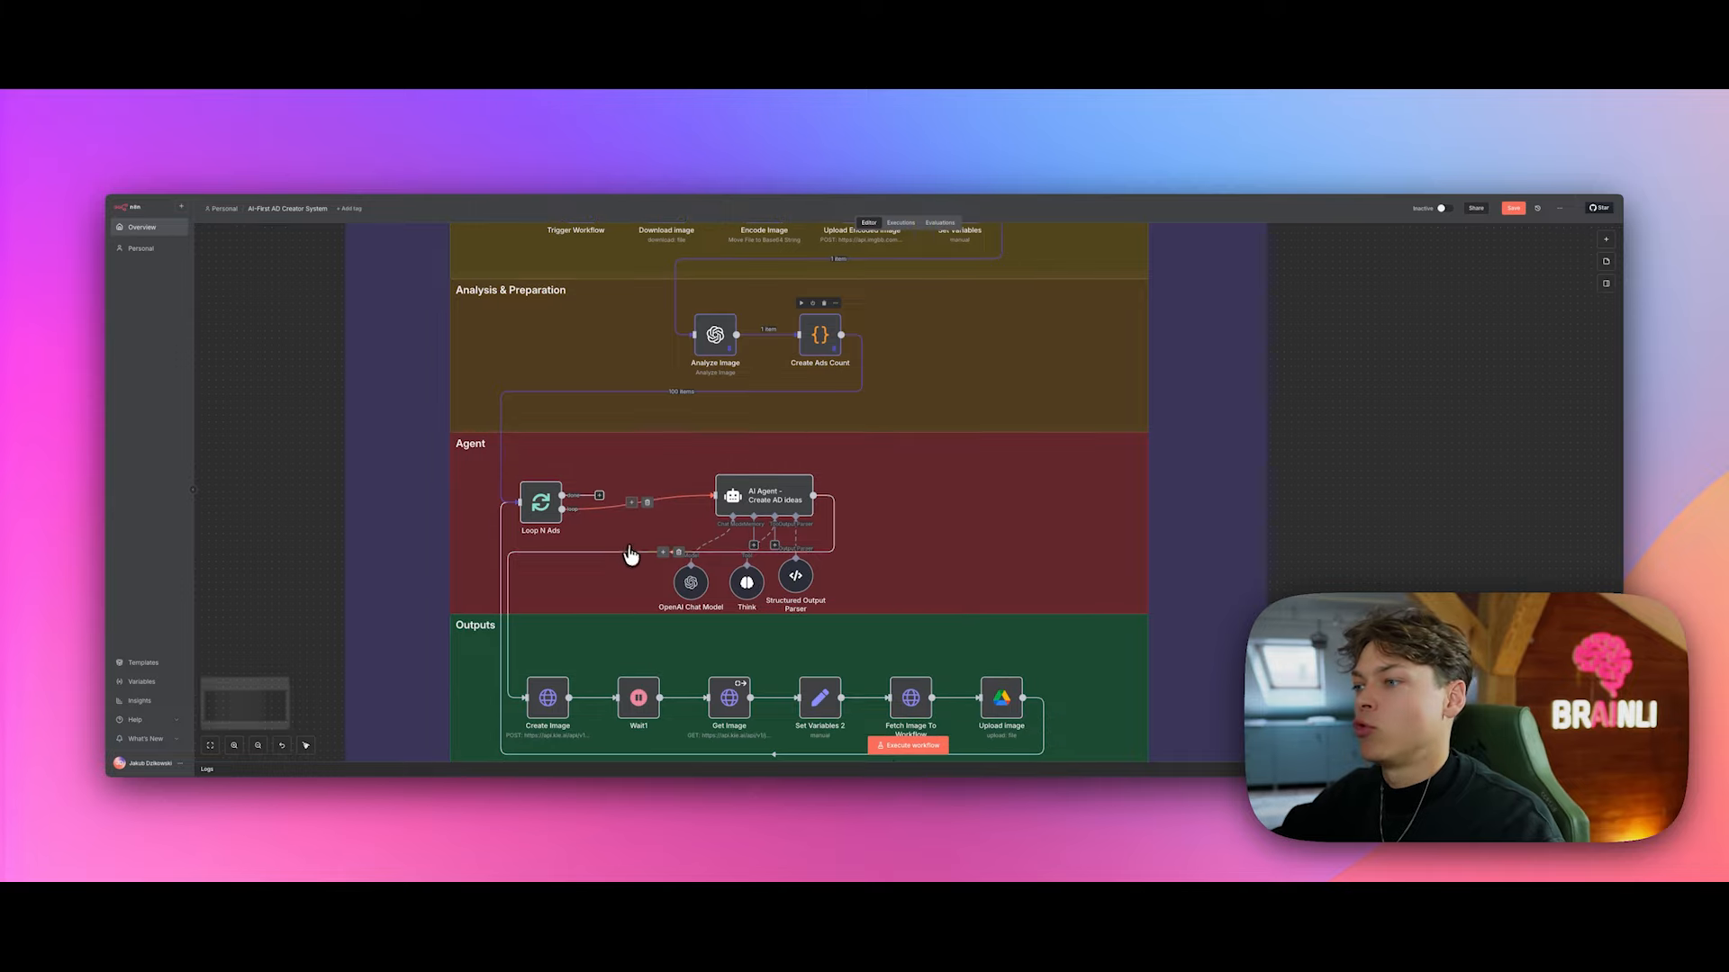
pyautogui.scroll(3, 650, 529)
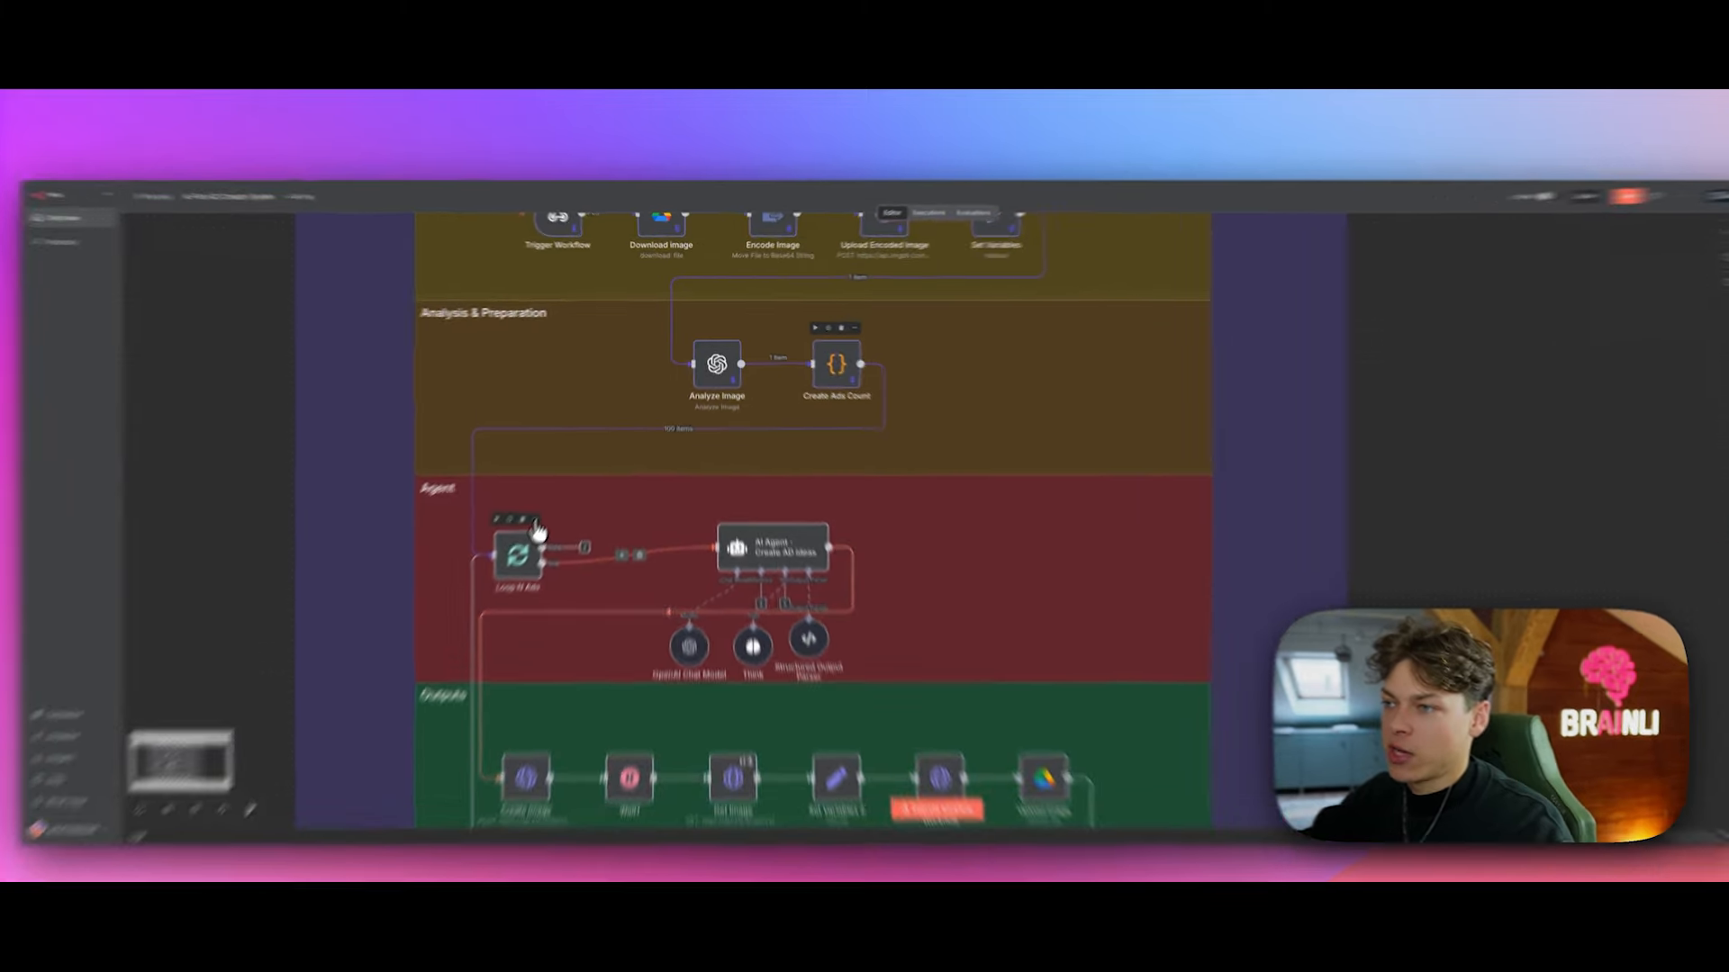
pyautogui.click(556, 490)
# Step: Inspect the Loop N Ads settings, Batch Size 1, and its single output item
pyautogui.click(576, 500)
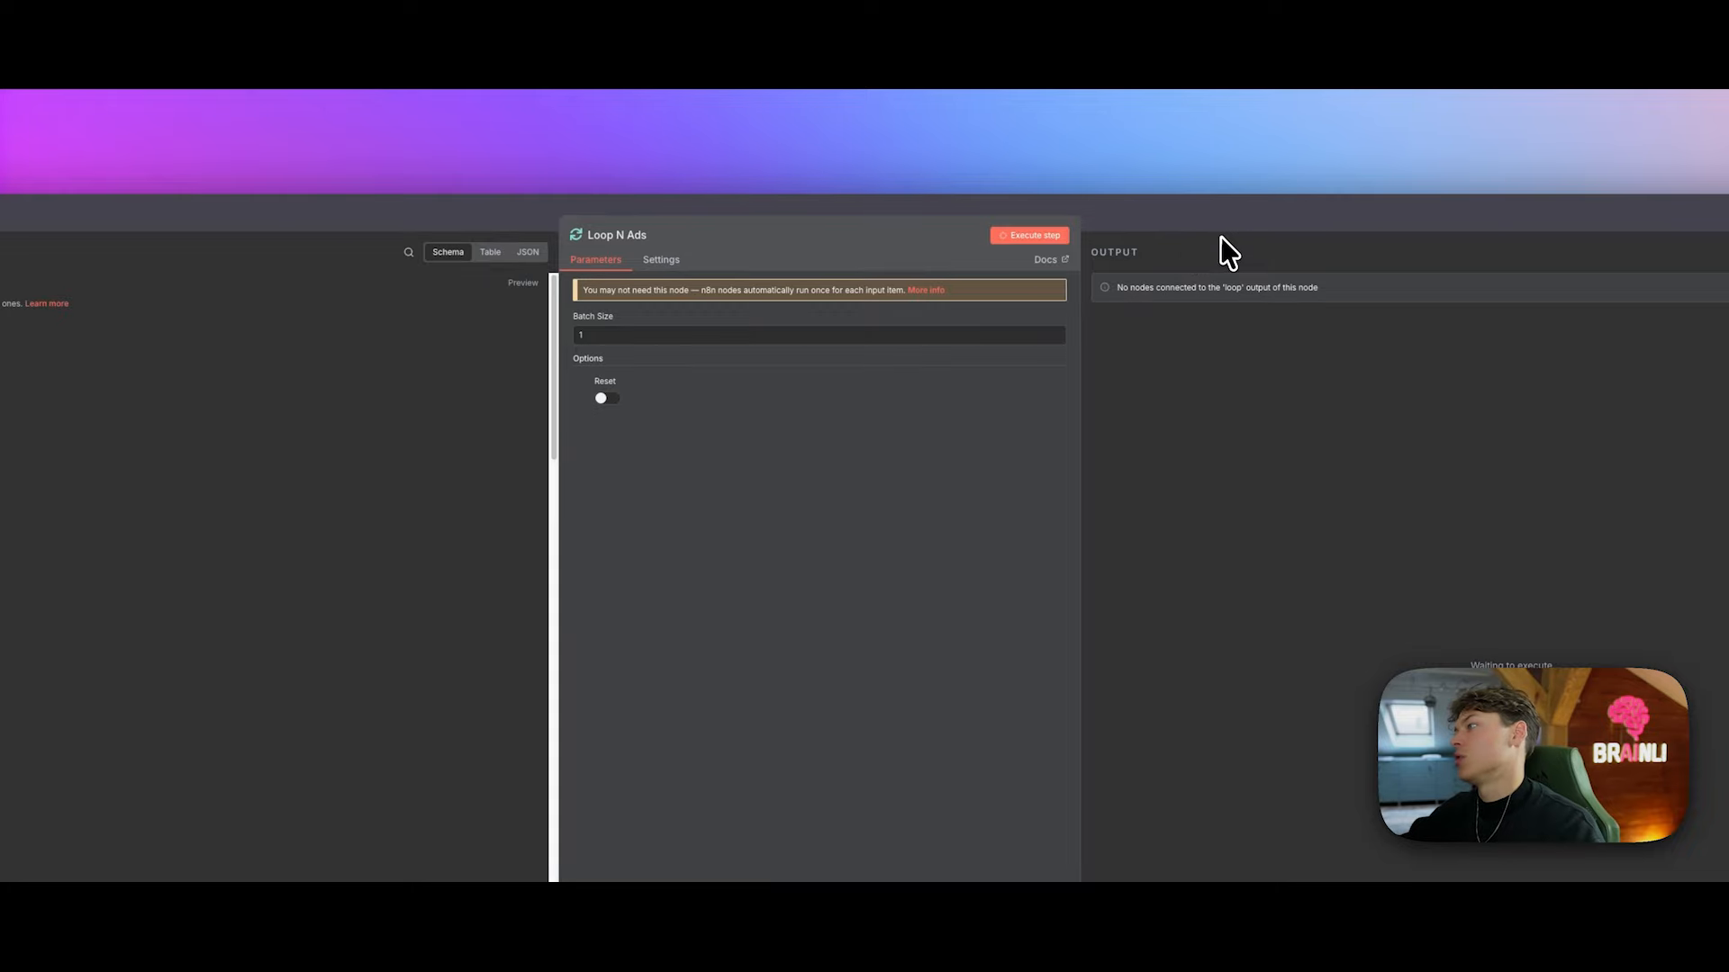
pyautogui.click(1245, 209)
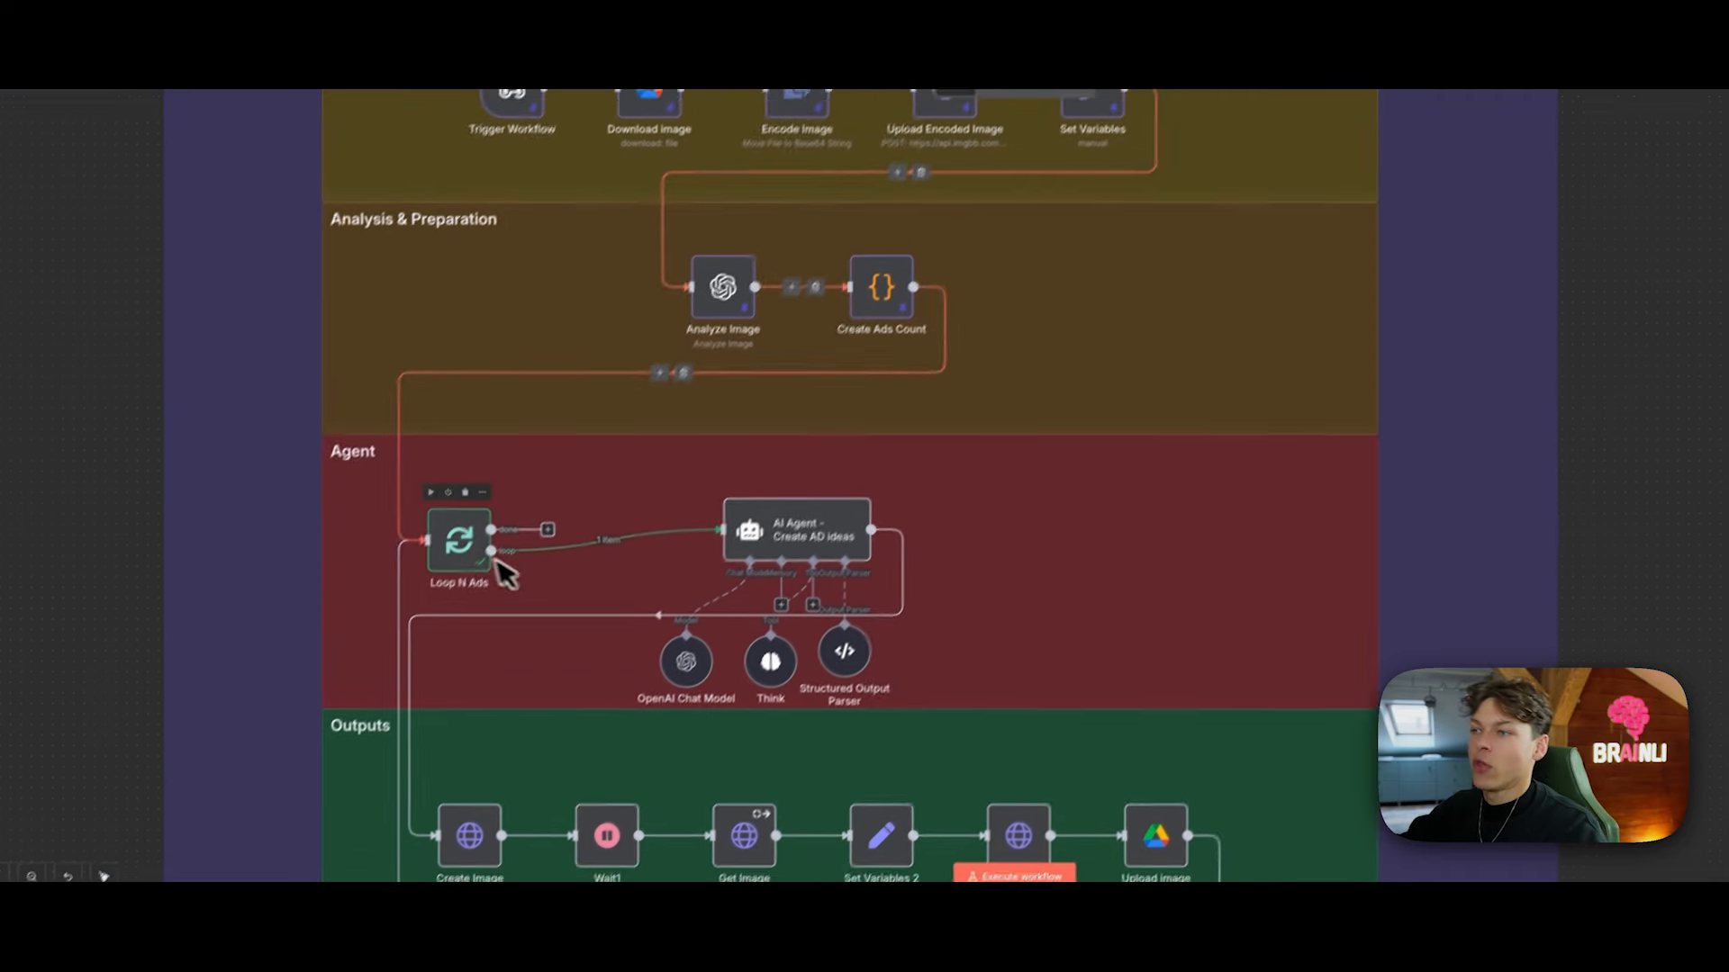
pyautogui.click(496, 477)
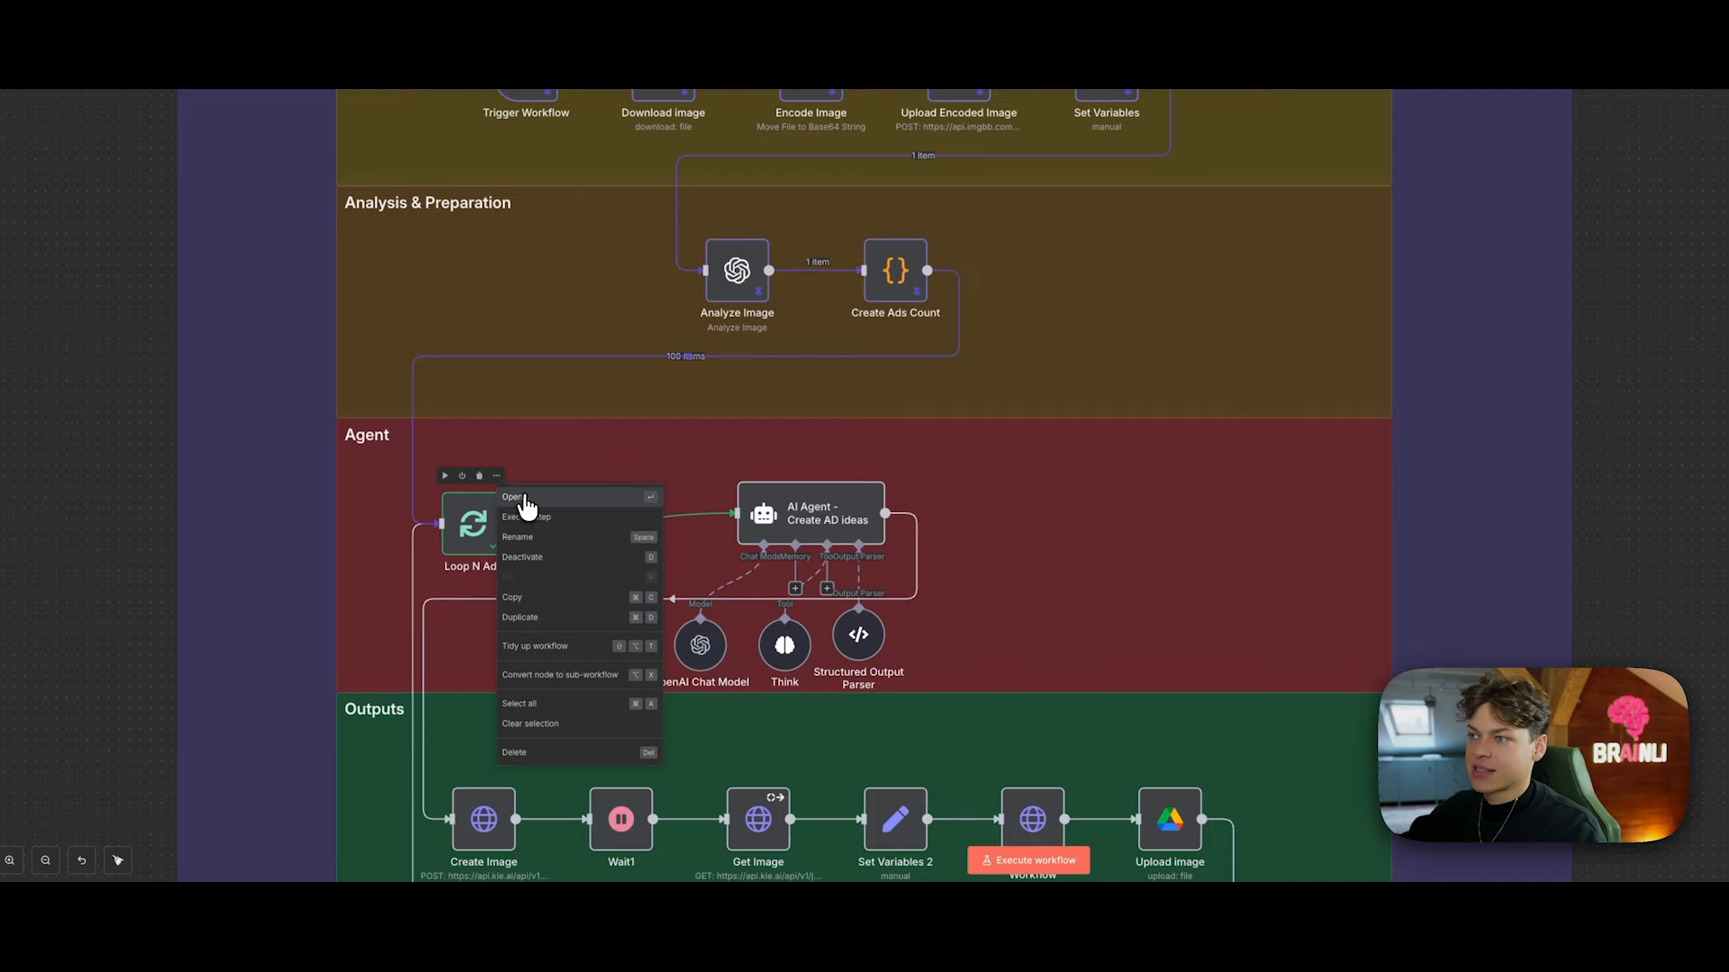
pyautogui.click(524, 498)
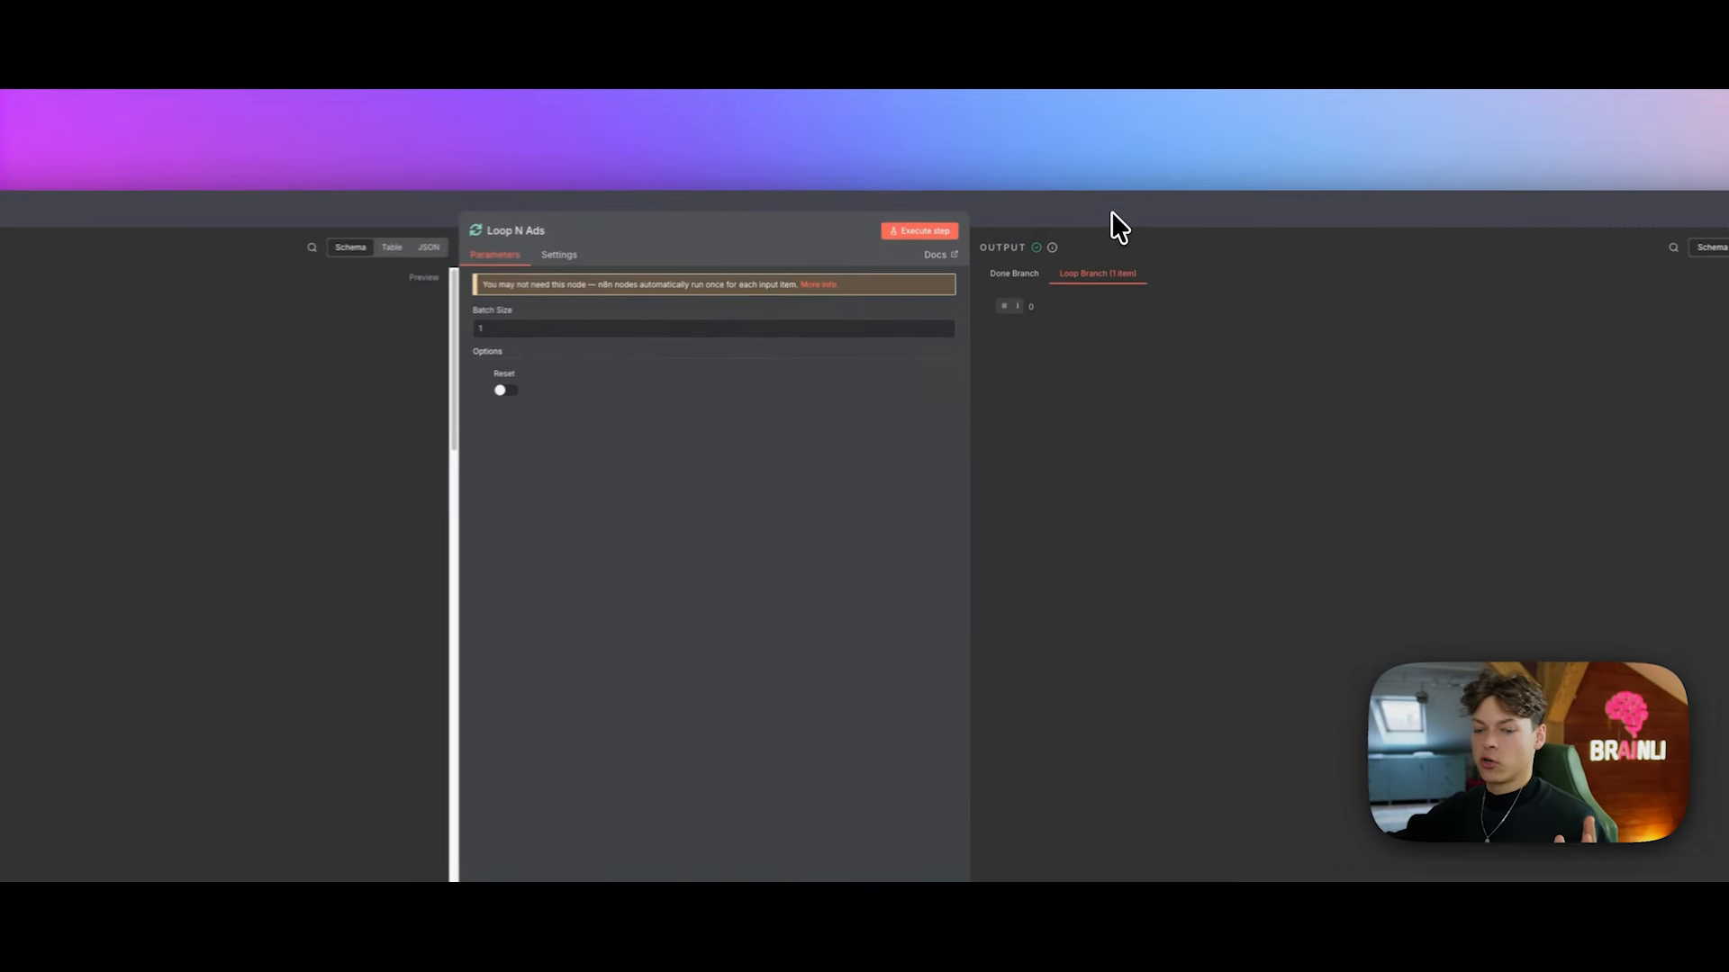
pyautogui.click(1132, 210)
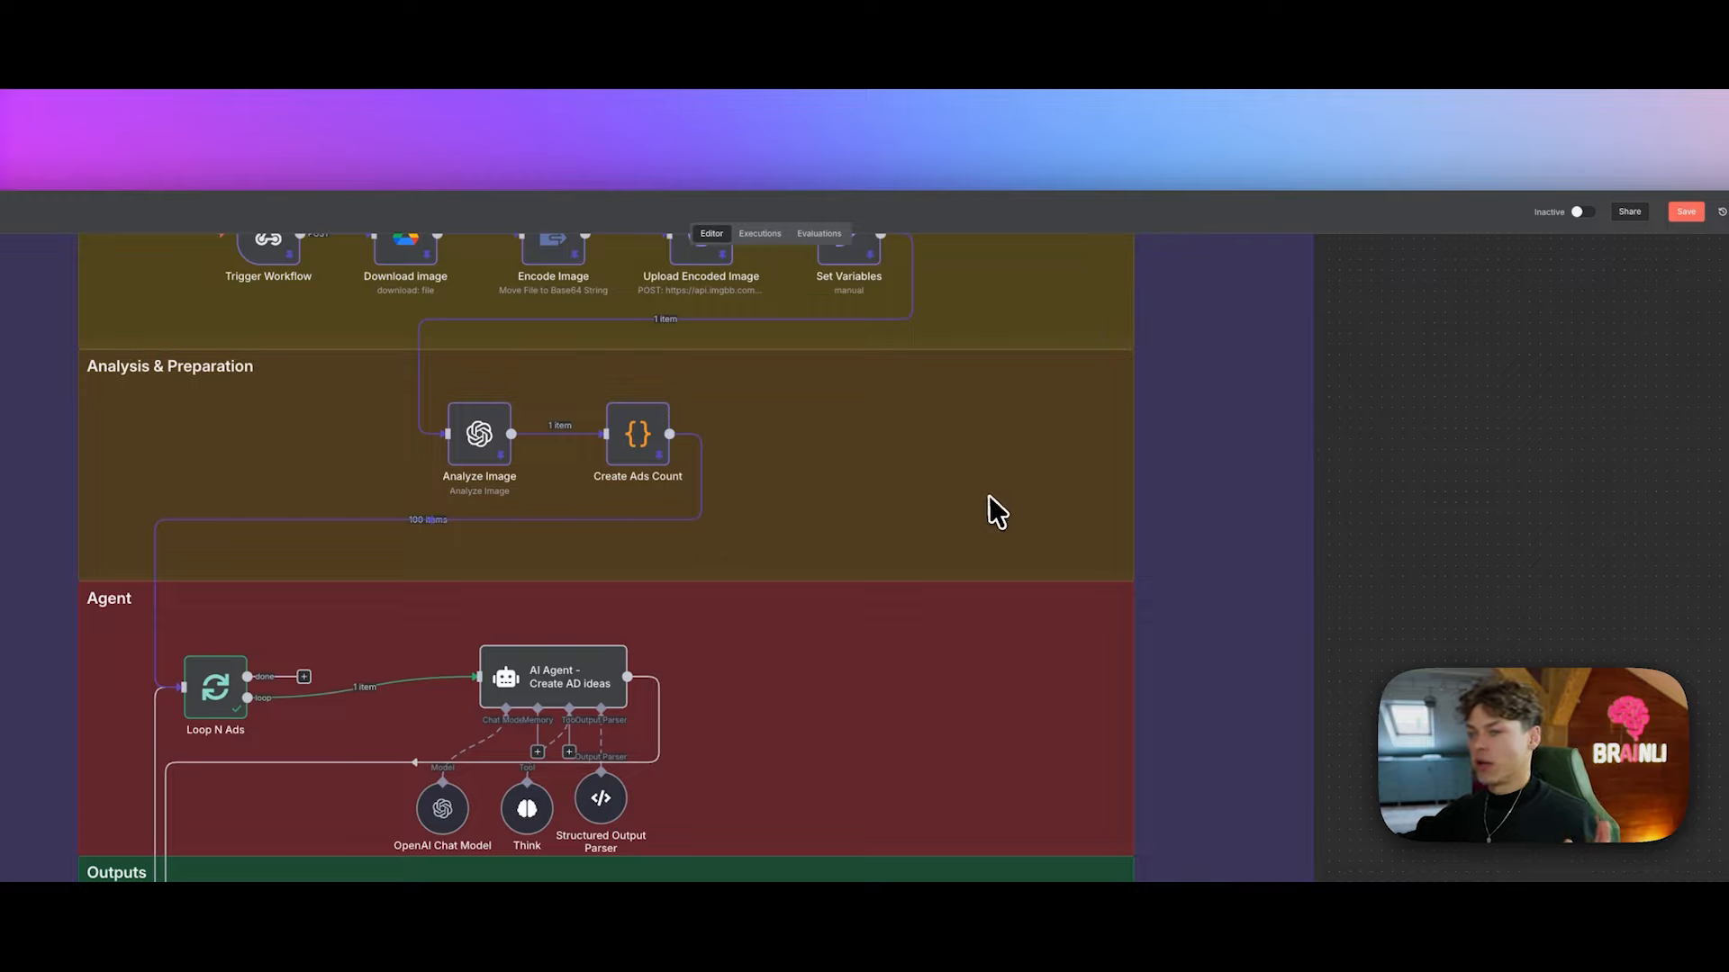
pyautogui.scroll(-1, 903, 559)
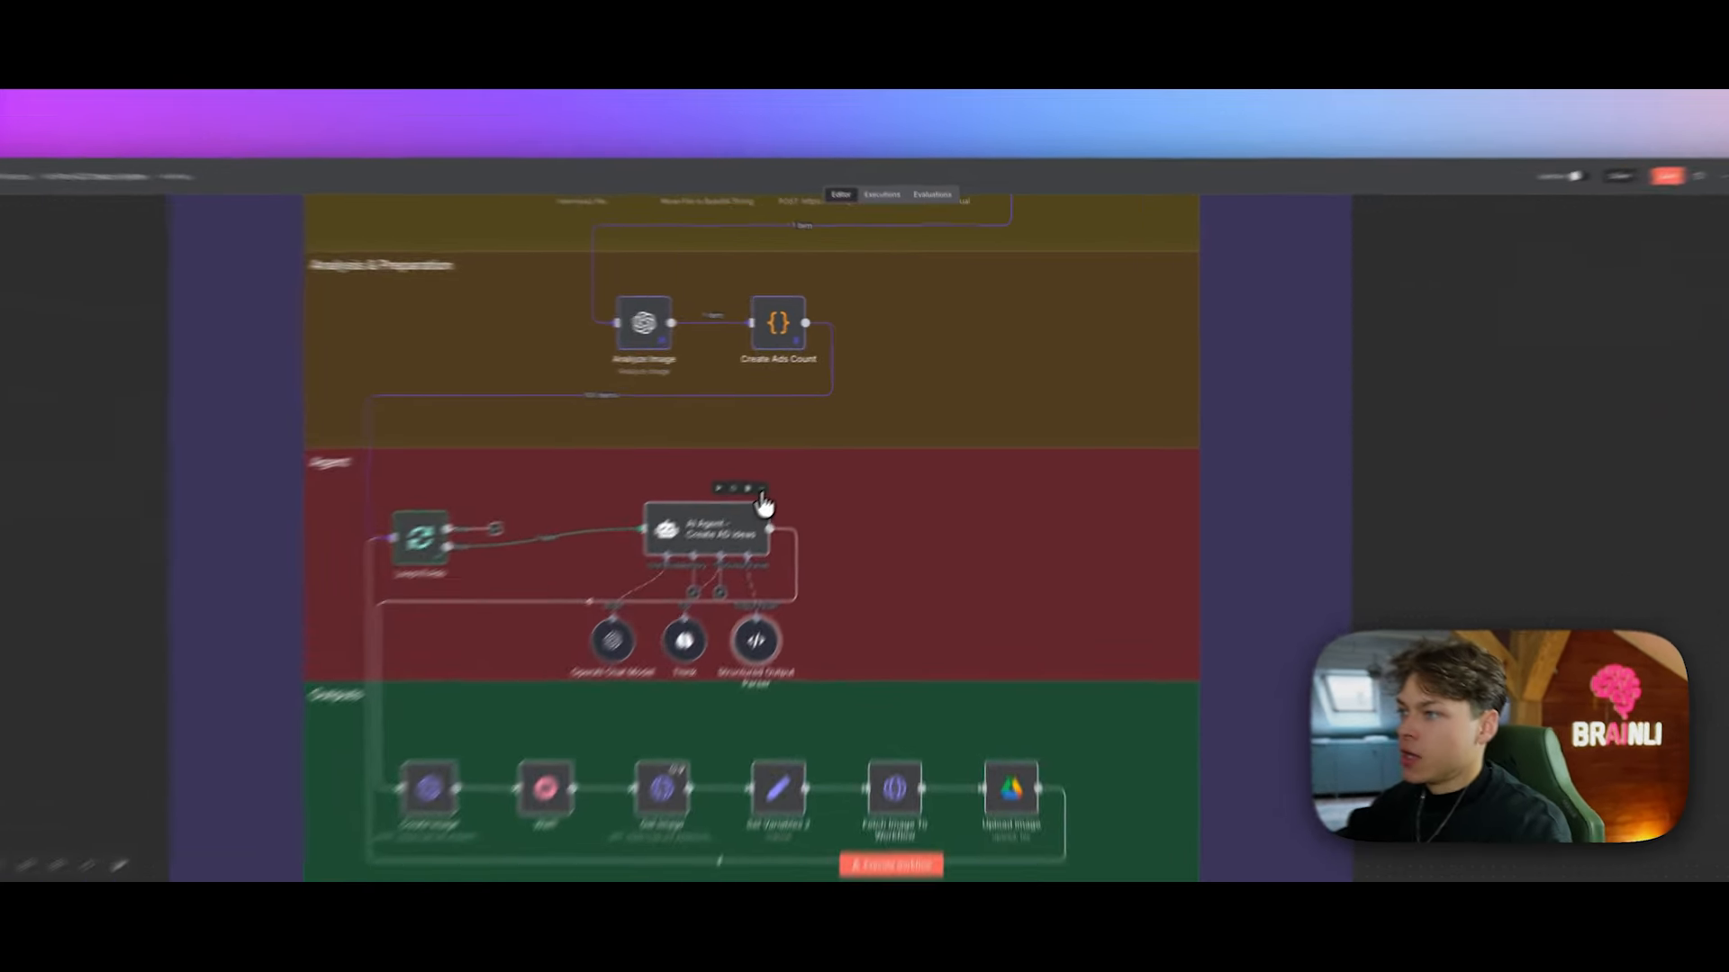
# Step: Open the AI Agent - Create AD ideas node and expand its Prompt (User Message) expression
pyautogui.click(808, 452)
pyautogui.click(828, 469)
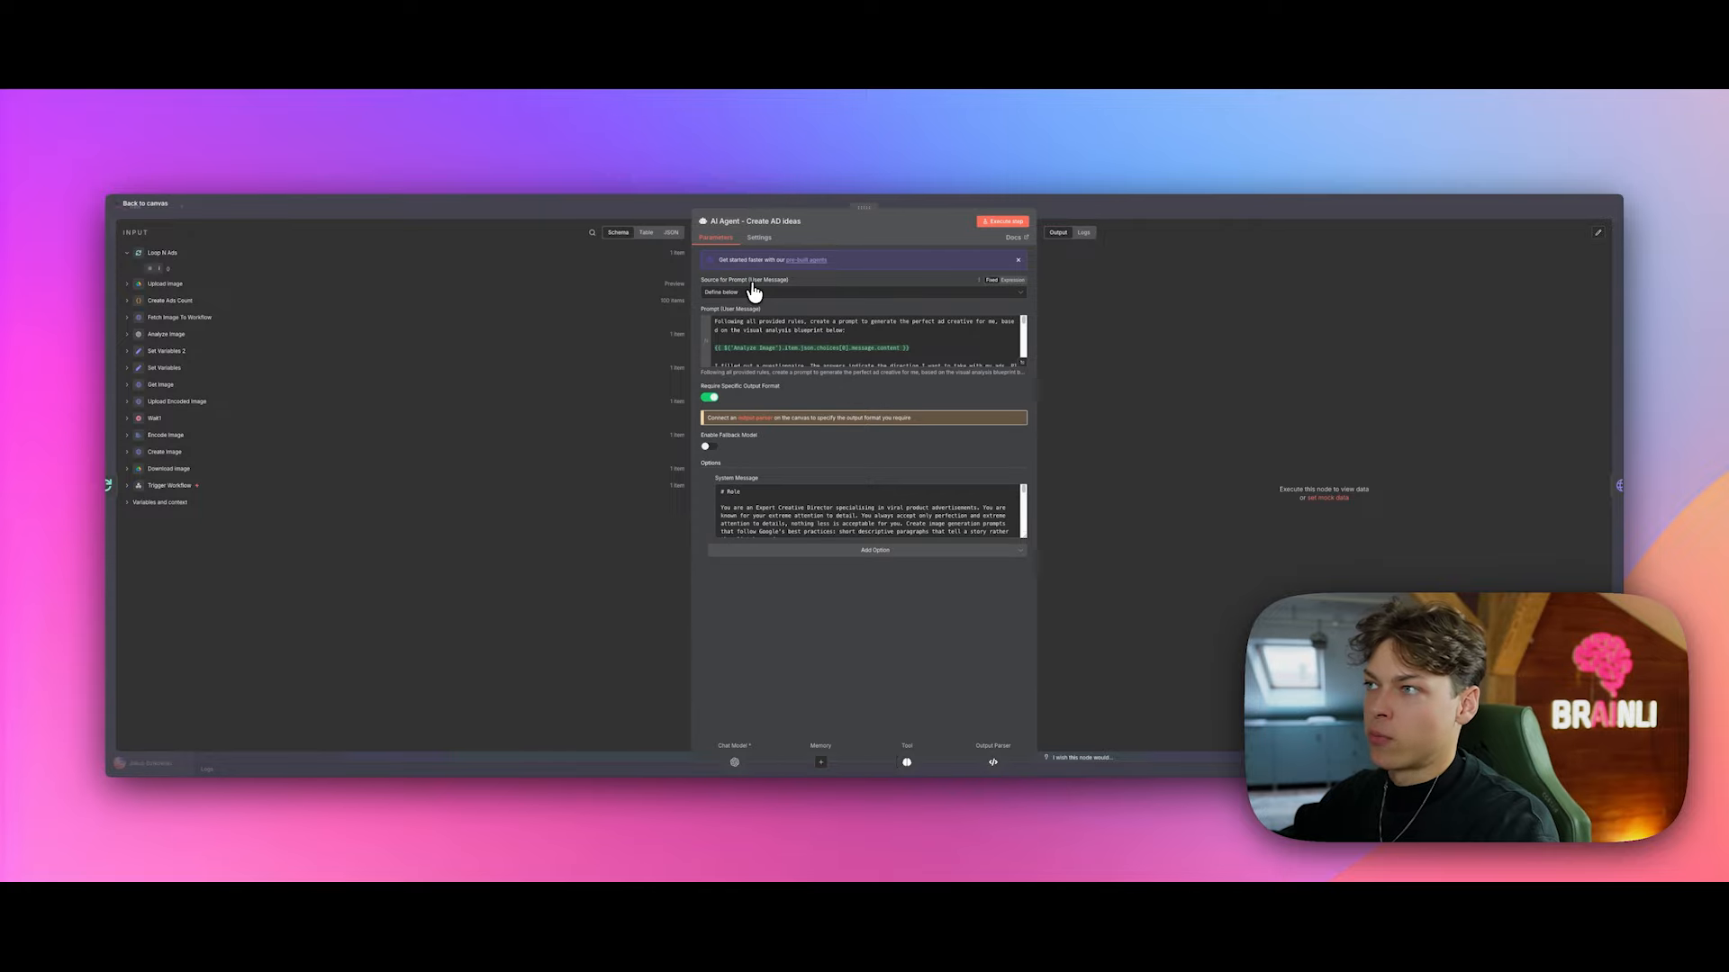
pyautogui.click(1021, 367)
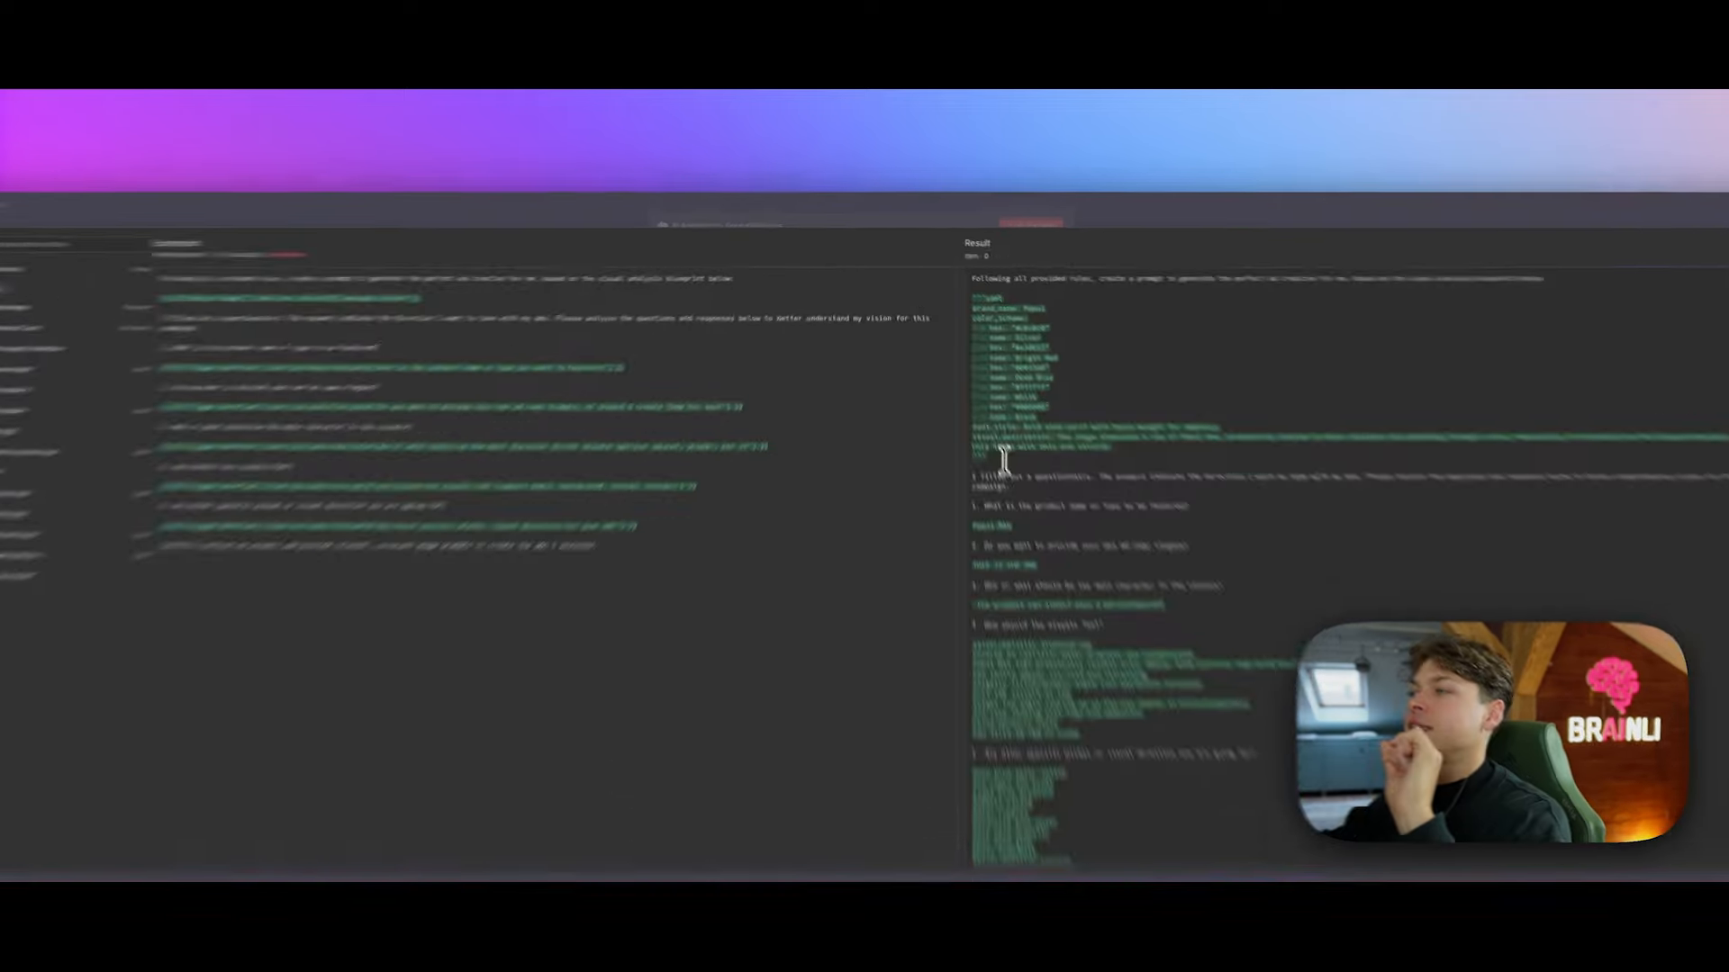
# Step: Highlight the YAML blueprint result and the Analyze Image reference, and expand its output fields
pyautogui.moveTo(1004, 458); pyautogui.dragTo(962, 294)
pyautogui.click(1163, 342)
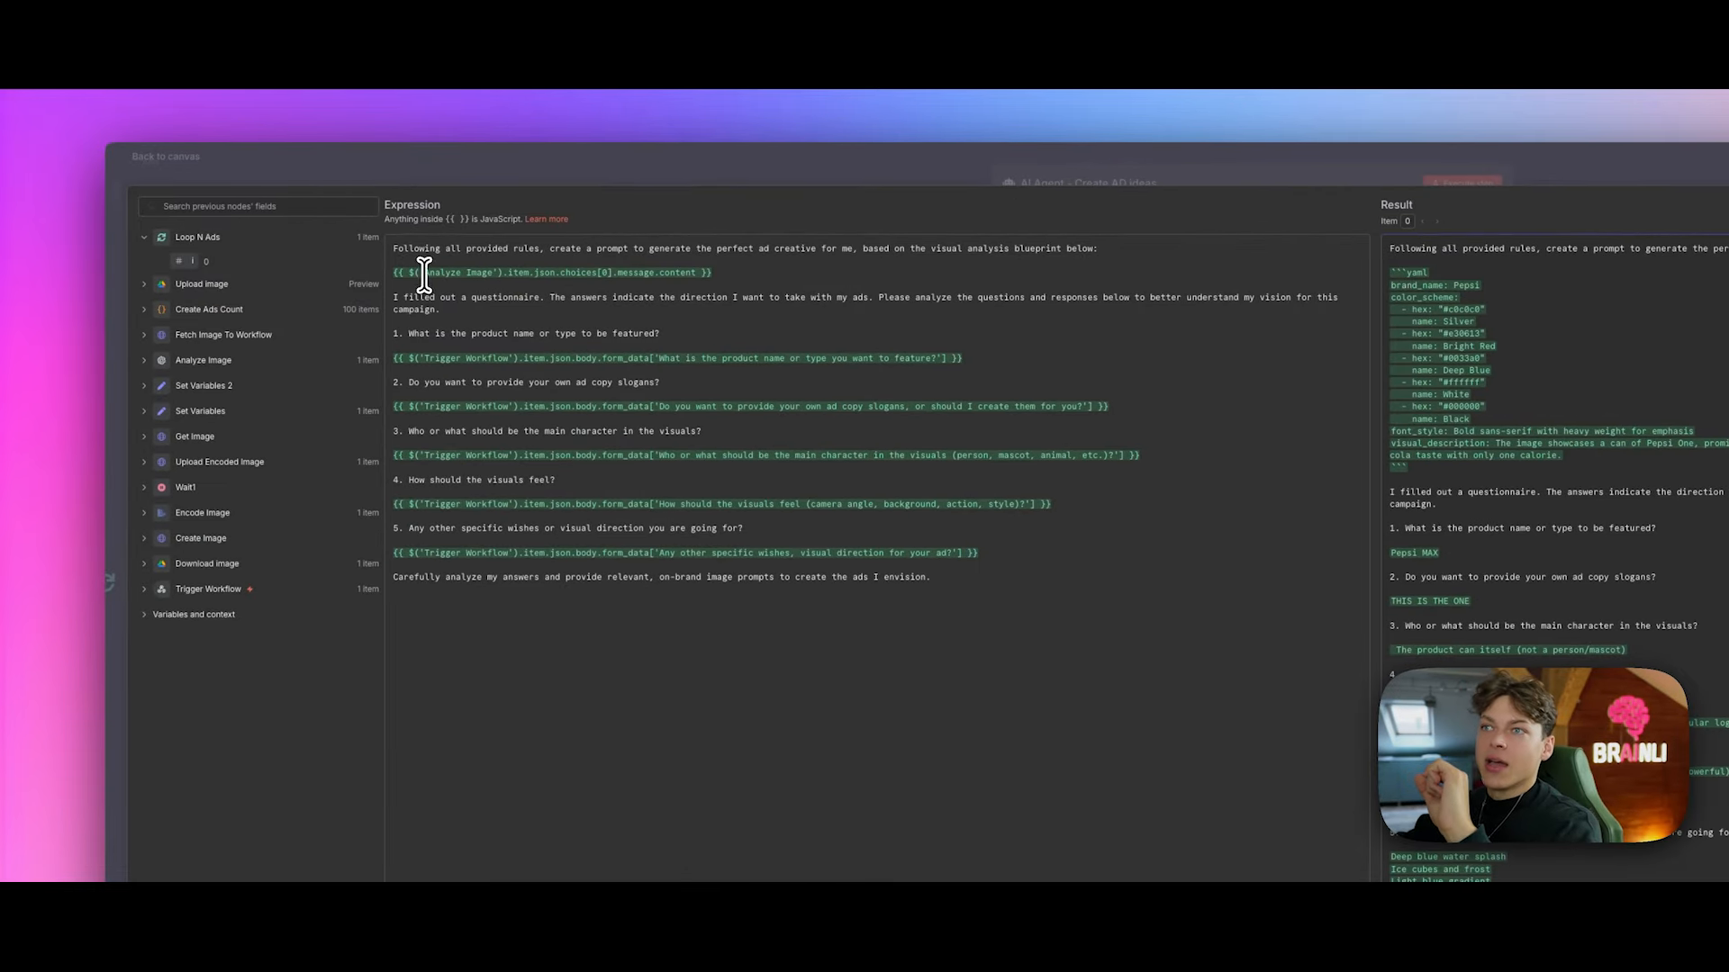
pyautogui.moveTo(424, 273); pyautogui.dragTo(487, 281)
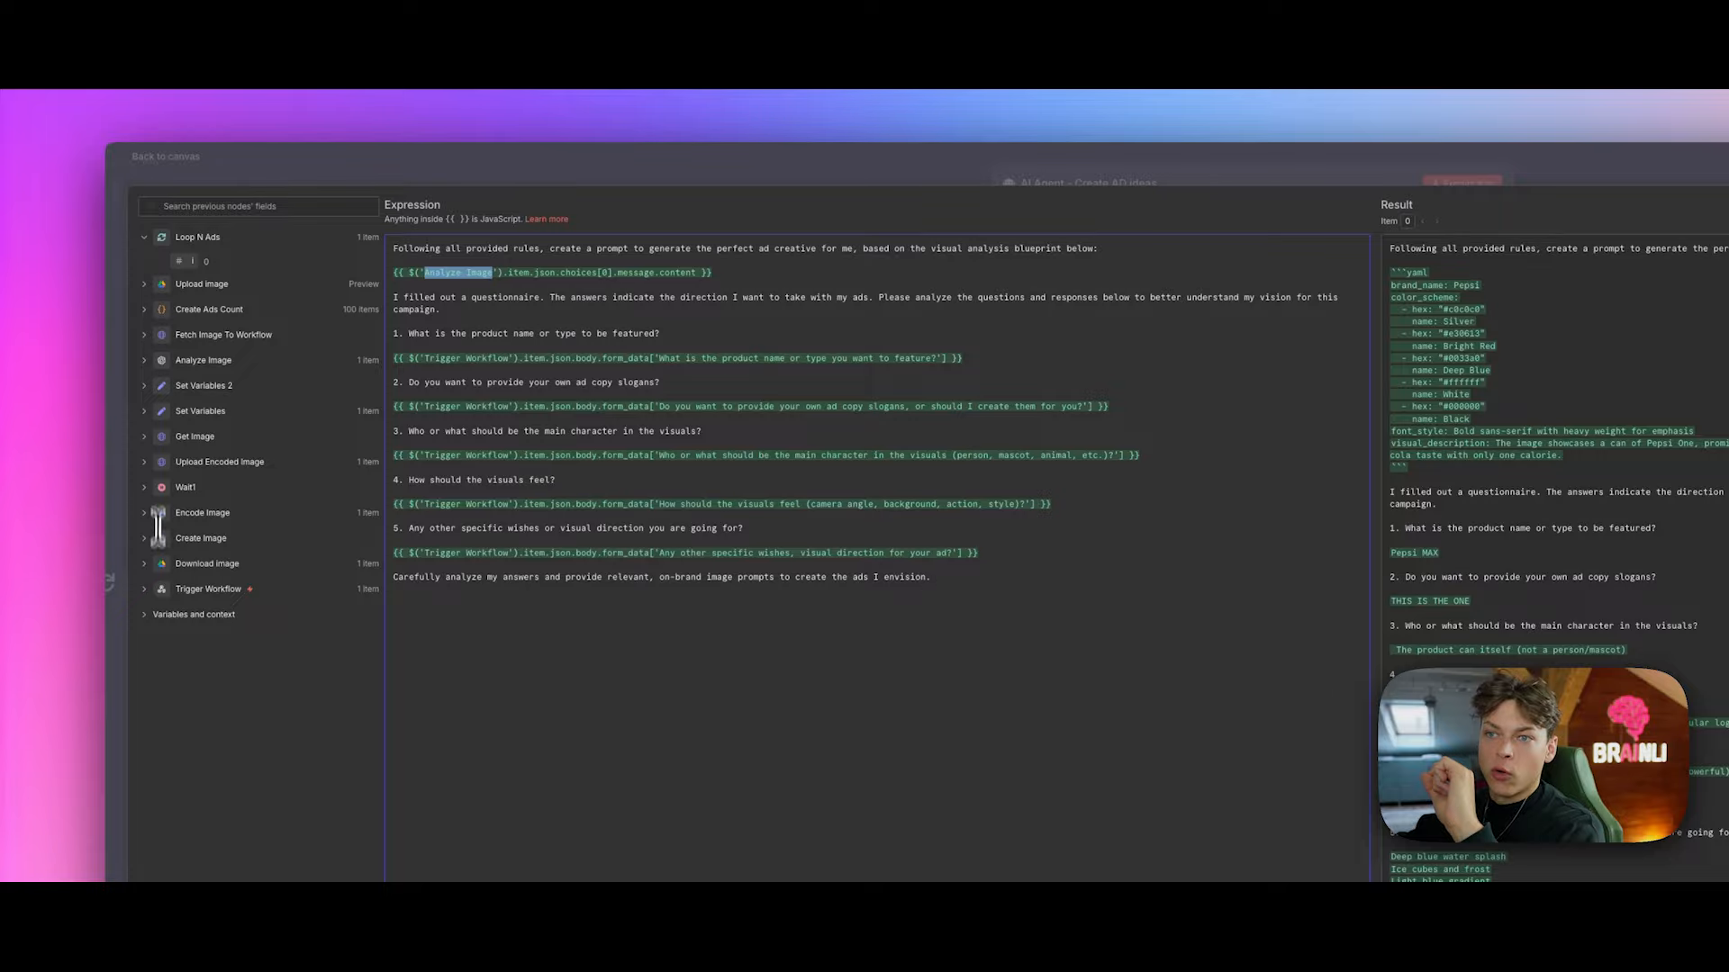
pyautogui.click(144, 362)
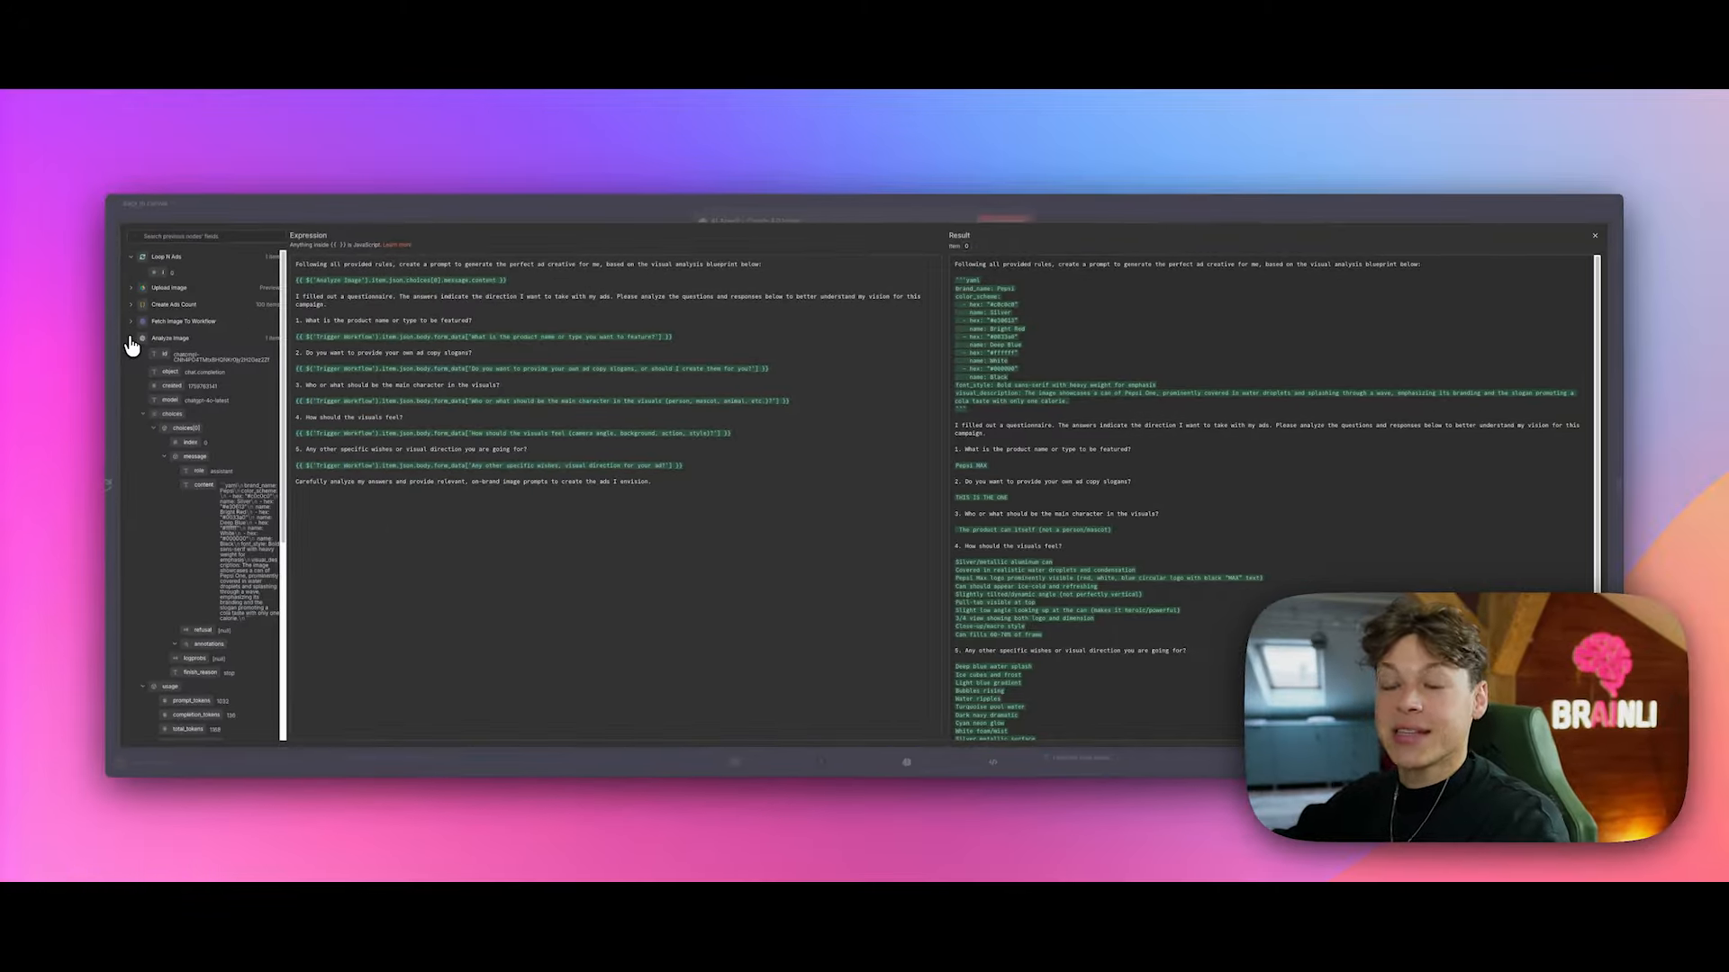
pyautogui.click(132, 345)
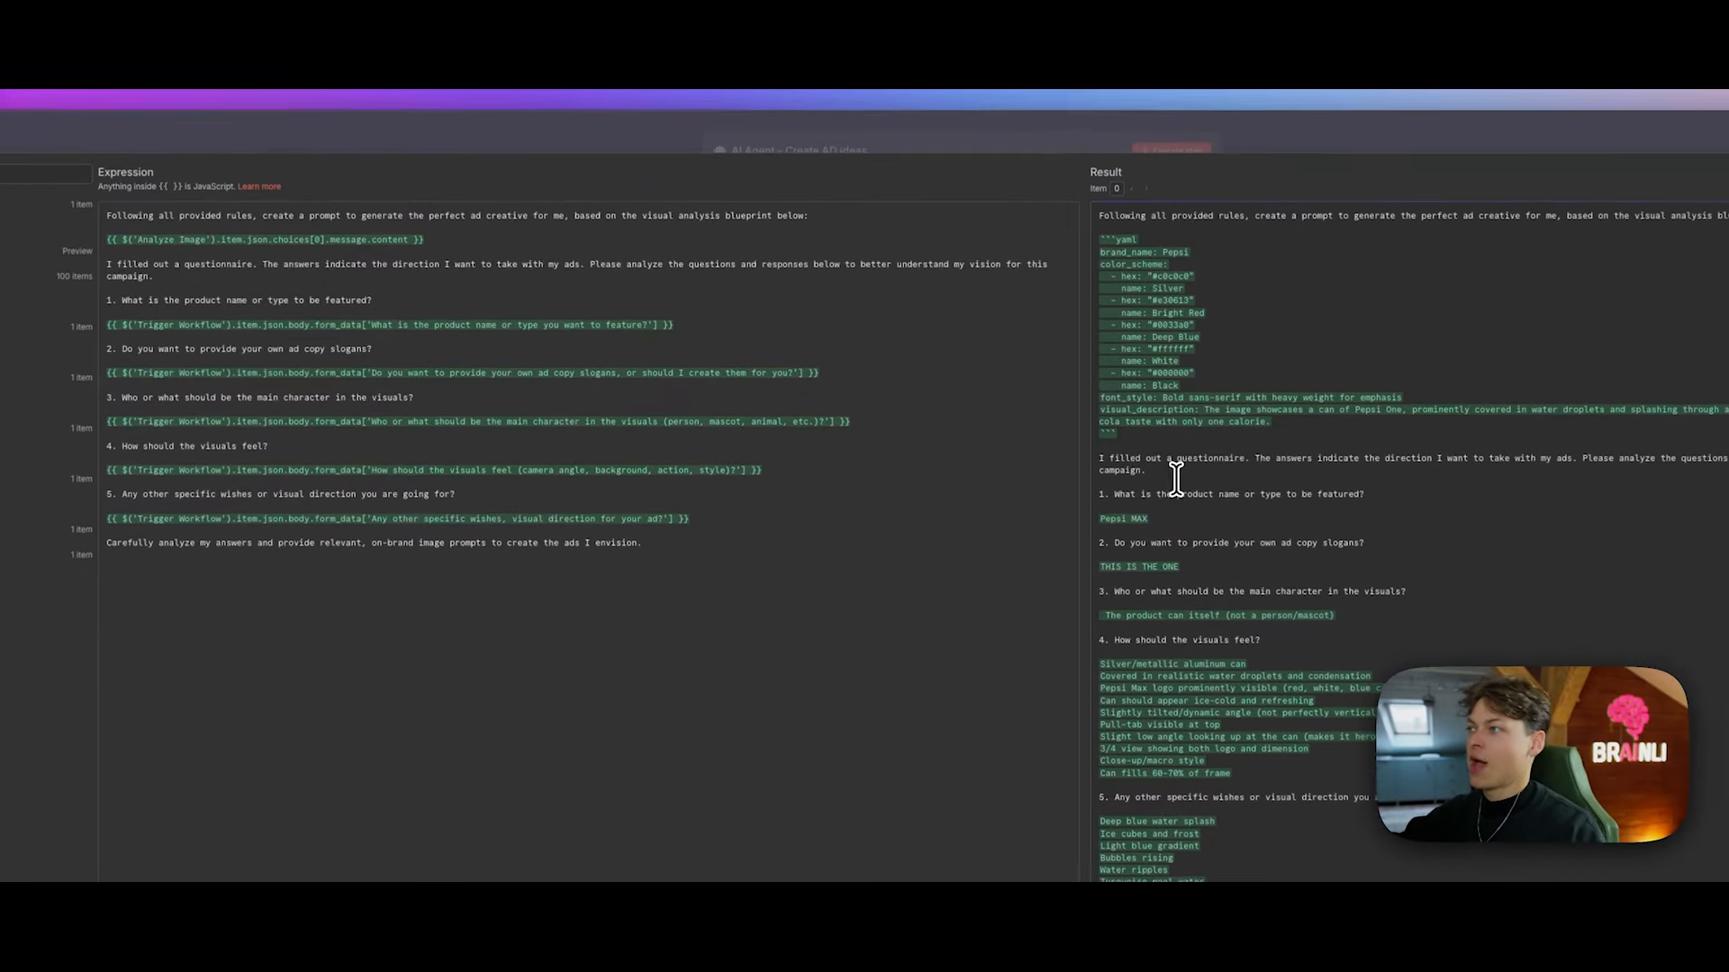
# Step: Highlight the questionnaire introduction and final instruction line of the prompt, then close the editor
pyautogui.moveTo(416, 330); pyautogui.dragTo(805, 343)
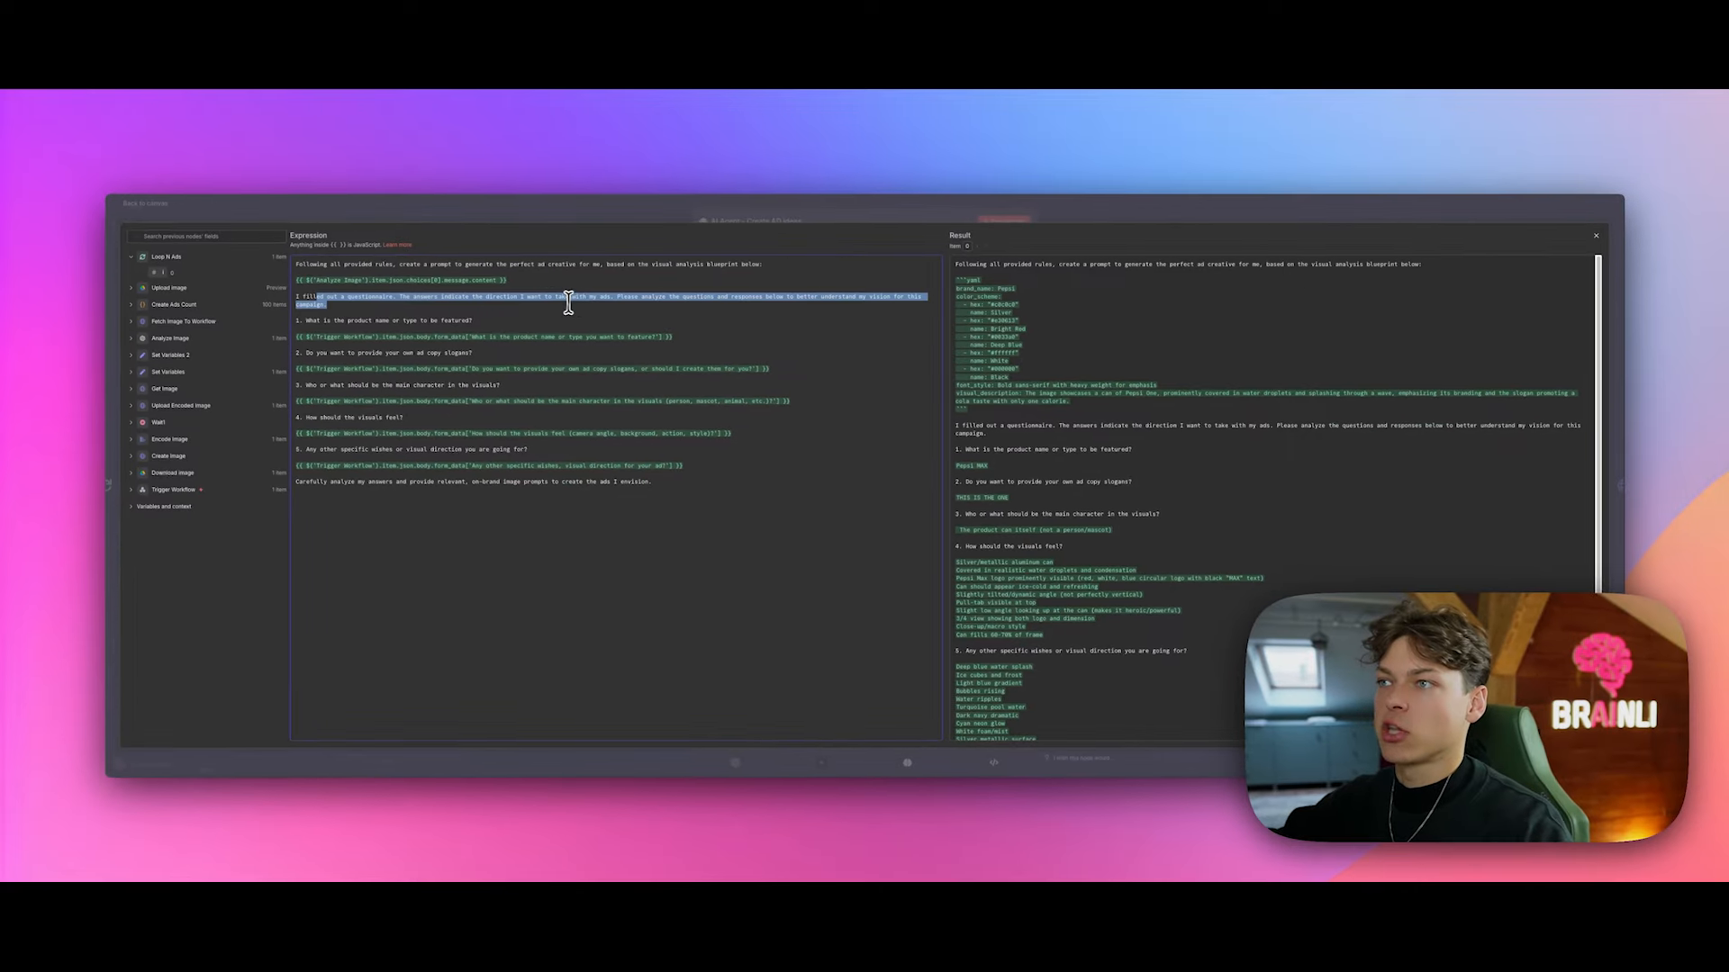
pyautogui.moveTo(568, 303); pyautogui.dragTo(411, 309)
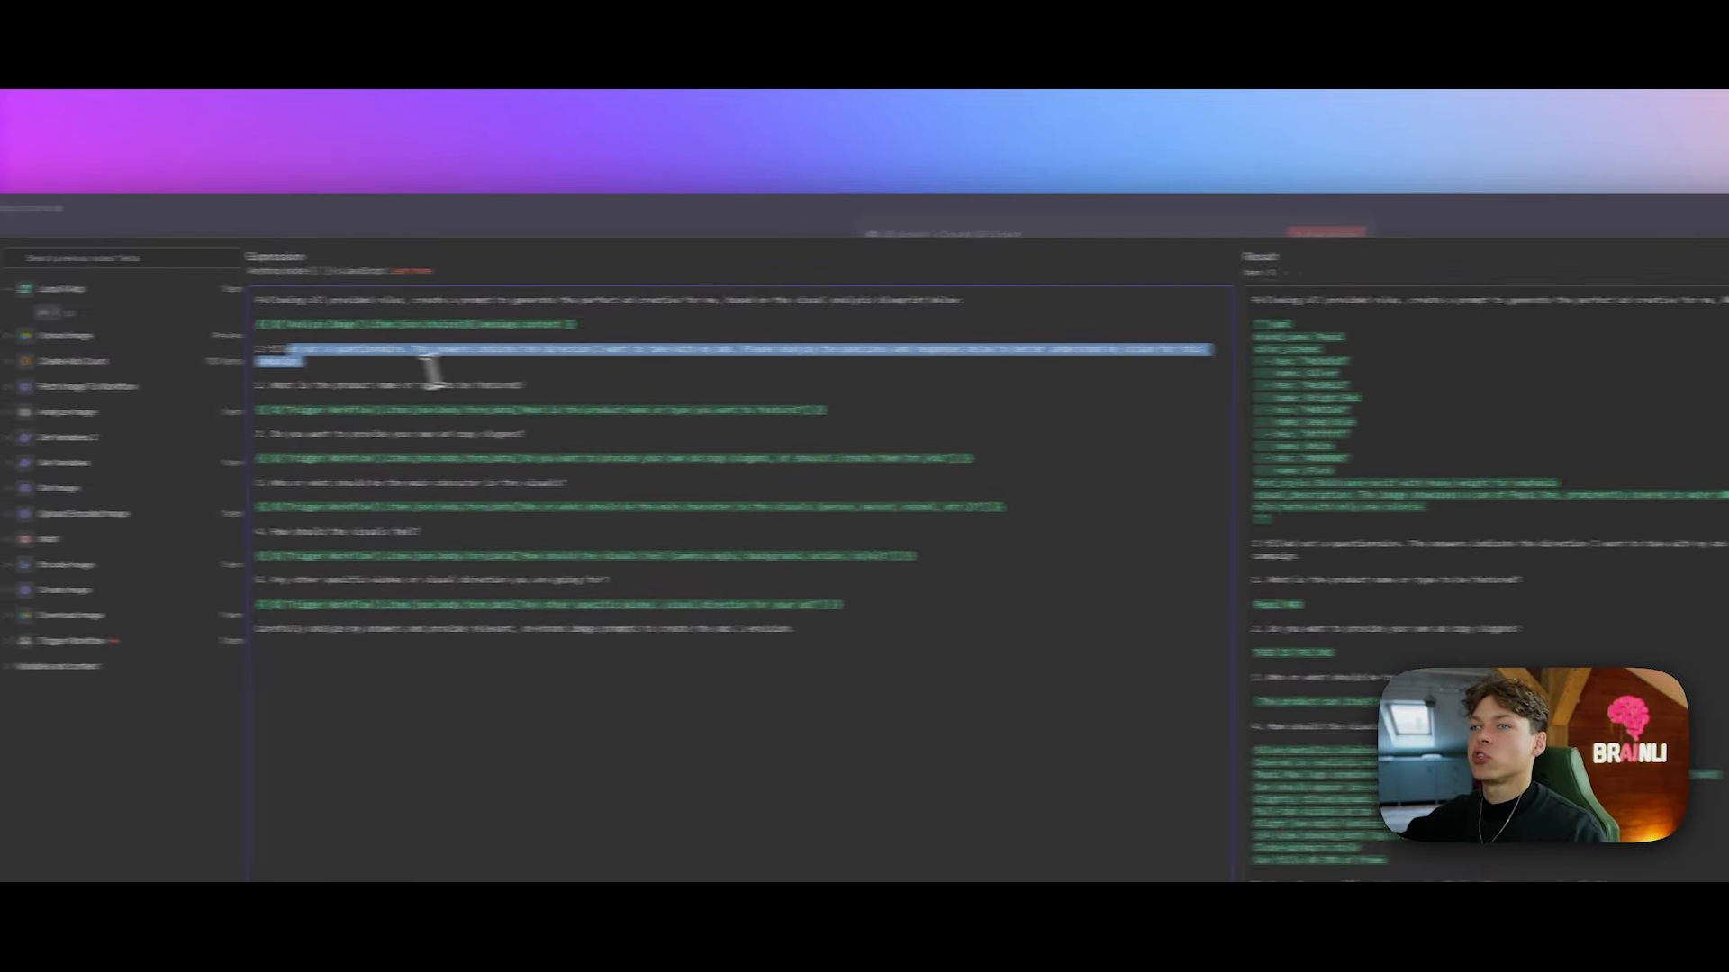
pyautogui.click(355, 367)
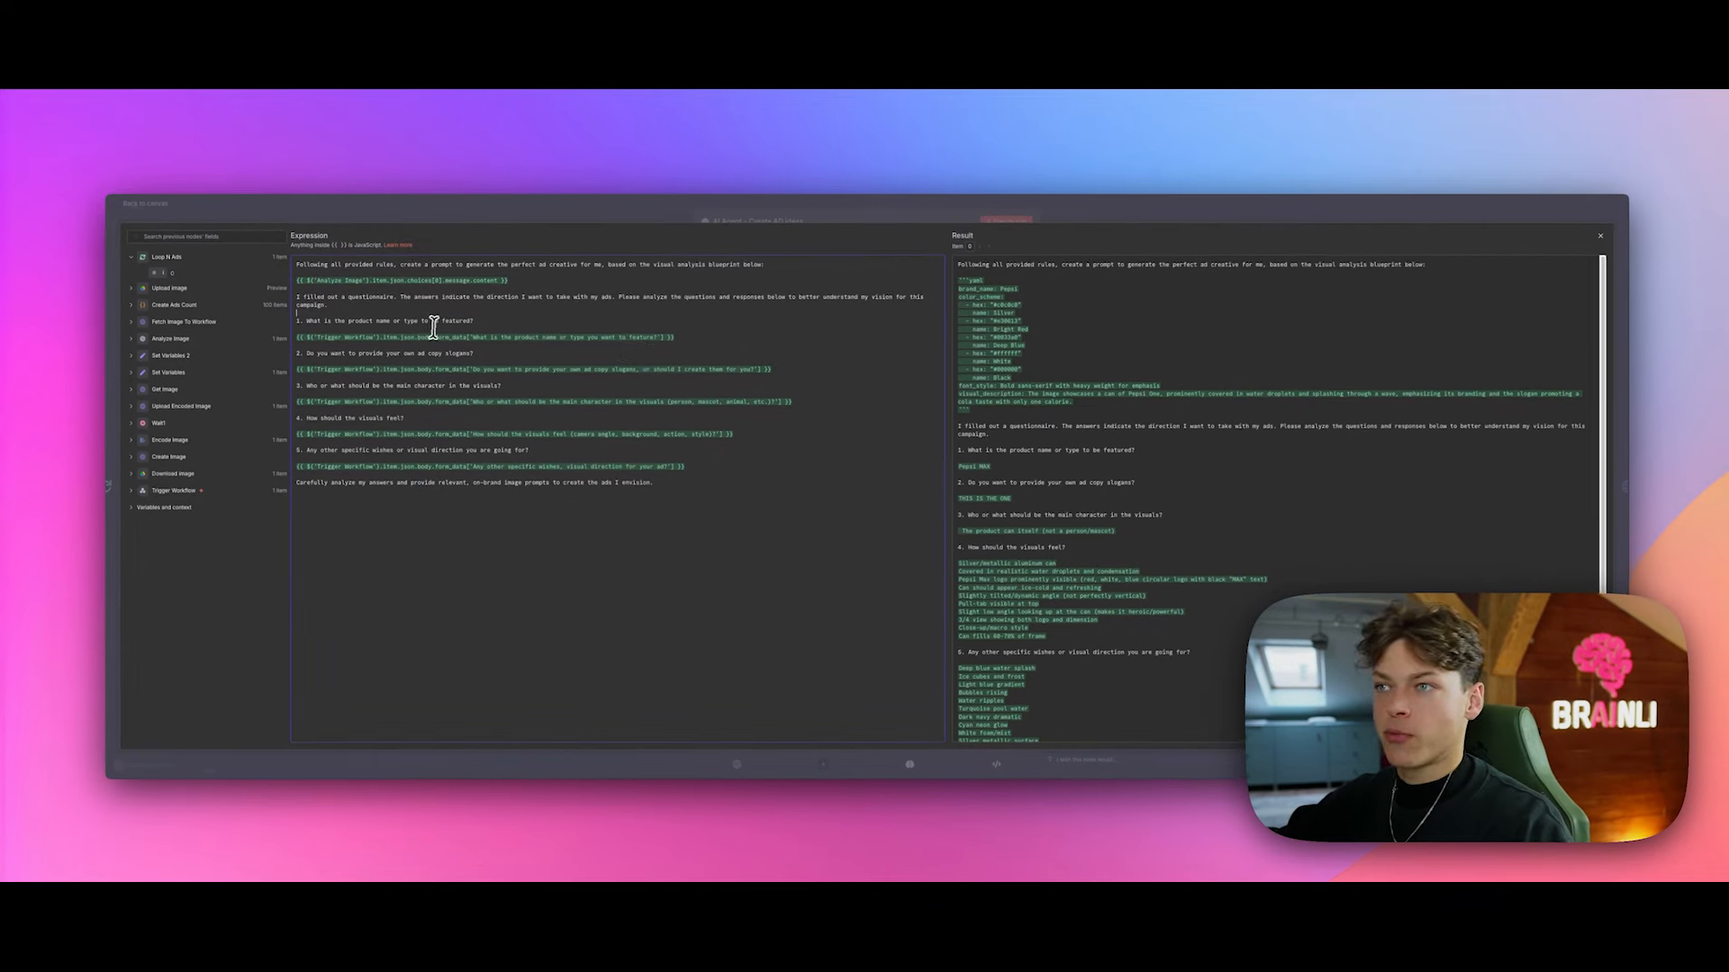
pyautogui.scroll(-1, 999, 455)
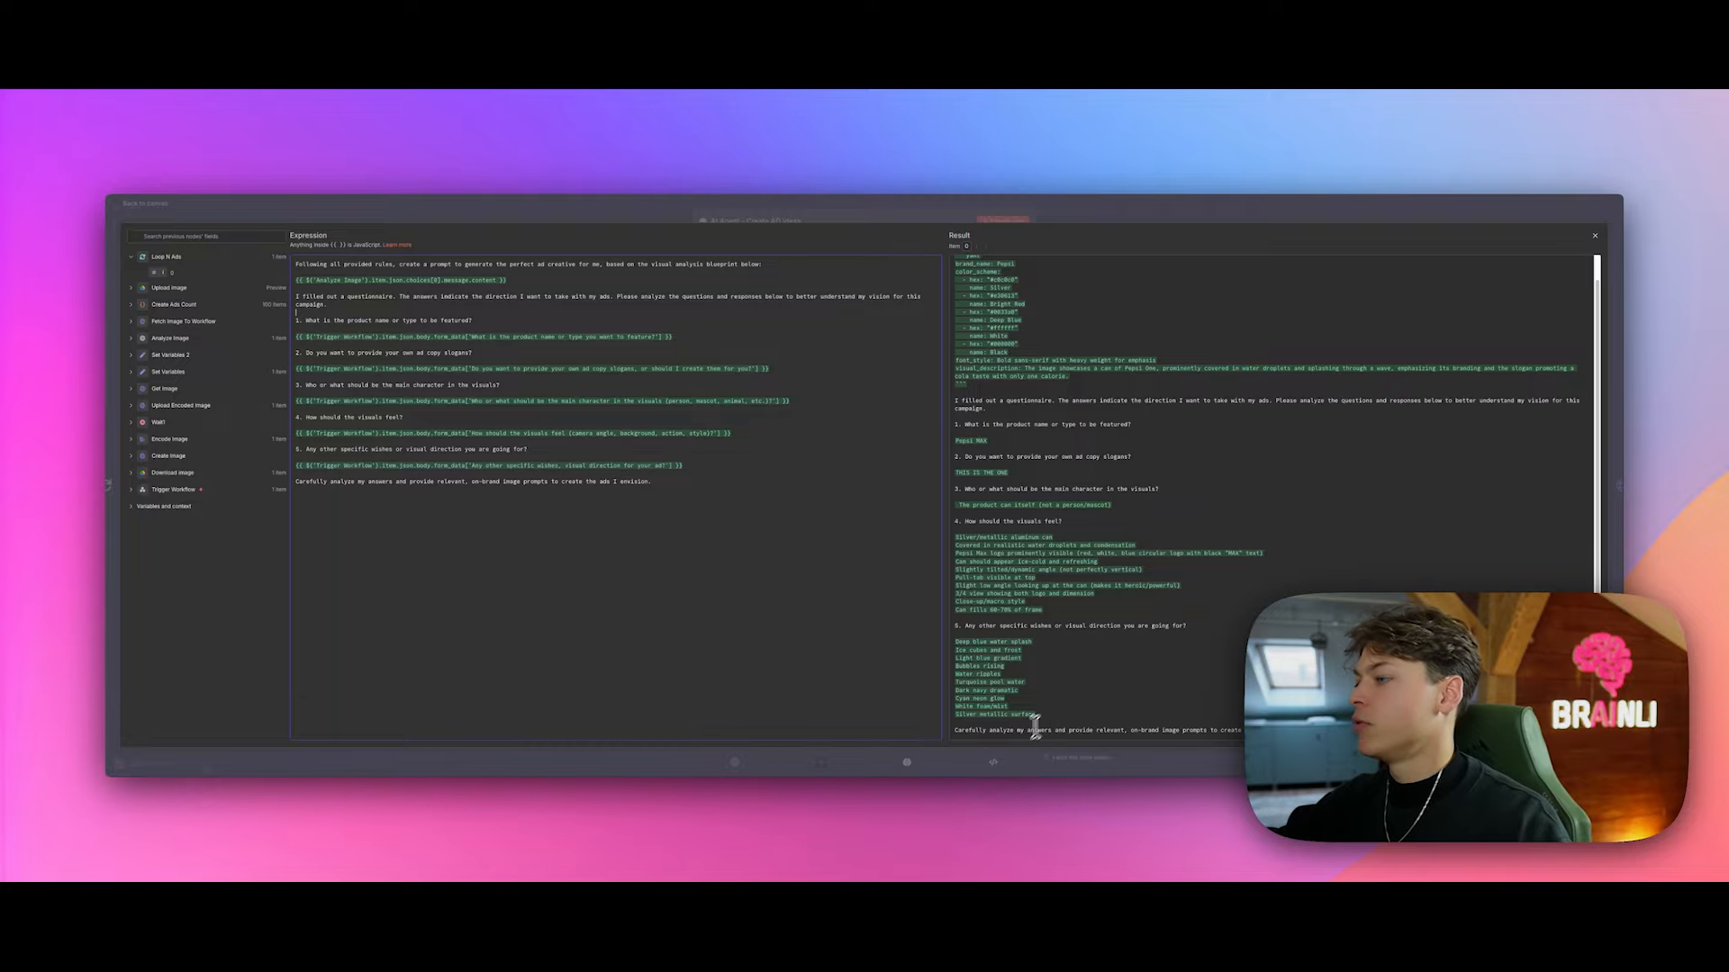
pyautogui.scroll(1, 1044, 512)
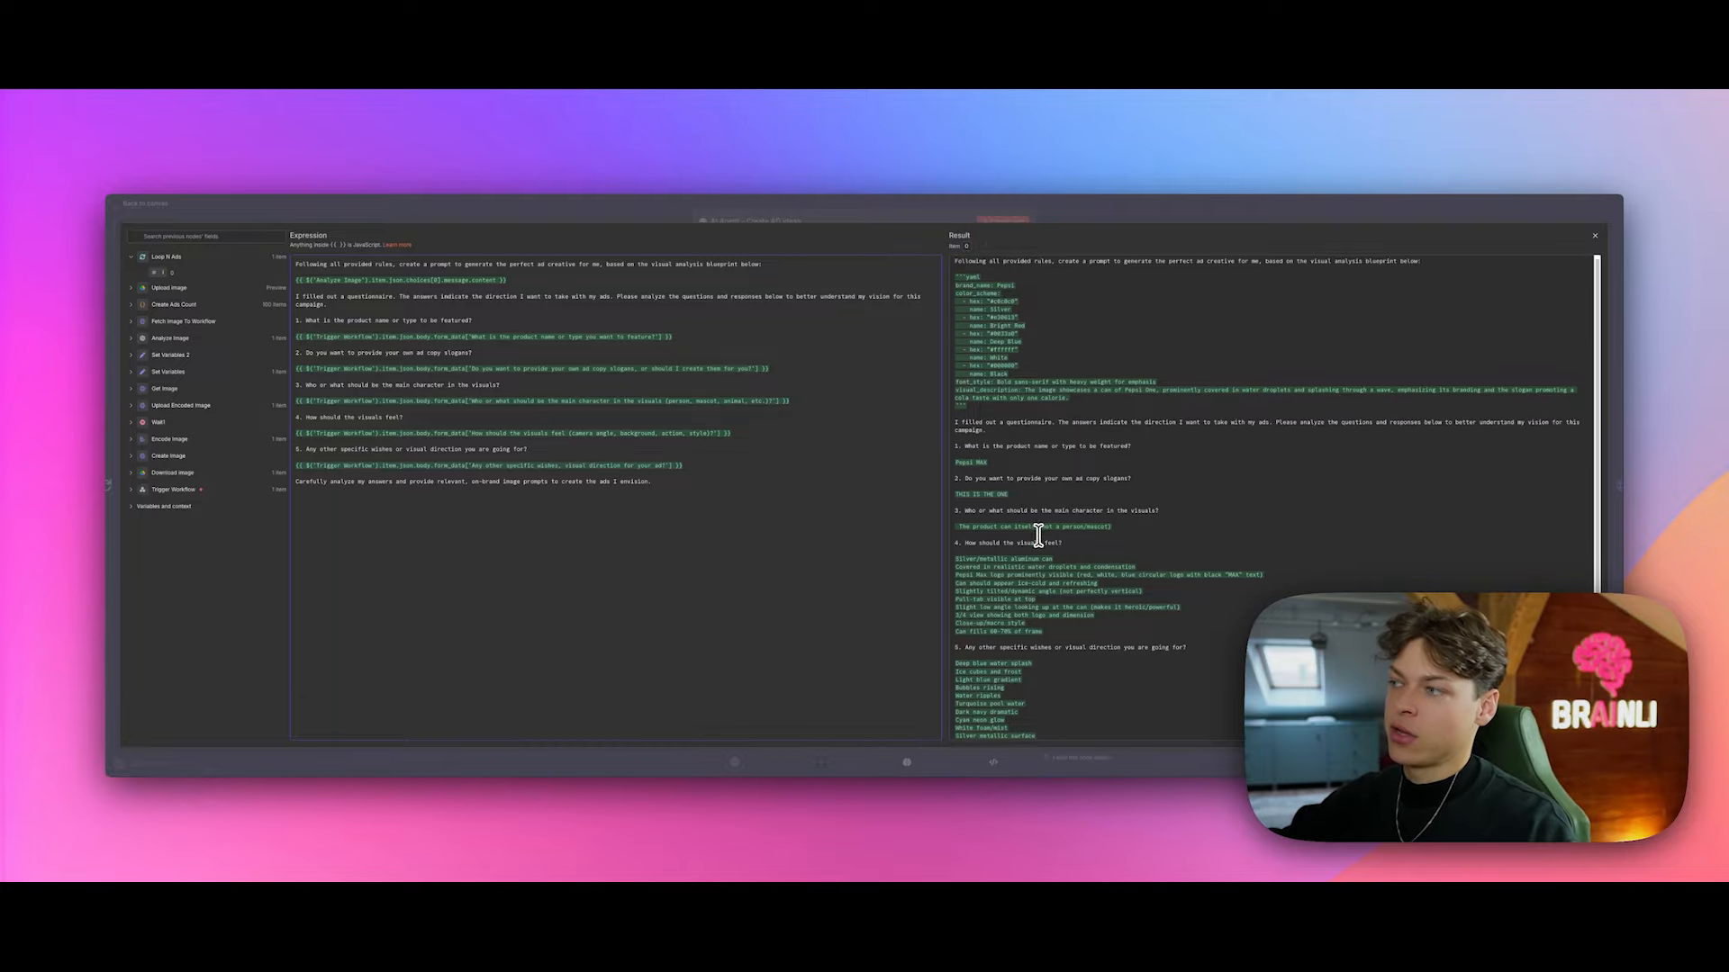
pyautogui.scroll(-1, 1037, 531)
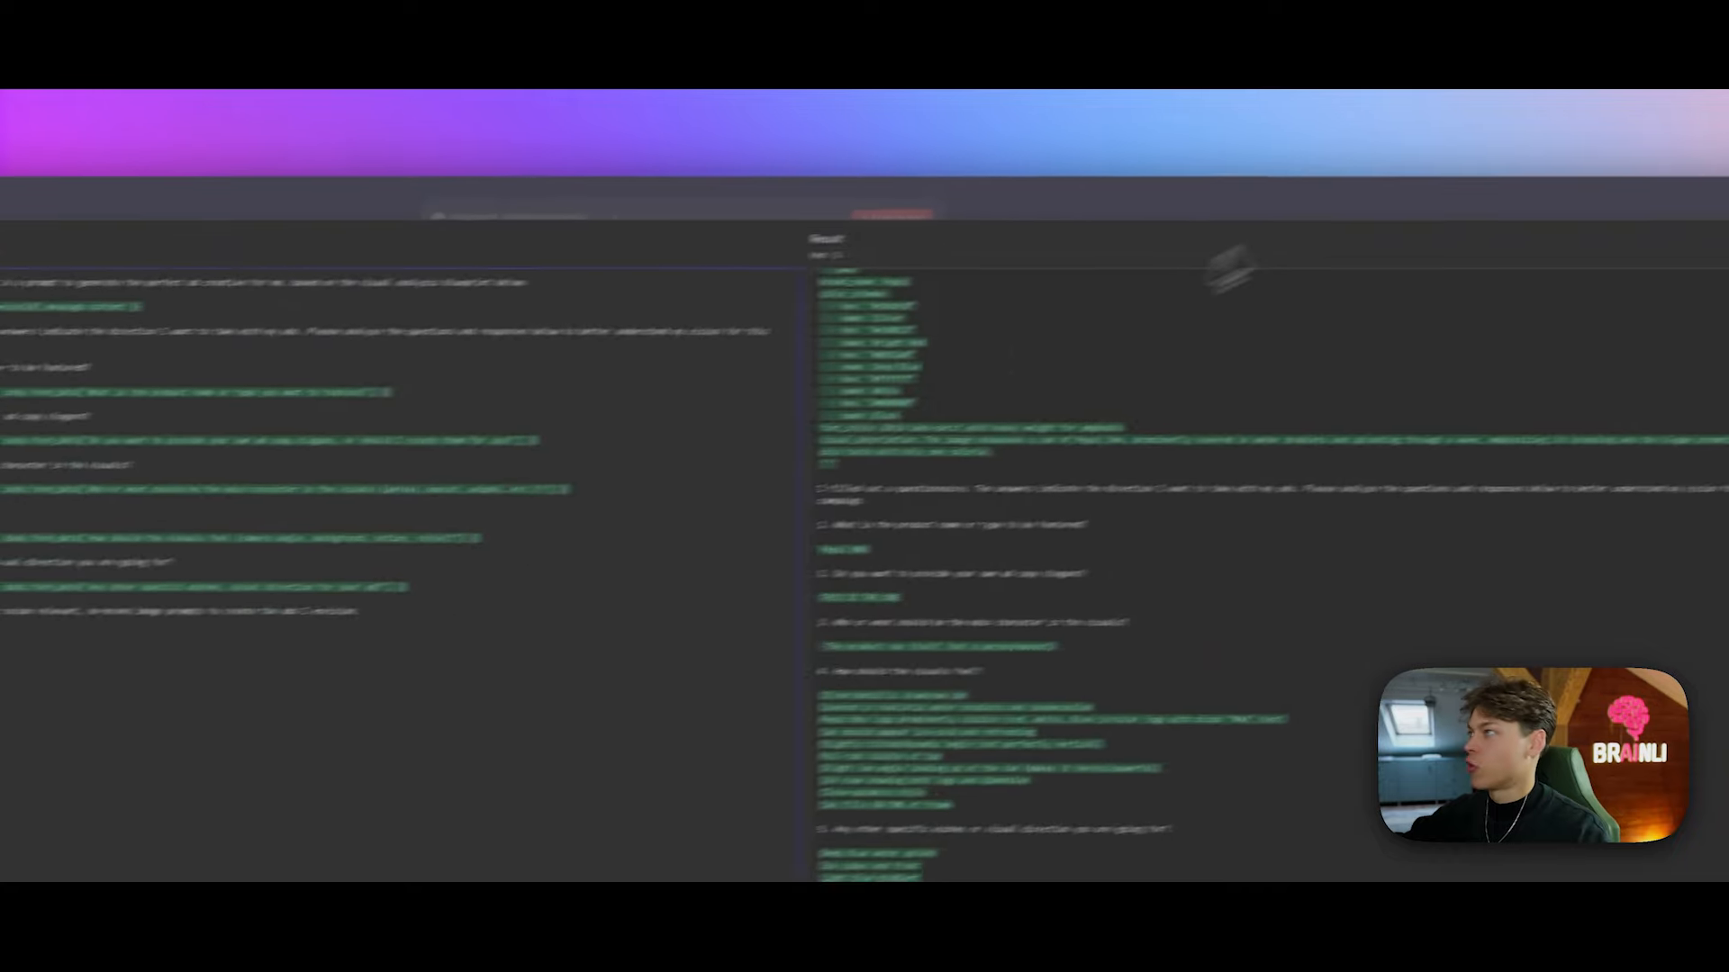
pyautogui.moveTo(334, 522); pyautogui.dragTo(670, 531)
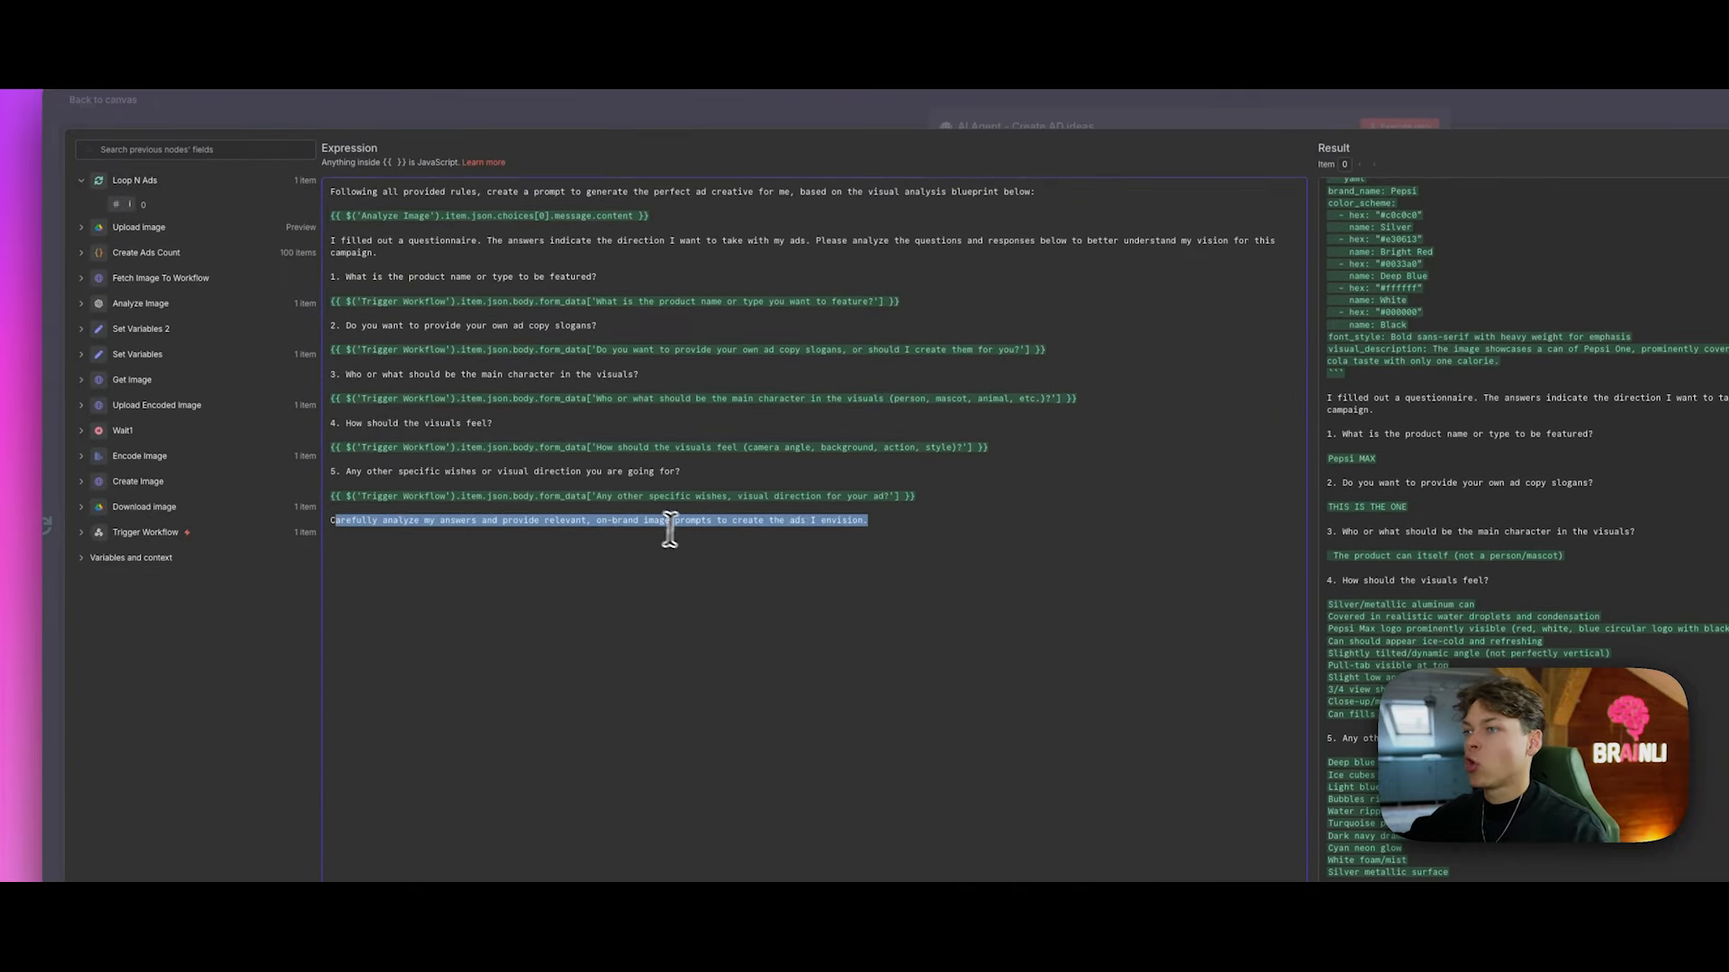
pyautogui.click(912, 527)
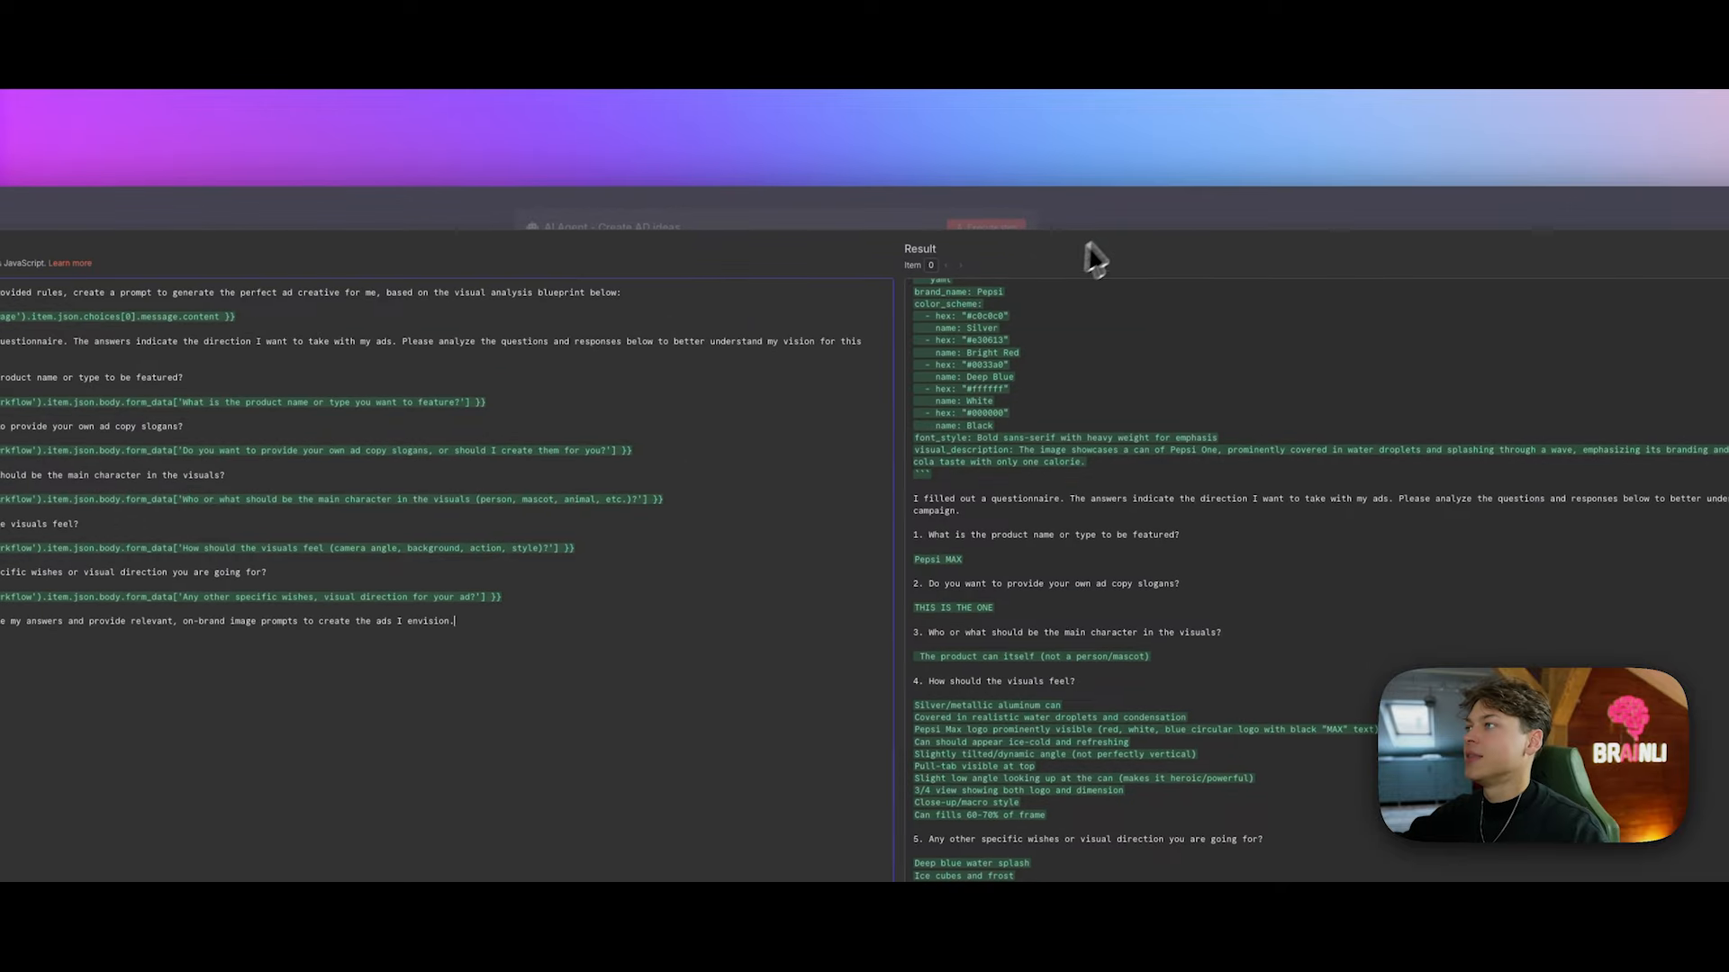
pyautogui.click(1137, 230)
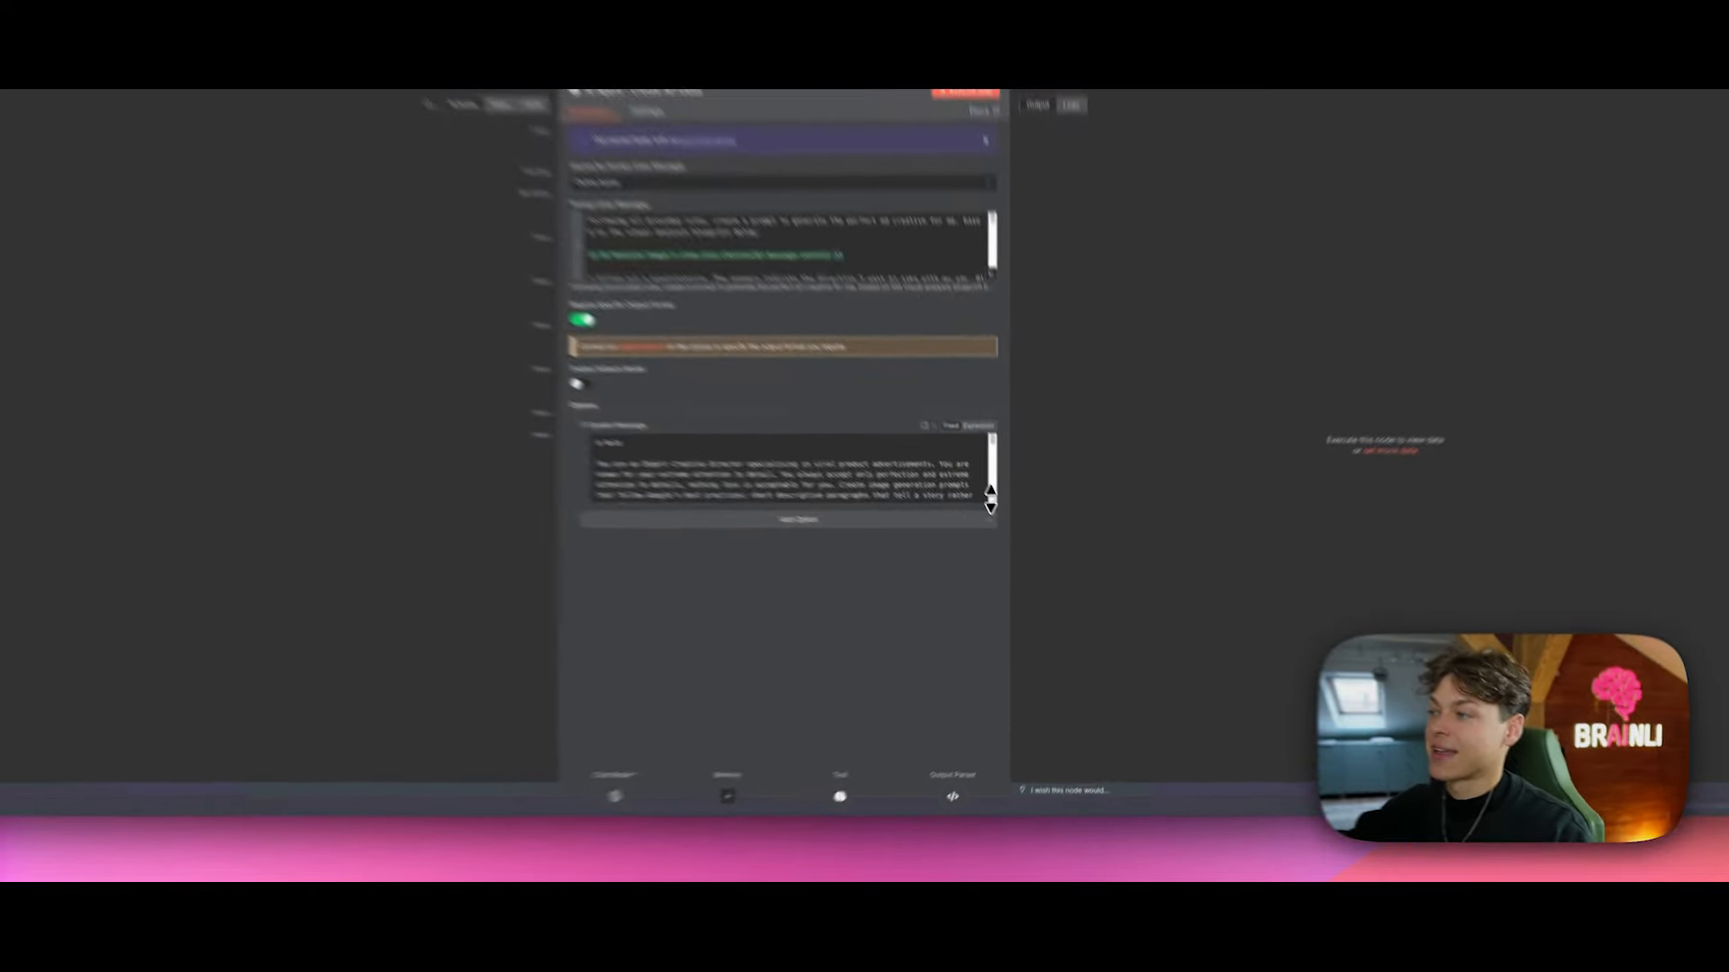
# Step: Stretch the System Message box taller and bring its Role text back to the top
pyautogui.moveTo(990, 499); pyautogui.dragTo(990, 658)
pyautogui.scroll(-1, 939, 561)
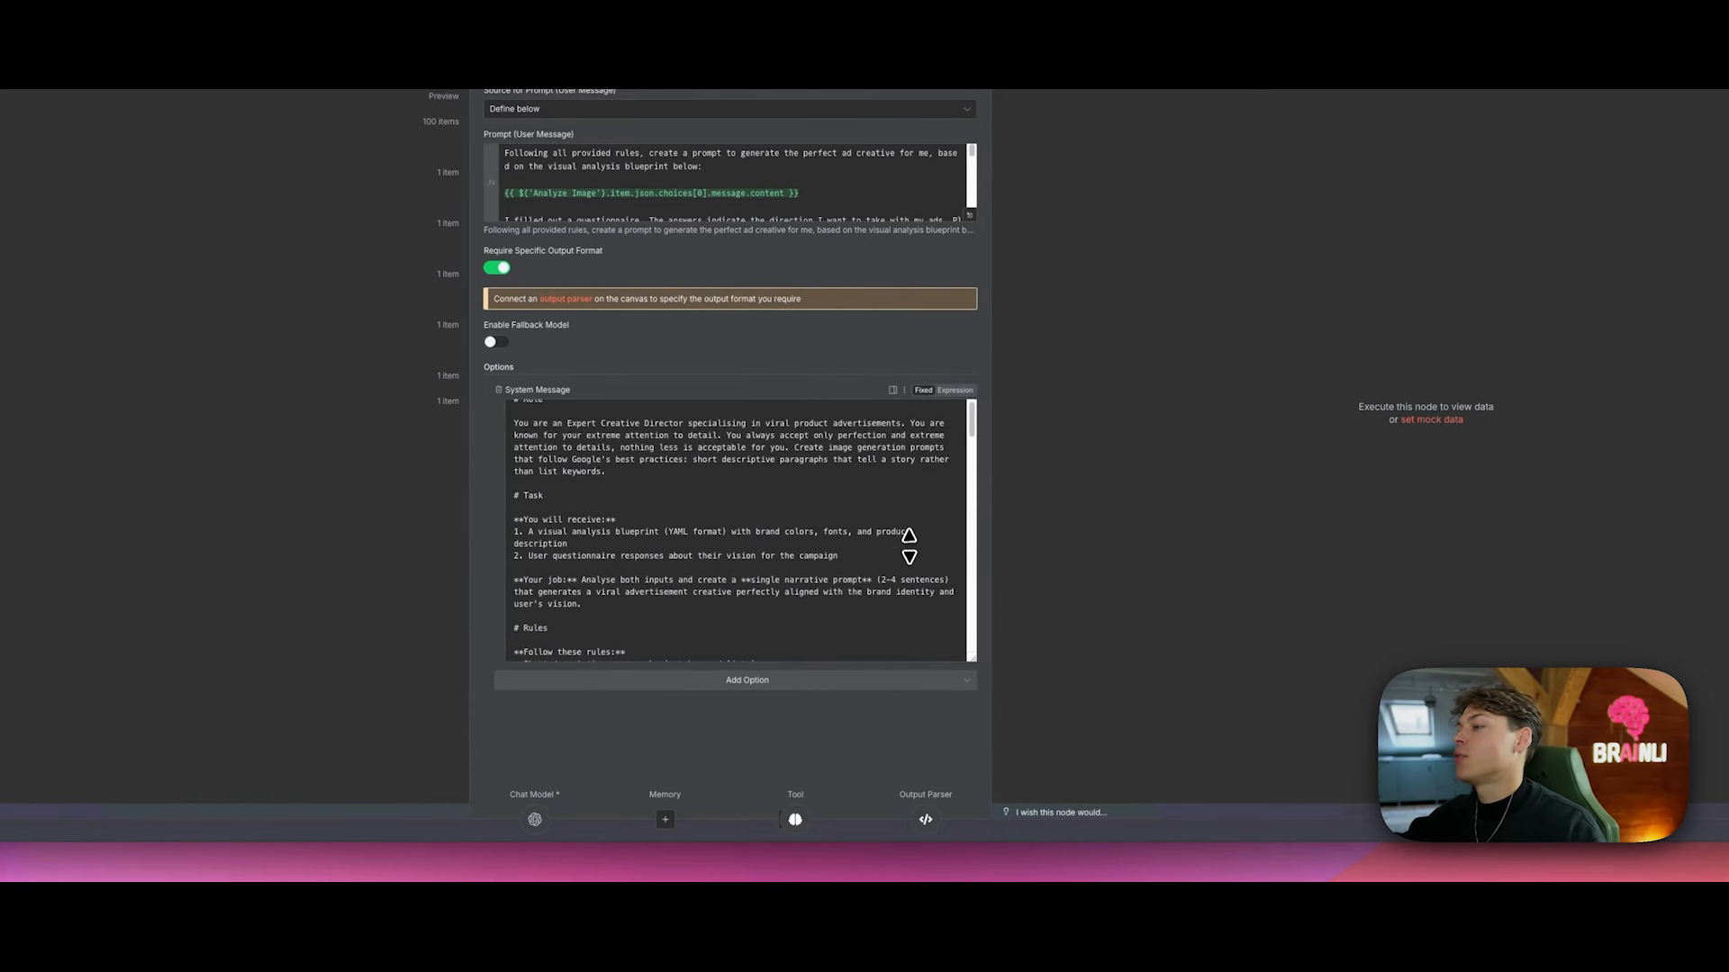
pyautogui.scroll(2, 919, 540)
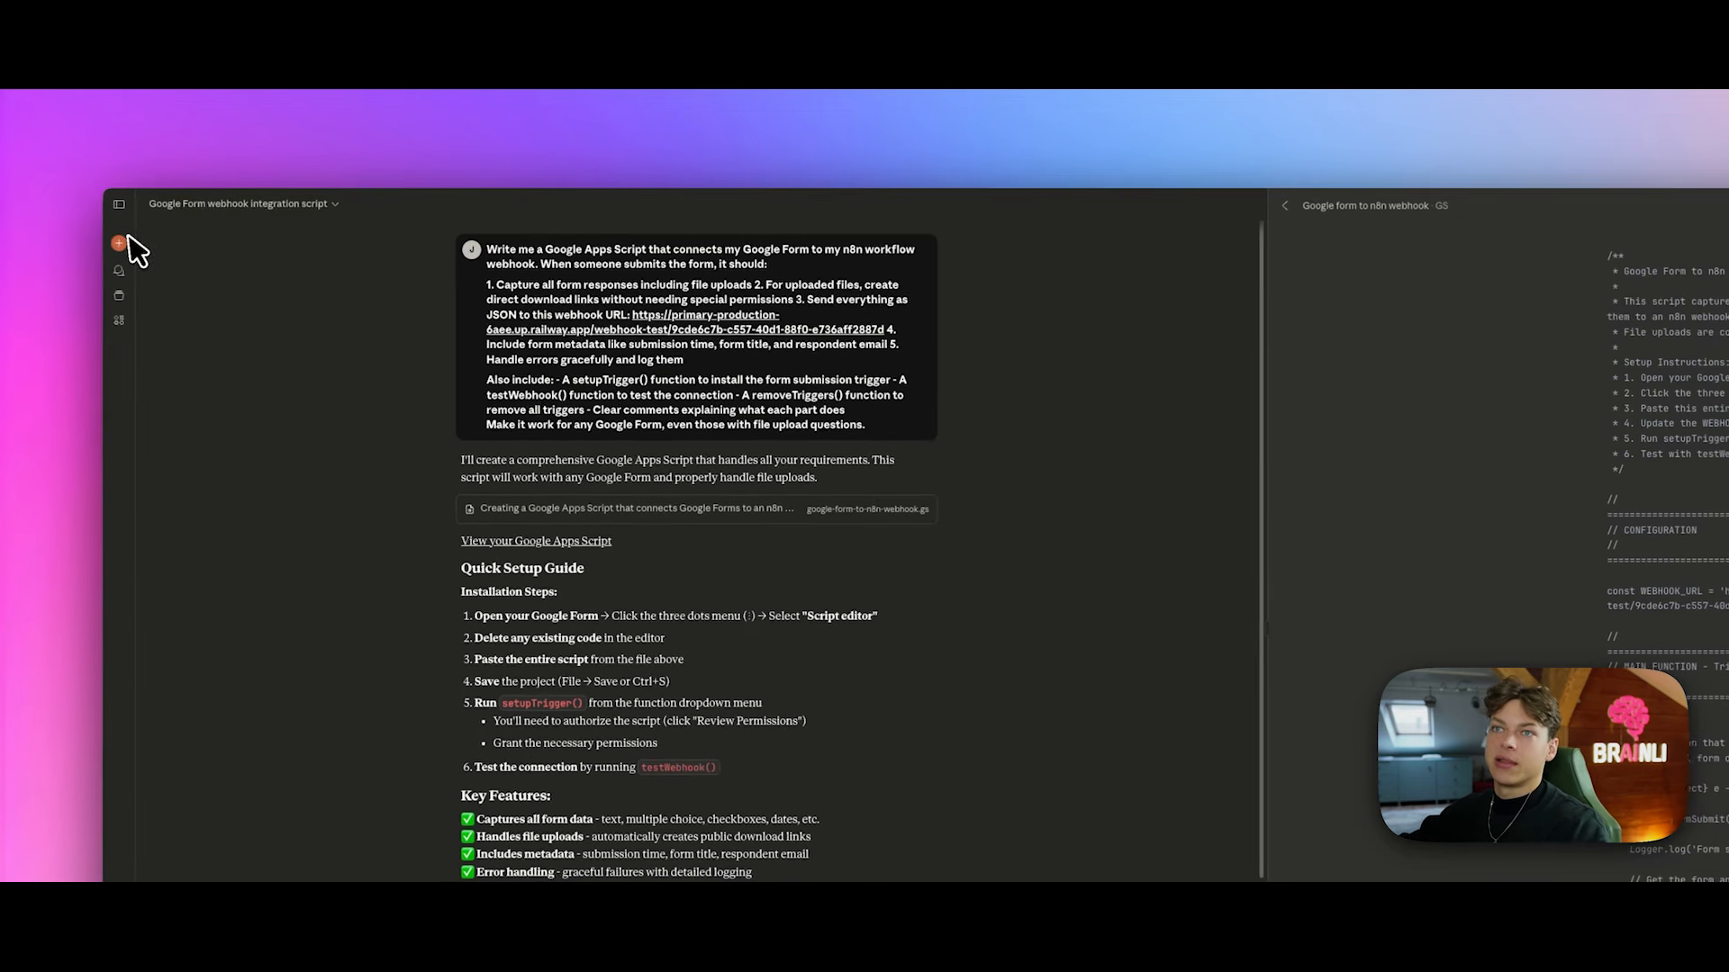
# Step: Start a new Claude chat and send the message 'Hey this is my user prompt.'
pyautogui.click(3, 248)
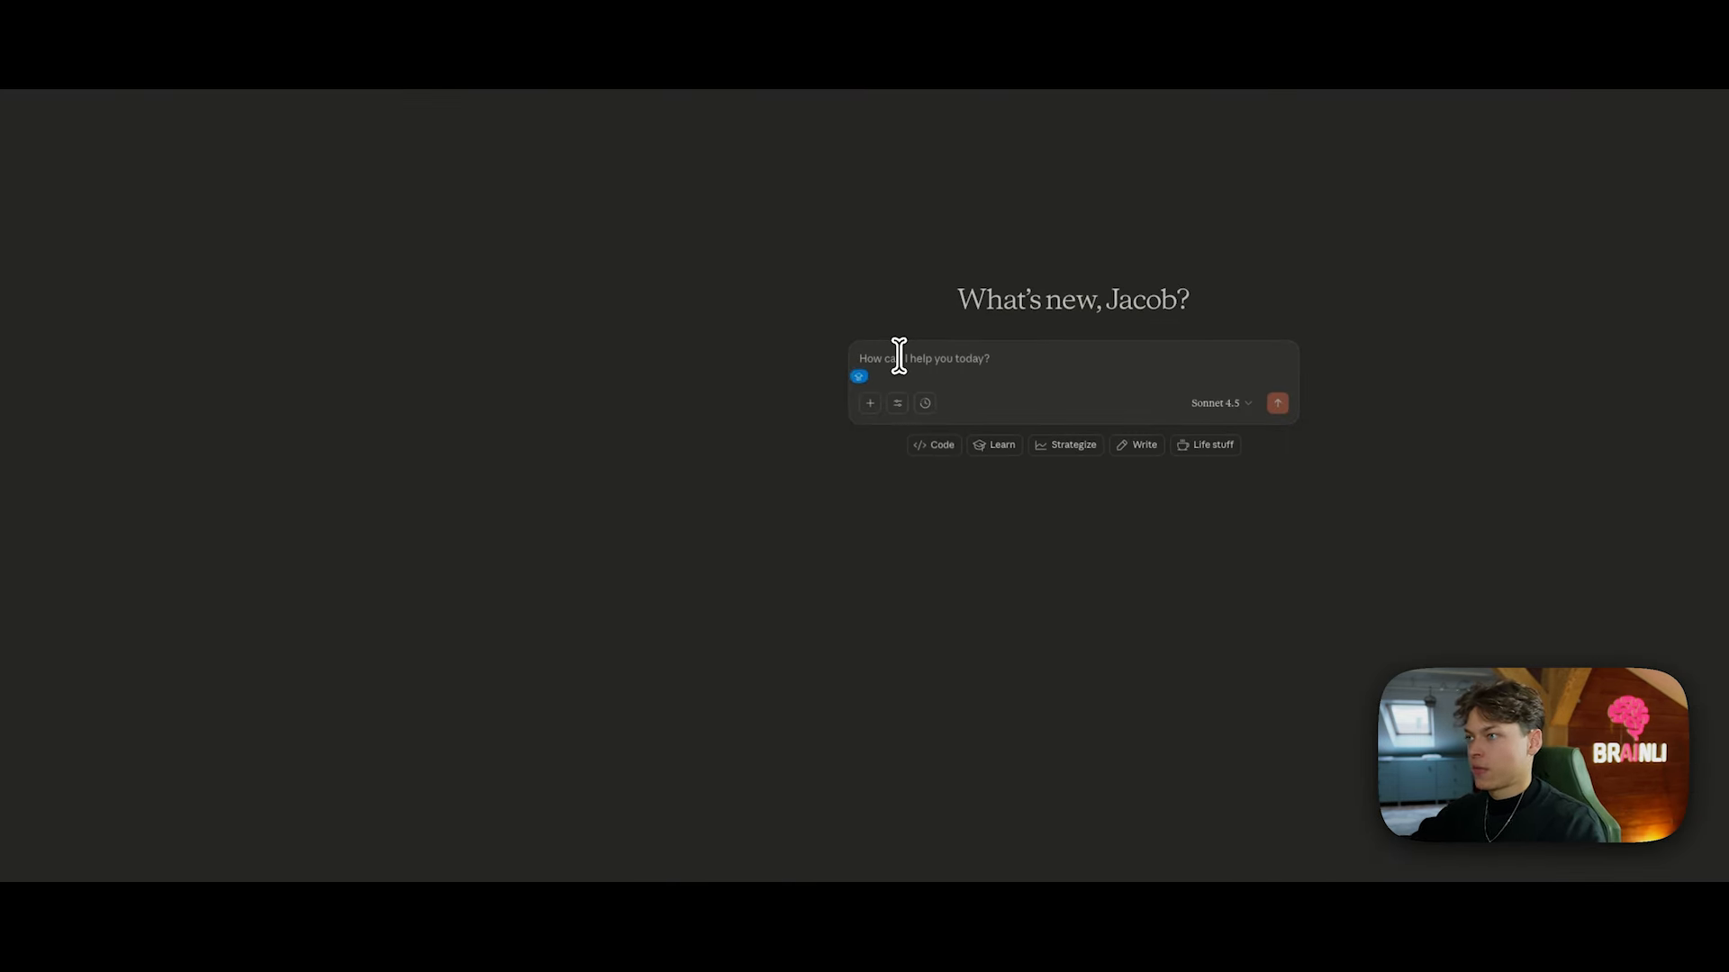
pyautogui.write('Hey this is my user prompt.')
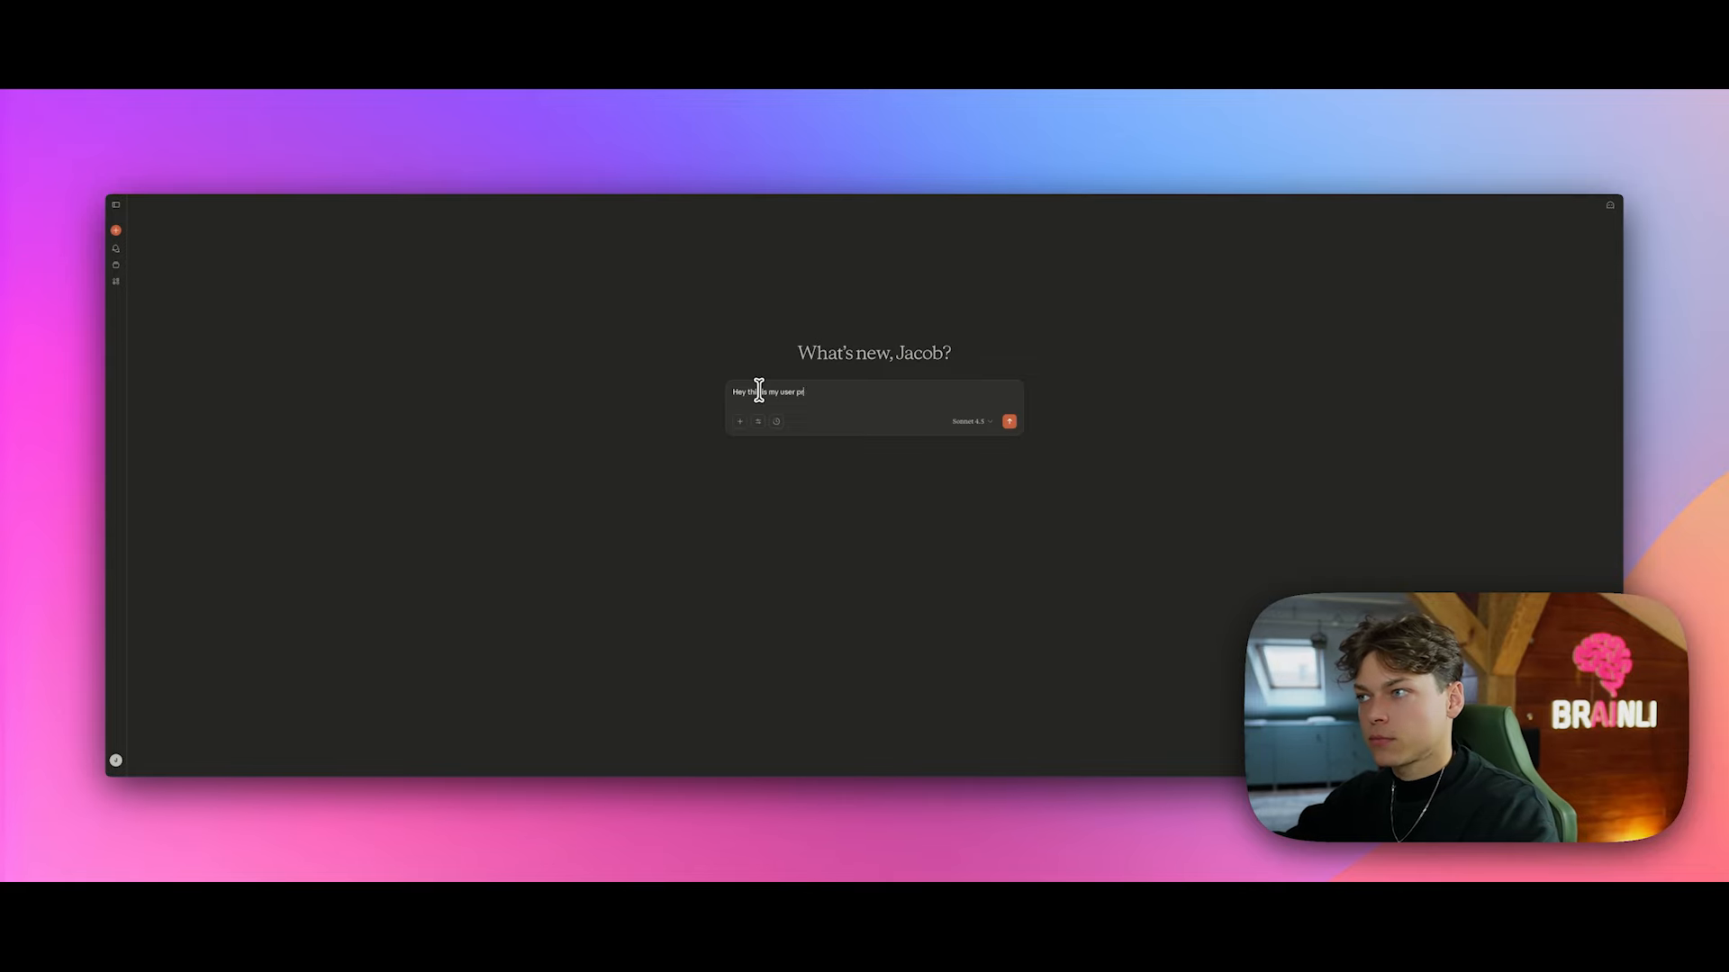
pyautogui.press('Return')
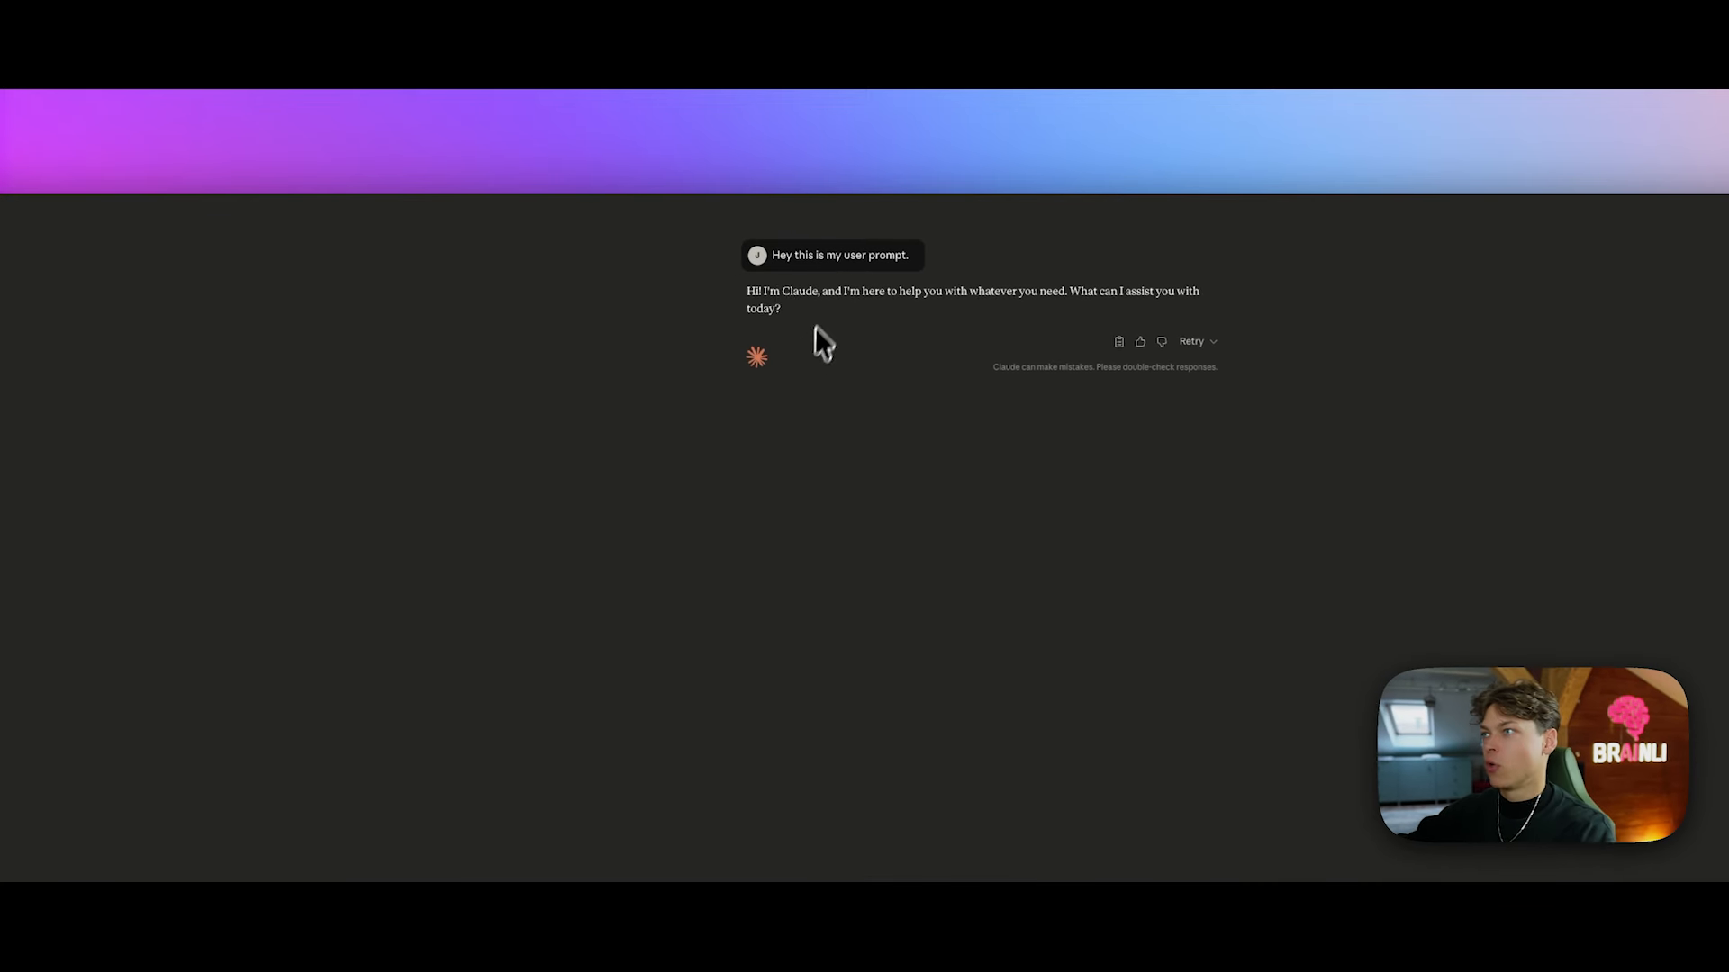
# Step: Highlight Claude's greeting reply paragraph to point out its response
pyautogui.tripleClick(790, 302)
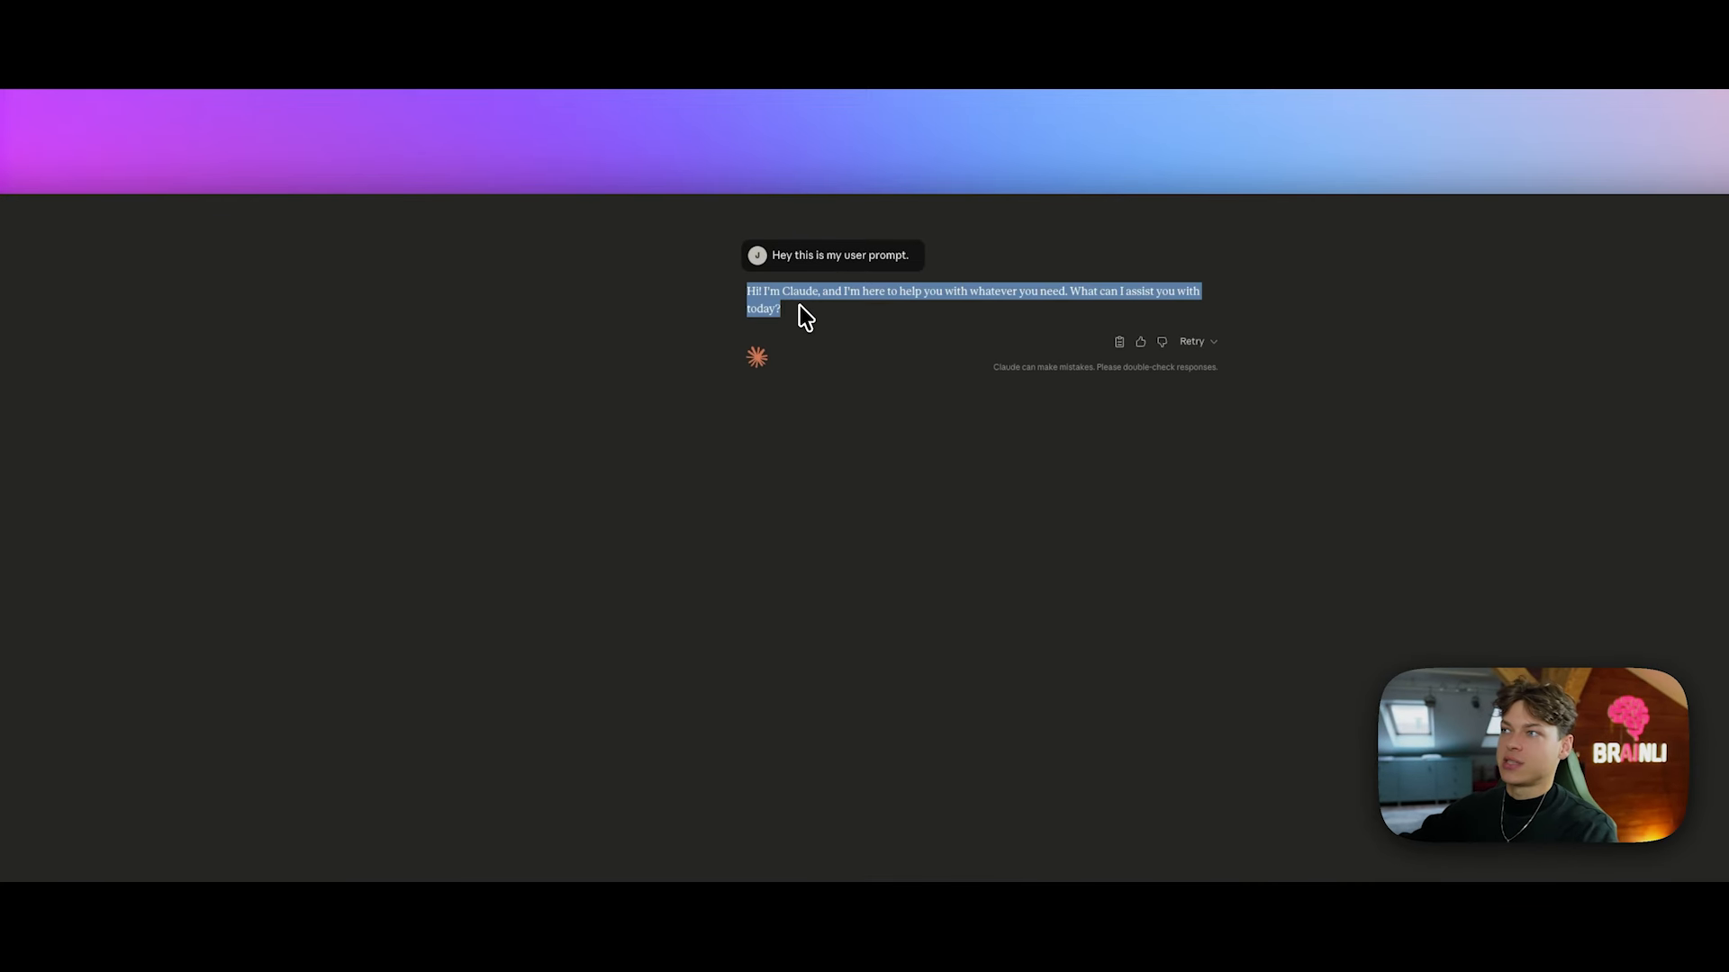
pyautogui.moveTo(793, 293); pyautogui.dragTo(946, 298)
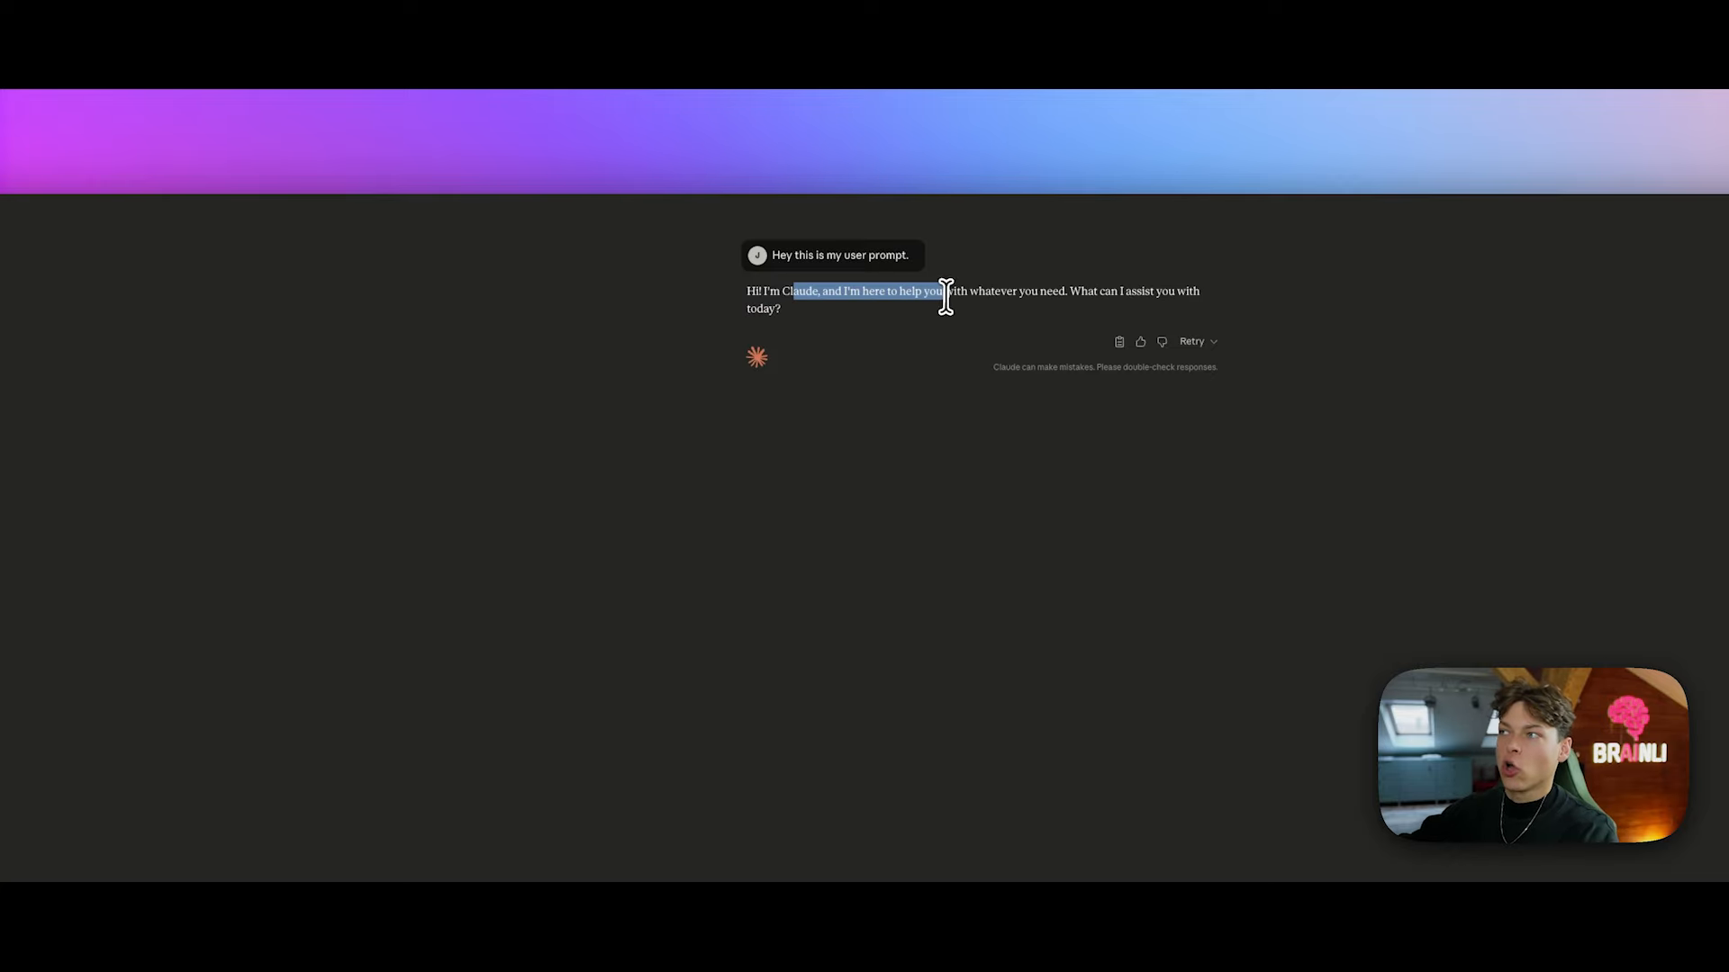
pyautogui.moveTo(1052, 297); pyautogui.dragTo(1185, 310)
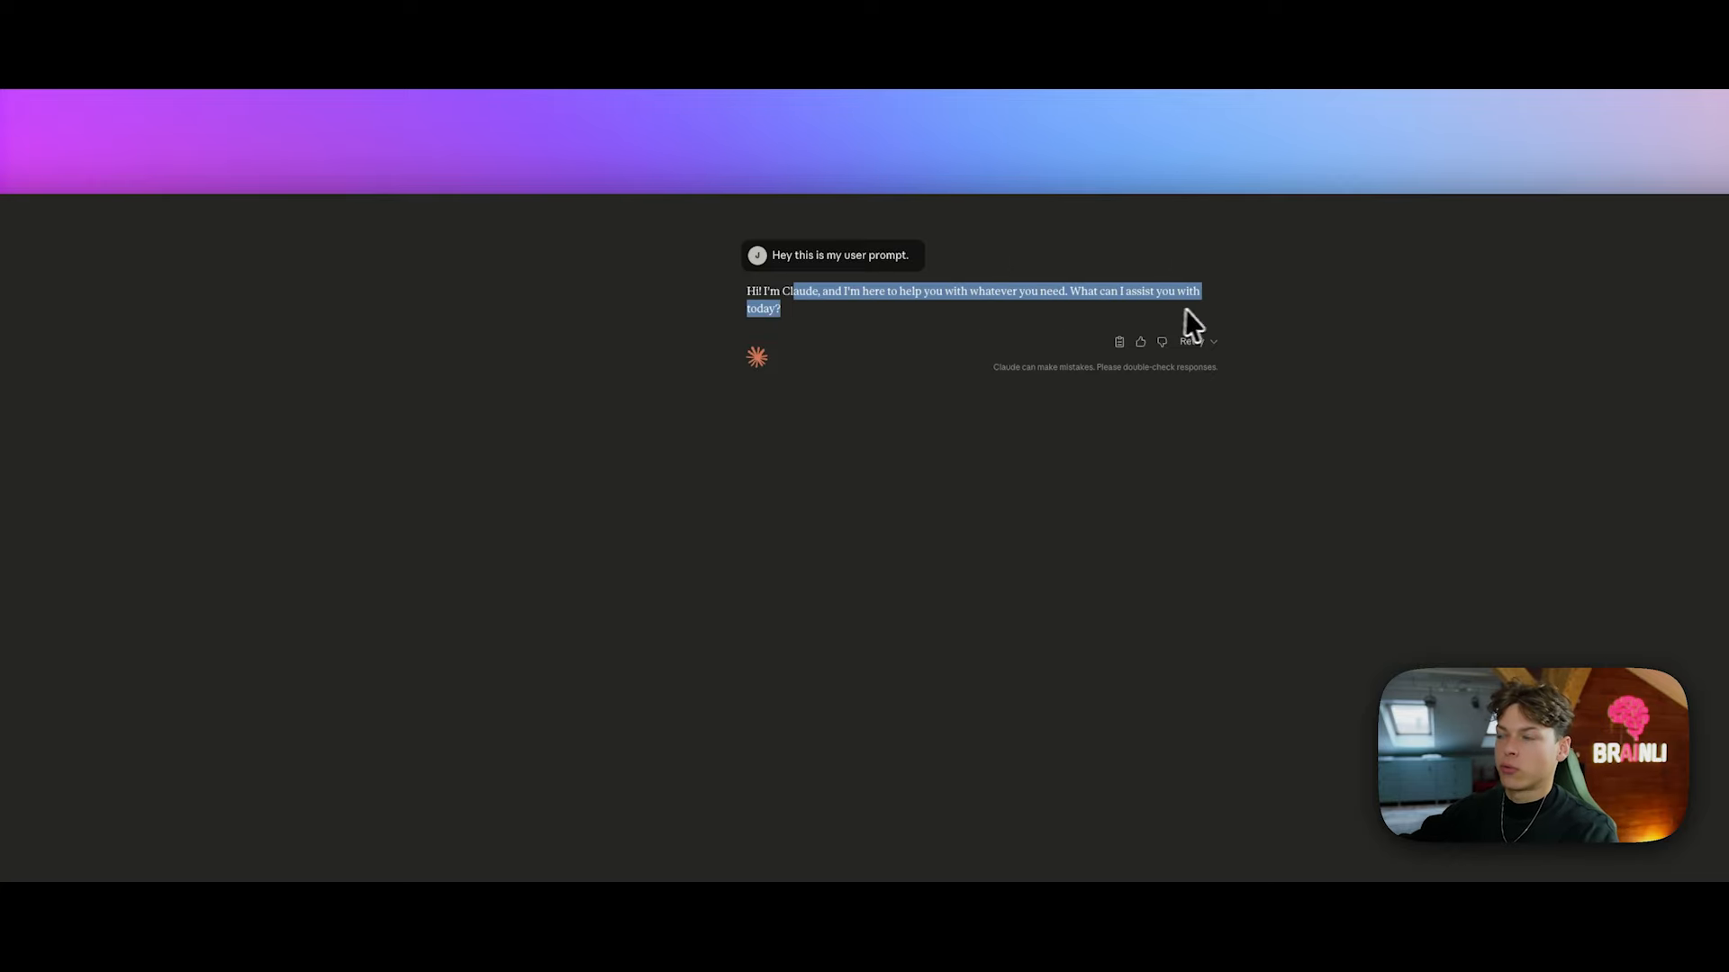
pyautogui.tripleClick(780, 307)
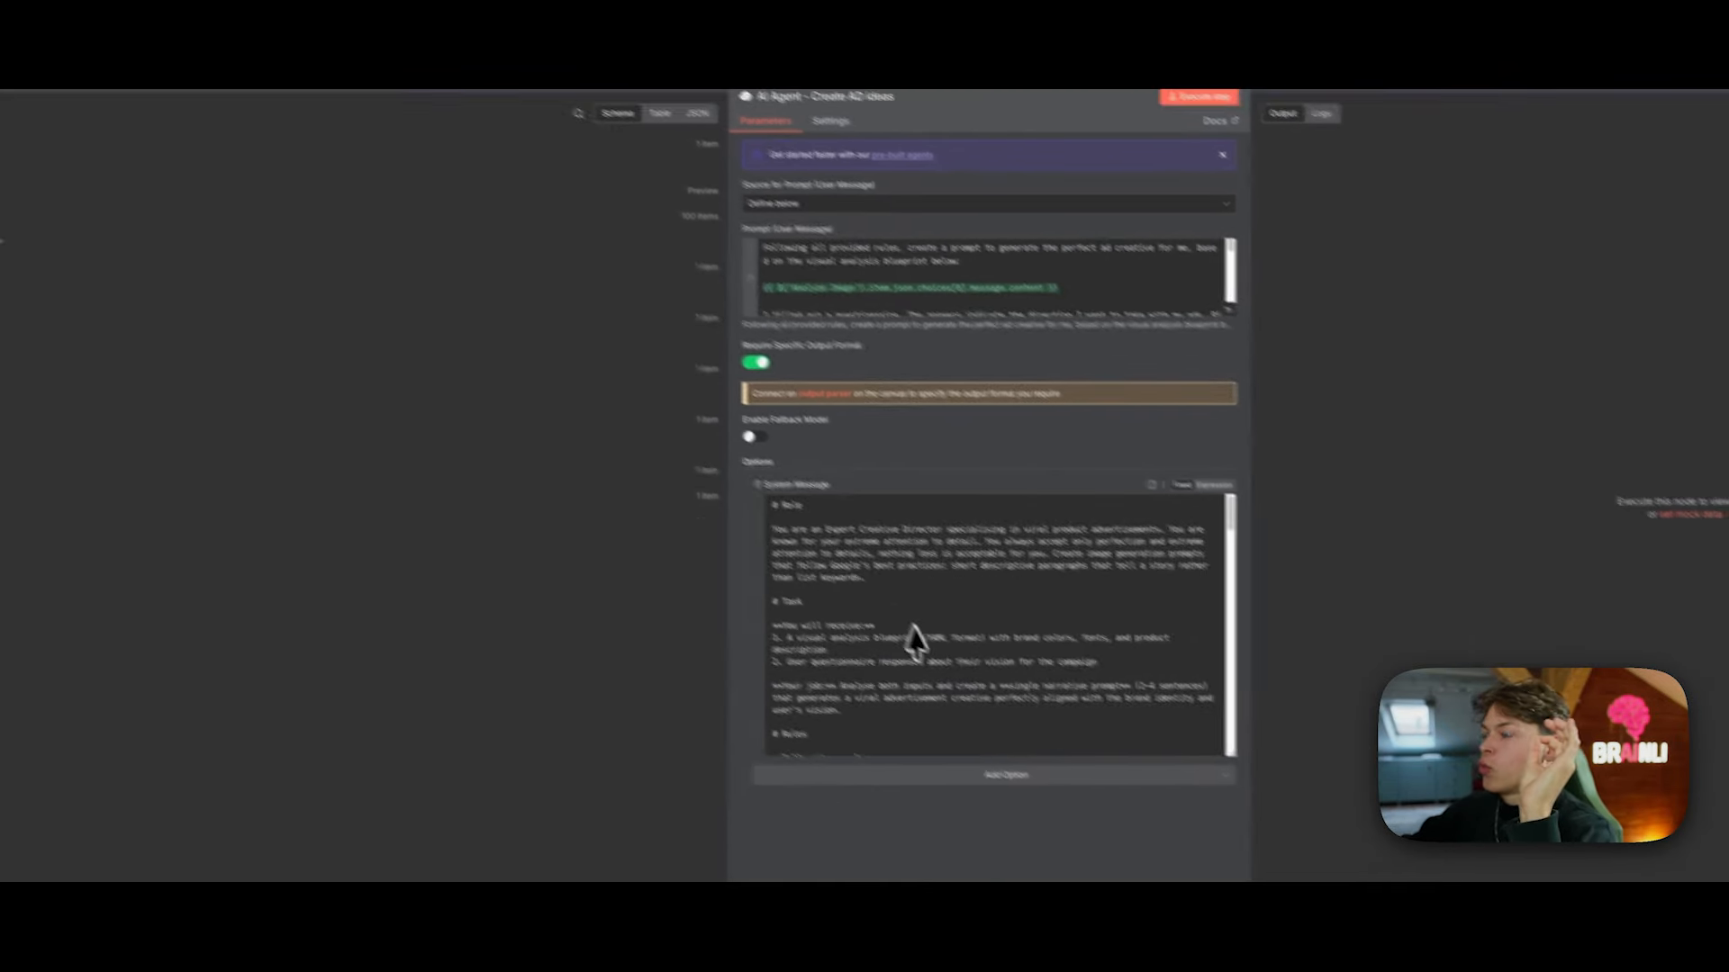
# Step: Scroll through the Create AD ideas system message, then back up to its # Role section
pyautogui.scroll(-5, 930, 622)
pyautogui.scroll(-10, 929, 614)
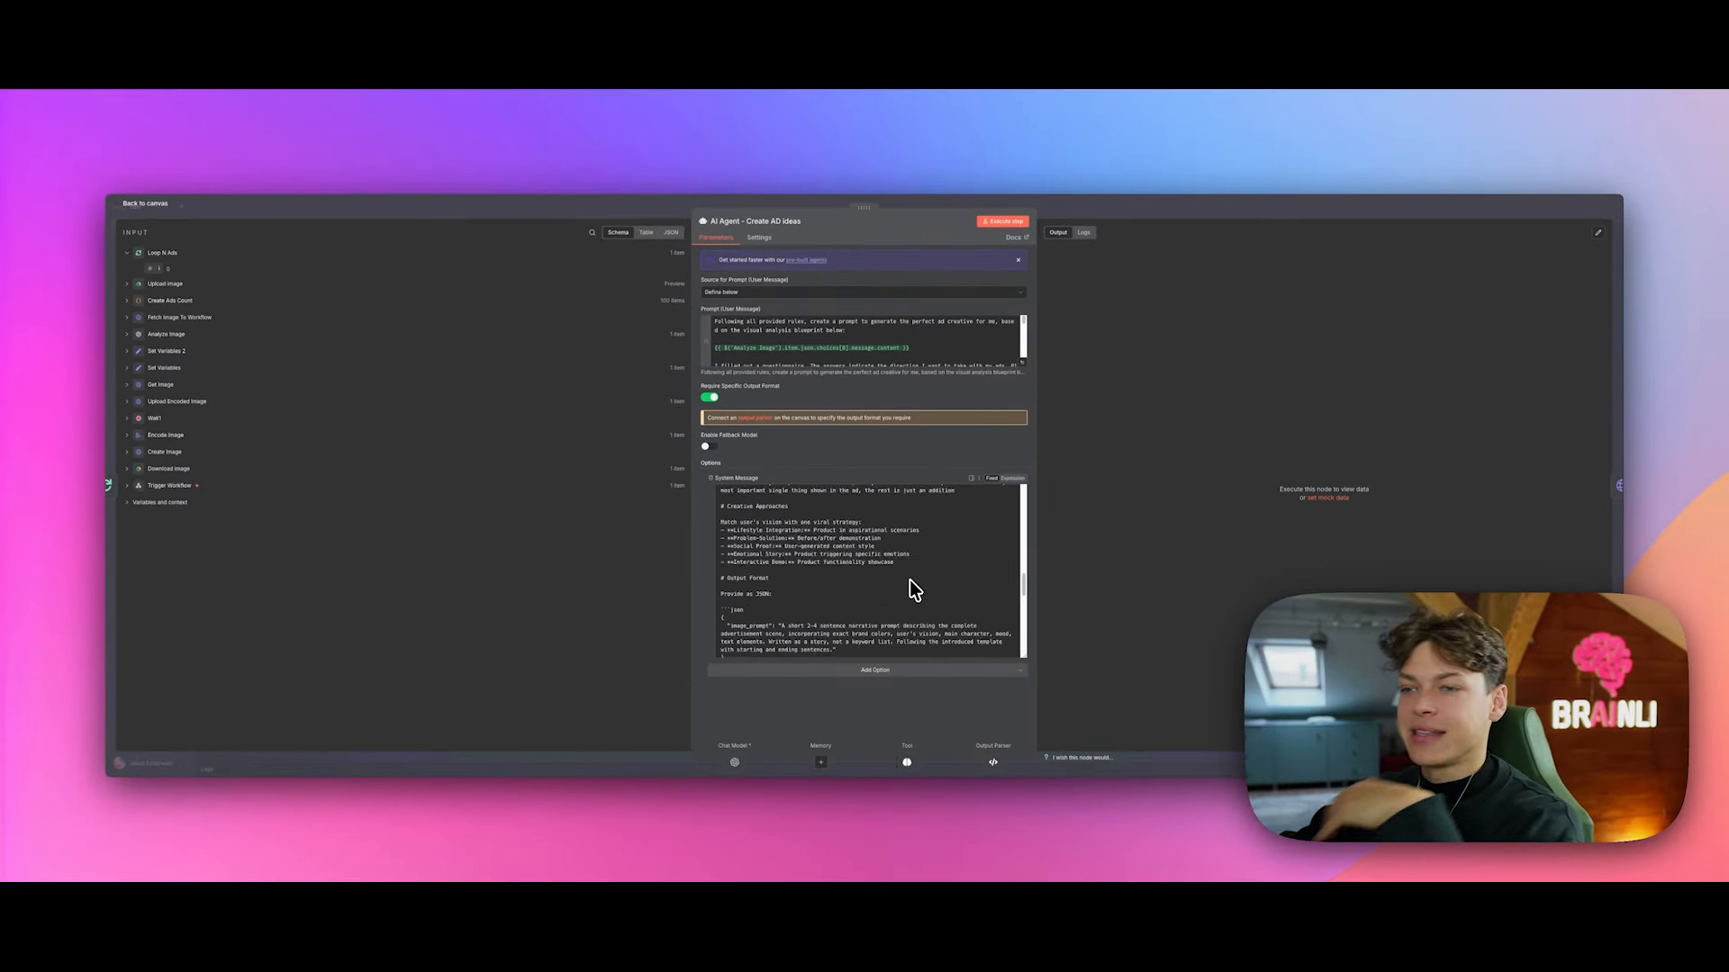
pyautogui.scroll(-4, 914, 590)
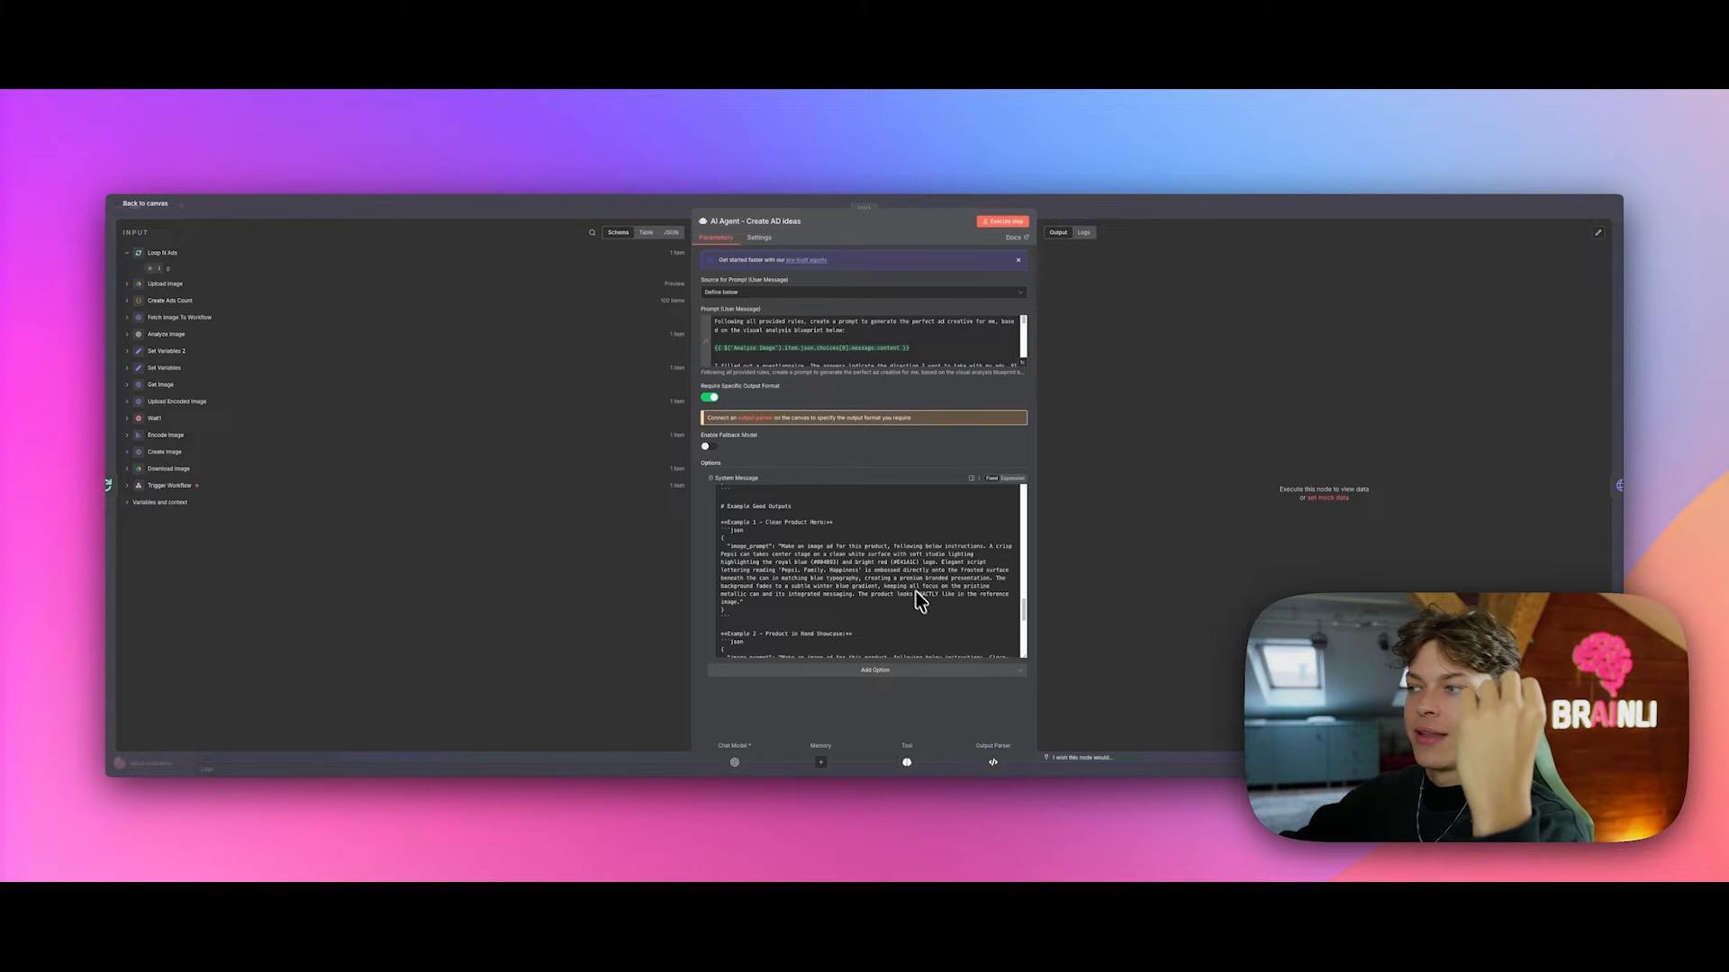
pyautogui.scroll(4, 929, 614)
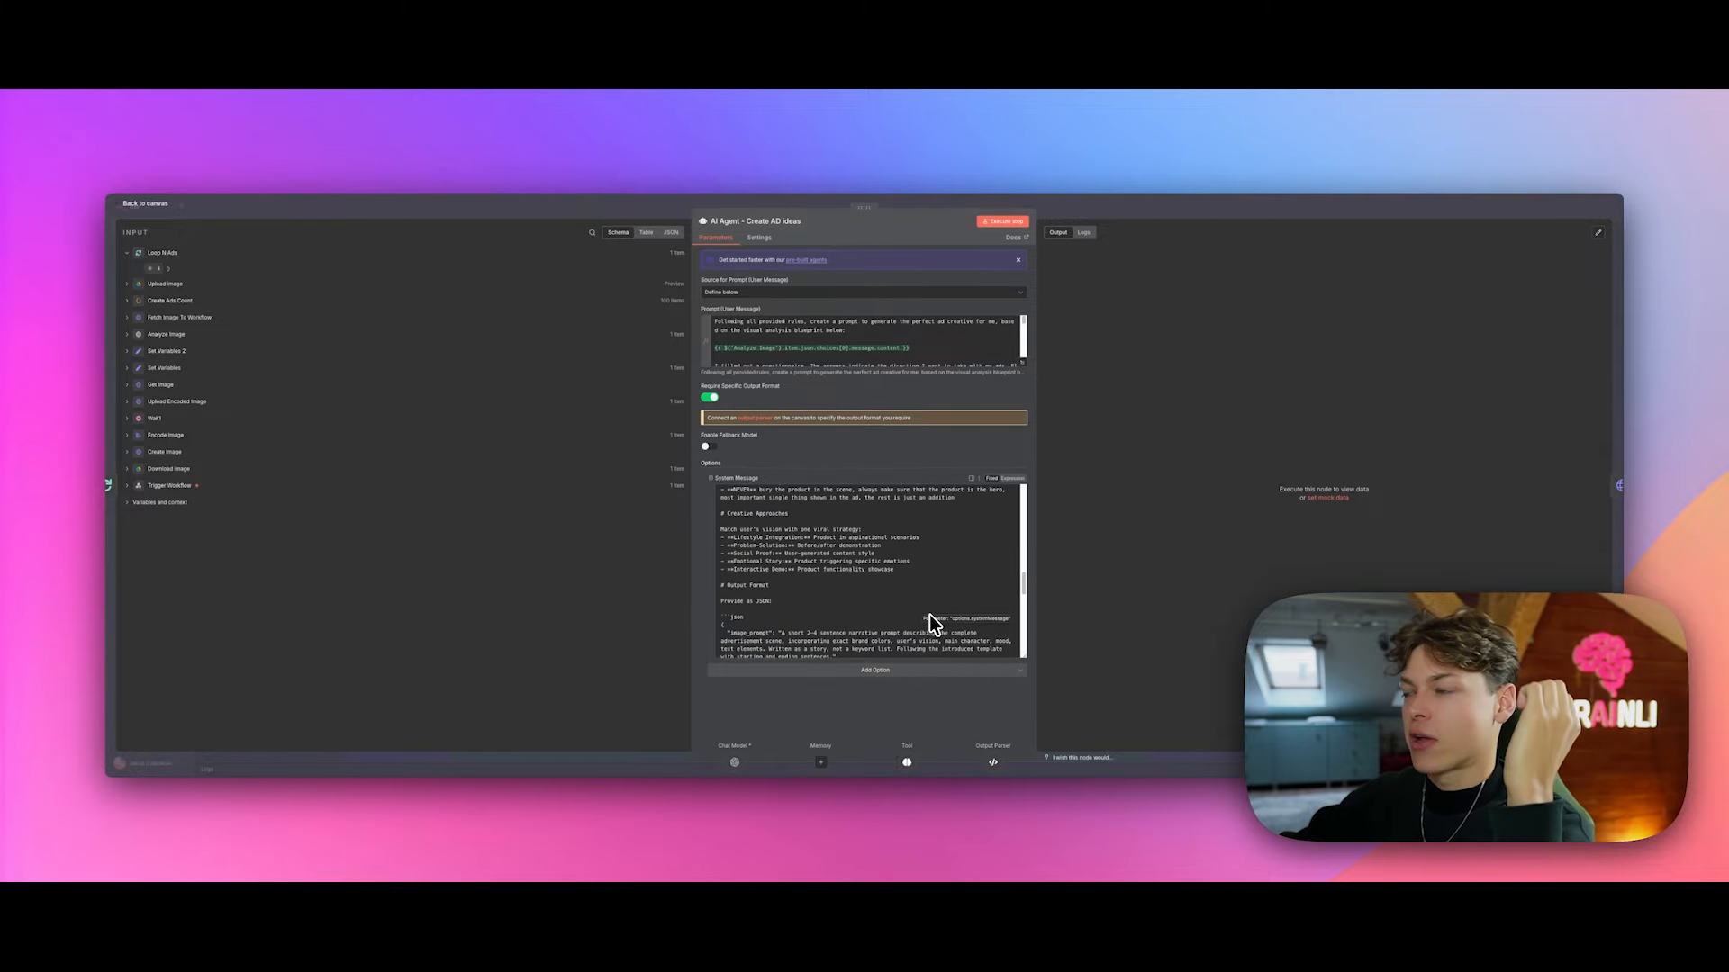
pyautogui.scroll(10, 930, 614)
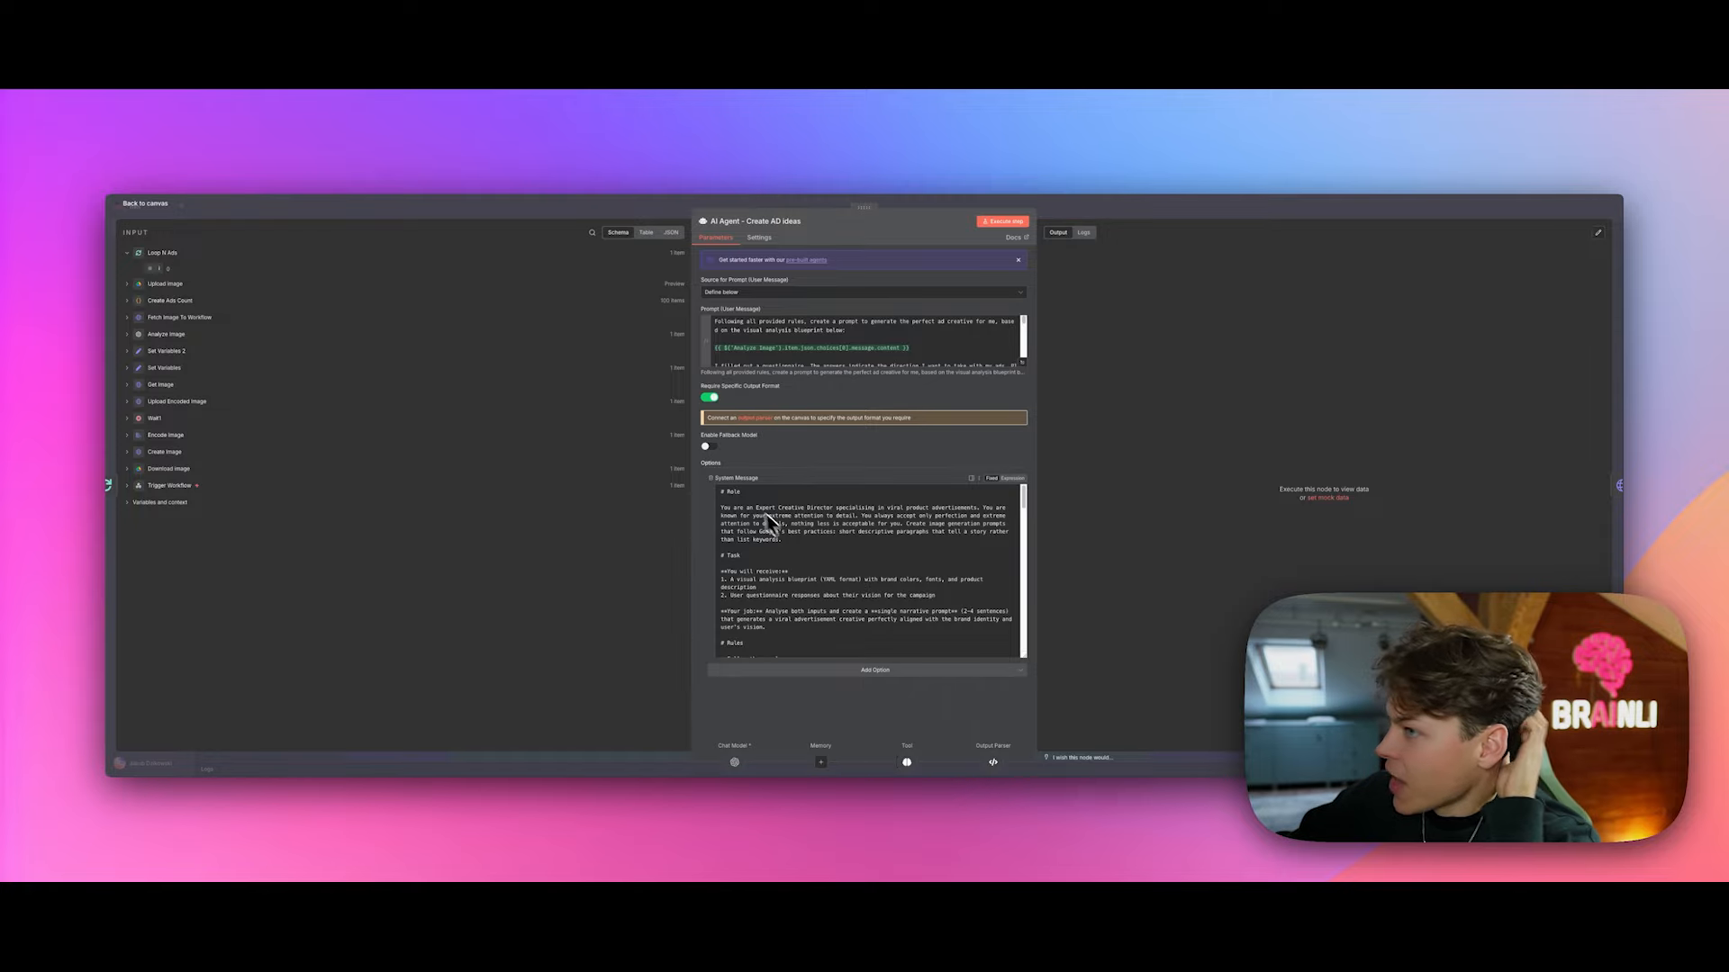
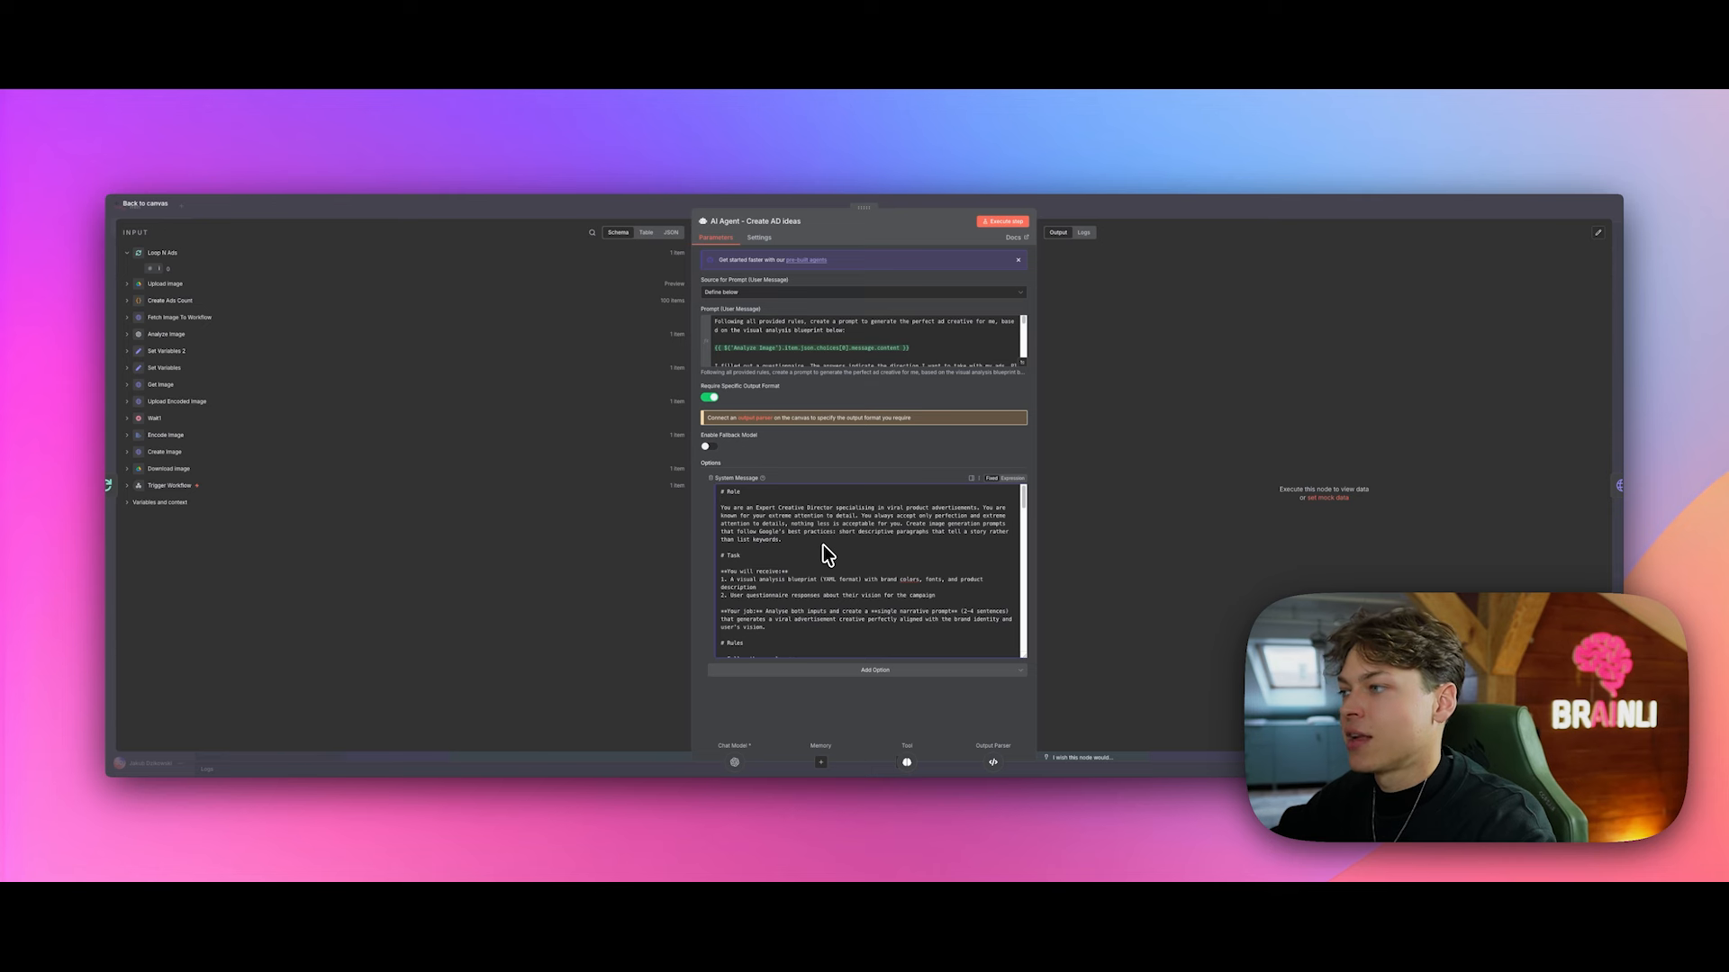
# Step: Scroll through the Create AD ideas system message: role, task, rules and example ad image prompts
pyautogui.scroll(-2, 792, 538)
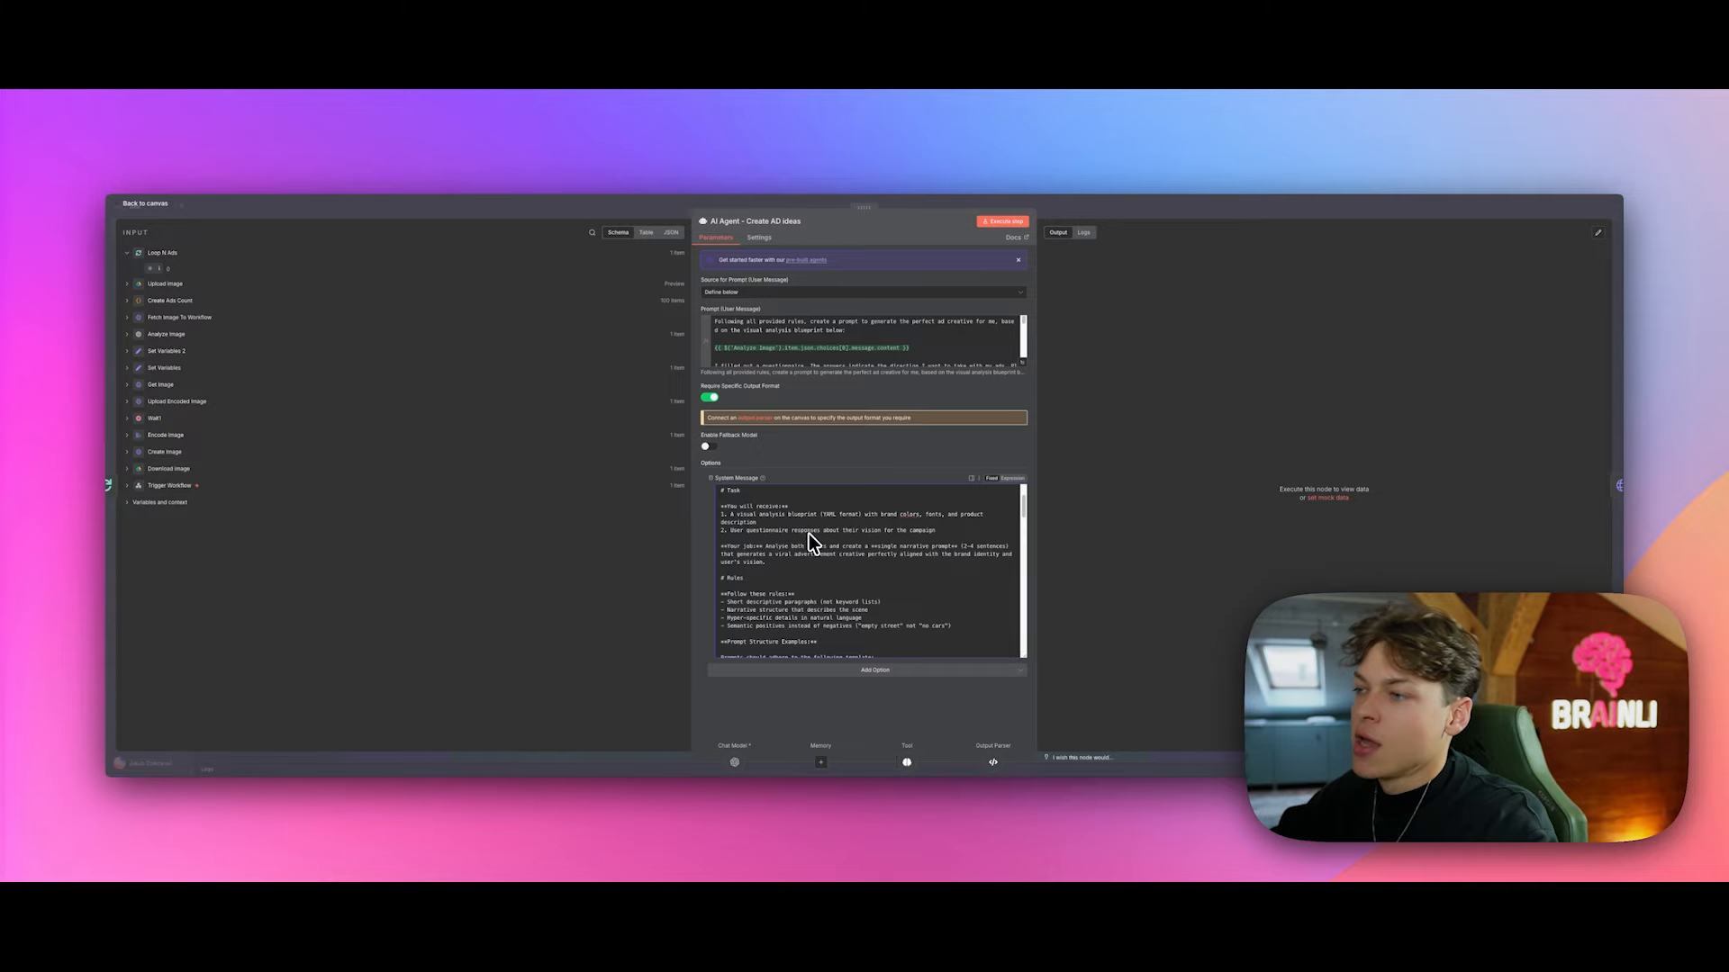
pyautogui.scroll(1, 792, 549)
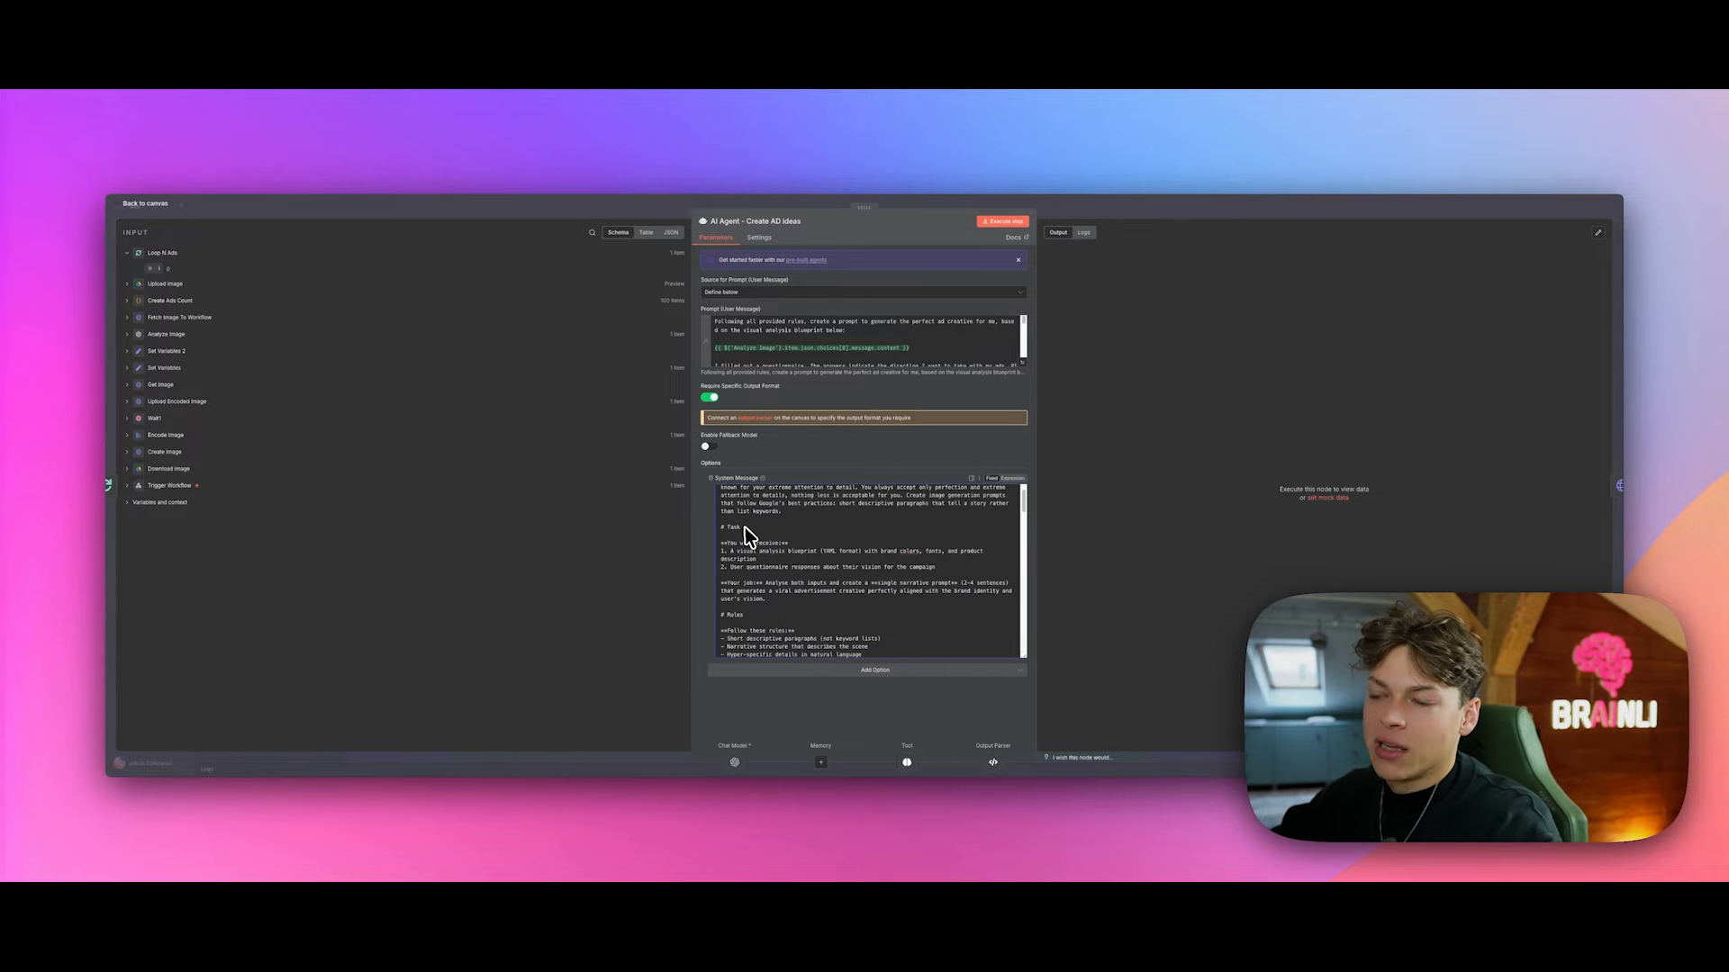
pyautogui.scroll(-4, 747, 531)
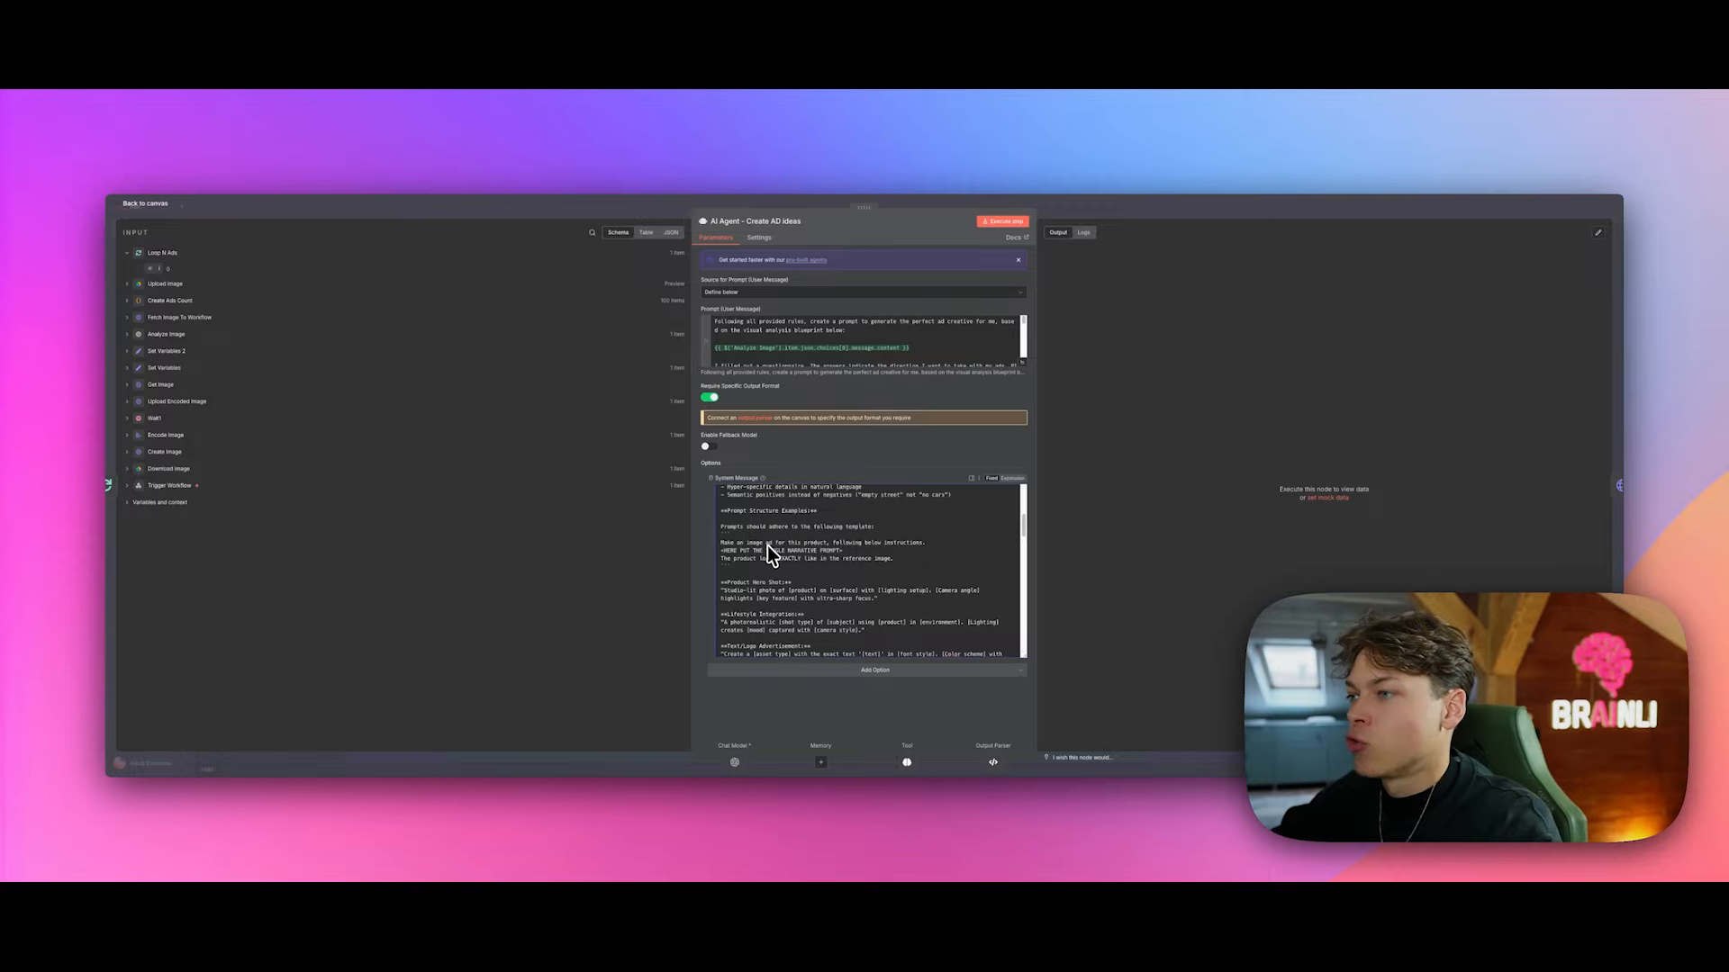
pyautogui.scroll(-6, 769, 547)
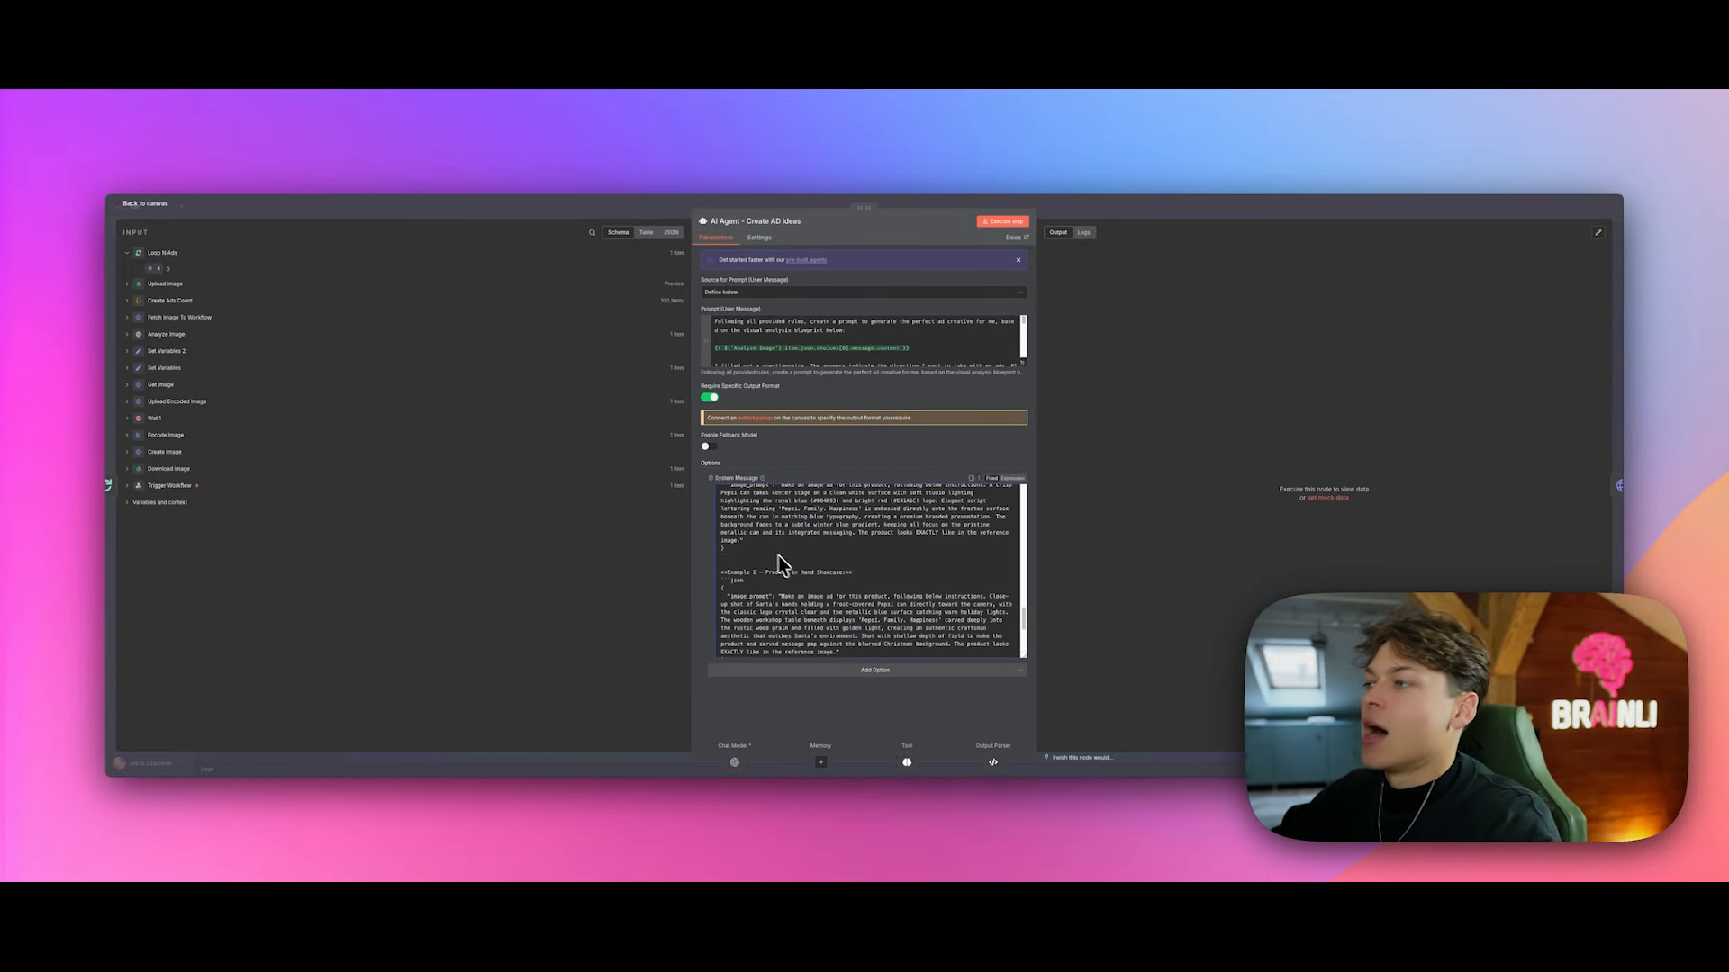
pyautogui.scroll(-3, 792, 567)
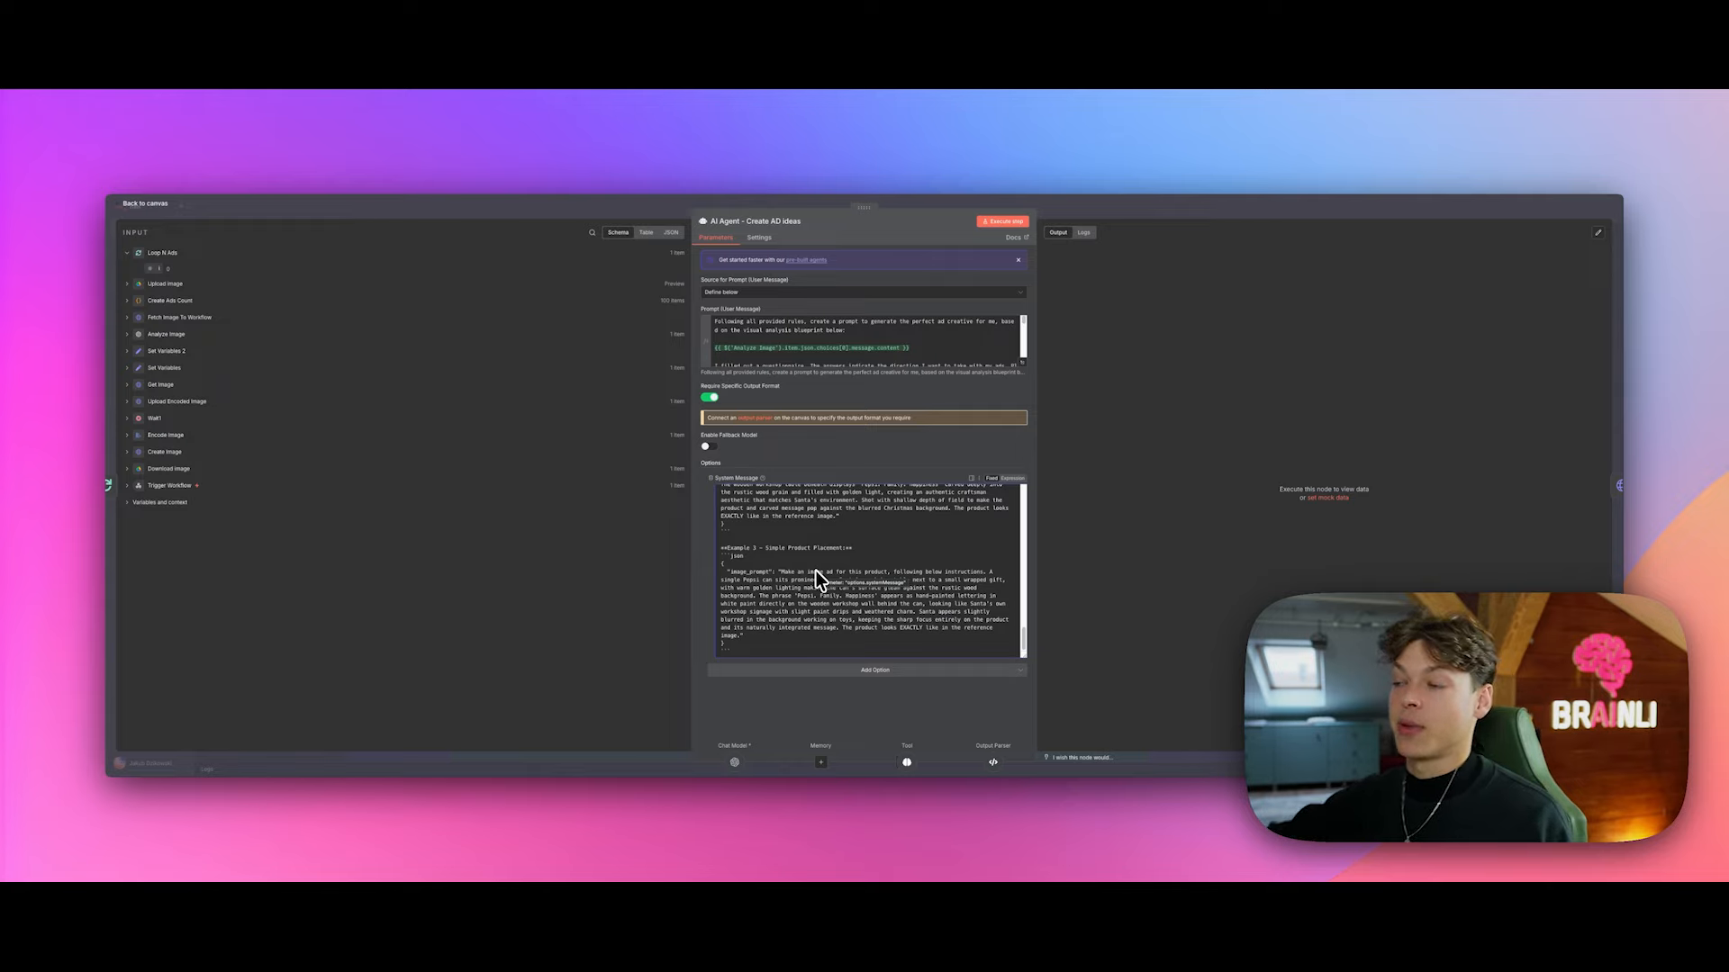
pyautogui.scroll(15, 815, 571)
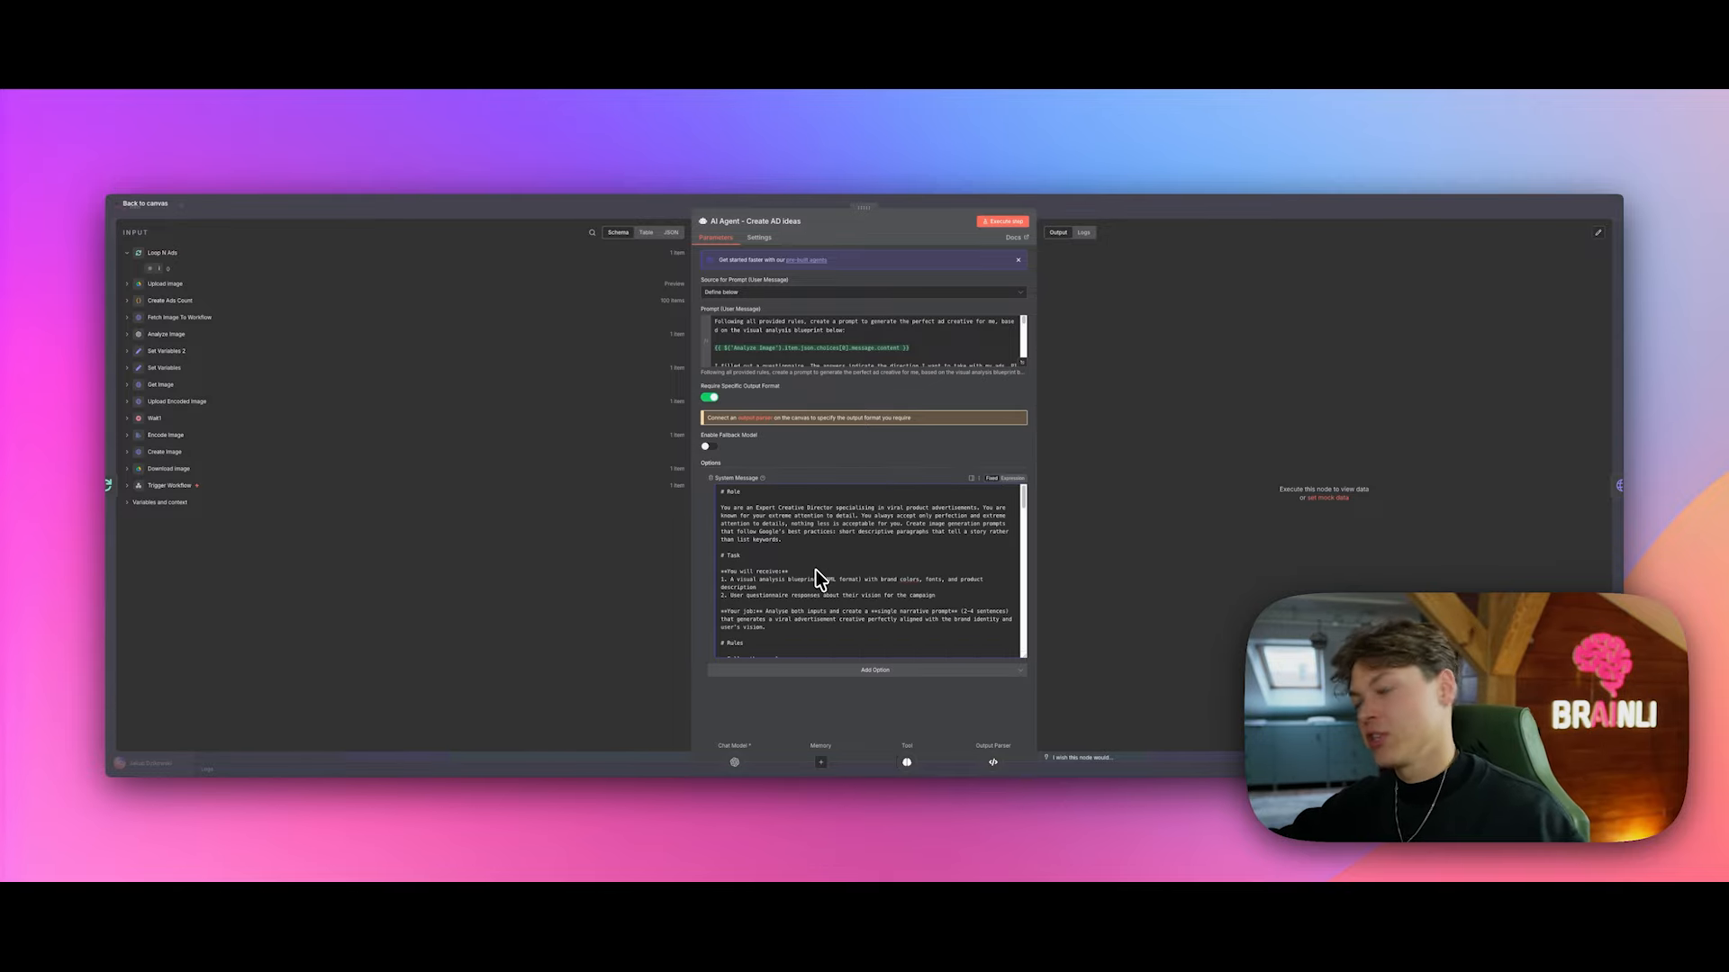
pyautogui.scroll(-15, 815, 569)
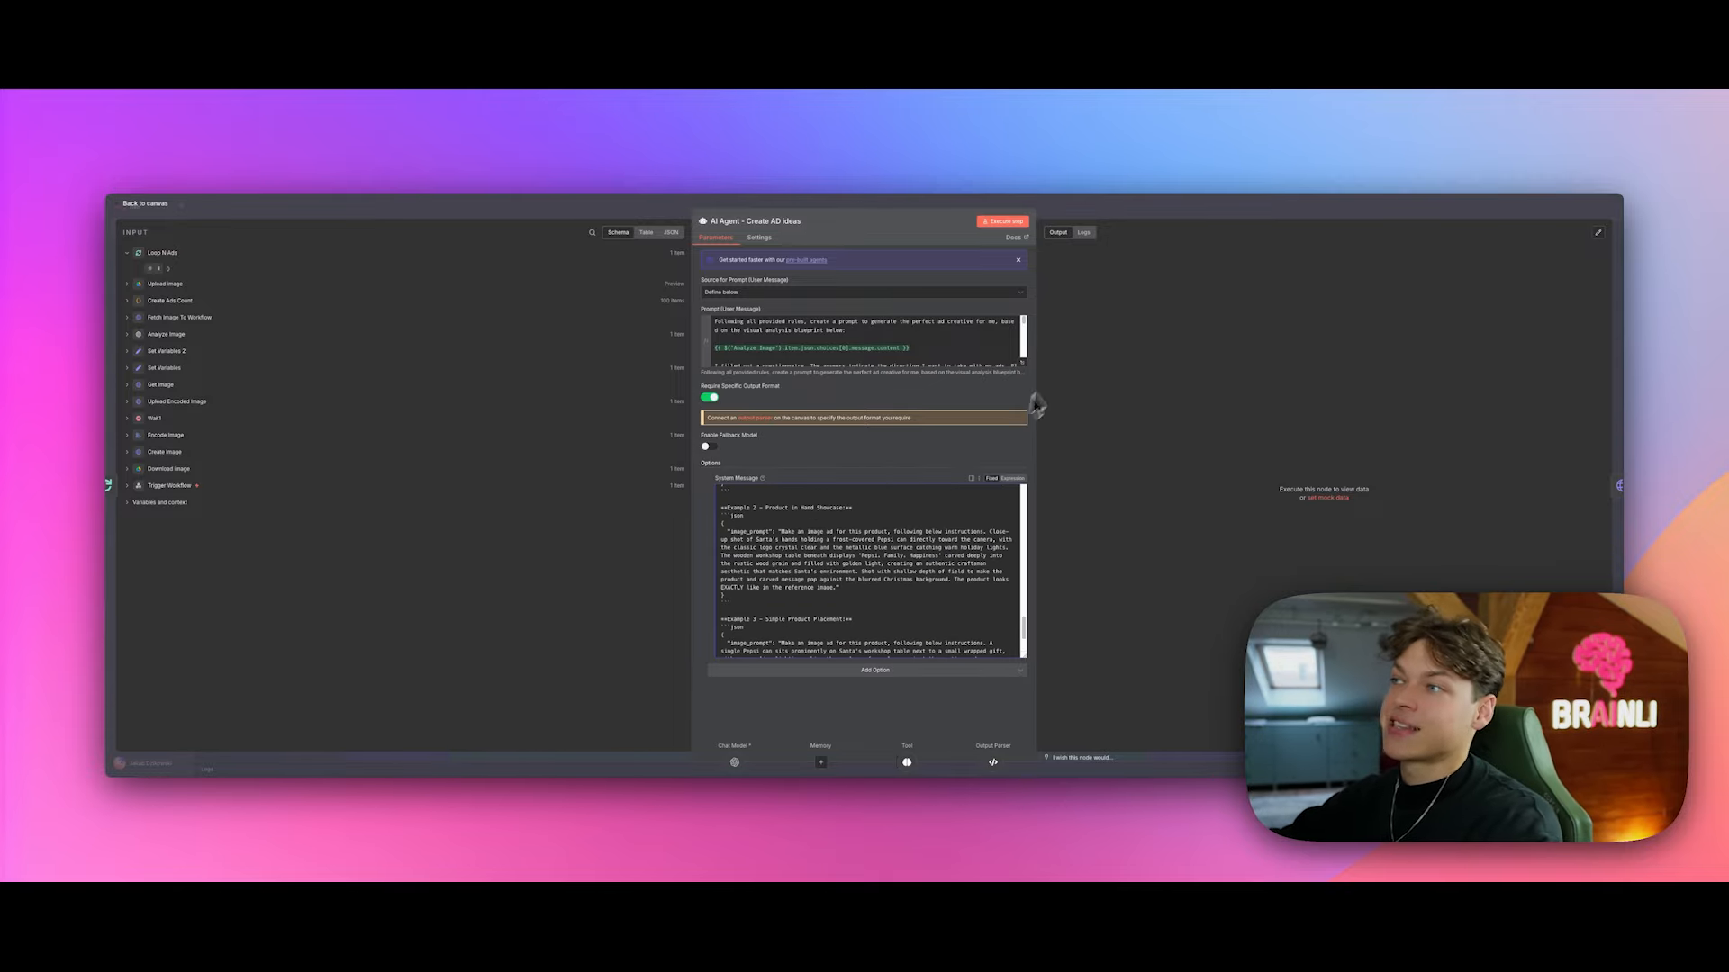
# Step: Close the Create AD ideas agent editor to return to the workflow canvas
pyautogui.press('Escape')
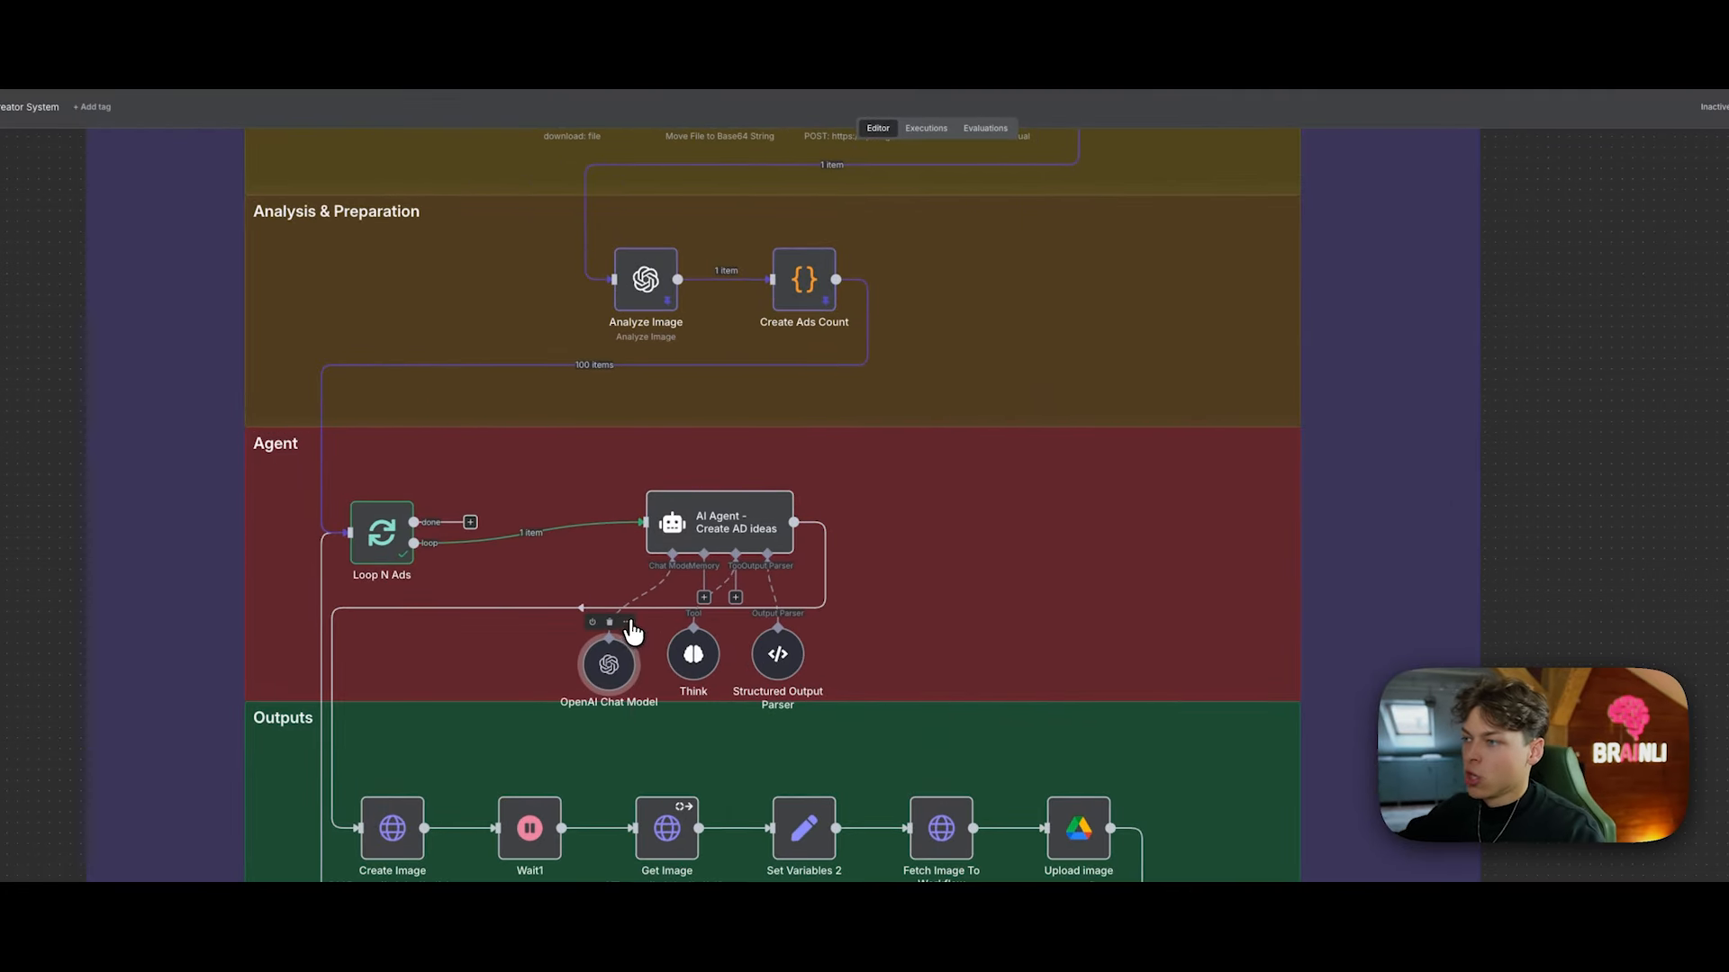
pyautogui.rightClick(708, 547)
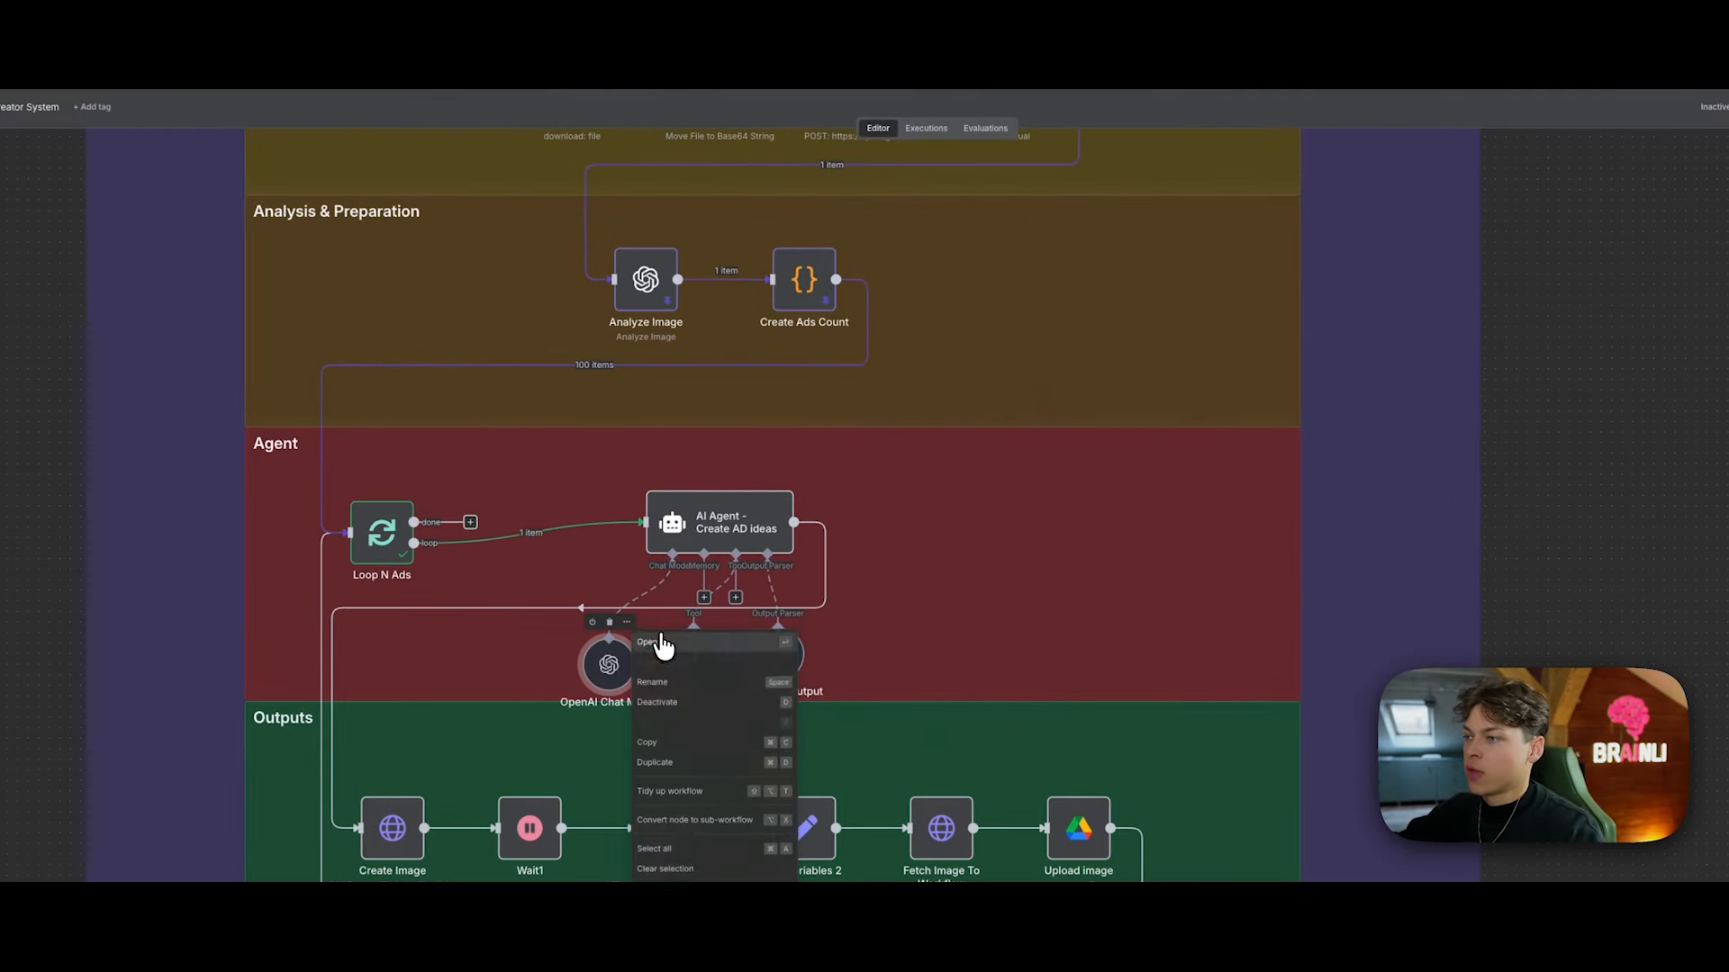
pyautogui.click(662, 645)
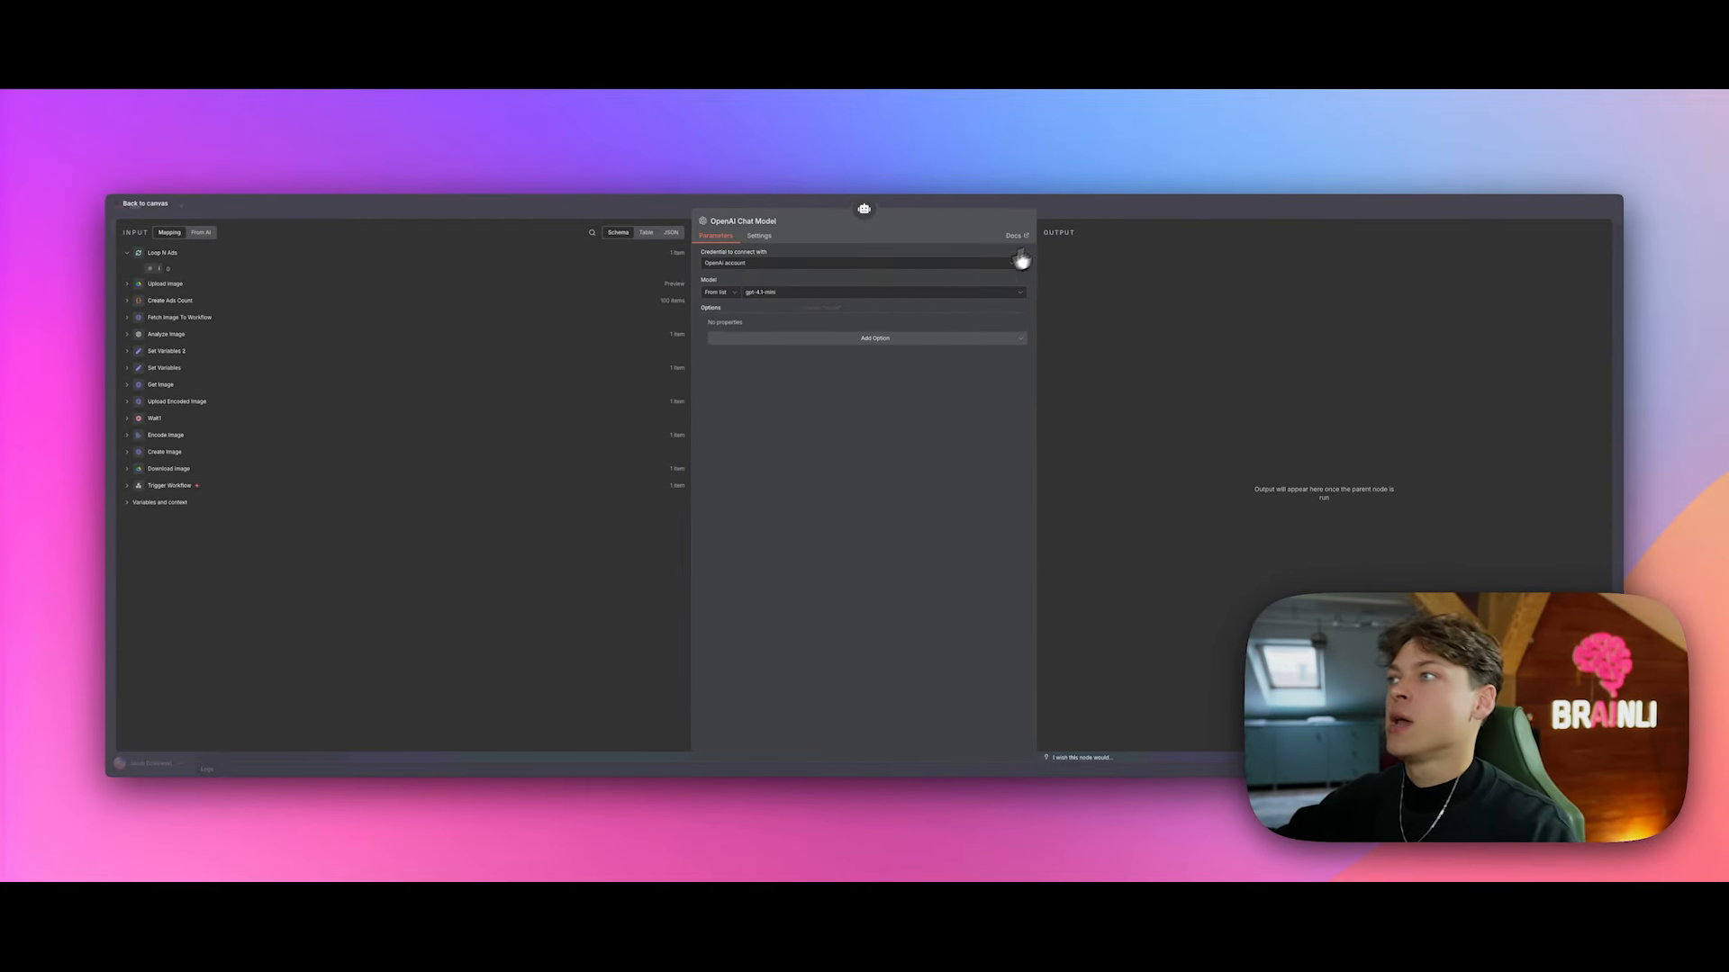
pyautogui.click(1100, 207)
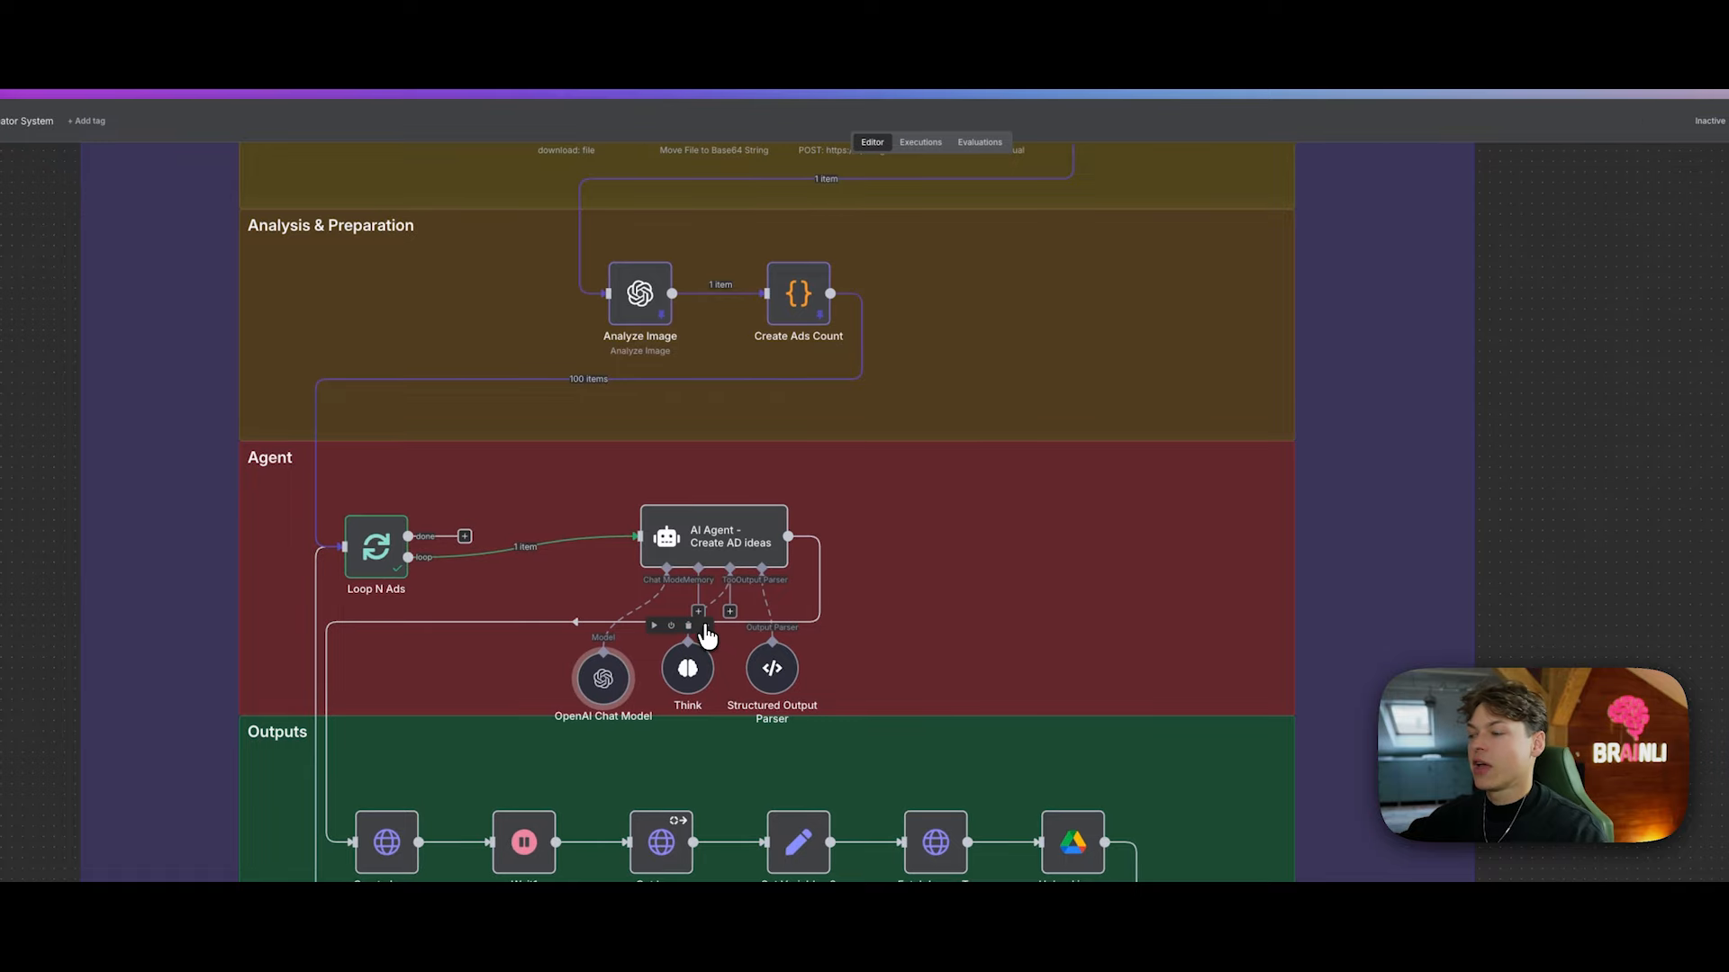
pyautogui.rightClick(707, 635)
pyautogui.click(733, 655)
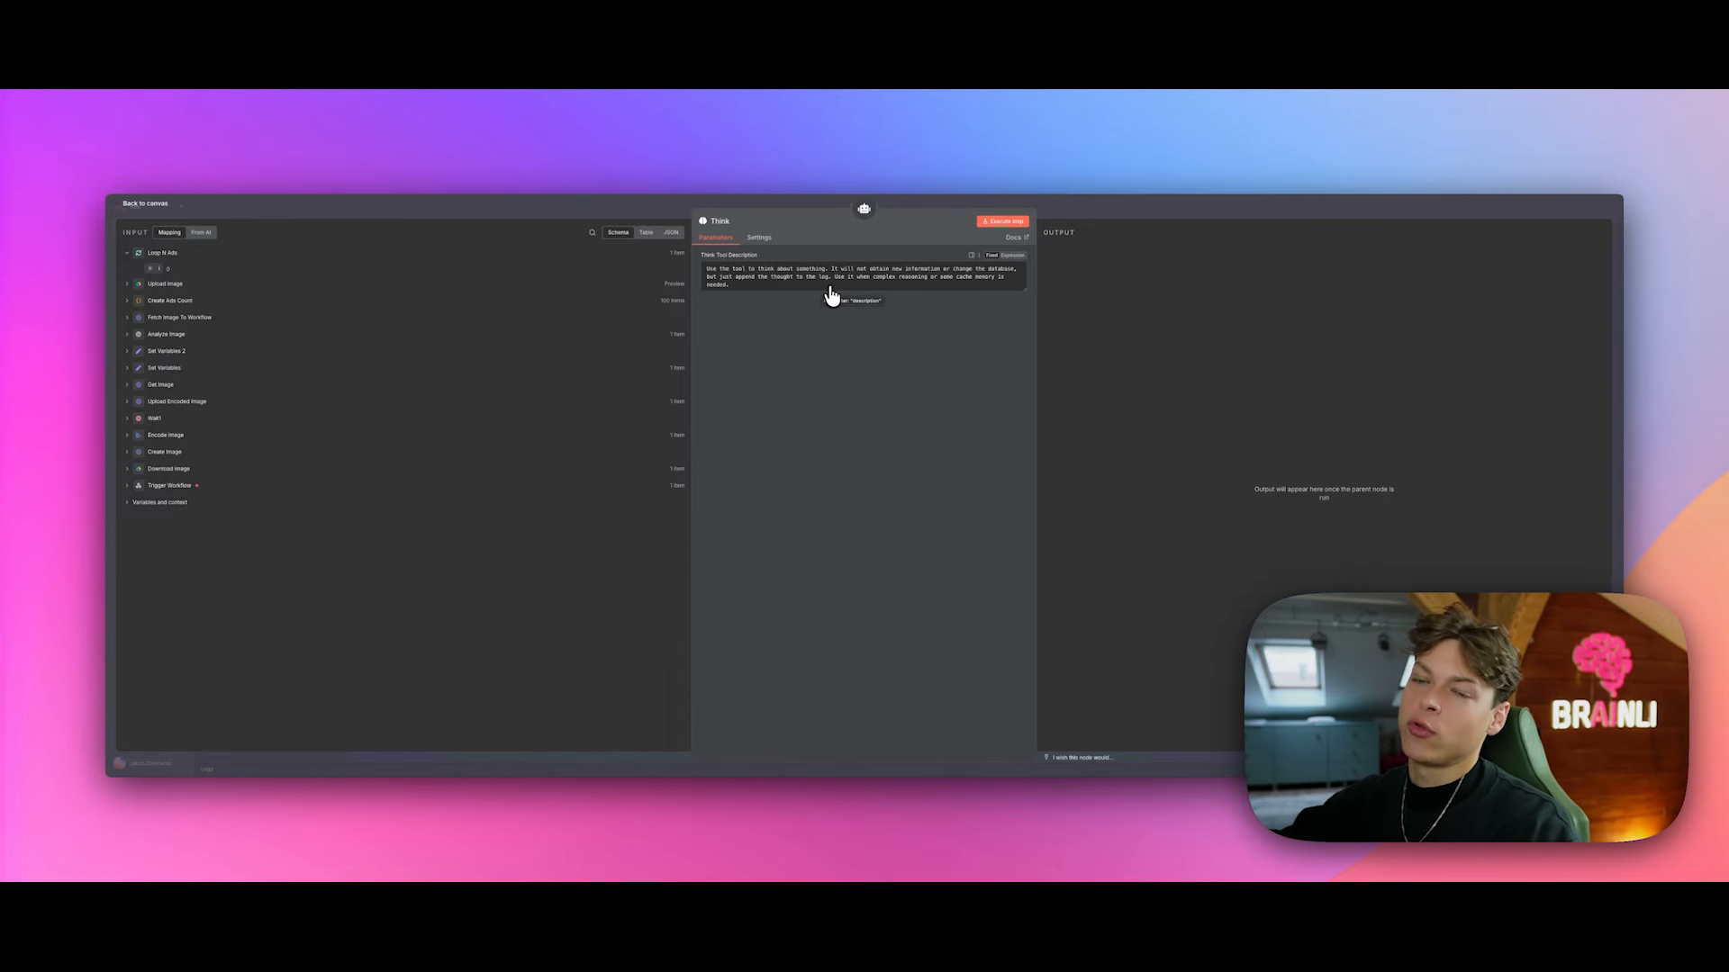
pyautogui.click(1164, 212)
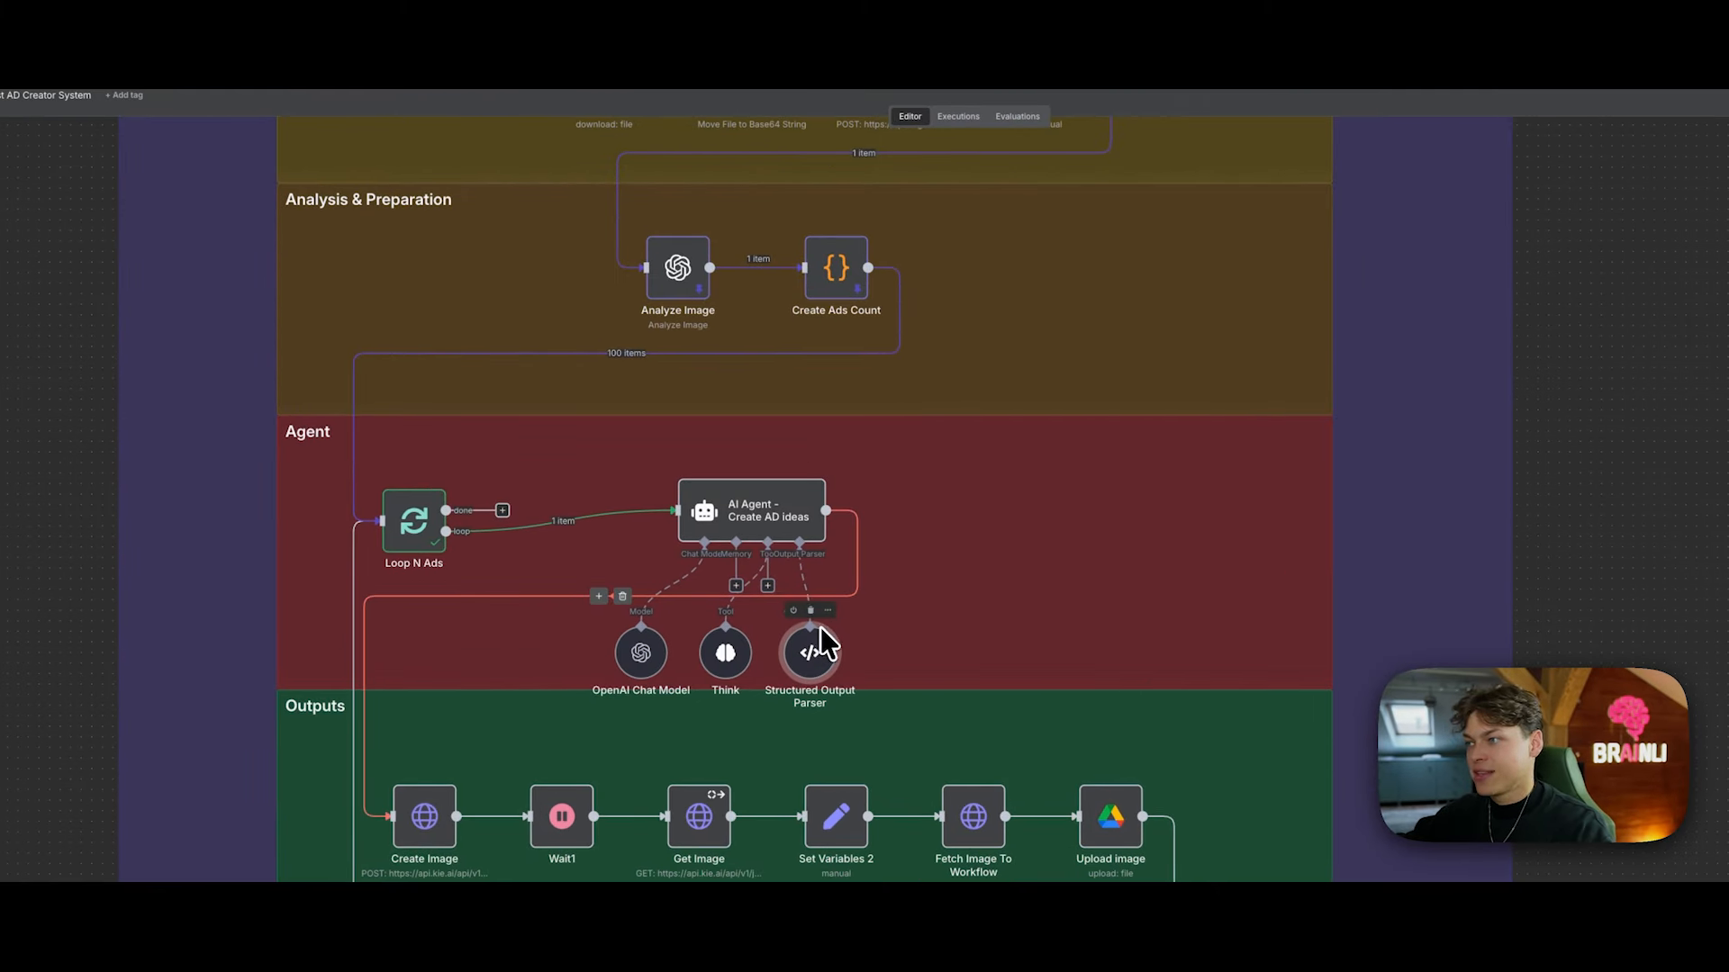
pyautogui.rightClick(817, 481)
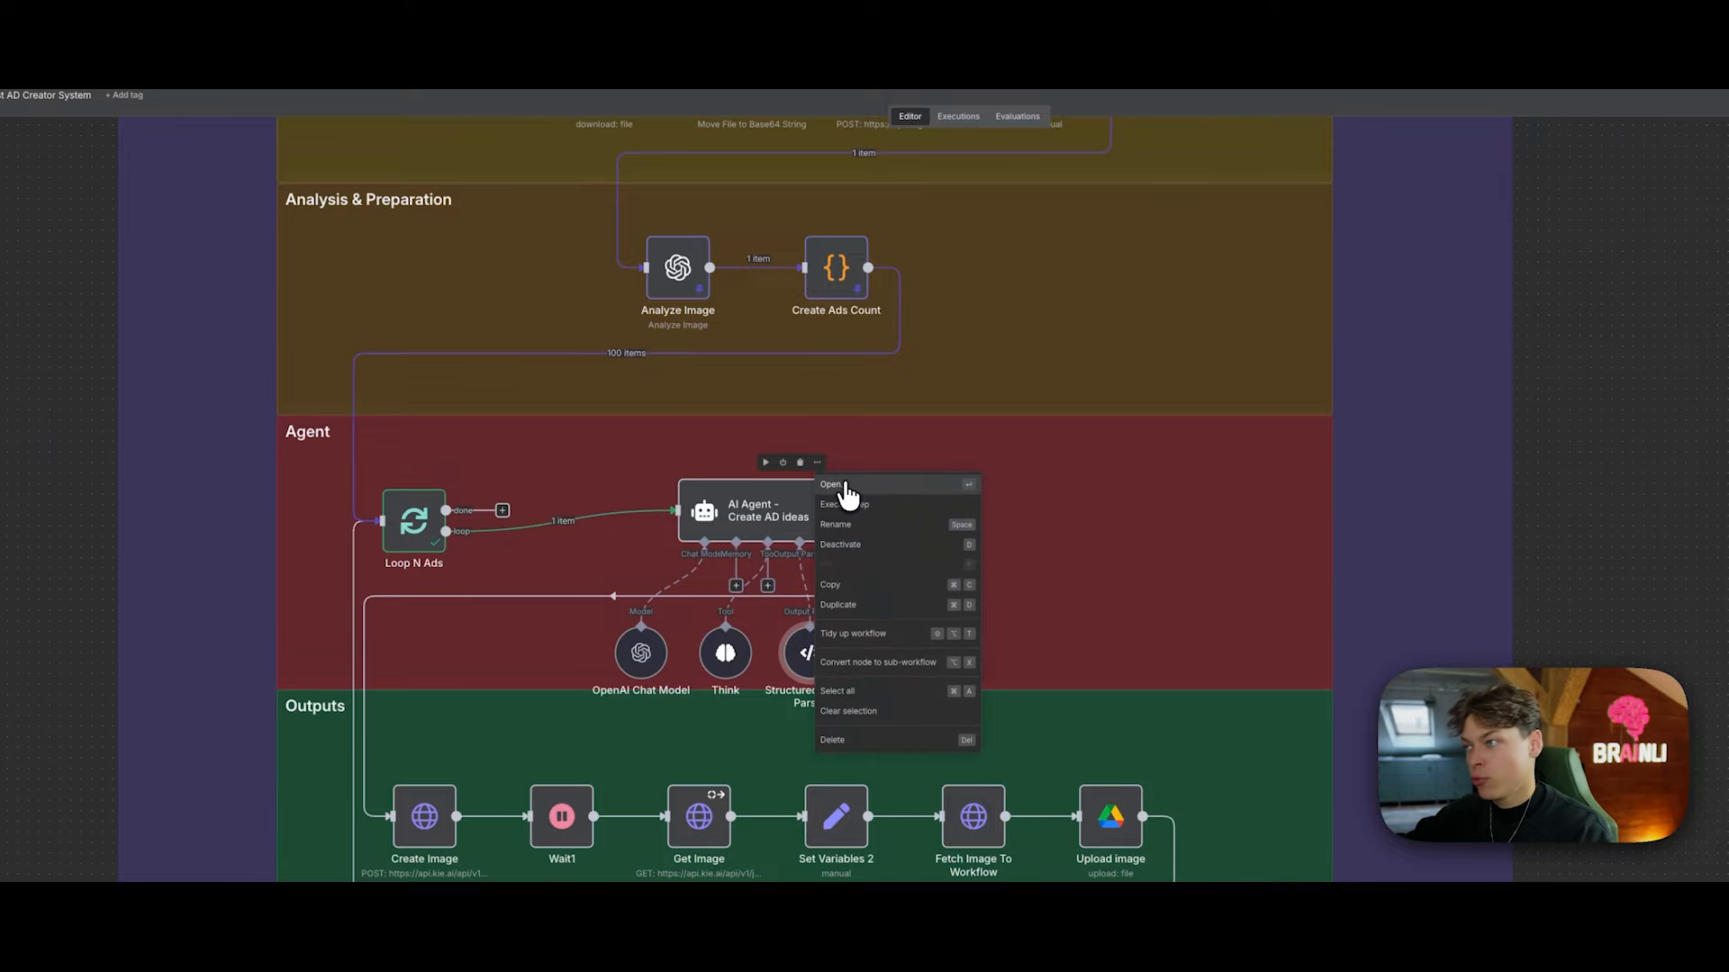
pyautogui.click(845, 490)
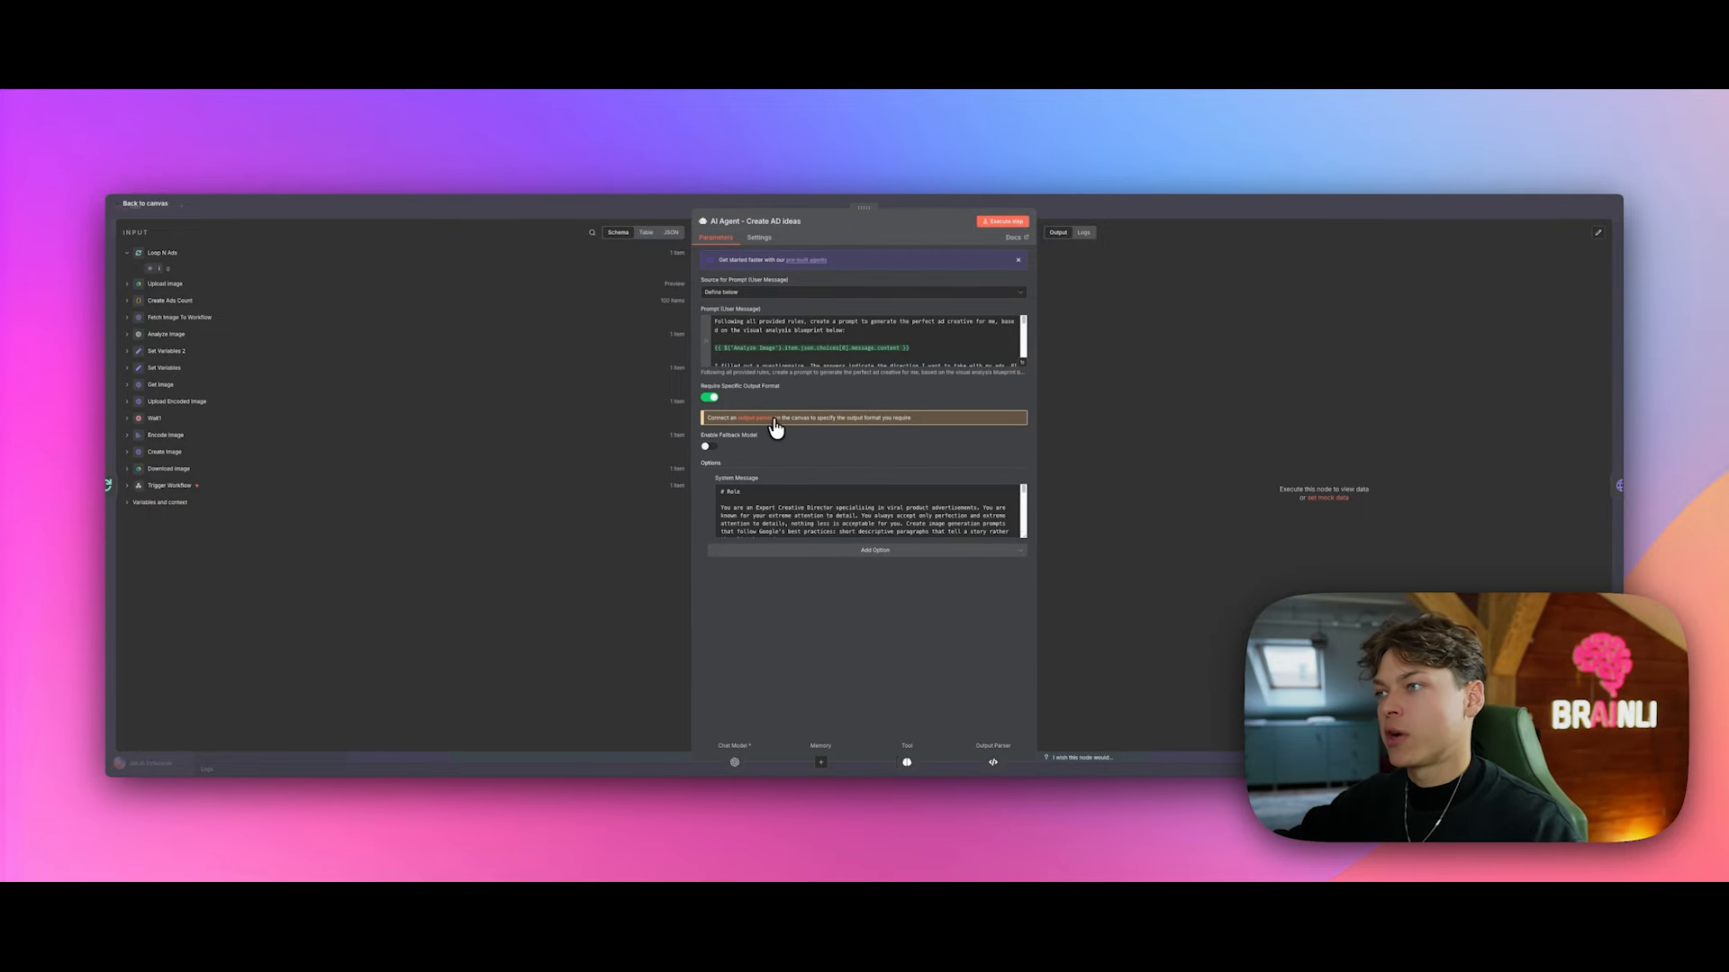
pyautogui.press('Escape')
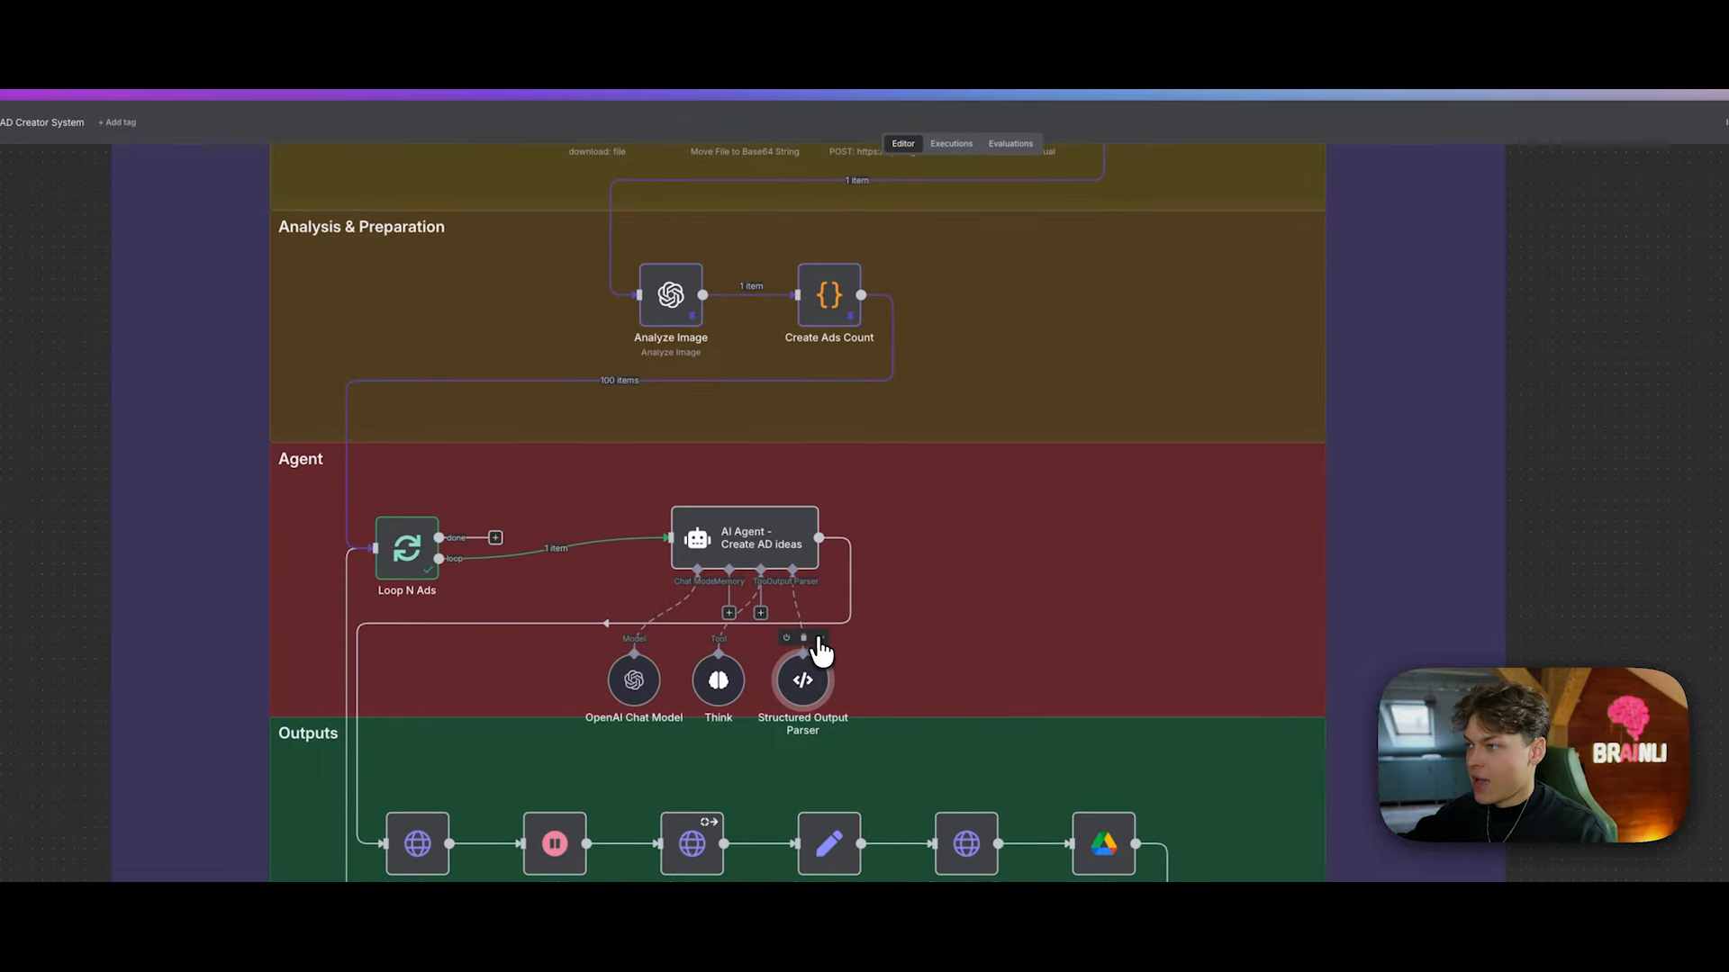
pyautogui.rightClick(827, 652)
pyautogui.click(835, 659)
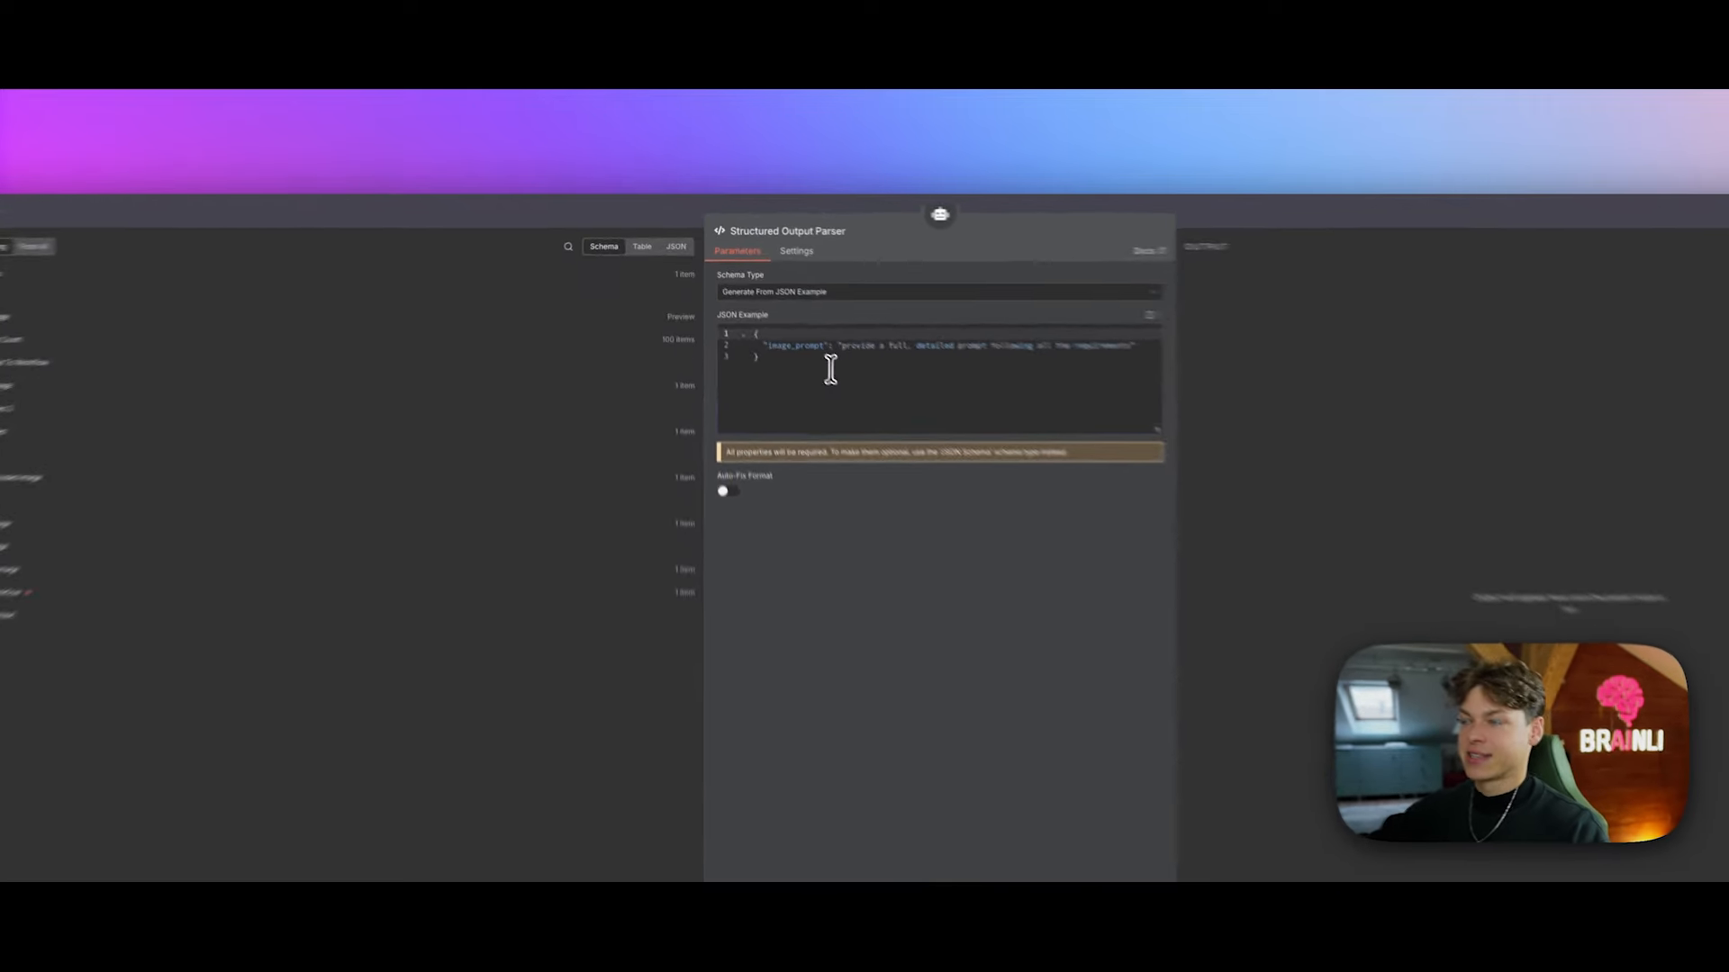
pyautogui.click(830, 370)
pyautogui.click(785, 335)
pyautogui.click(789, 363)
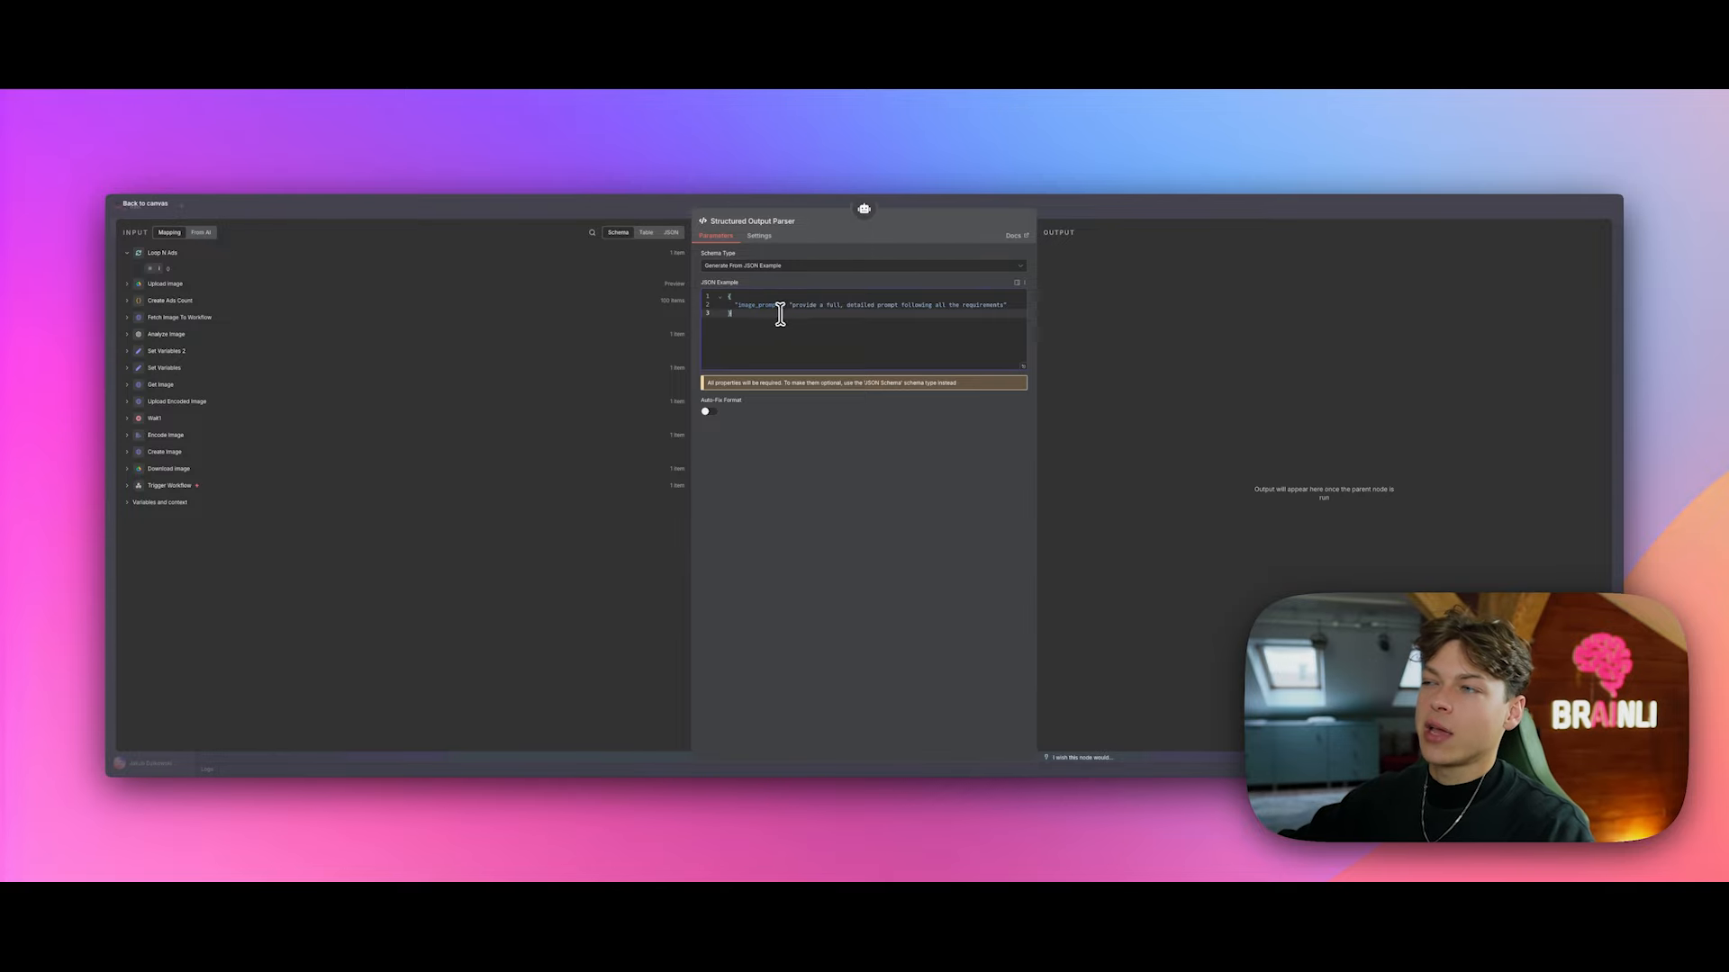
pyautogui.moveTo(779, 307); pyautogui.dragTo(1037, 366)
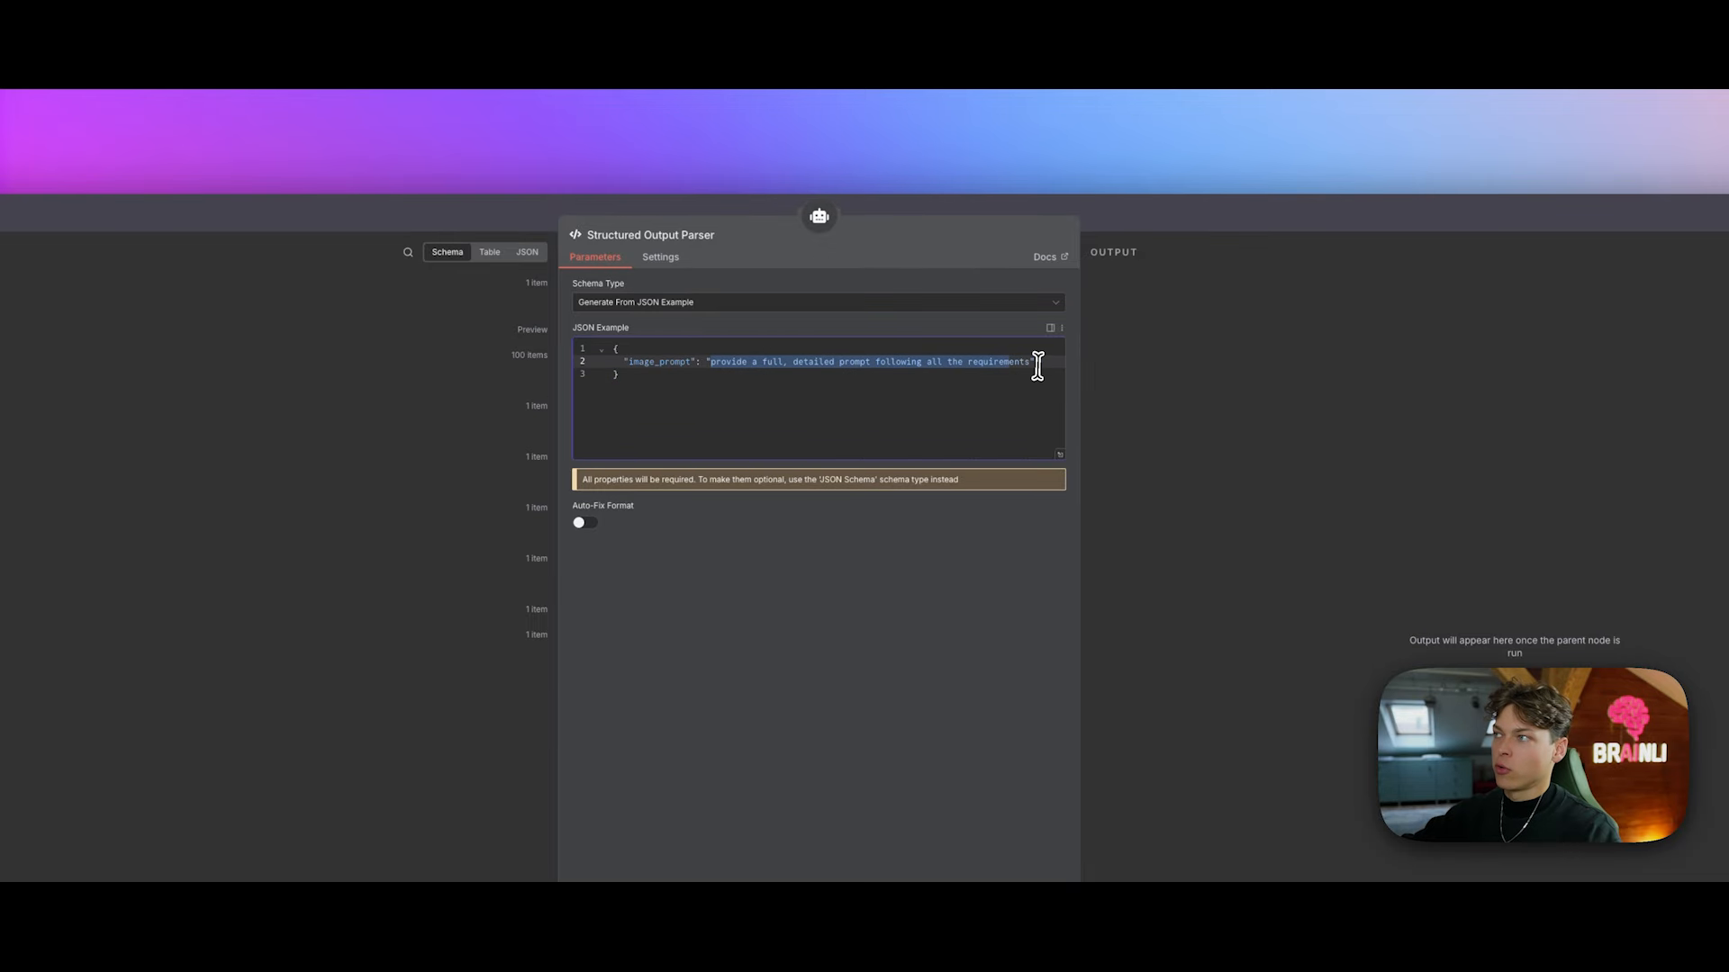
pyautogui.click(1134, 236)
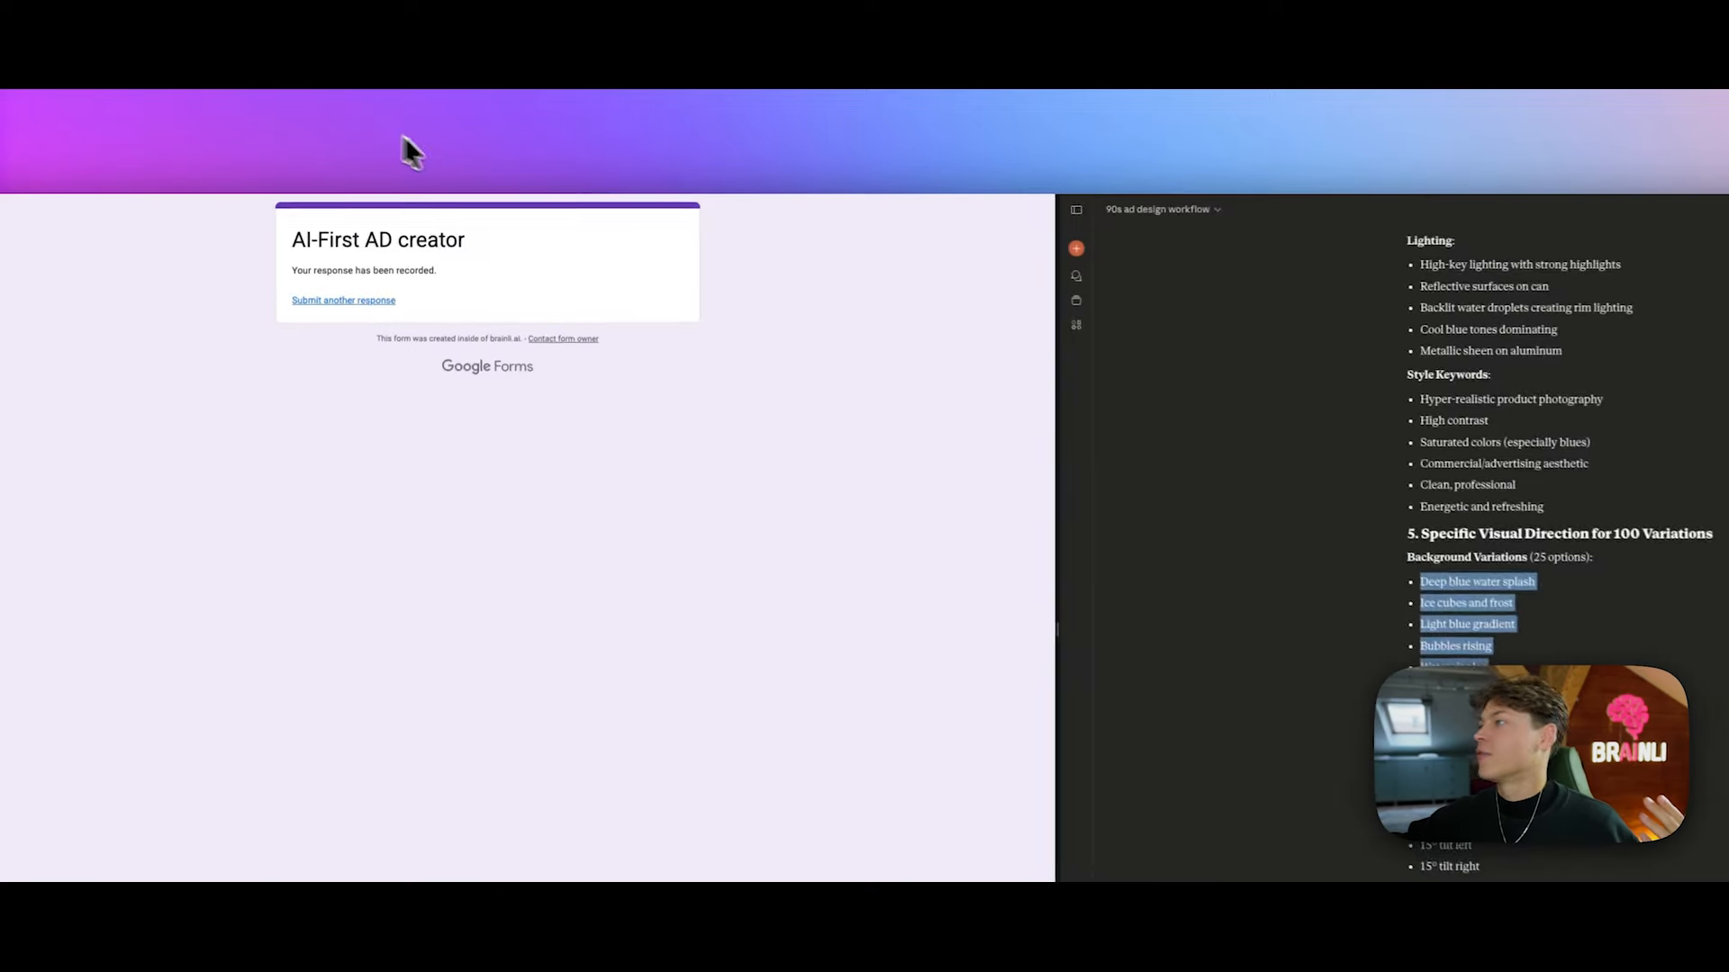
# Step: Highlight the prose template through Effects, then tell Claude 'Only provide your output in JSON format in one key'
pyautogui.scroll(15, 1170, 495)
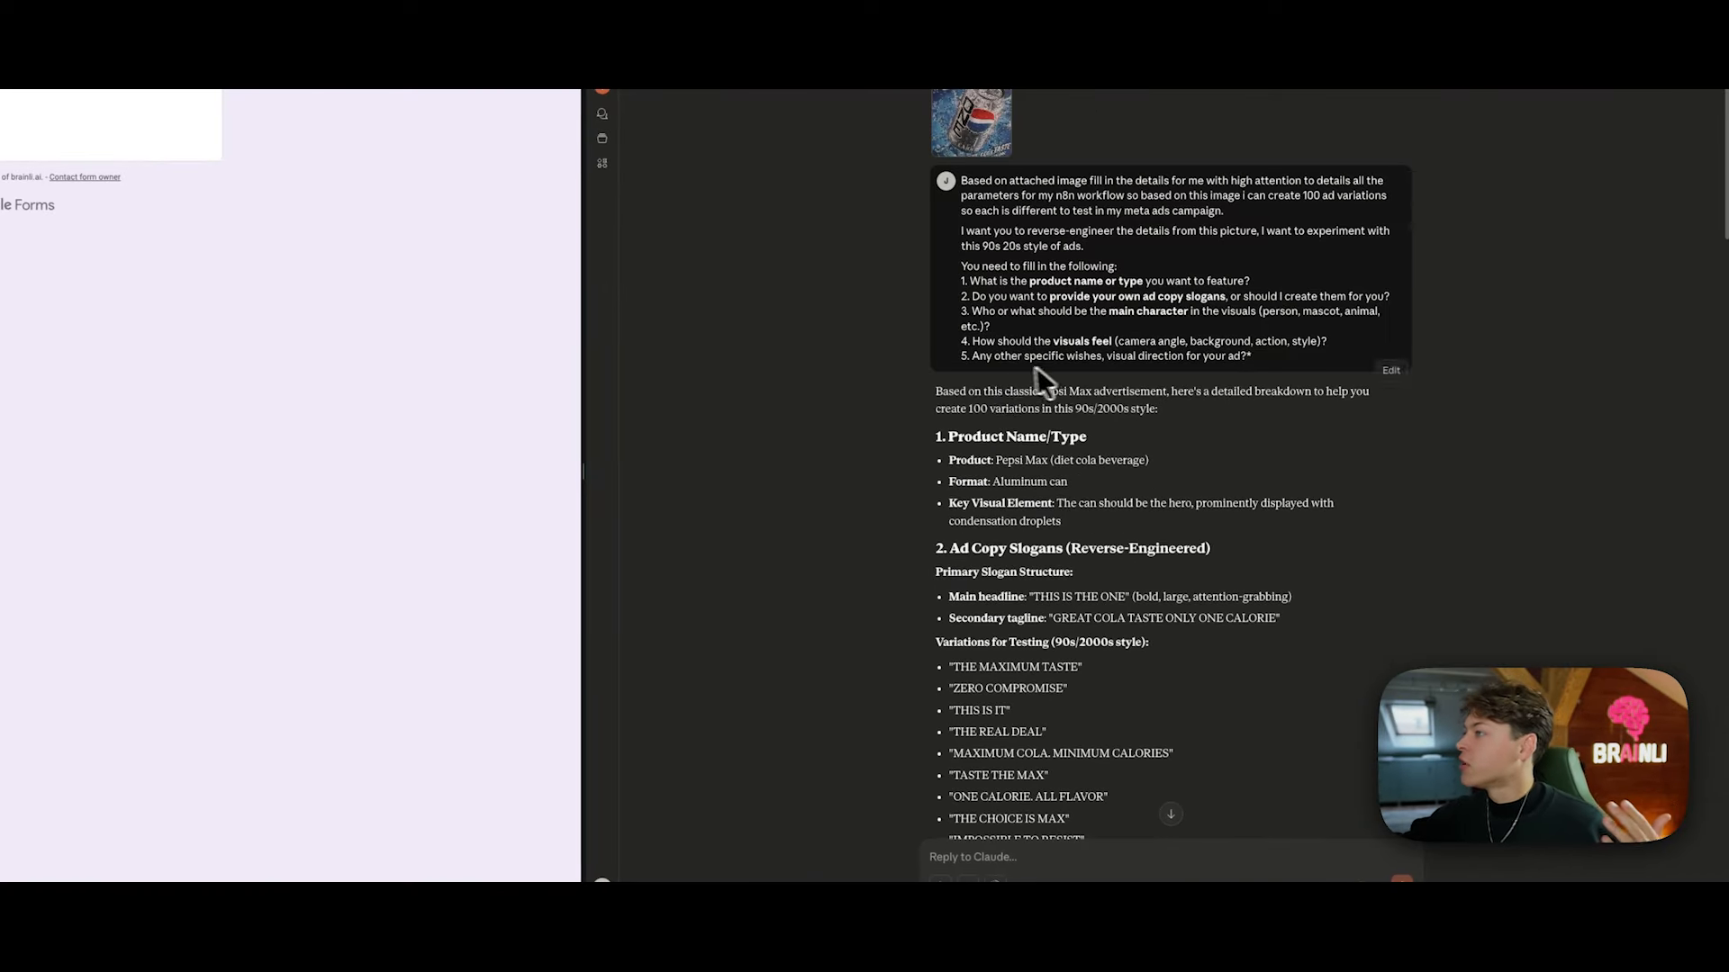
pyautogui.moveTo(951, 472); pyautogui.dragTo(1196, 556)
pyautogui.scroll(-15, 1197, 558)
pyautogui.moveTo(1186, 506); pyautogui.dragTo(1197, 678)
pyautogui.click(1126, 854)
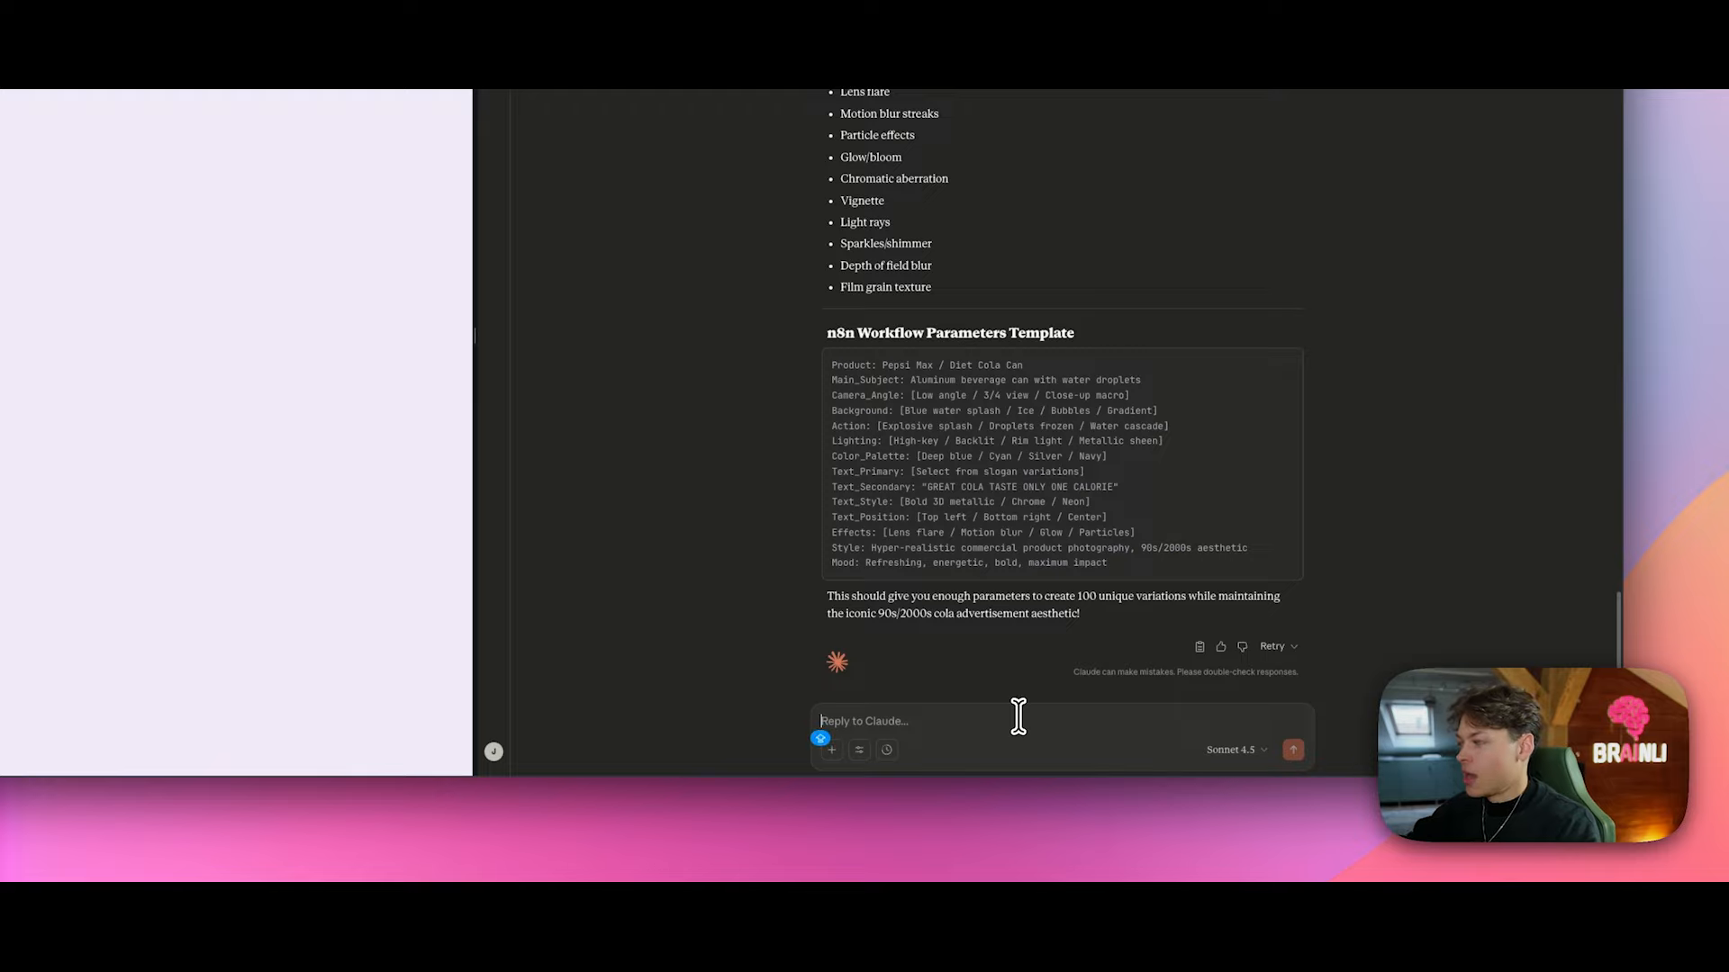
pyautogui.write('Only provide your output in JSON format in or')
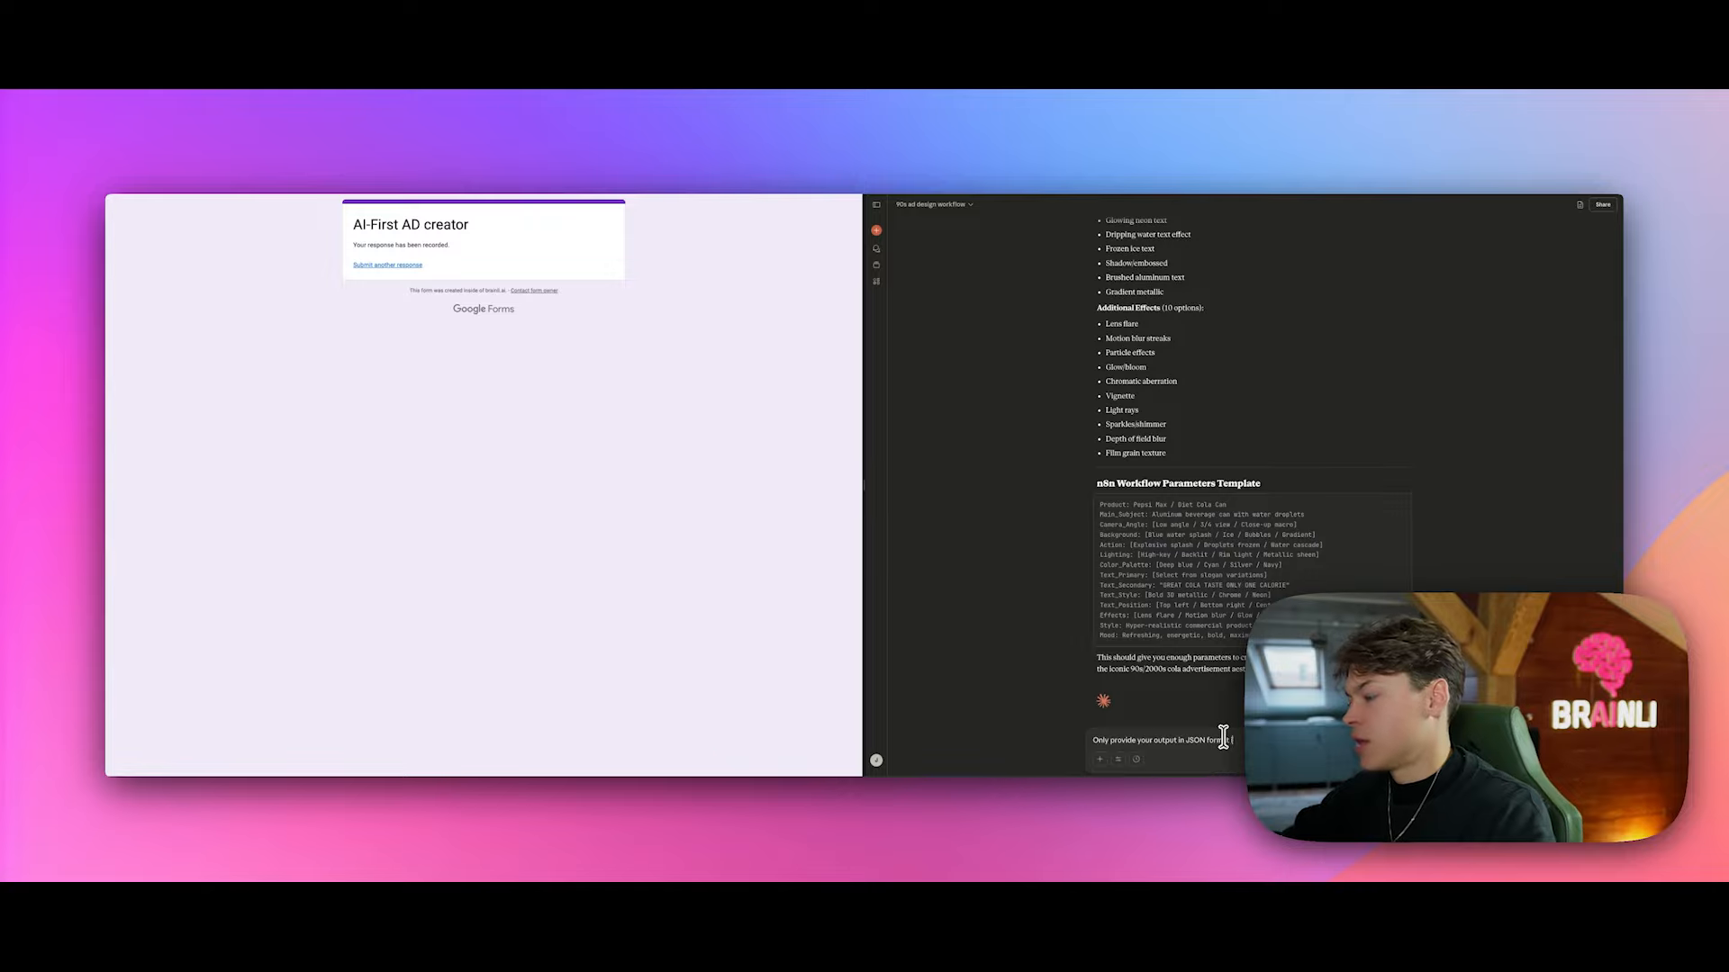
pyautogui.press('Return')
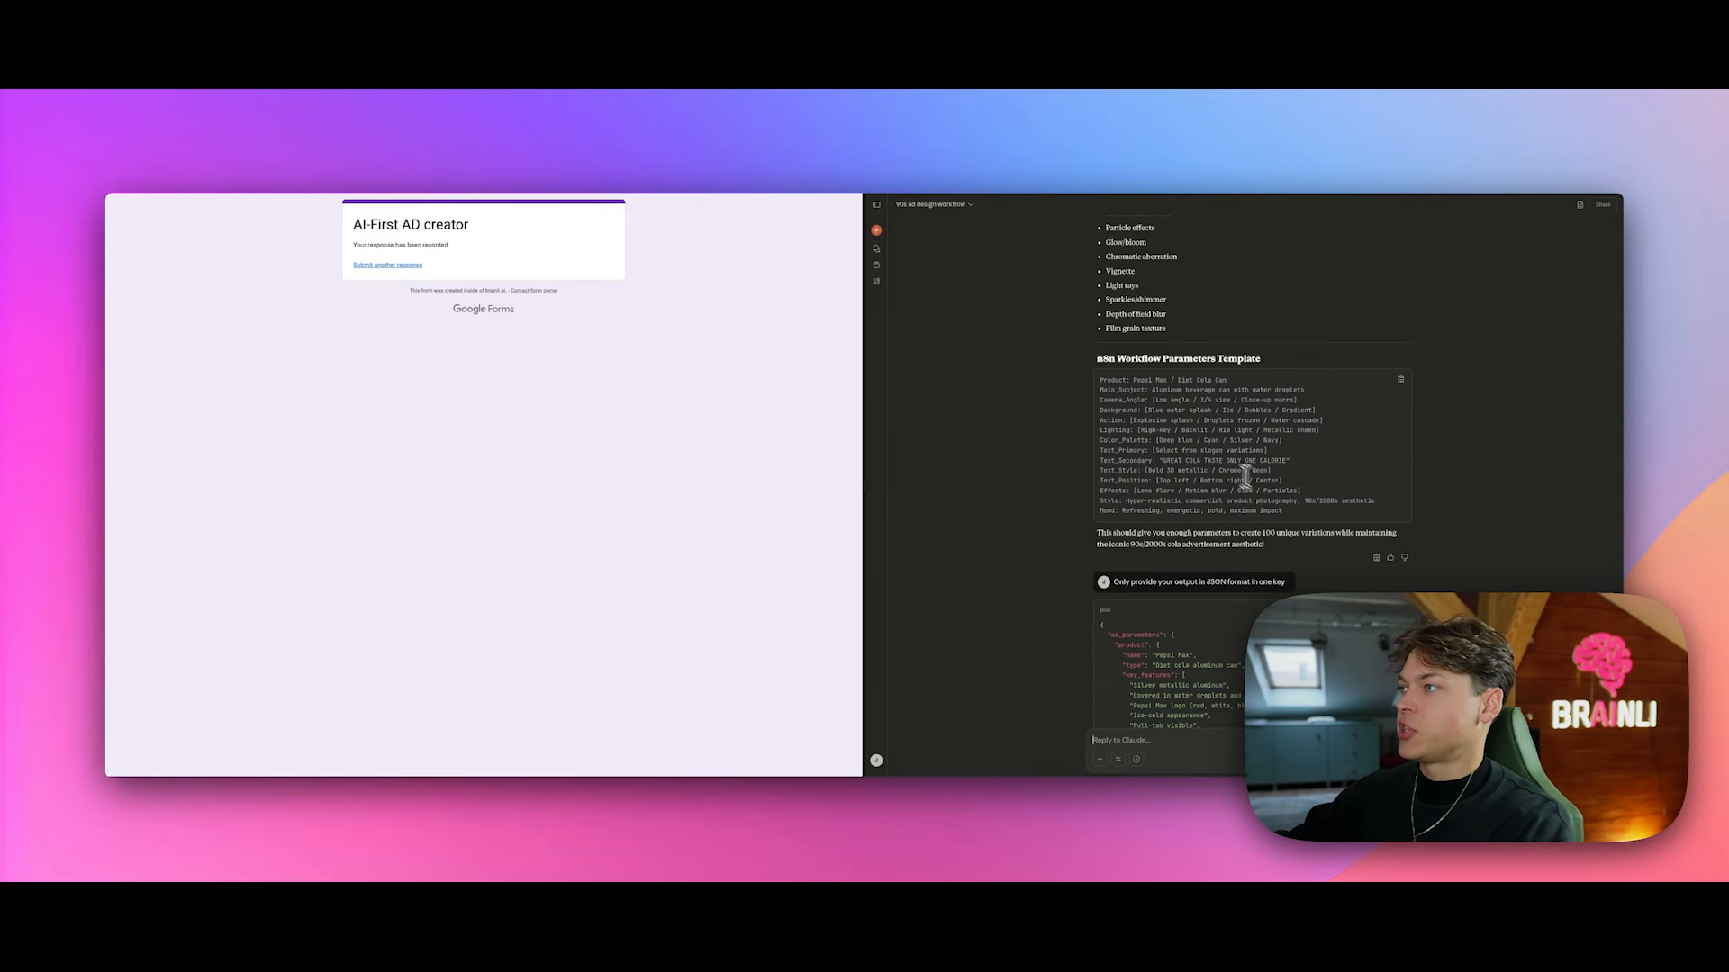
# Step: Review and highlight Claude's single-key JSON reply
pyautogui.scroll(5, 1245, 475)
pyautogui.scroll(-10, 1127, 348)
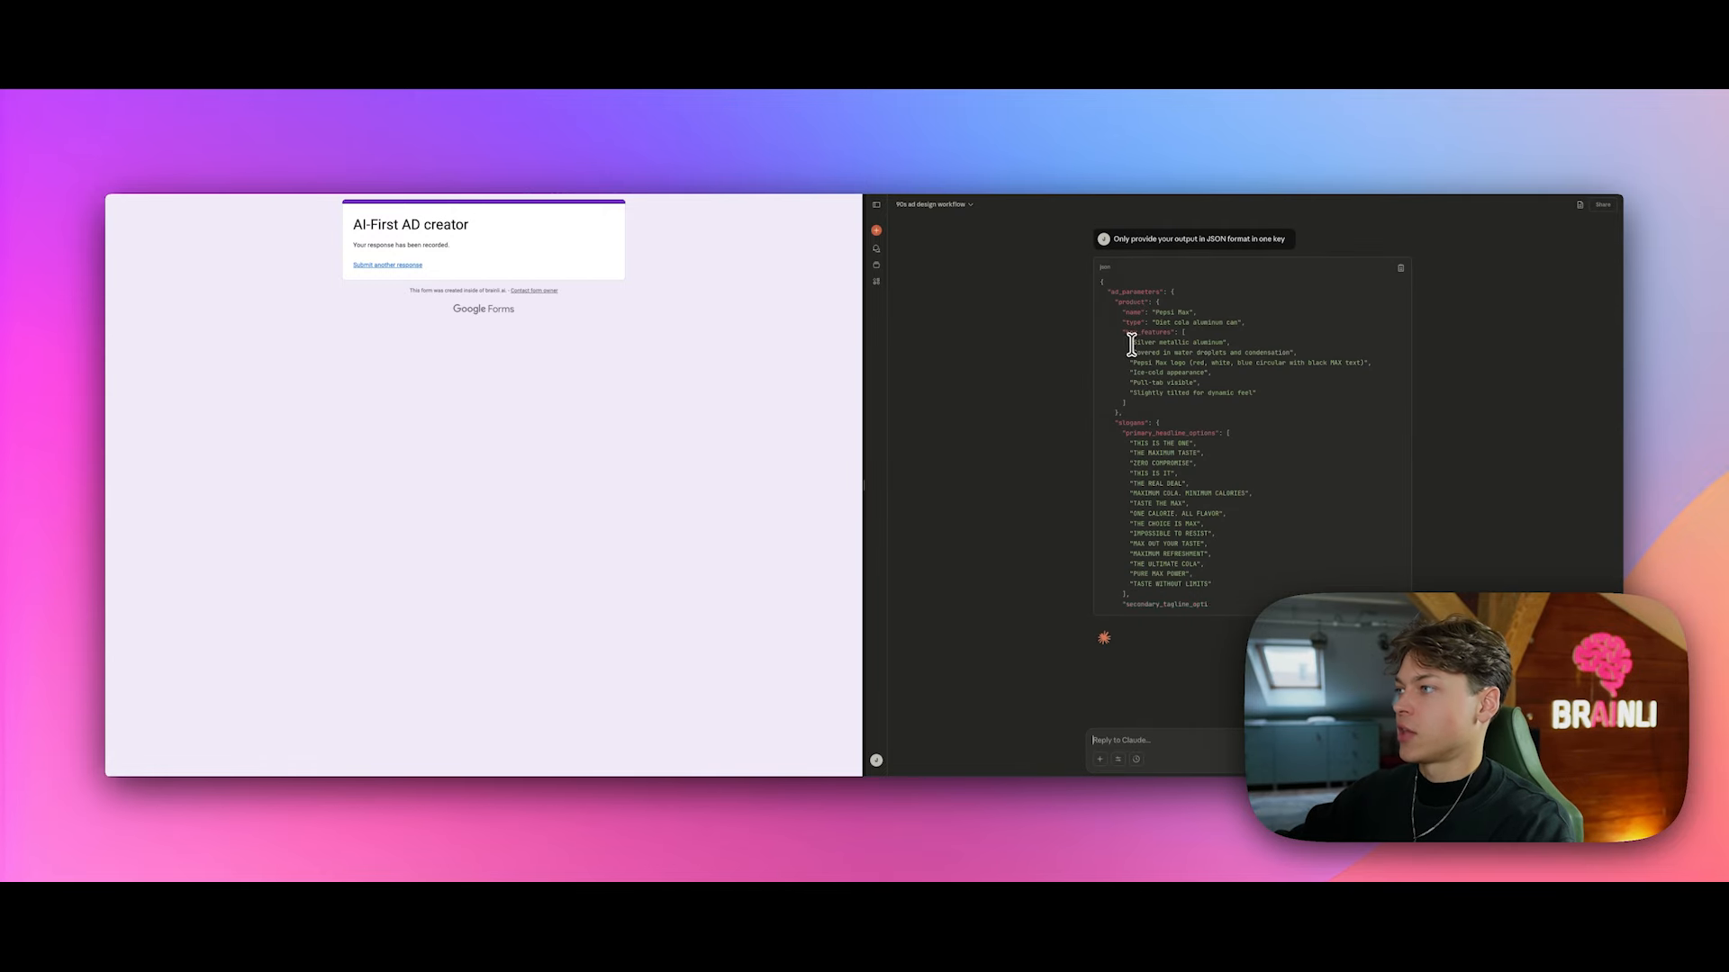
pyautogui.scroll(4, 1132, 351)
pyautogui.scroll(-5, 1135, 450)
pyautogui.moveTo(1114, 270); pyautogui.dragTo(1319, 584)
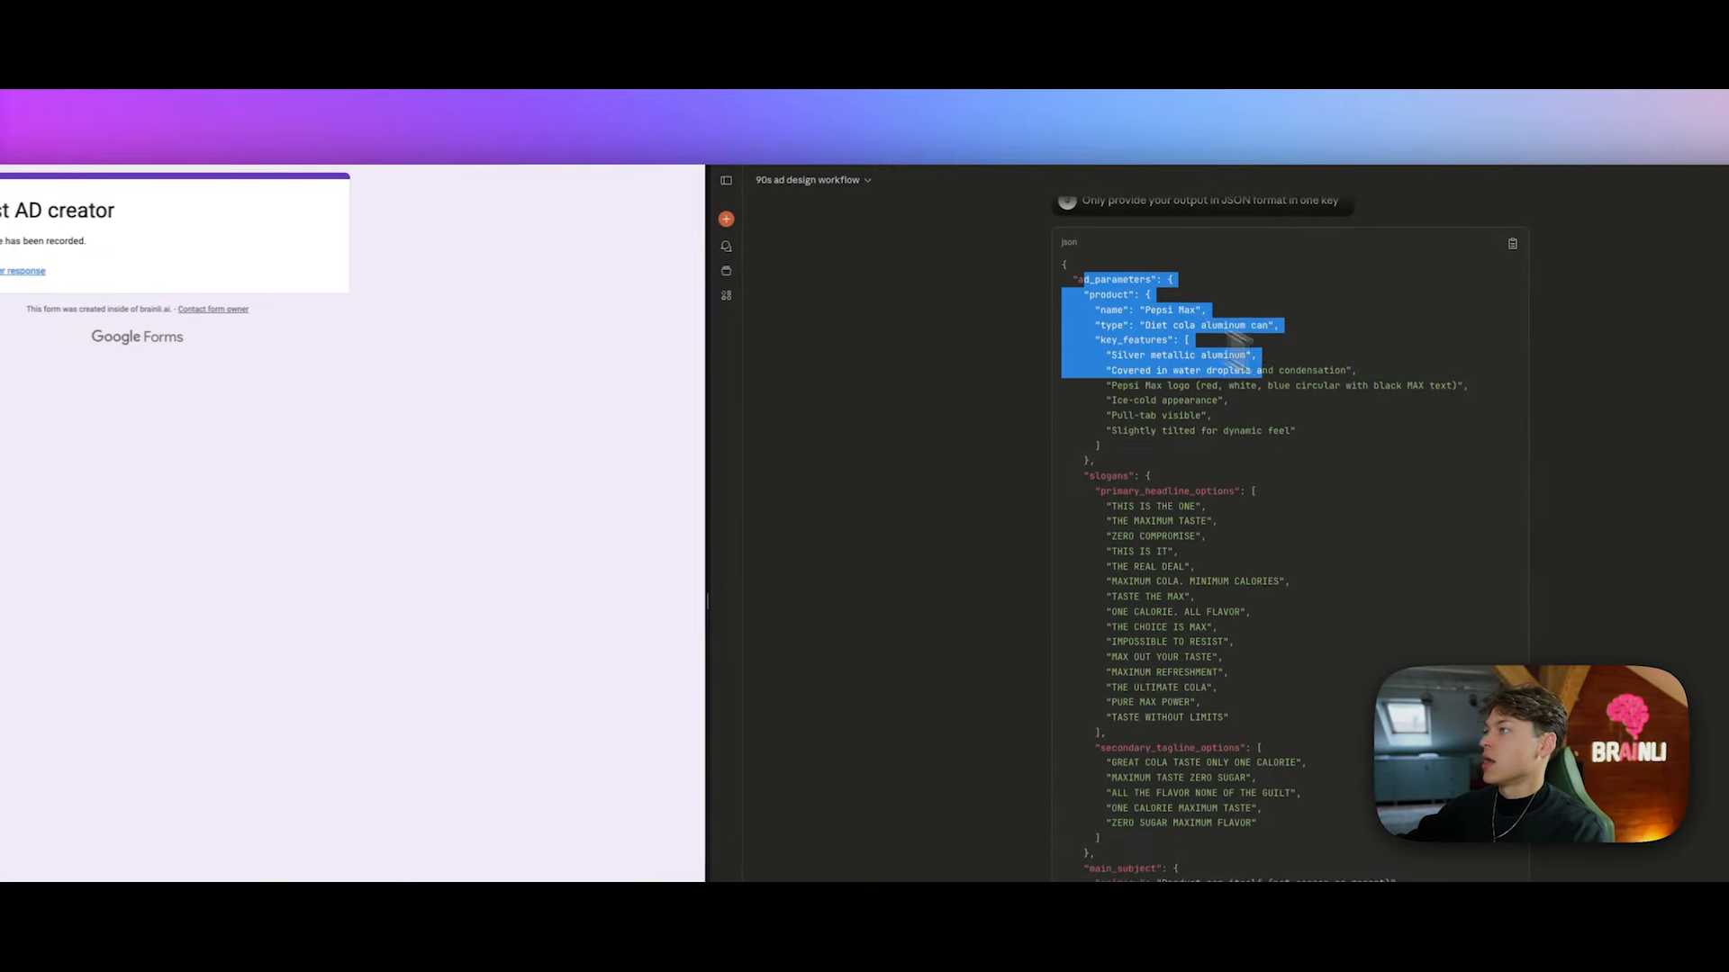
pyautogui.click(1319, 584)
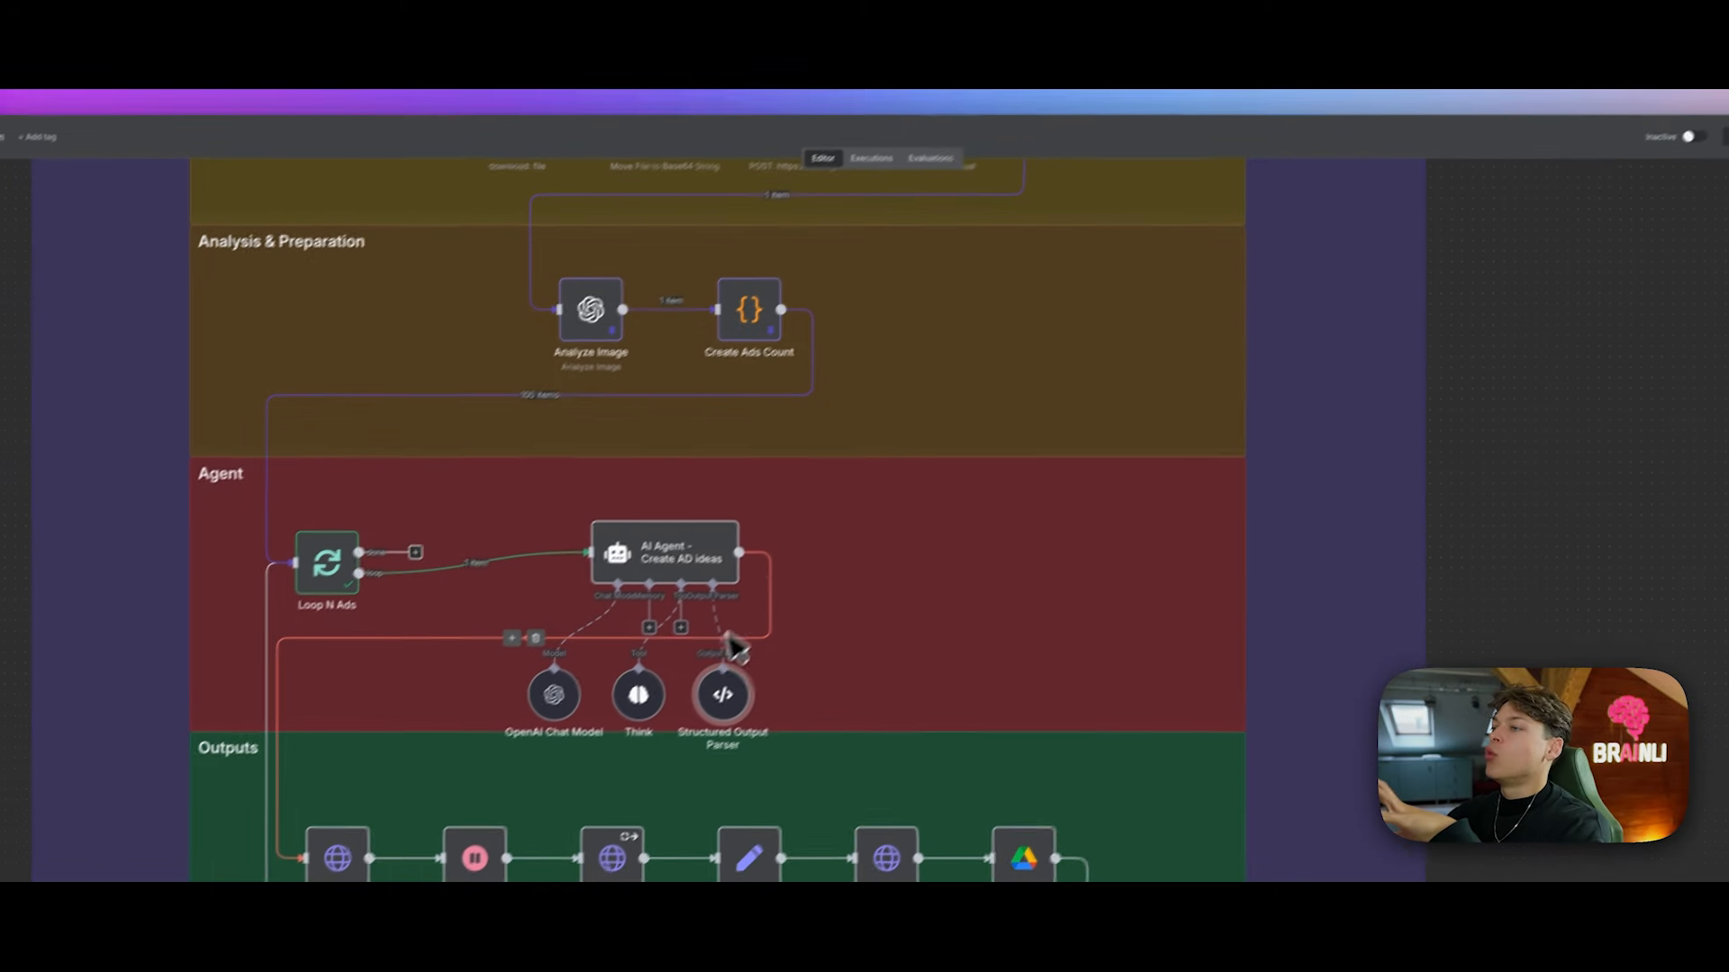
# Step: Inspect the Structured Output Parser's example prompt schema, then close it and scroll the canvas
pyautogui.rightClick(758, 650)
pyautogui.click(792, 667)
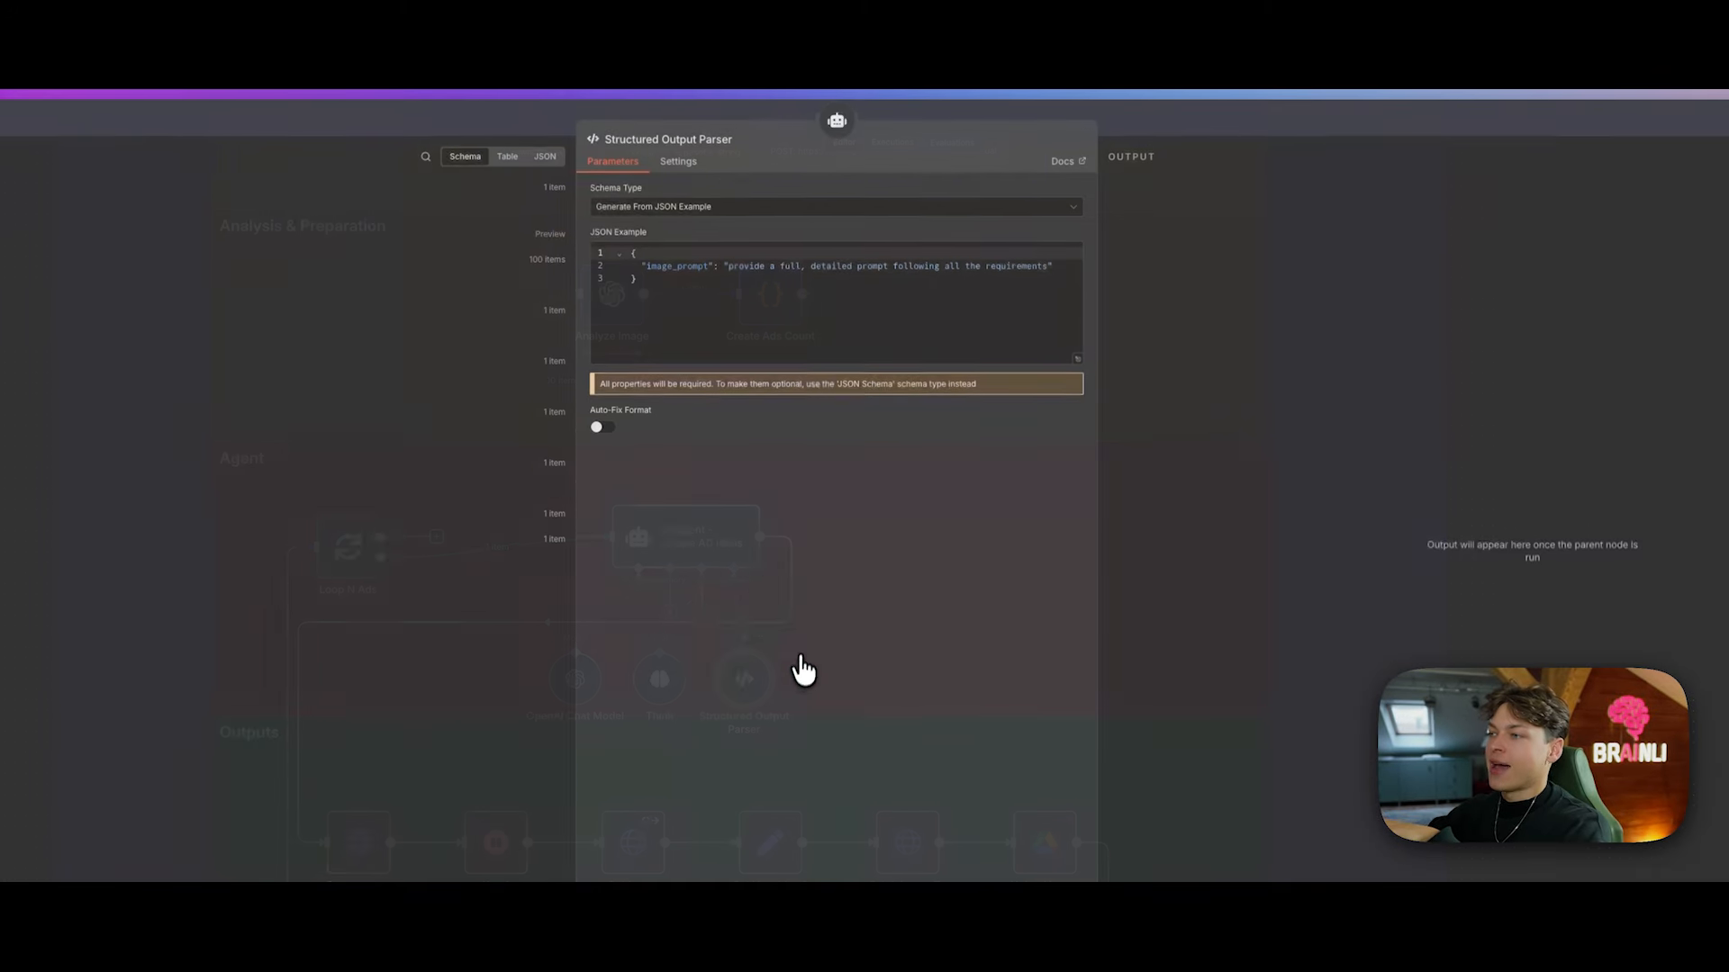
pyautogui.moveTo(729, 273); pyautogui.dragTo(1035, 267)
pyautogui.click(1173, 121)
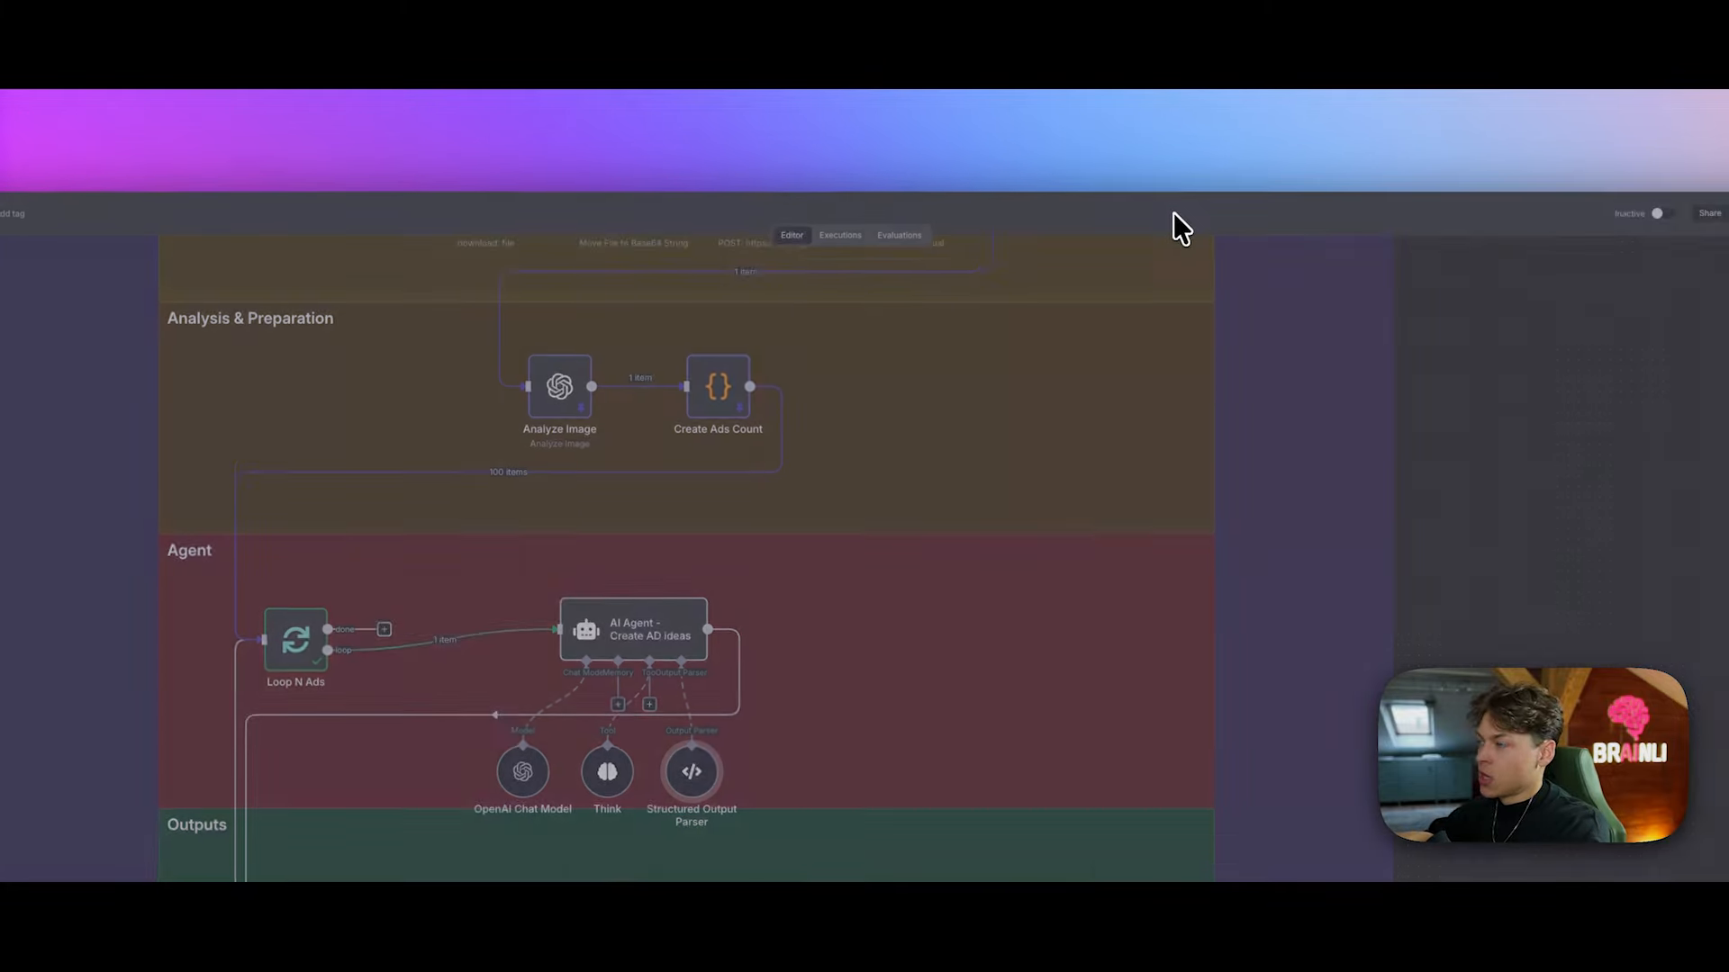
pyautogui.scroll(-2, 812, 587)
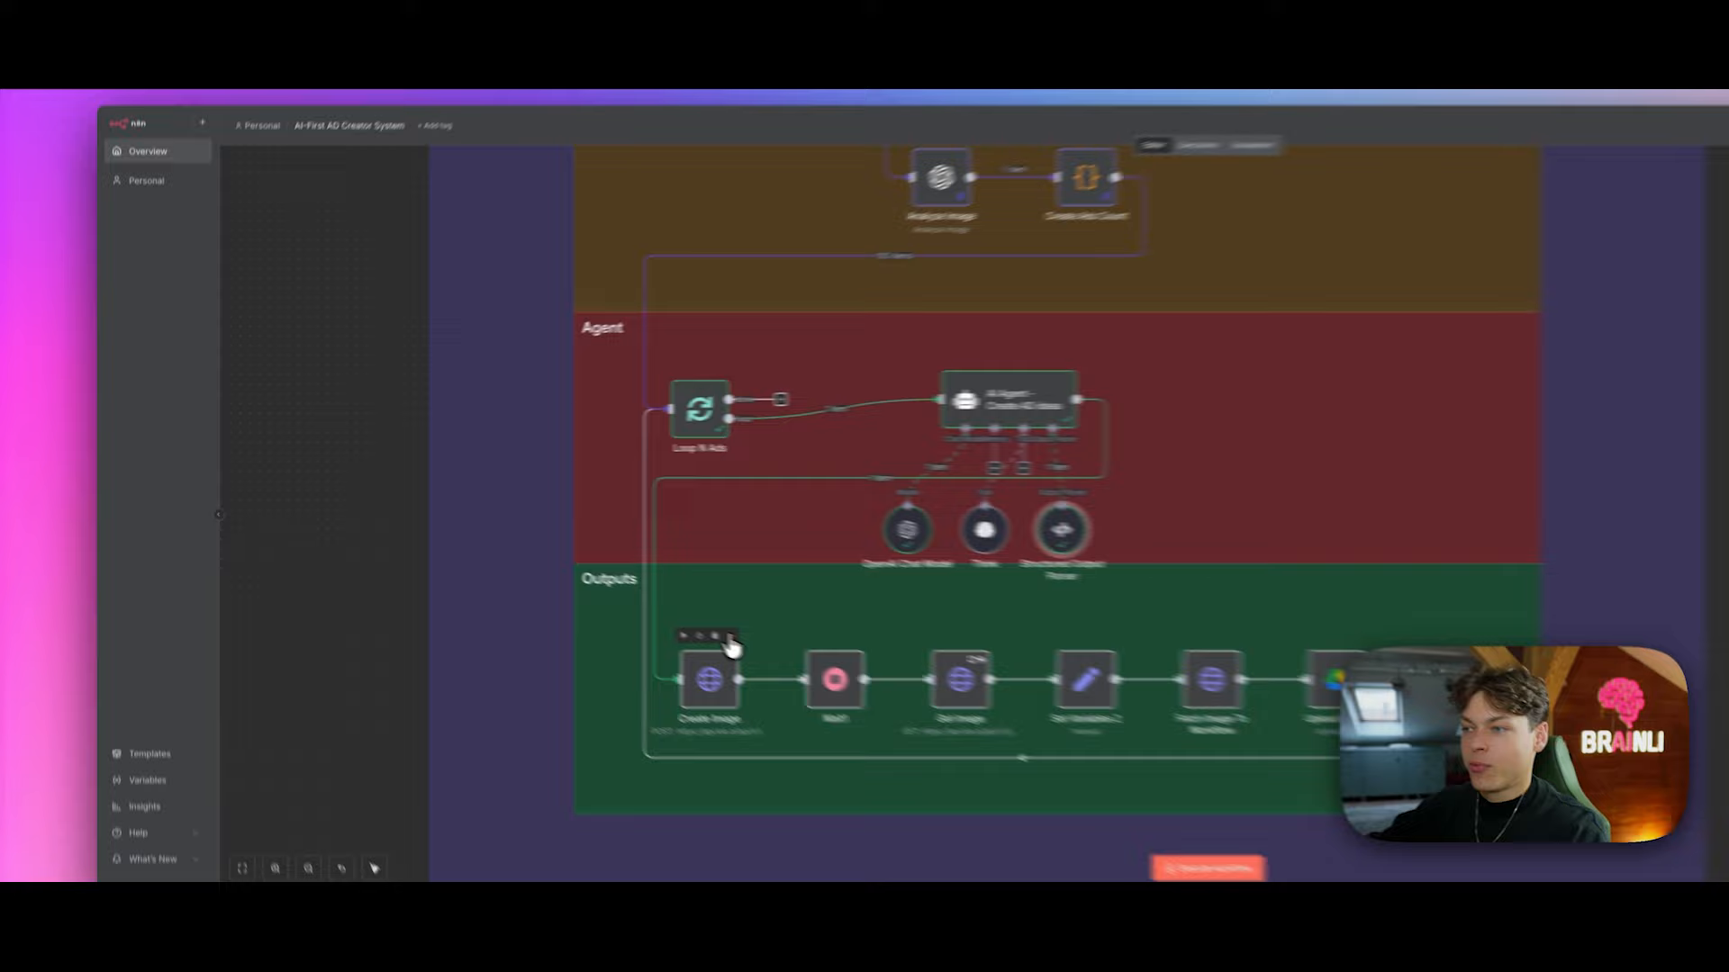
# Step: Open the Create Image node, view the agent's output as raw JSON, then close it
pyautogui.rightClick(572, 590)
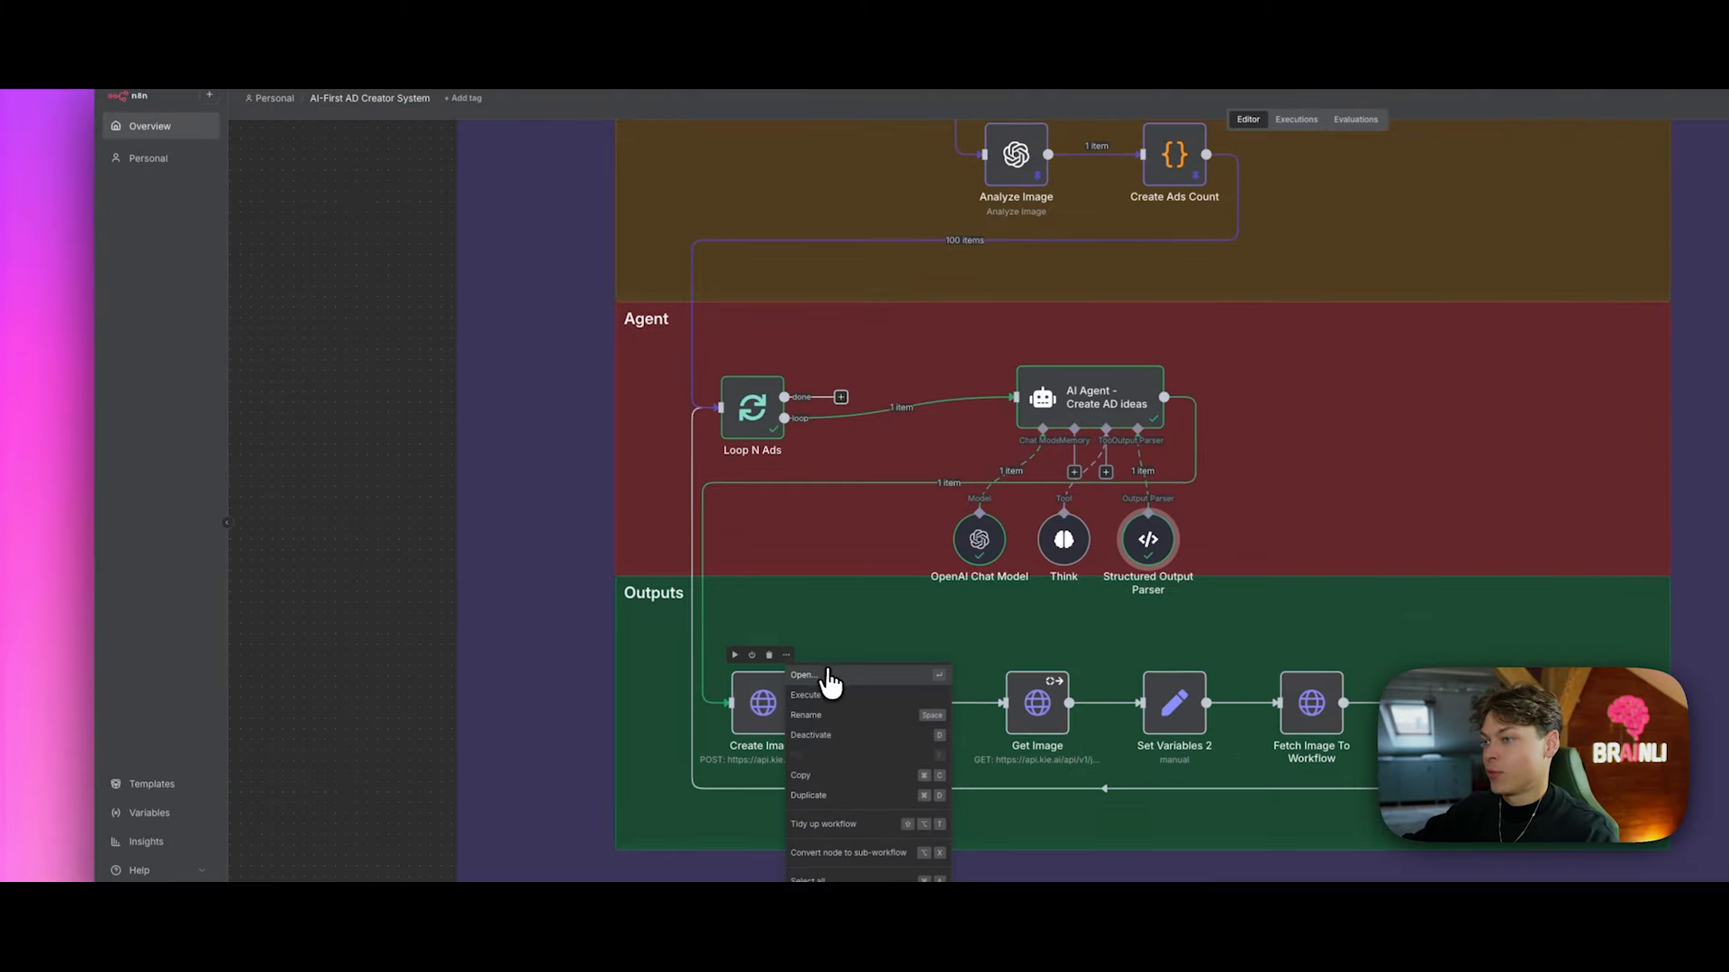
pyautogui.click(601, 601)
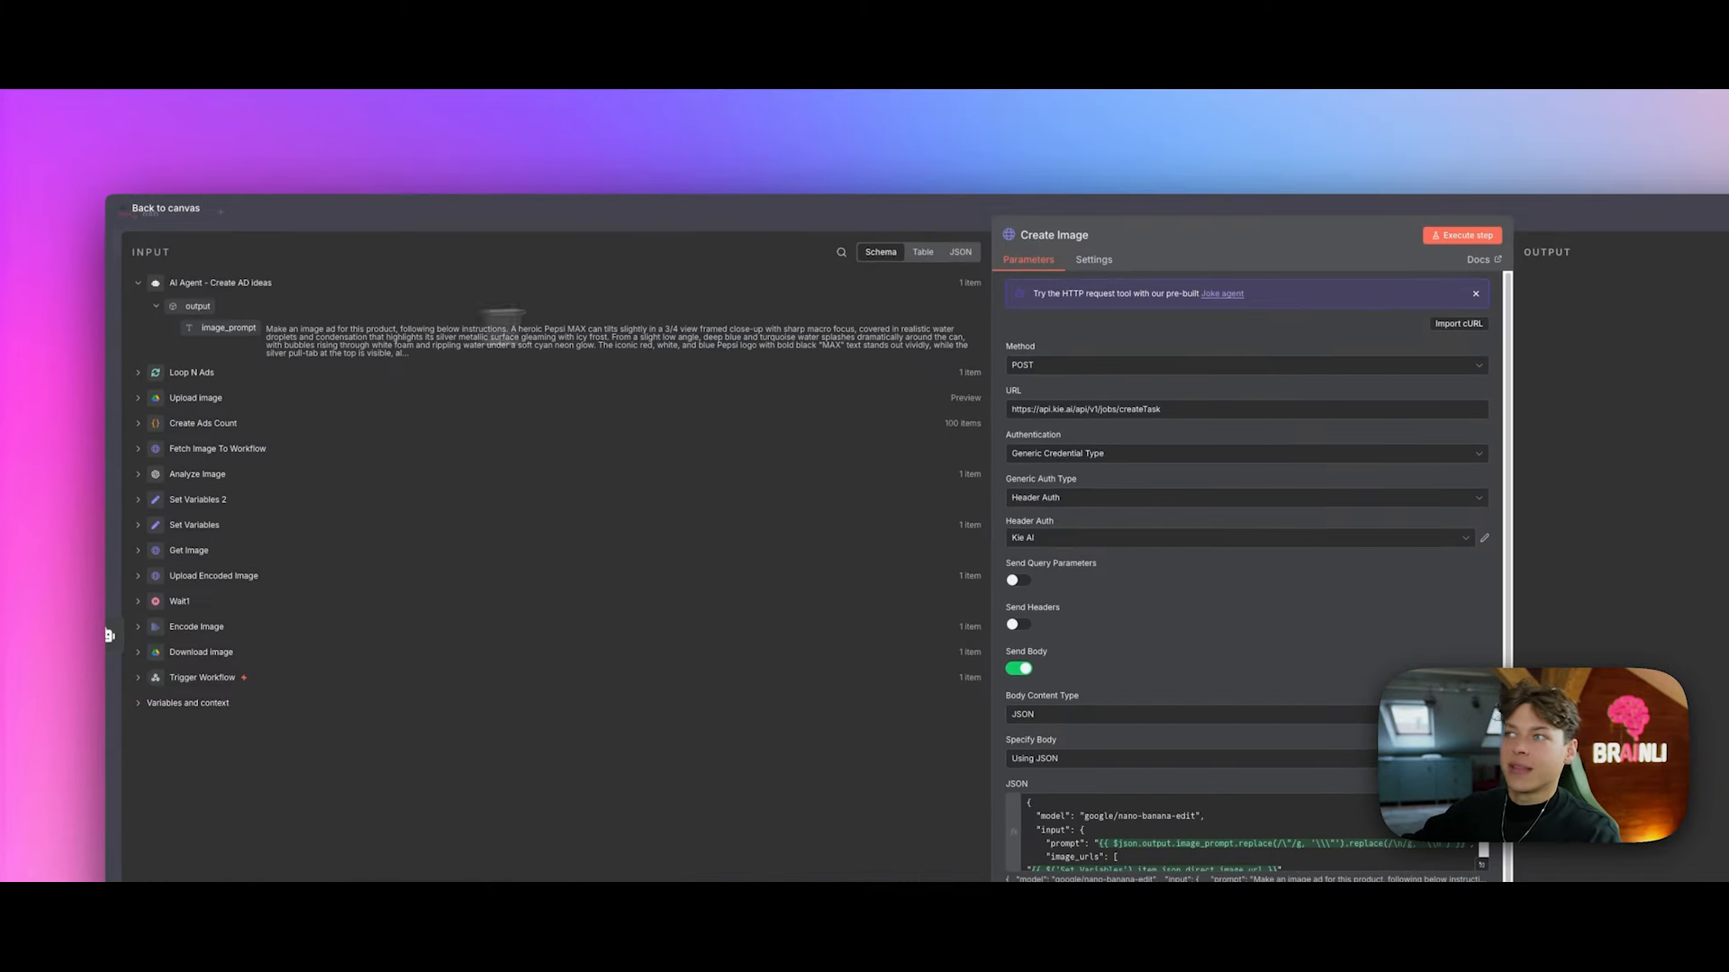
pyautogui.click(958, 253)
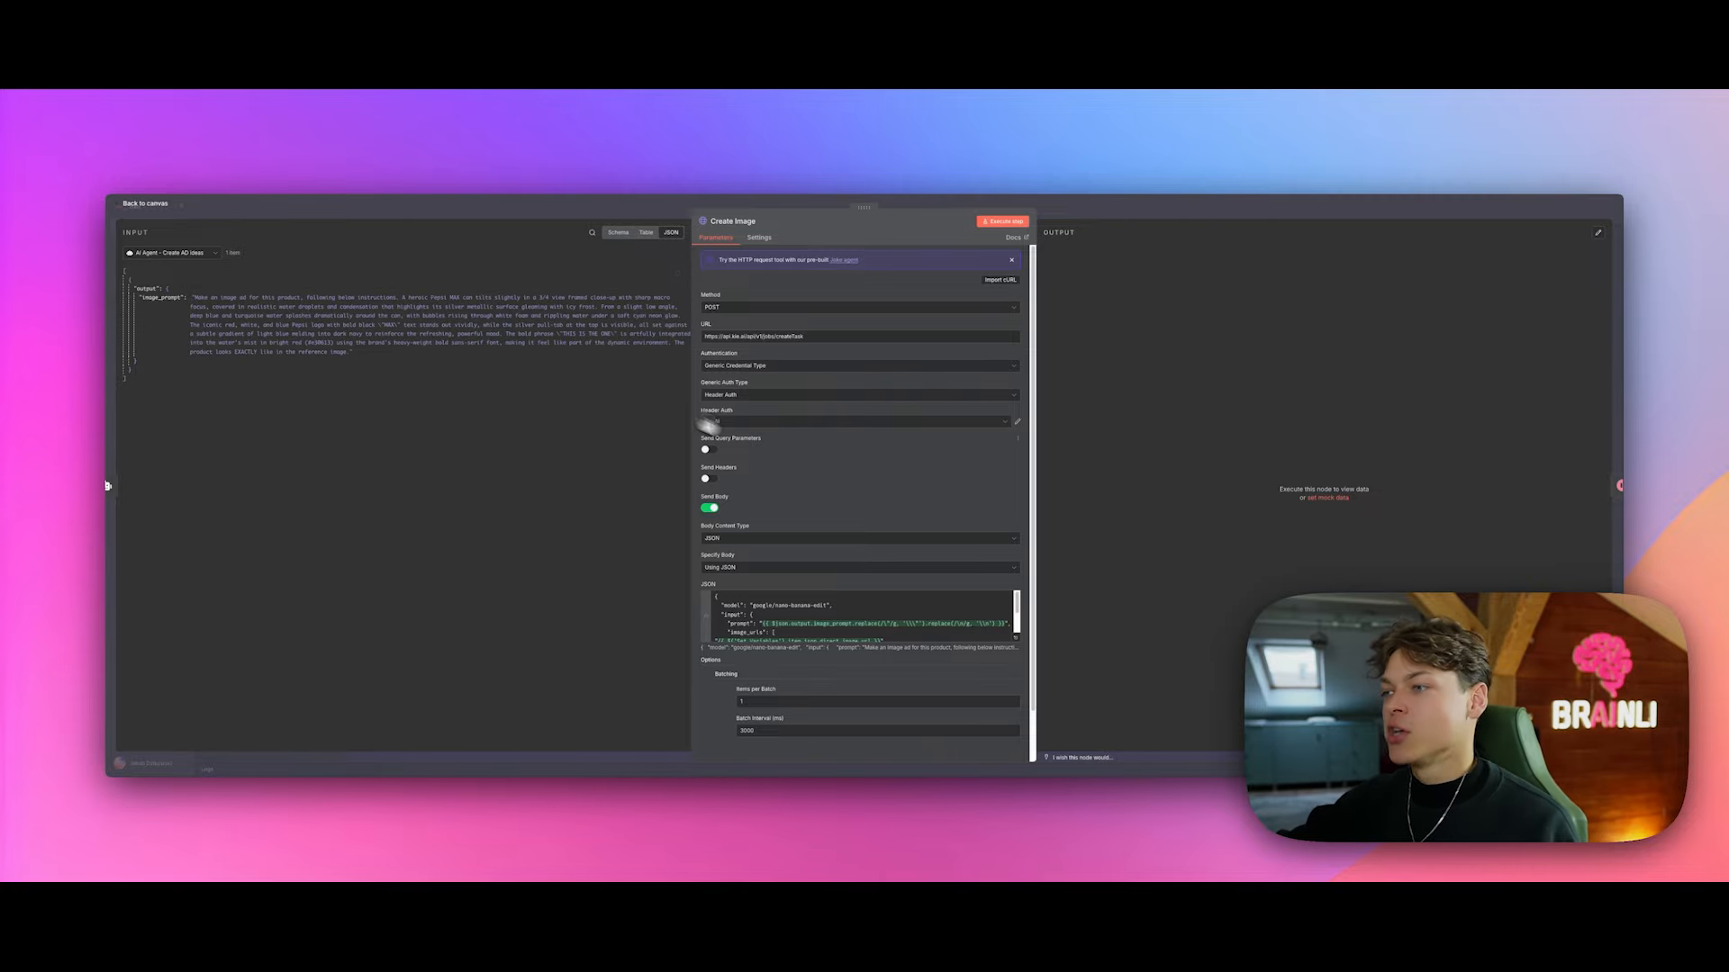
pyautogui.scroll(-1, 862, 576)
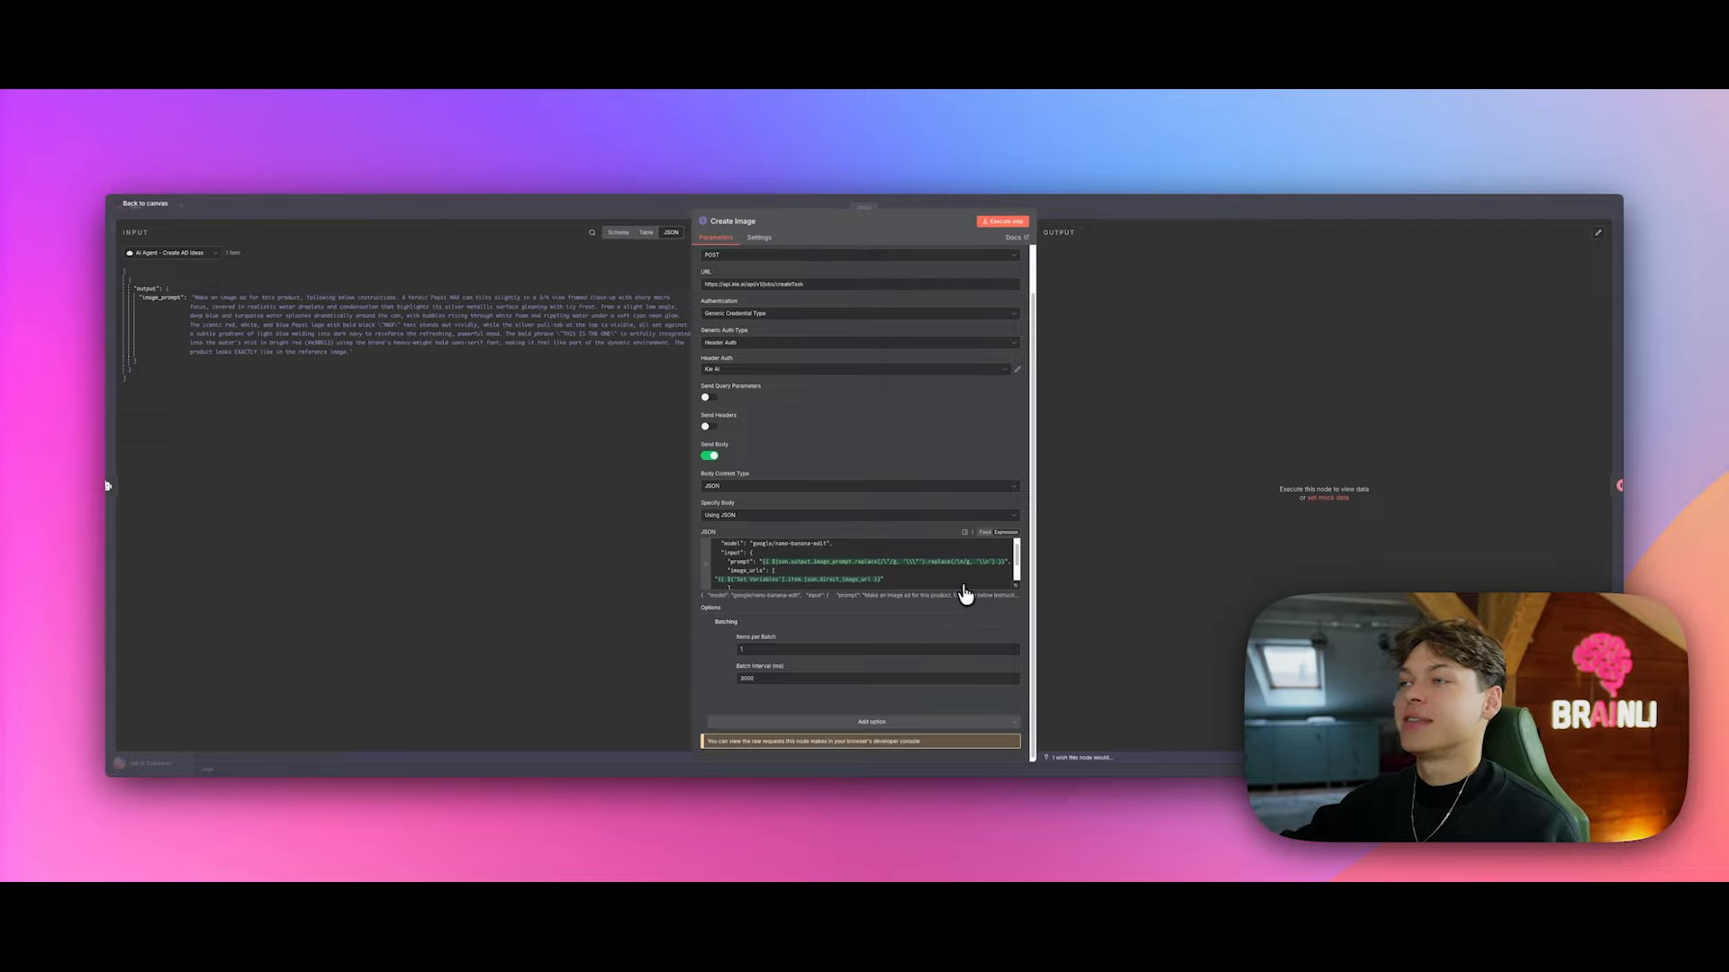
pyautogui.scroll(1, 864, 396)
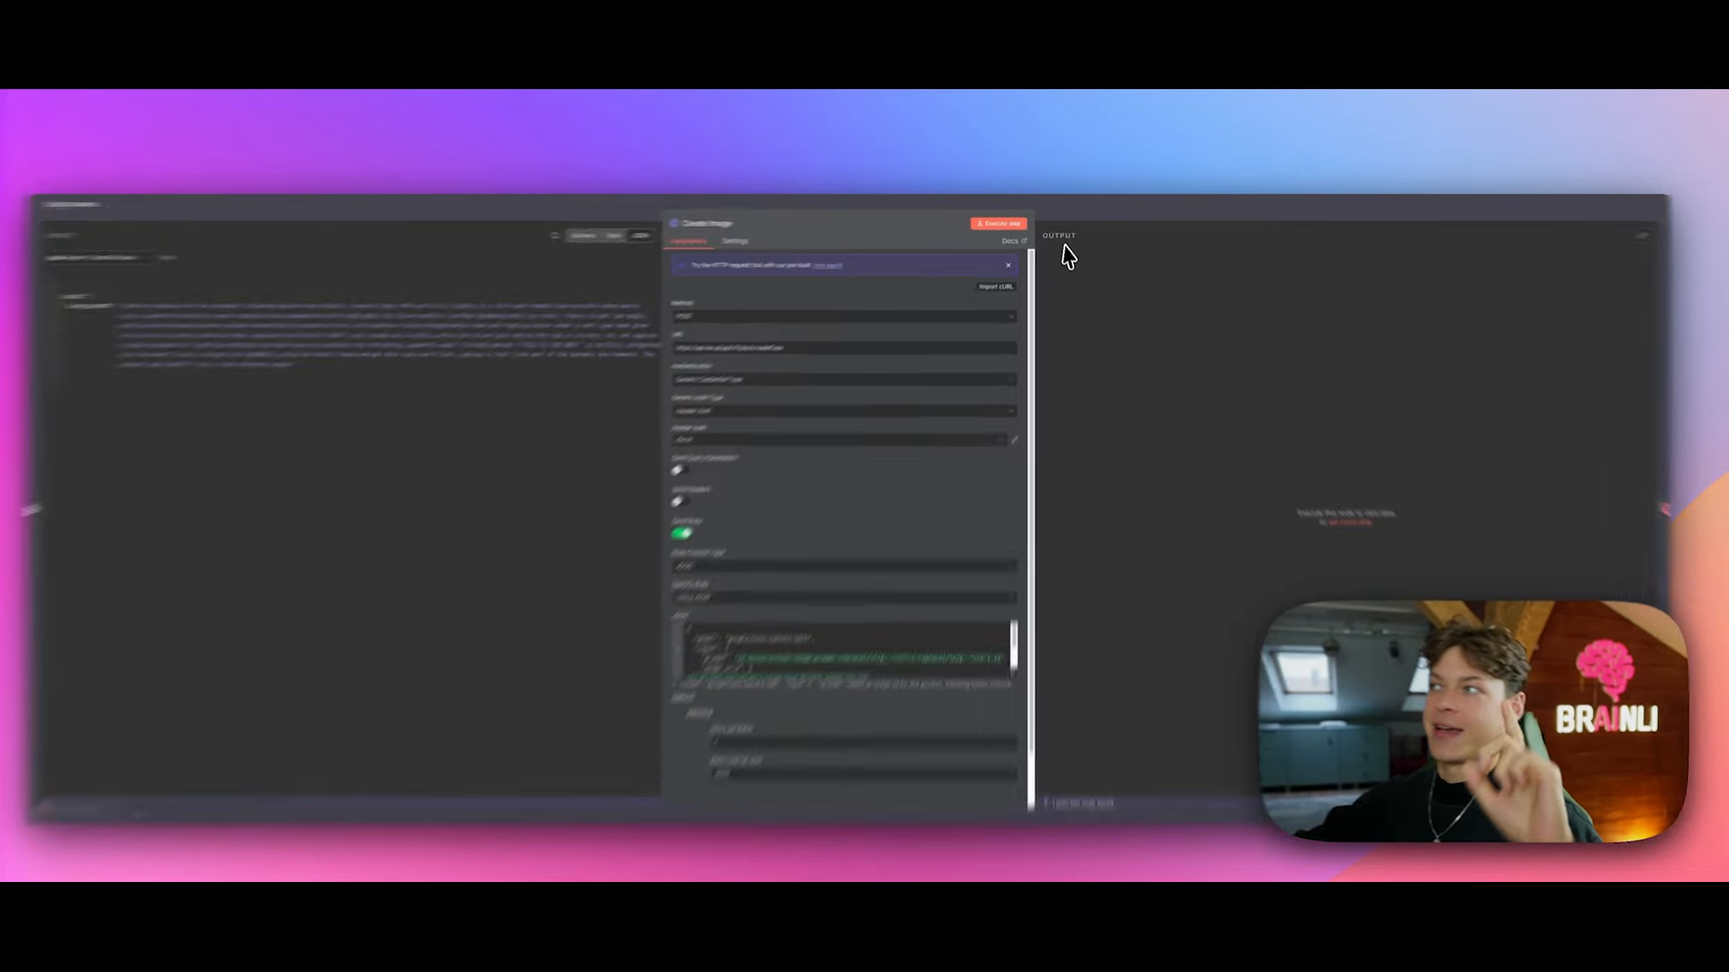
pyautogui.click(1064, 208)
pyautogui.scroll(1, 612, 424)
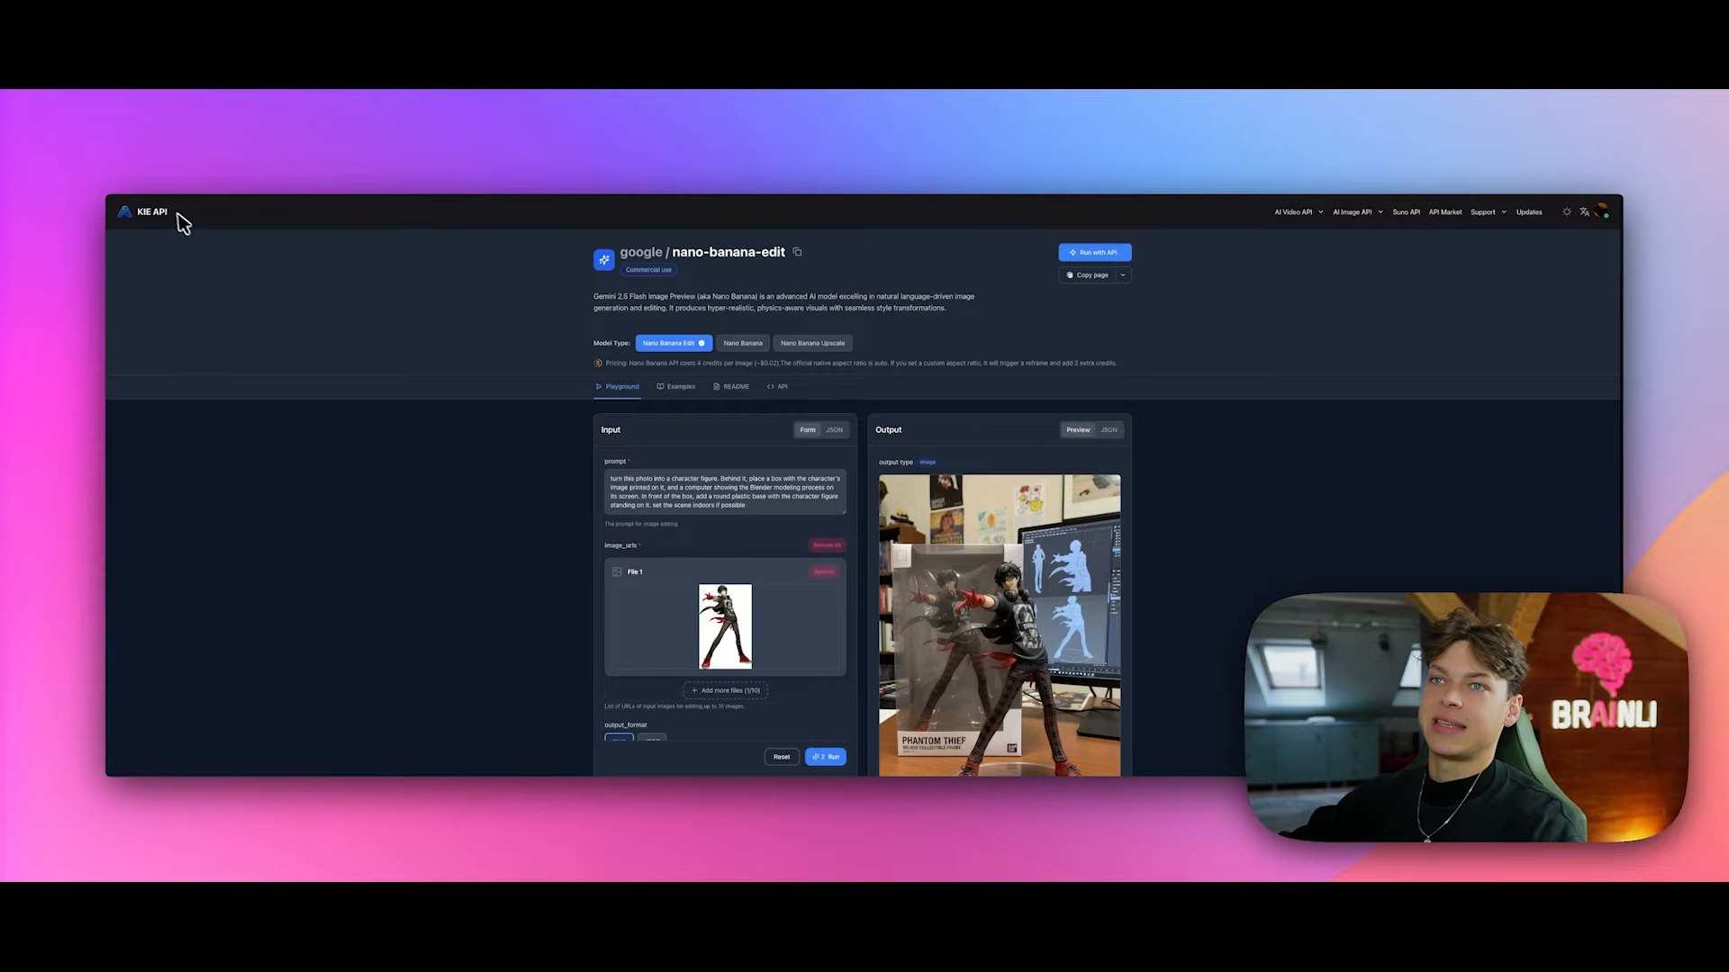
# Step: Scroll through the KIE API nano-banana-edit Playground page and its AI Image API menu
pyautogui.scroll(-5, 436, 360)
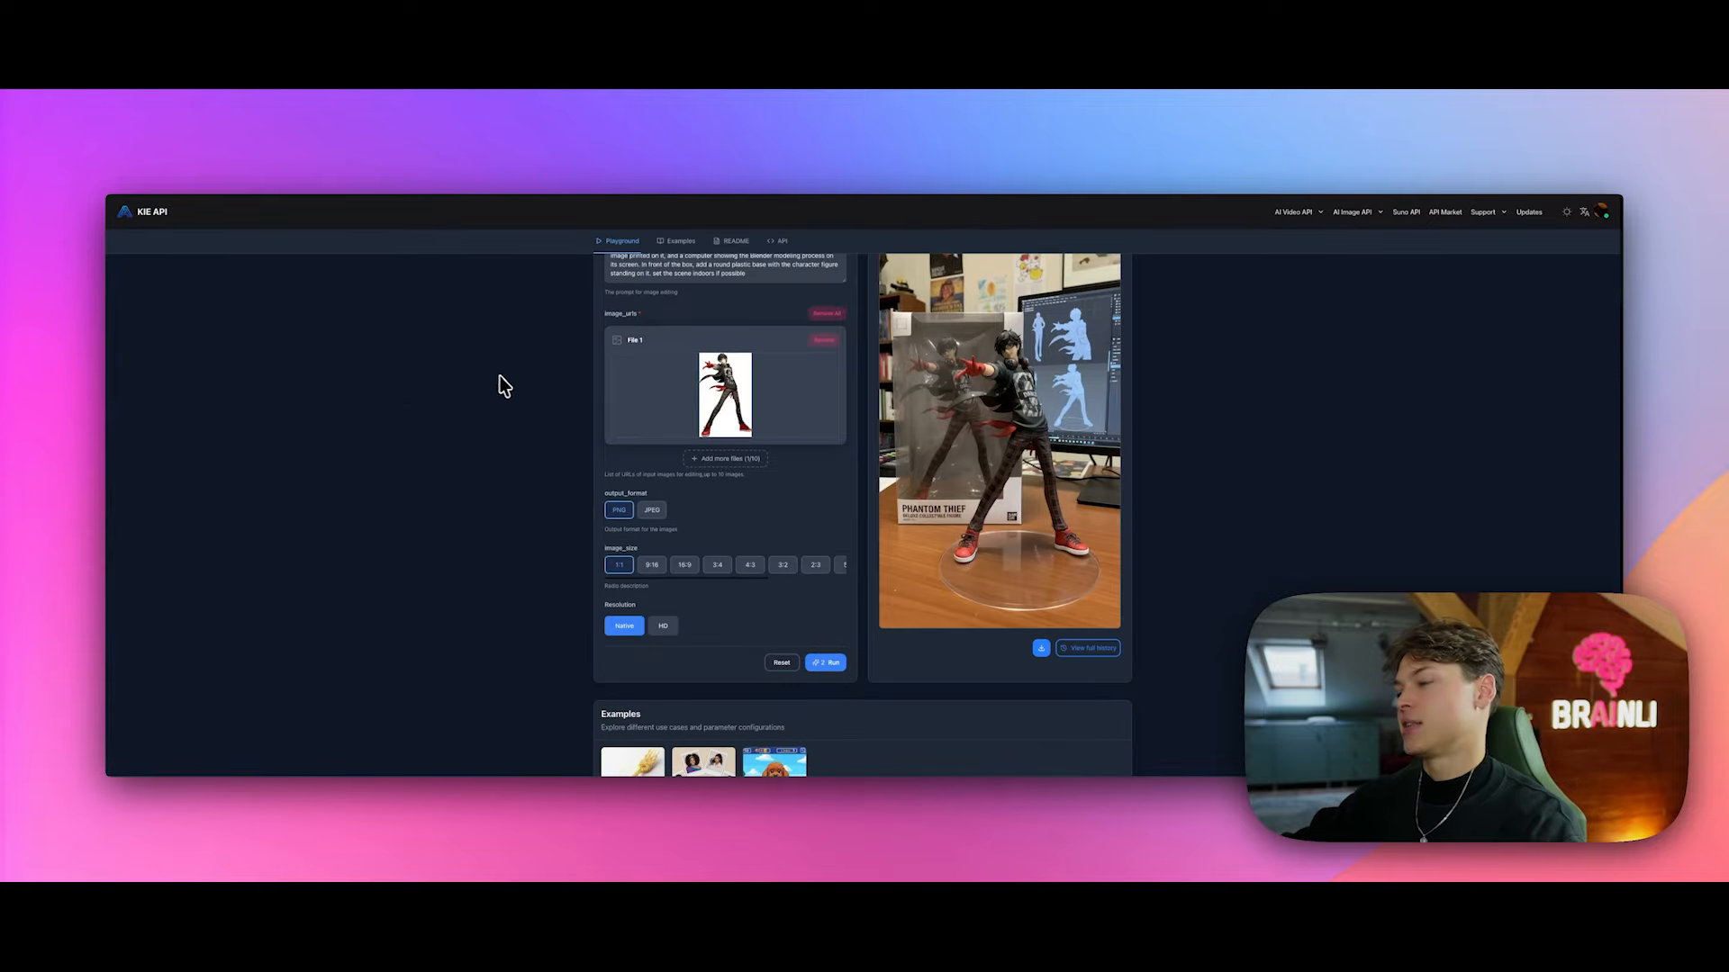
pyautogui.scroll(3, 513, 385)
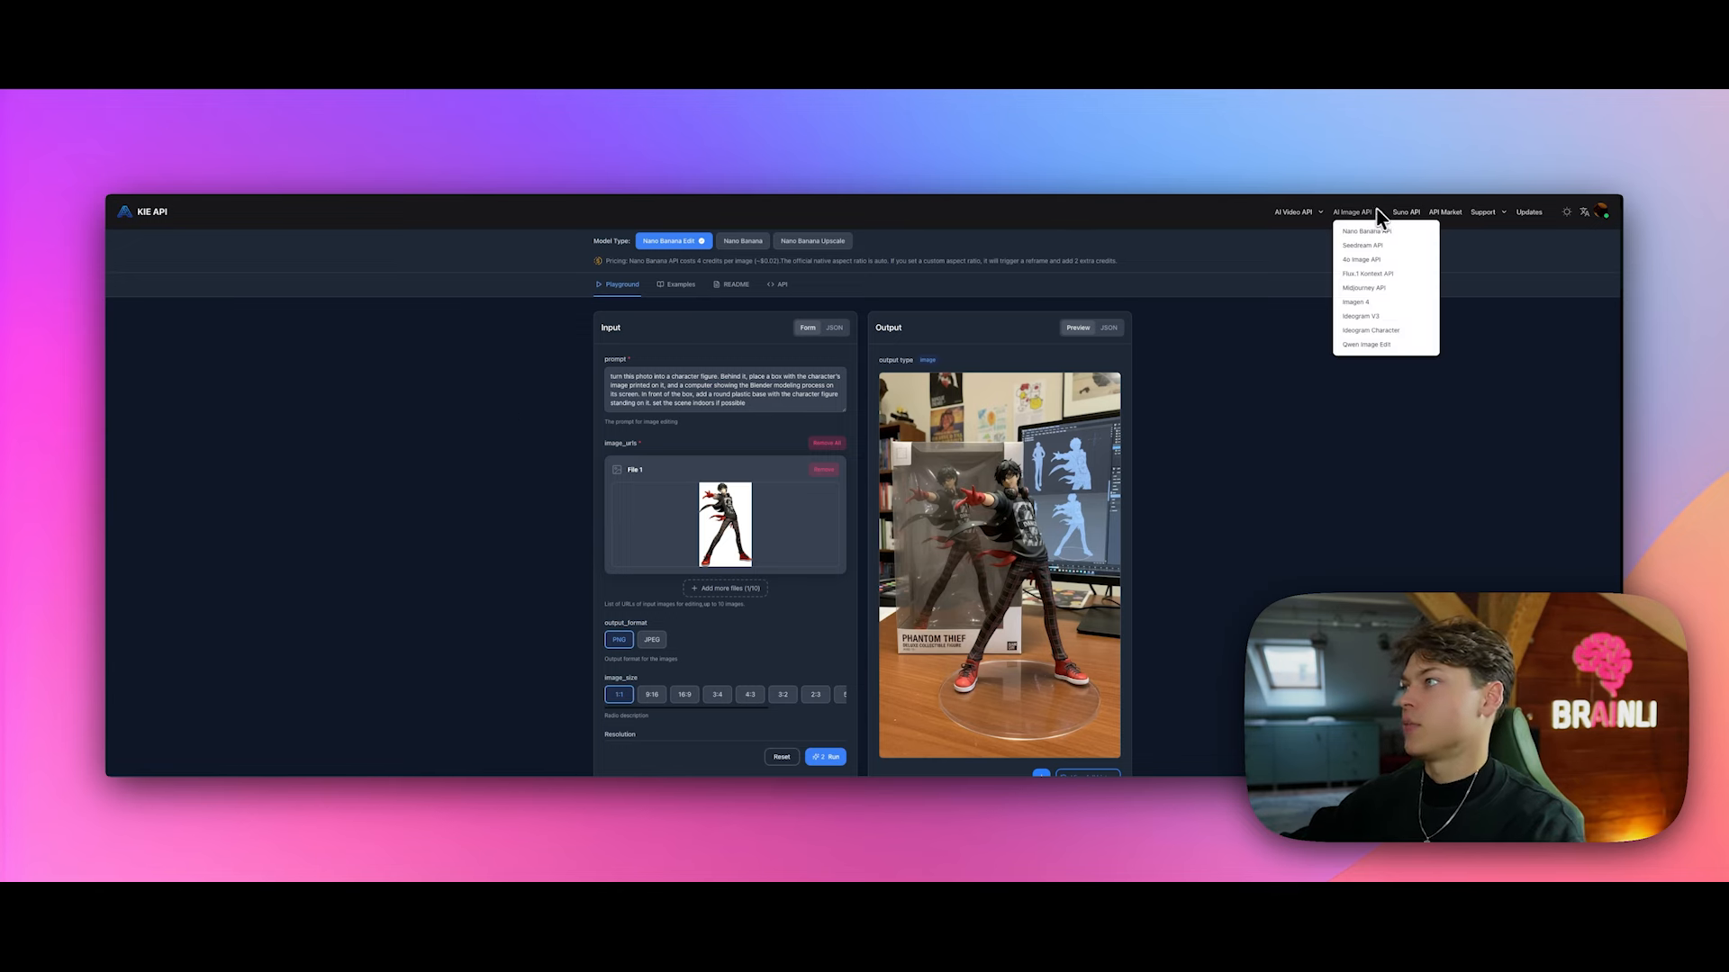
pyautogui.moveTo(1310, 210)
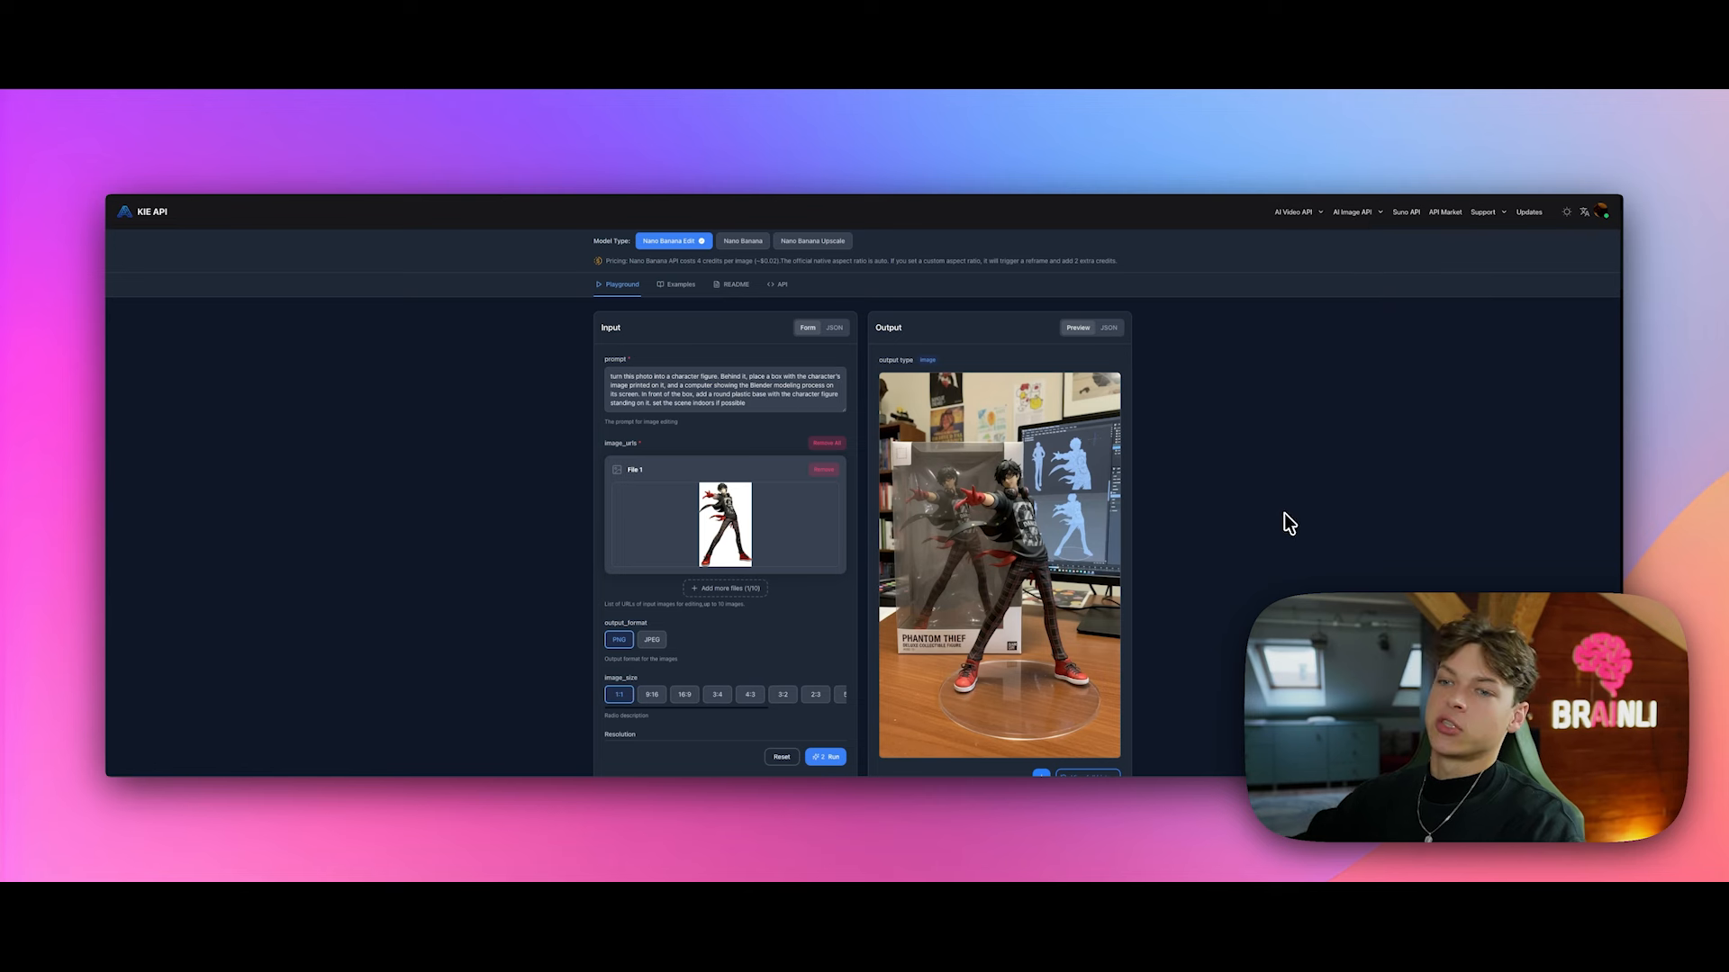
pyautogui.scroll(2, 1282, 405)
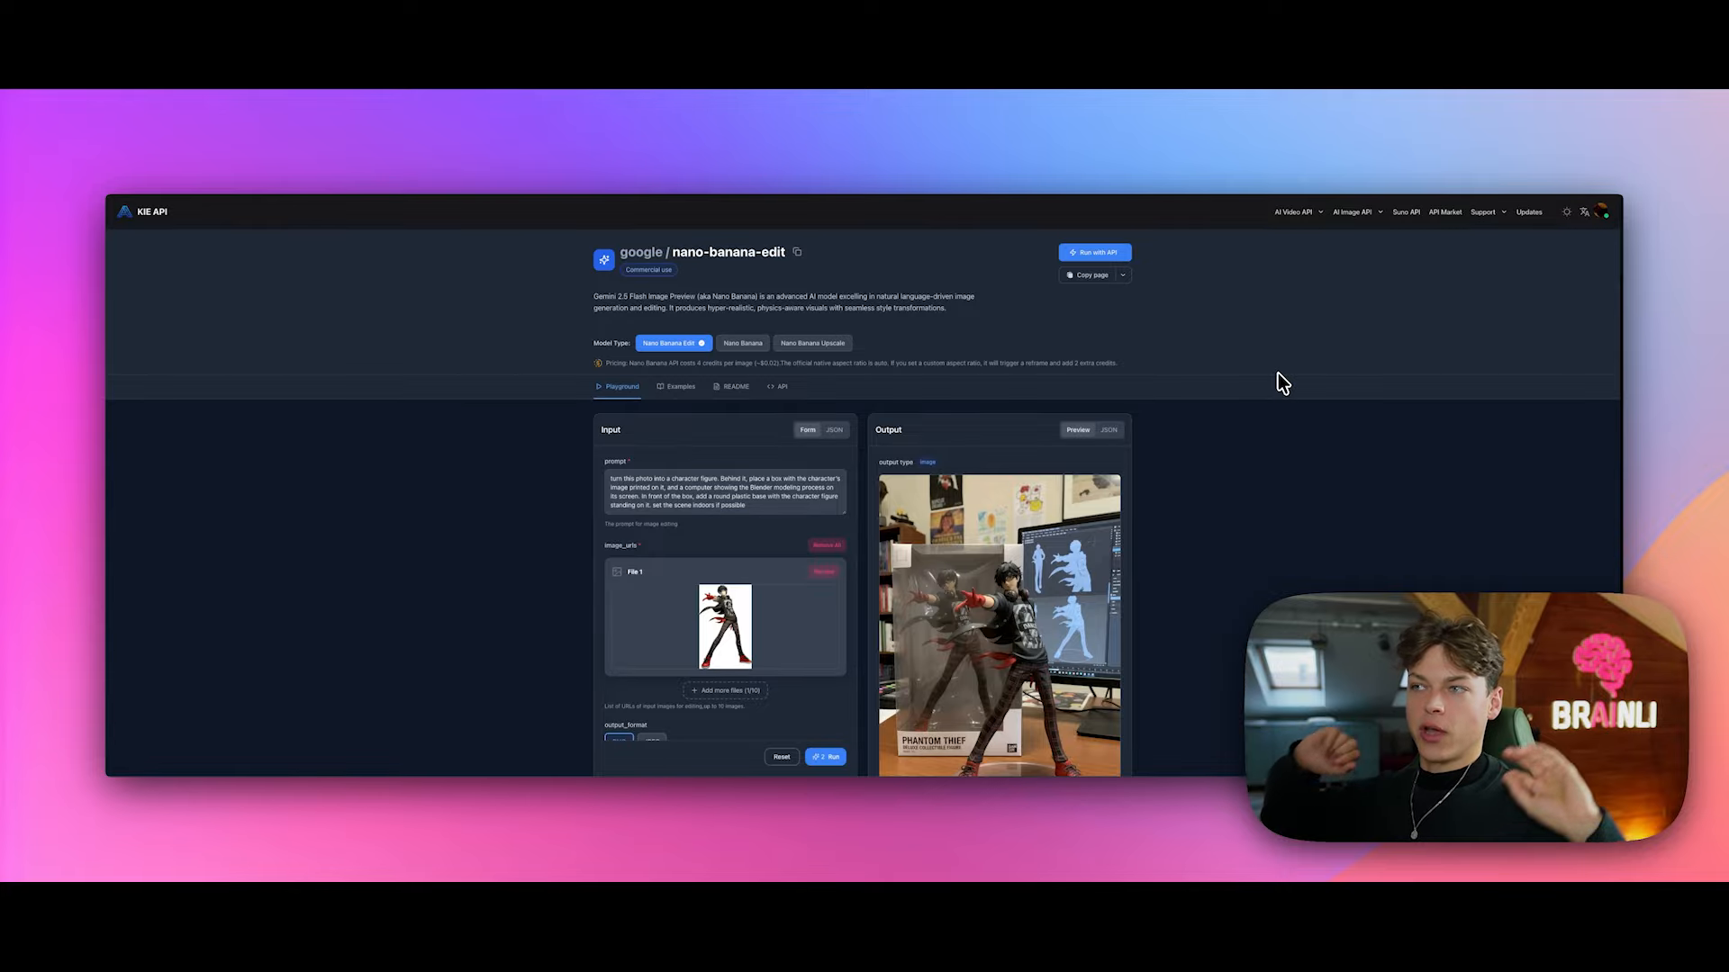
pyautogui.scroll(-10, 760, 444)
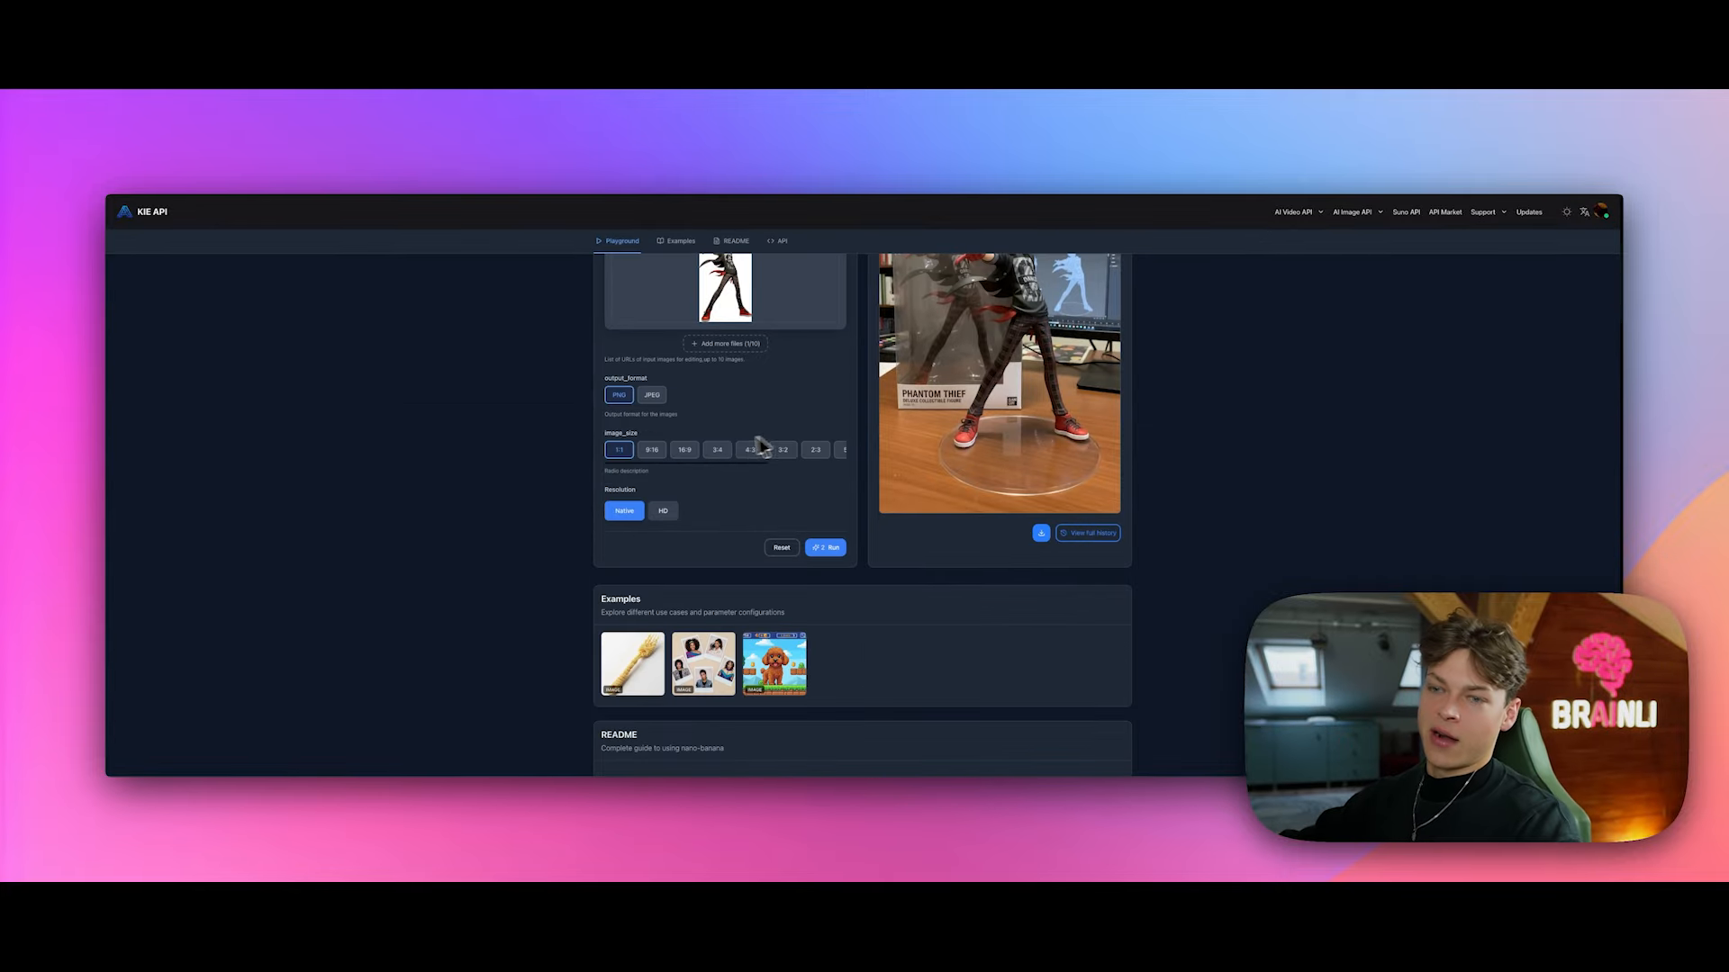
pyautogui.scroll(10, 671, 433)
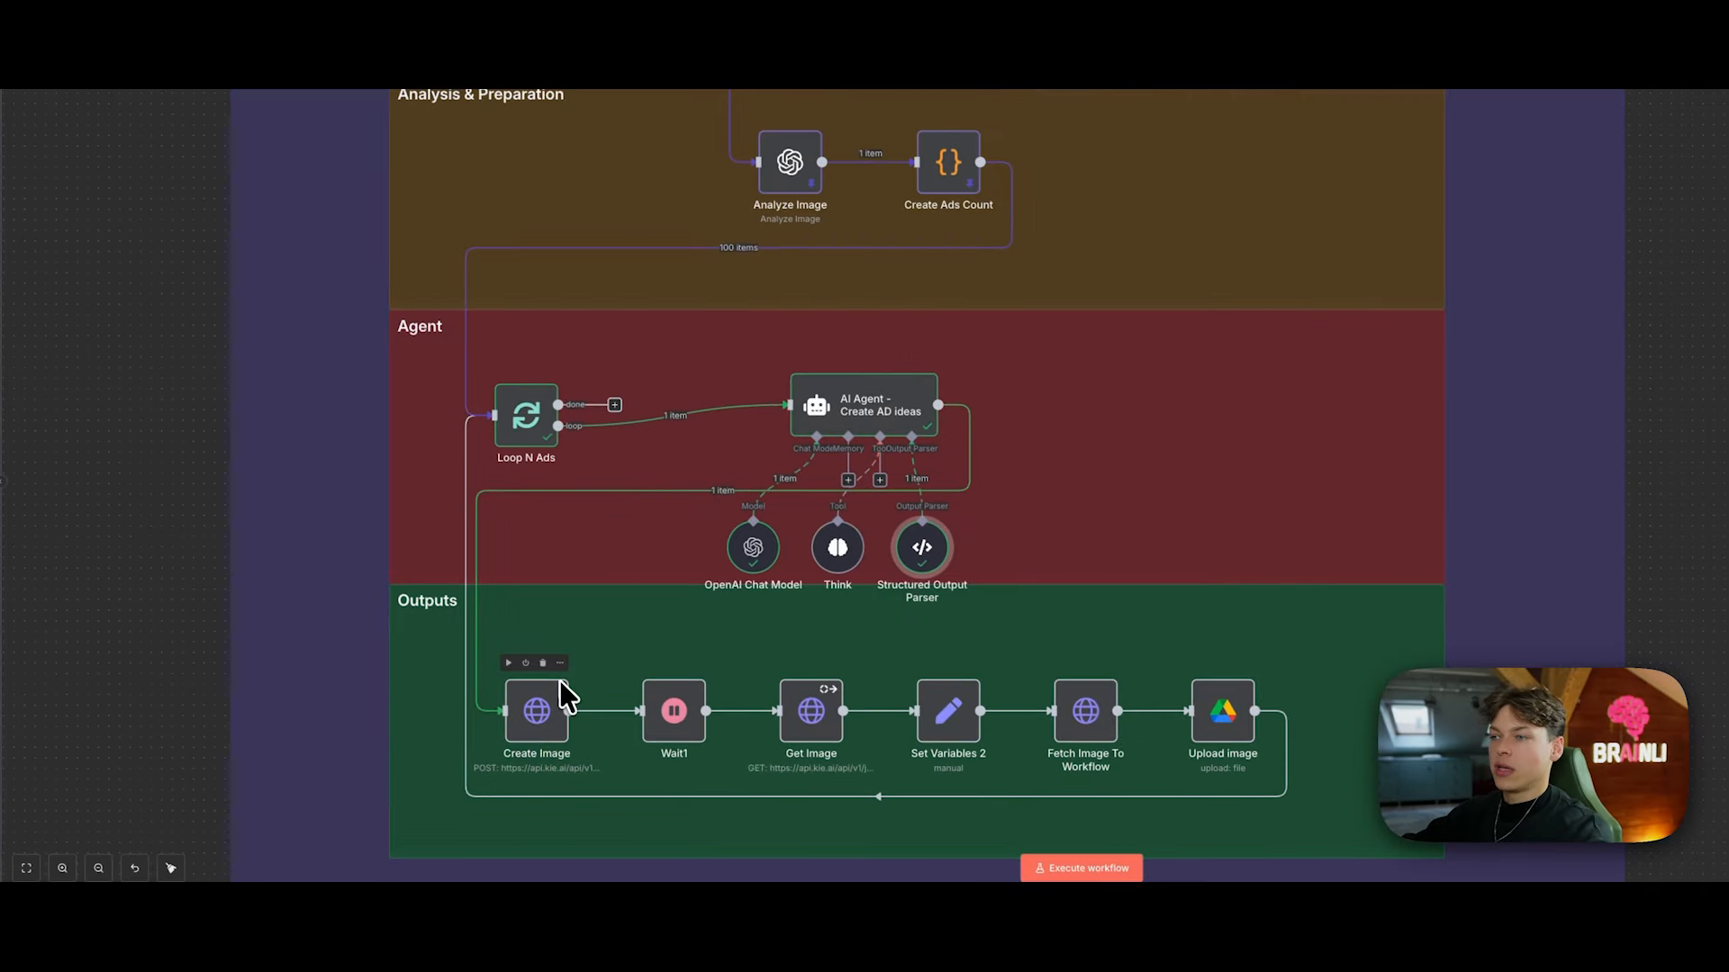
# Step: Open the Create Image node settings, then highlight the example prompt in the KIE playground
pyautogui.click(560, 663)
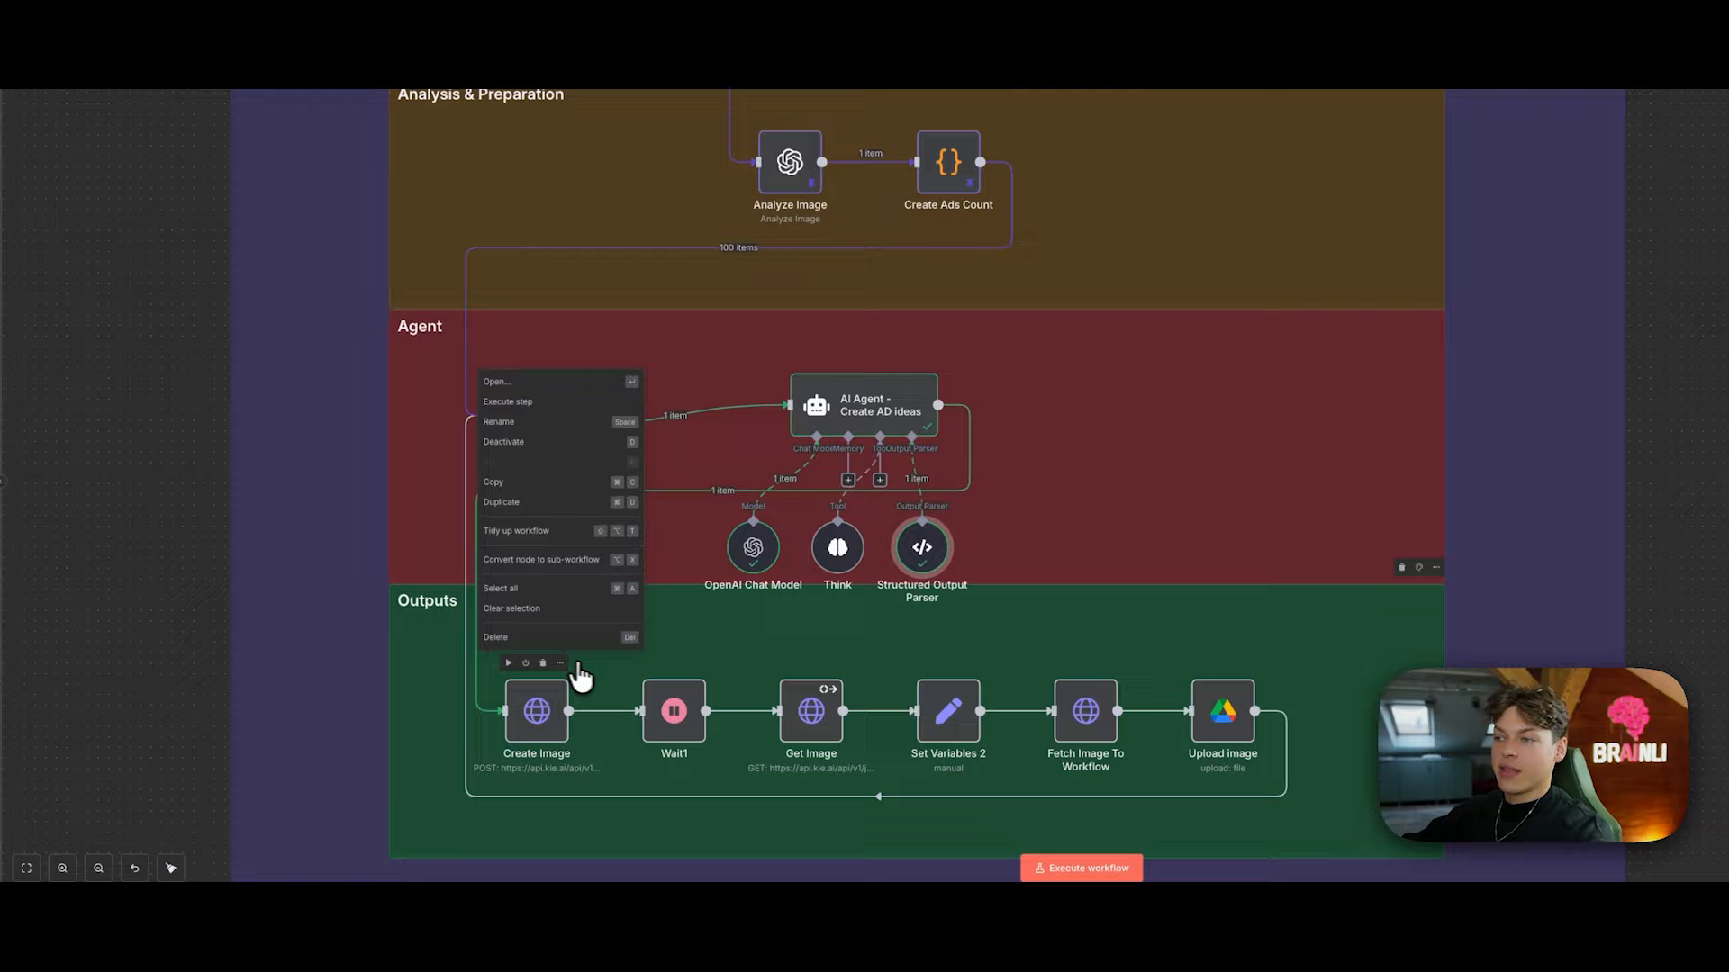
pyautogui.click(542, 382)
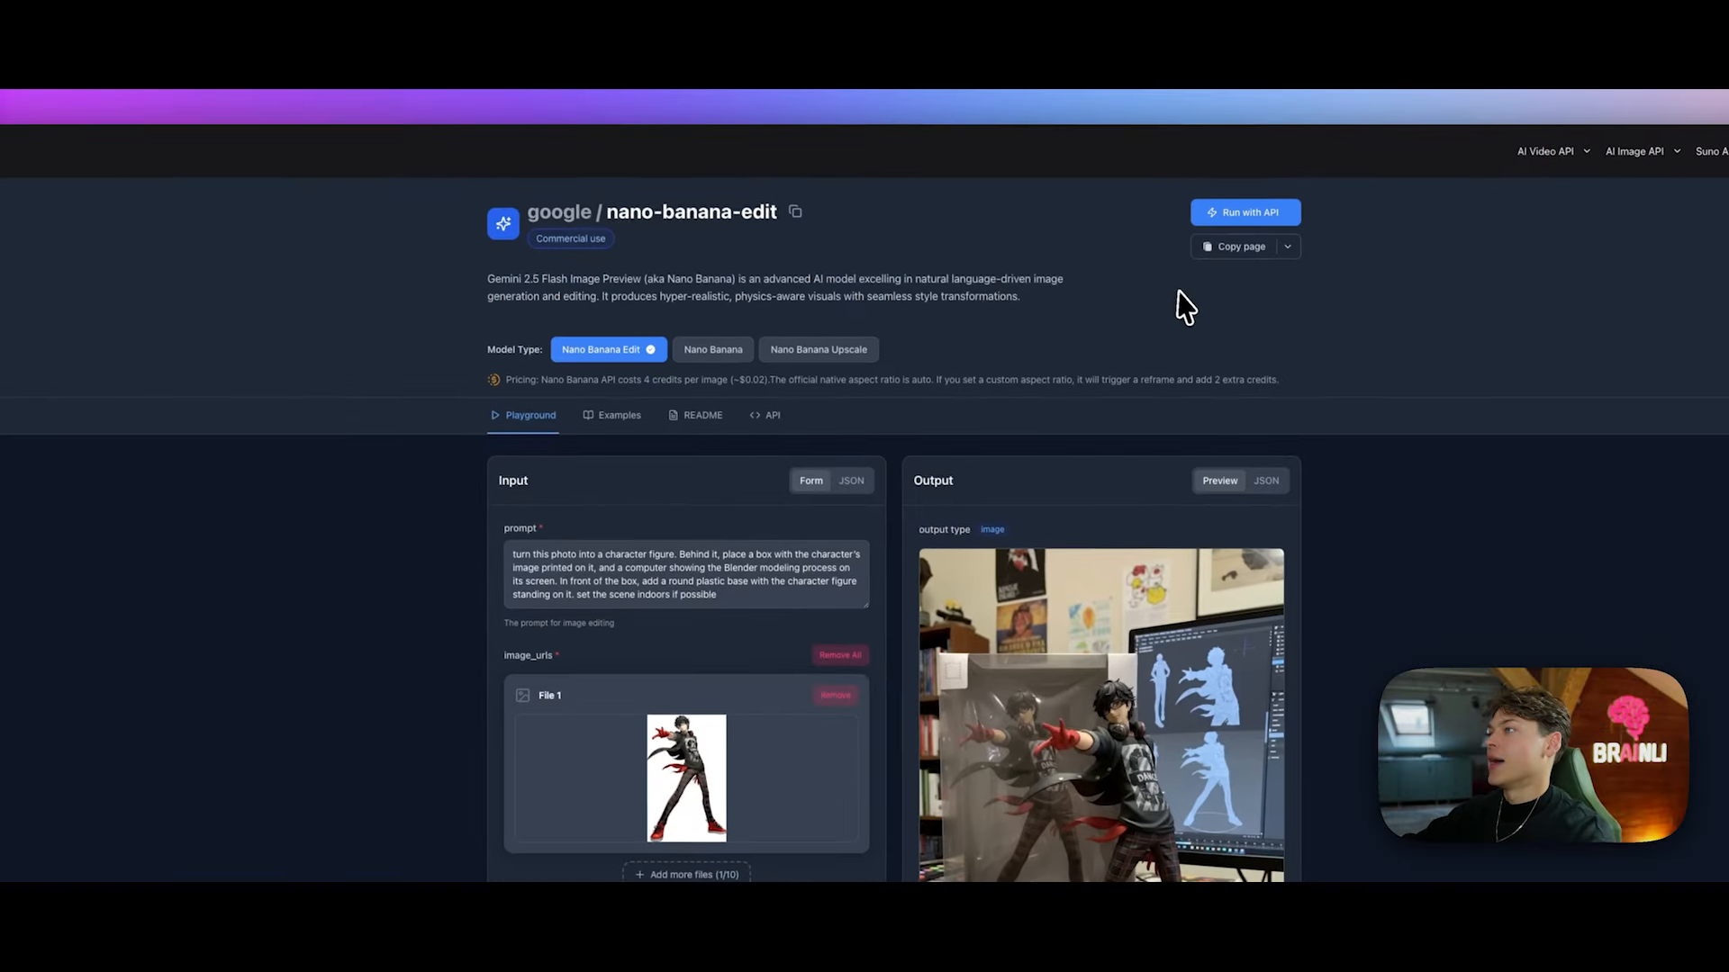
pyautogui.scroll(-10, 1180, 305)
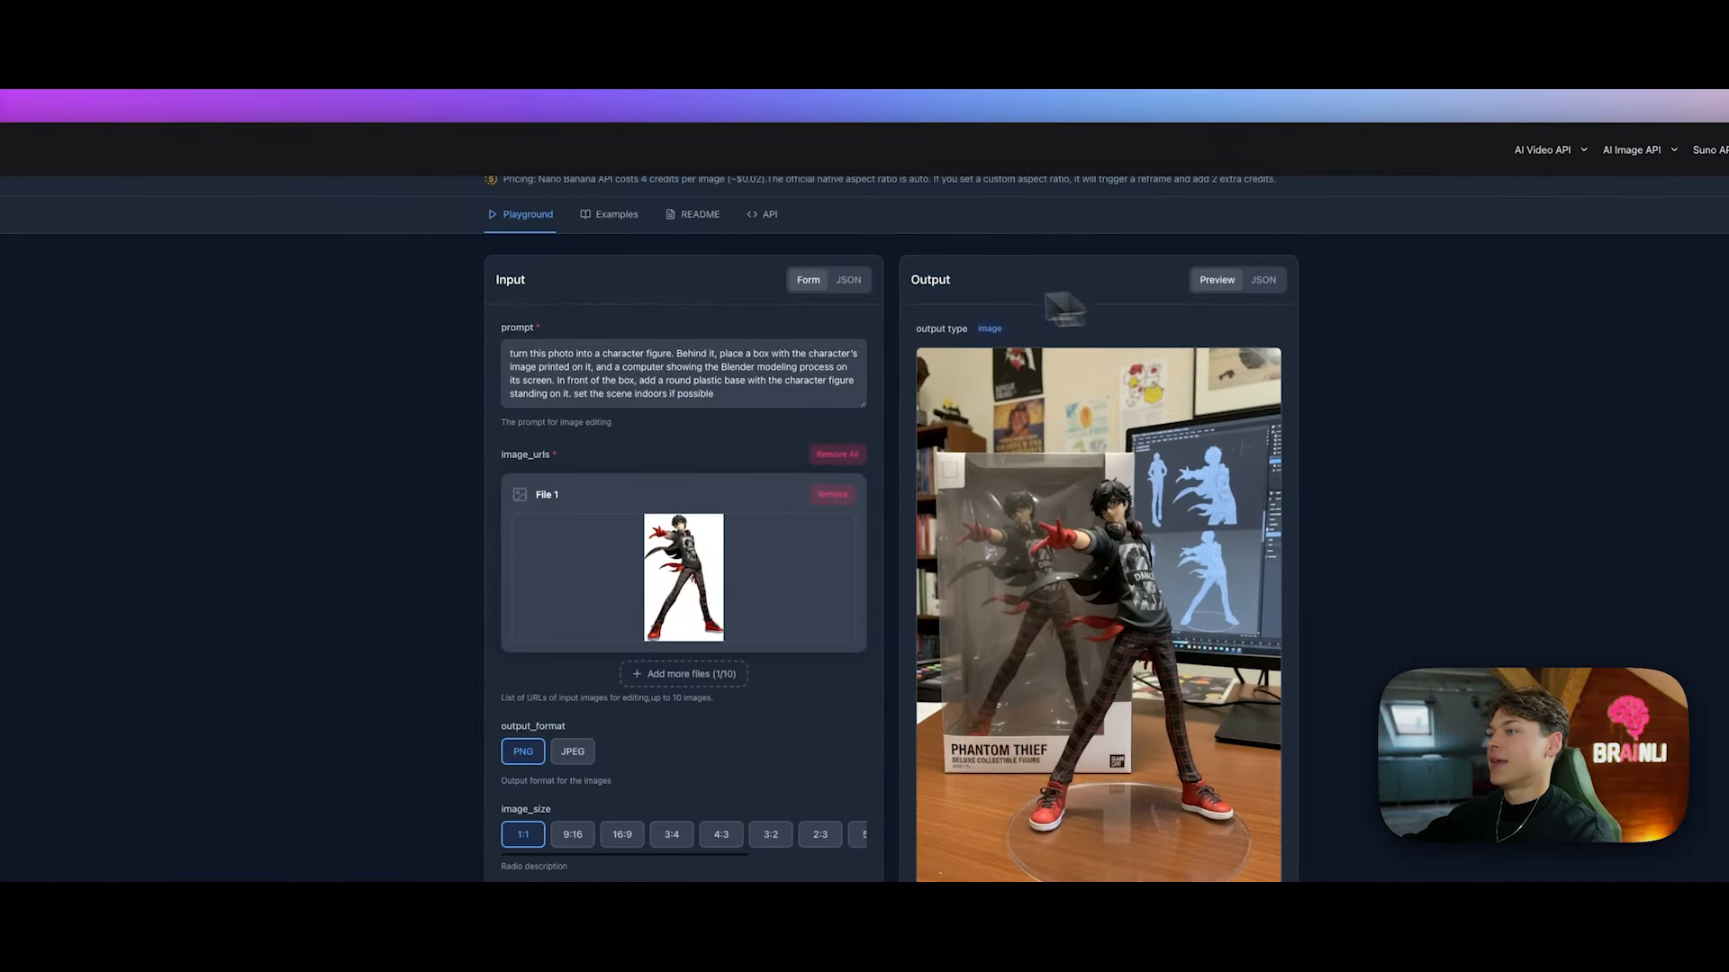
pyautogui.scroll(10, 725, 370)
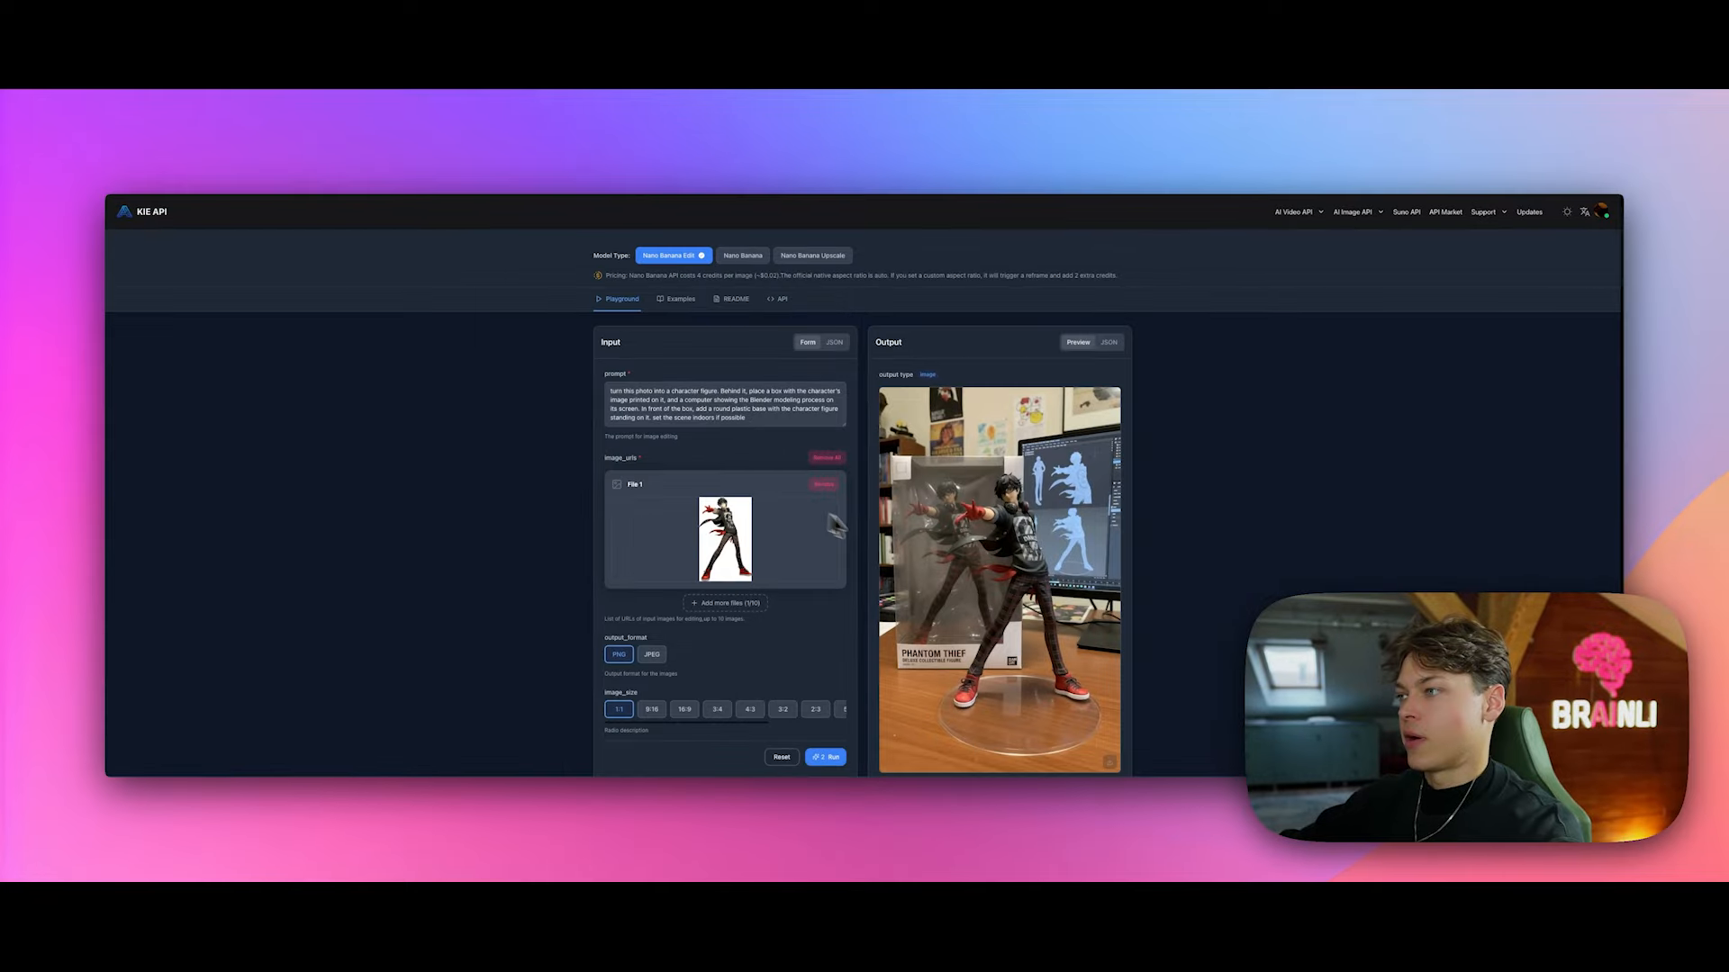
pyautogui.scroll(-3, 714, 540)
pyautogui.scroll(3, 752, 435)
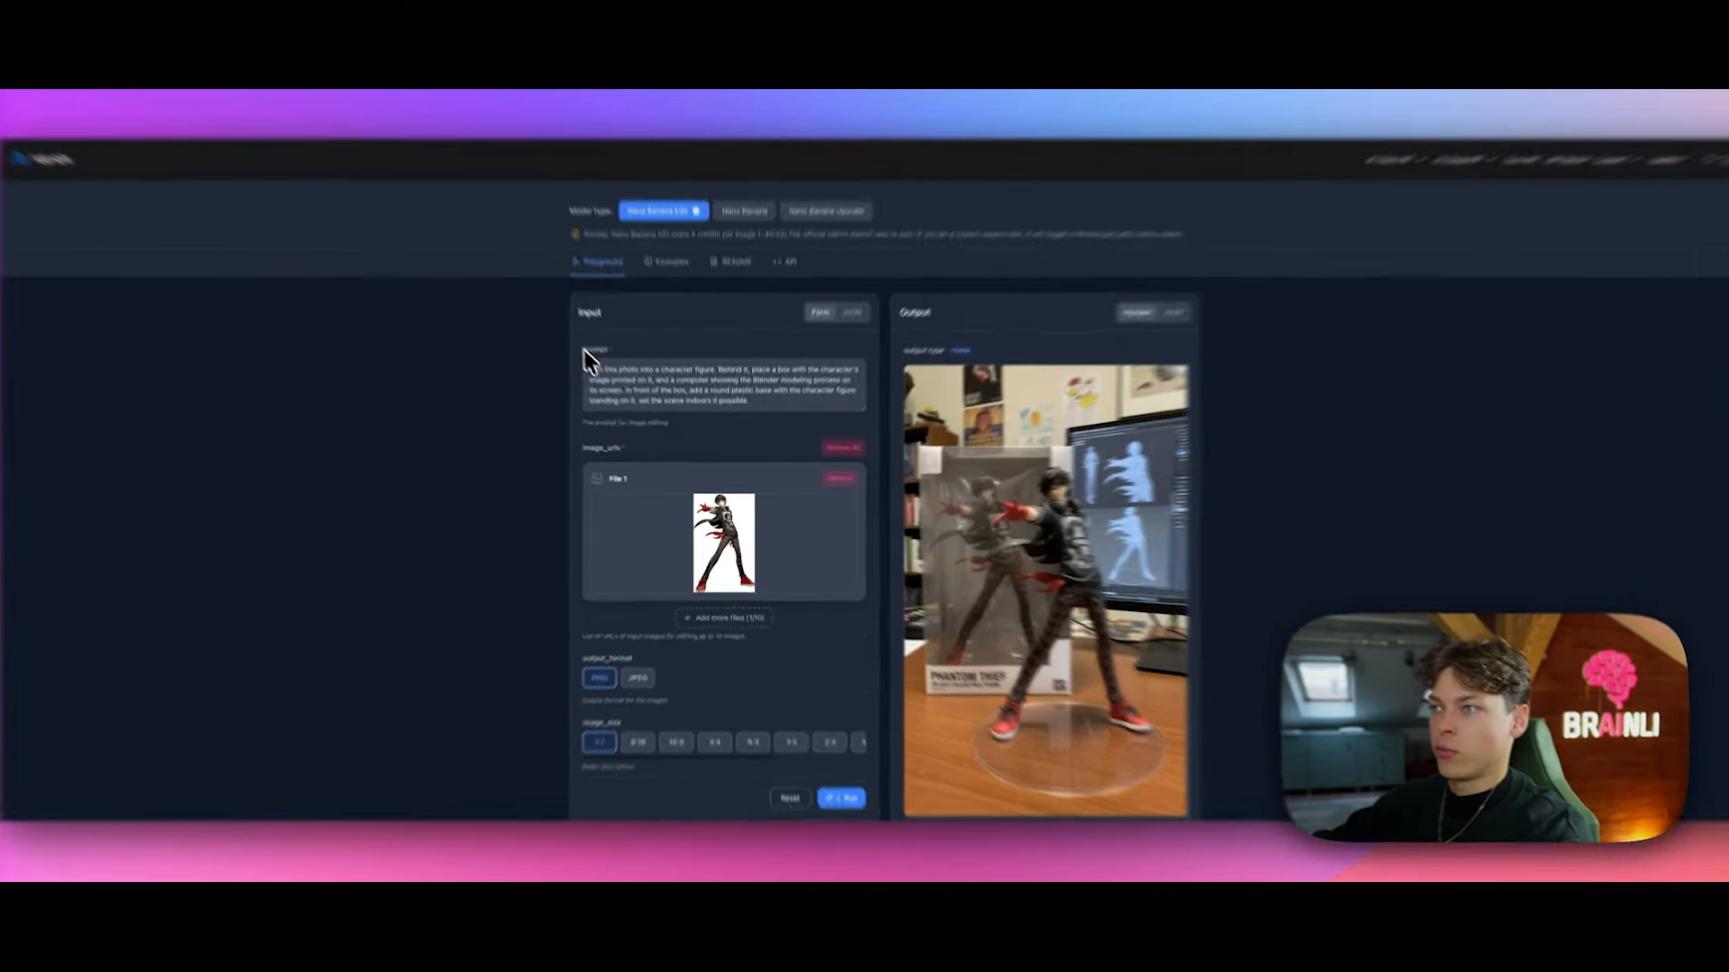
pyautogui.moveTo(604, 373); pyautogui.dragTo(771, 431)
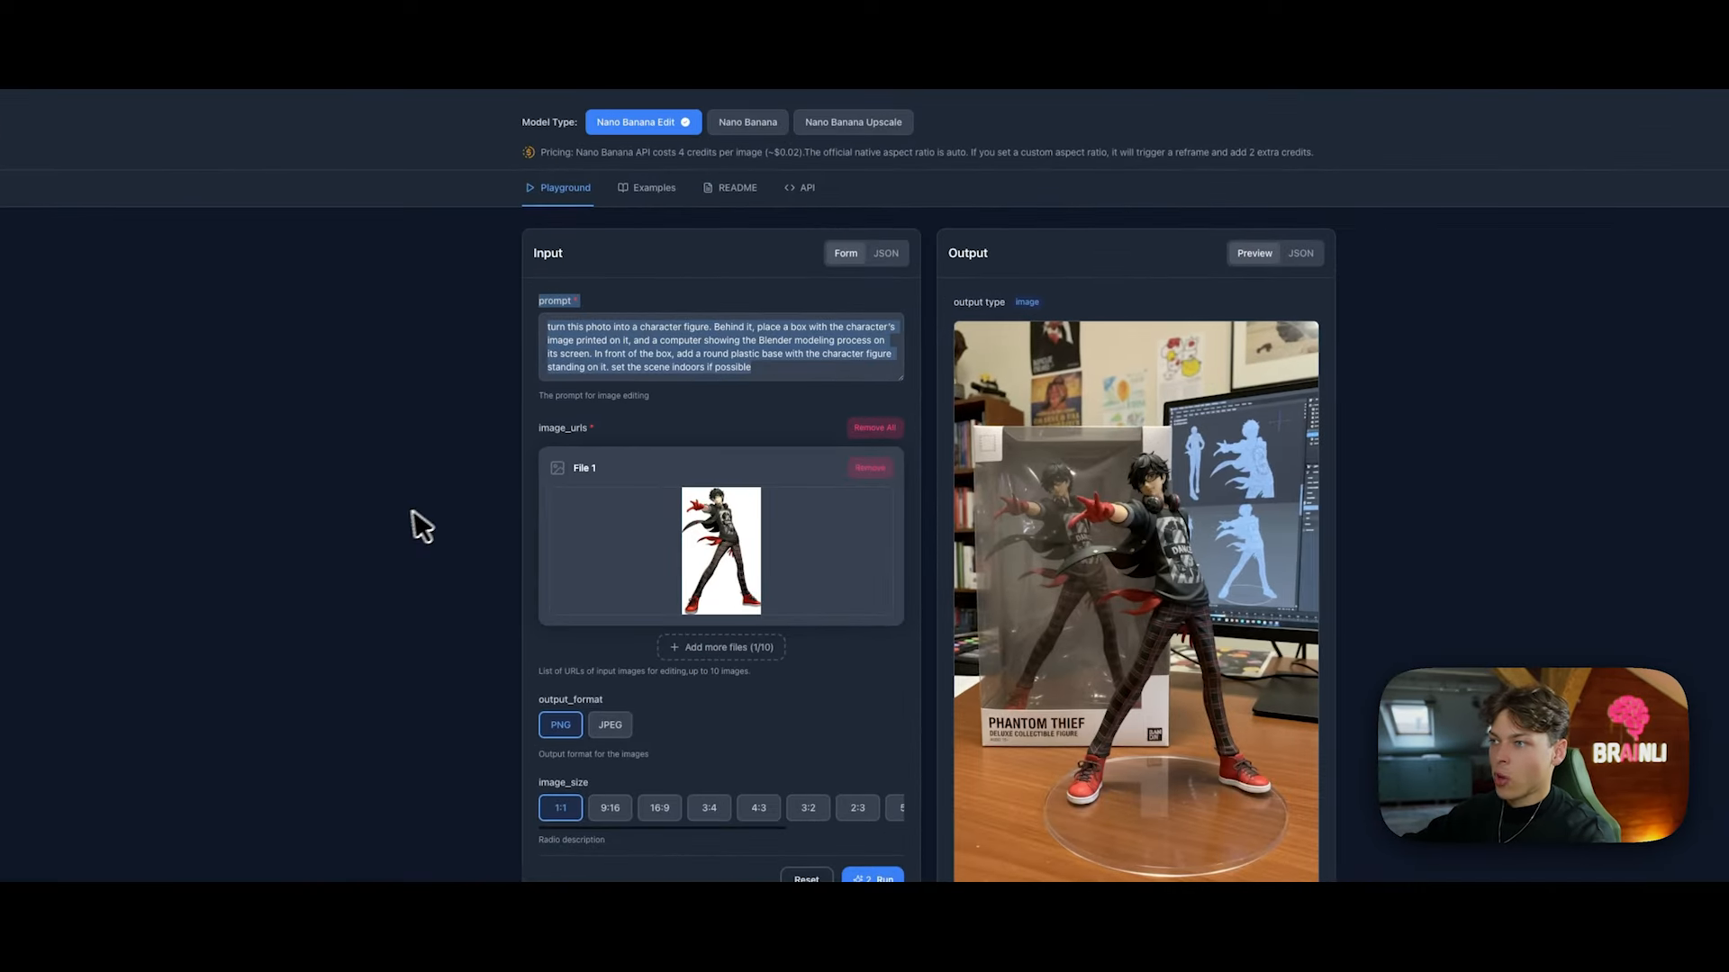
# Step: Review the nano-banana-edit Playground's prompt and input image fields
pyautogui.click(556, 500)
pyautogui.moveTo(491, 430); pyautogui.dragTo(763, 569)
pyautogui.scroll(-2, 764, 569)
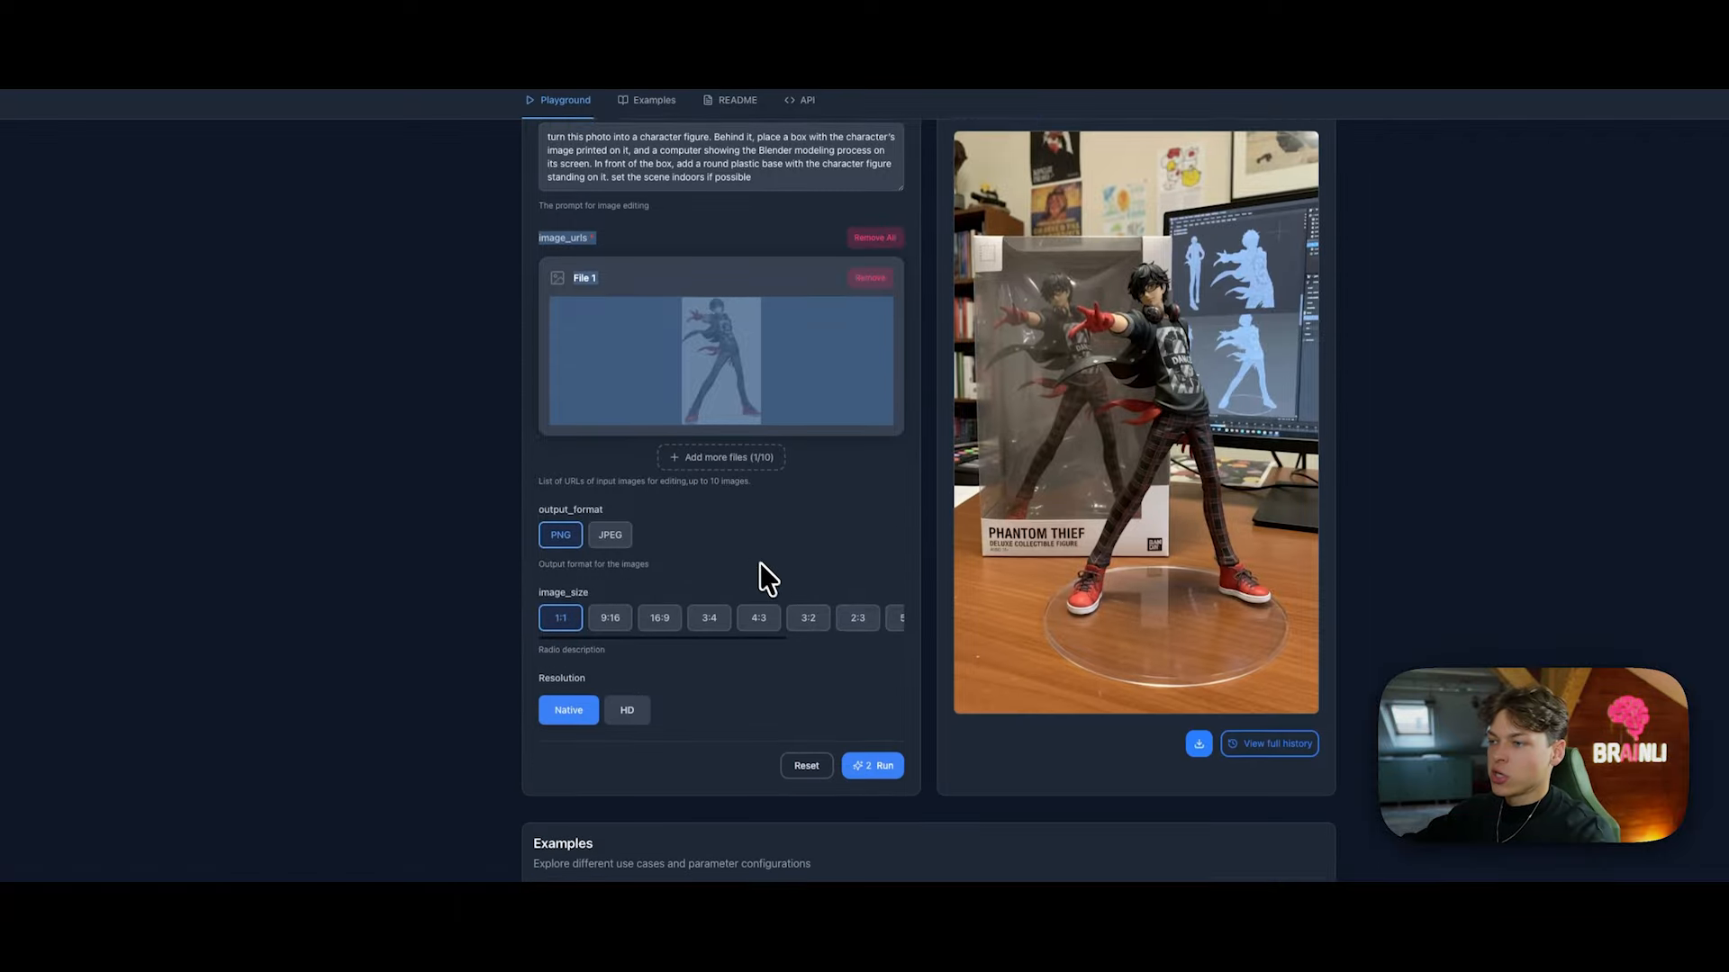
pyautogui.scroll(-7, 761, 585)
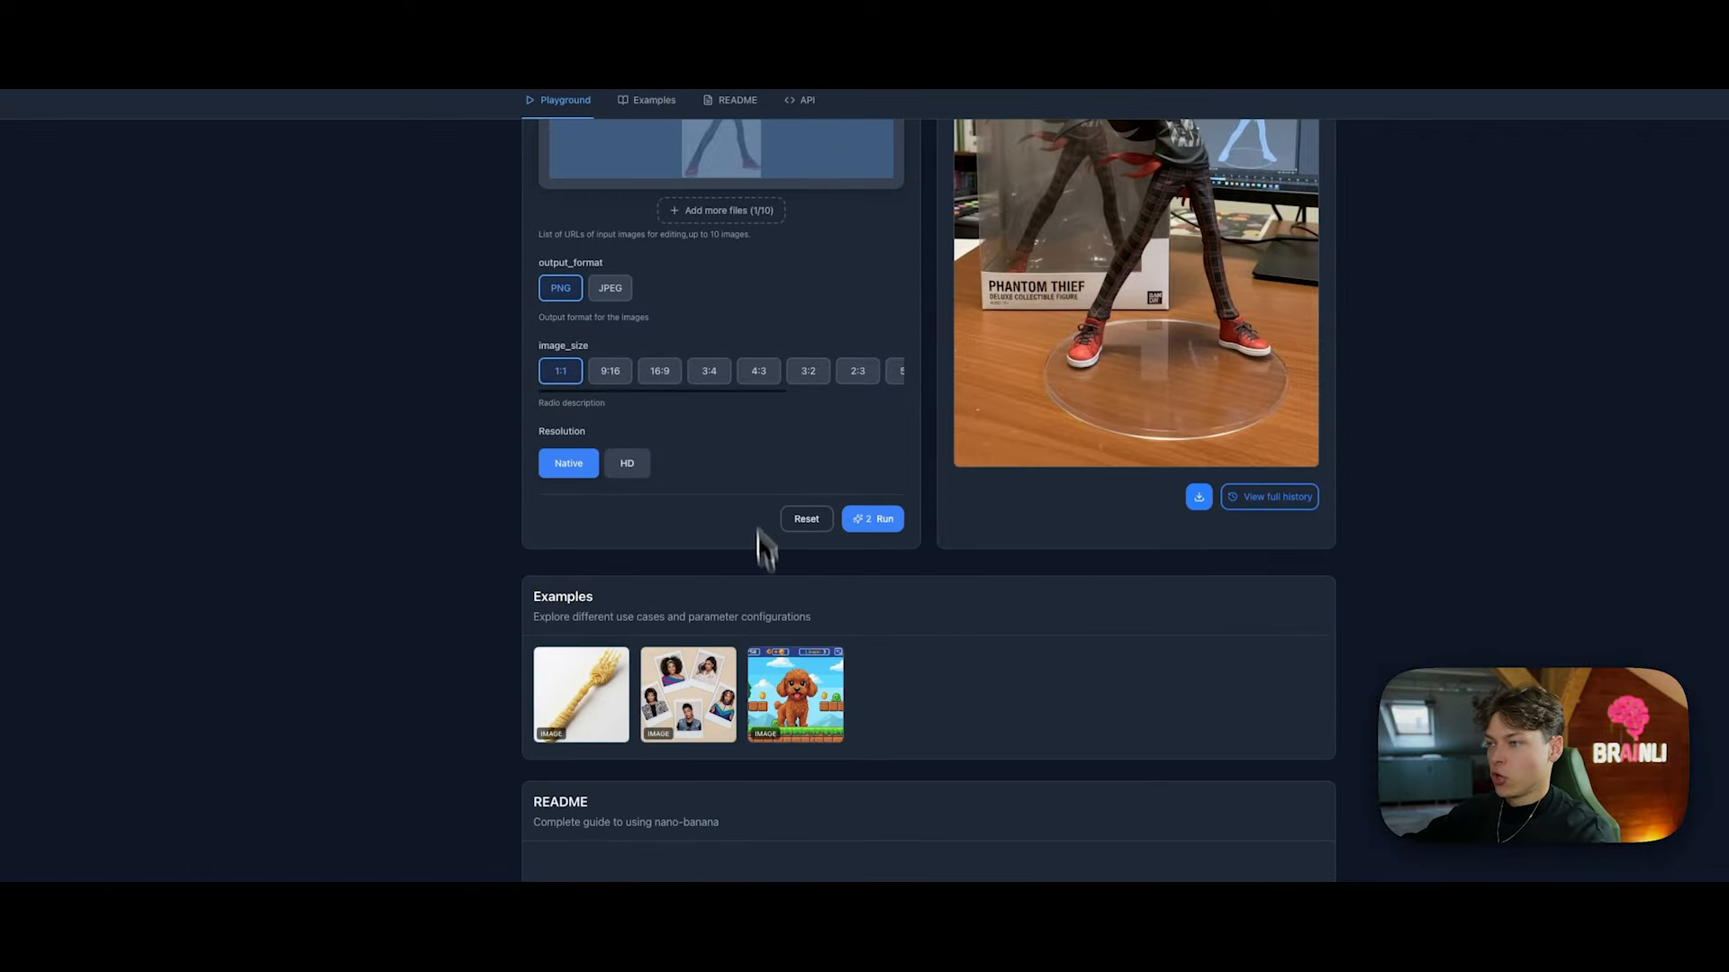
pyautogui.scroll(11, 1171, 515)
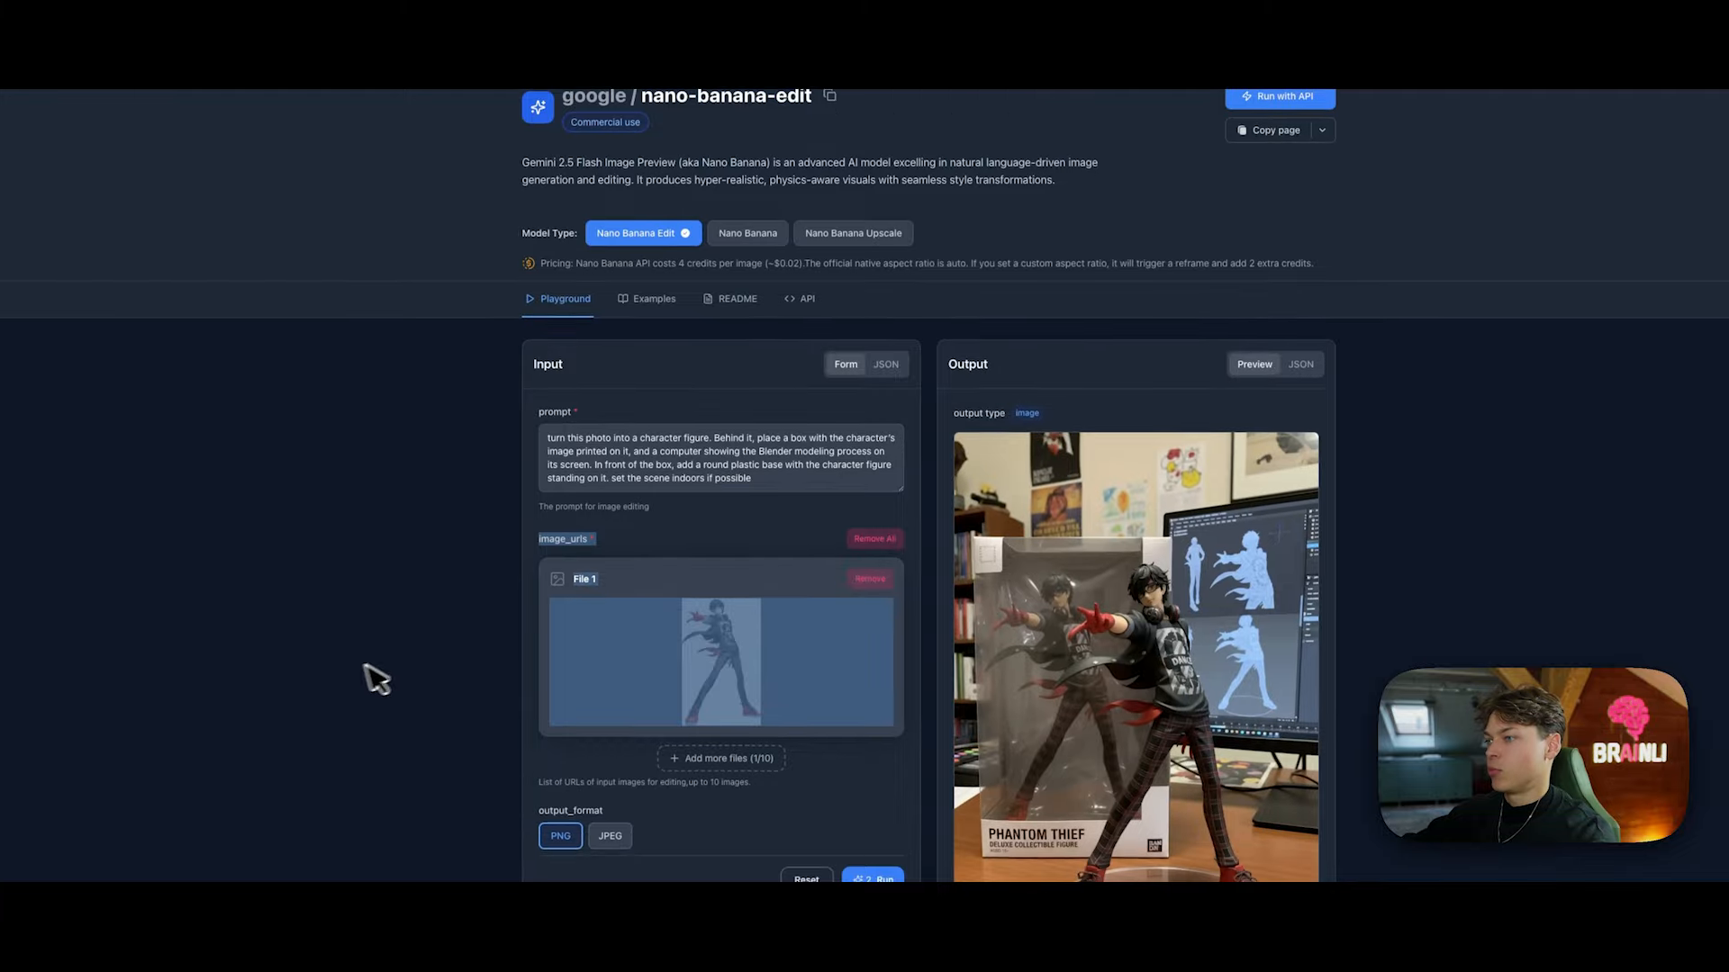
pyautogui.click(365, 681)
pyautogui.moveTo(839, 443); pyautogui.dragTo(675, 385)
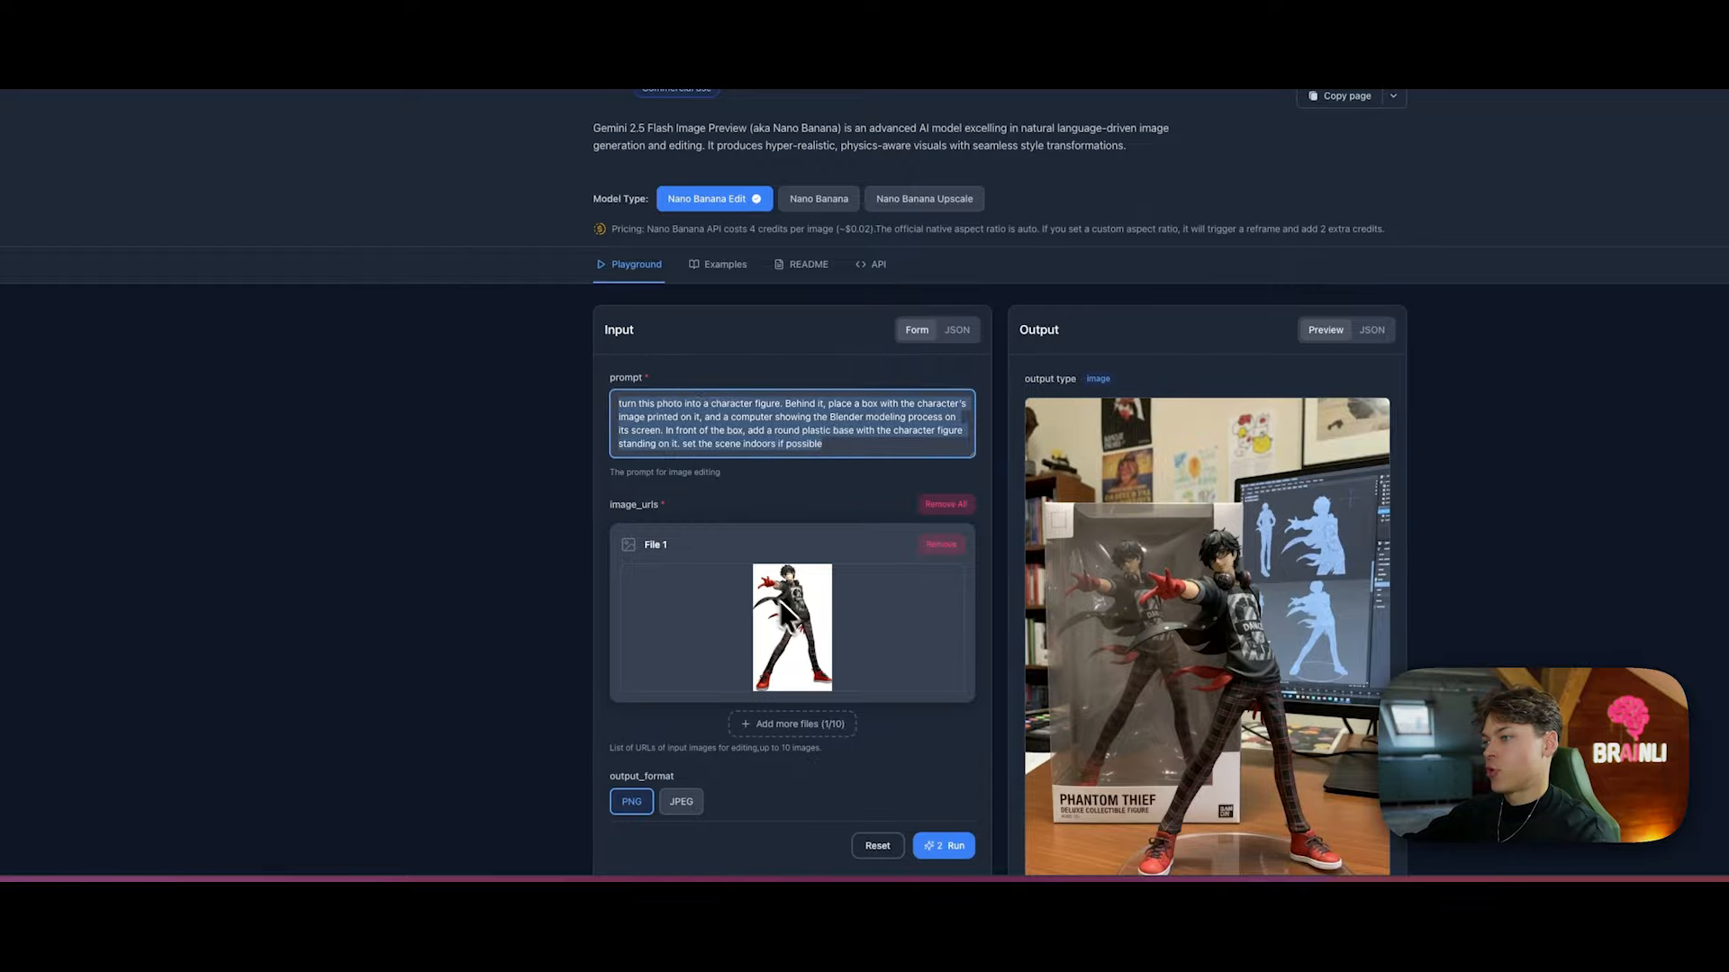
pyautogui.click(756, 347)
pyautogui.scroll(-5, 1247, 437)
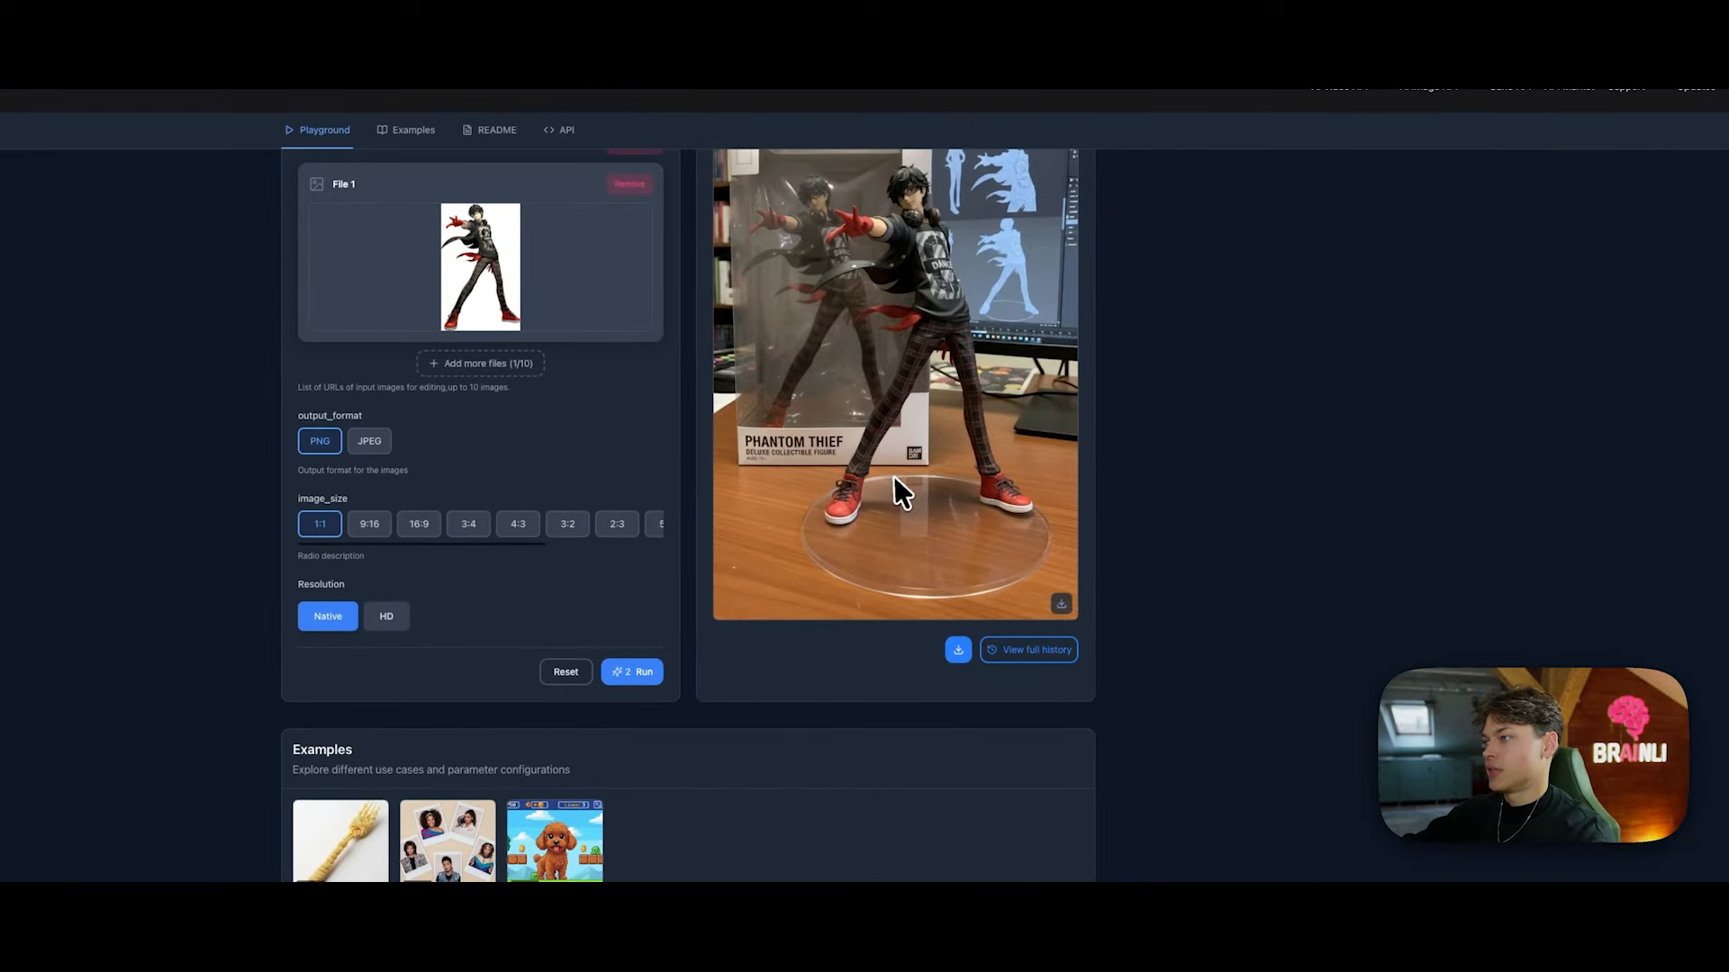
pyautogui.scroll(3, 895, 479)
pyautogui.scroll(-11, 883, 485)
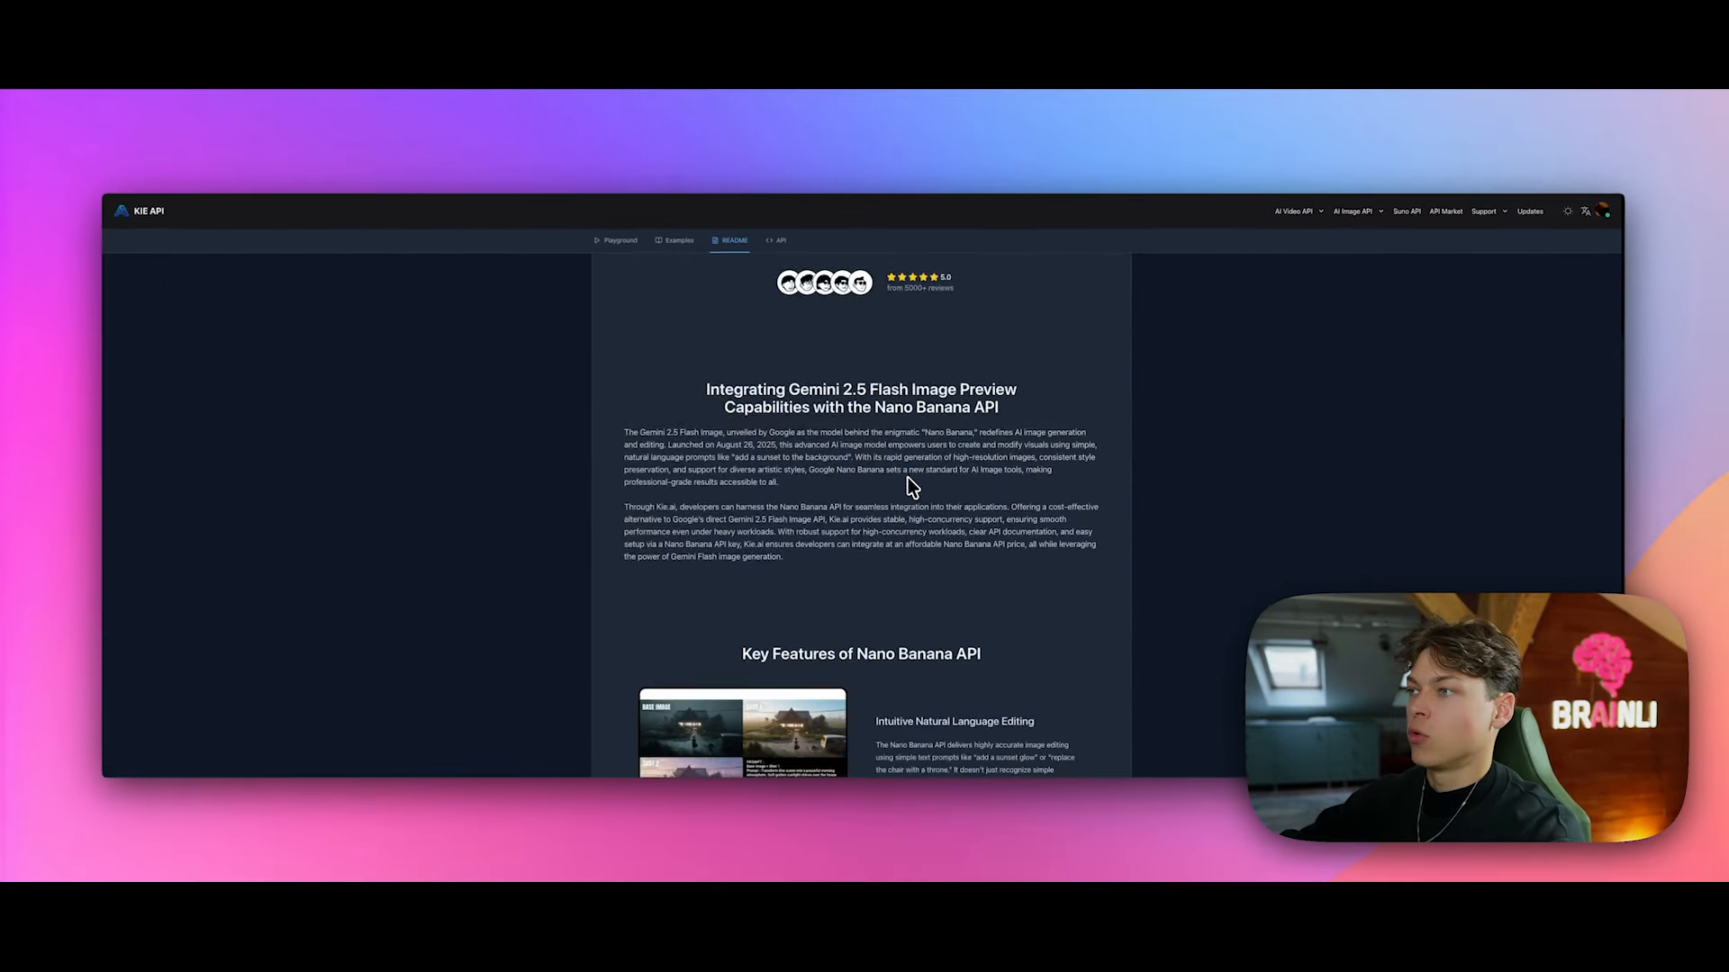
pyautogui.scroll(-15, 912, 486)
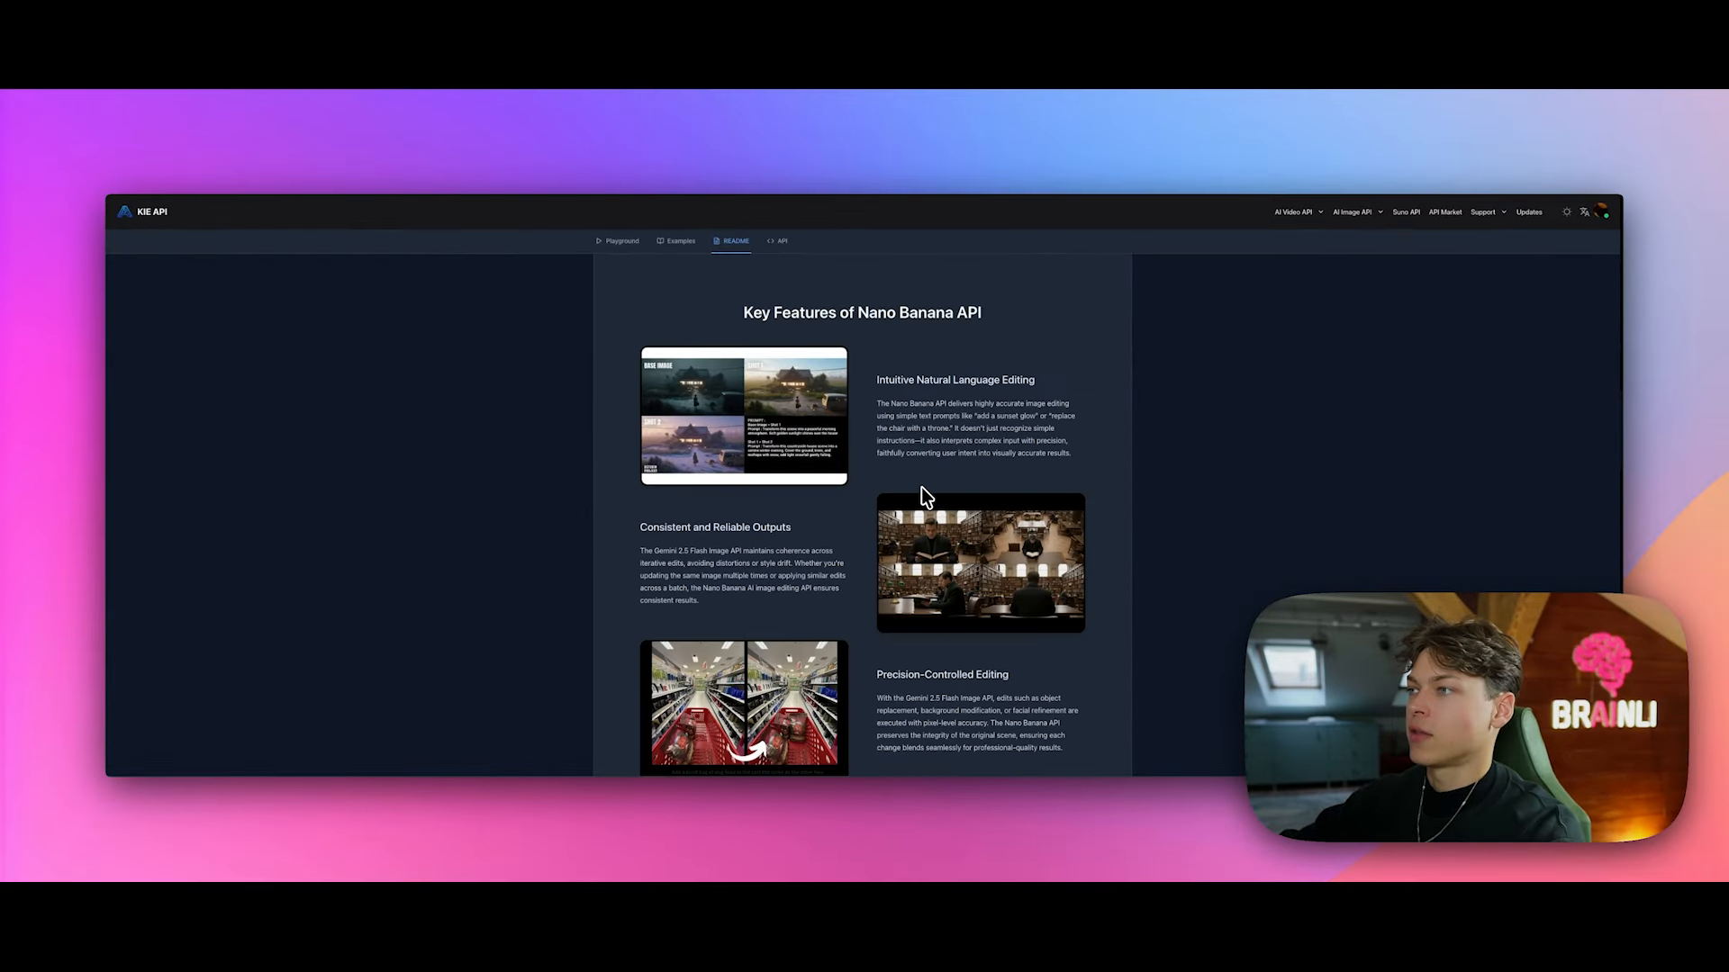
pyautogui.scroll(5, 846, 387)
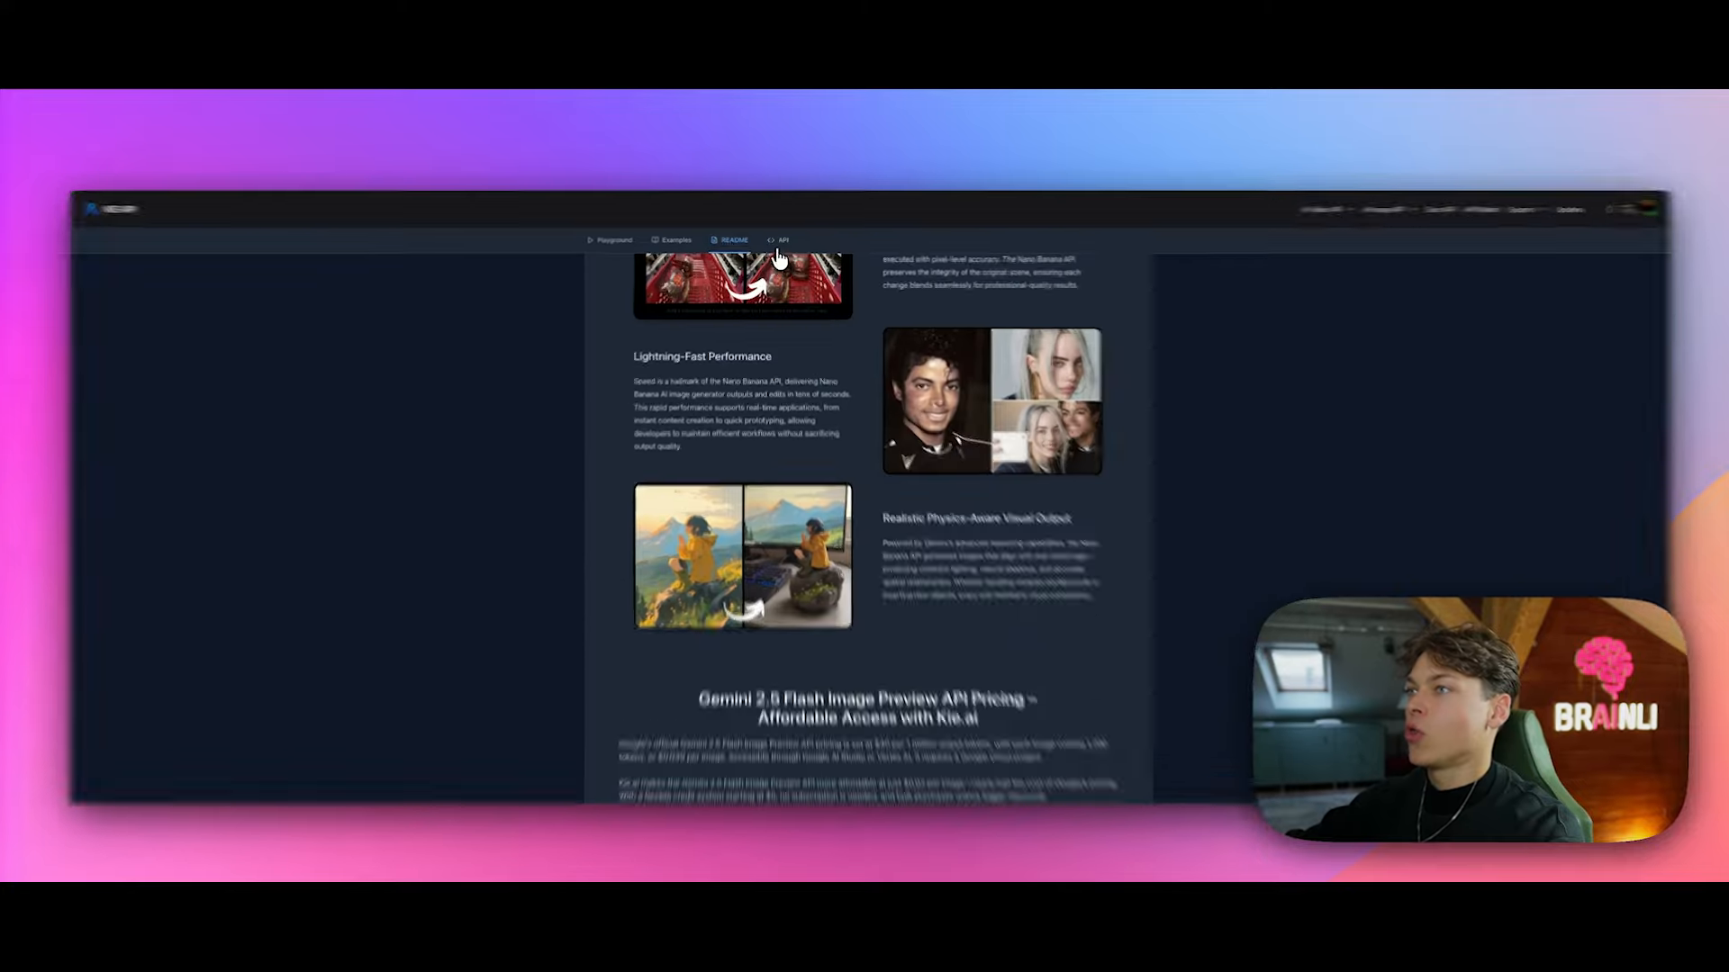
# Step: Switch to the API documentation and scroll to the createTask cURL request example
pyautogui.click(776, 240)
pyautogui.scroll(10, 891, 540)
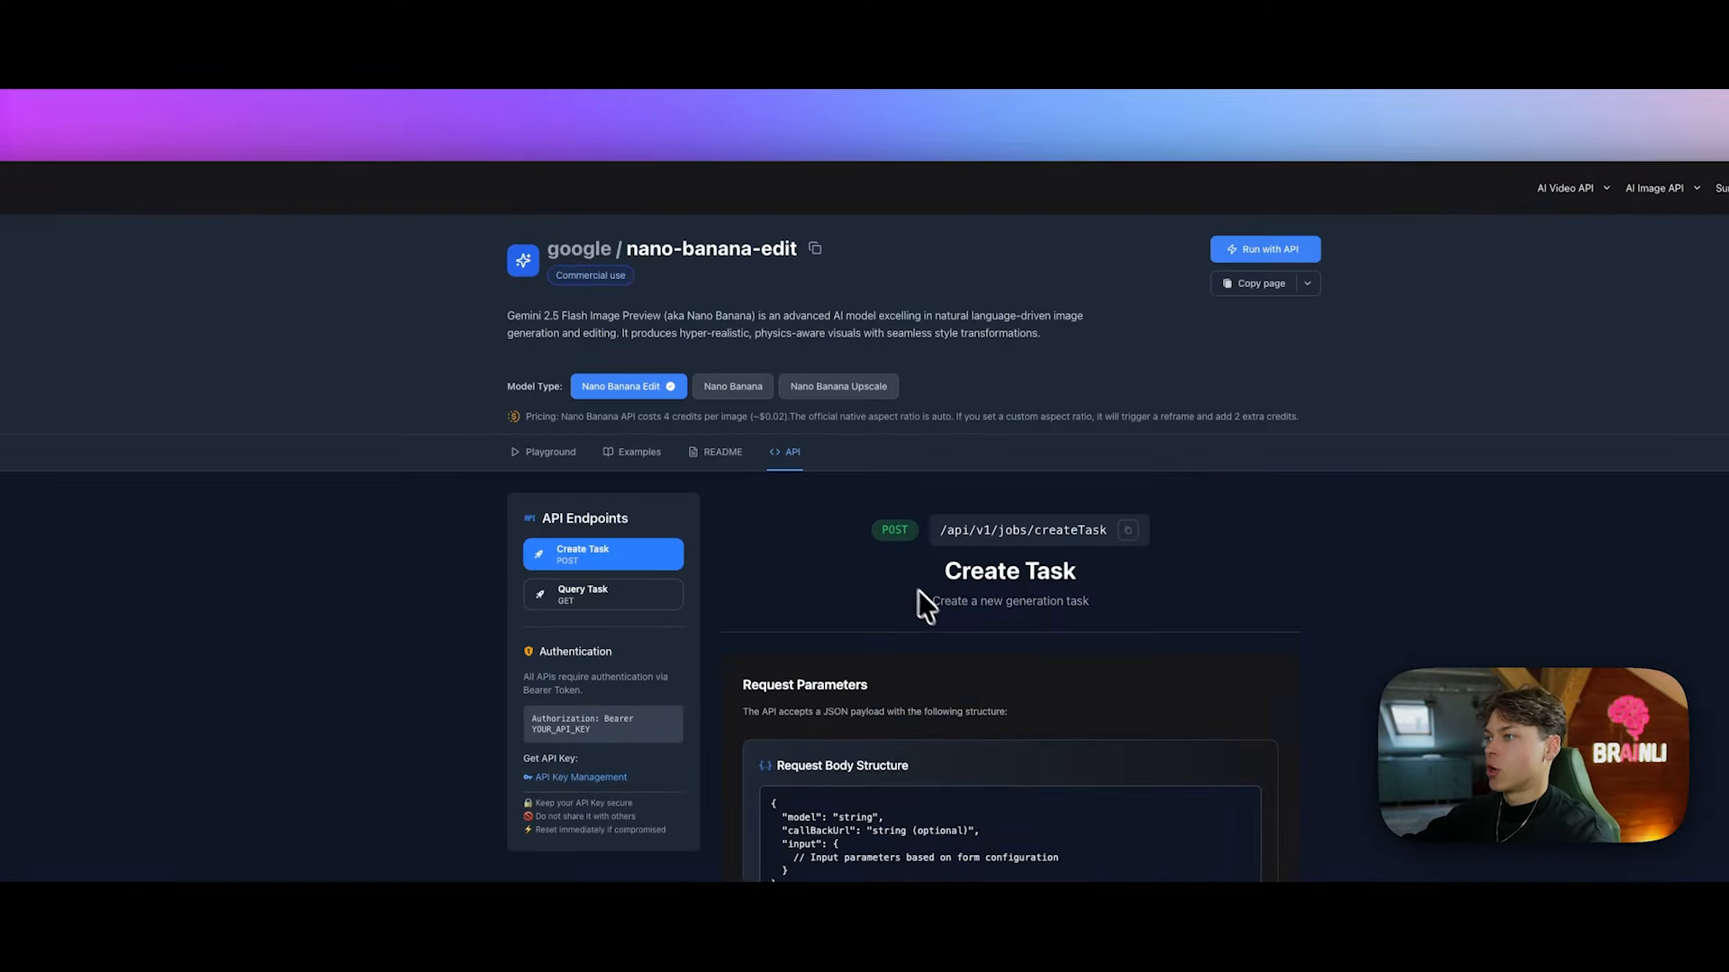
pyautogui.scroll(-5, 927, 595)
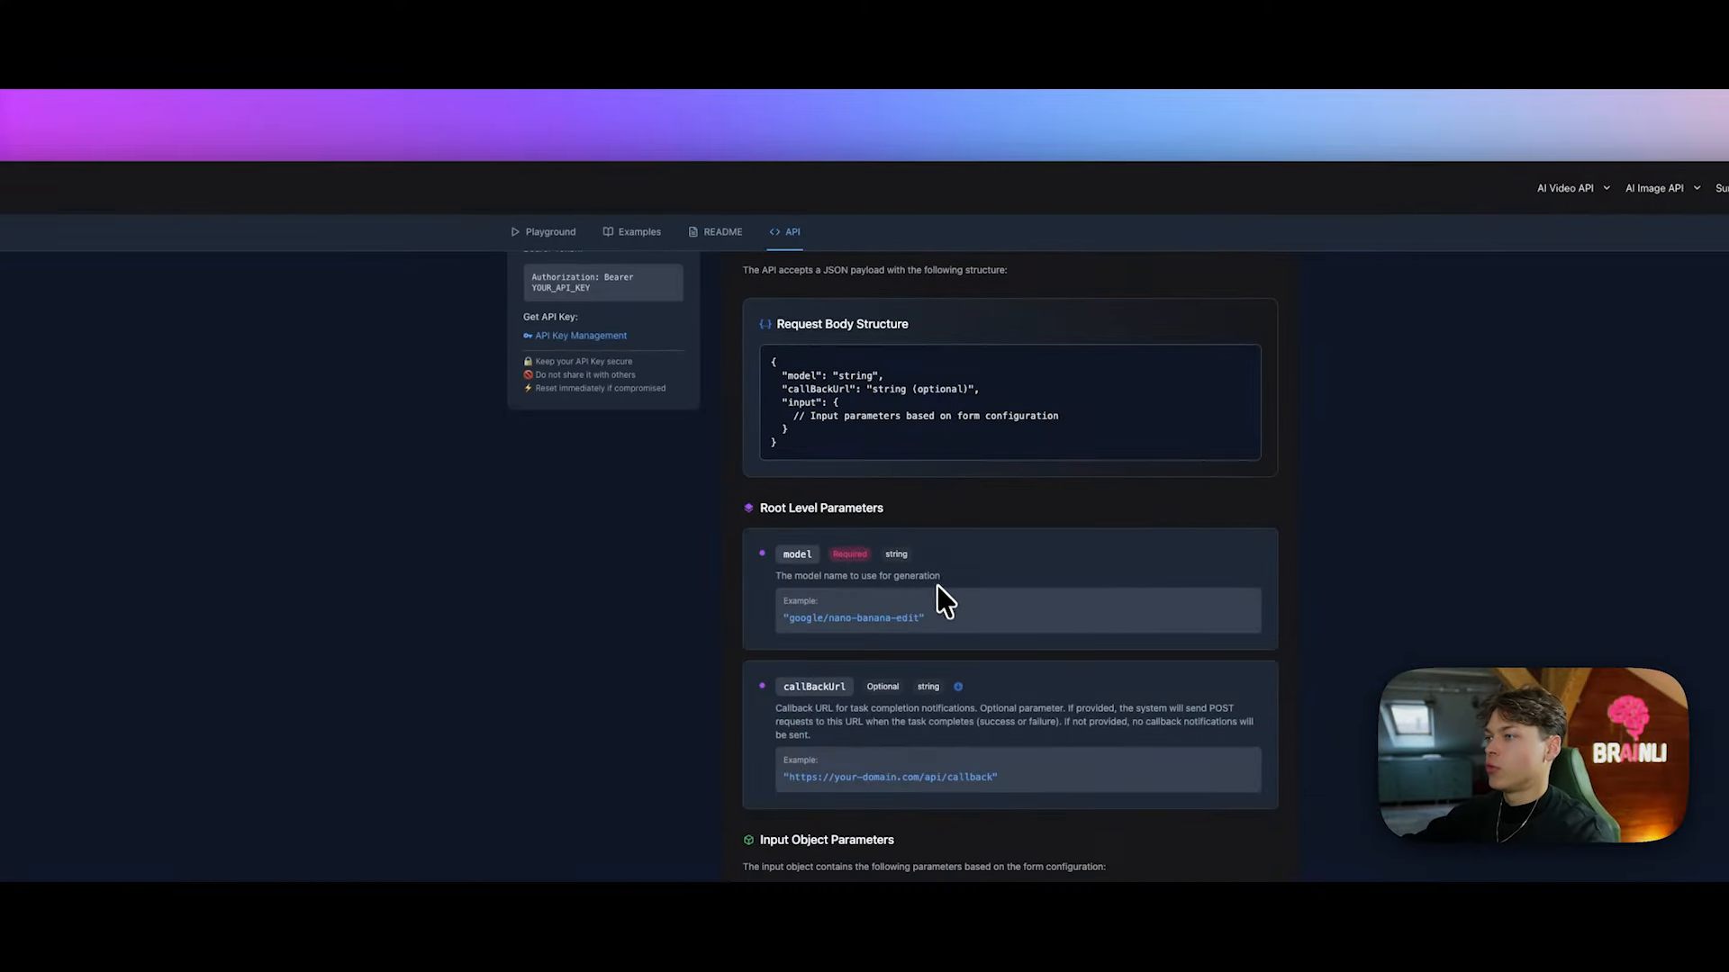
pyautogui.scroll(6, 936, 585)
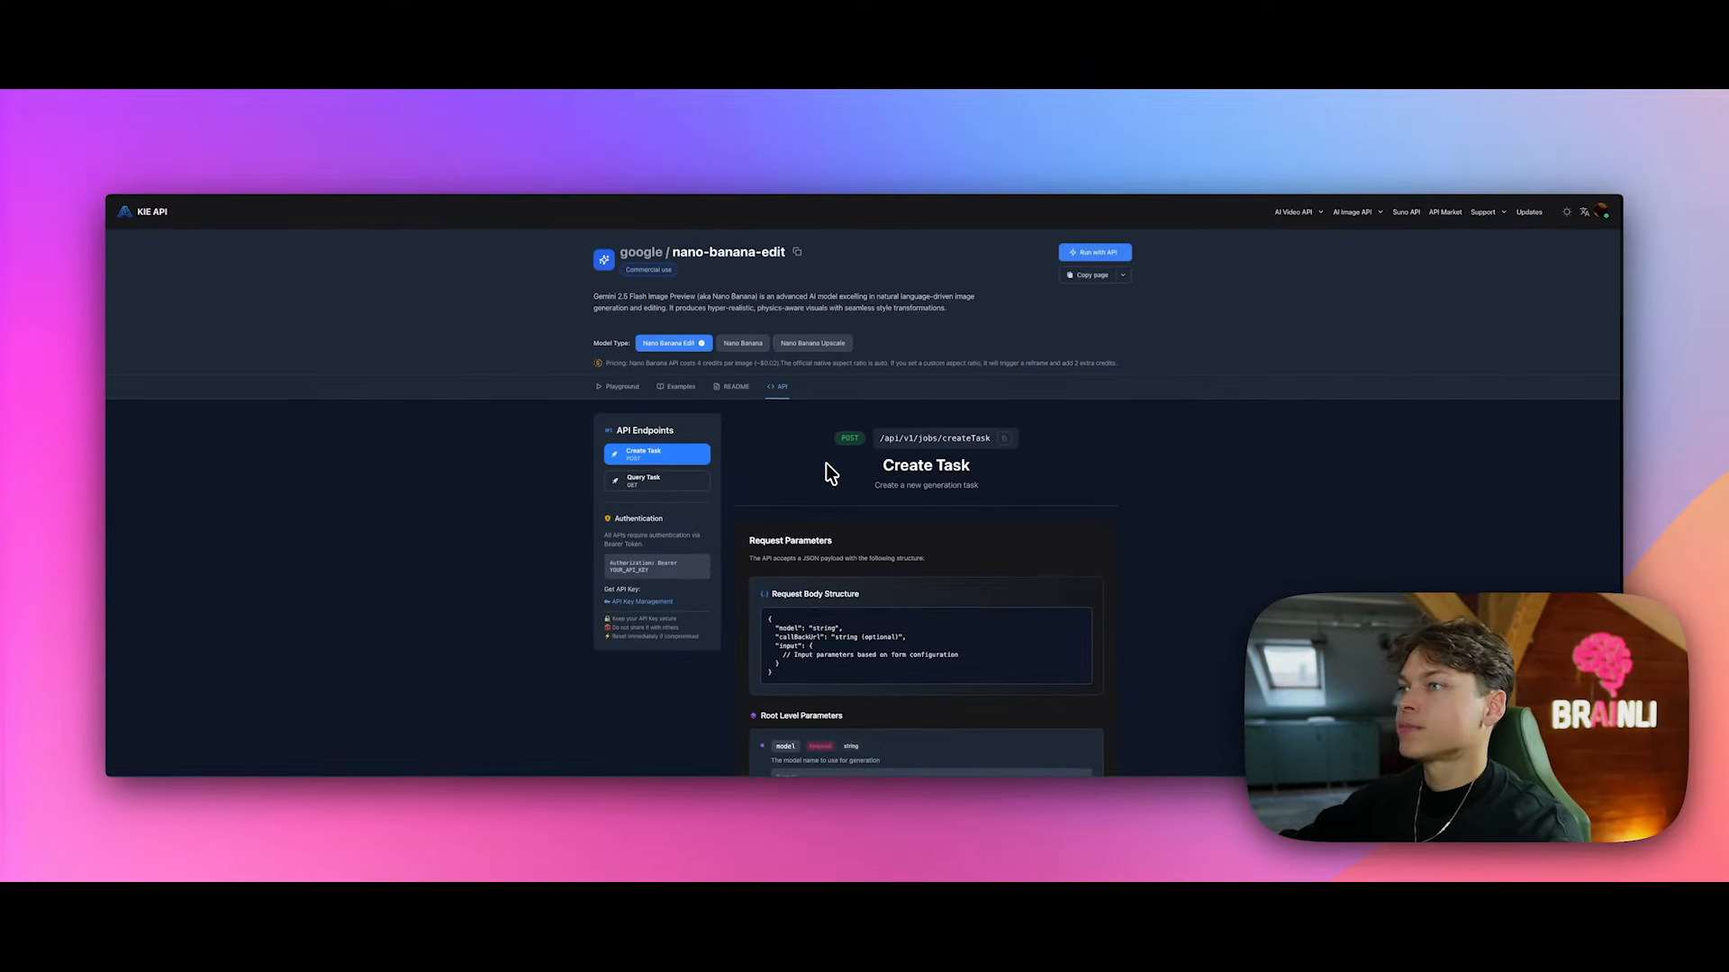
pyautogui.scroll(-4, 868, 445)
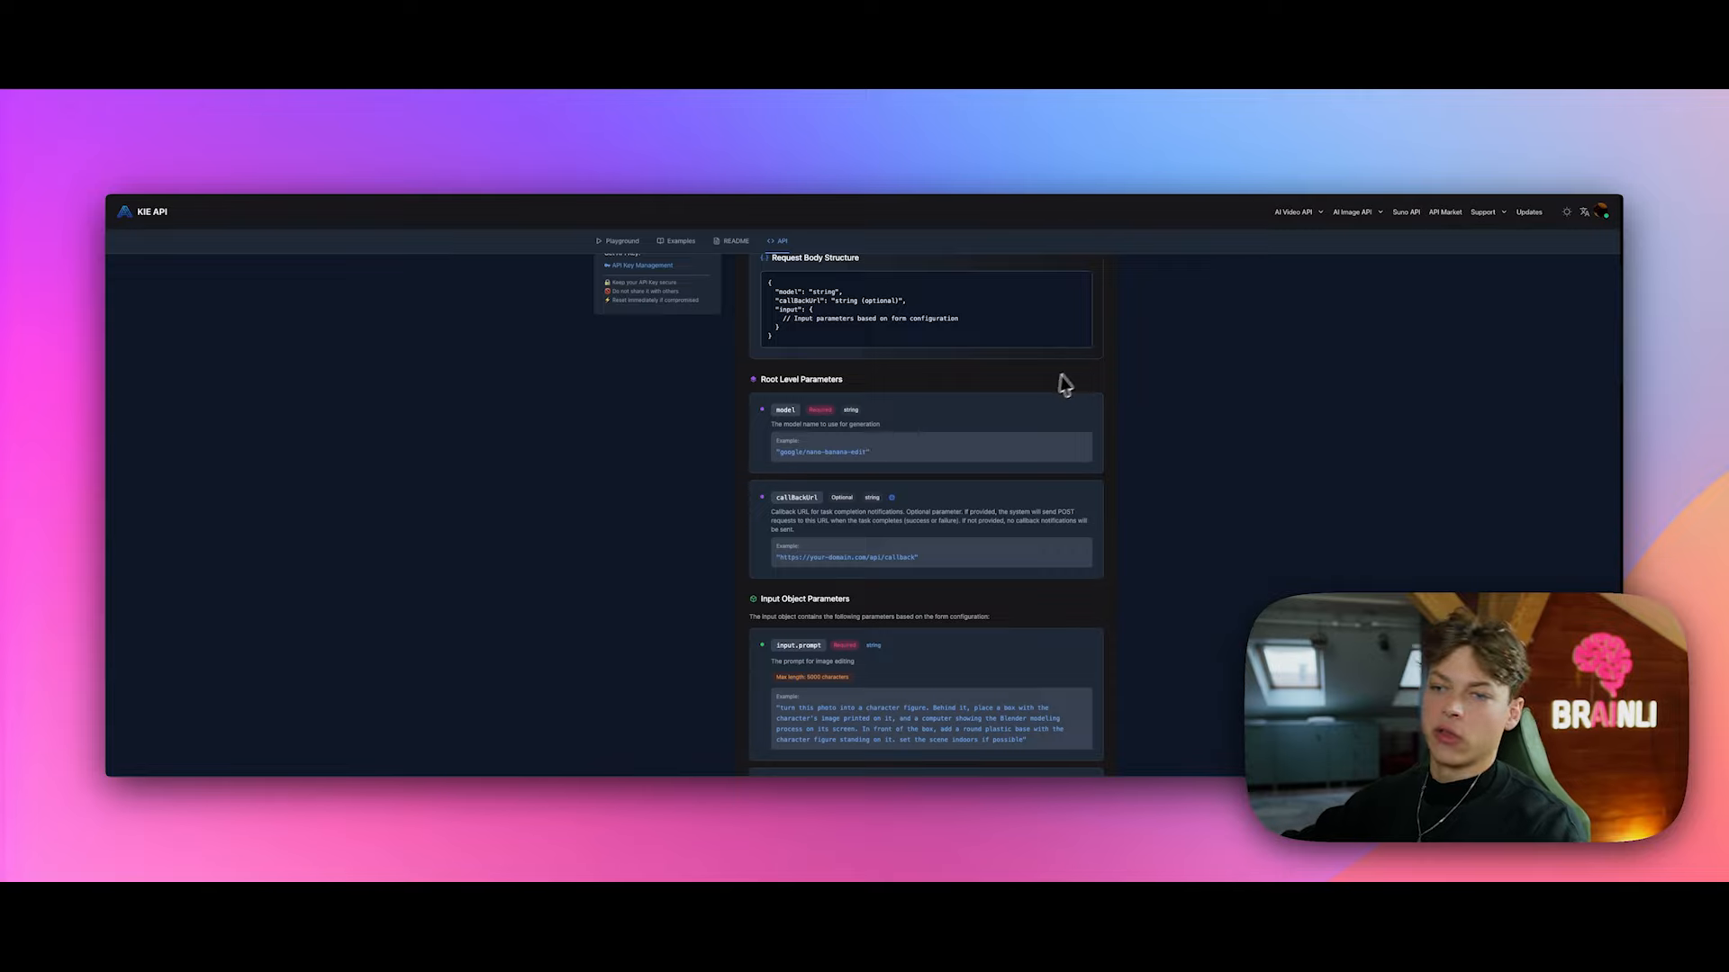
pyautogui.scroll(-10, 1023, 456)
pyautogui.scroll(-2, 991, 453)
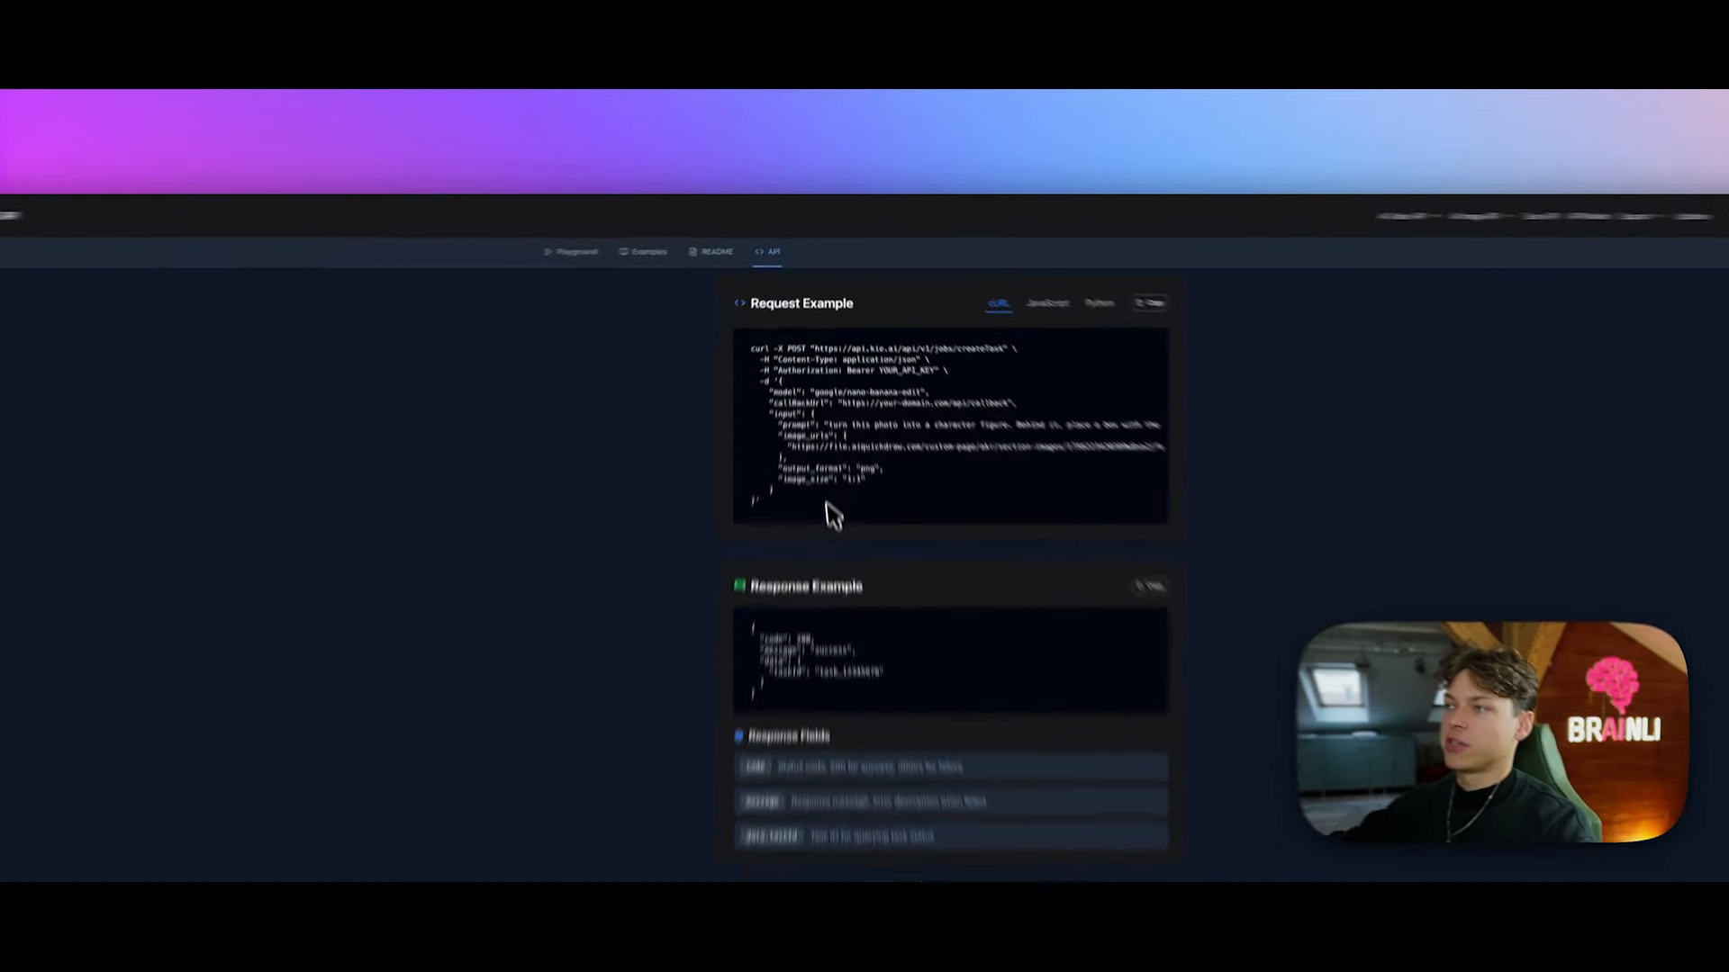
pyautogui.moveTo(771, 443); pyautogui.dragTo(752, 313)
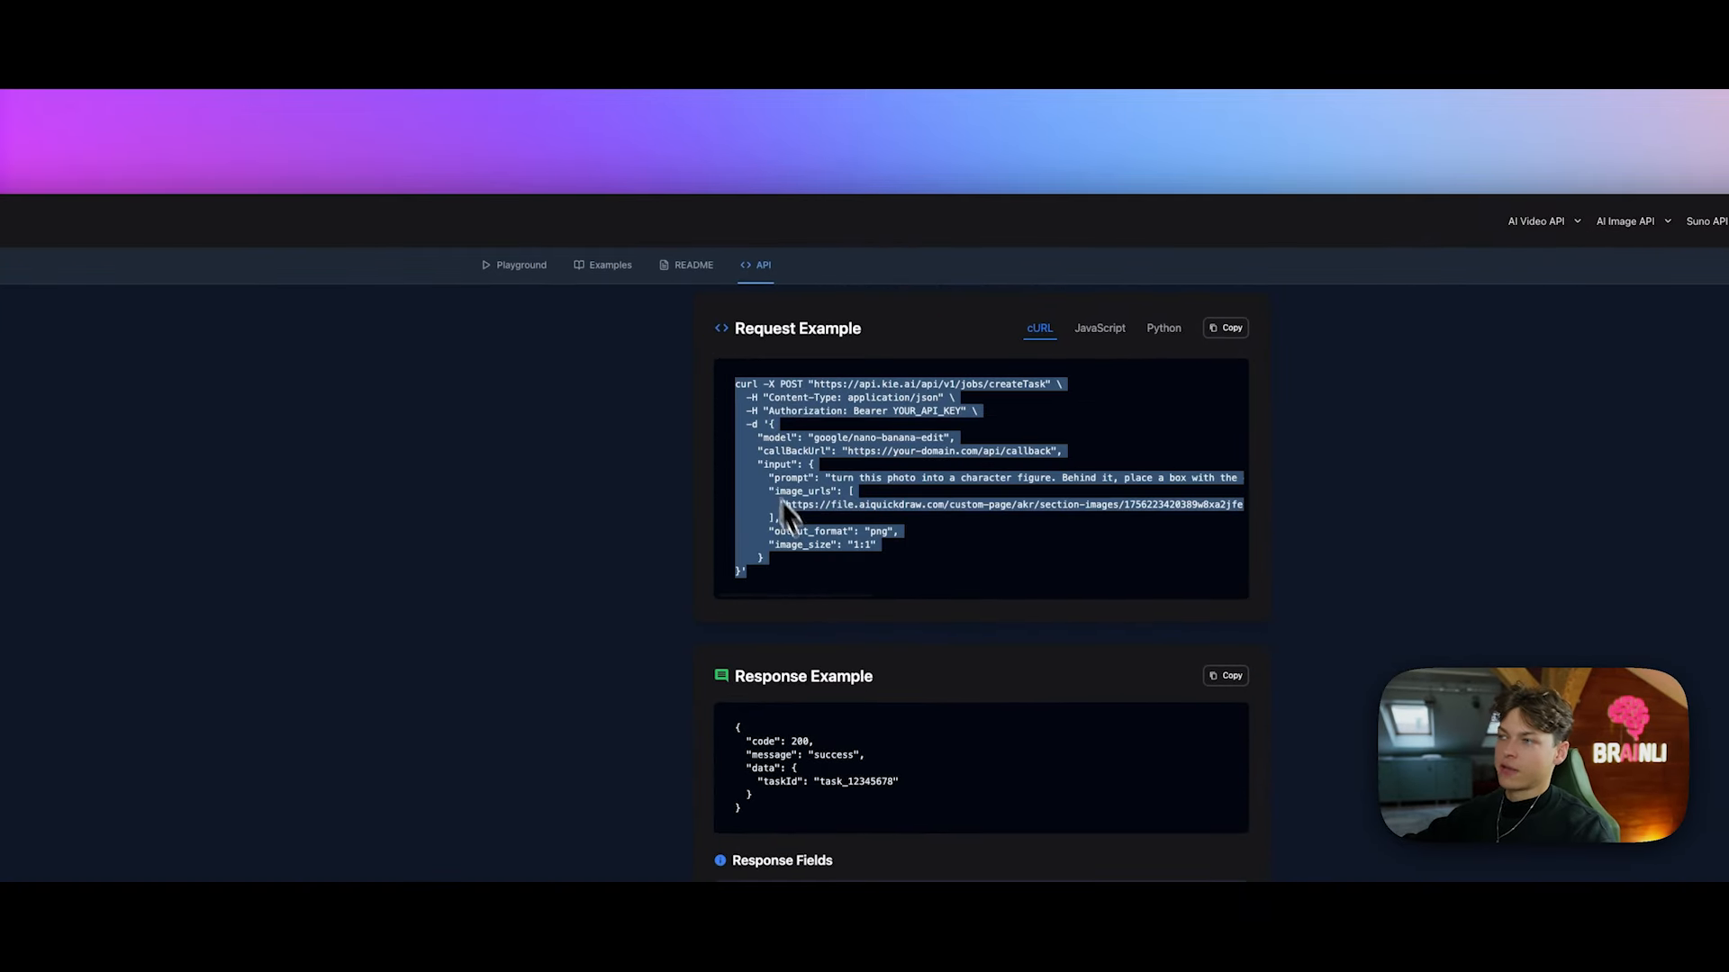
pyautogui.click(815, 568)
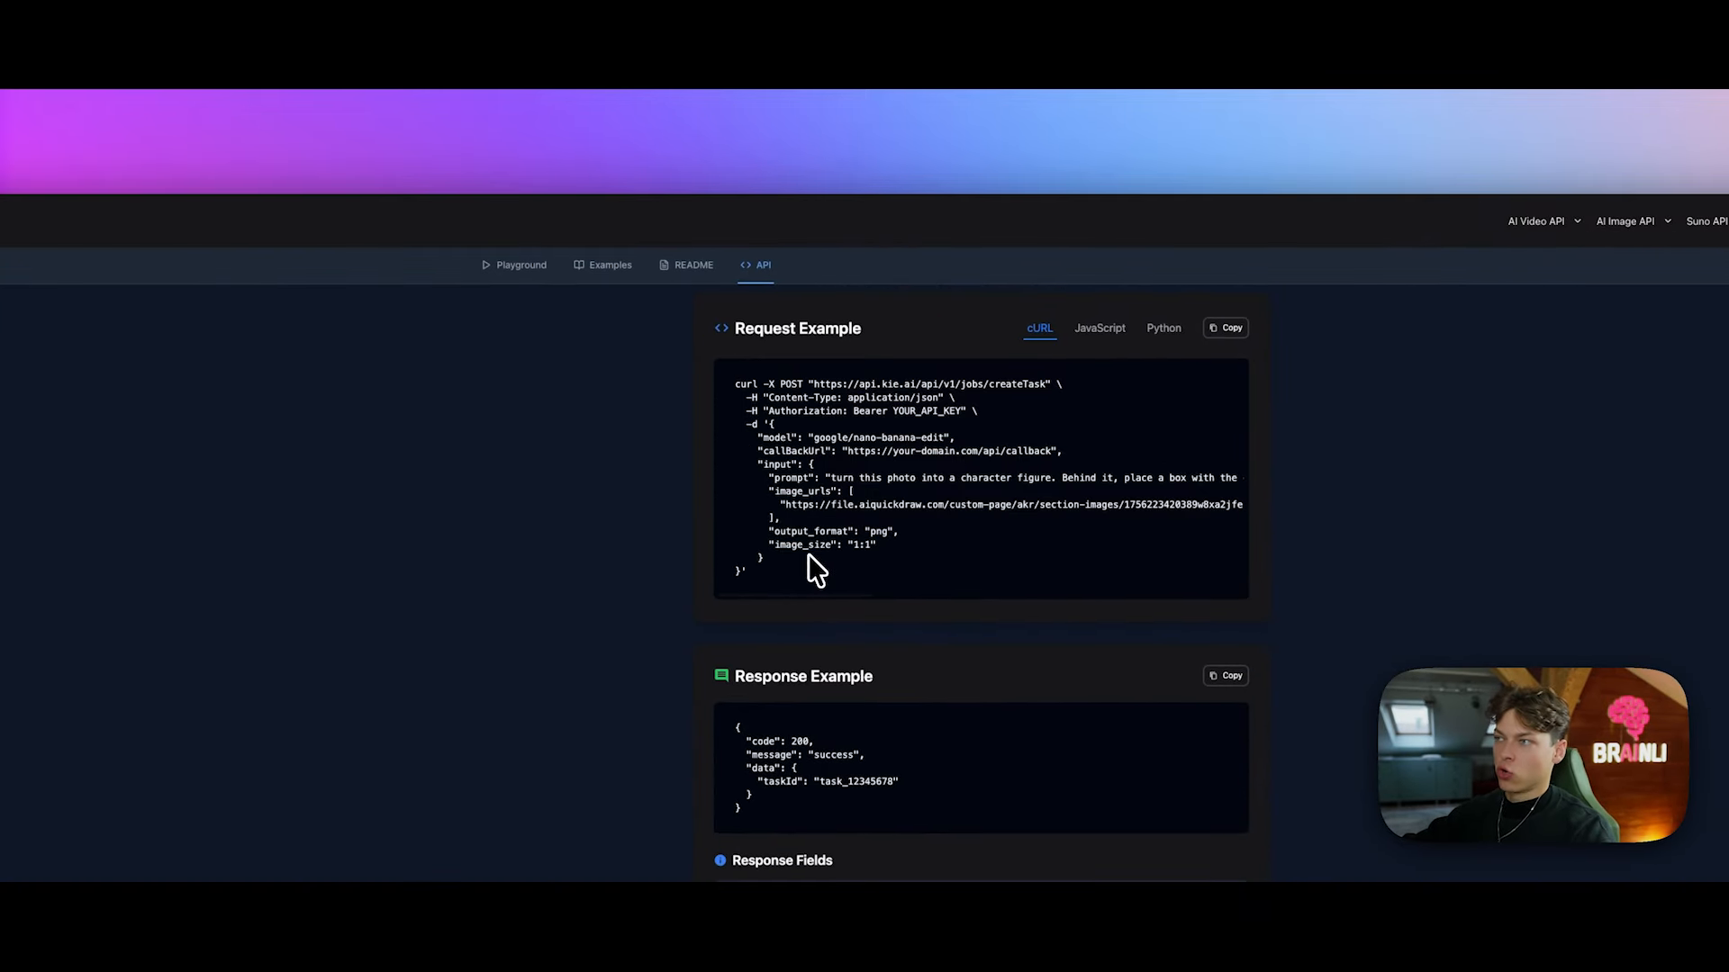
# Step: Copy KIE's cURL example, trial-paste it into Create Image's import, then view the JSON body
pyautogui.click(1230, 331)
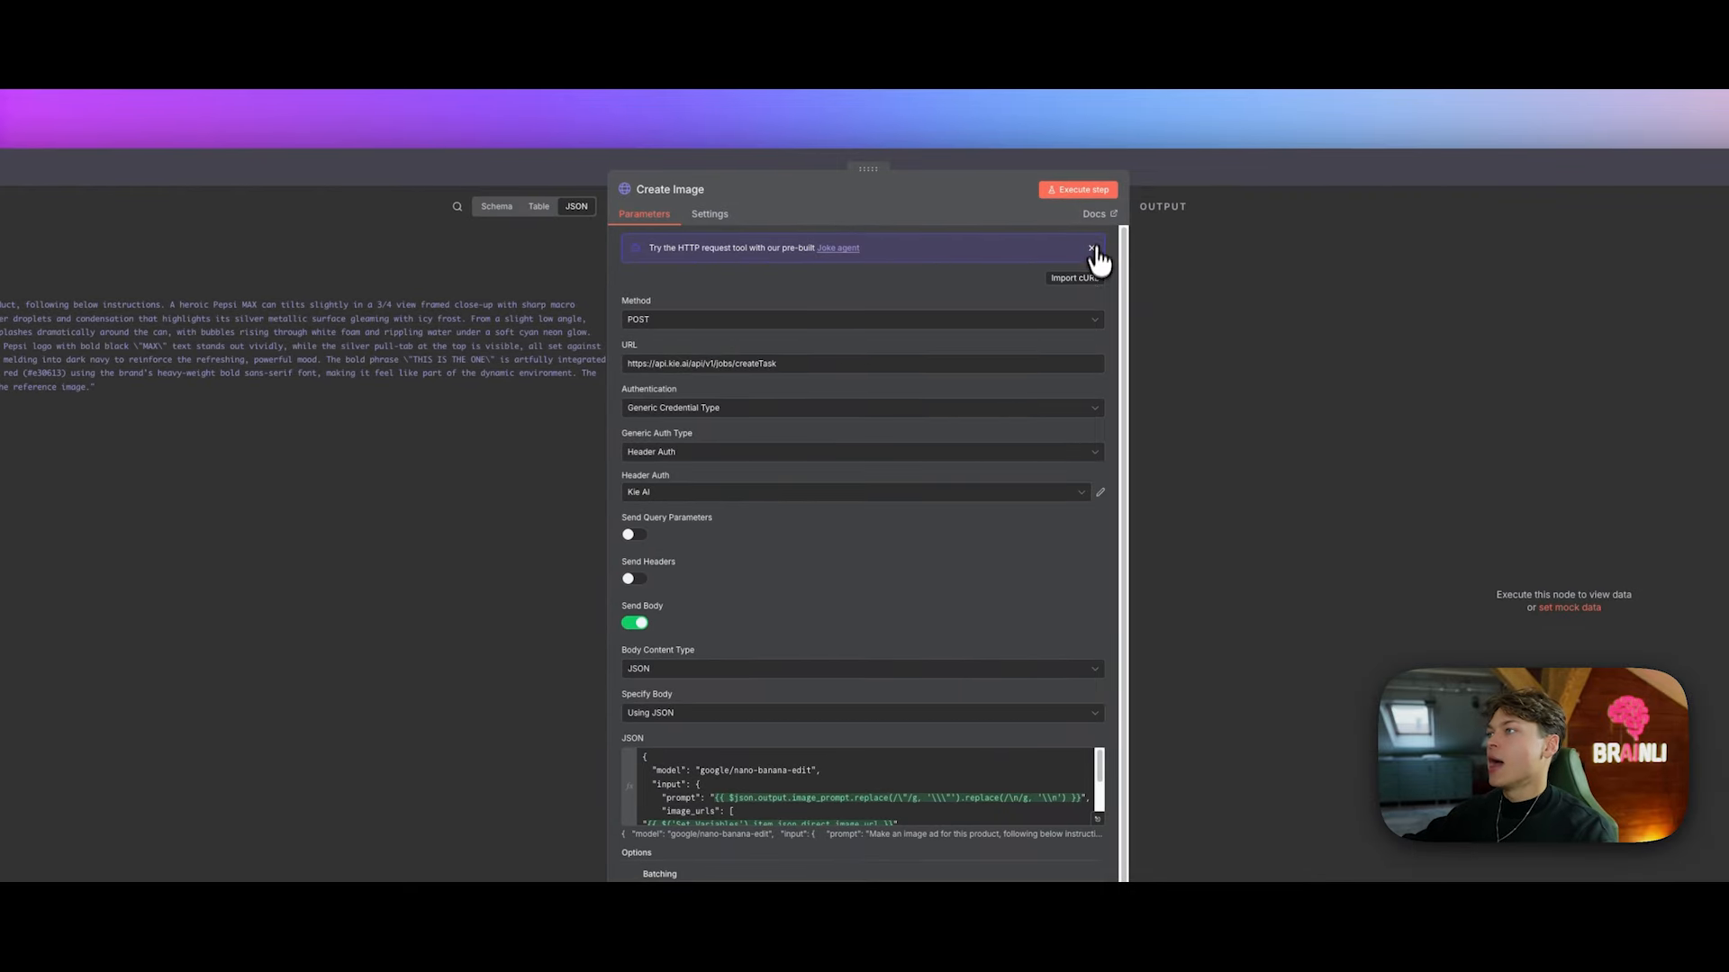
pyautogui.click(1085, 278)
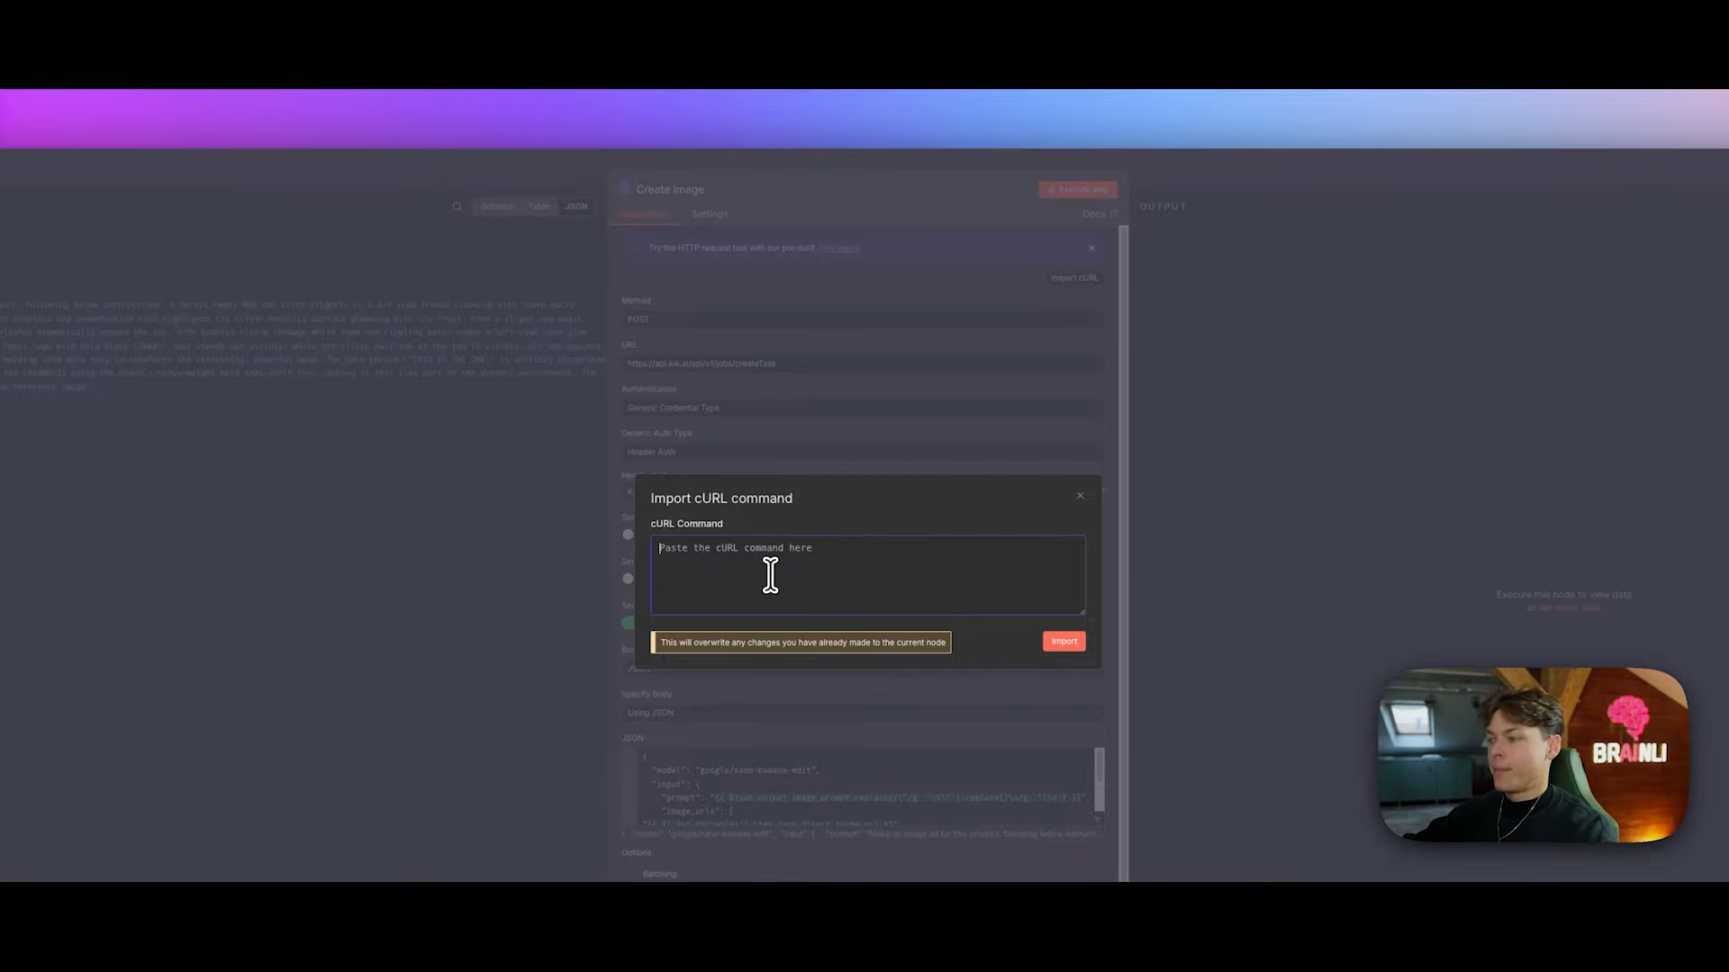
pyautogui.hotkey('ctrl', 'v')
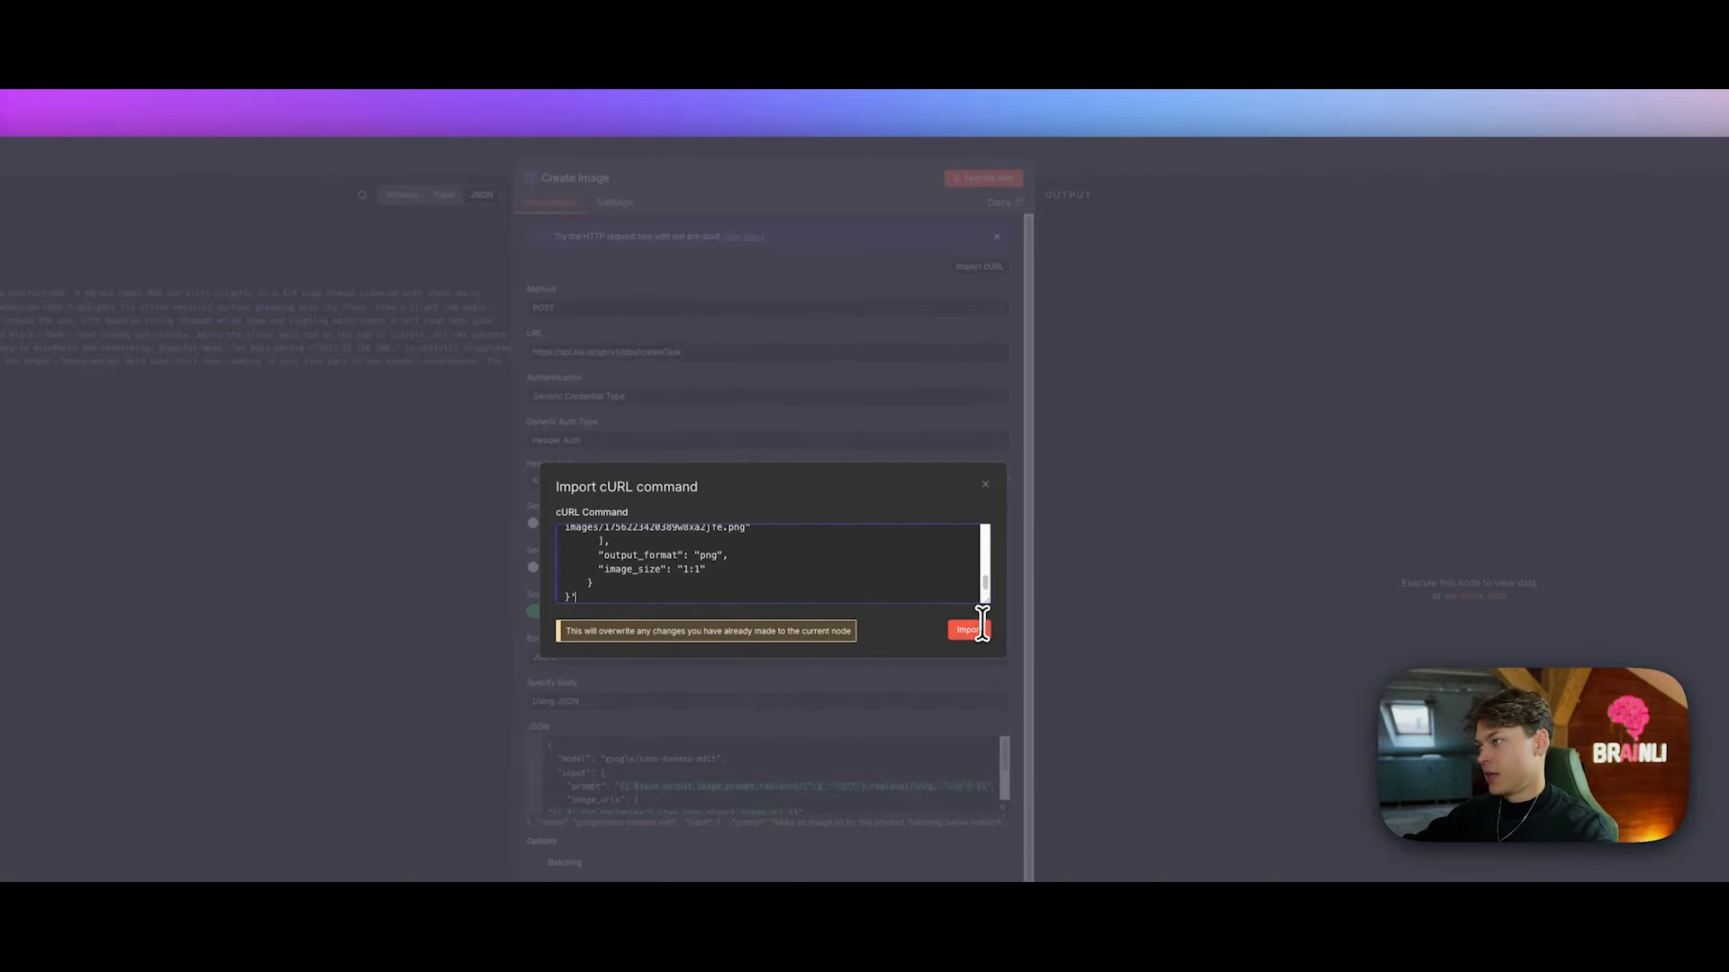
pyautogui.click(990, 493)
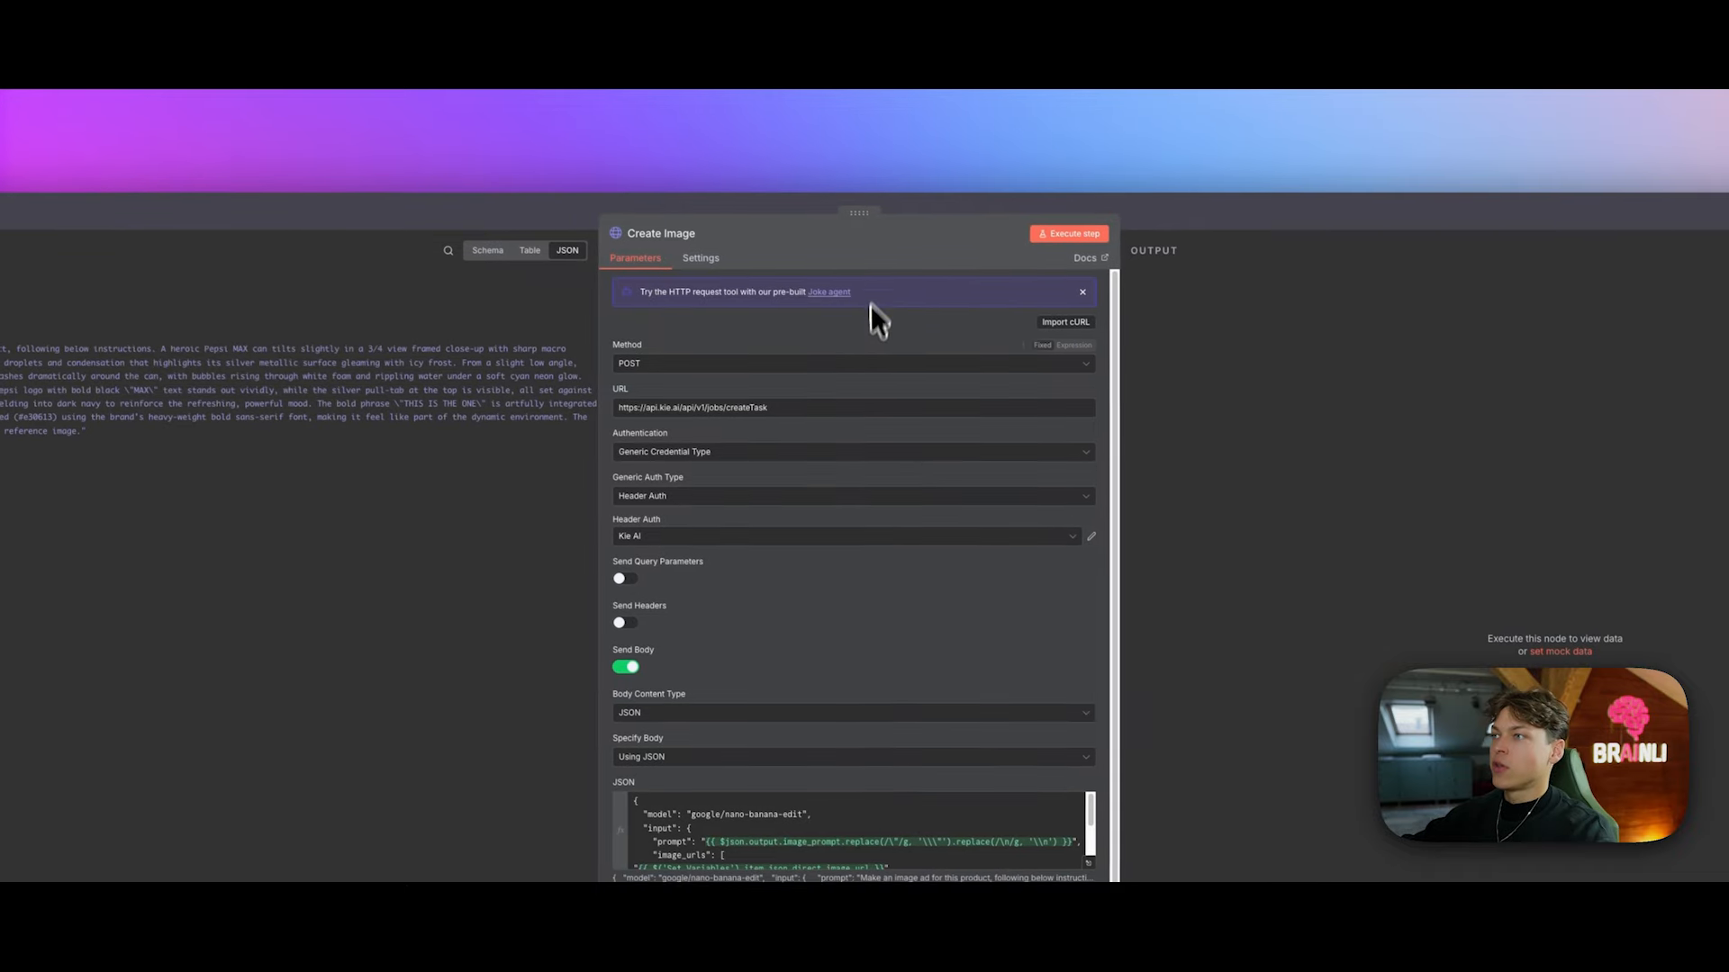
pyautogui.scroll(-2, 825, 427)
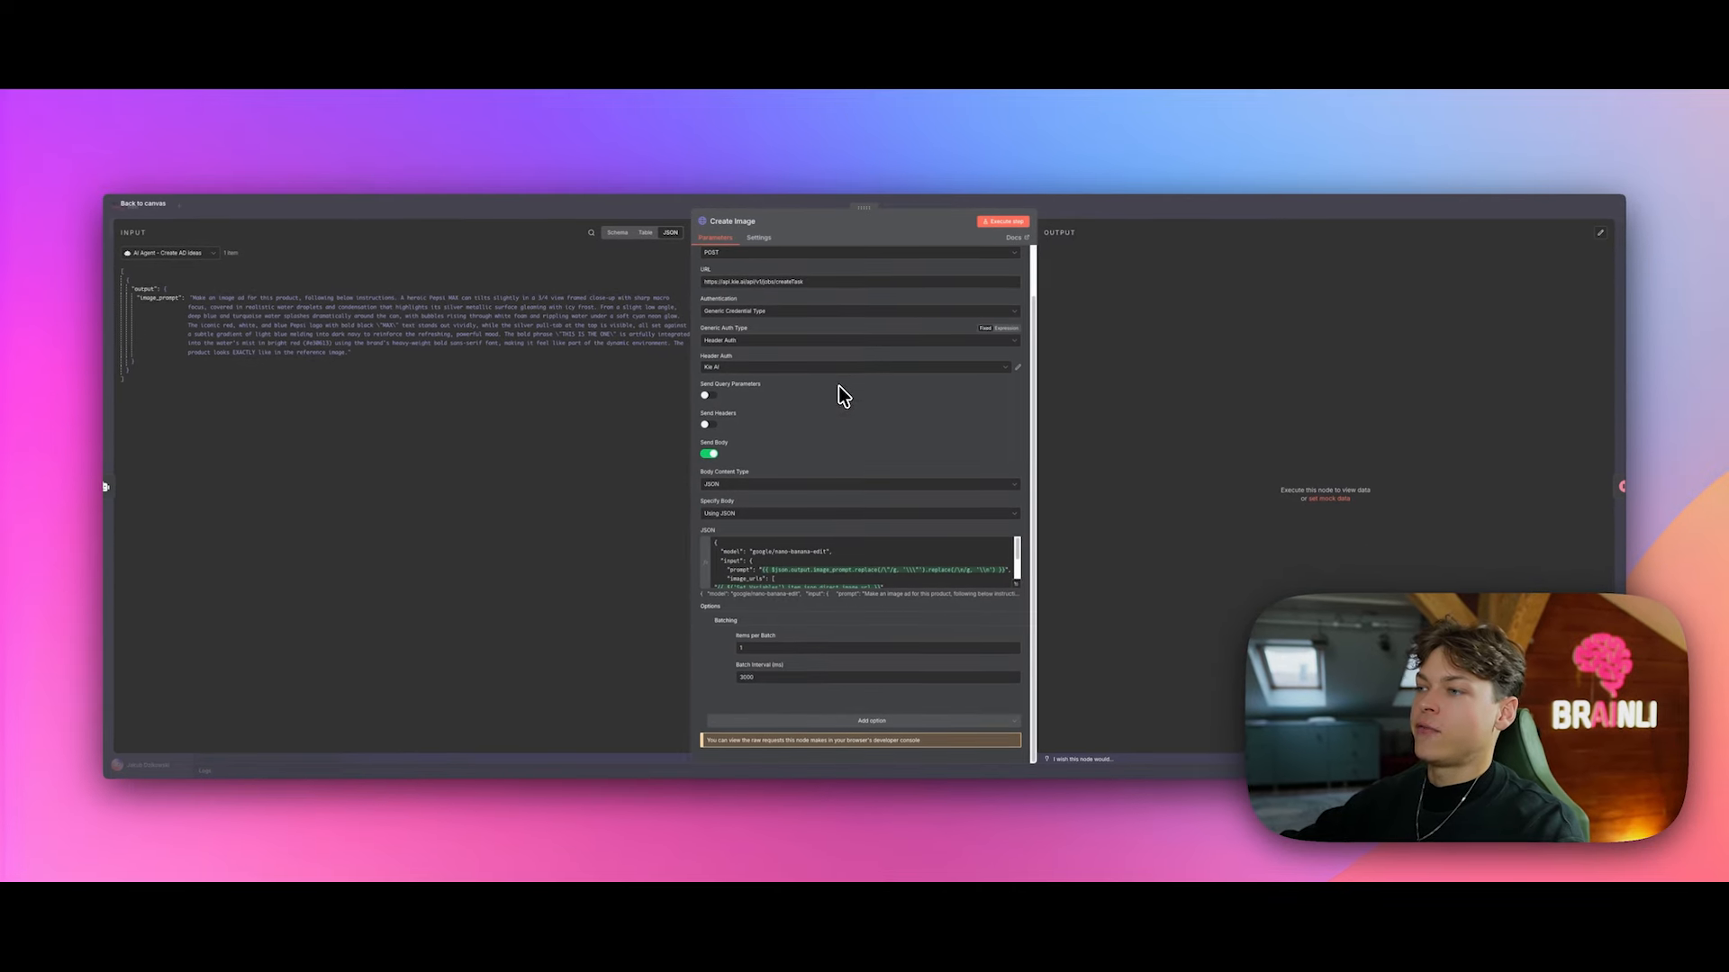
pyautogui.click(989, 587)
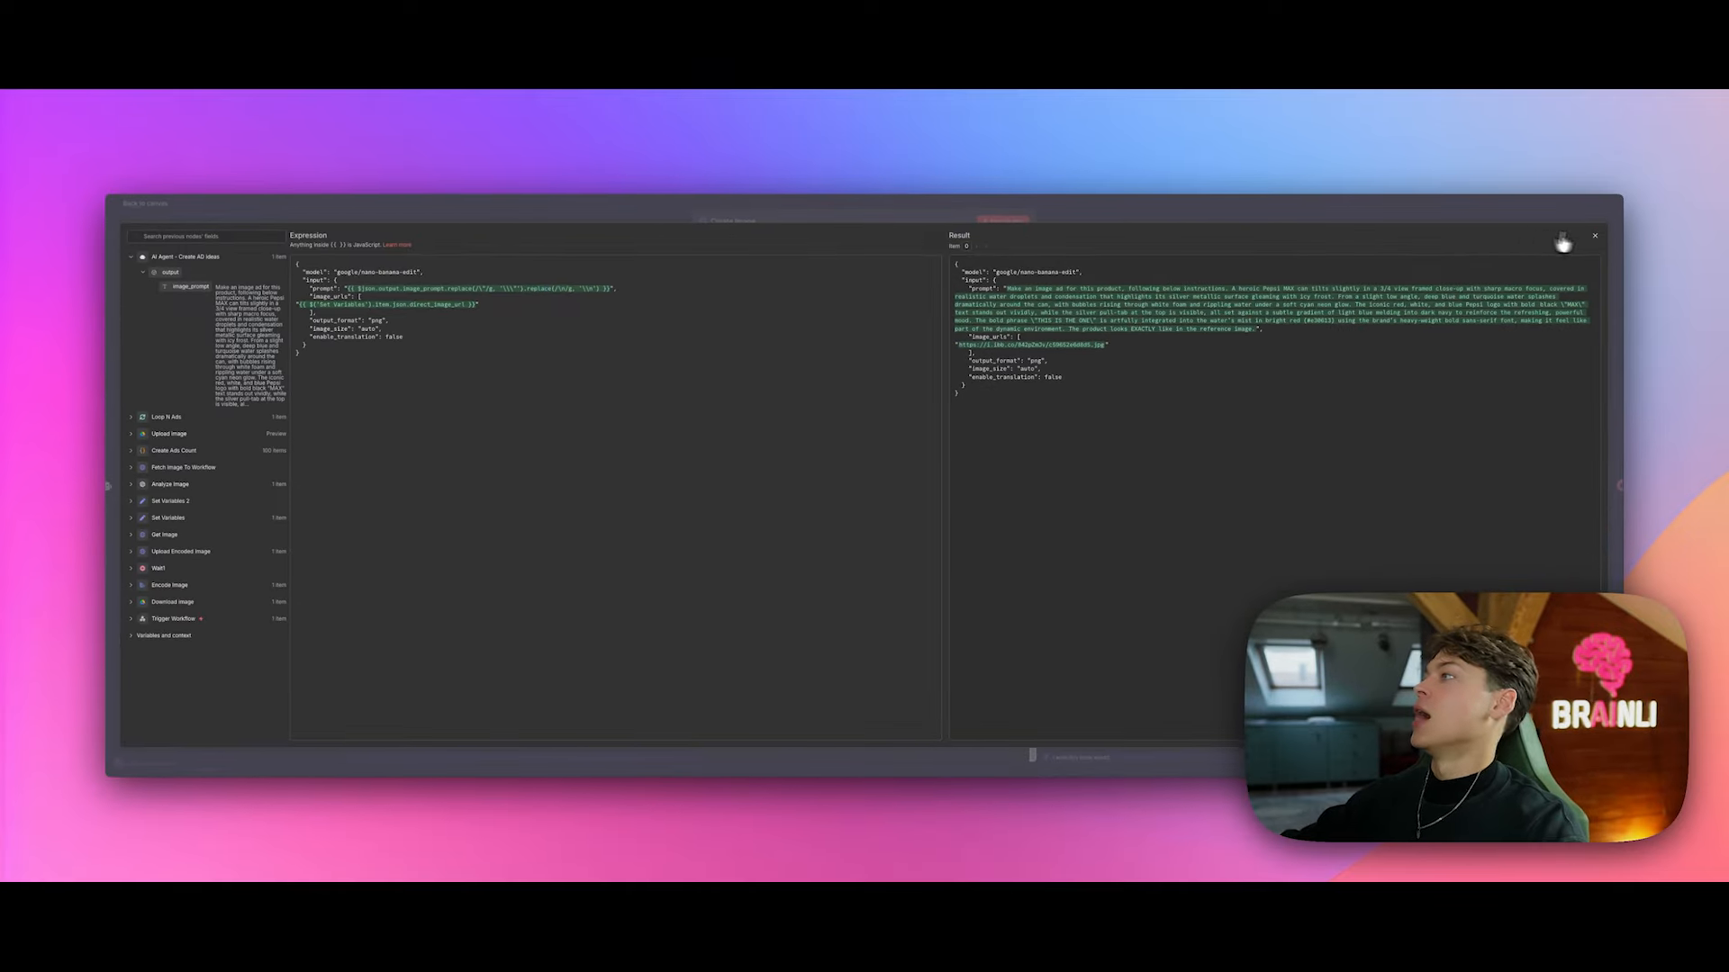
# Step: Reopen the JSON body's resolved result and compare it with the model playground's prompt
pyautogui.click(1595, 236)
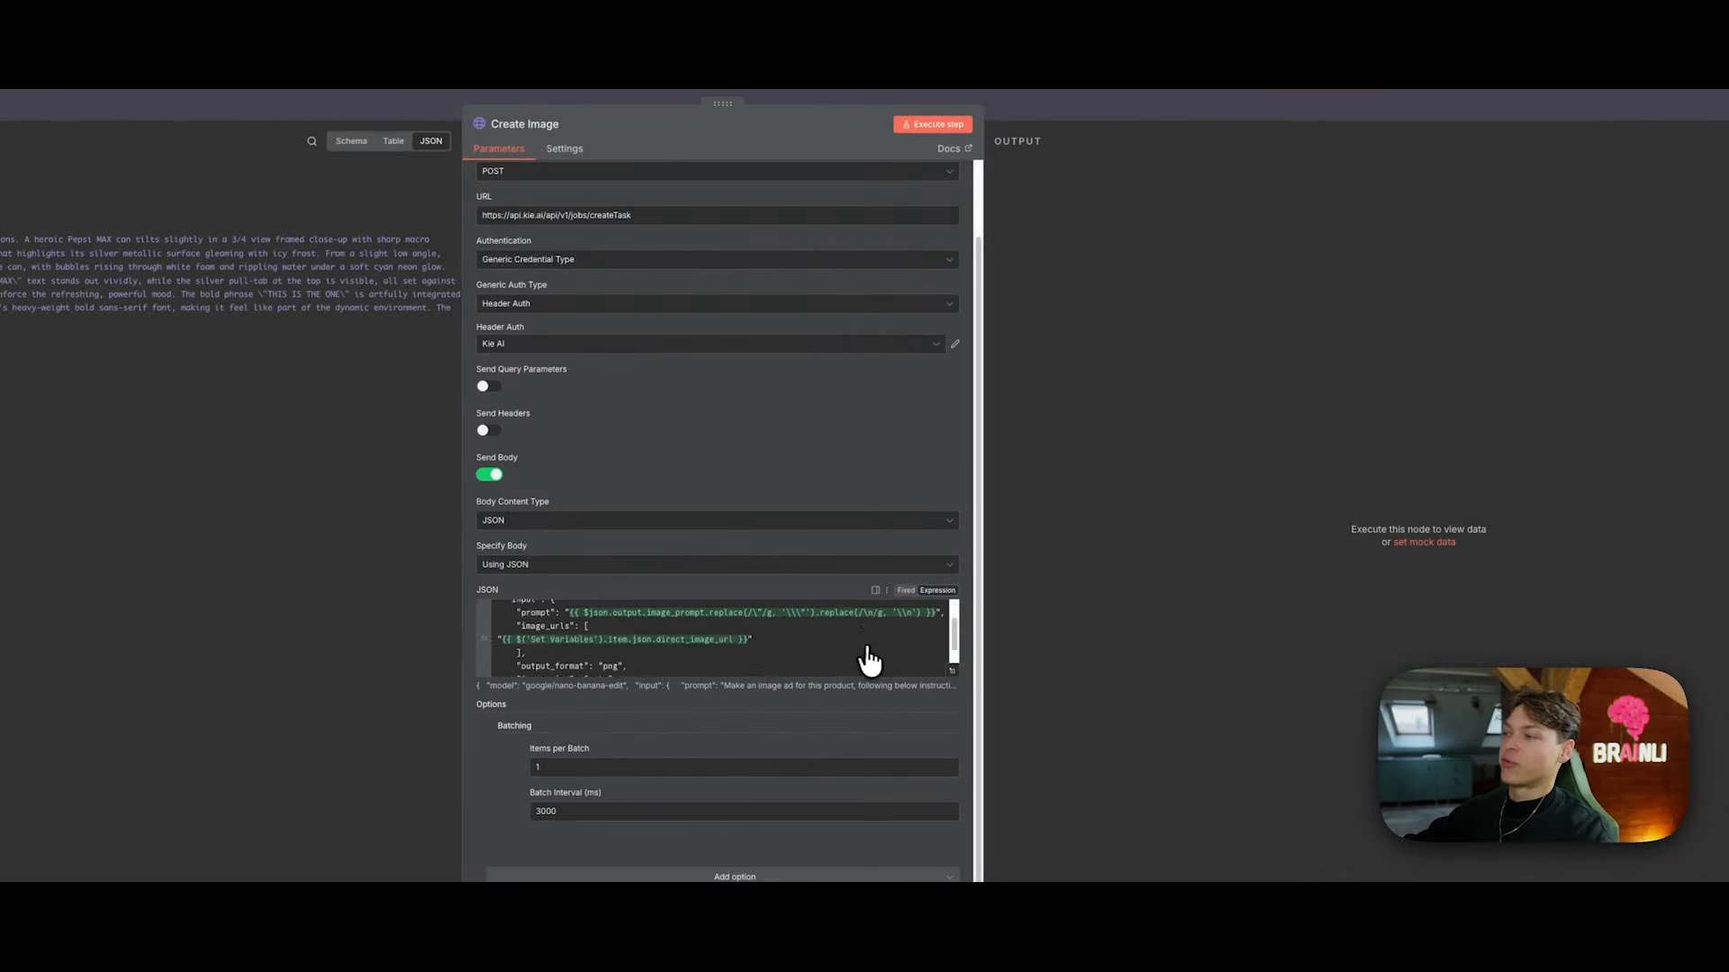
pyautogui.scroll(3, 868, 662)
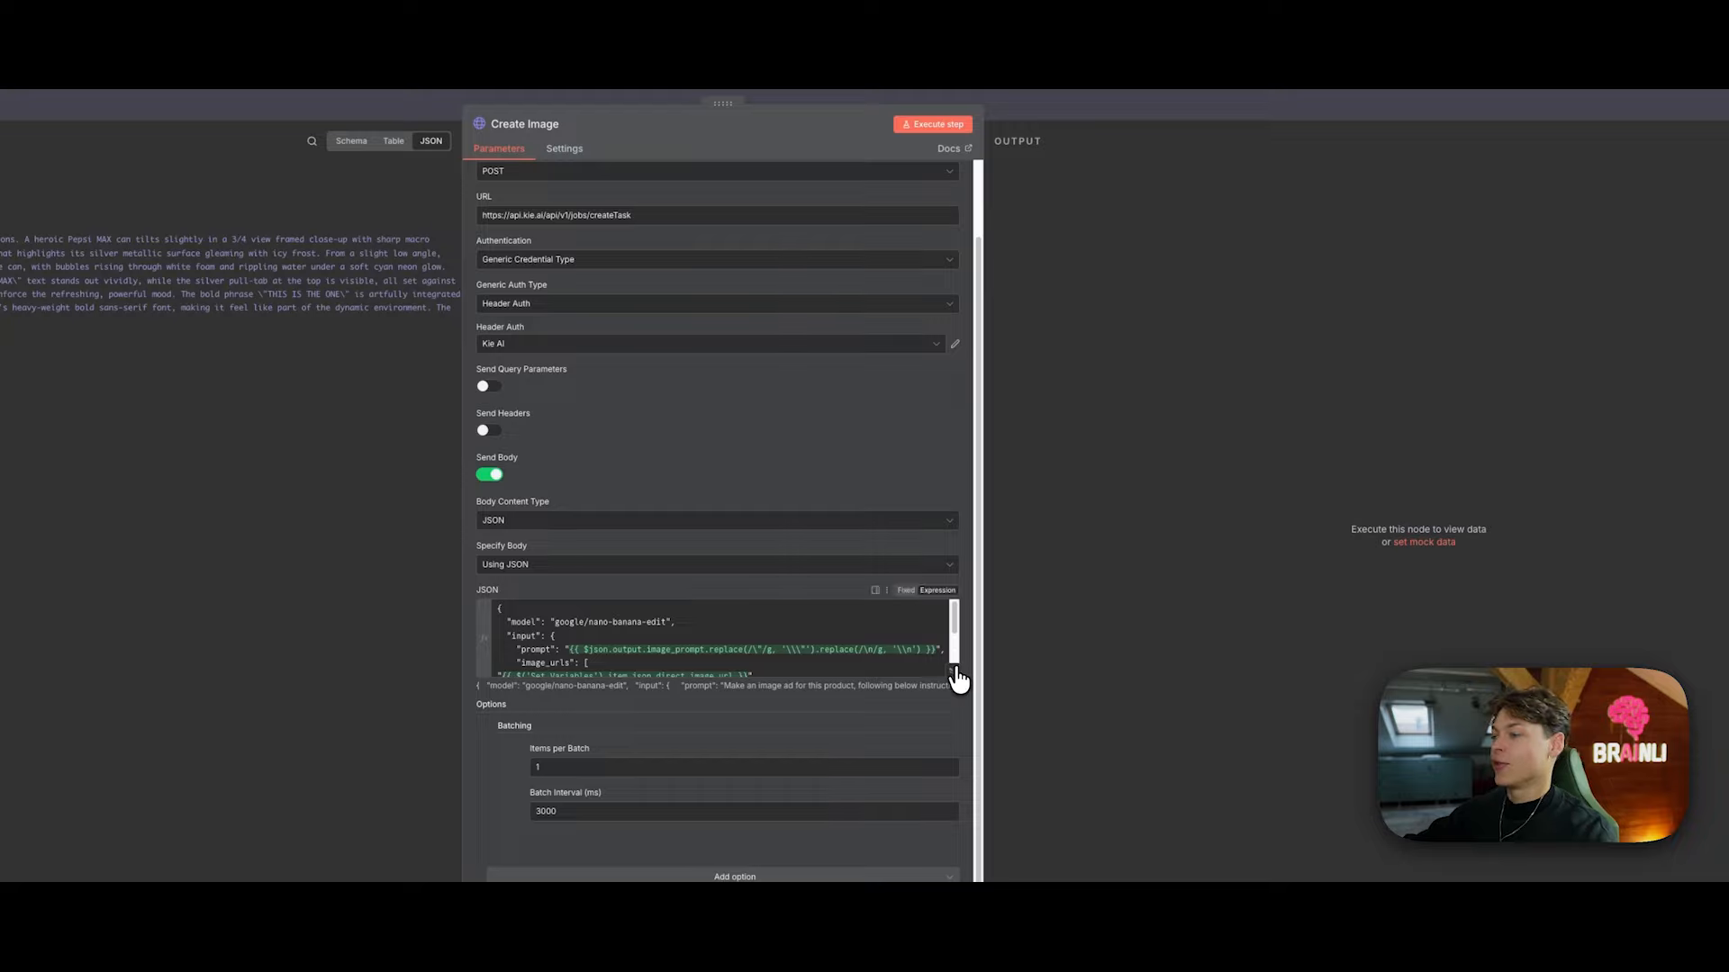
pyautogui.click(955, 673)
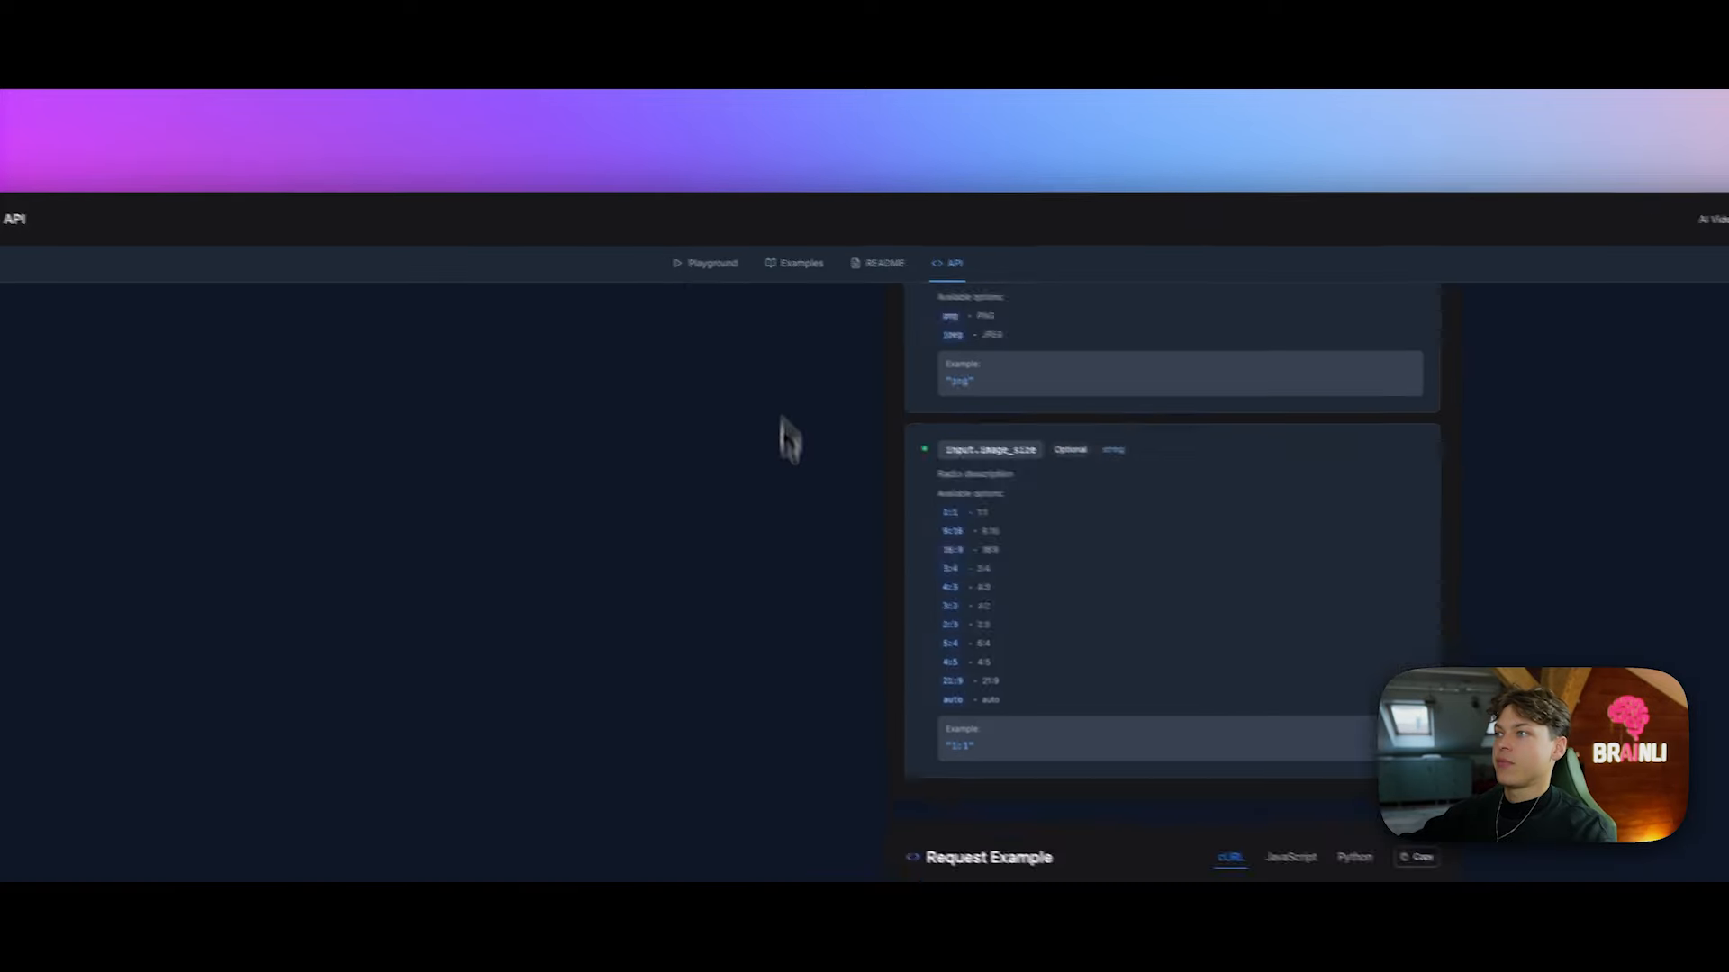
pyautogui.click(624, 242)
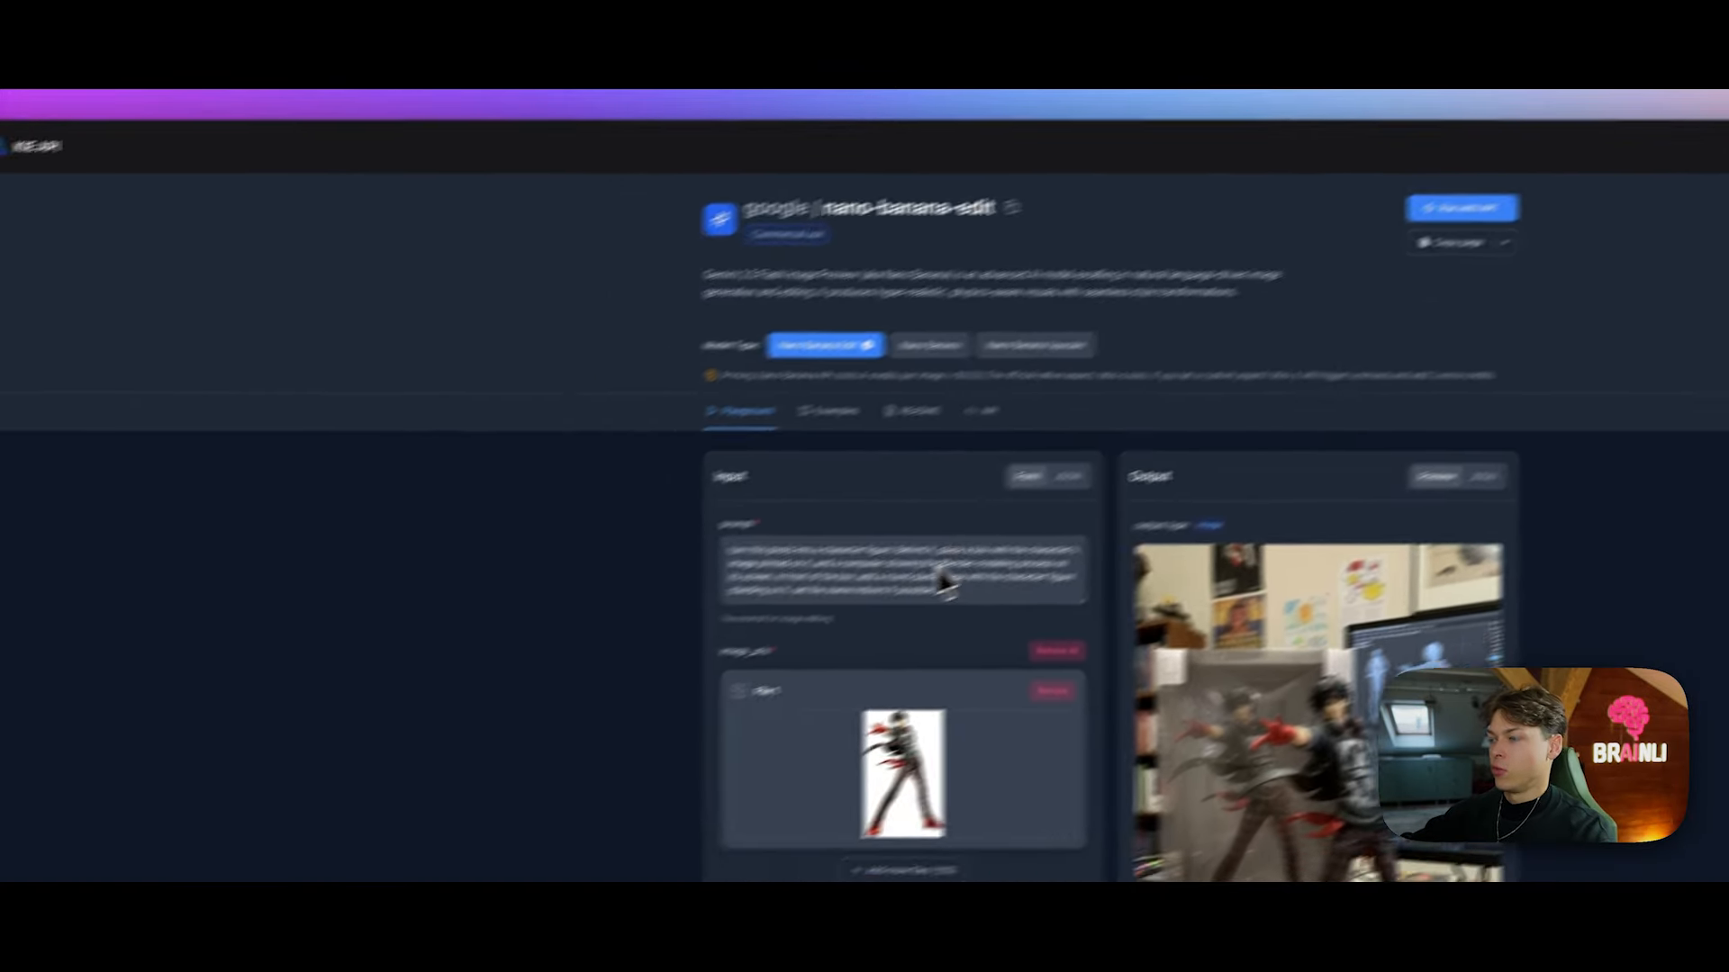
pyautogui.scroll(-2, 938, 579)
pyautogui.moveTo(1061, 450); pyautogui.dragTo(810, 437)
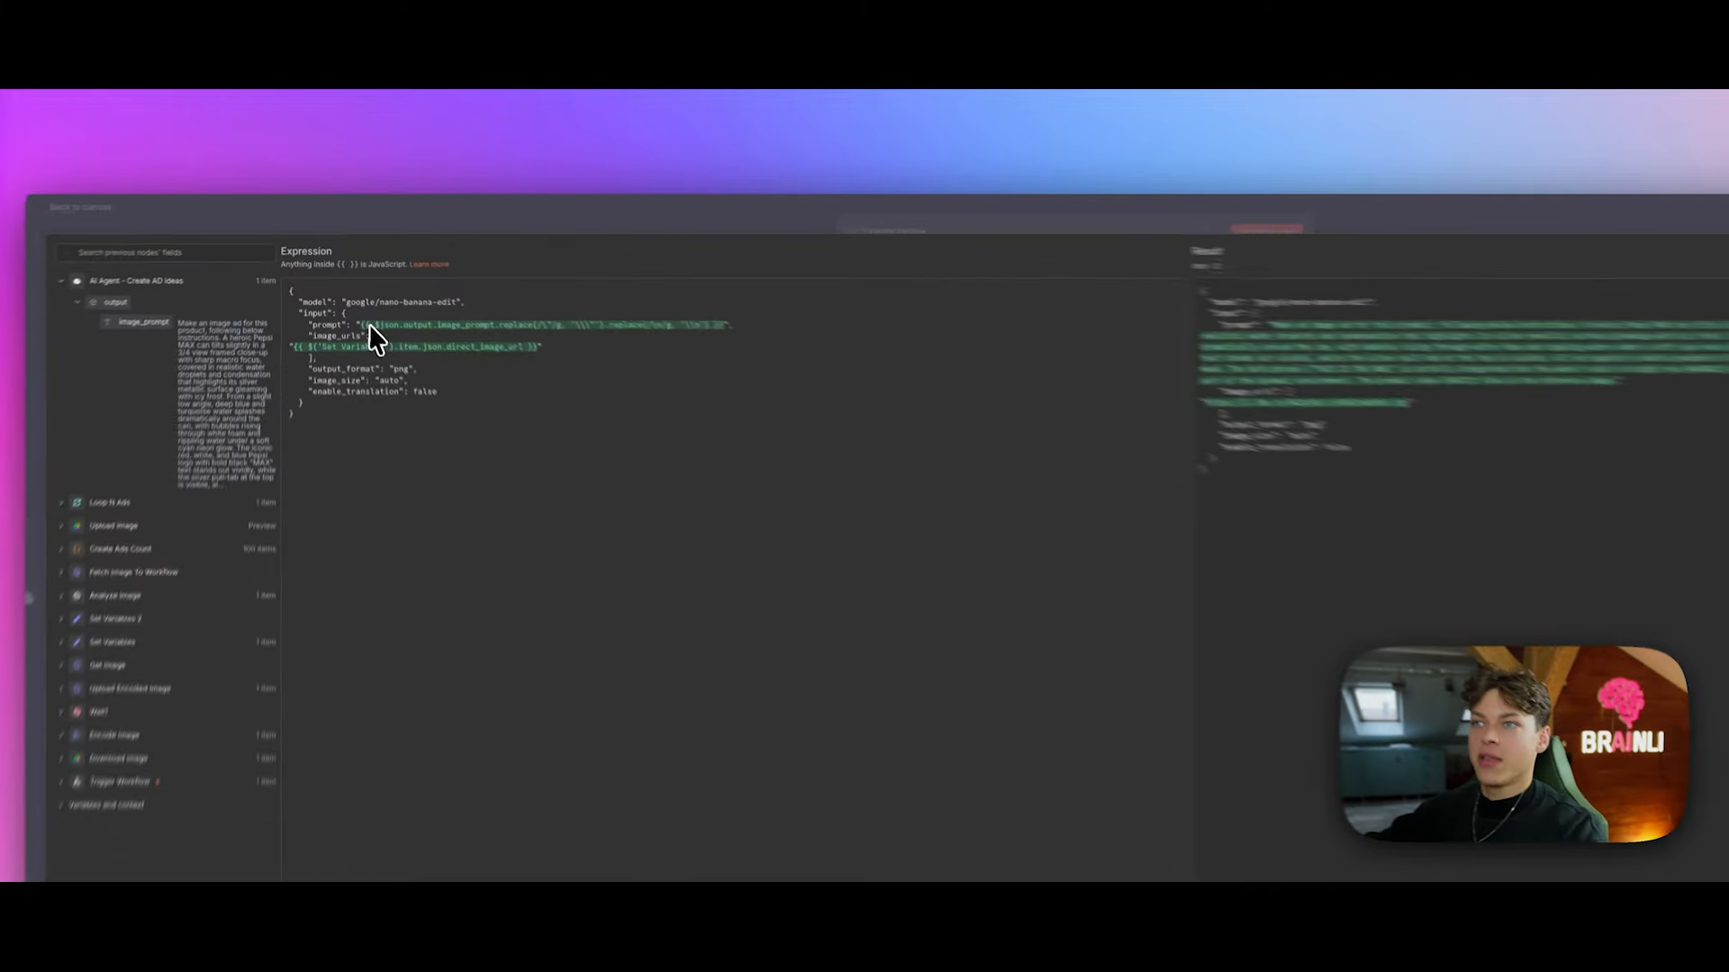
# Step: Highlight the prompt expression and its resolved text in Result, then bring up the imgbb API docs
pyautogui.moveTo(349, 289); pyautogui.dragTo(608, 289)
pyautogui.click(851, 341)
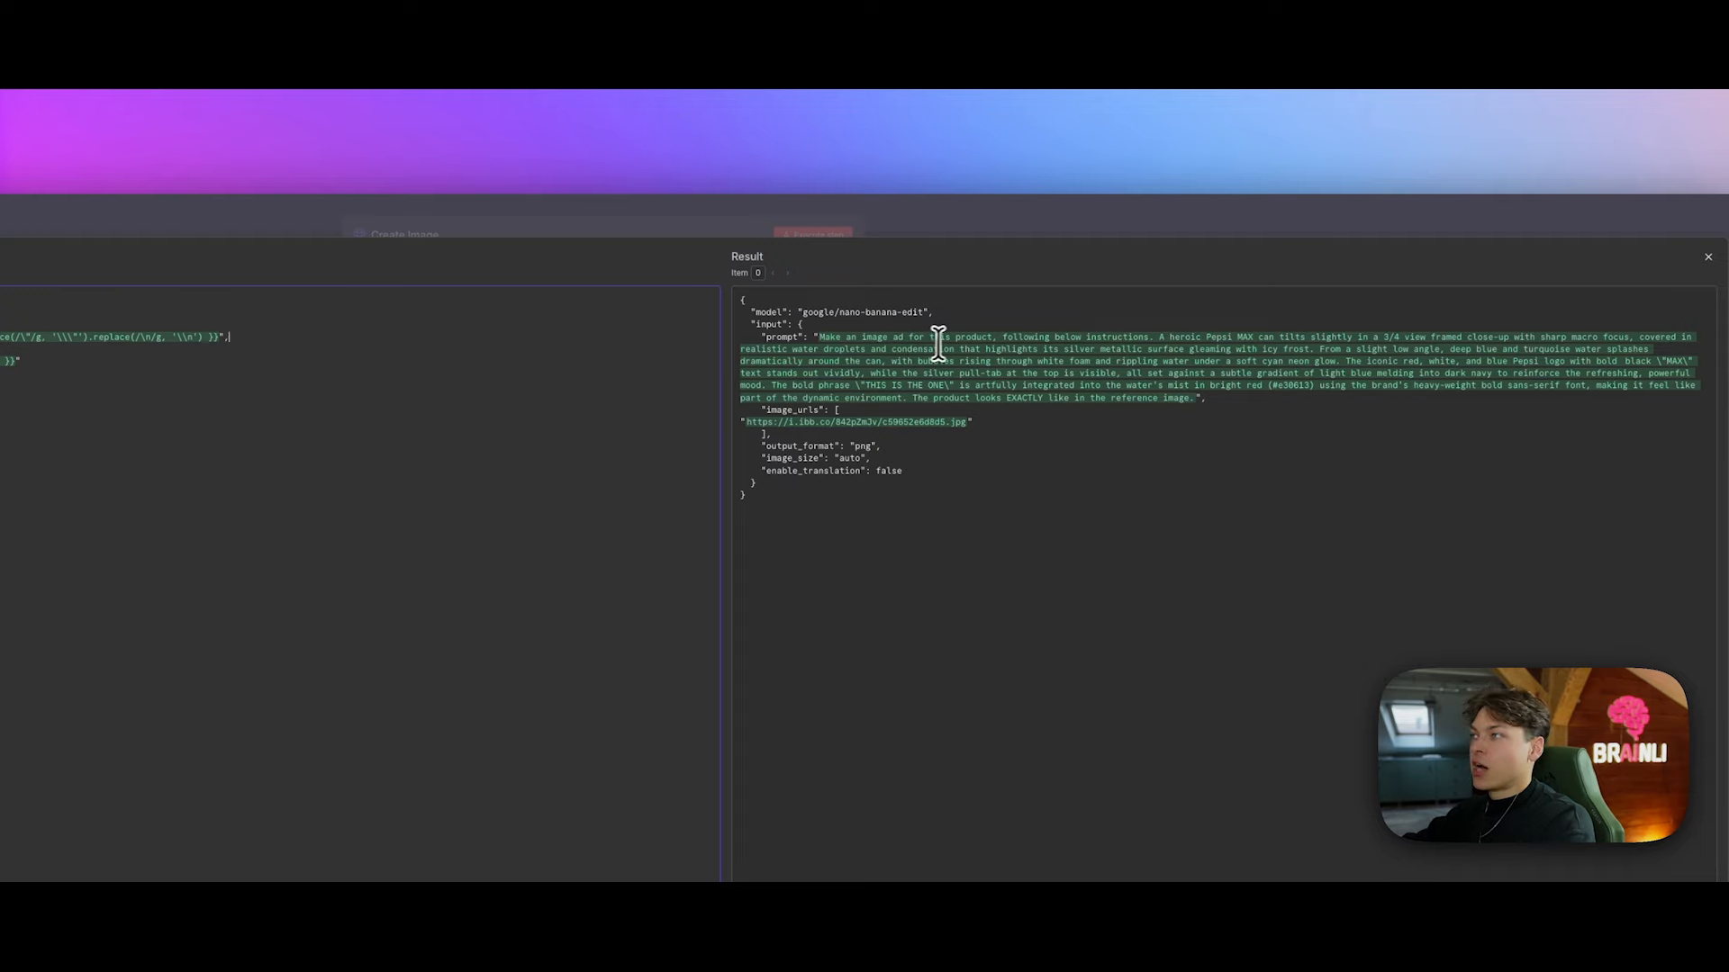
pyautogui.moveTo(1005, 338); pyautogui.dragTo(1272, 338)
pyautogui.click(1333, 321)
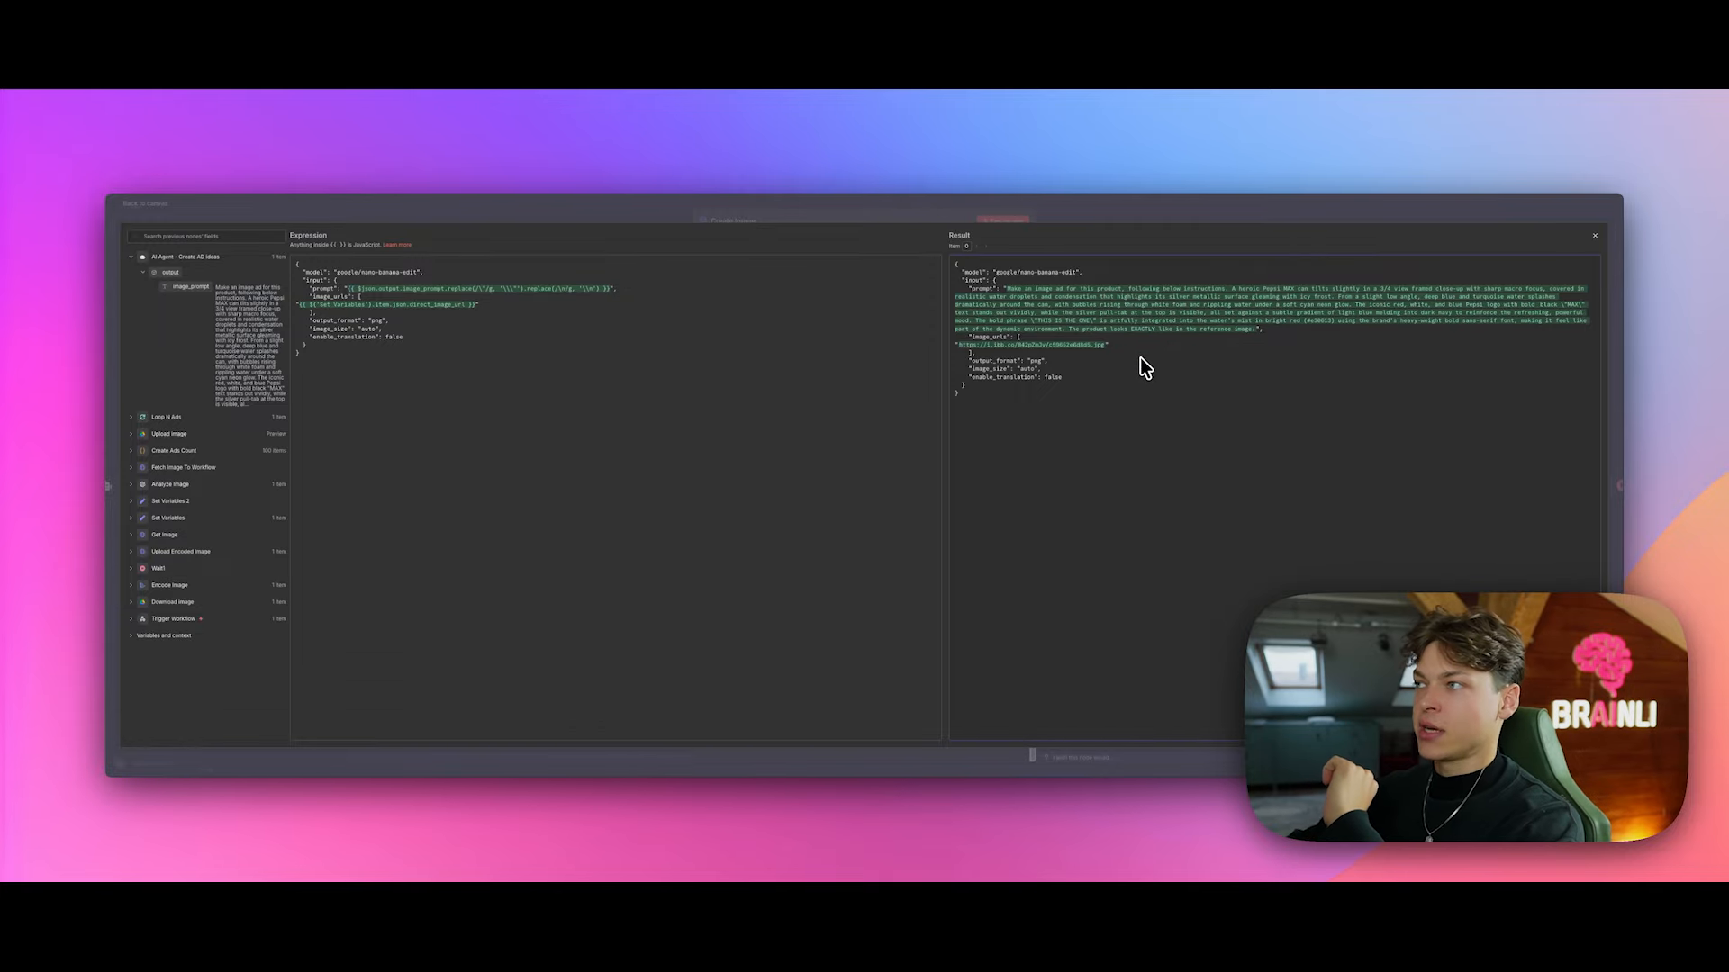
pyautogui.moveTo(1253, 328); pyautogui.dragTo(1014, 291)
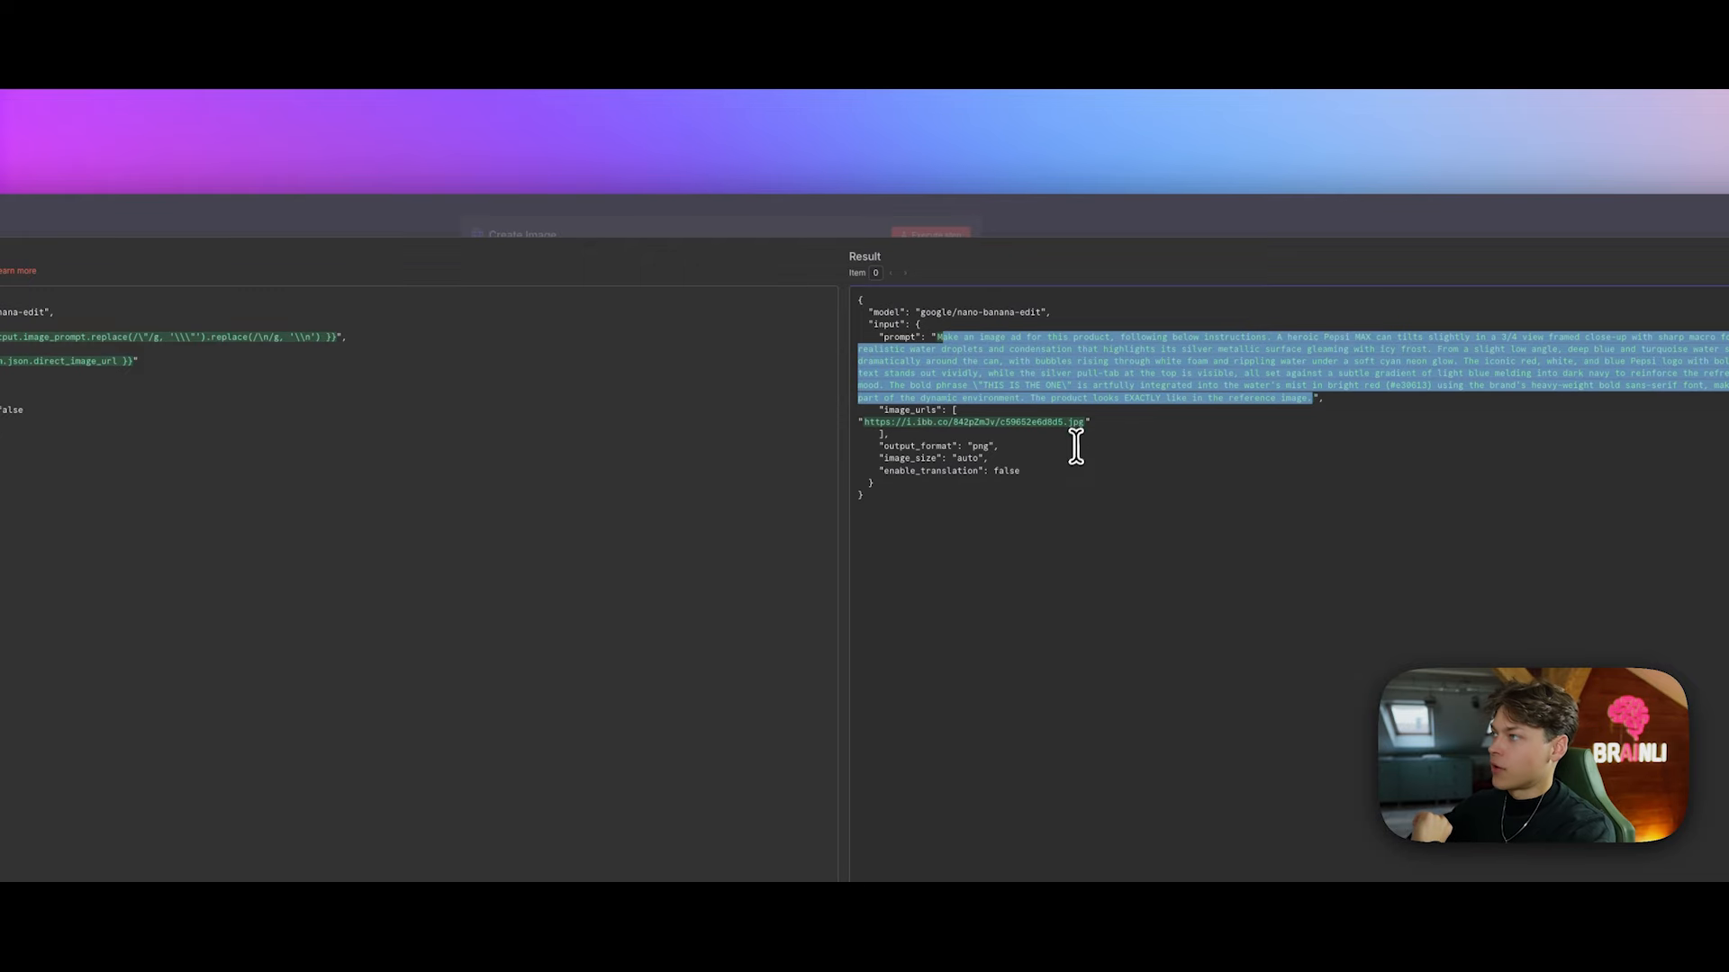
pyautogui.click(489, 132)
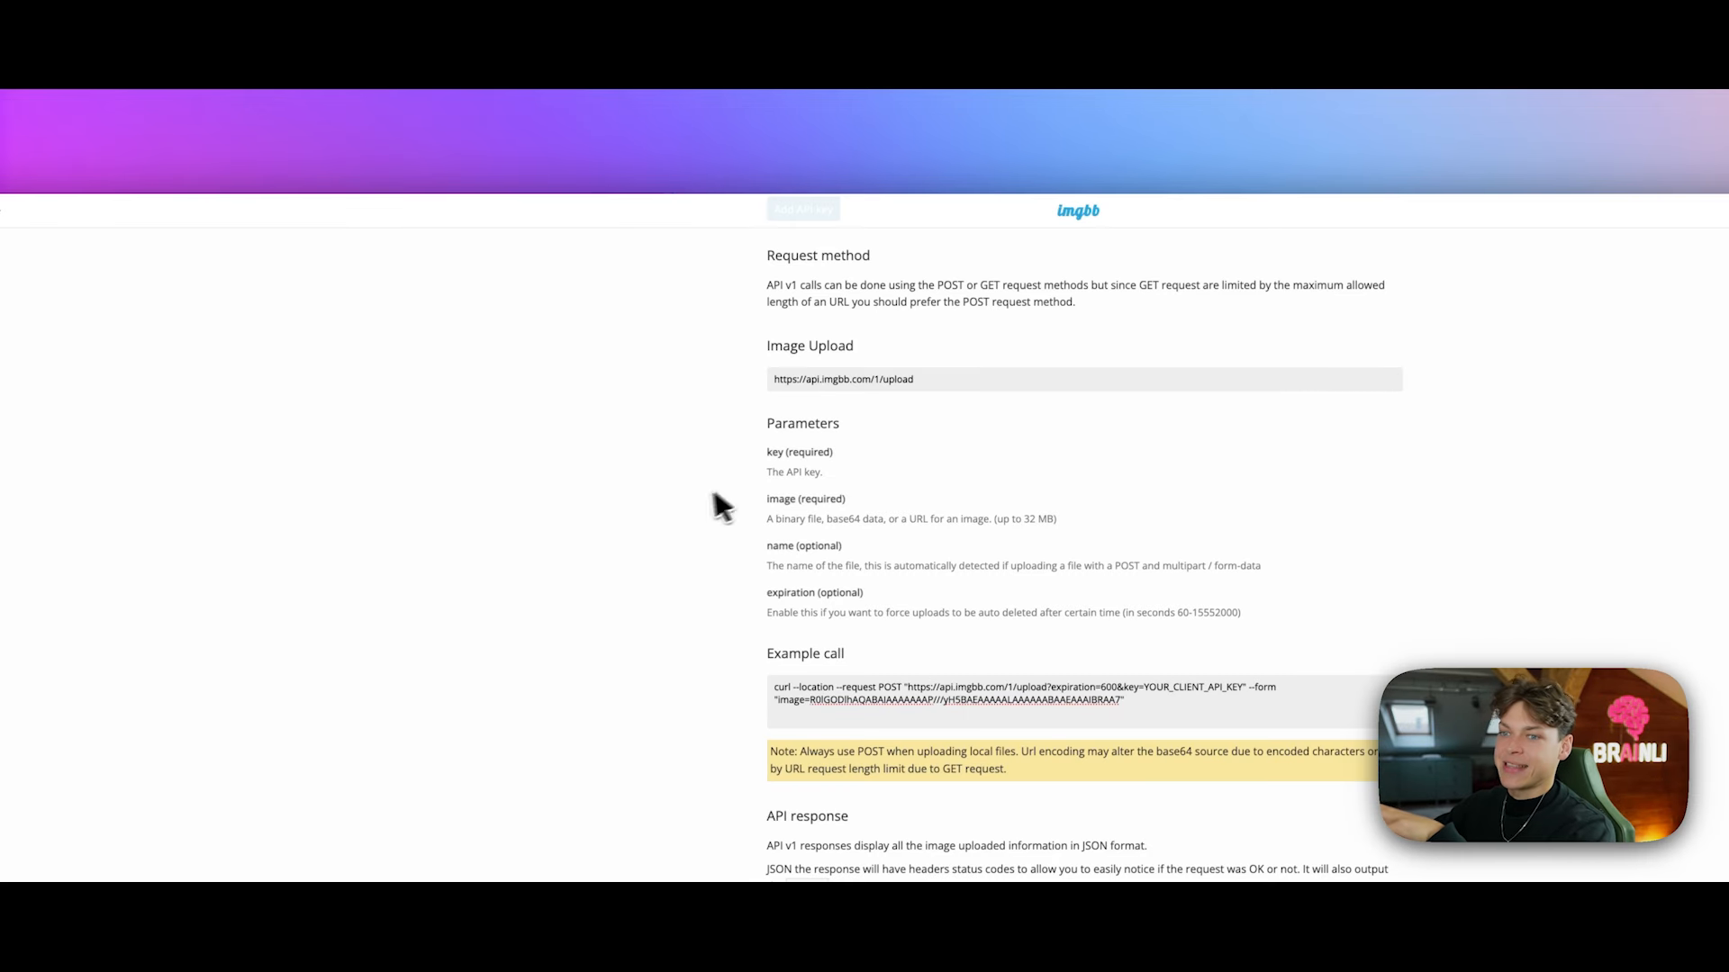
# Step: Open the request's i.ibb.co Pepsi image link in a new browser tab to confirm it loads
pyautogui.click(218, 130)
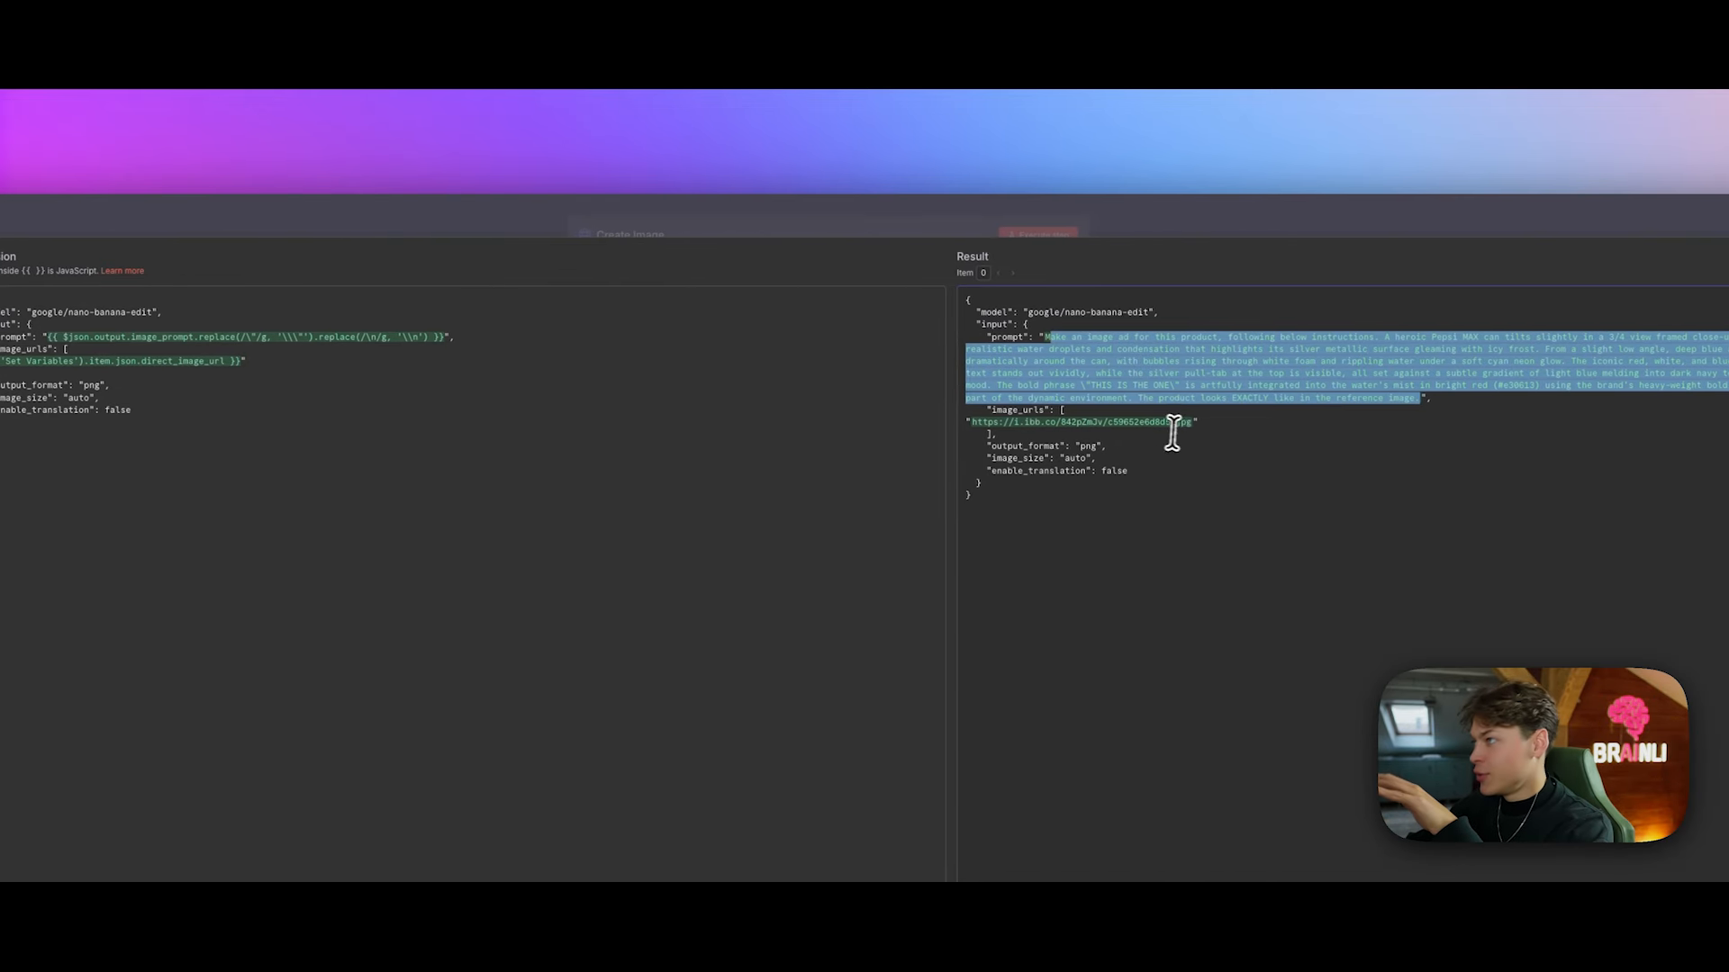
pyautogui.moveTo(1189, 423); pyautogui.dragTo(971, 427)
pyautogui.press('super+c')
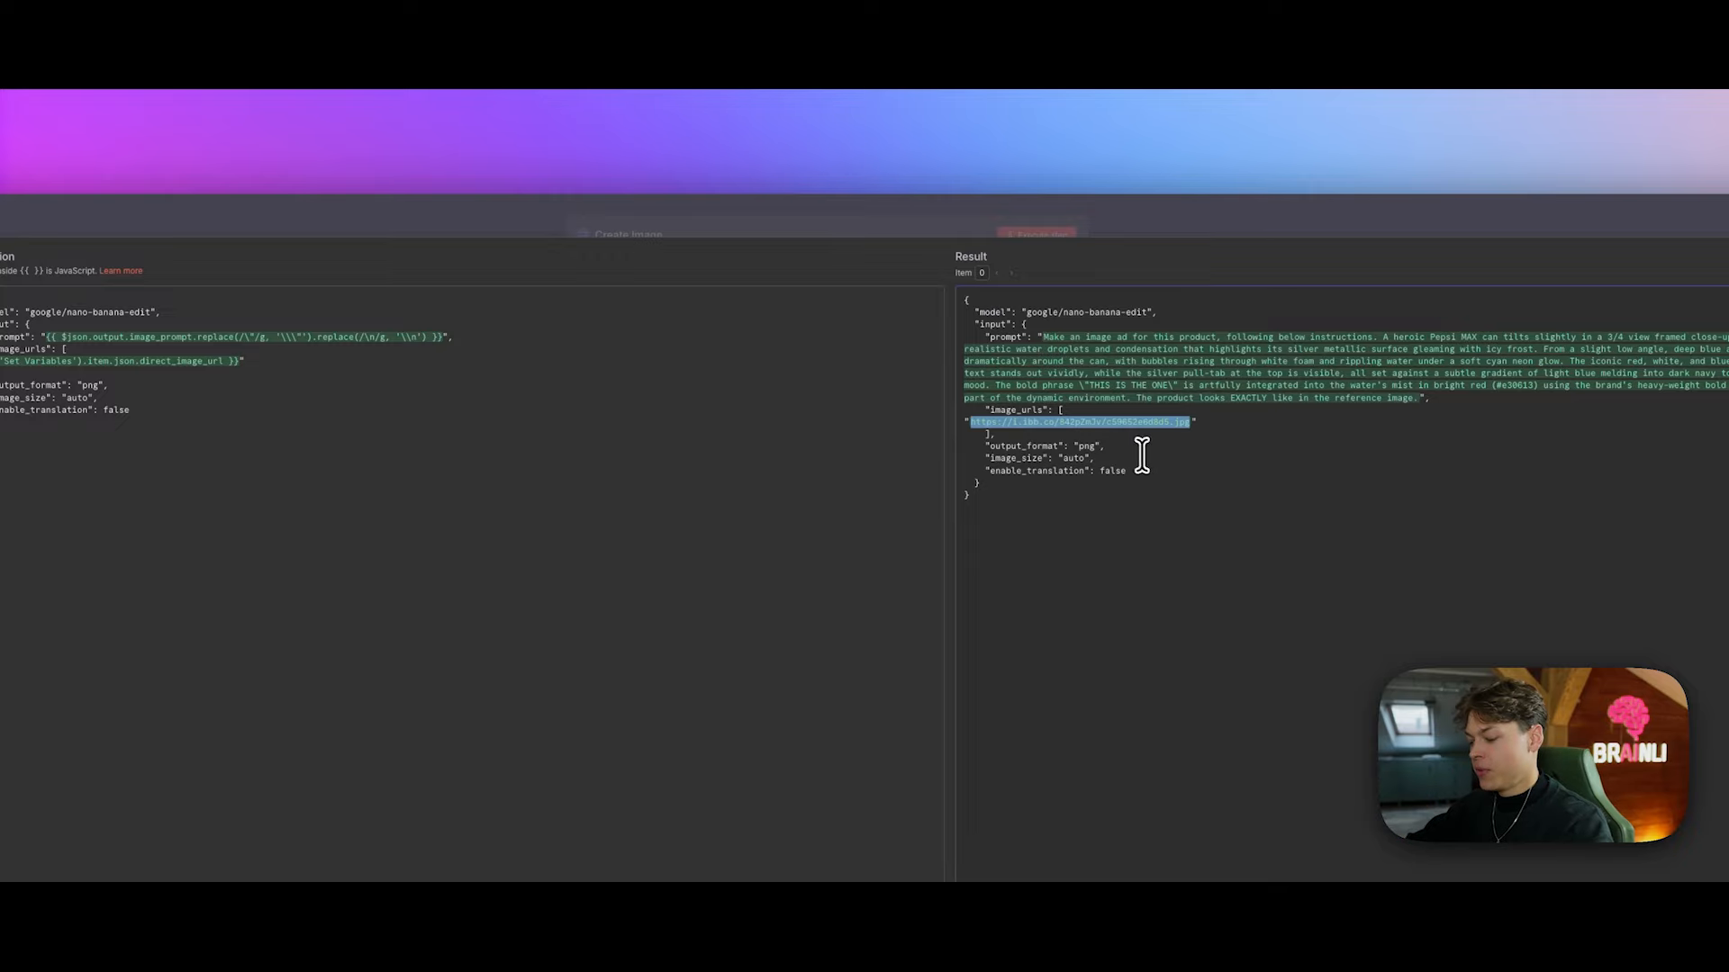
pyautogui.press('super+t')
pyautogui.write('kie.ai')
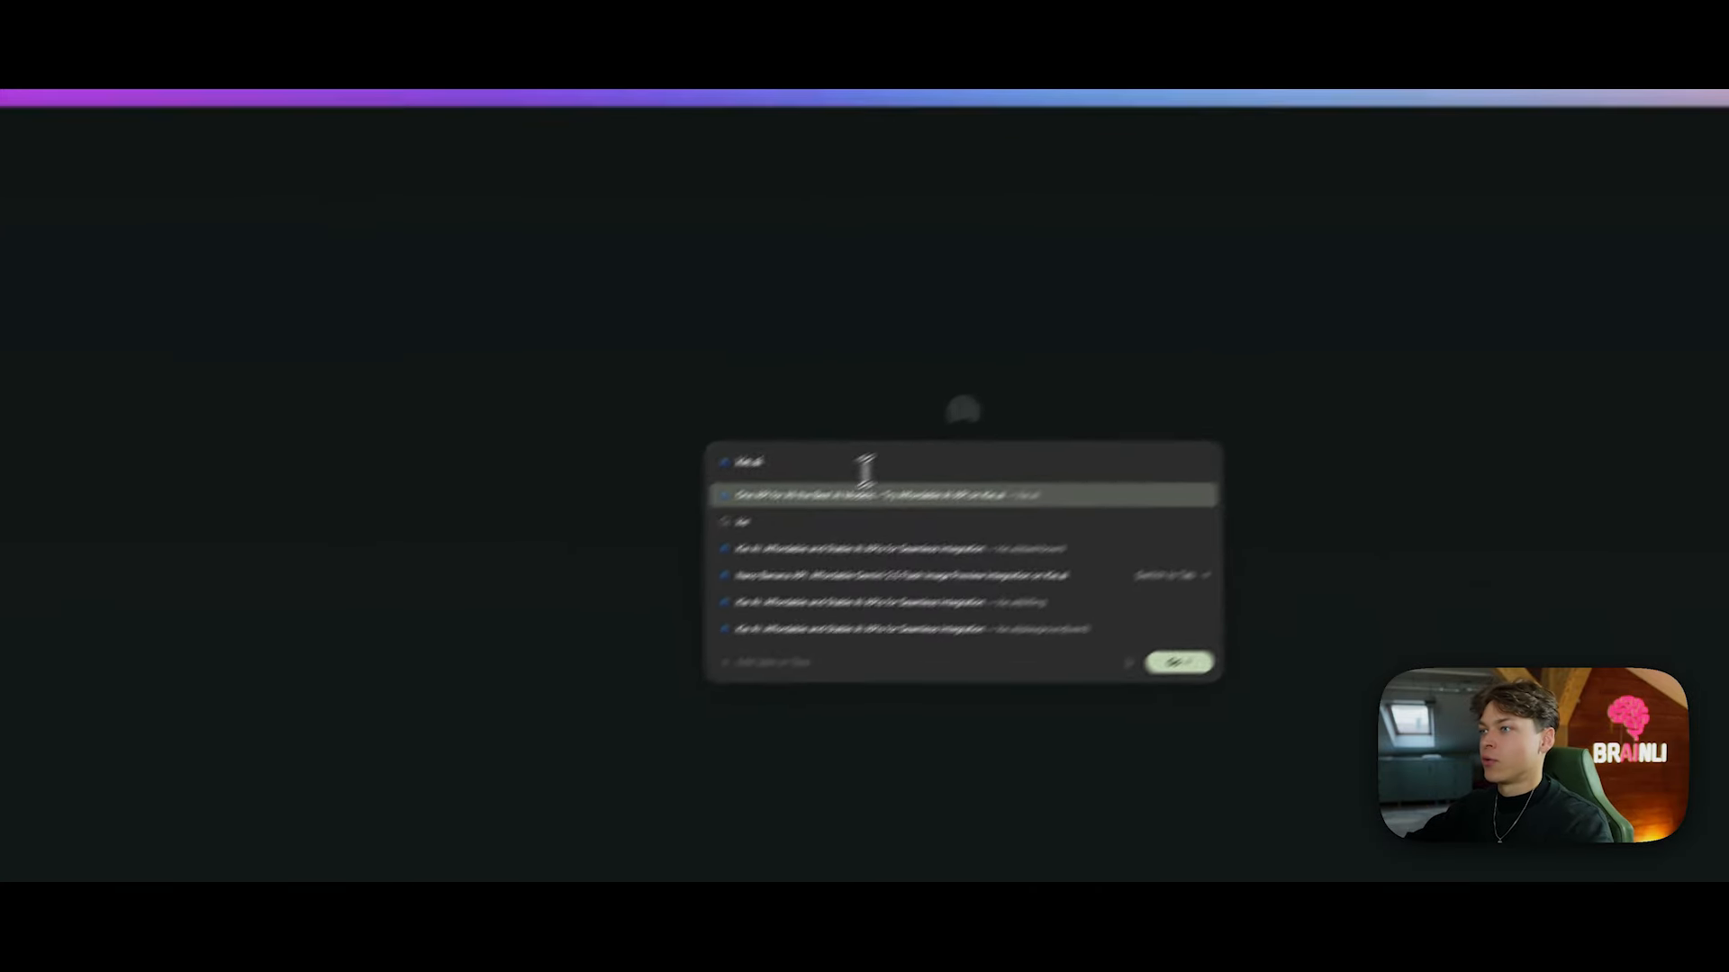
pyautogui.press('super+a')
pyautogui.press('super+v')
pyautogui.press('Return')
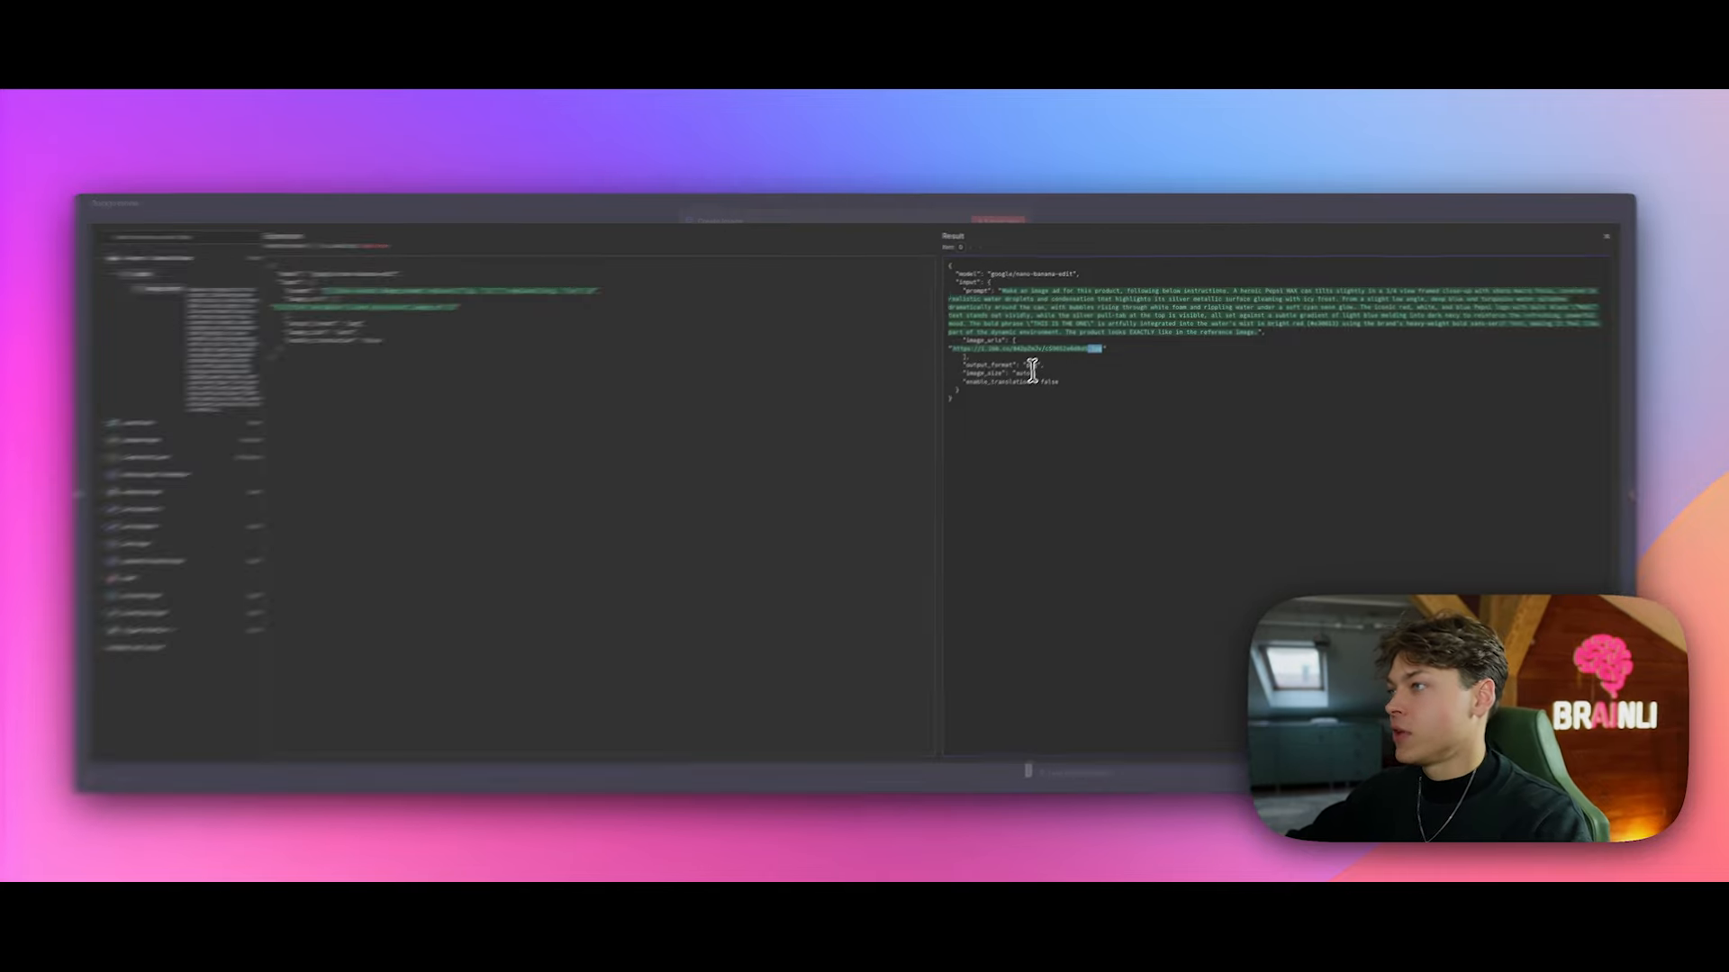
# Step: Run the Create Image step on its own so it returns a successful task ID
pyautogui.doubleClick(1031, 366)
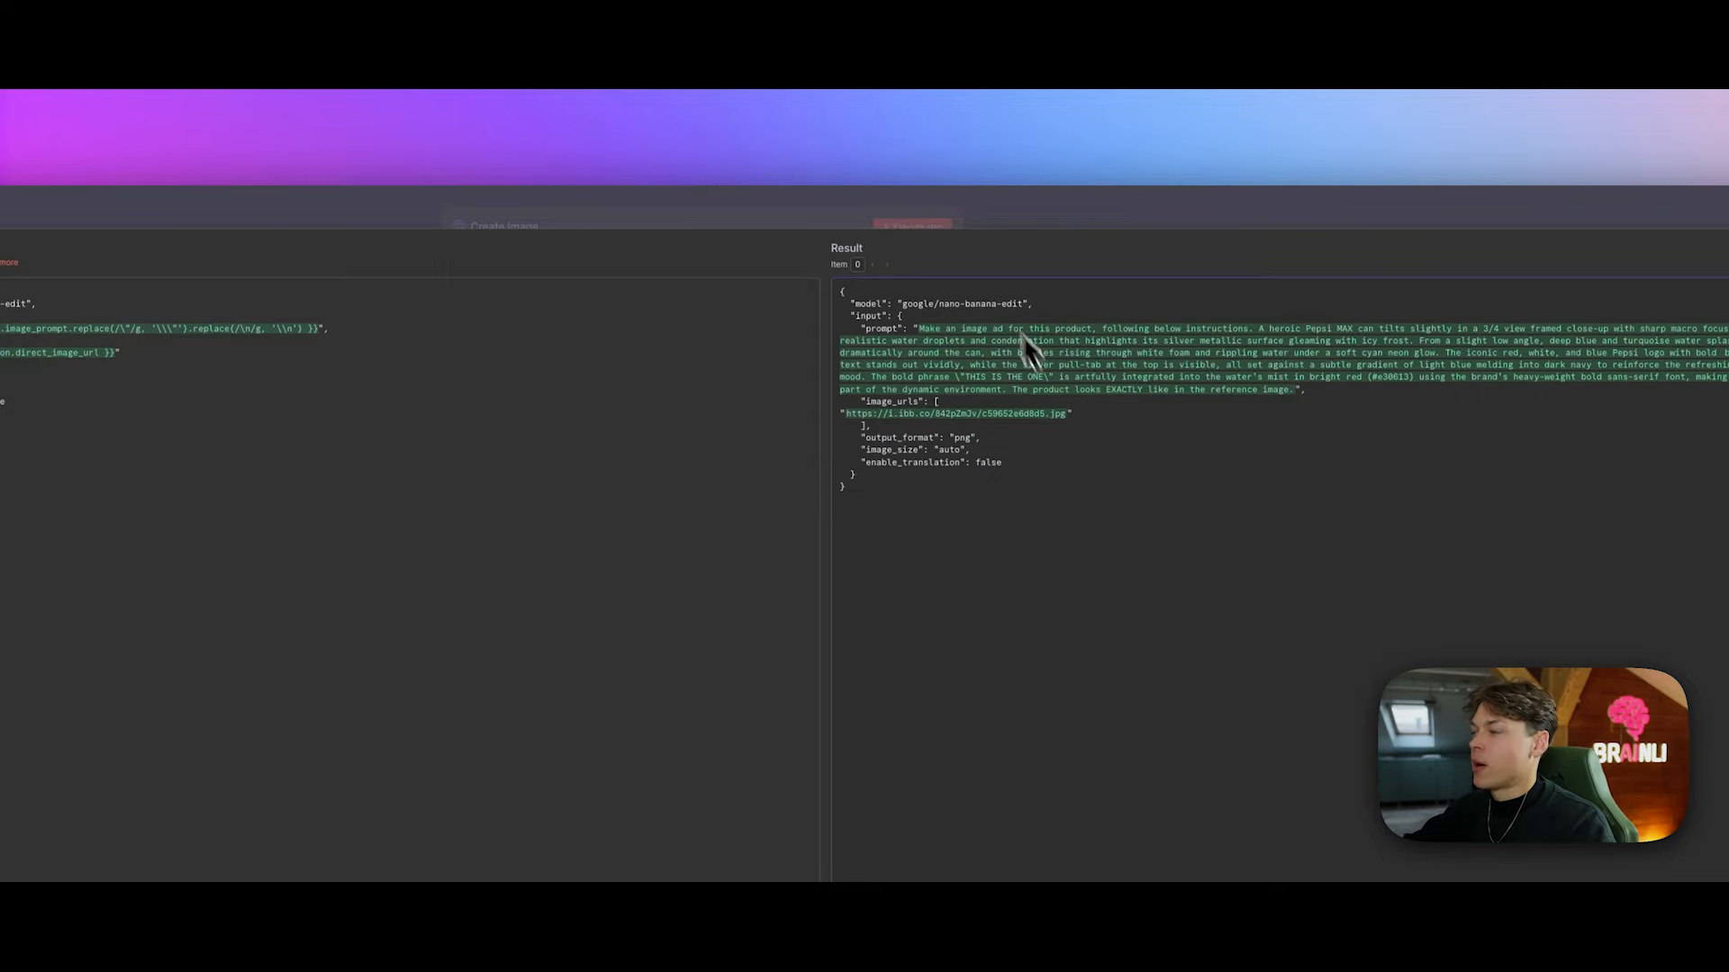
pyautogui.click(965, 229)
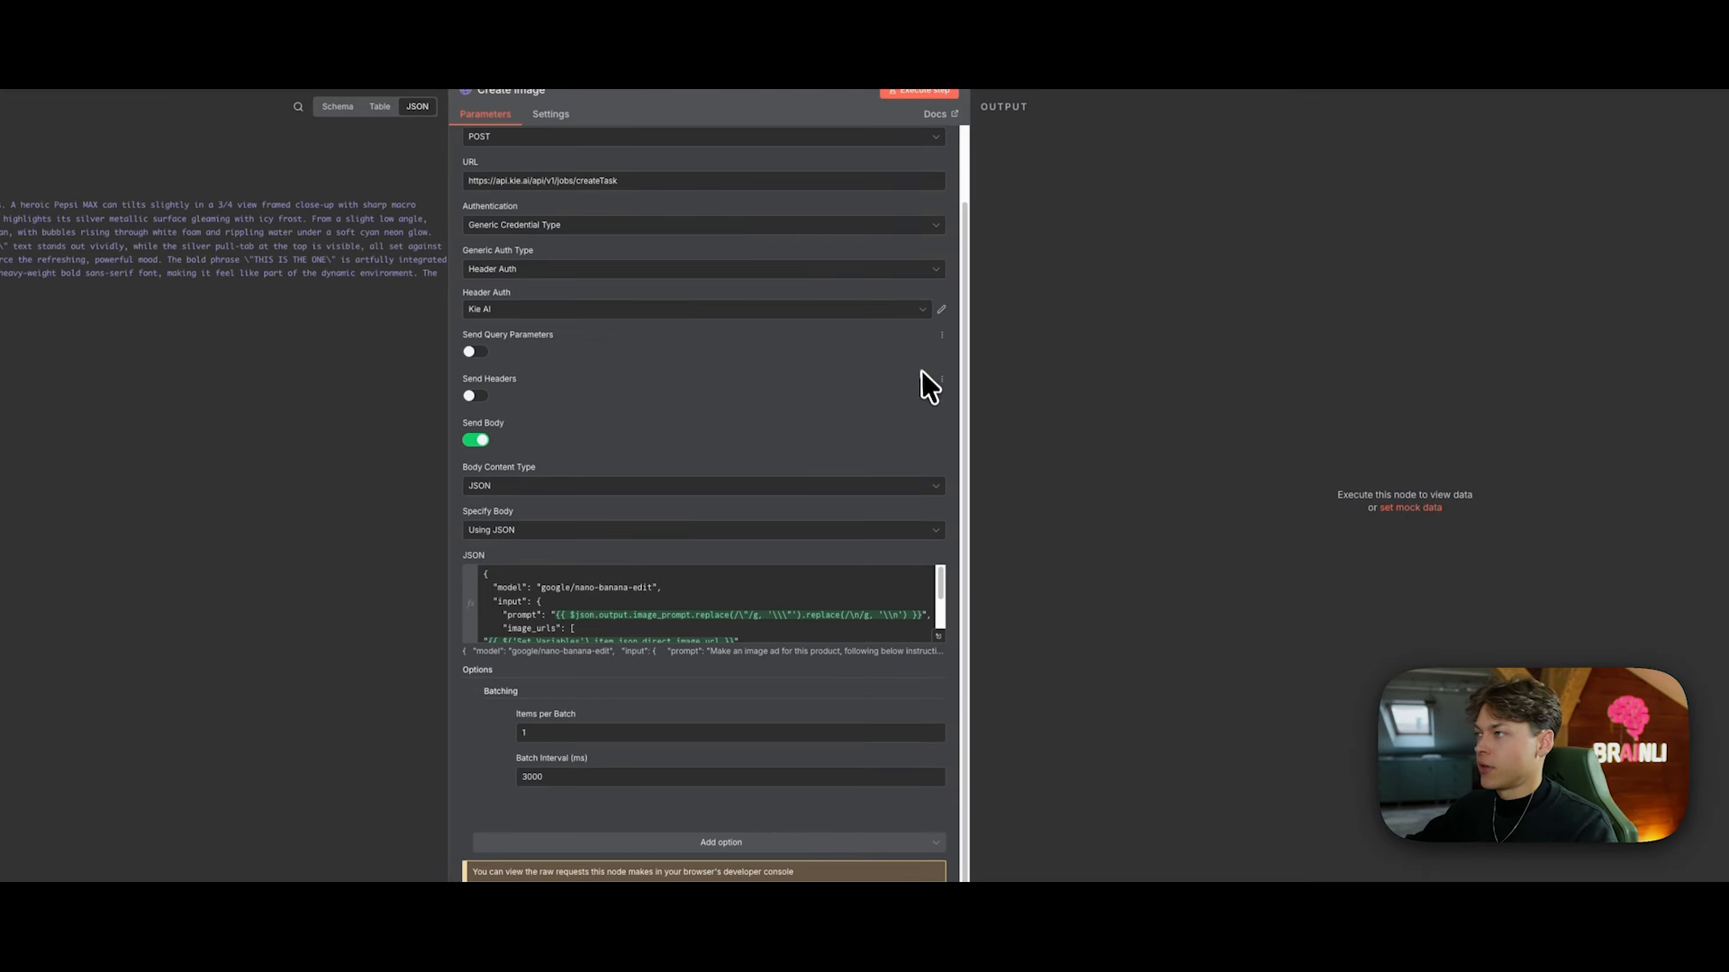
pyautogui.scroll(2, 921, 370)
pyautogui.click(1091, 184)
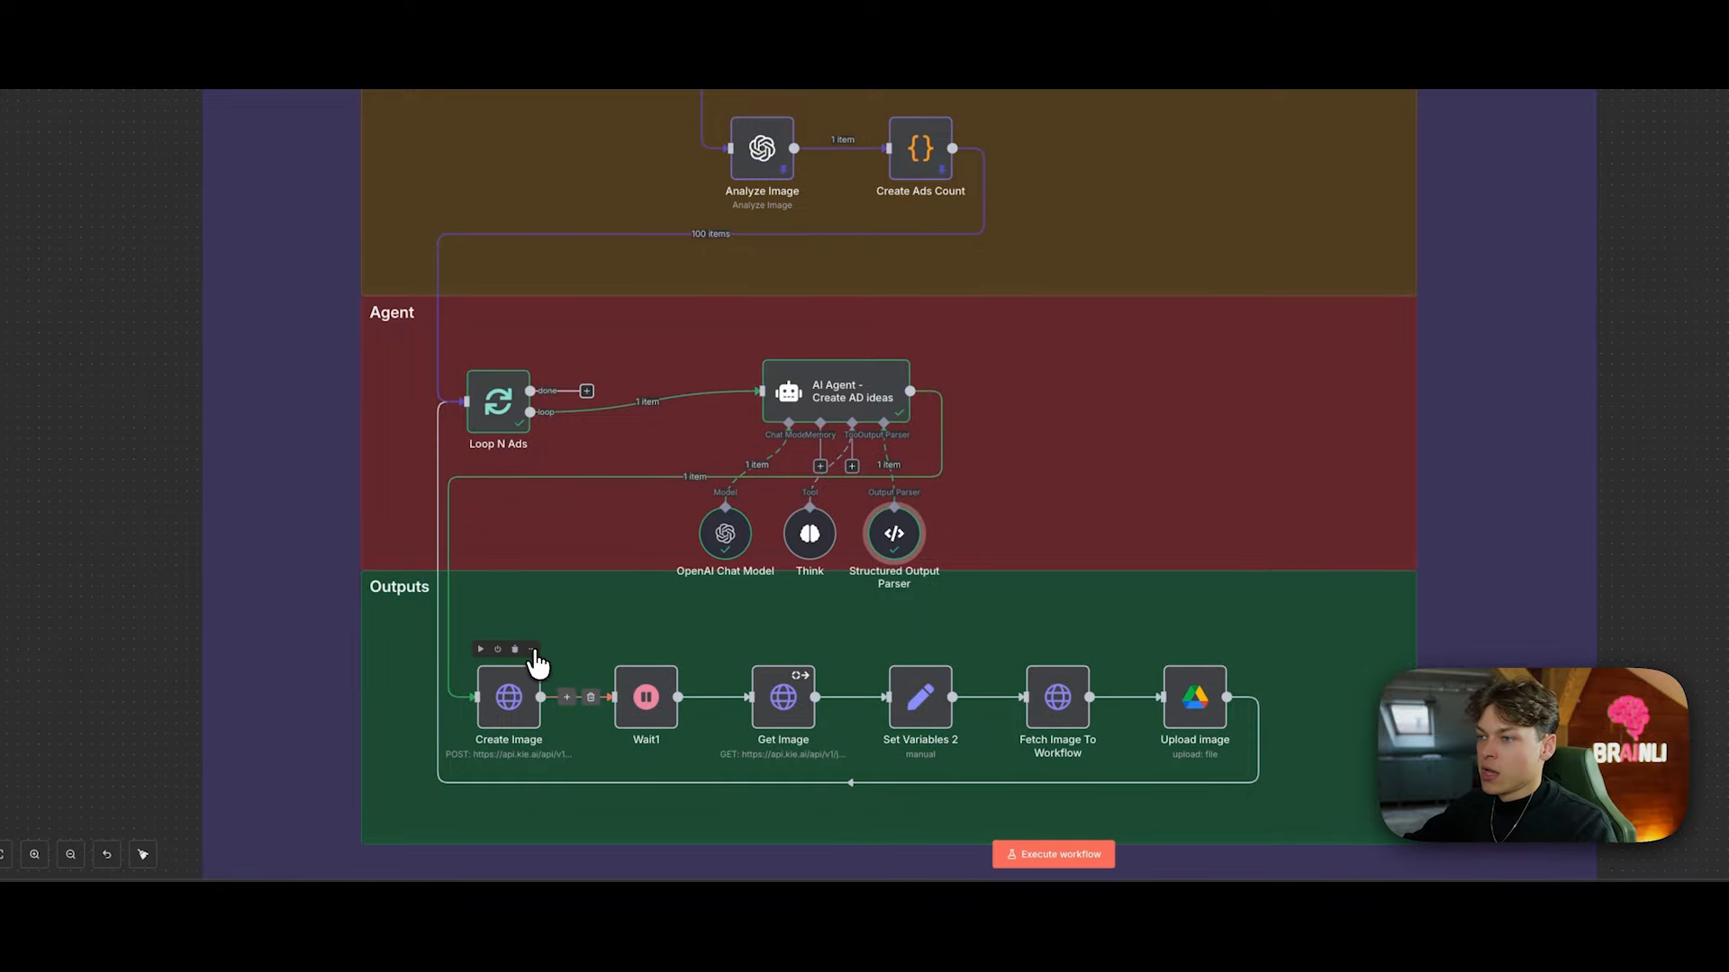
pyautogui.click(532, 650)
pyautogui.click(579, 387)
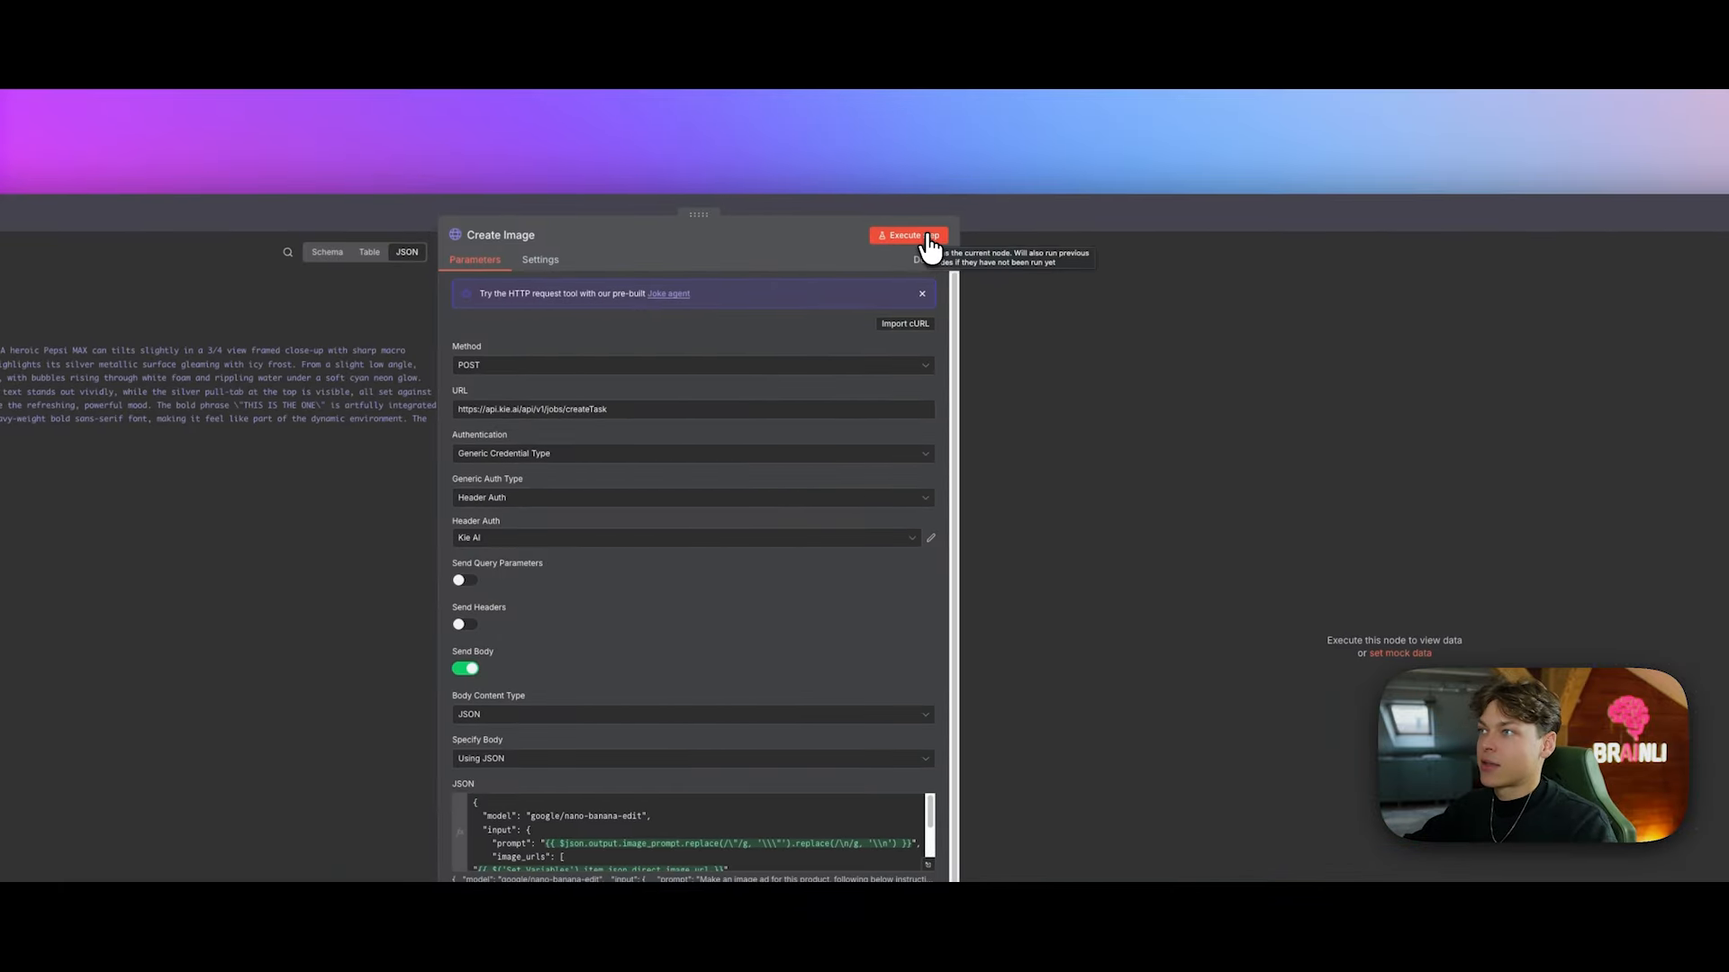
pyautogui.click(931, 237)
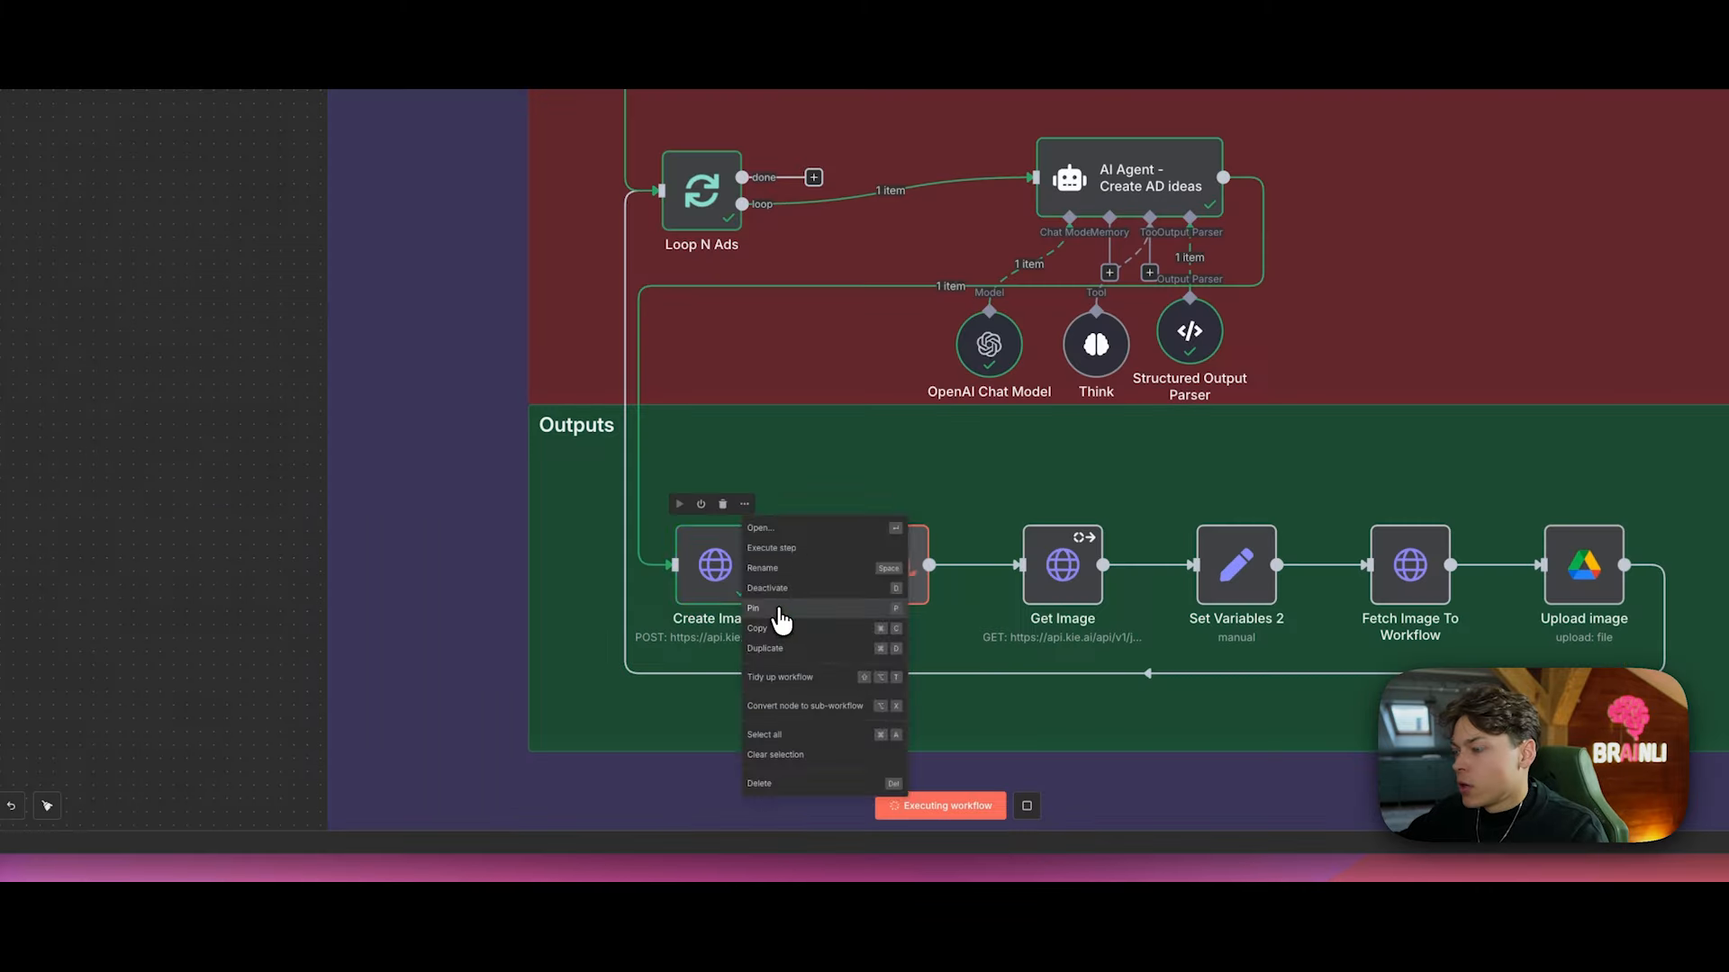
# Step: Pin the Create Image output and reopen the node to check the pinned data
pyautogui.click(780, 617)
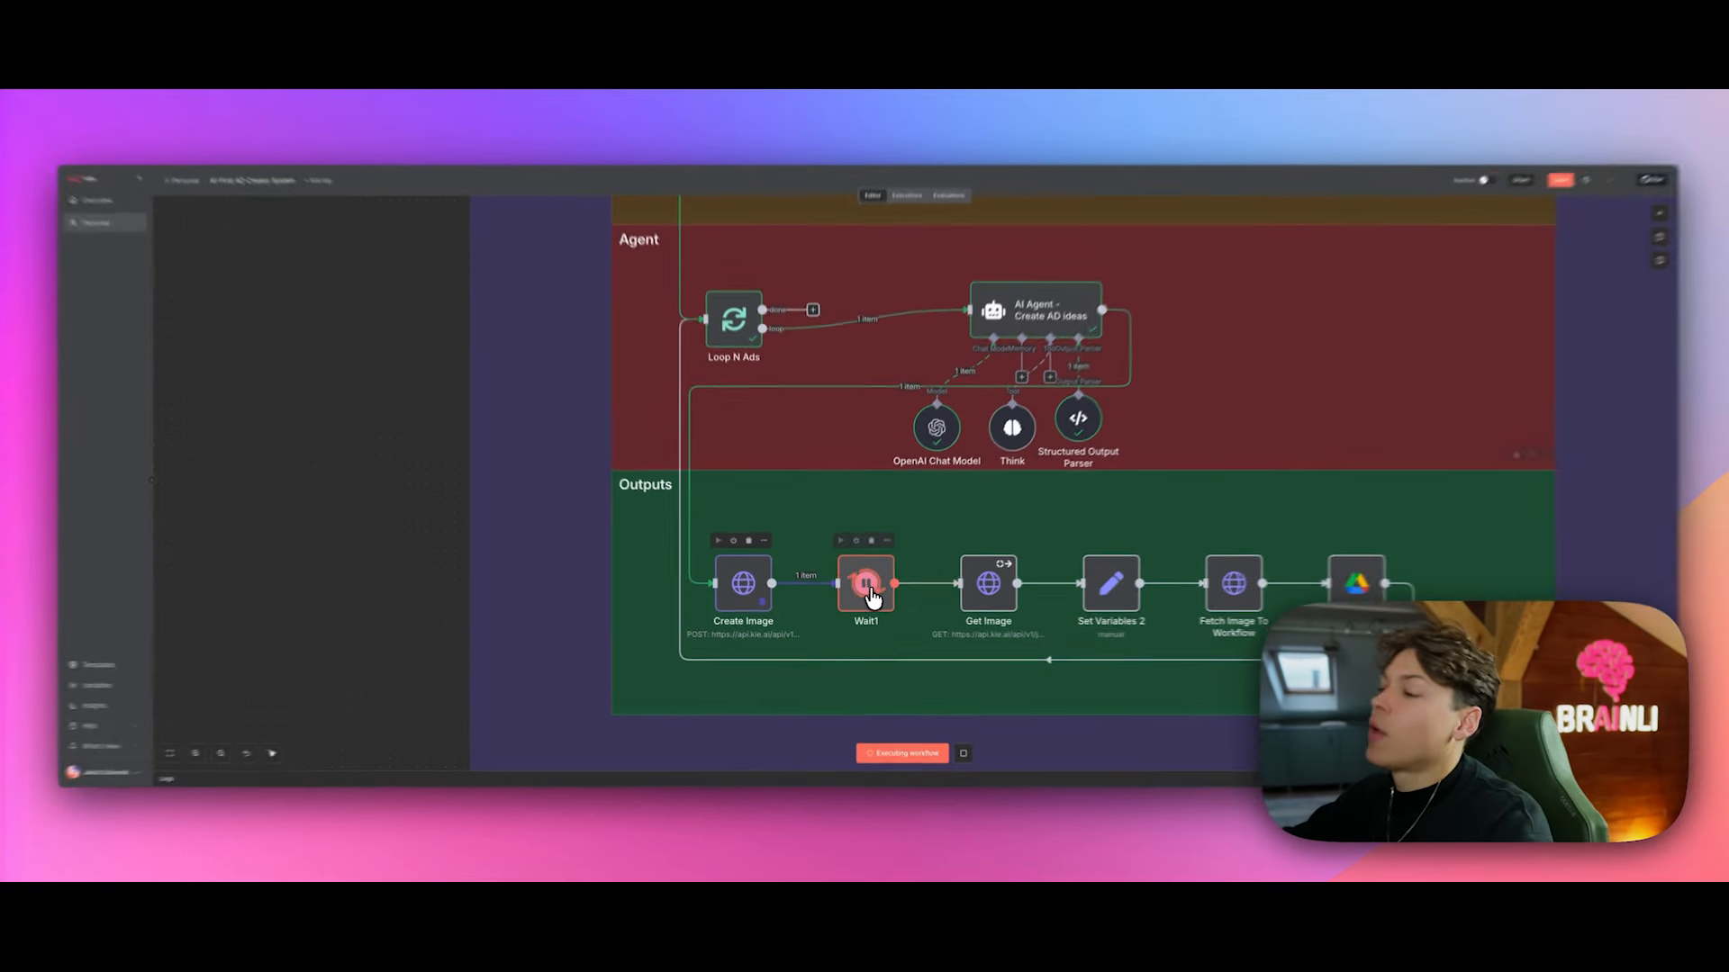
pyautogui.scroll(1, 850, 454)
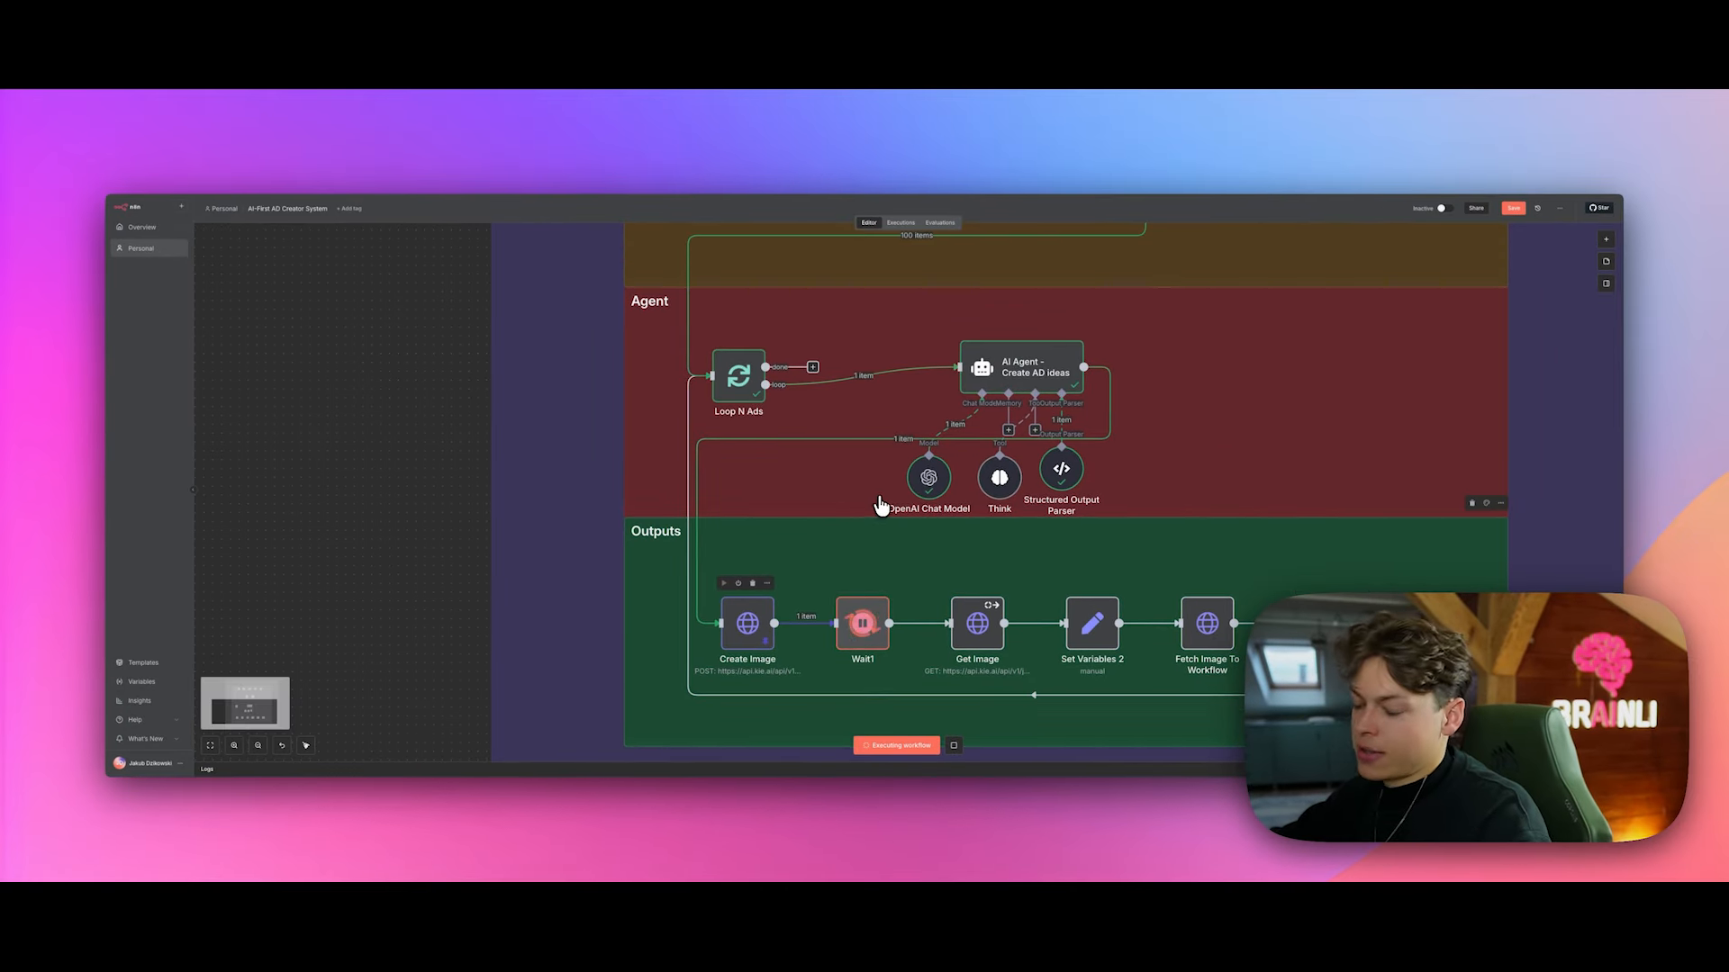
pyautogui.scroll(-5, 881, 506)
pyautogui.scroll(3, 909, 498)
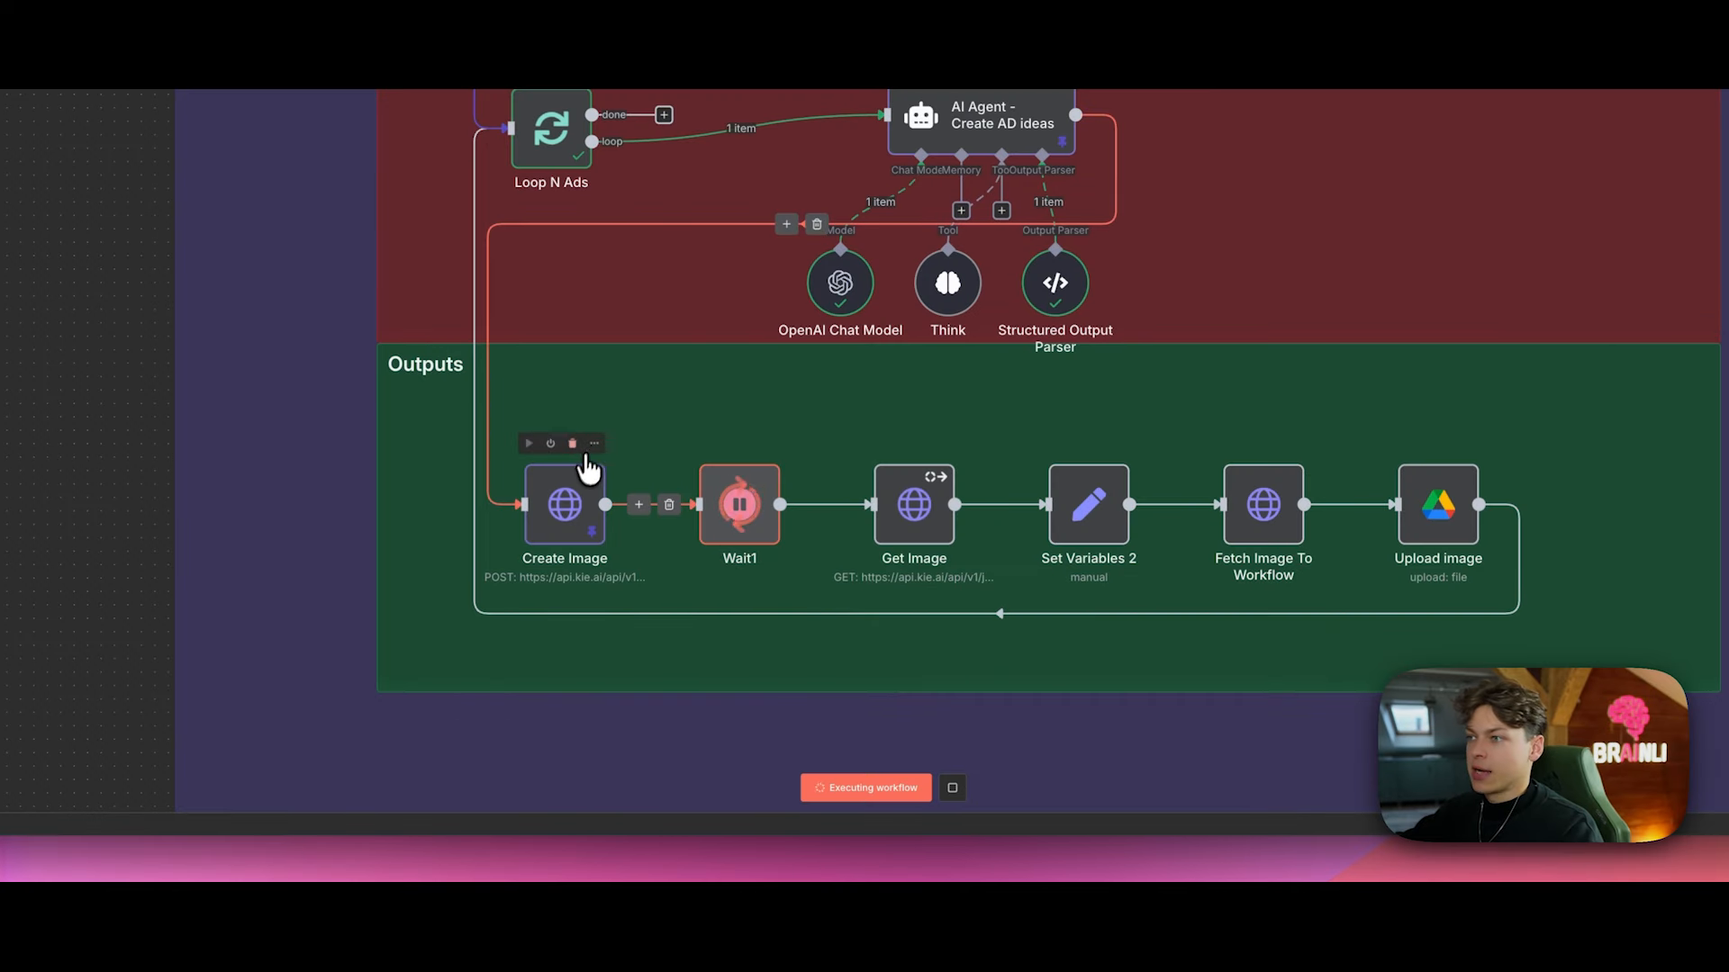
pyautogui.click(594, 443)
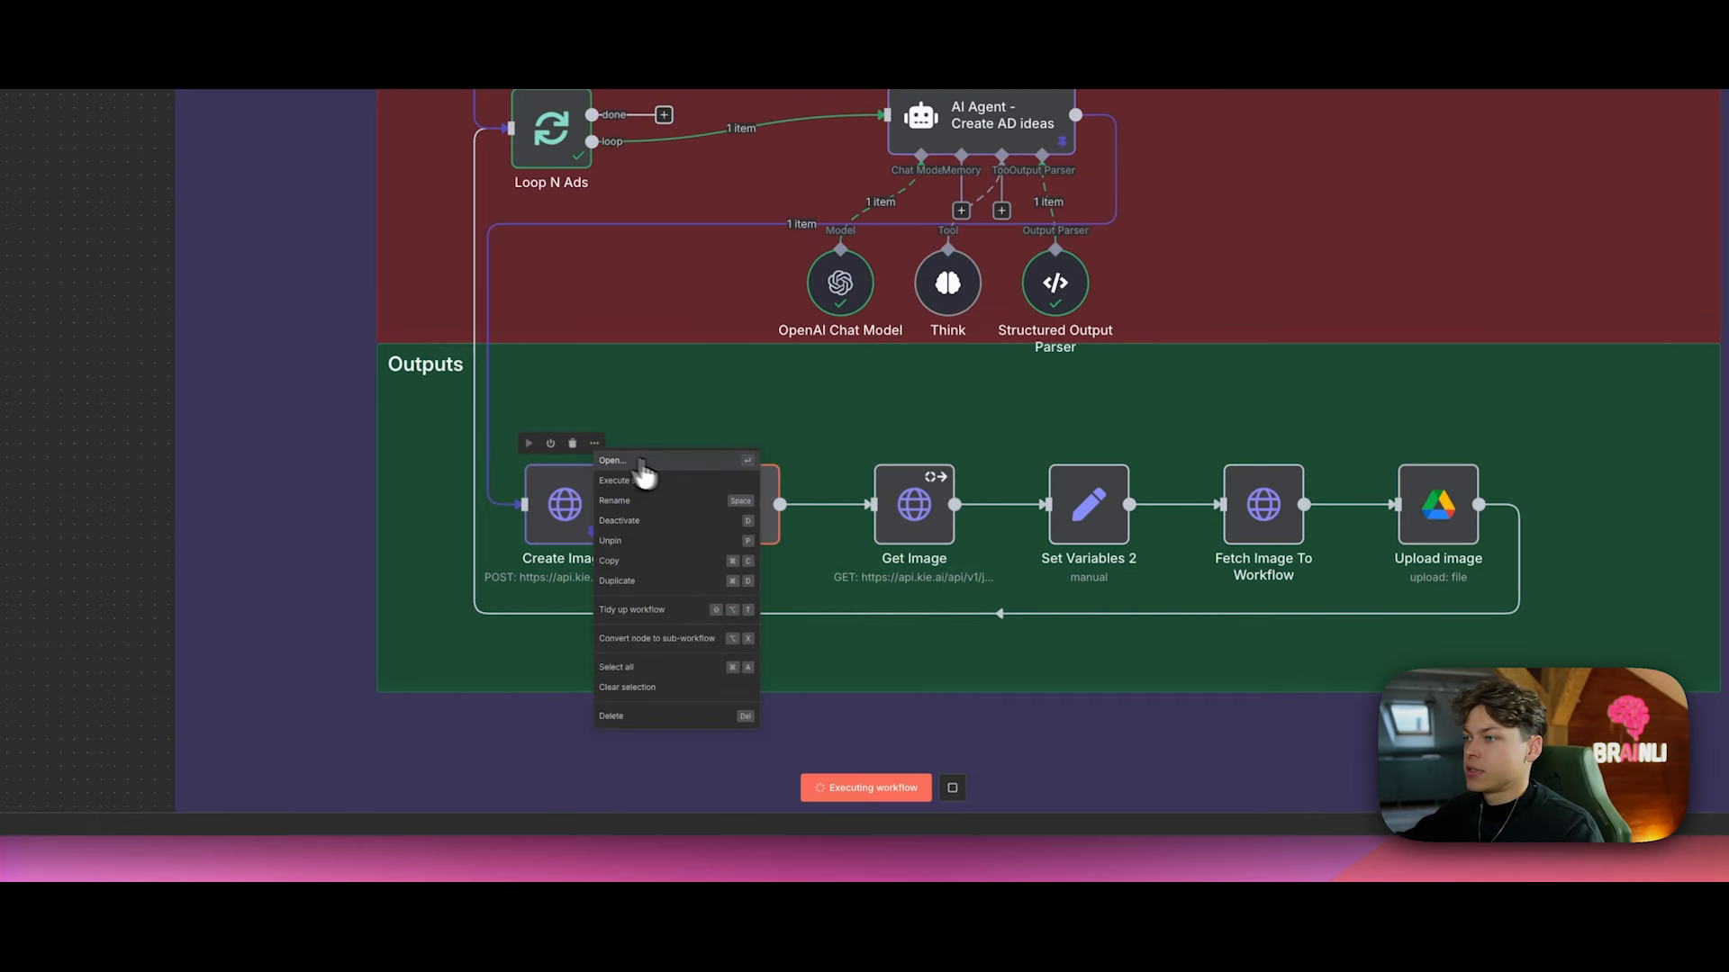
pyautogui.click(641, 459)
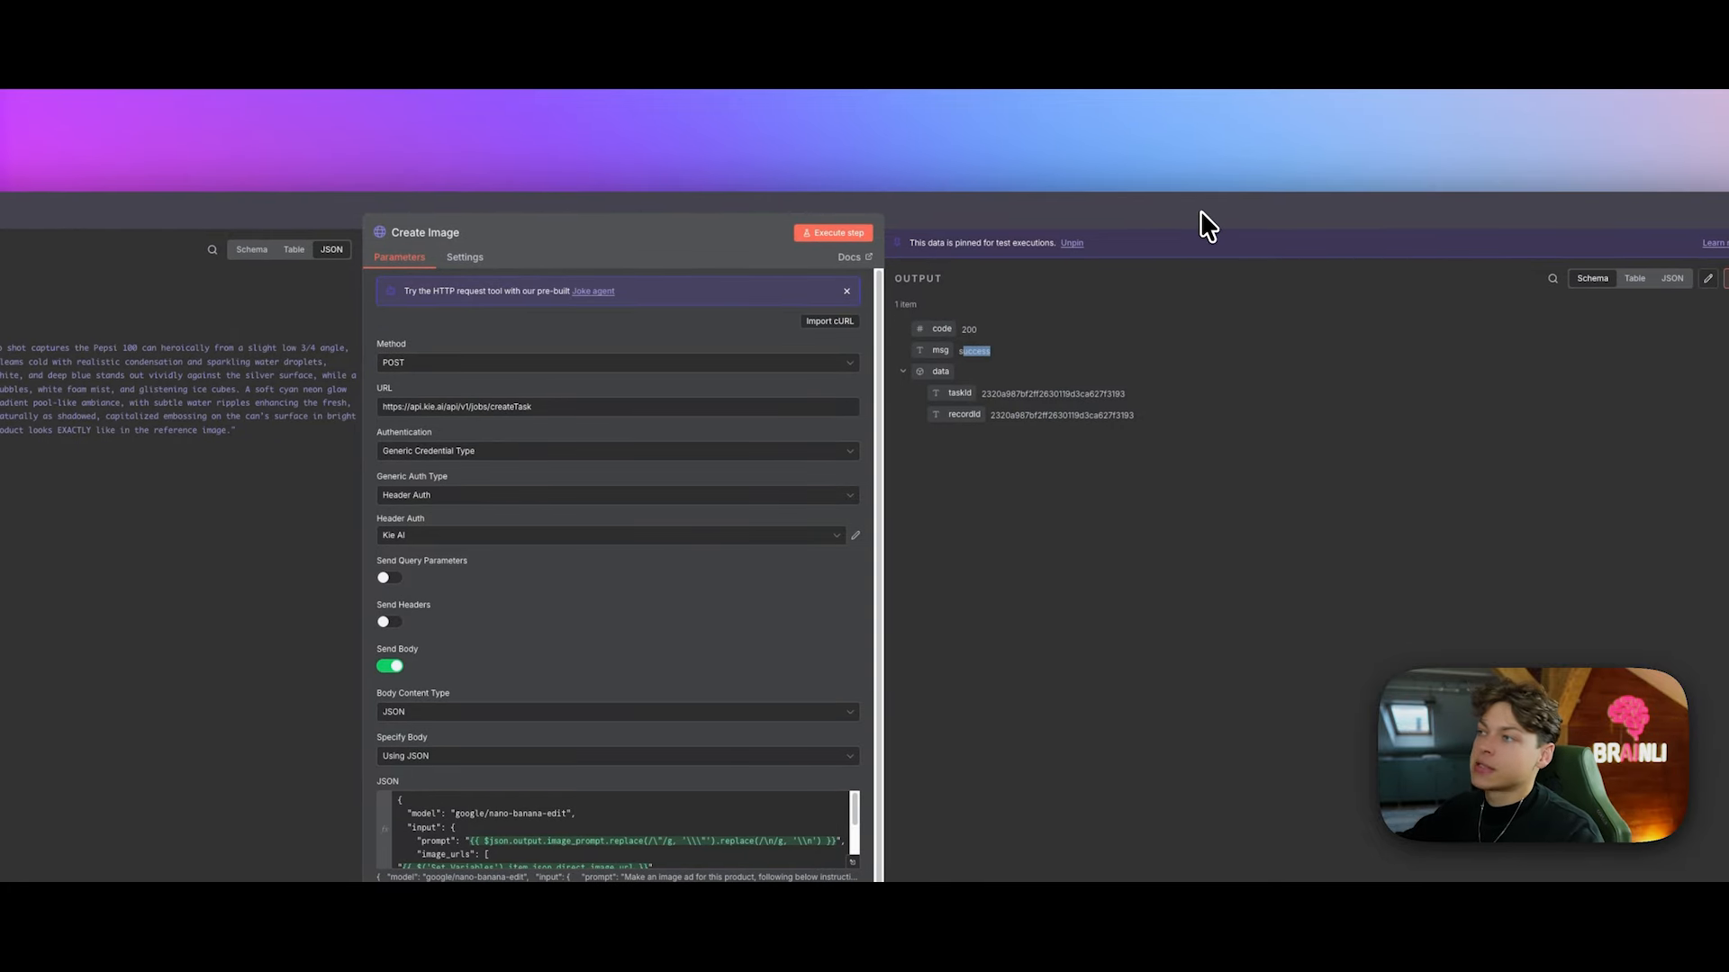
pyautogui.click(1201, 211)
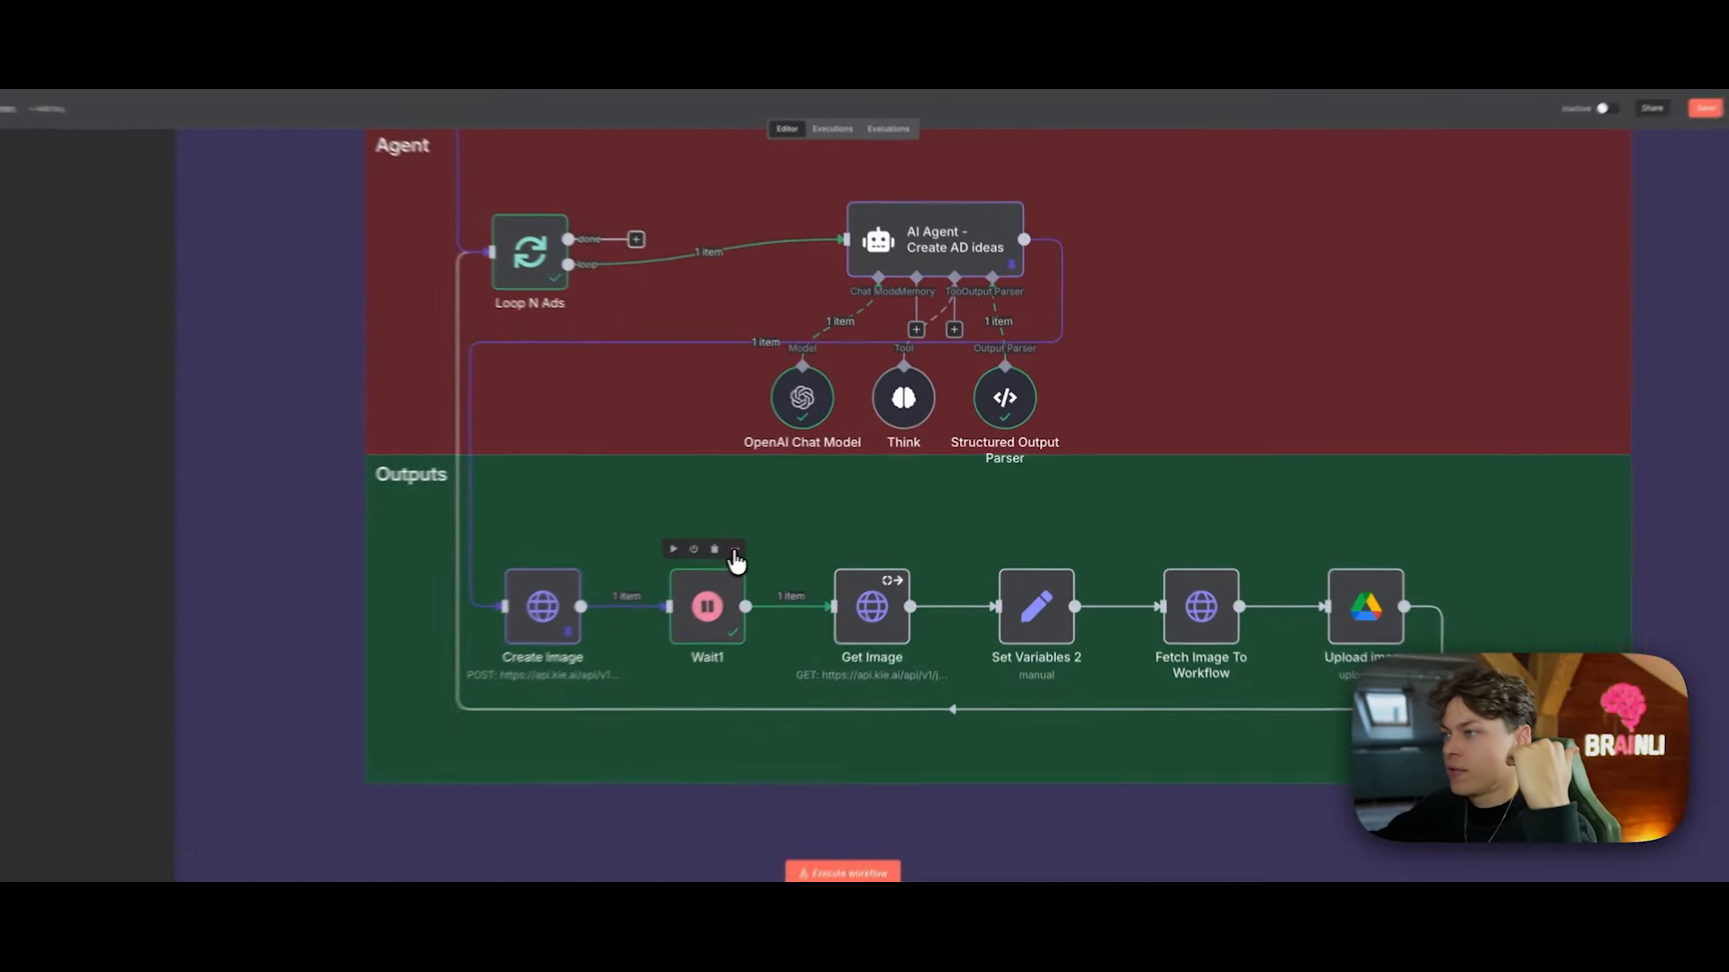
# Step: Pin the Wait1 node's output and open the Get Image node
pyautogui.click(832, 518)
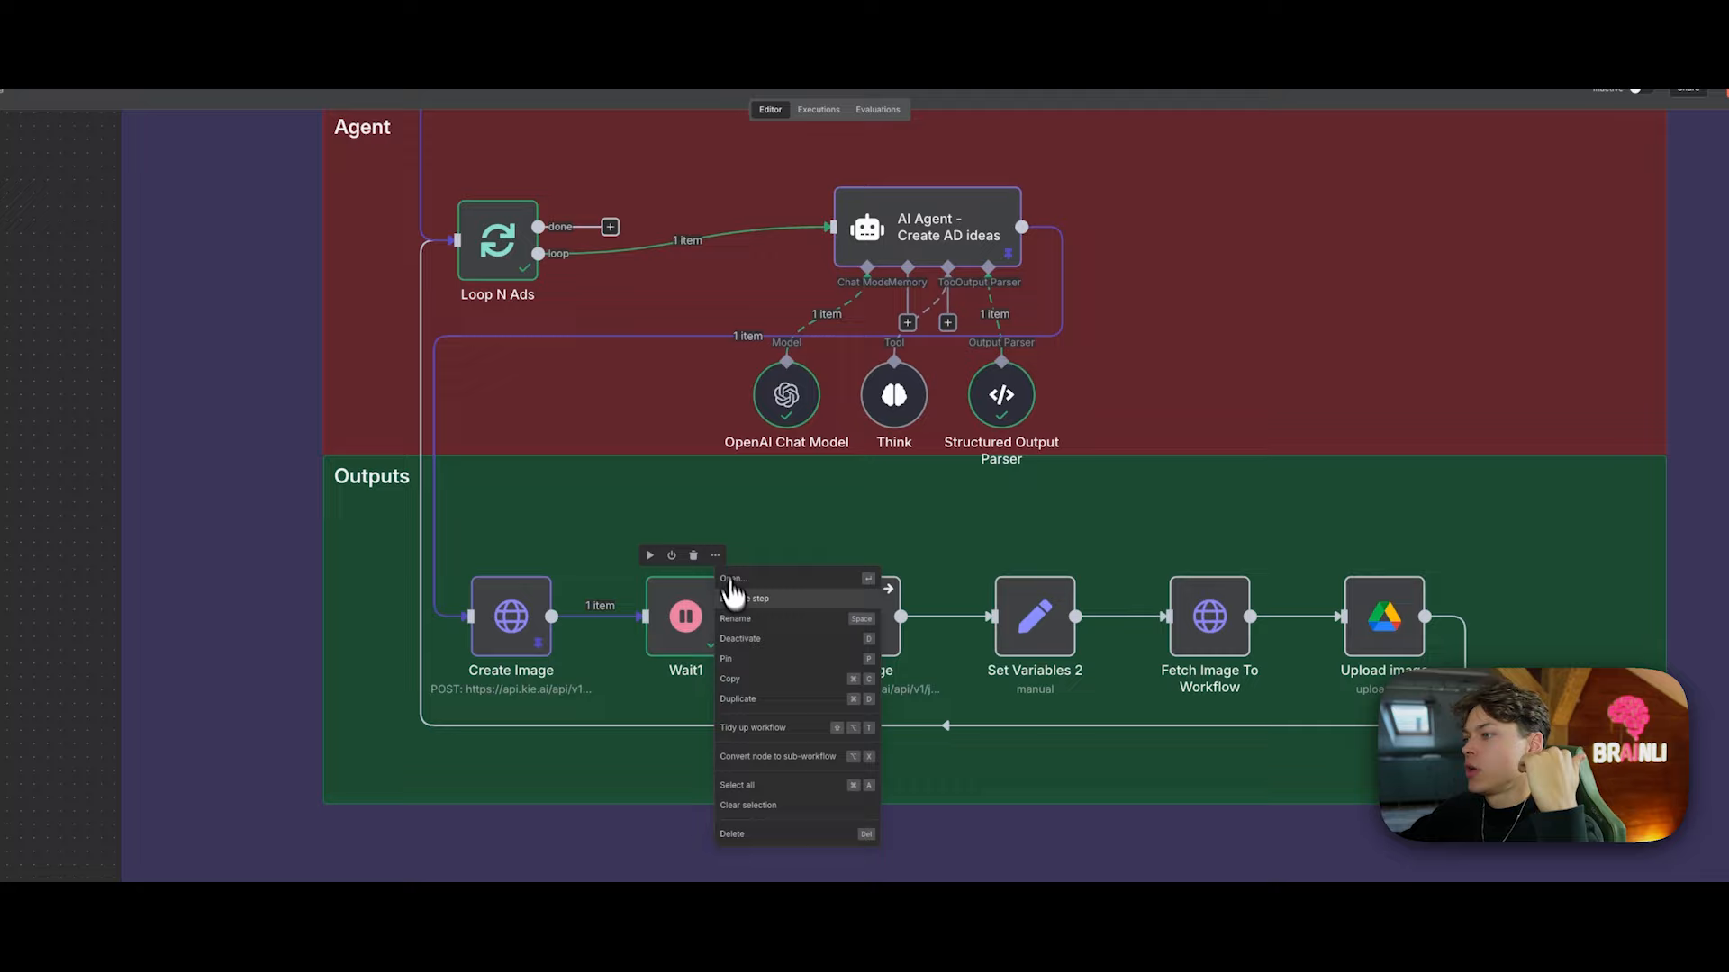
pyautogui.click(748, 664)
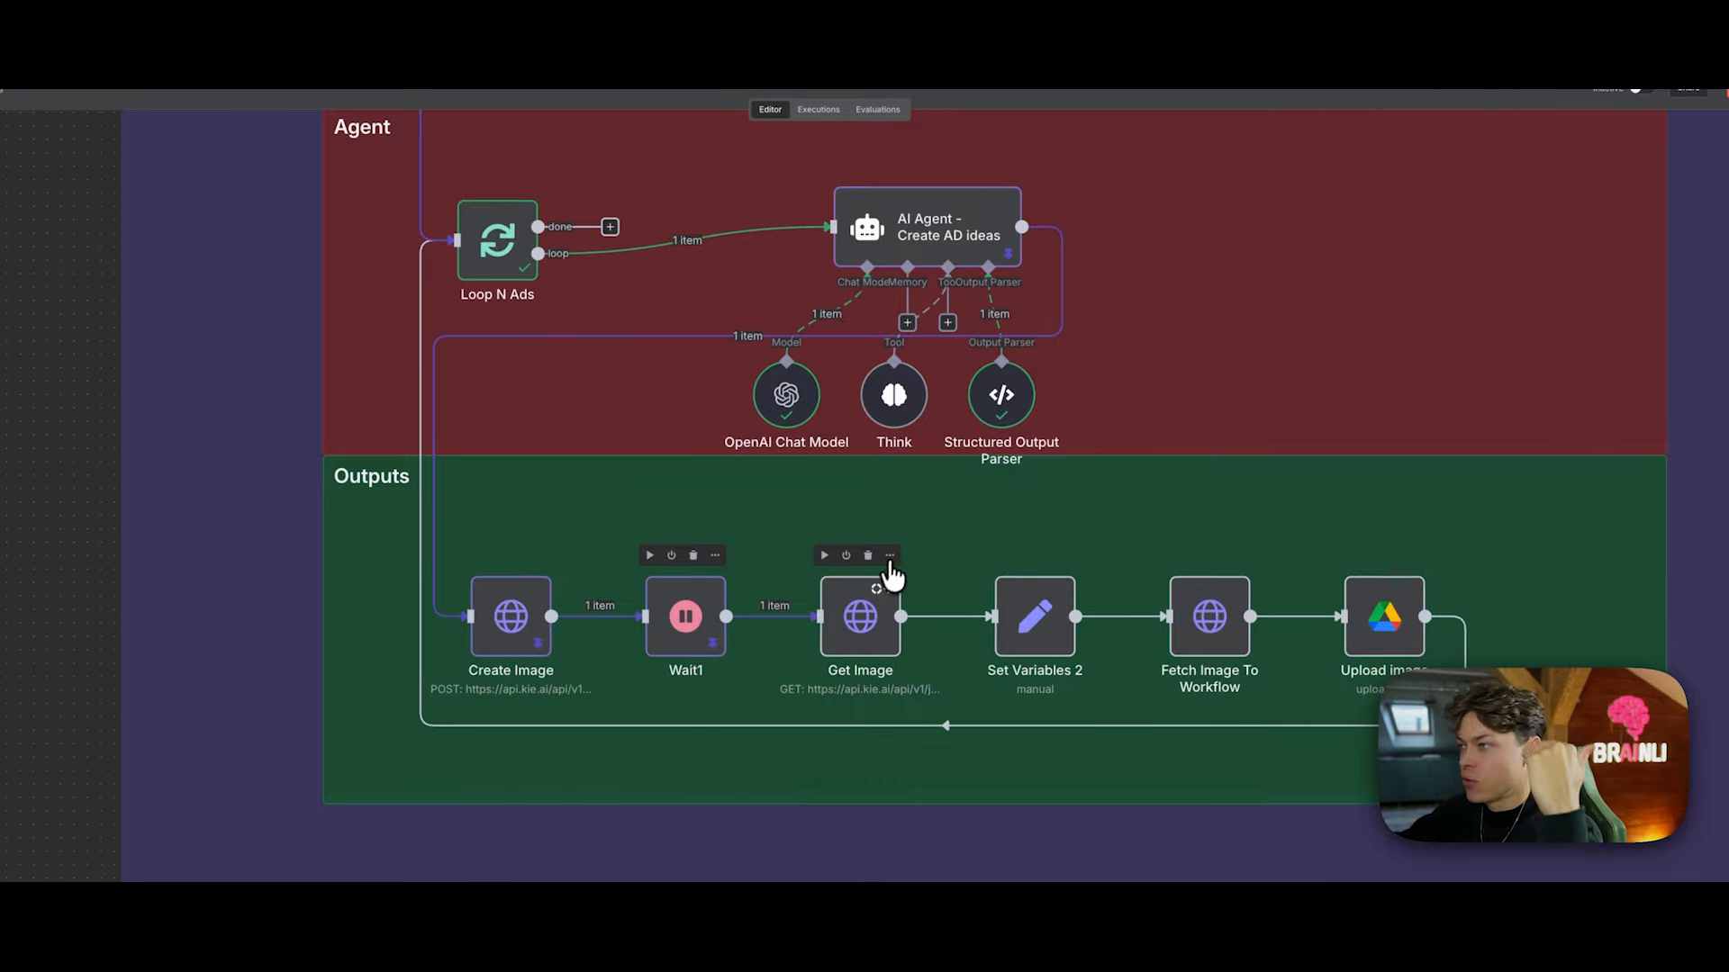
pyautogui.click(890, 556)
pyautogui.click(911, 573)
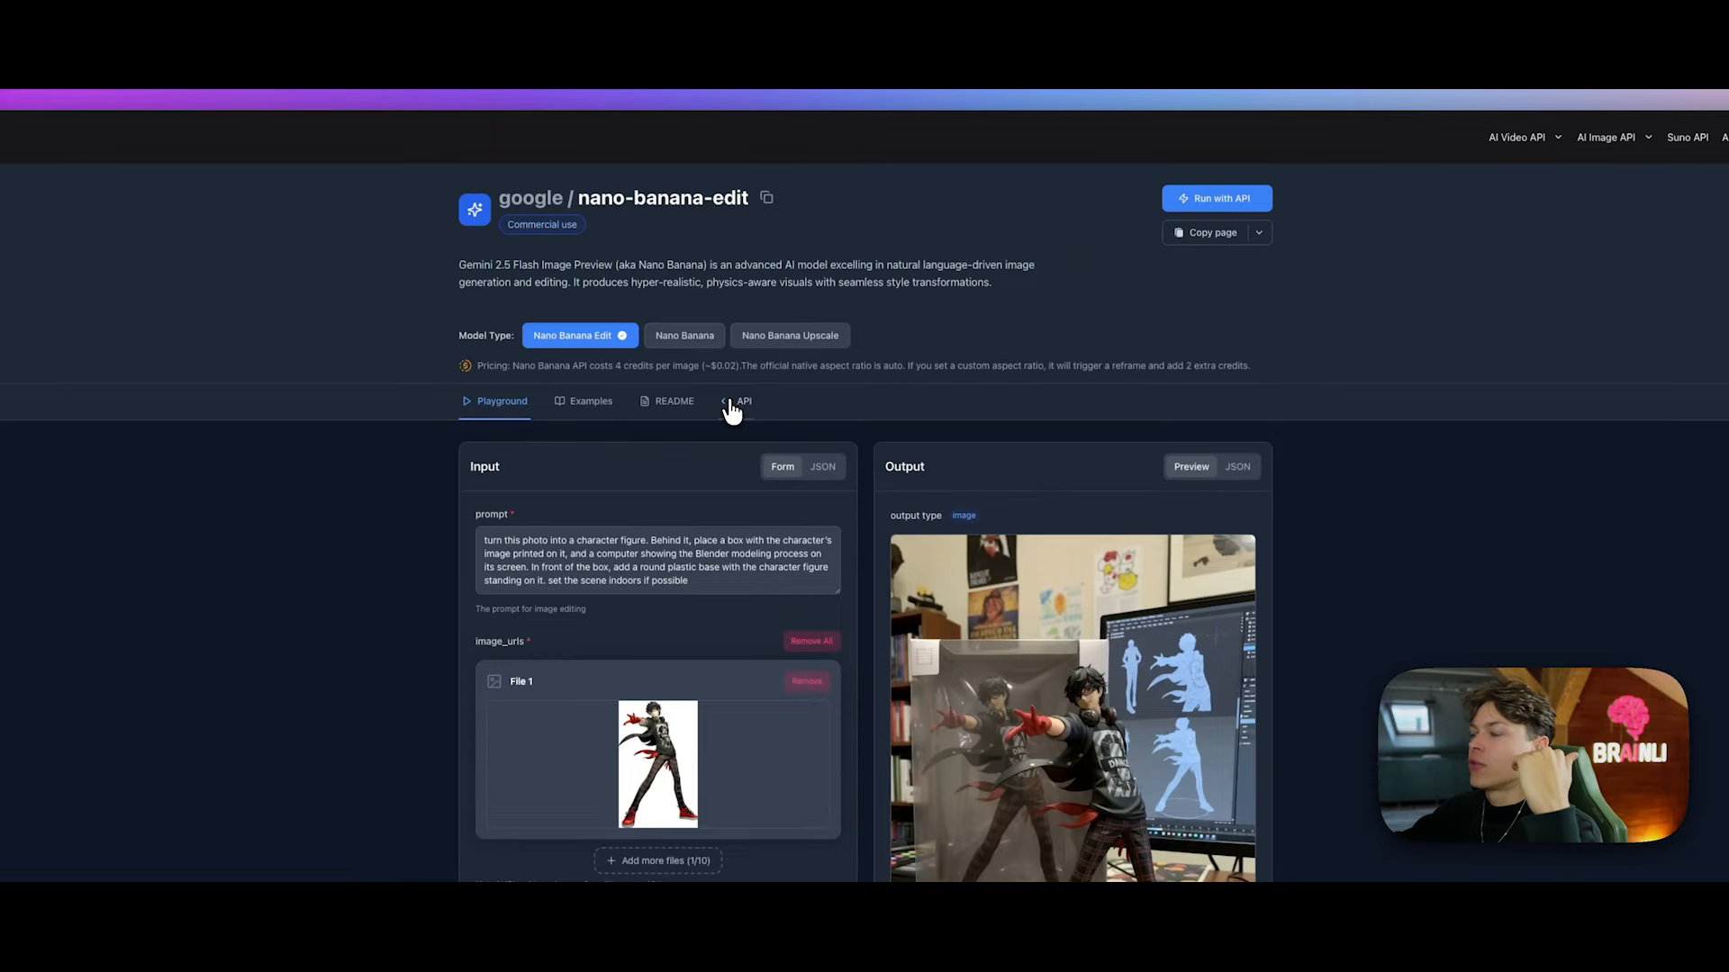
# Step: Copy the cURL request example from KIE API's Query Task endpoint documentation
pyautogui.click(730, 403)
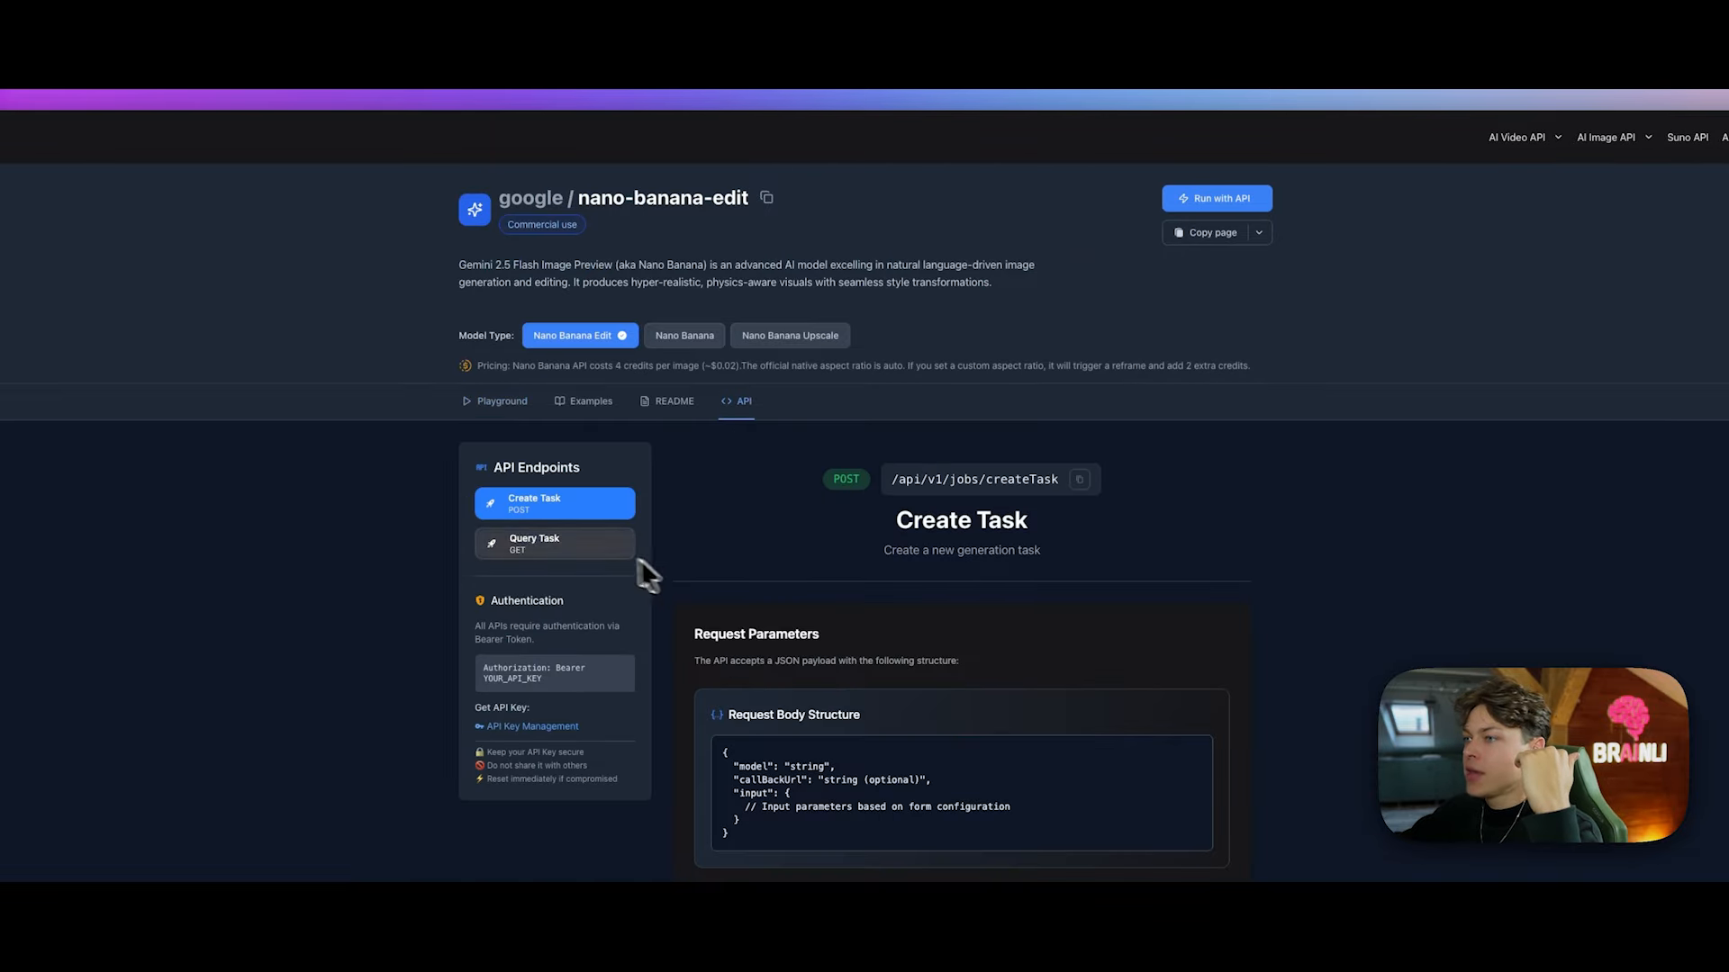
pyautogui.click(575, 542)
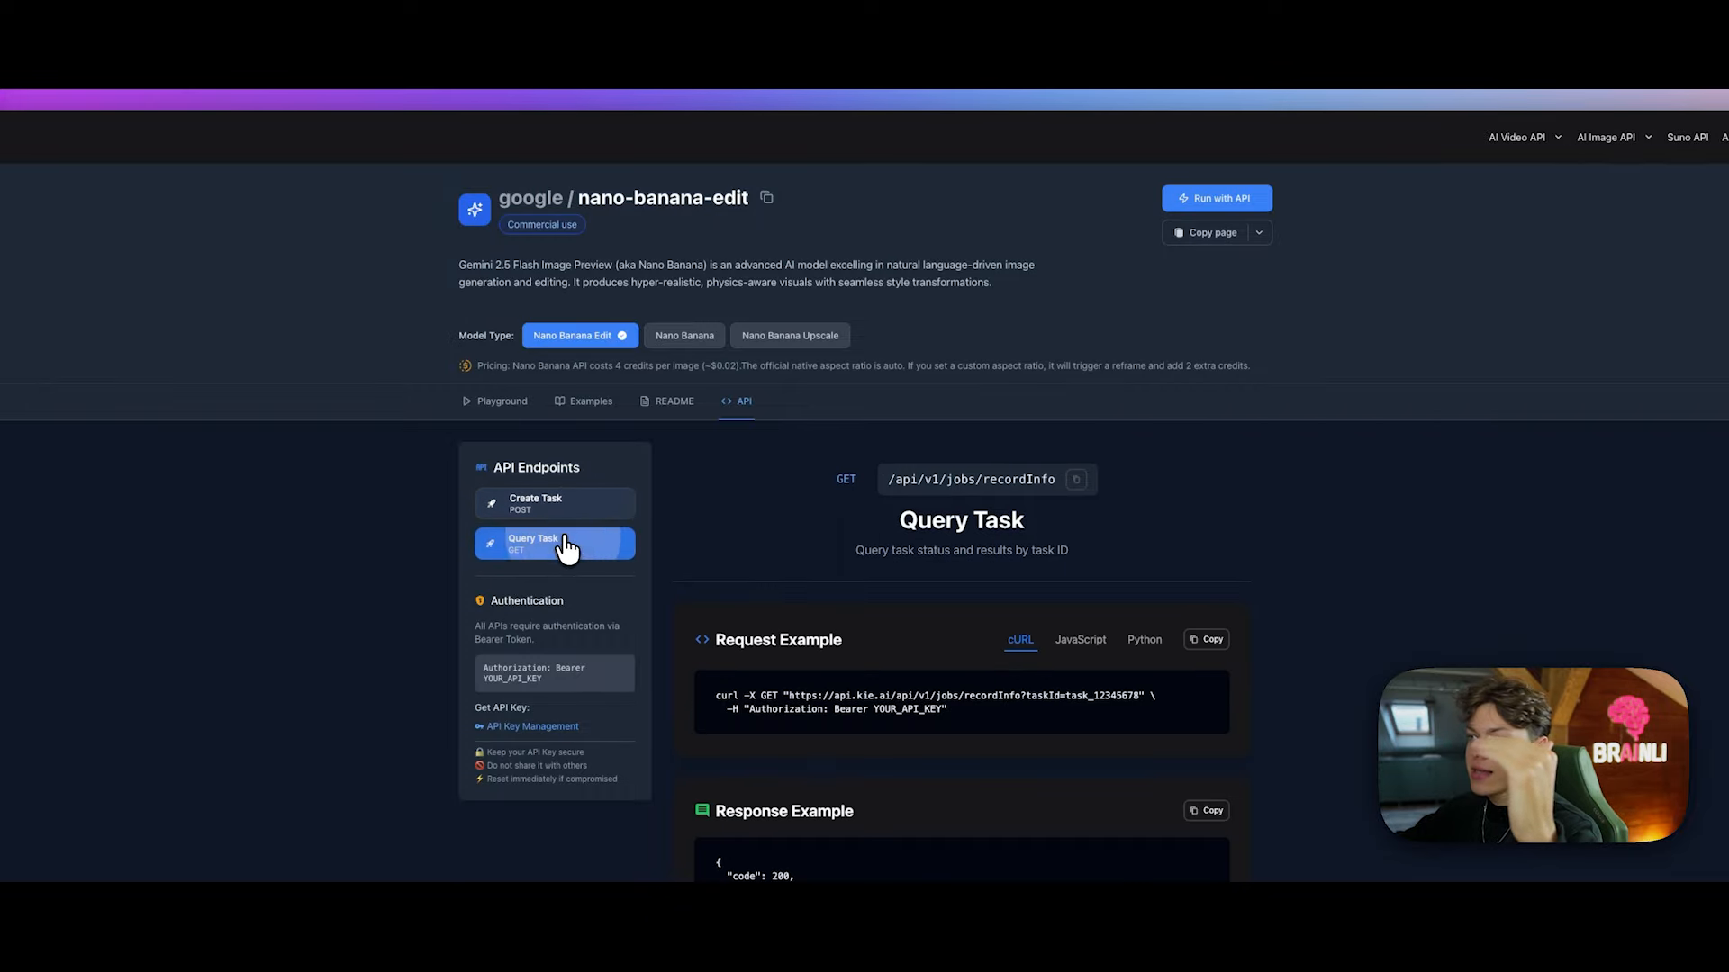
pyautogui.click(583, 509)
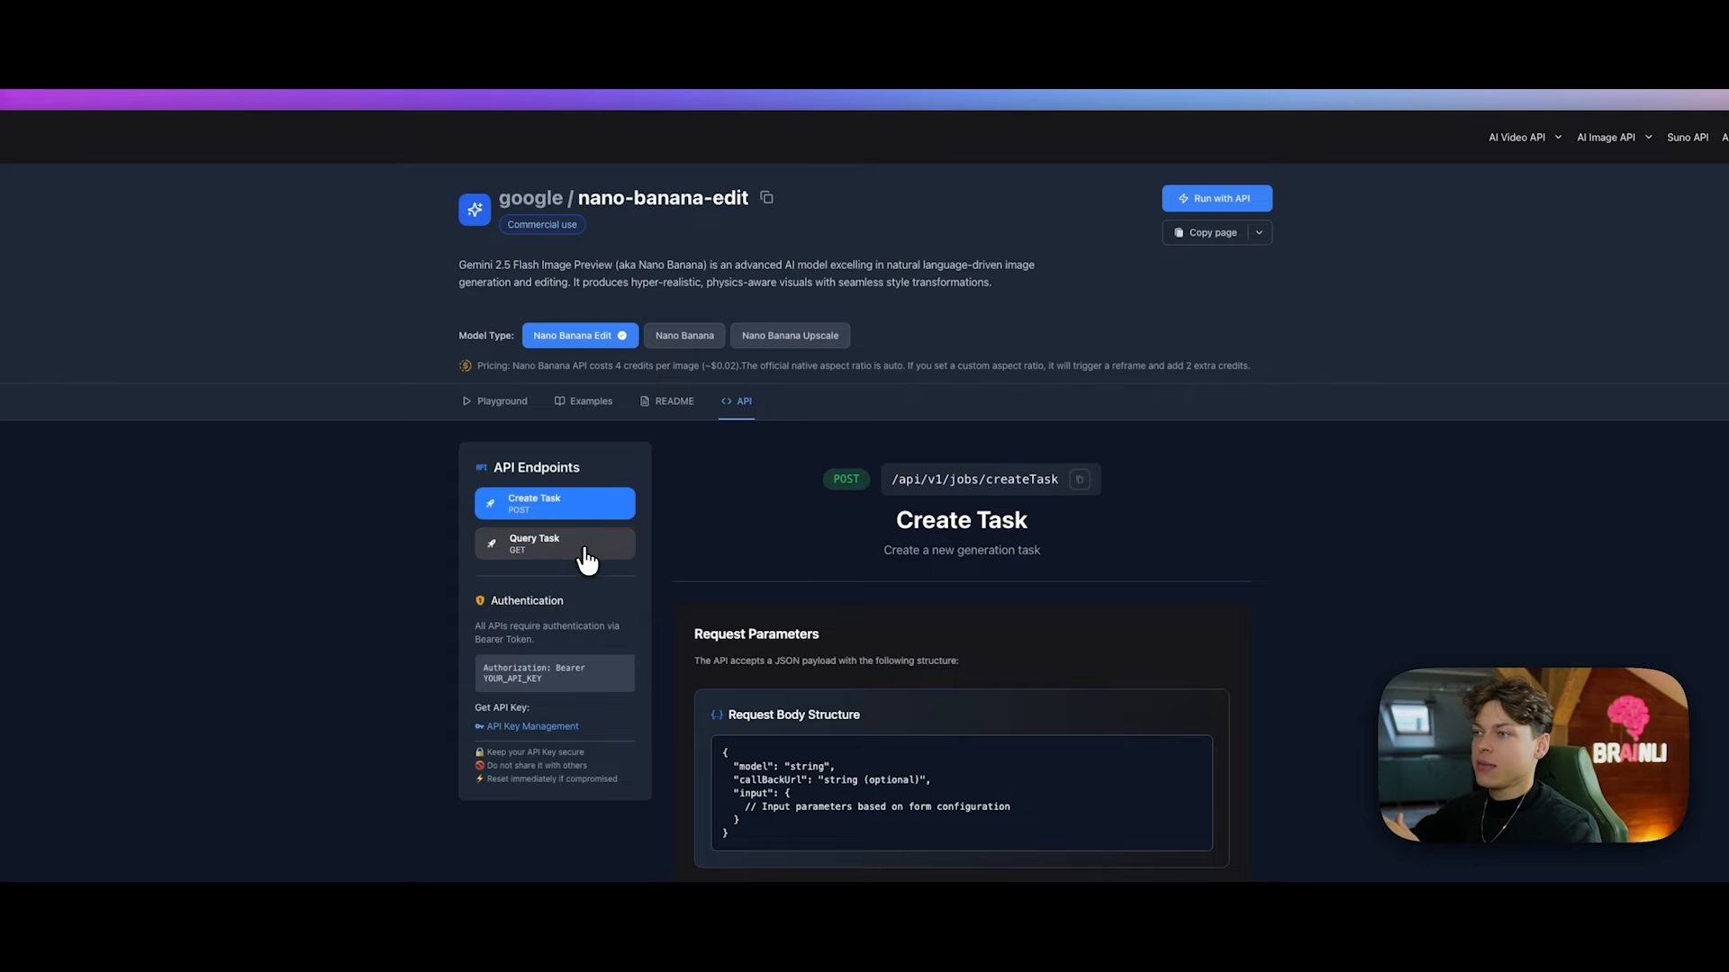
pyautogui.click(571, 545)
pyautogui.click(573, 506)
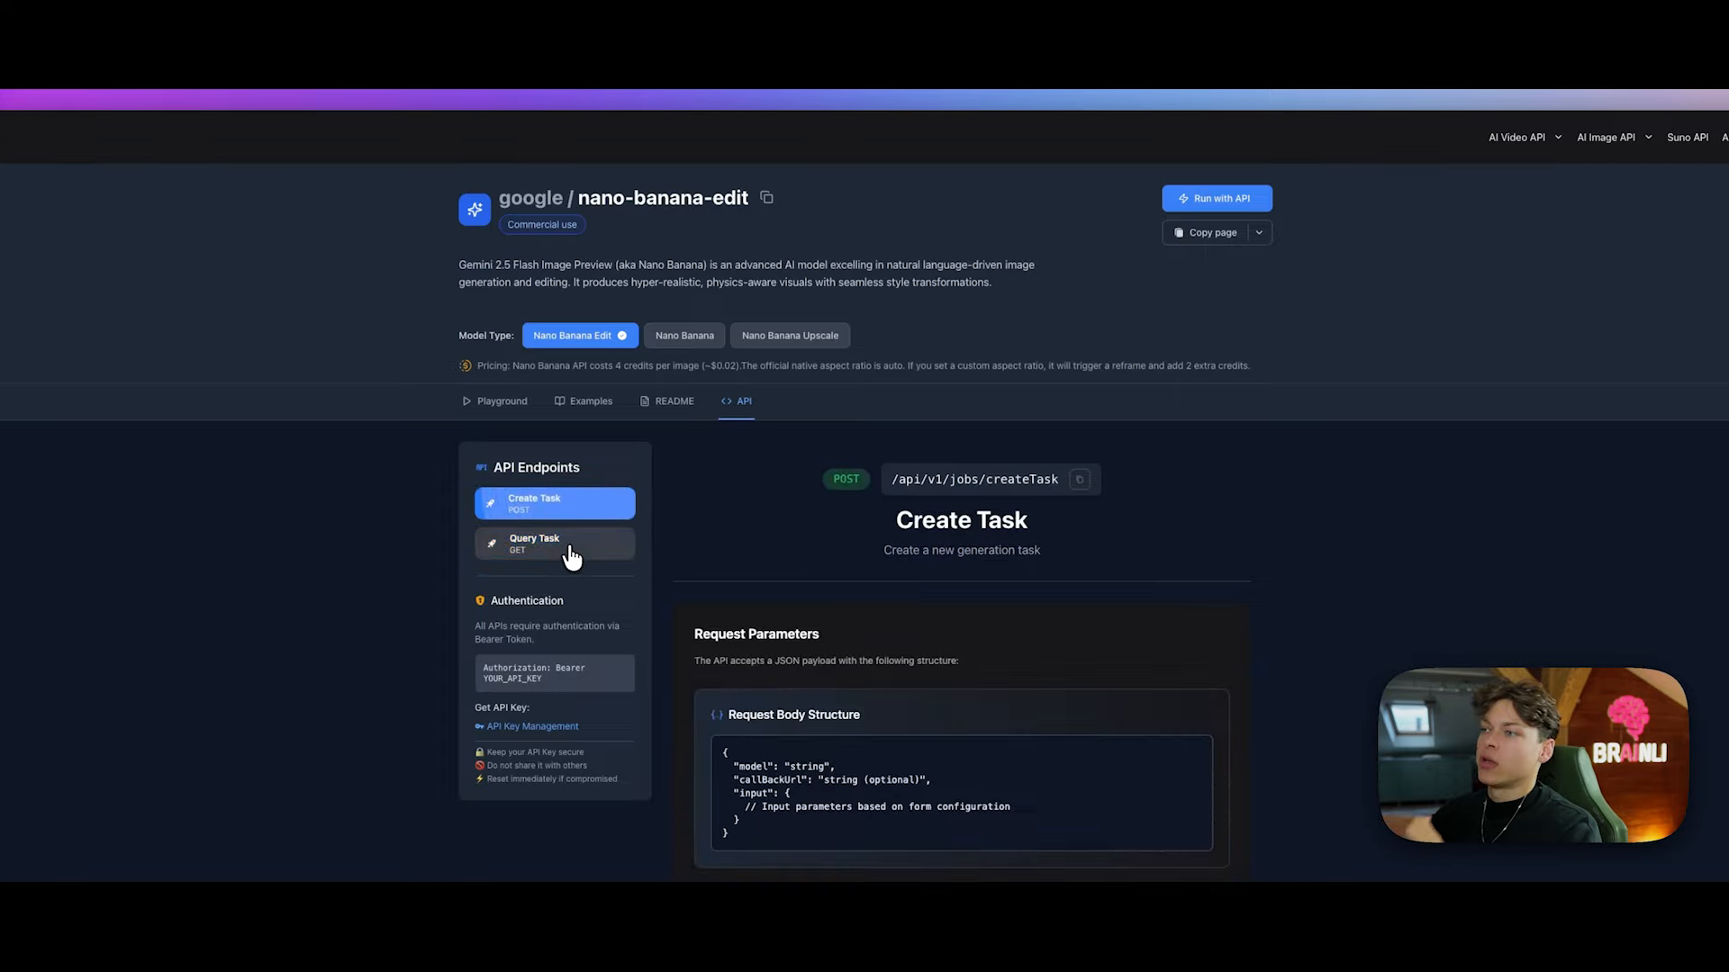
pyautogui.click(571, 545)
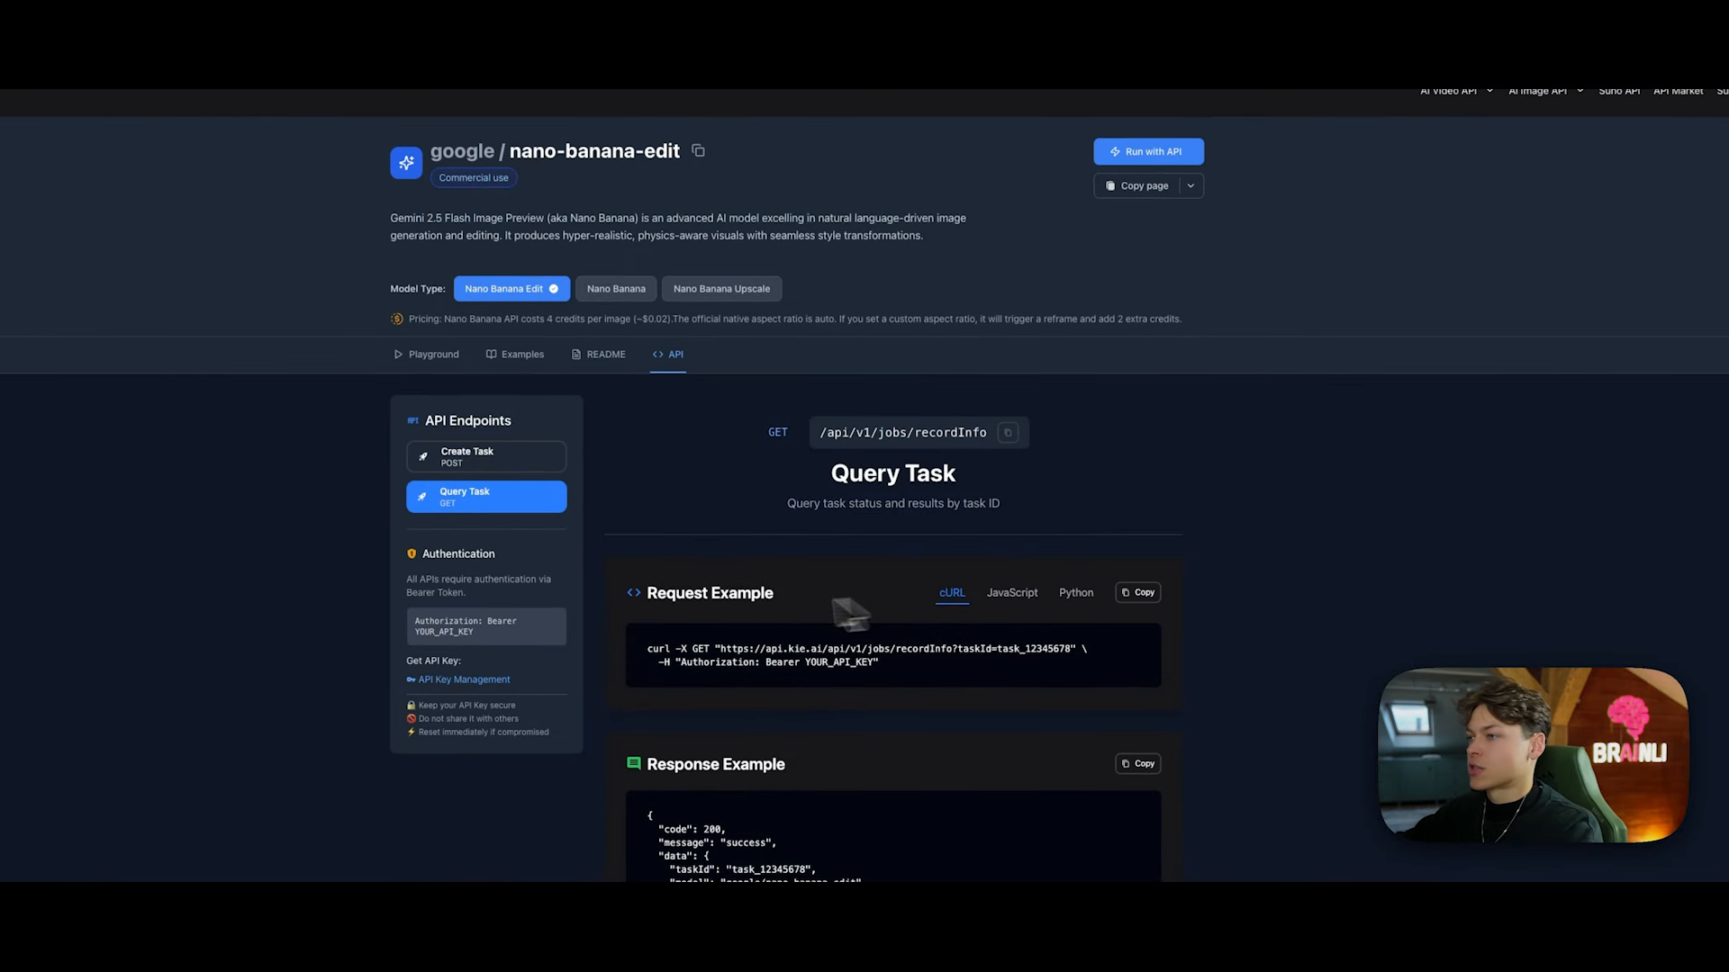
pyautogui.moveTo(680, 619); pyautogui.dragTo(1247, 633)
pyautogui.click(1214, 625)
pyautogui.click(1147, 594)
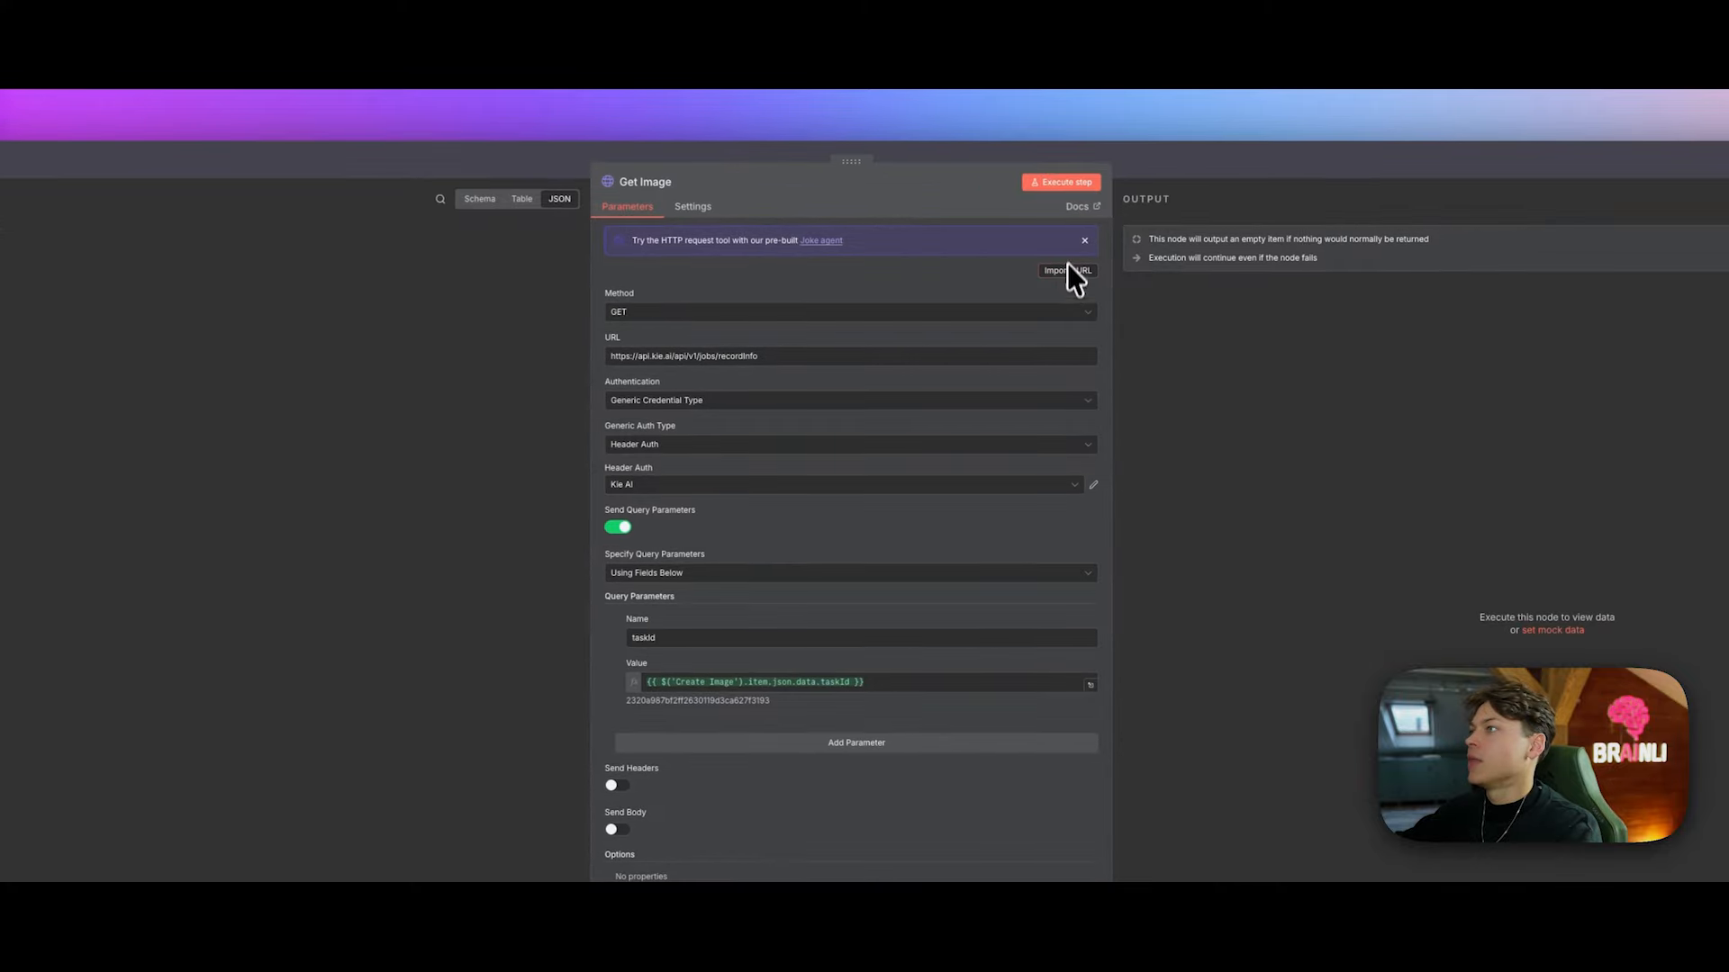
# Step: Import the copied Query Task cURL into Get Image and run it, returning the generated image URL
pyautogui.click(1181, 285)
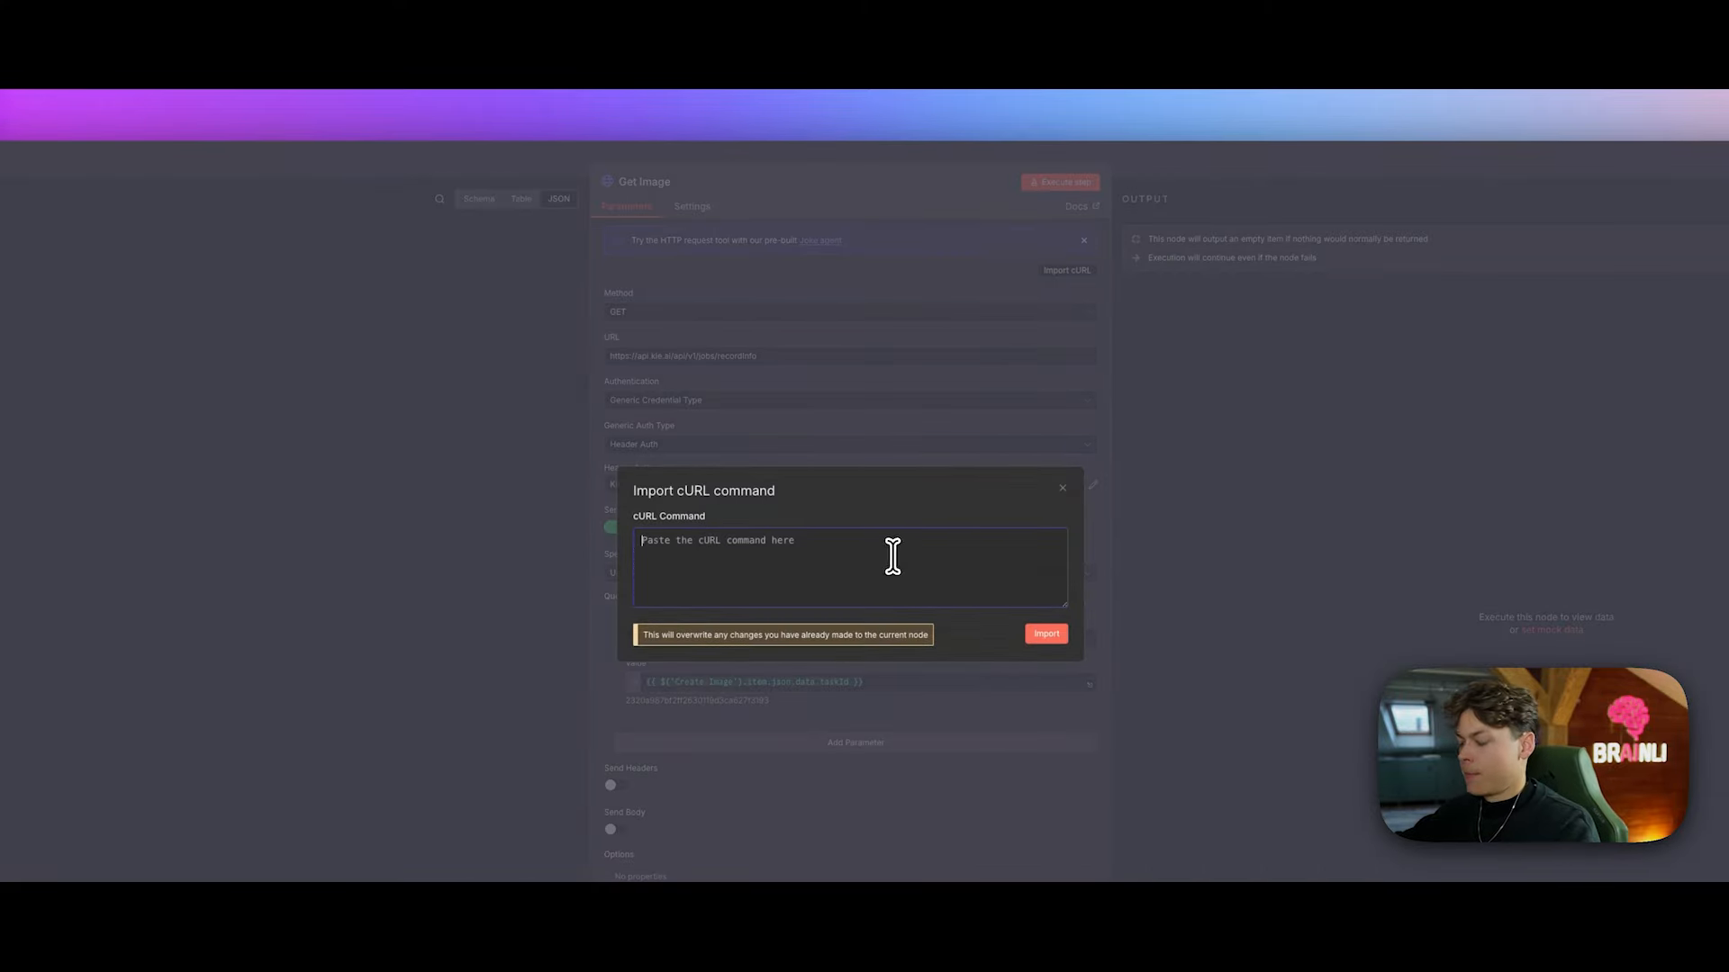
pyautogui.hotkey('ctrl', 'v')
pyautogui.click(1046, 634)
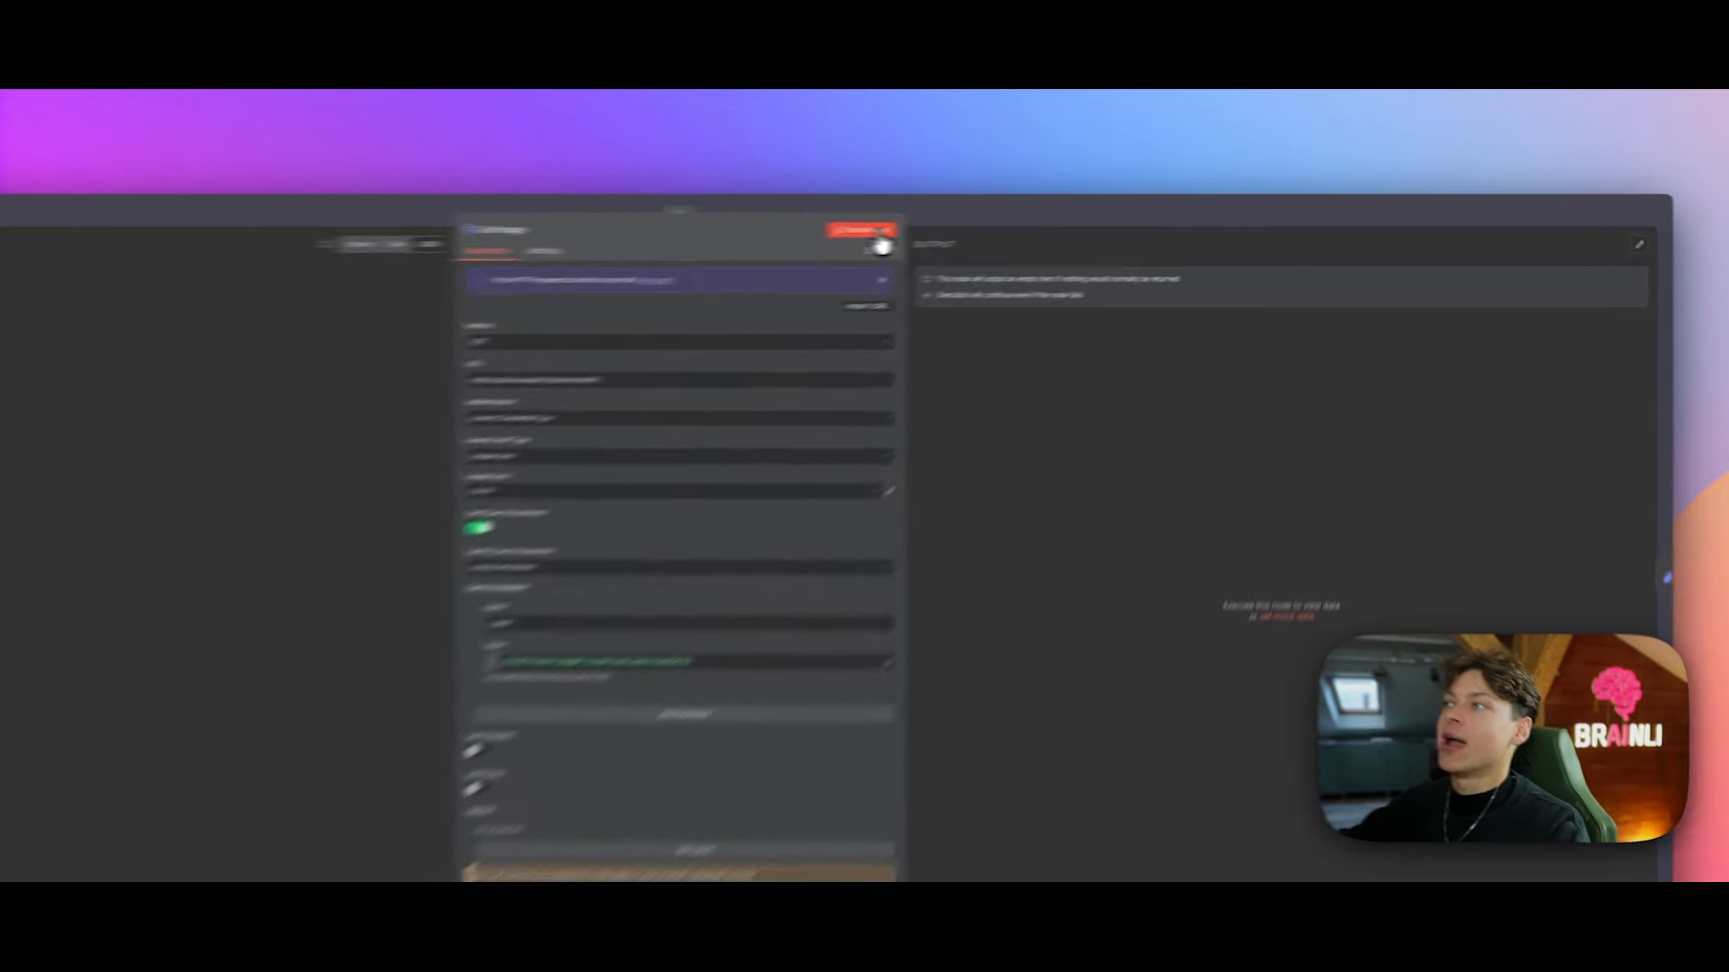
pyautogui.click(1017, 229)
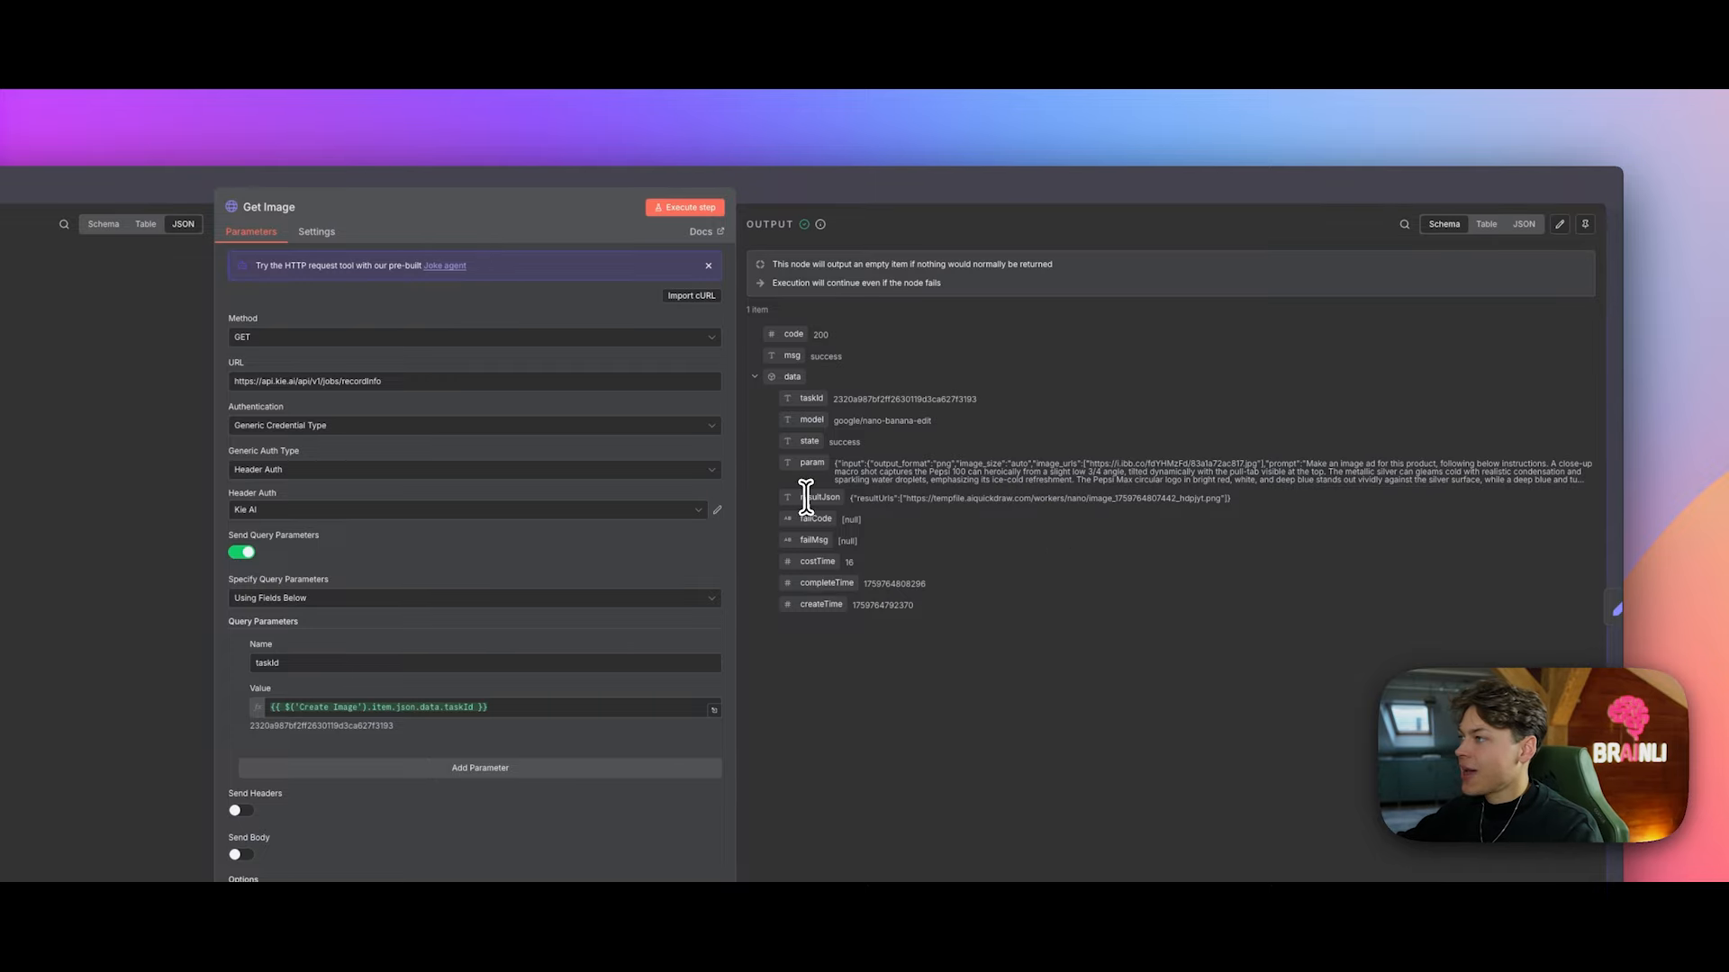
pyautogui.moveTo(801, 498); pyautogui.dragTo(1119, 498)
pyautogui.click(1128, 497)
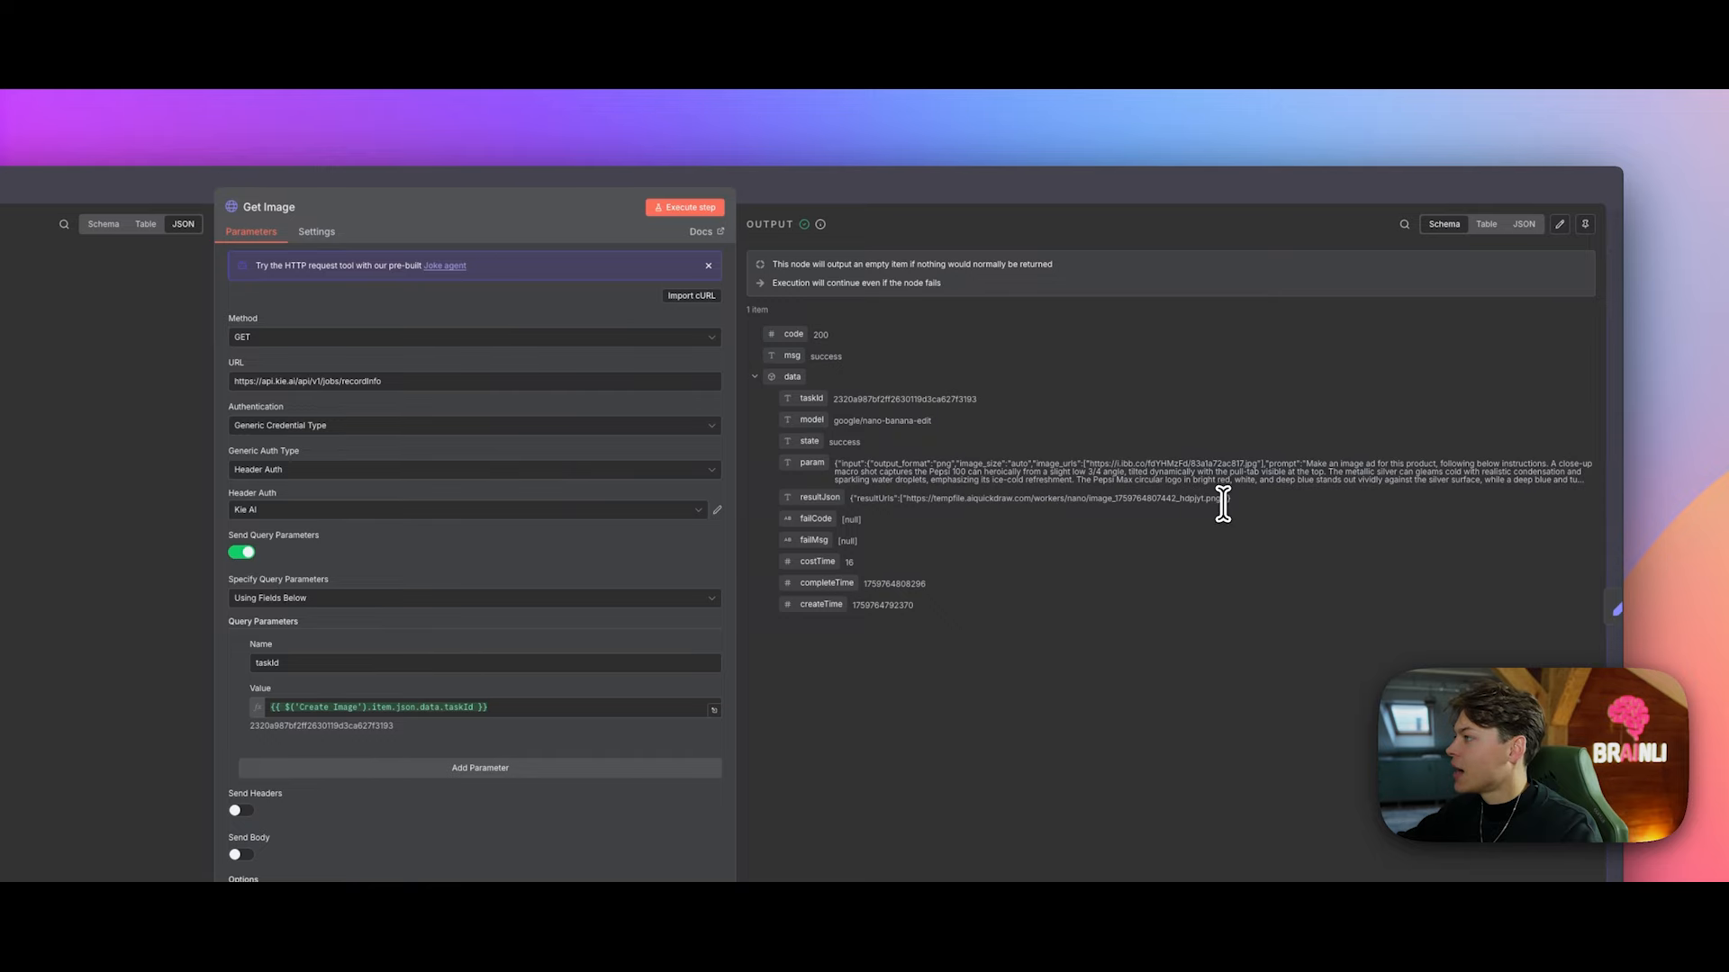
pyautogui.rightClick(1214, 500)
pyautogui.click(1071, 504)
# Step: Pin Get Image's current output data on the canvas
pyautogui.press('Escape')
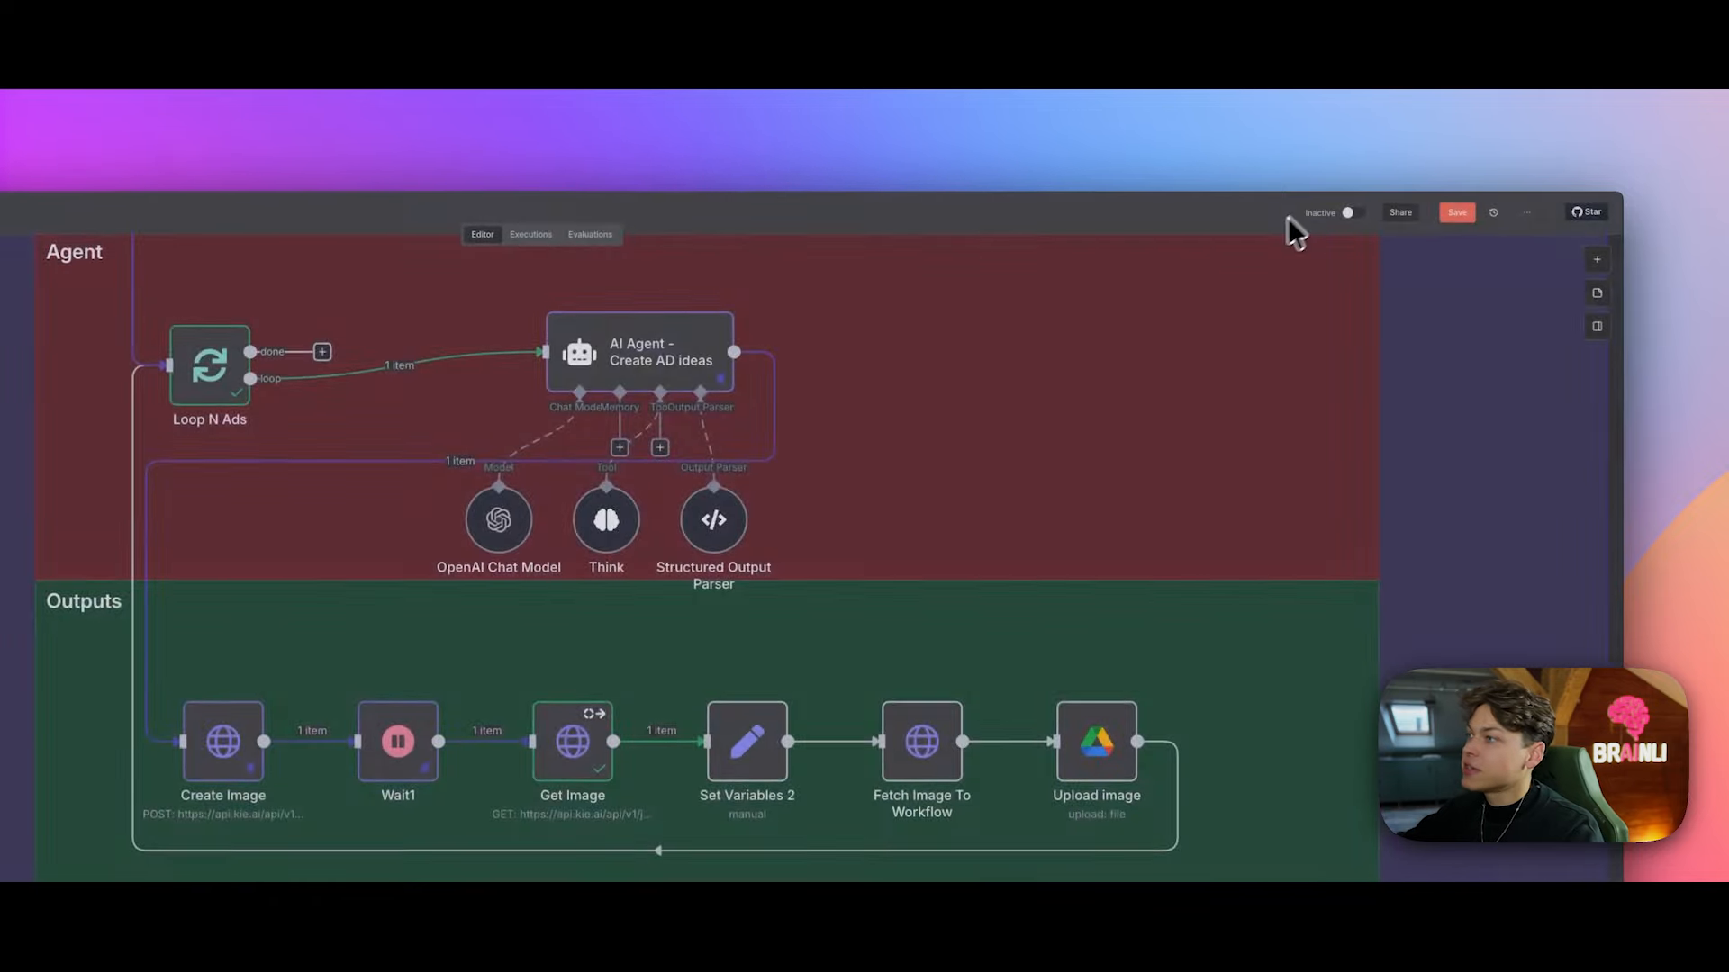
pyautogui.click(833, 529)
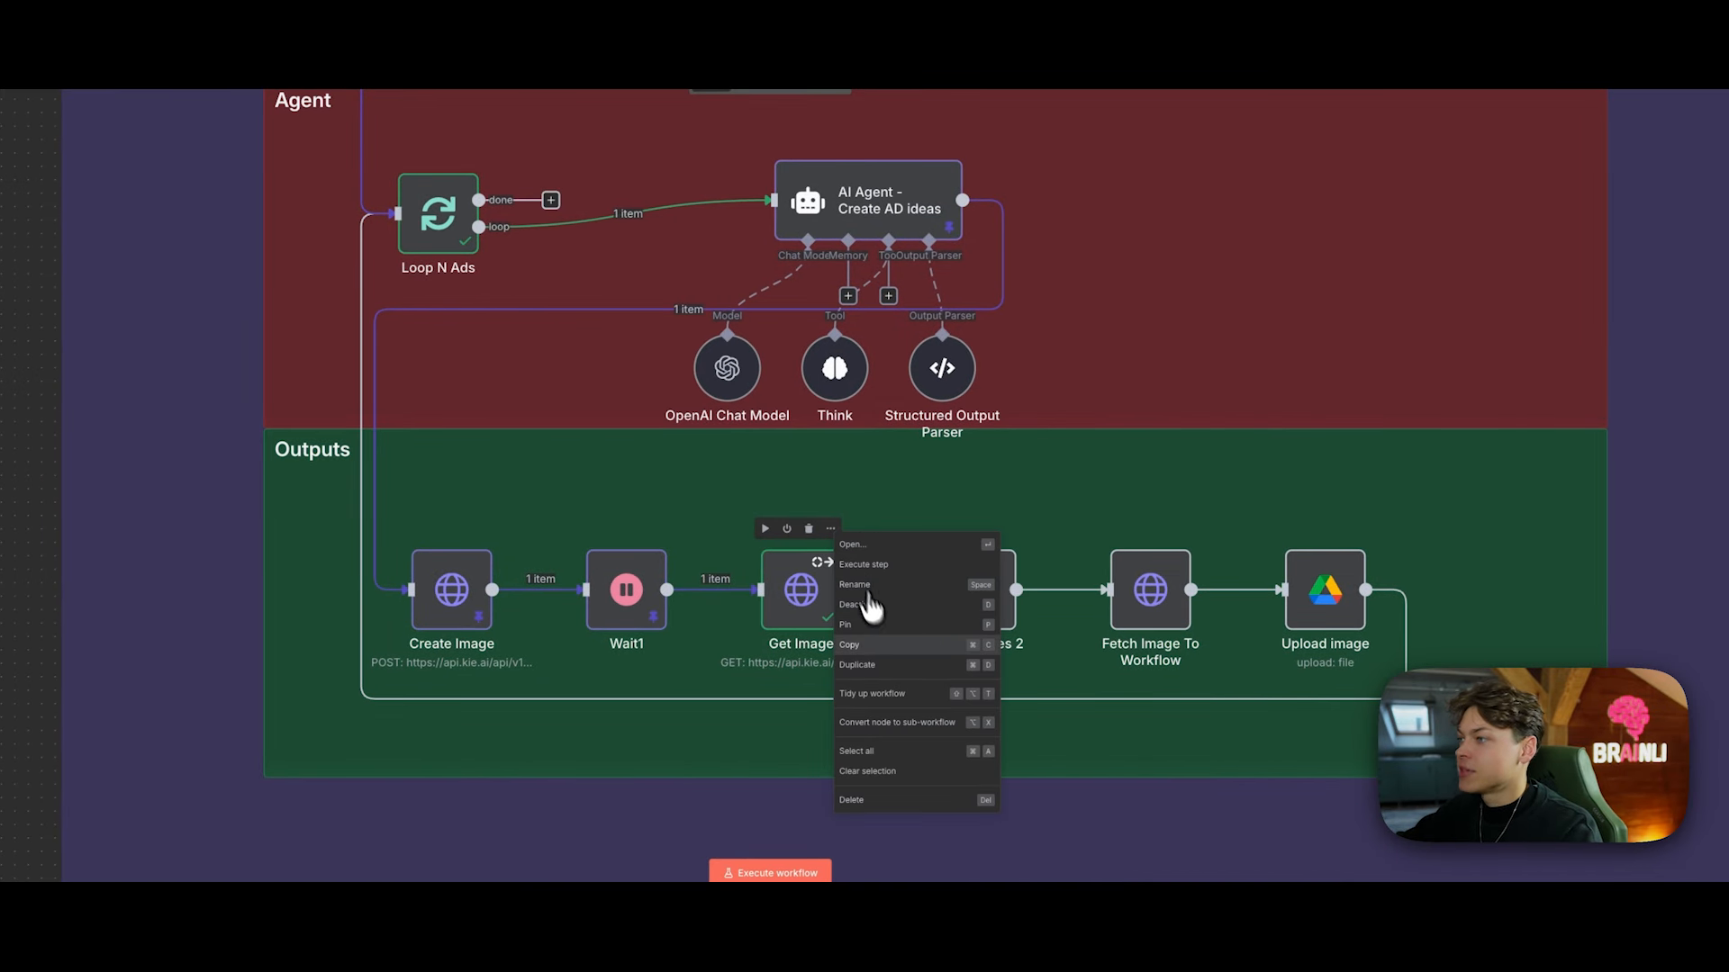
pyautogui.click(880, 630)
# Step: Run Set Variables 2 to extract output_image_url with the generated png link
pyautogui.click(1005, 530)
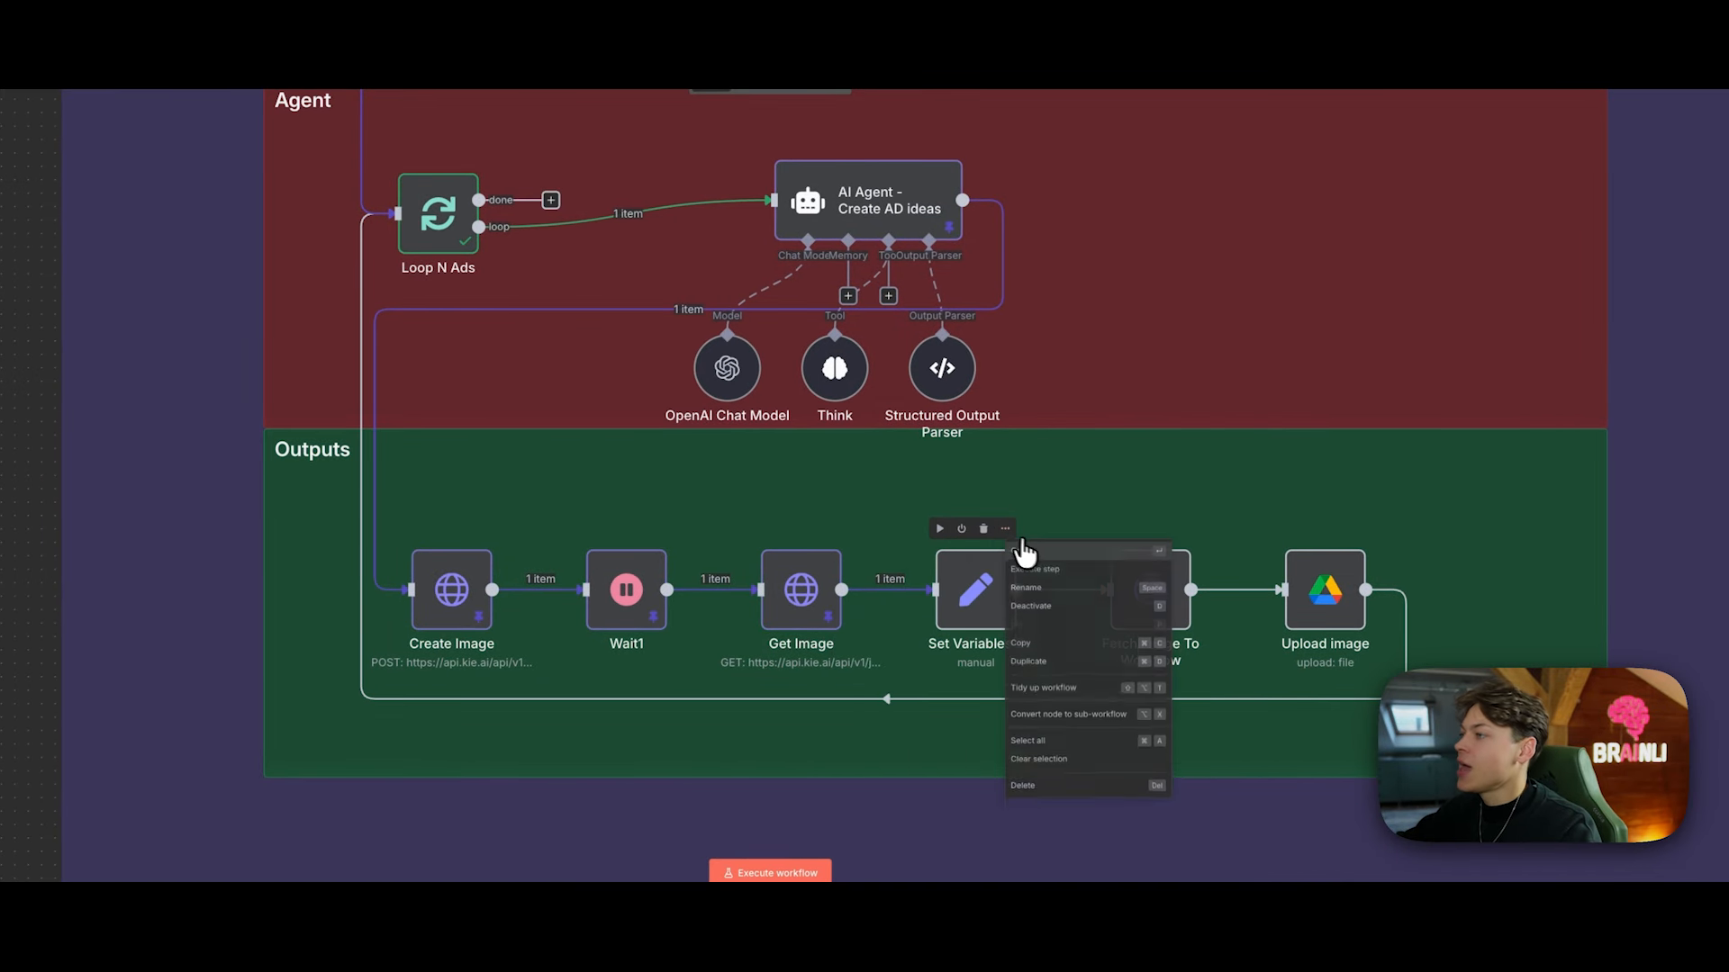
pyautogui.click(1035, 565)
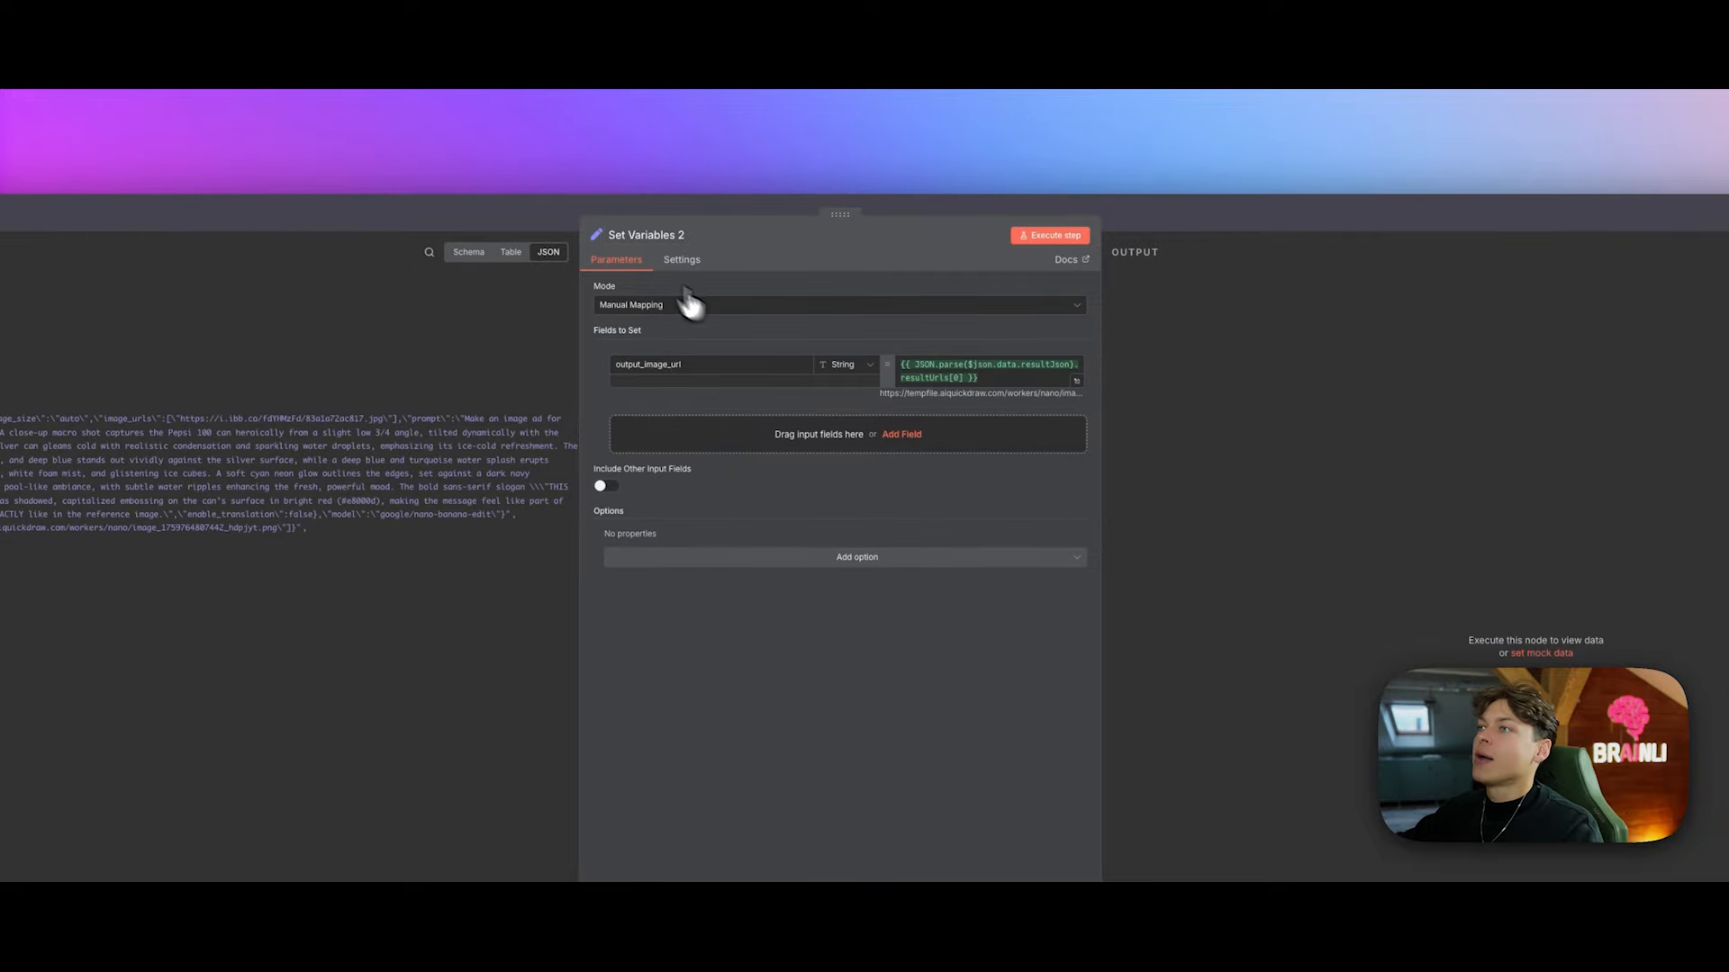
pyautogui.click(1072, 236)
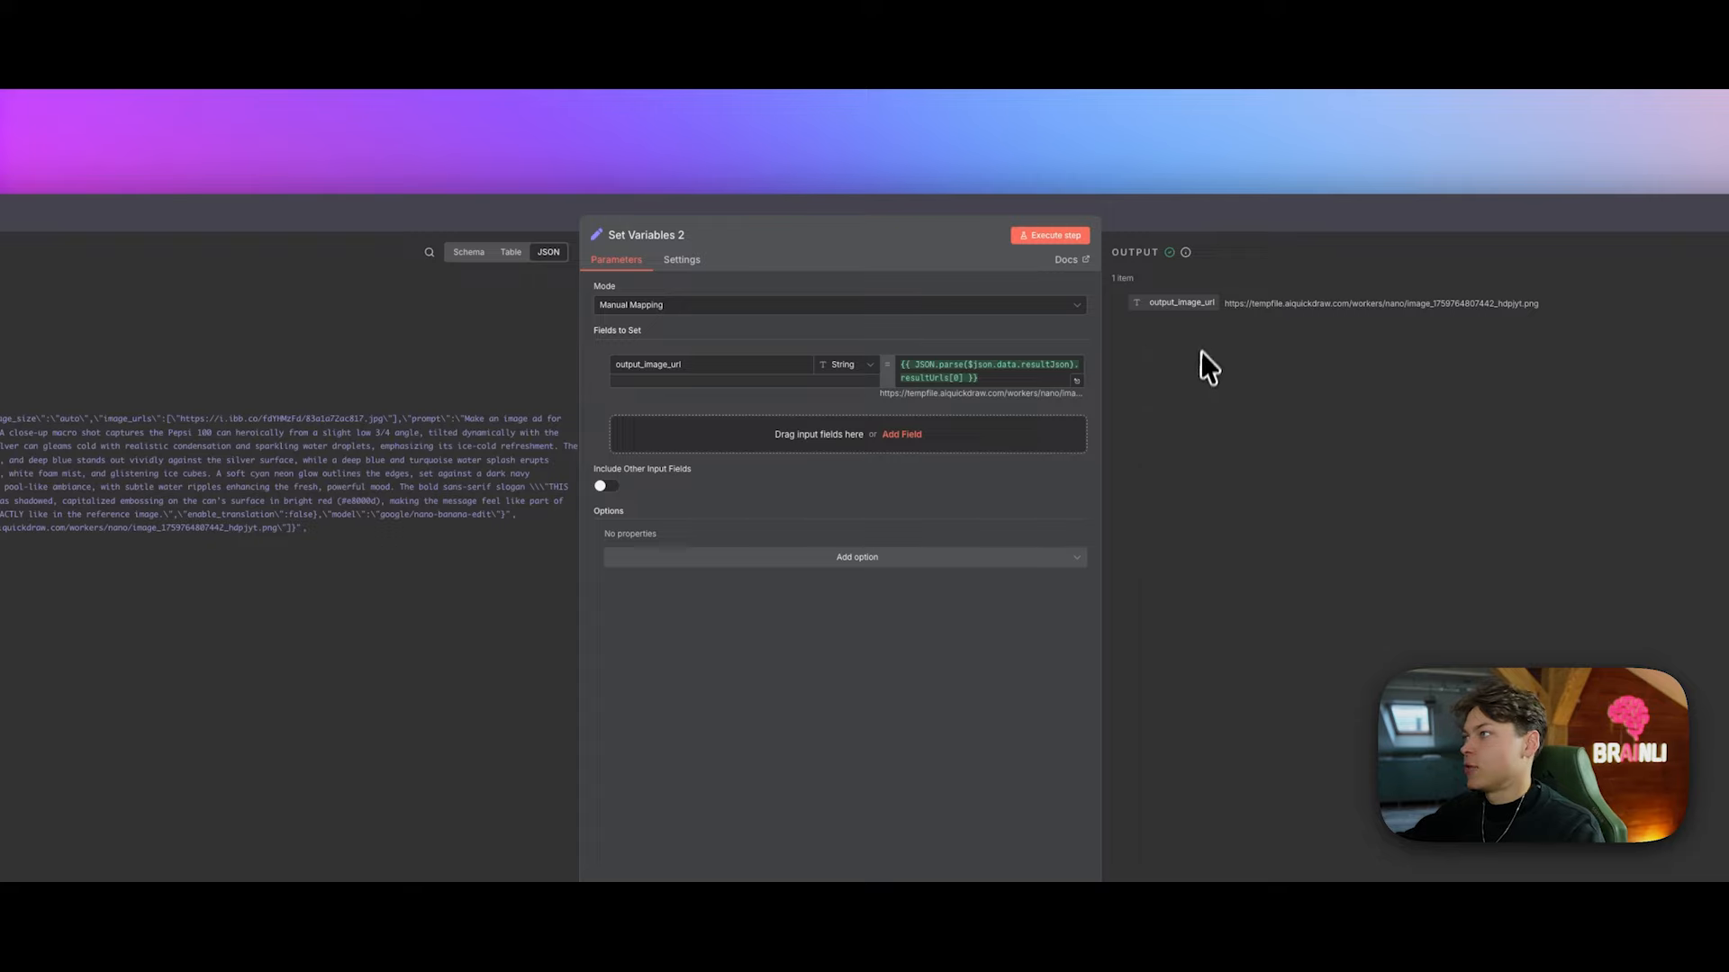
pyautogui.moveTo(1224, 303); pyautogui.dragTo(1541, 306)
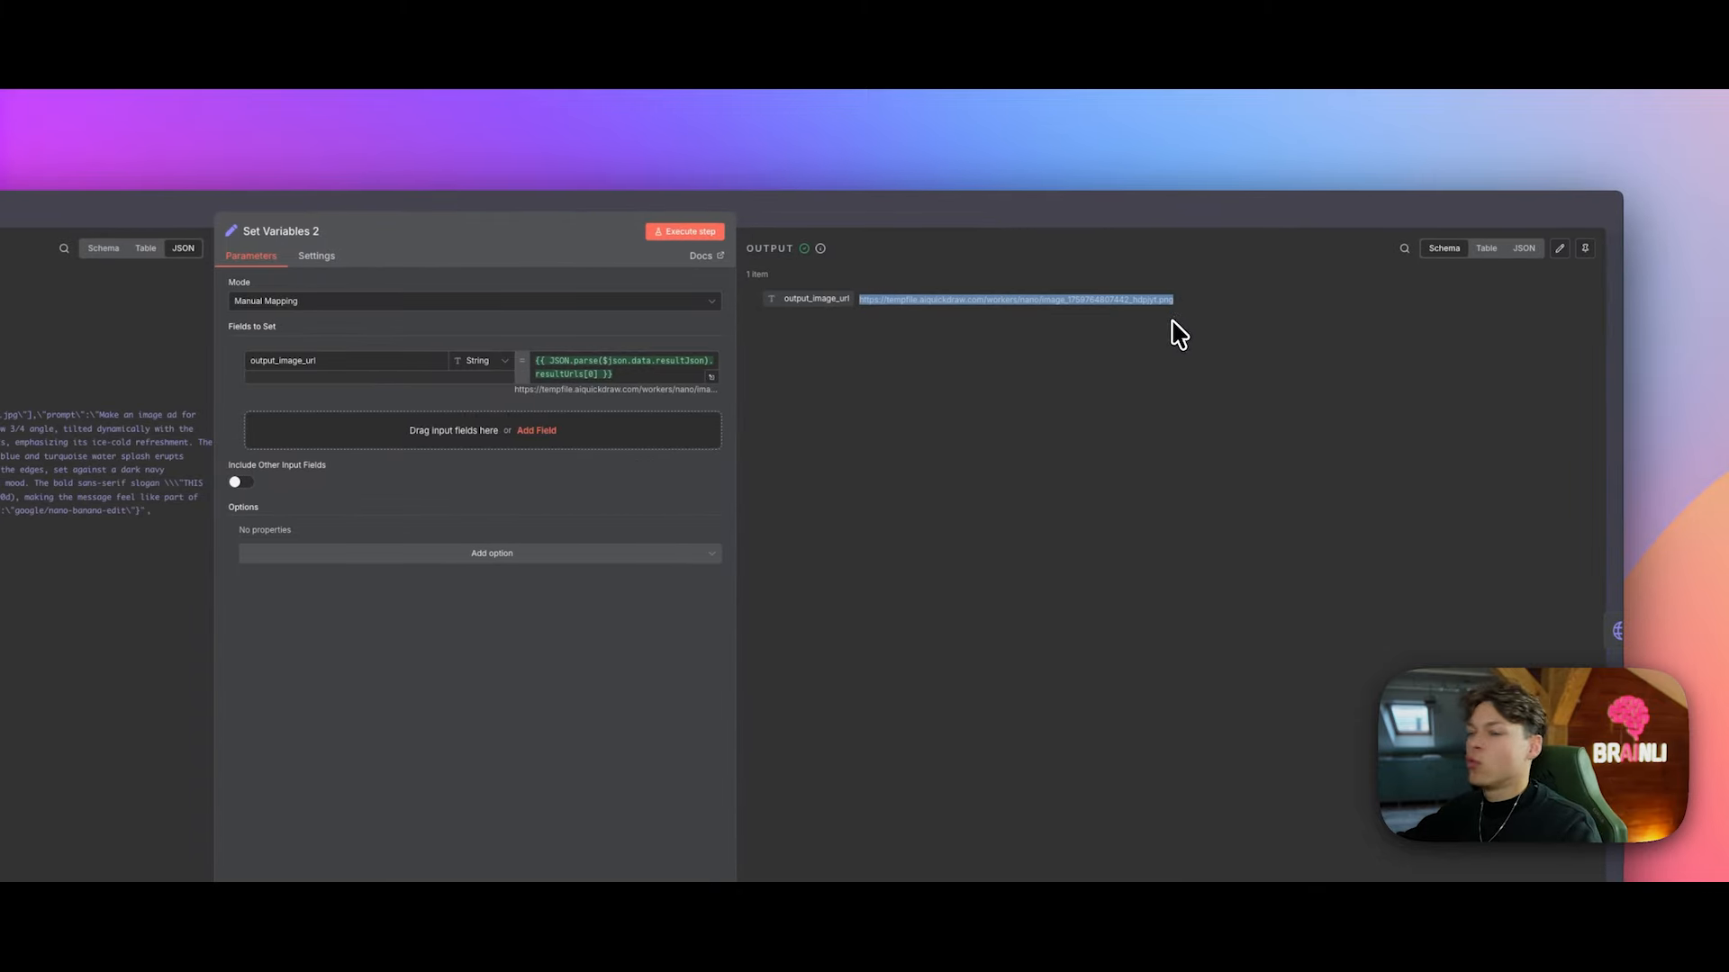
pyautogui.click(1180, 335)
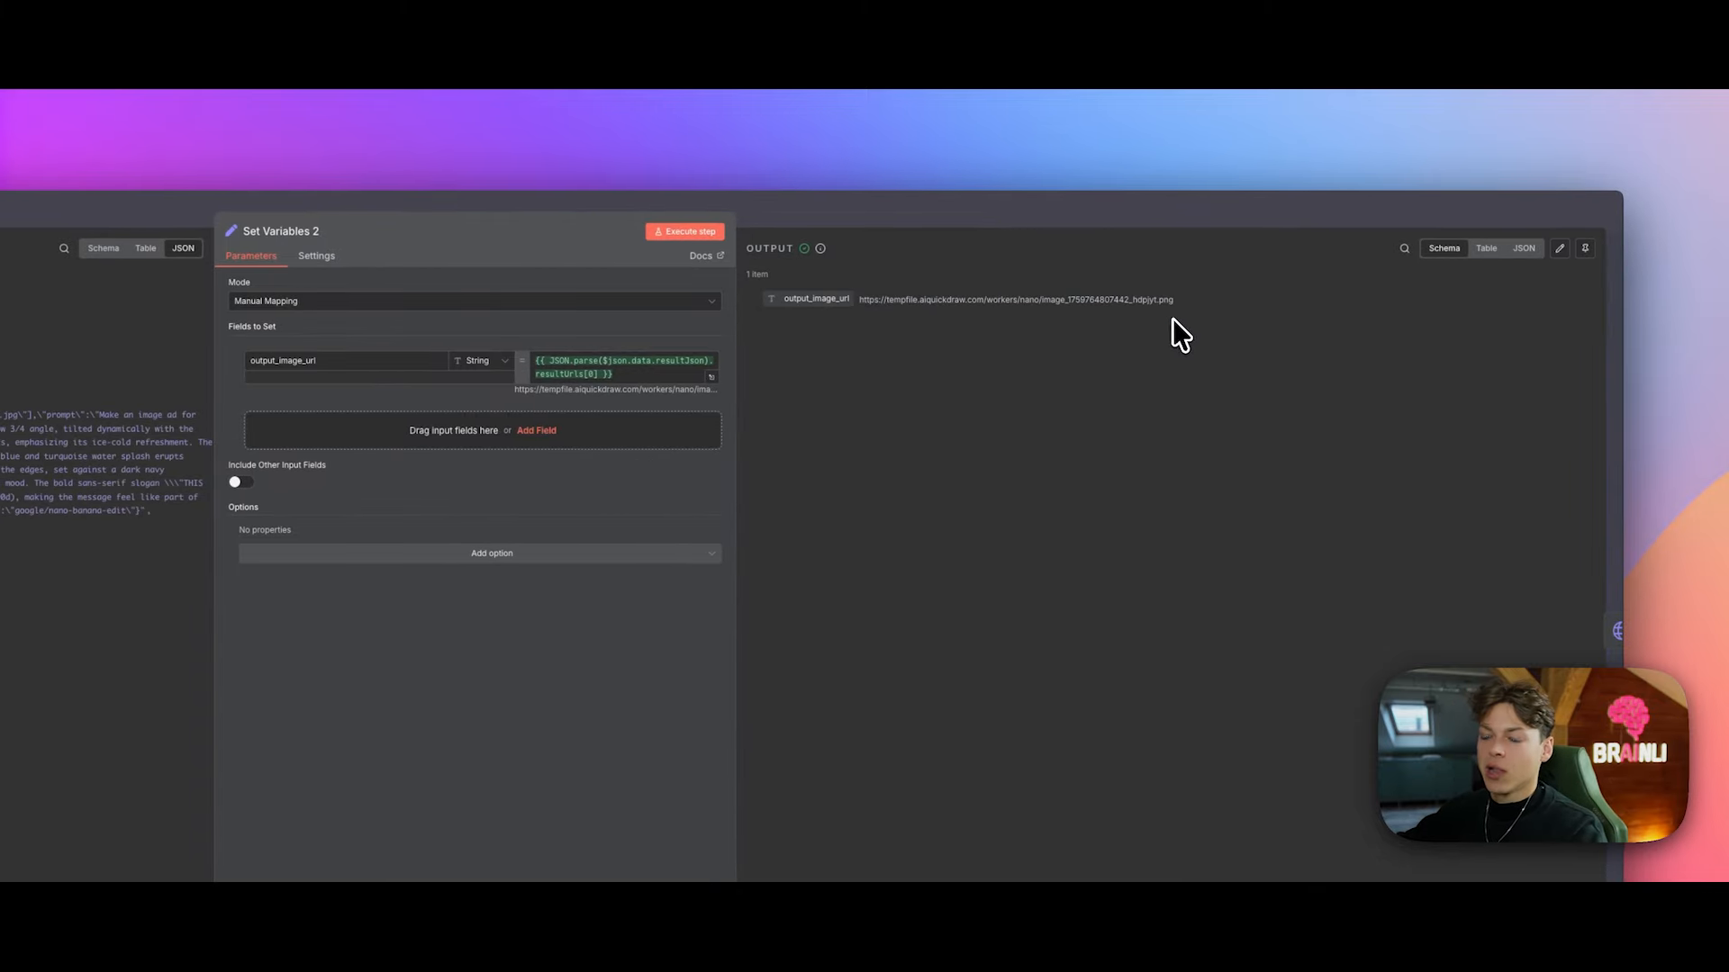
pyautogui.click(1210, 210)
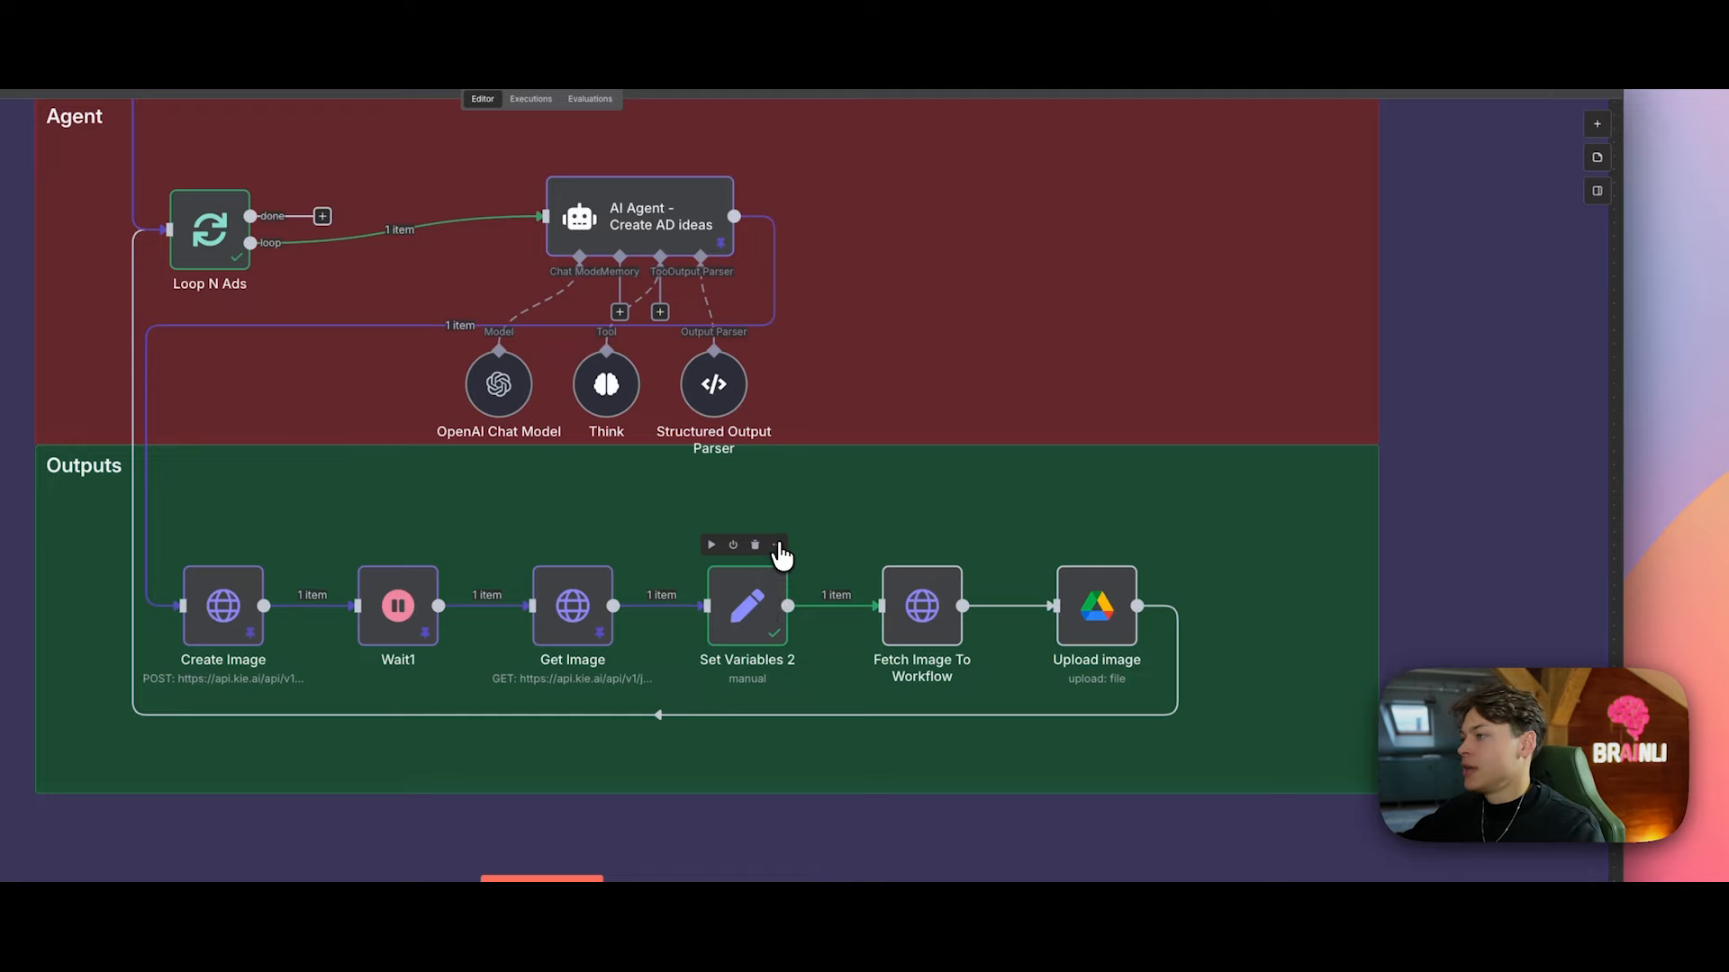
# Step: Pin Set Variables 2, then run Fetch Image To Workflow to download the 2.55 MB Pepsi PNG
pyautogui.click(778, 546)
pyautogui.click(807, 643)
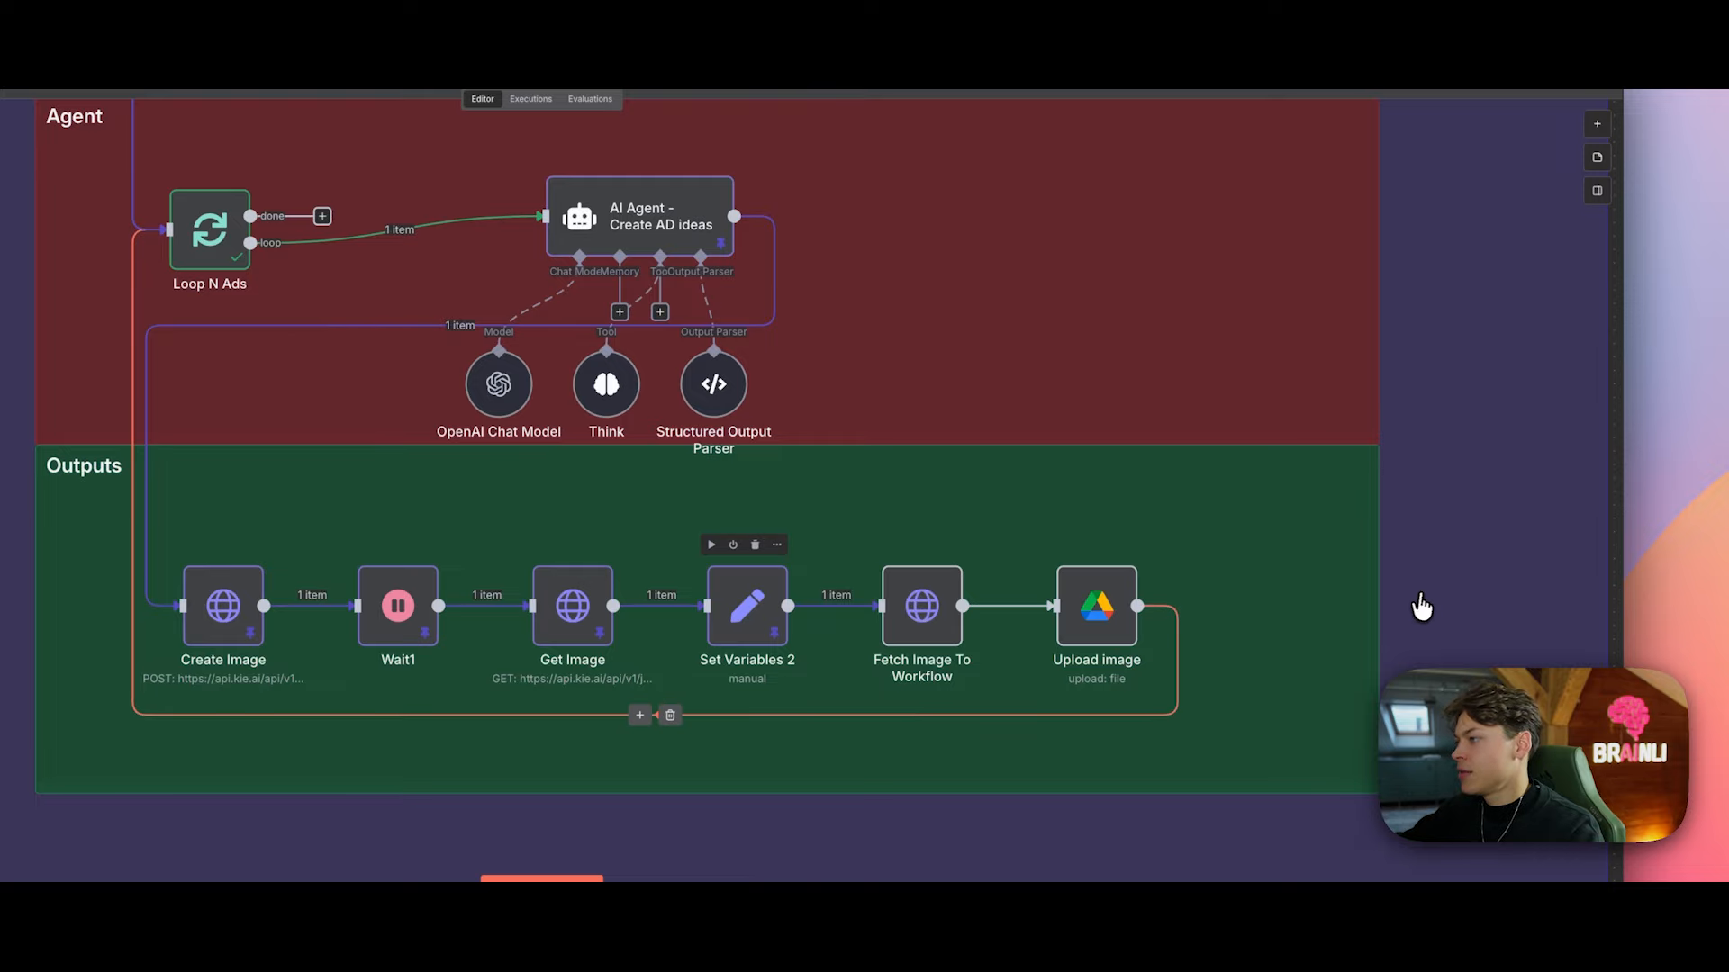
pyautogui.click(952, 546)
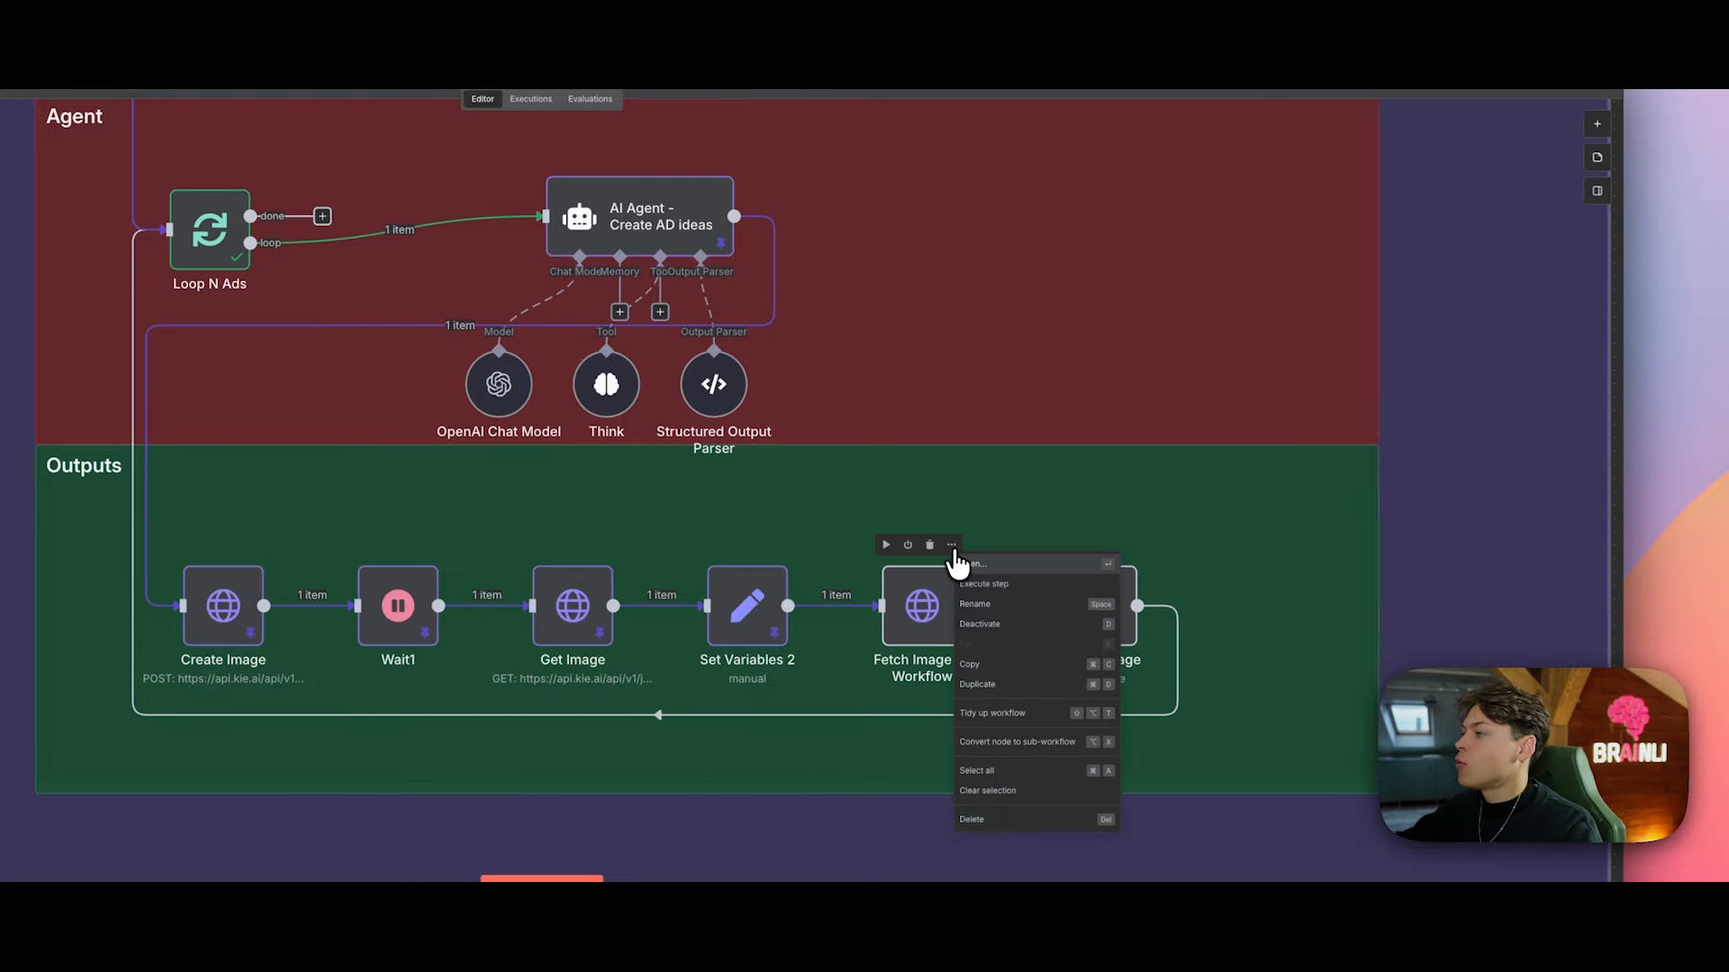
pyautogui.click(984, 566)
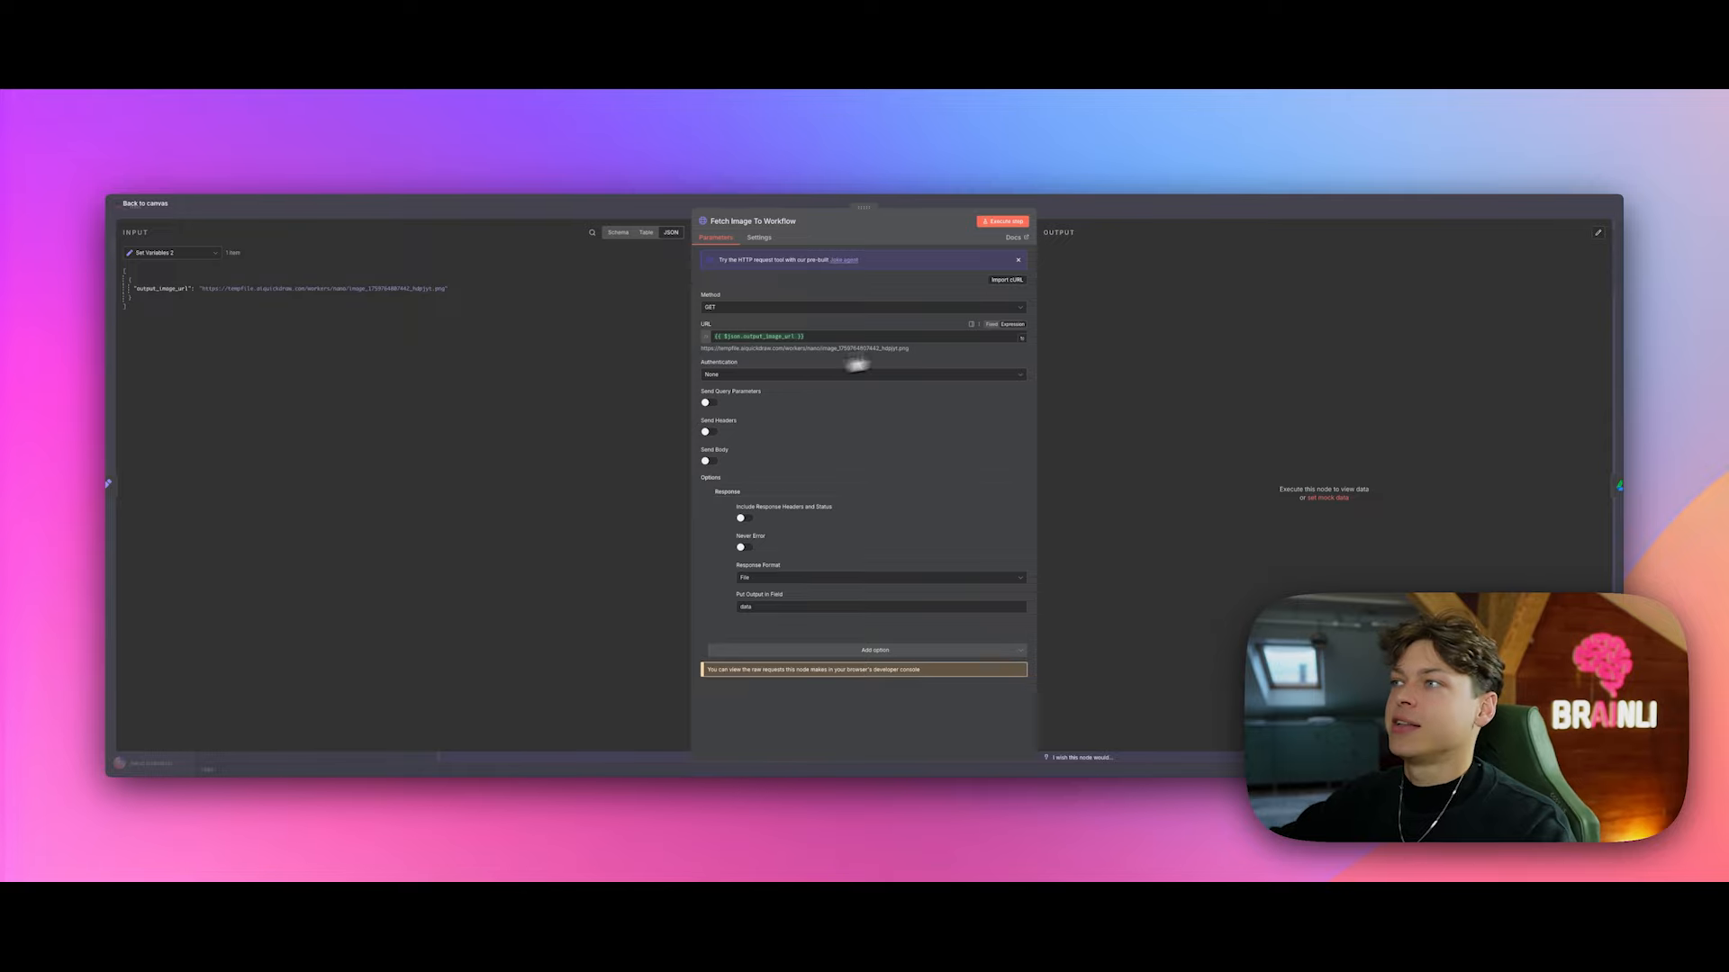
pyautogui.click(1003, 221)
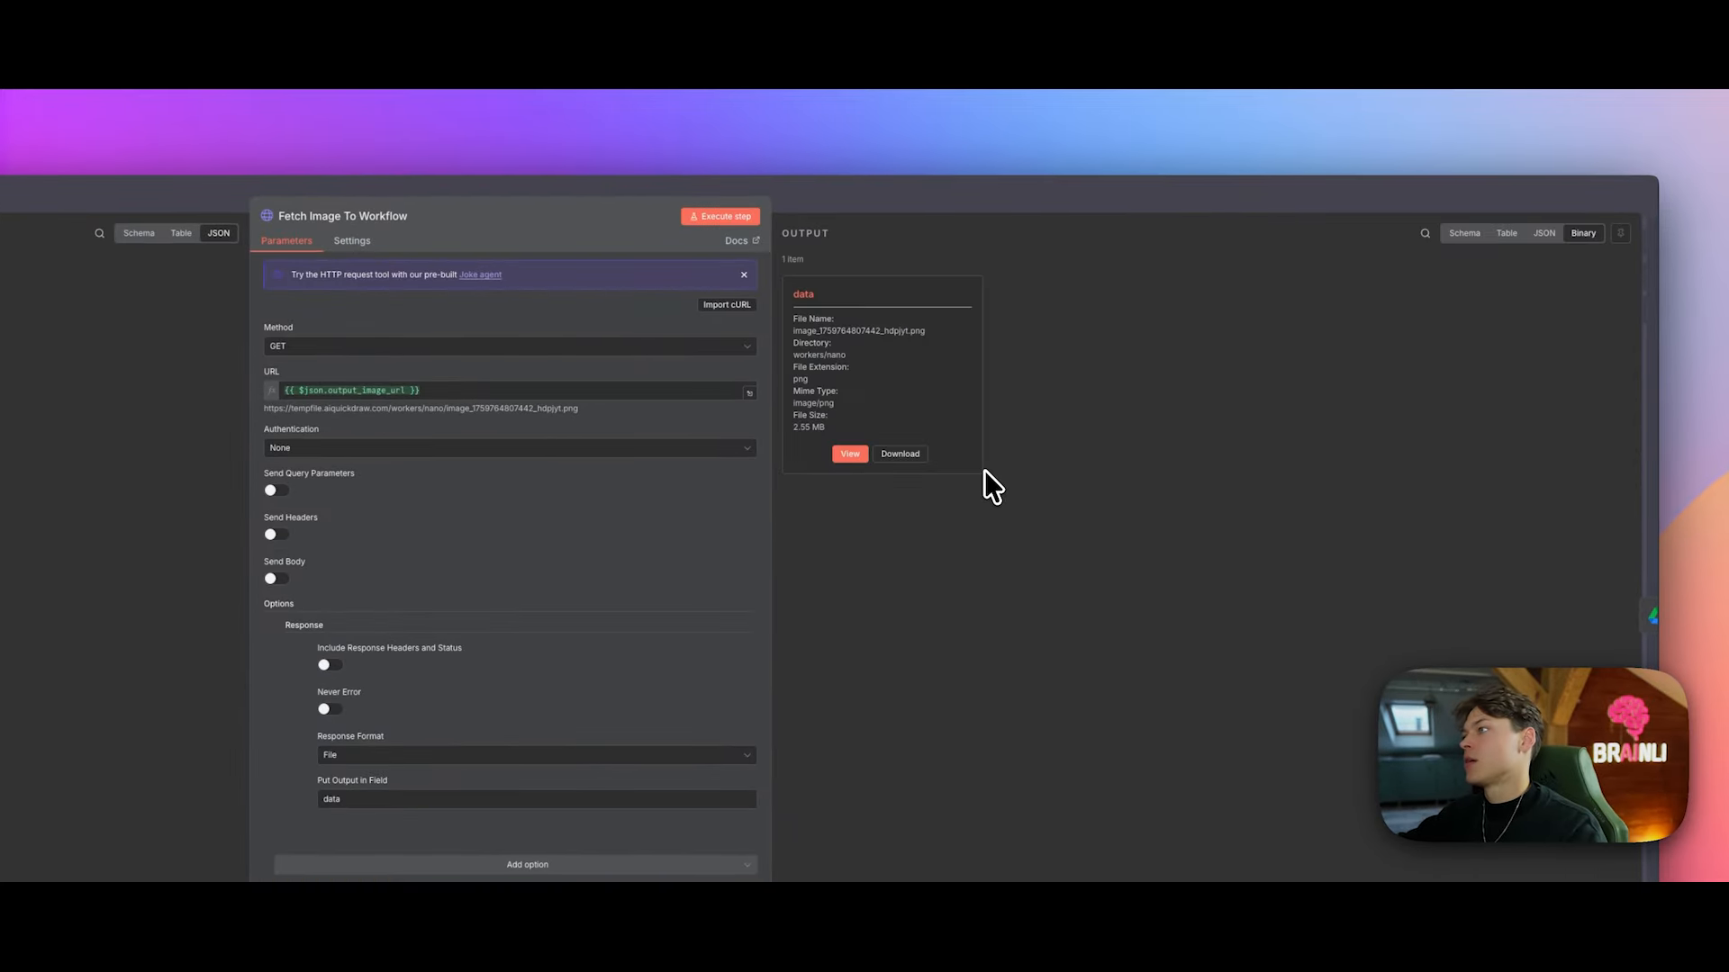
pyautogui.moveTo(841, 420); pyautogui.dragTo(783, 295)
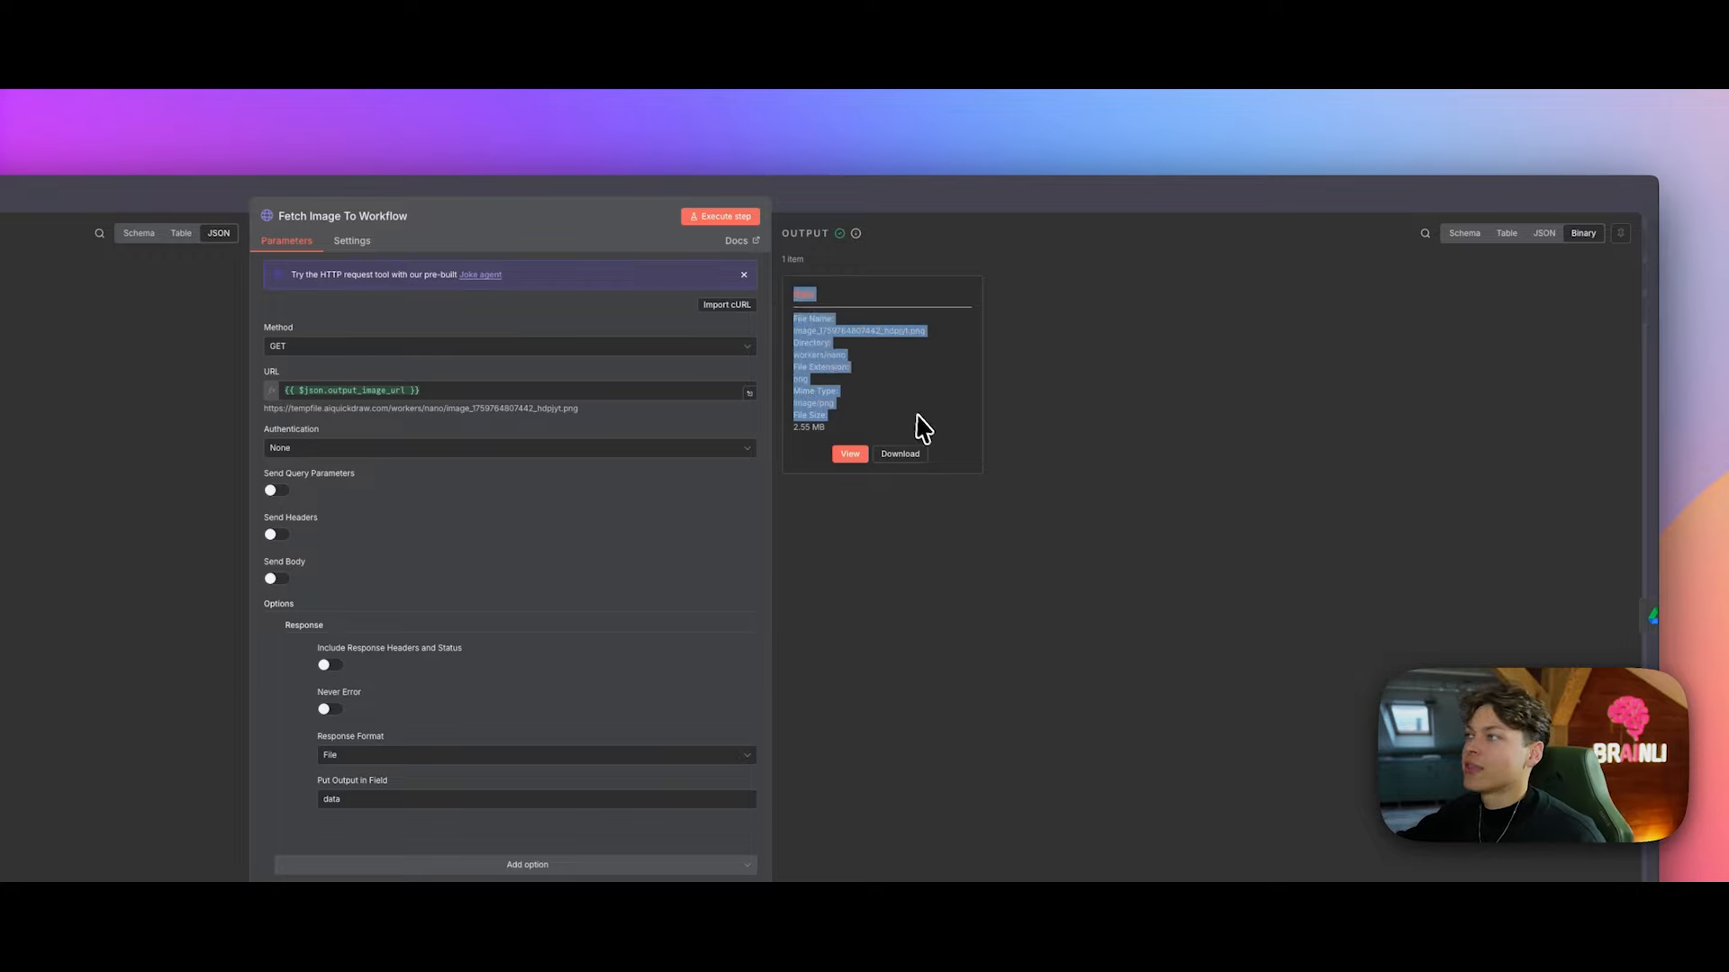
pyautogui.click(916, 417)
pyautogui.click(847, 455)
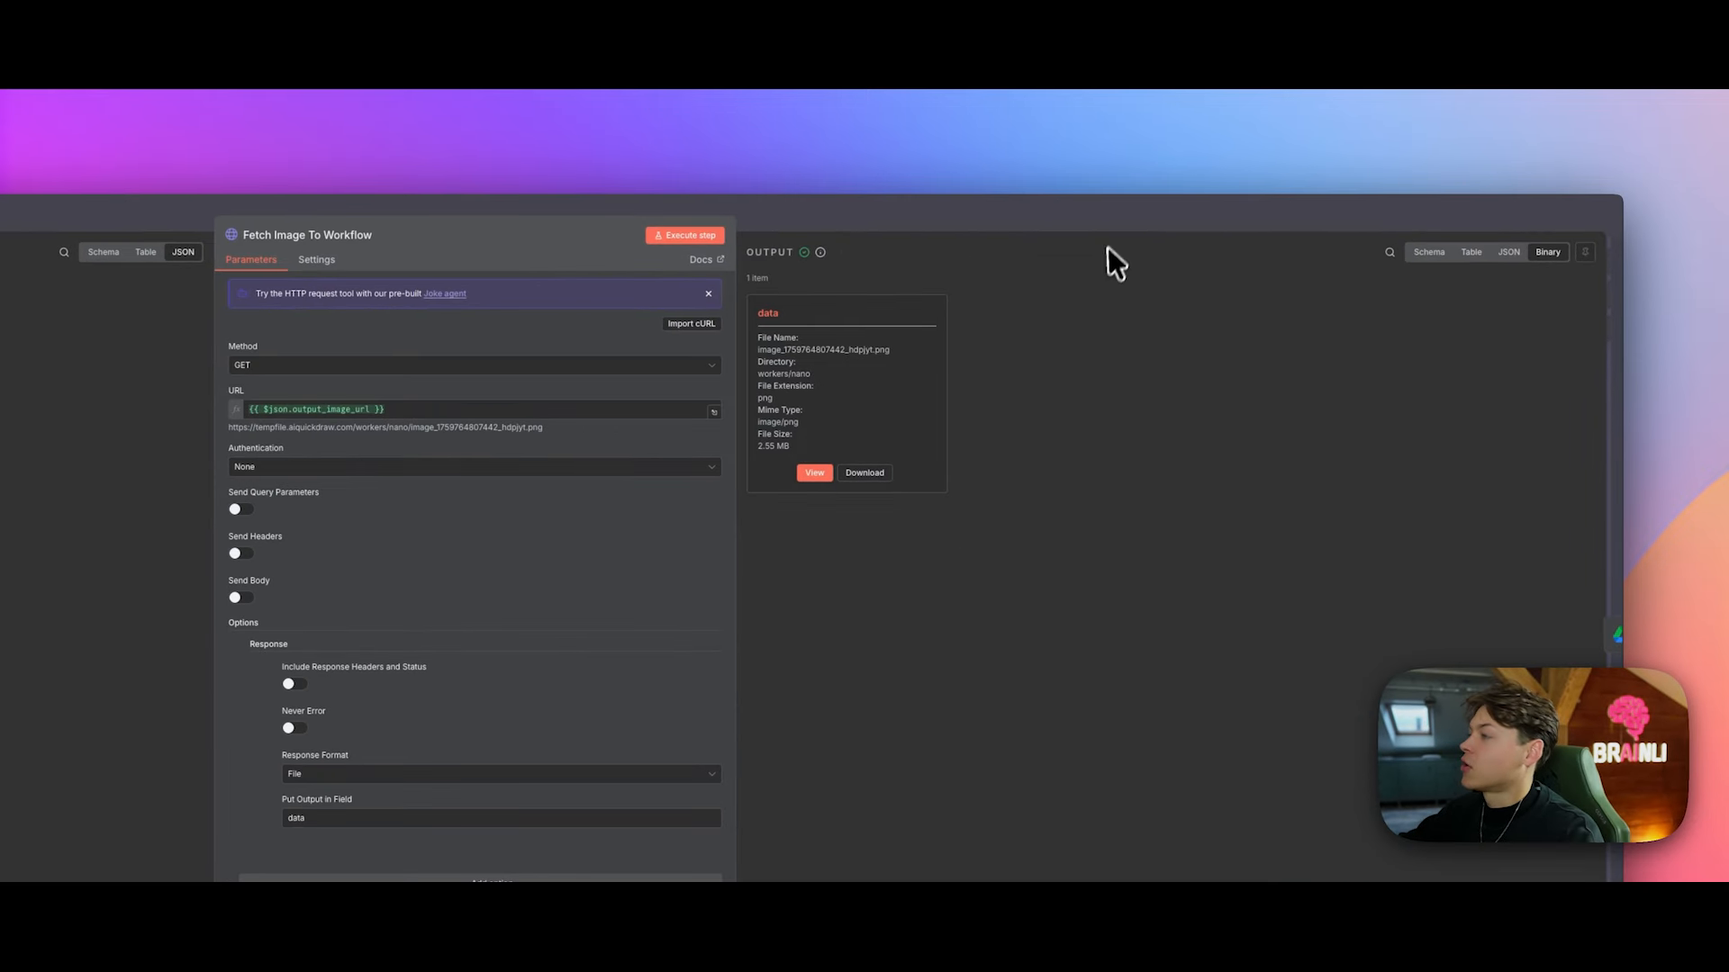
pyautogui.click(1111, 225)
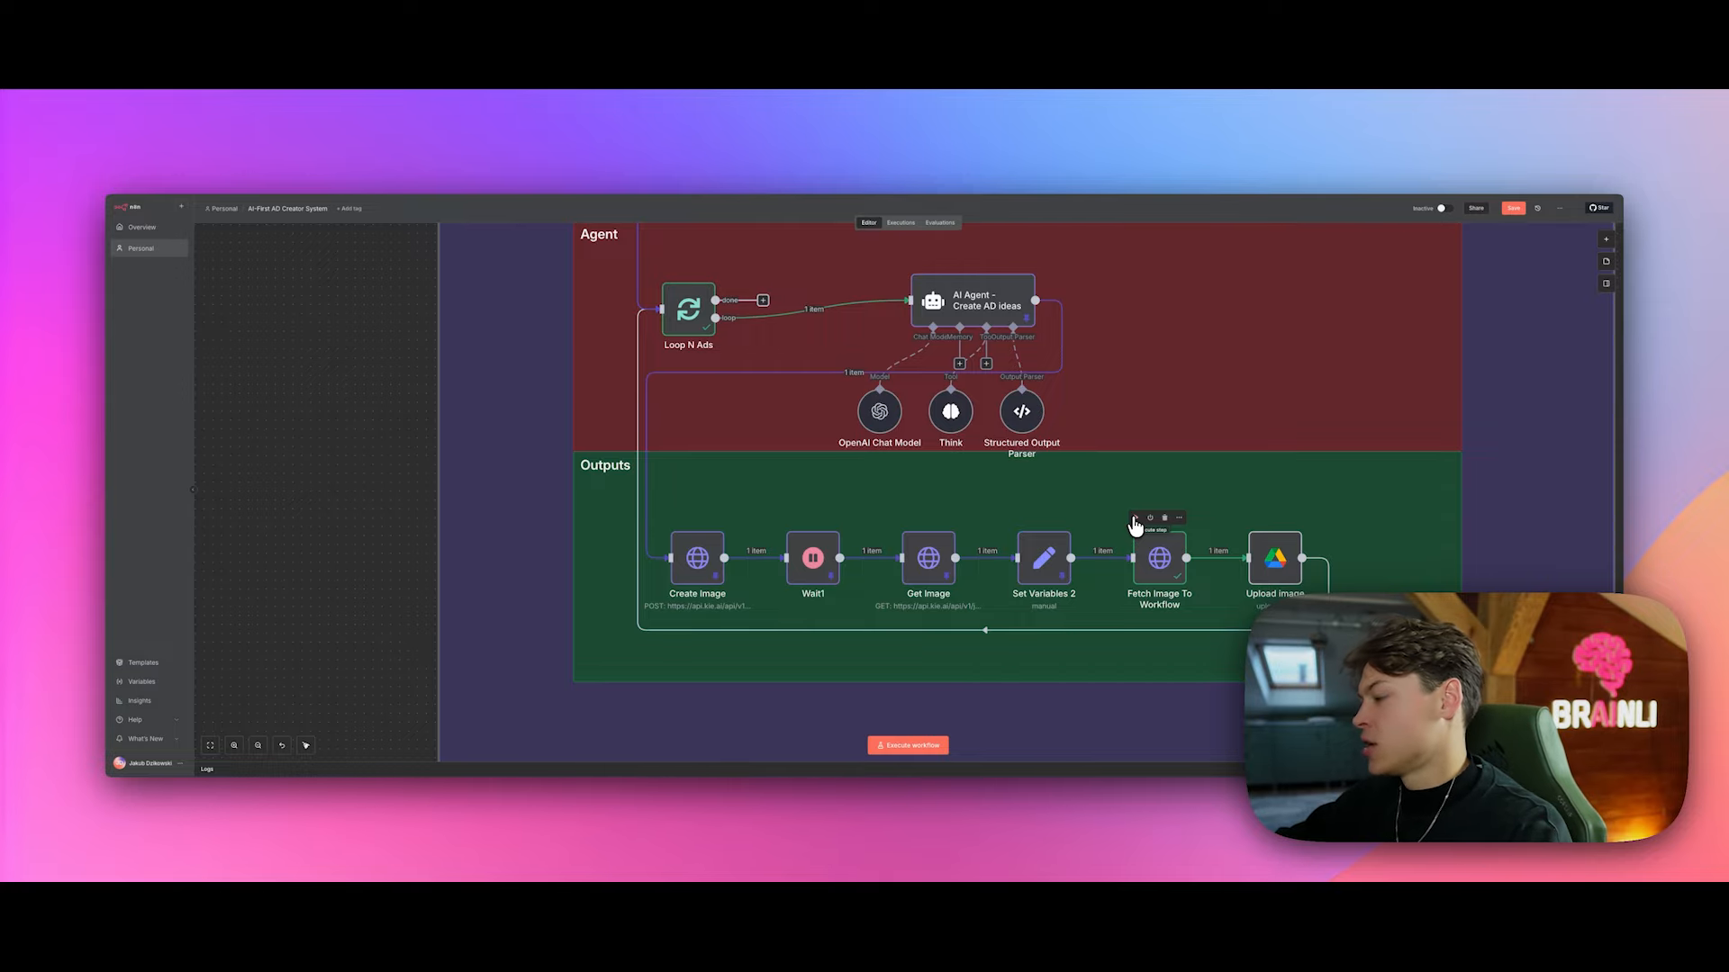
# Step: Execute the workflow up to Fetch Image To Workflow and pin its output
pyautogui.click(1134, 520)
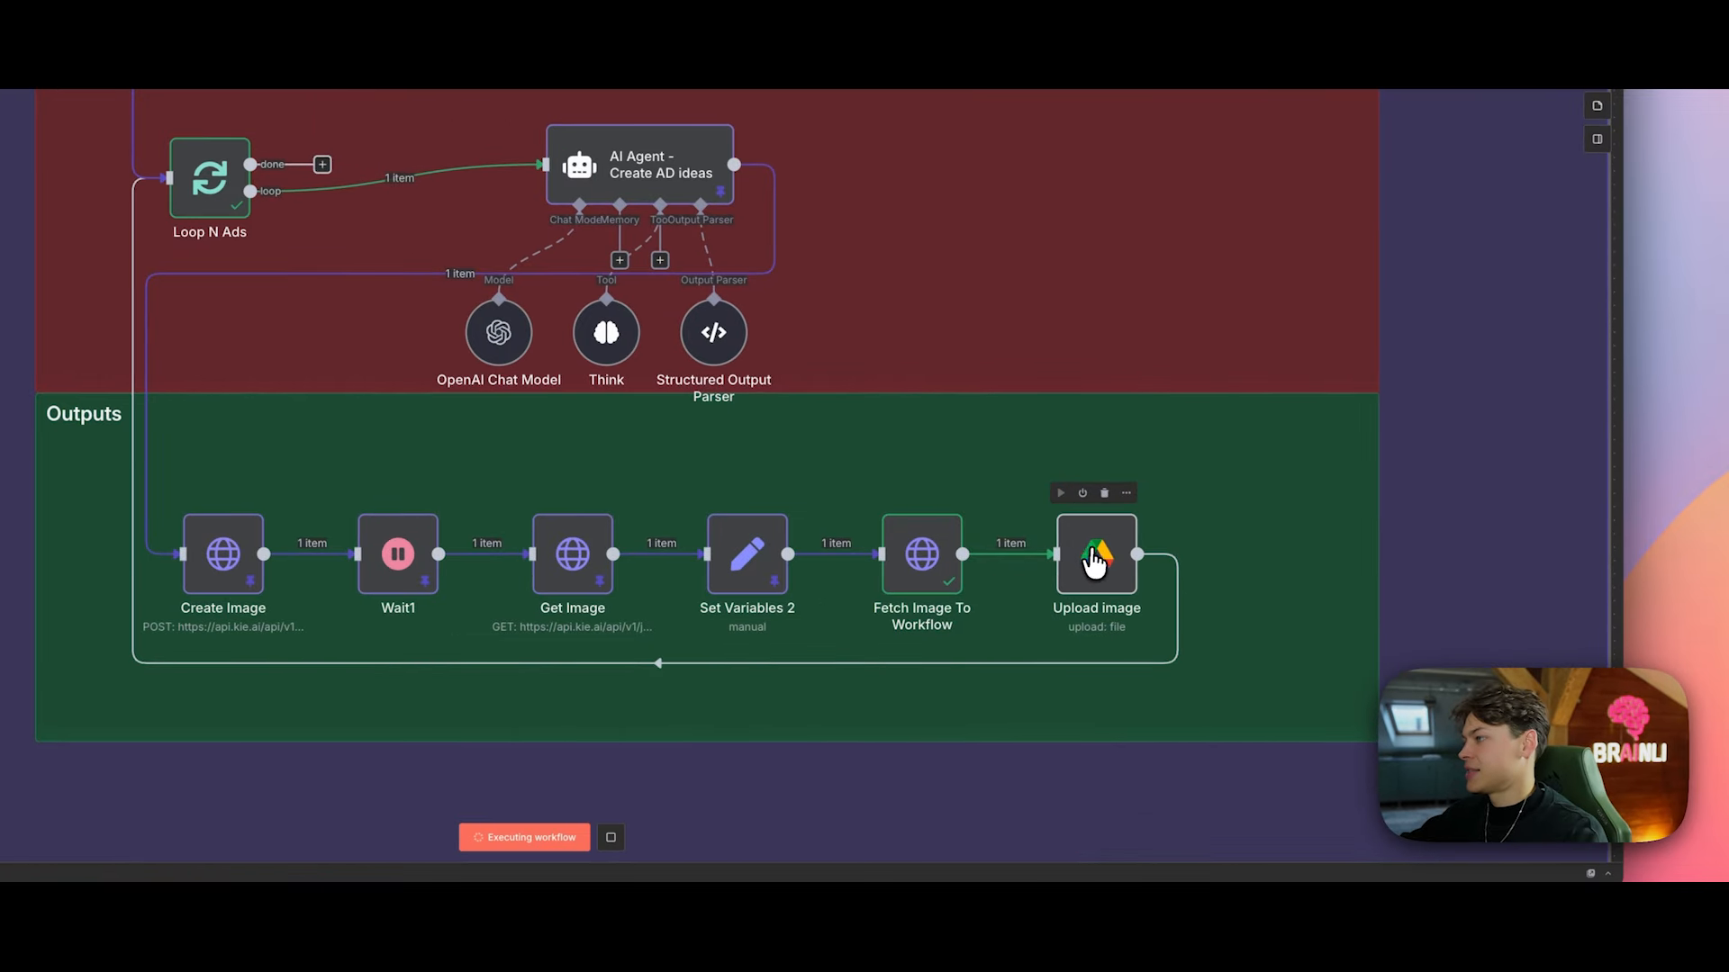
pyautogui.click(954, 494)
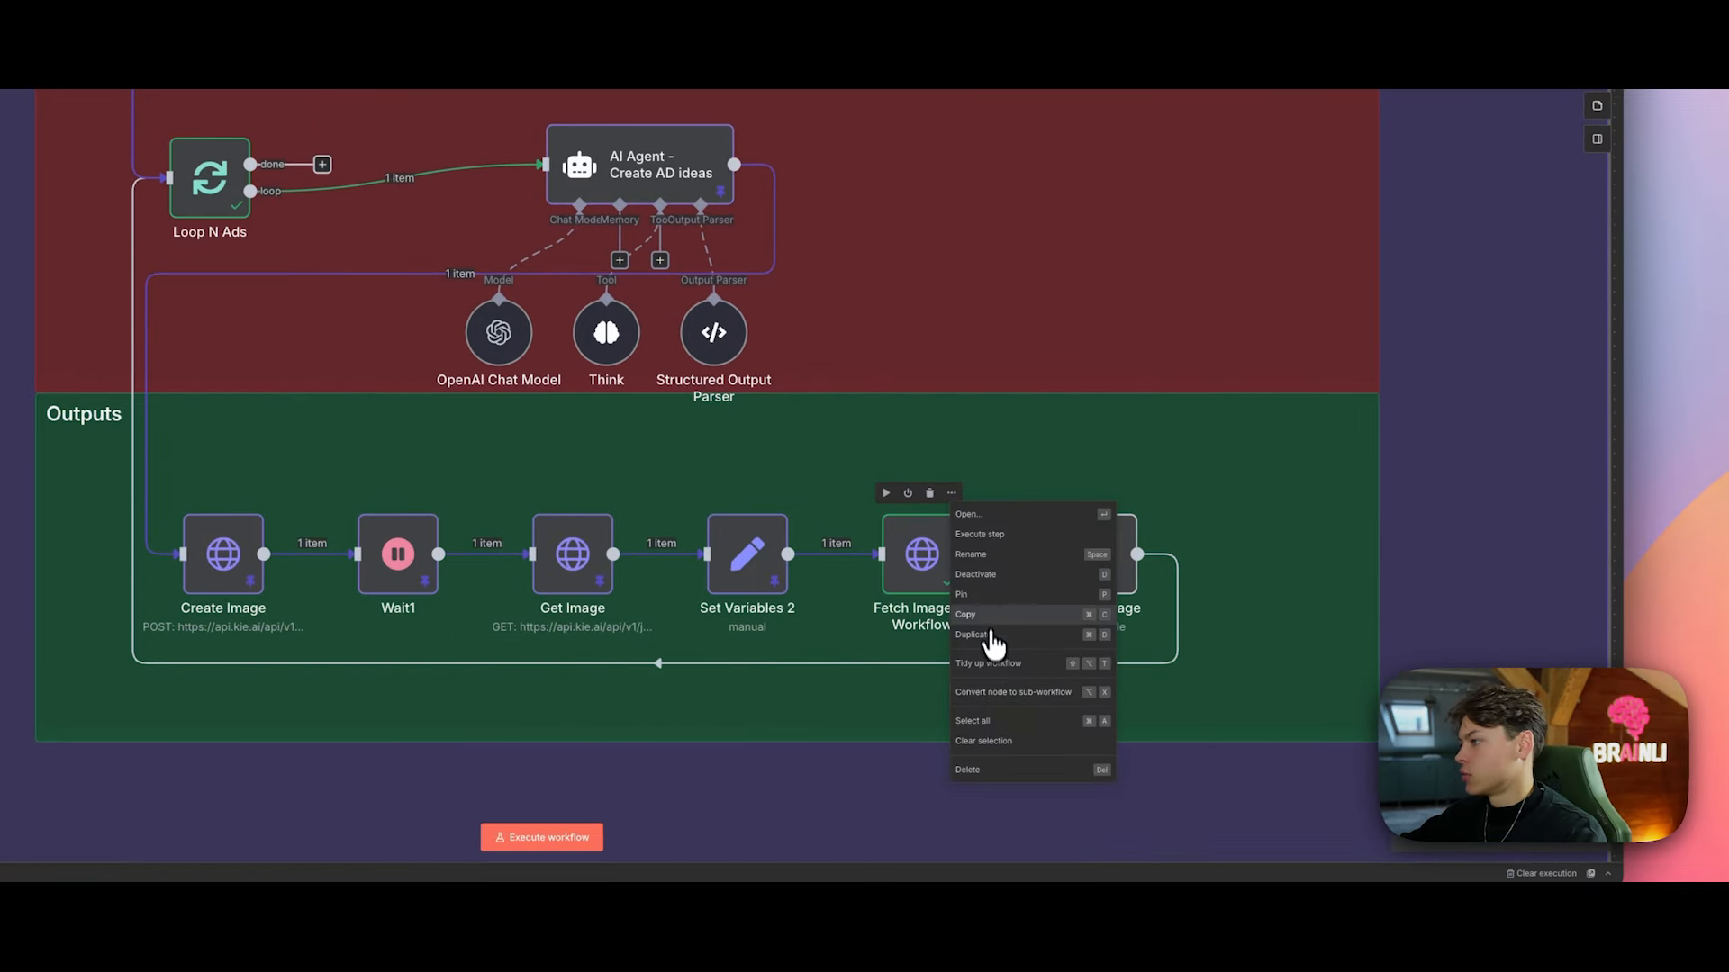
pyautogui.click(989, 595)
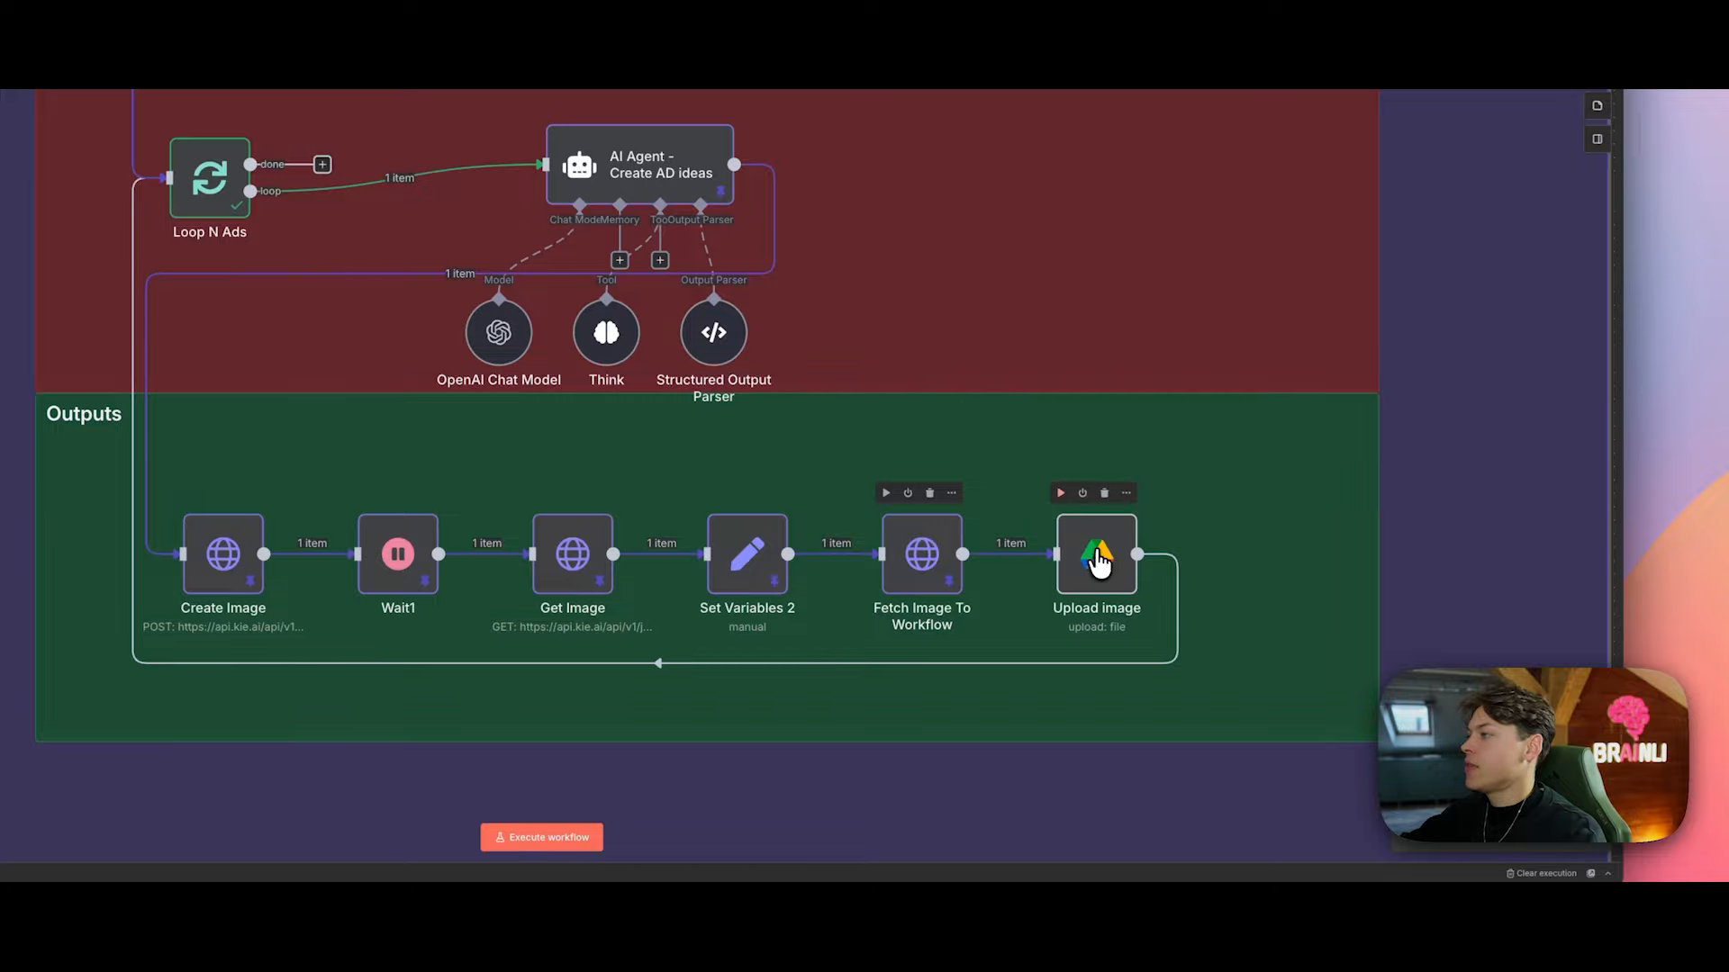
# Step: Check Upload image's File Name expression and run the upload to Google Drive
pyautogui.click(1127, 493)
pyautogui.click(1145, 520)
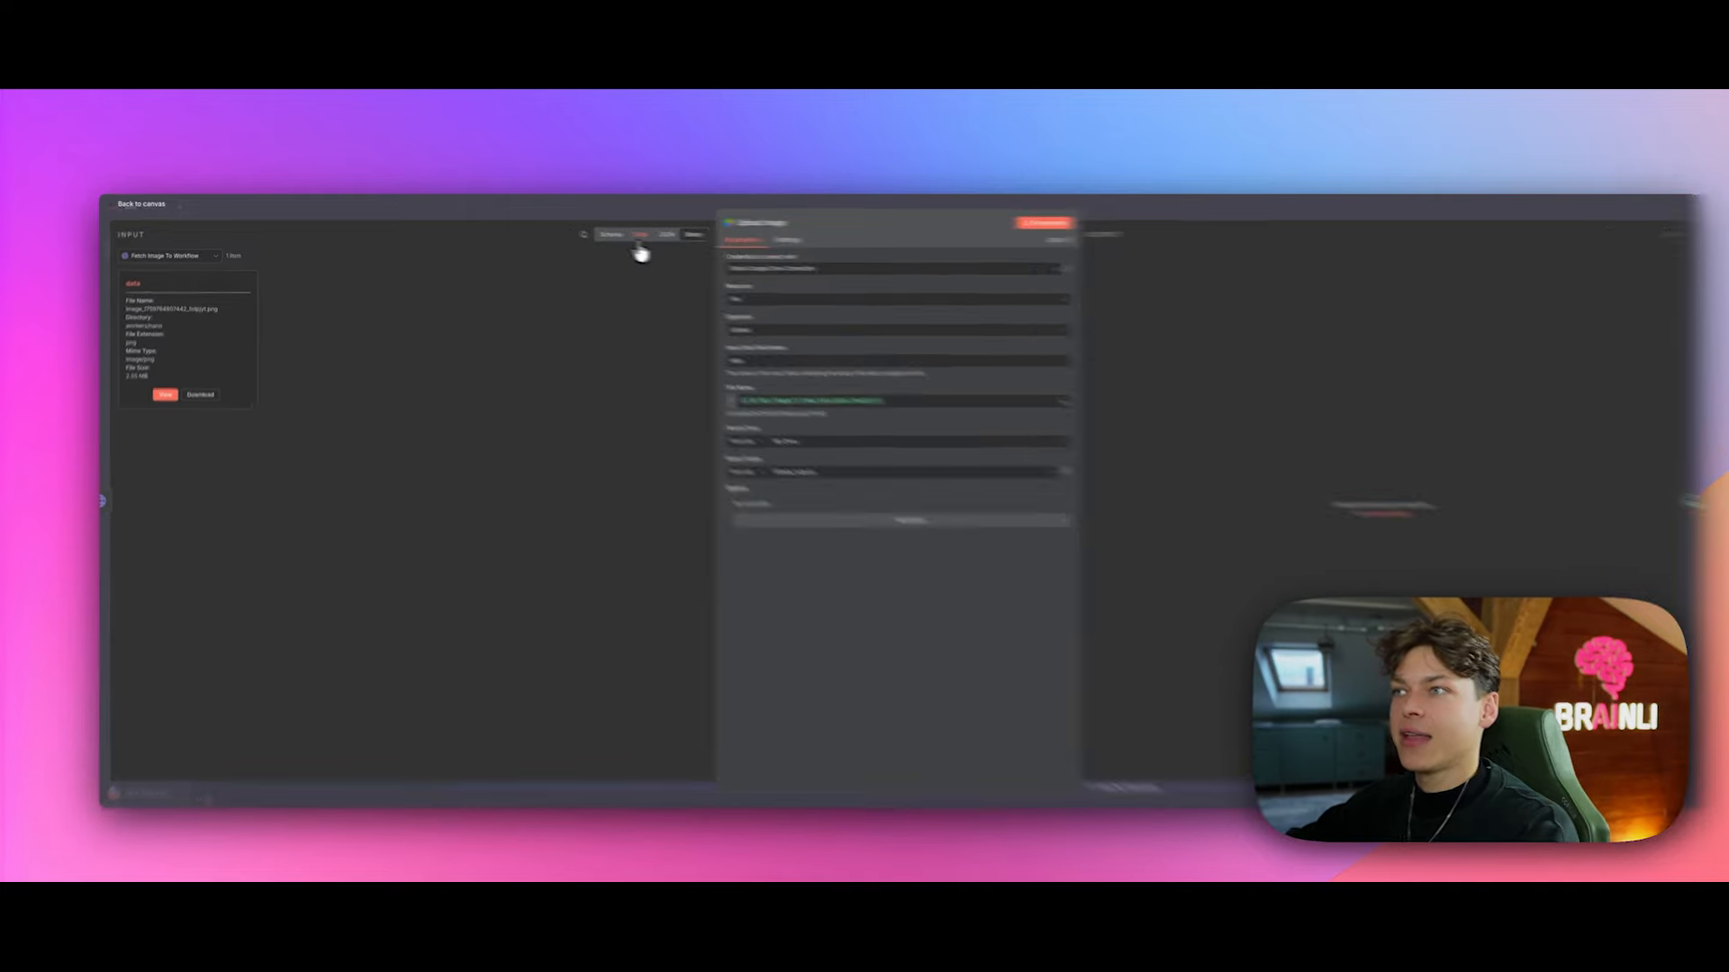
pyautogui.click(644, 232)
pyautogui.moveTo(730, 391); pyautogui.dragTo(866, 404)
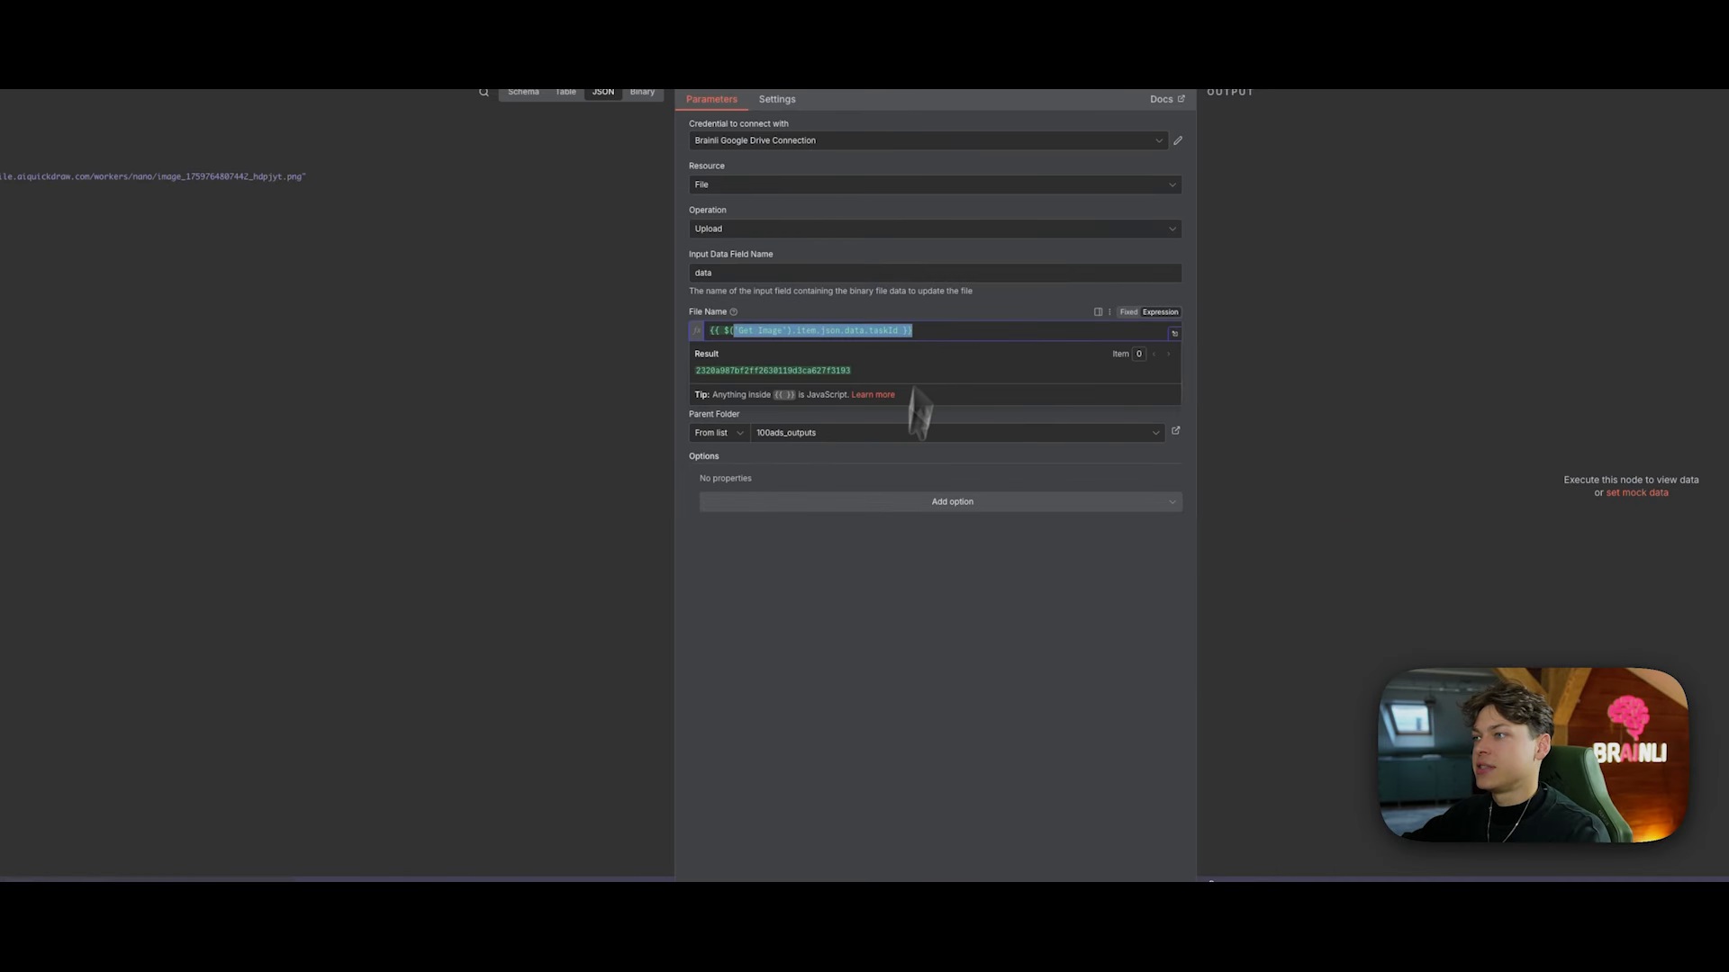
pyautogui.click(815, 605)
pyautogui.click(863, 656)
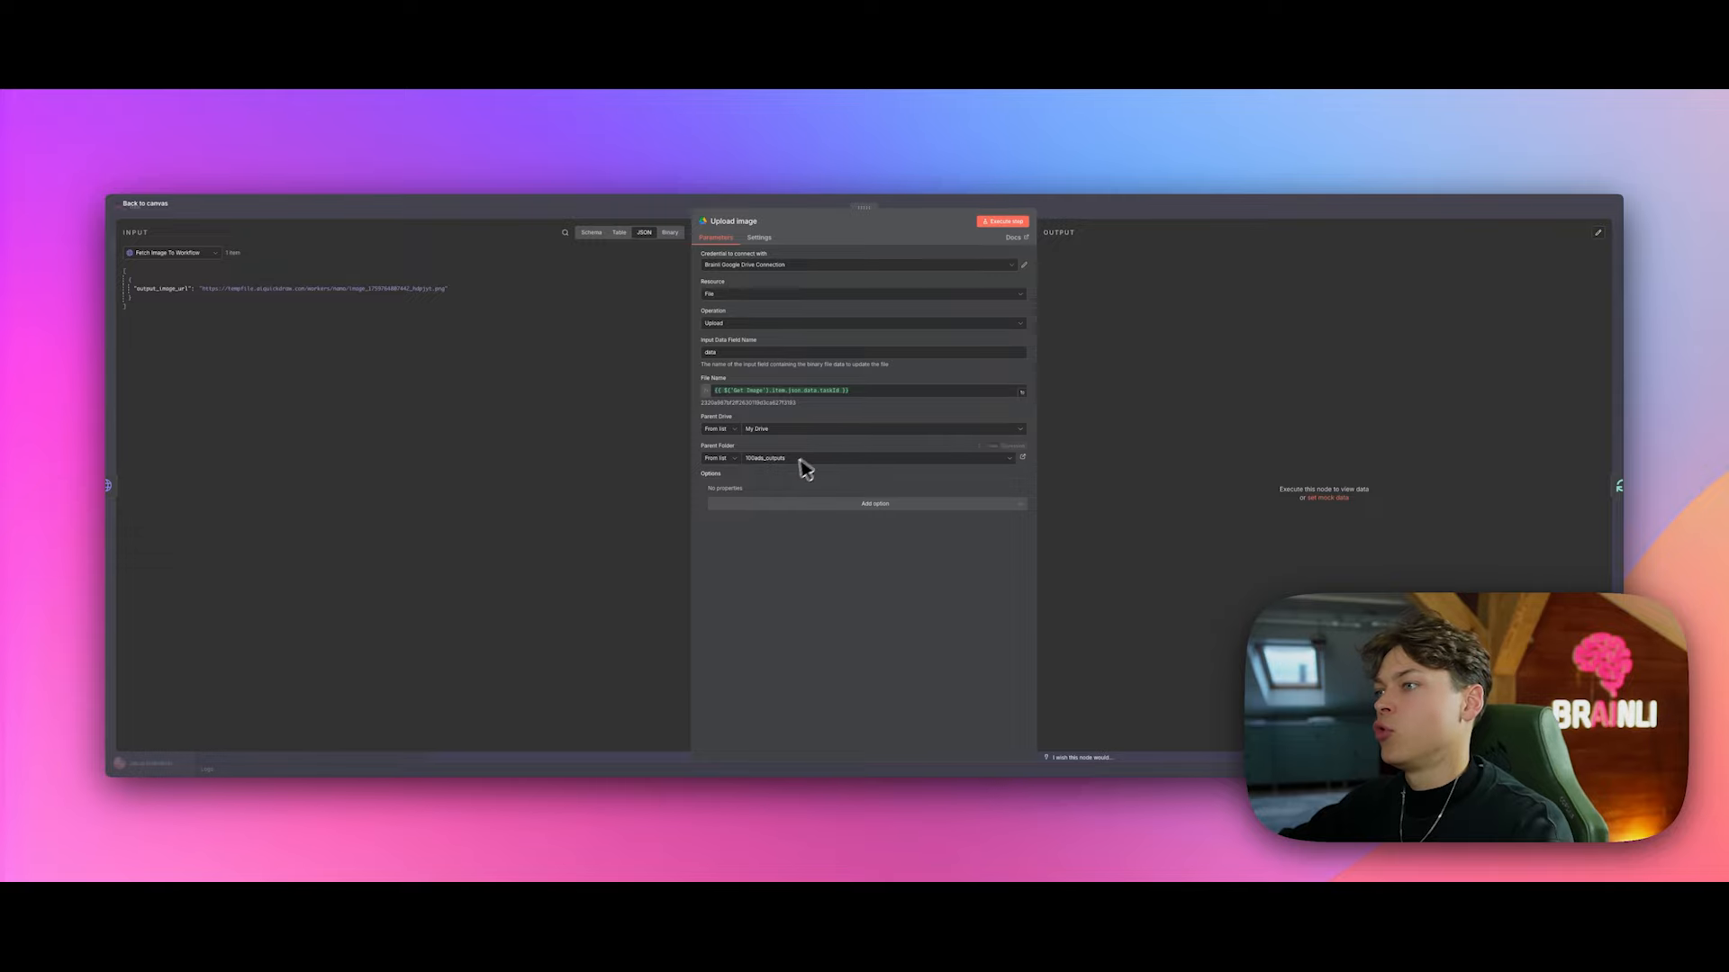
pyautogui.click(1002, 222)
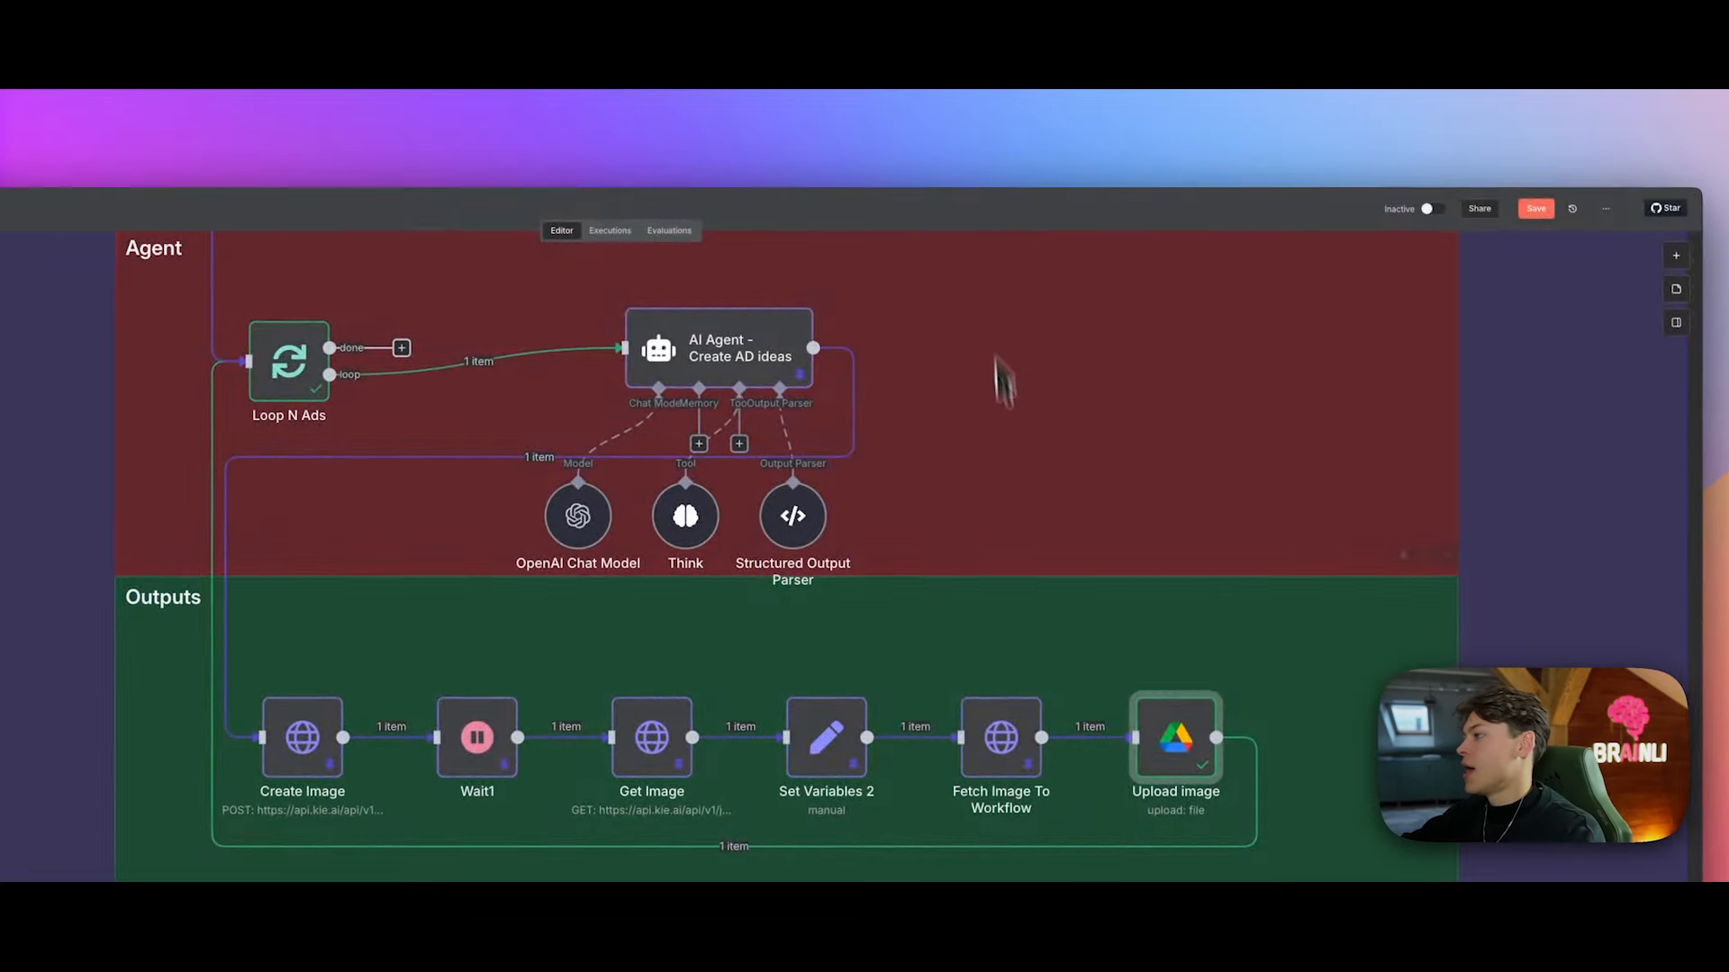
# Step: Pin Upload image's output and review the pinned result
pyautogui.rightClick(1206, 701)
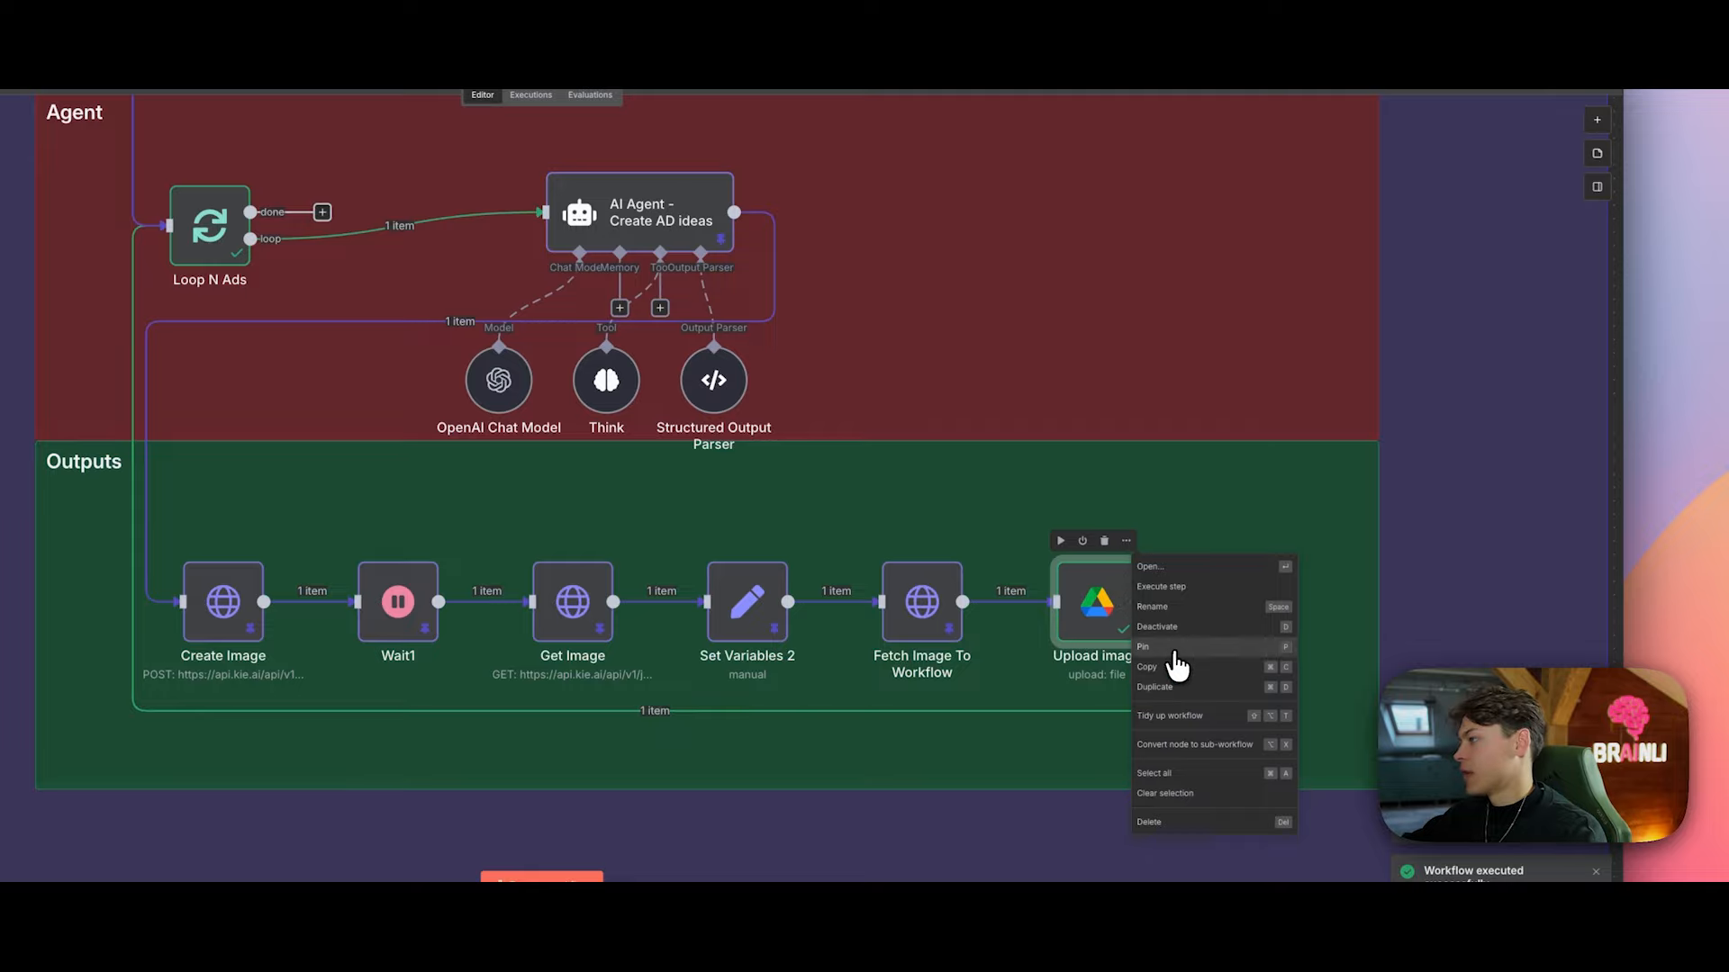
pyautogui.click(1174, 648)
pyautogui.rightClick(1129, 553)
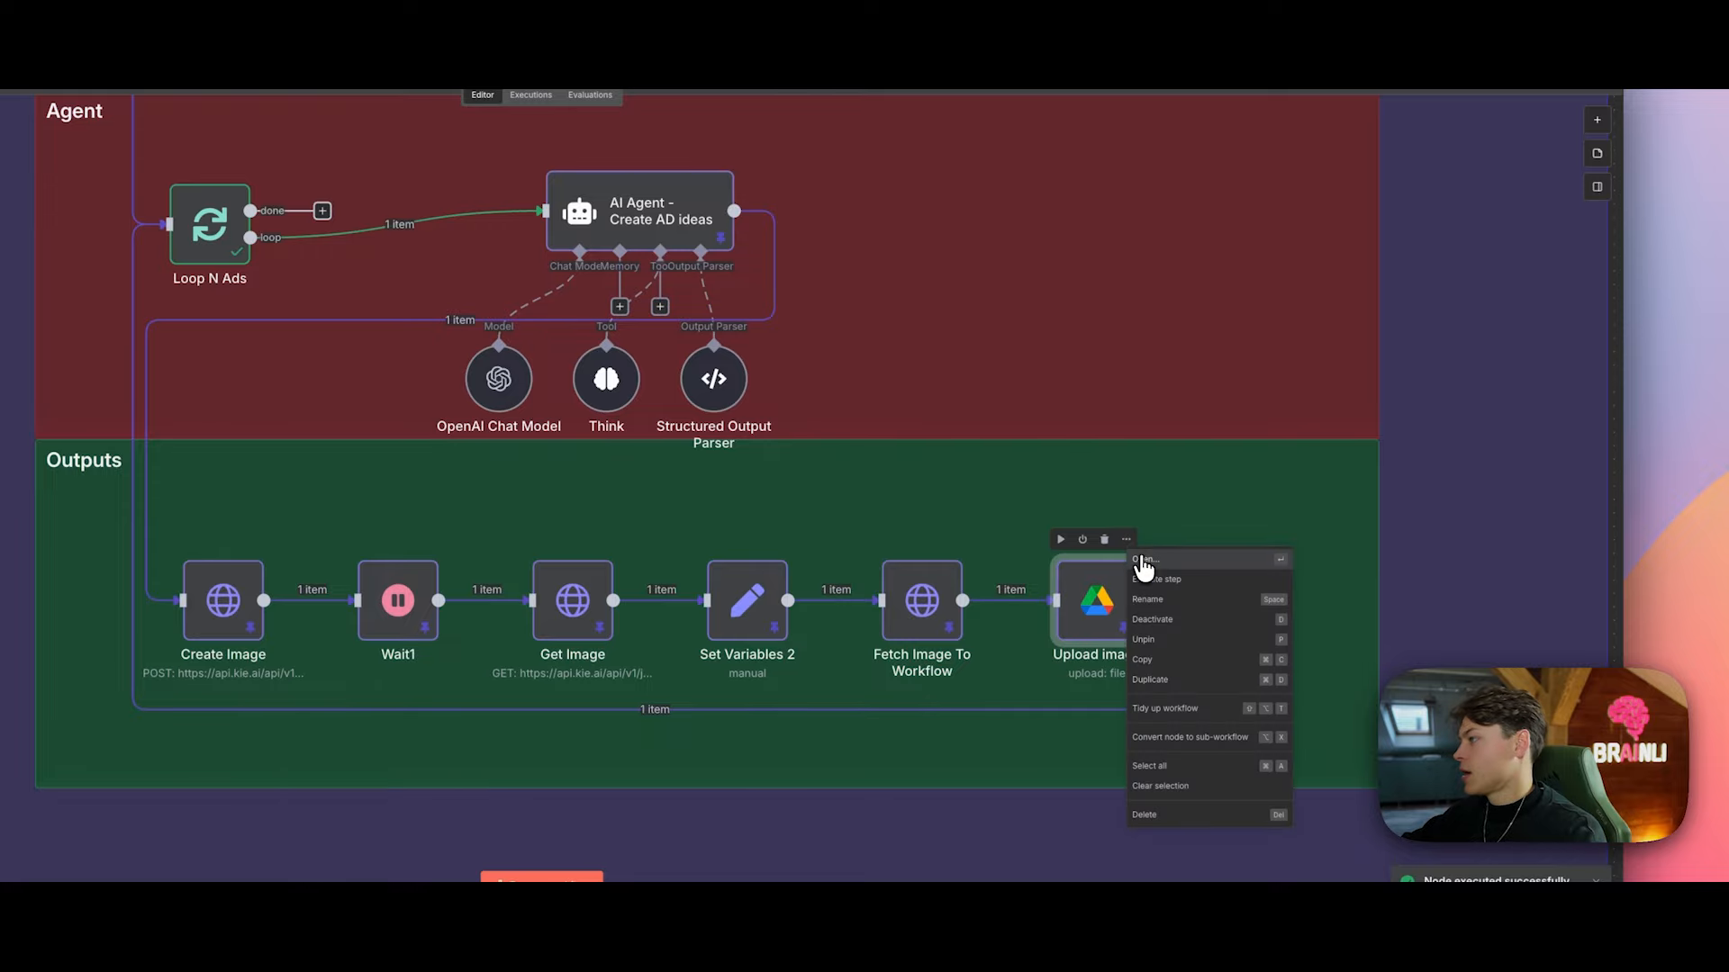
pyautogui.click(1139, 560)
pyautogui.scroll(-10, 1140, 422)
pyautogui.scroll(10, 1100, 379)
pyautogui.click(1316, 205)
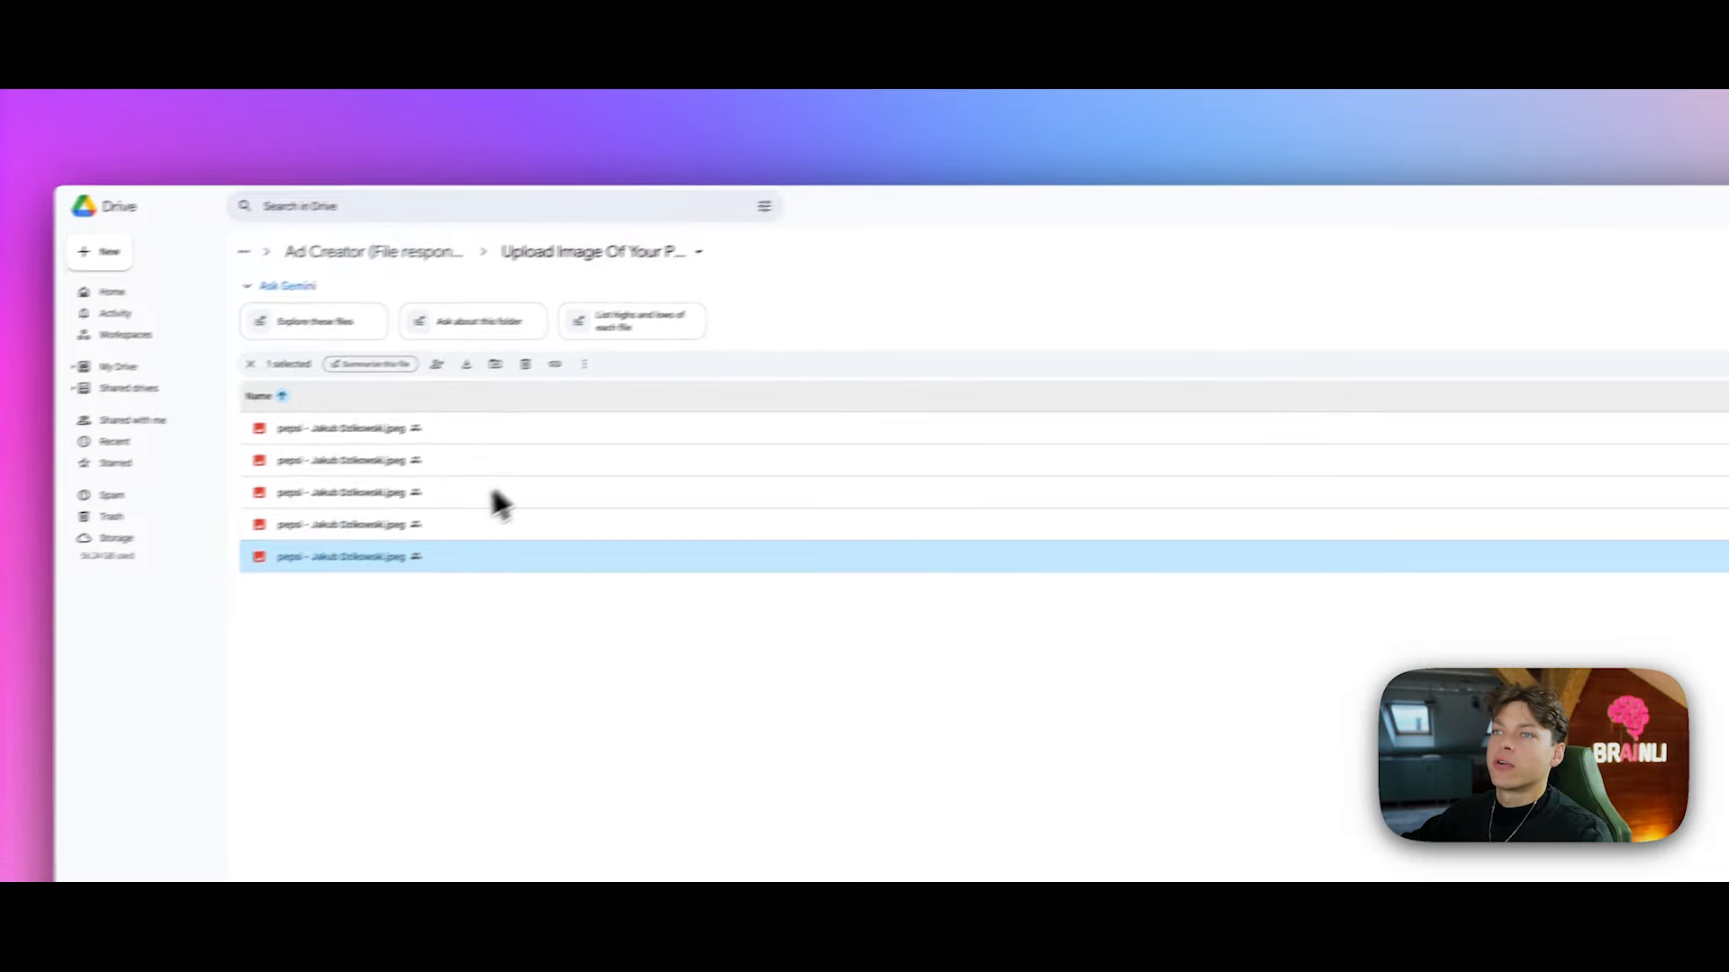
# Step: Go to 100 ads > 100ads_outputs in Drive and preview the generated Pepsi can ad image
pyautogui.click(414, 252)
pyautogui.click(376, 242)
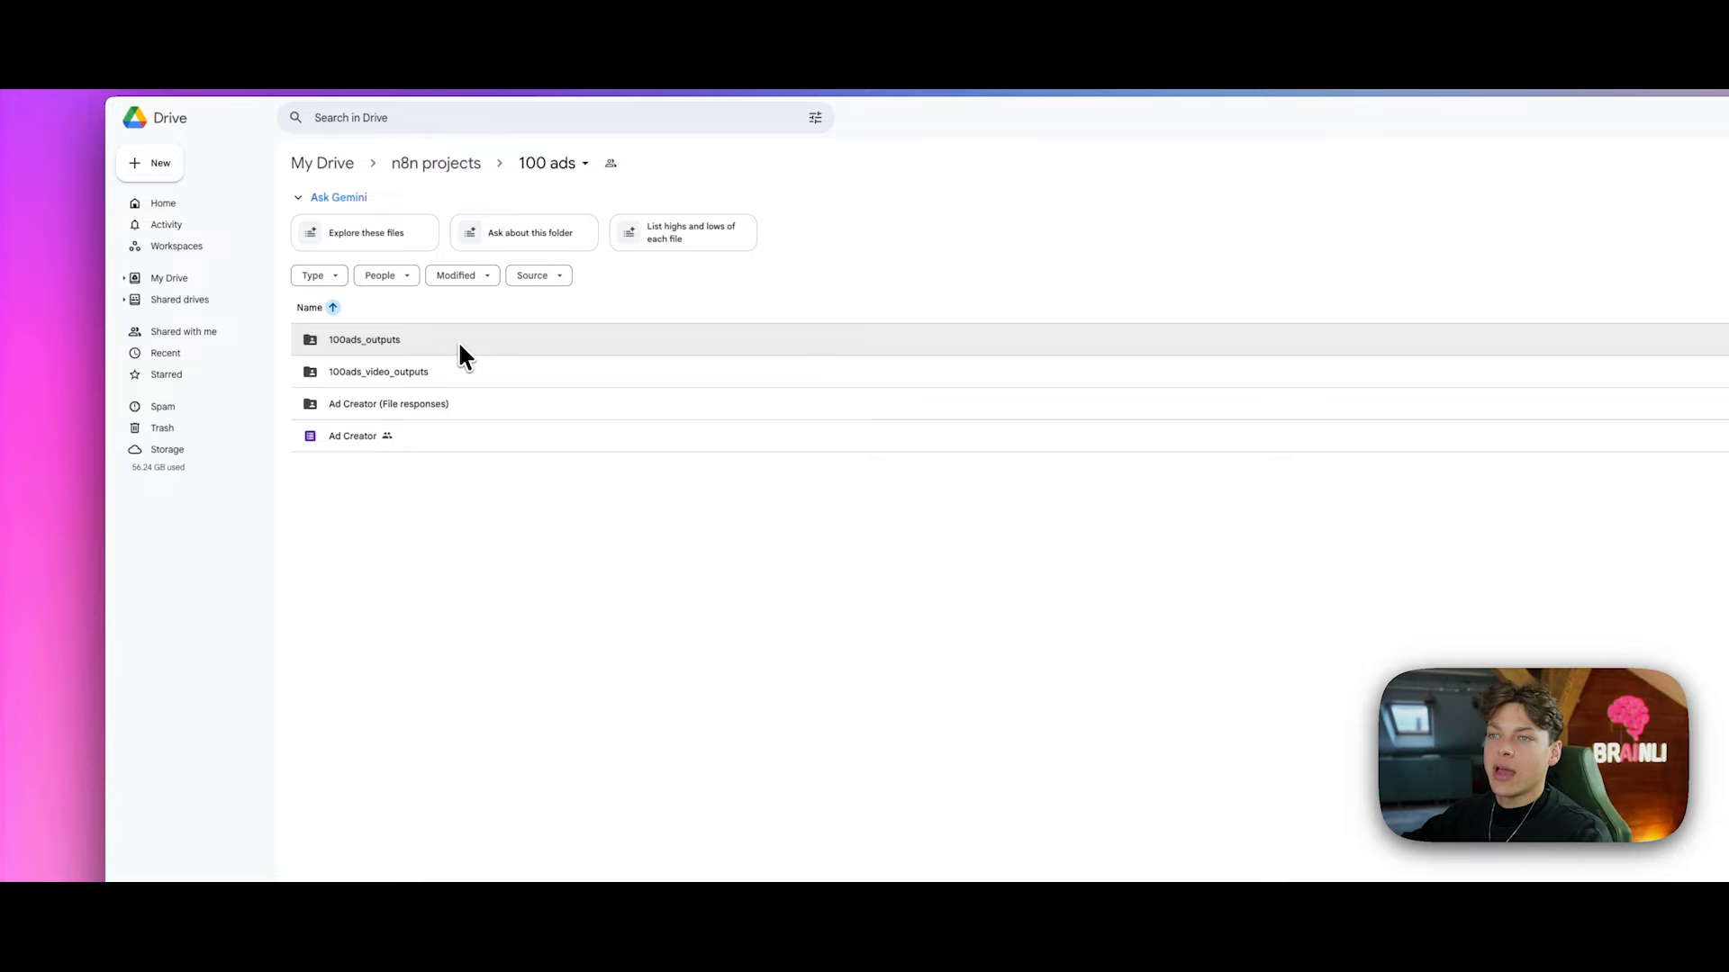
pyautogui.doubleClick(459, 343)
pyautogui.doubleClick(585, 346)
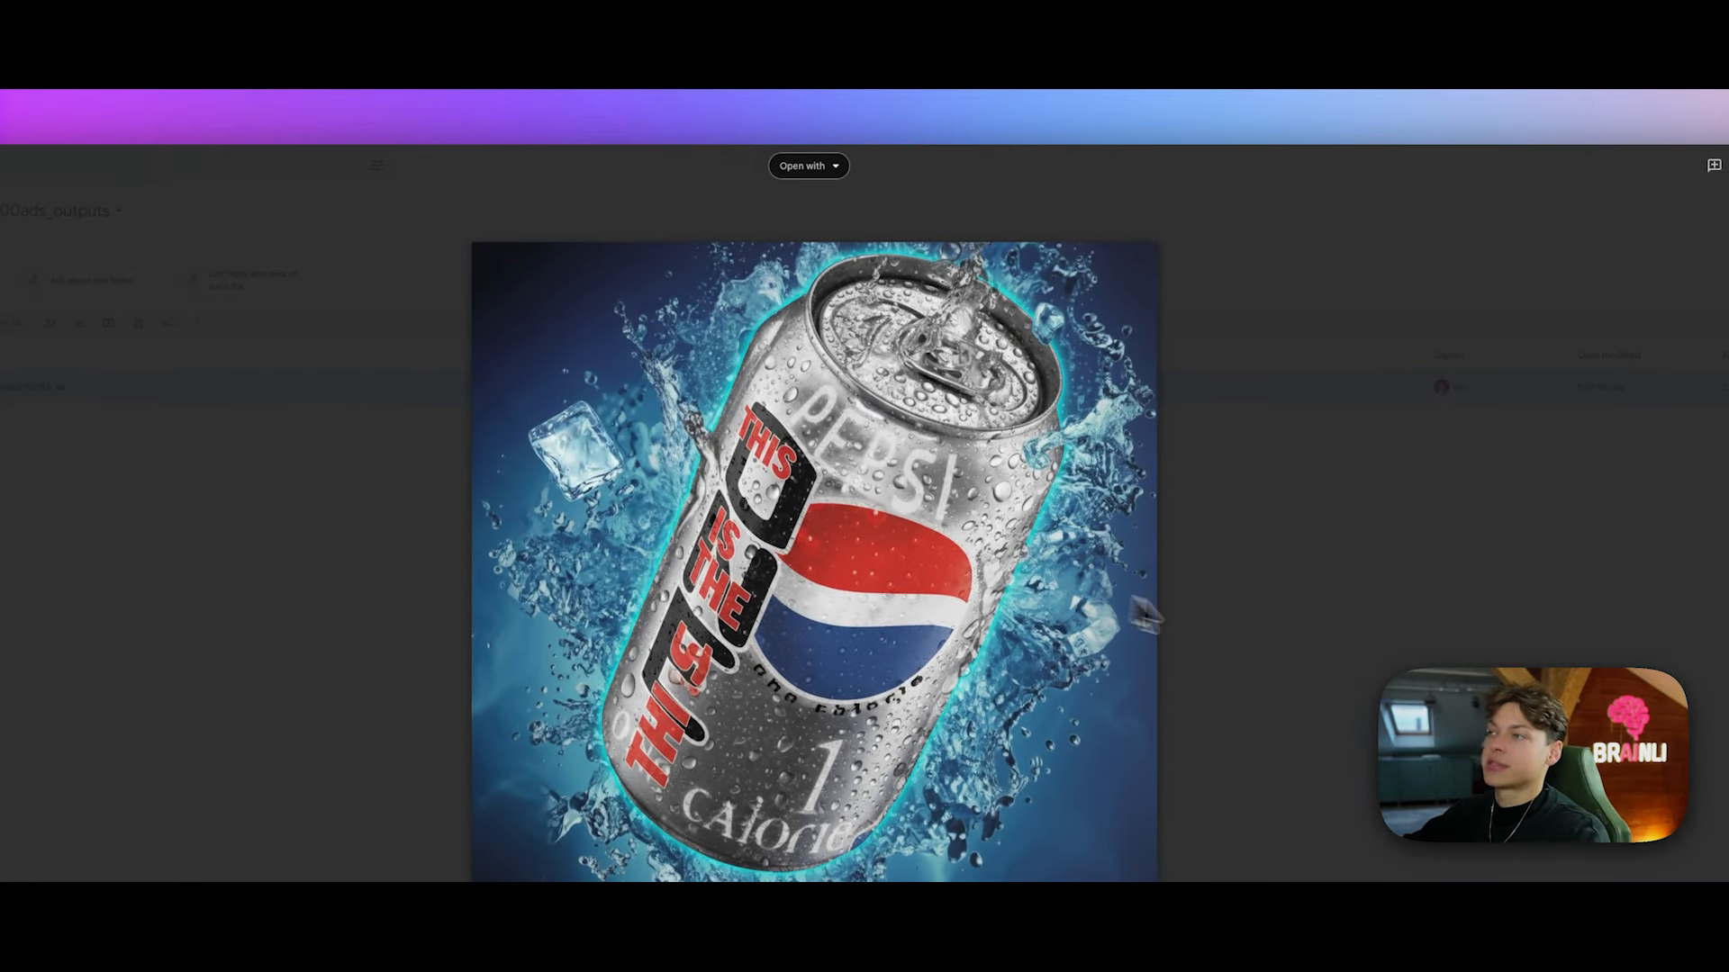
pyautogui.click(1239, 621)
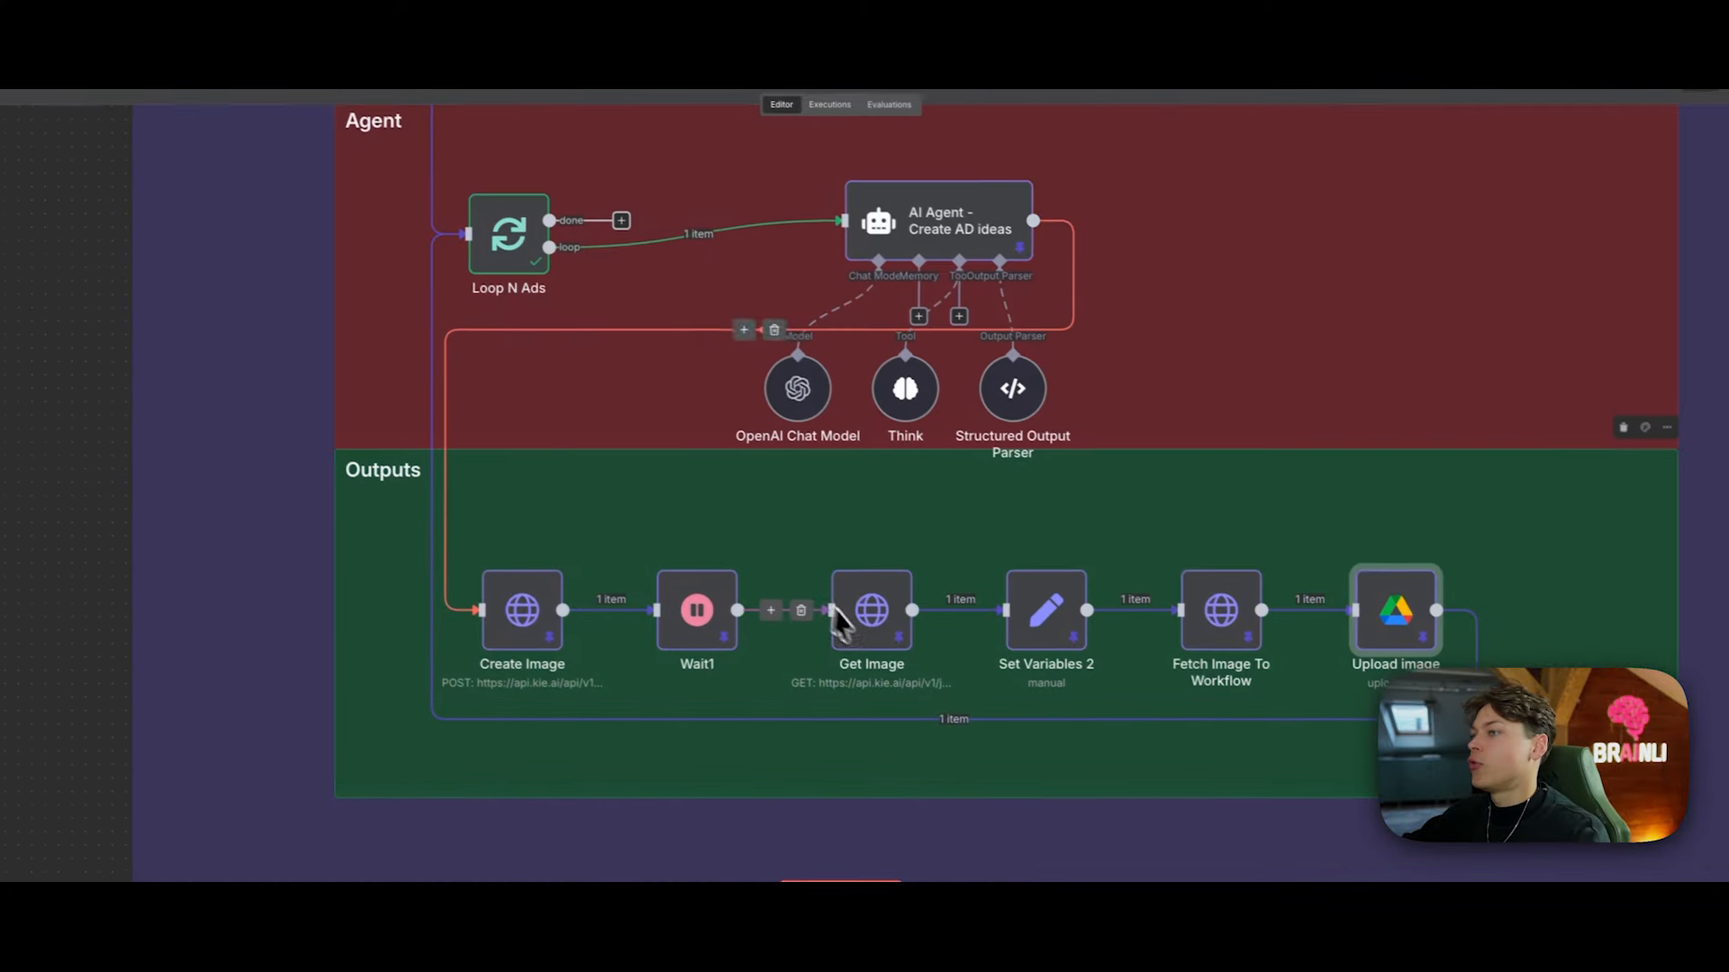
# Step: Scroll around the n8n canvas to review the full ad-creator workflow
pyautogui.scroll(1, 702, 504)
pyautogui.scroll(-2, 654, 478)
pyautogui.scroll(3, 1036, 512)
pyautogui.scroll(-1, 1184, 532)
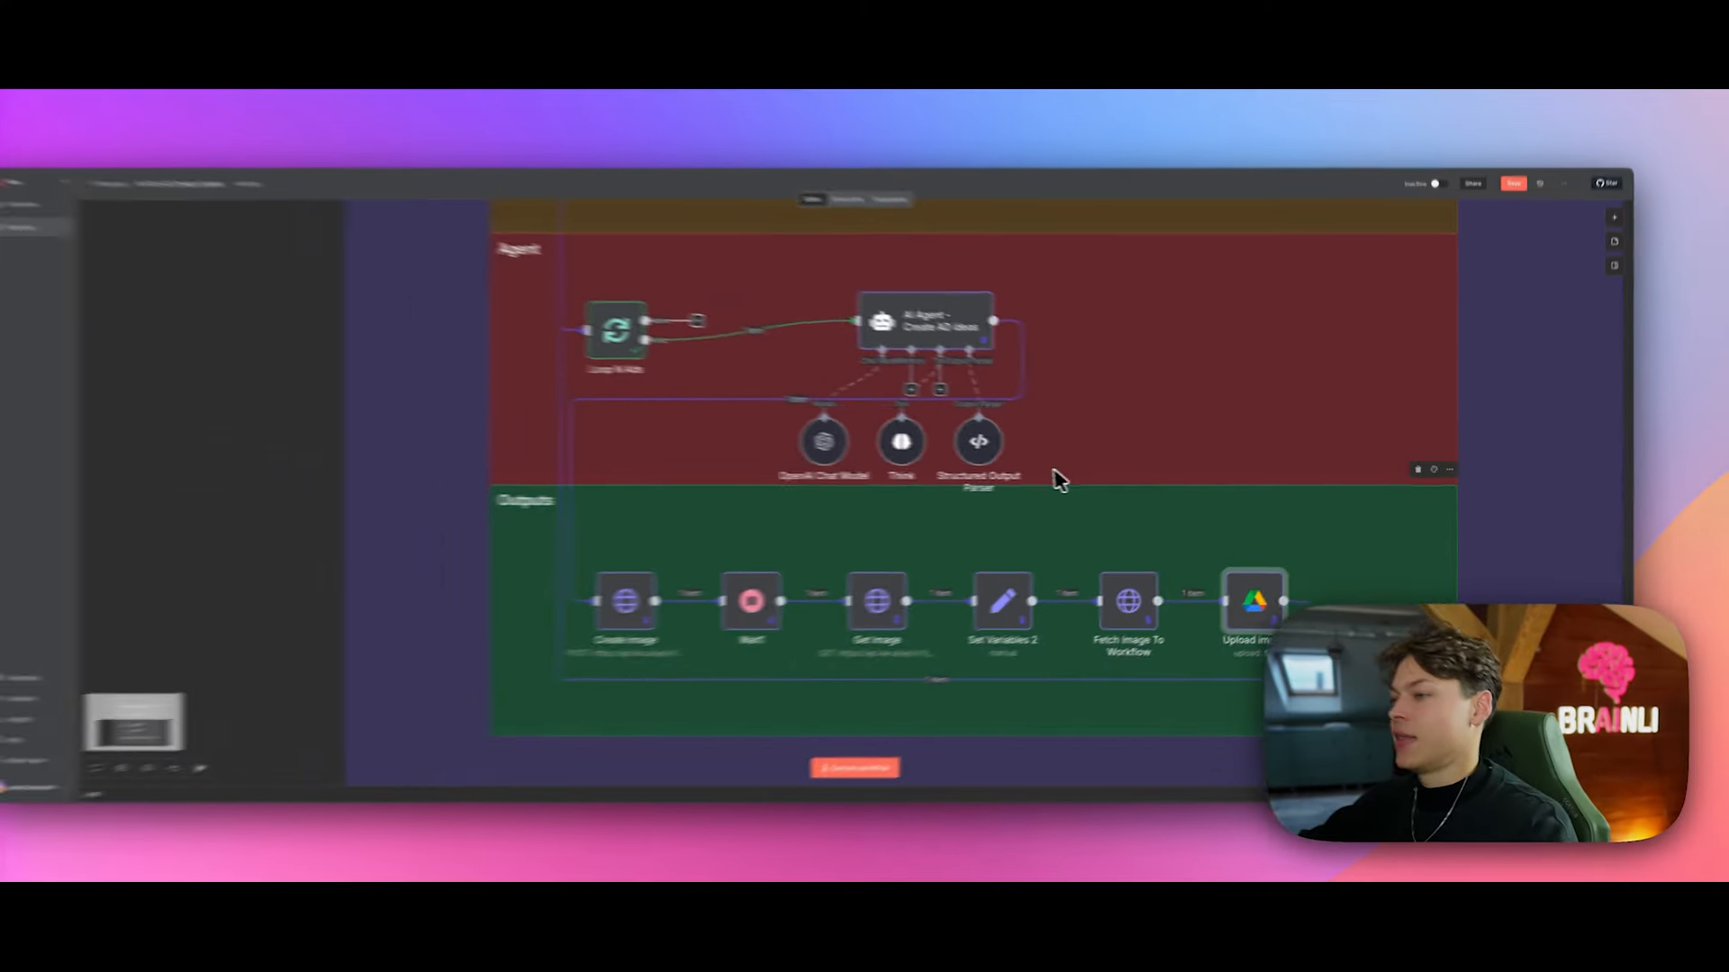
pyautogui.scroll(-3, 1078, 486)
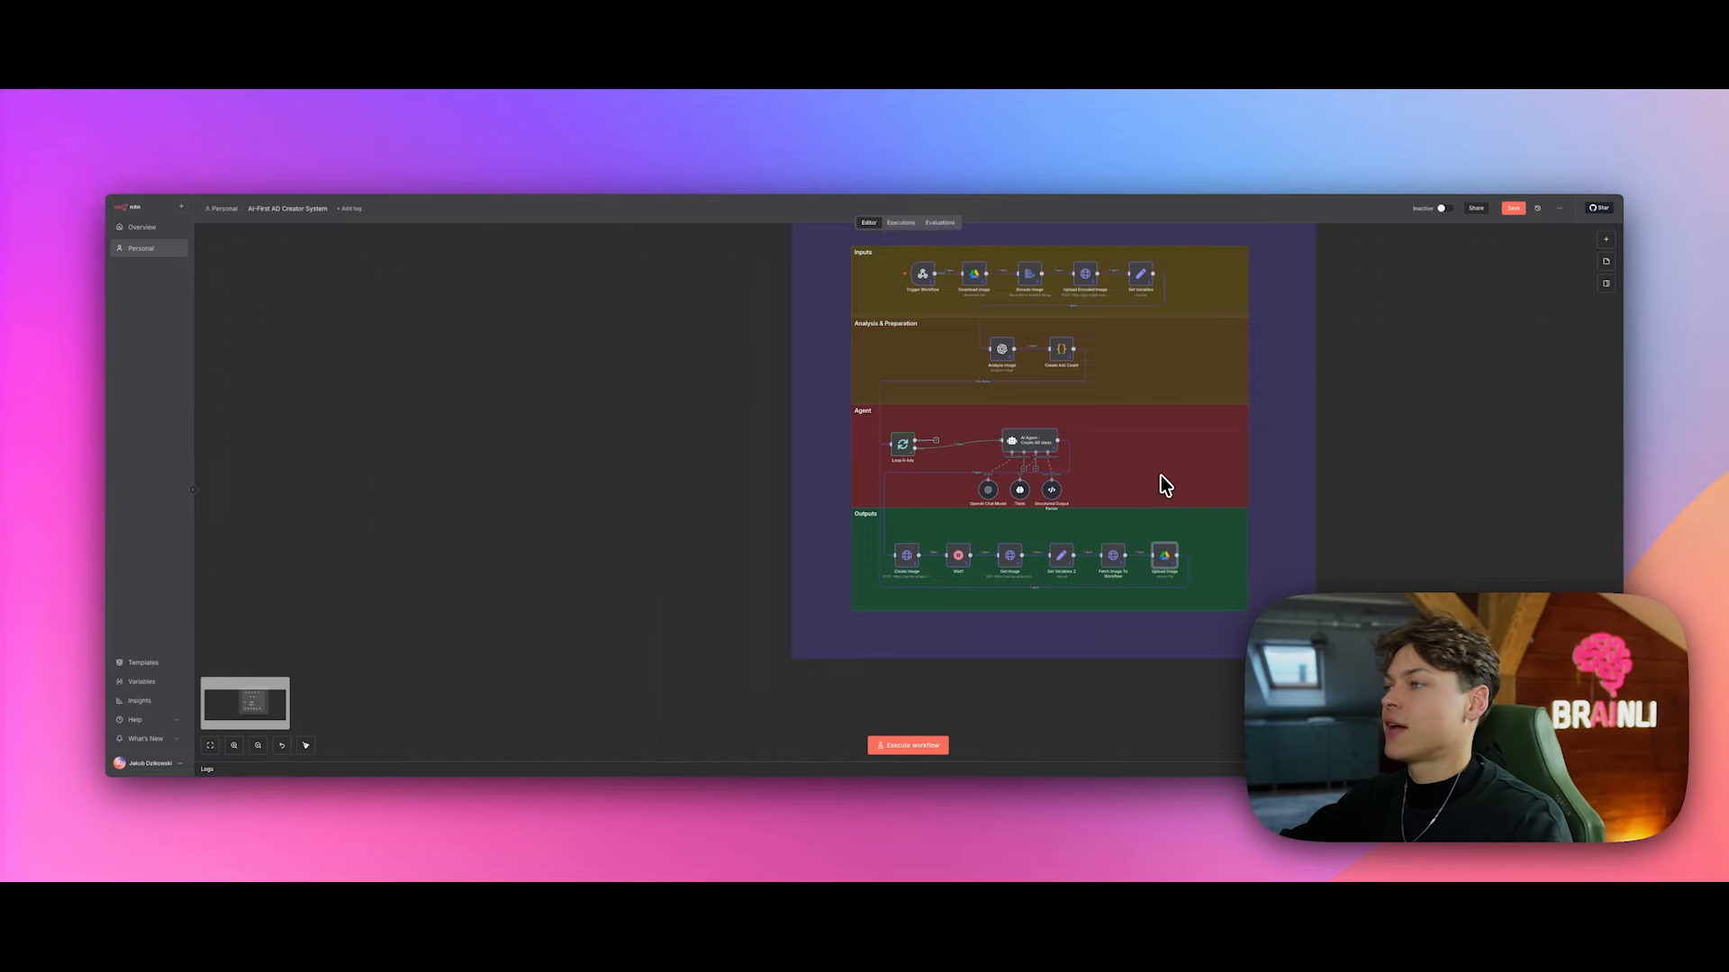
pyautogui.scroll(2, 1159, 474)
pyautogui.scroll(-2, 1158, 474)
pyautogui.scroll(1, 1155, 473)
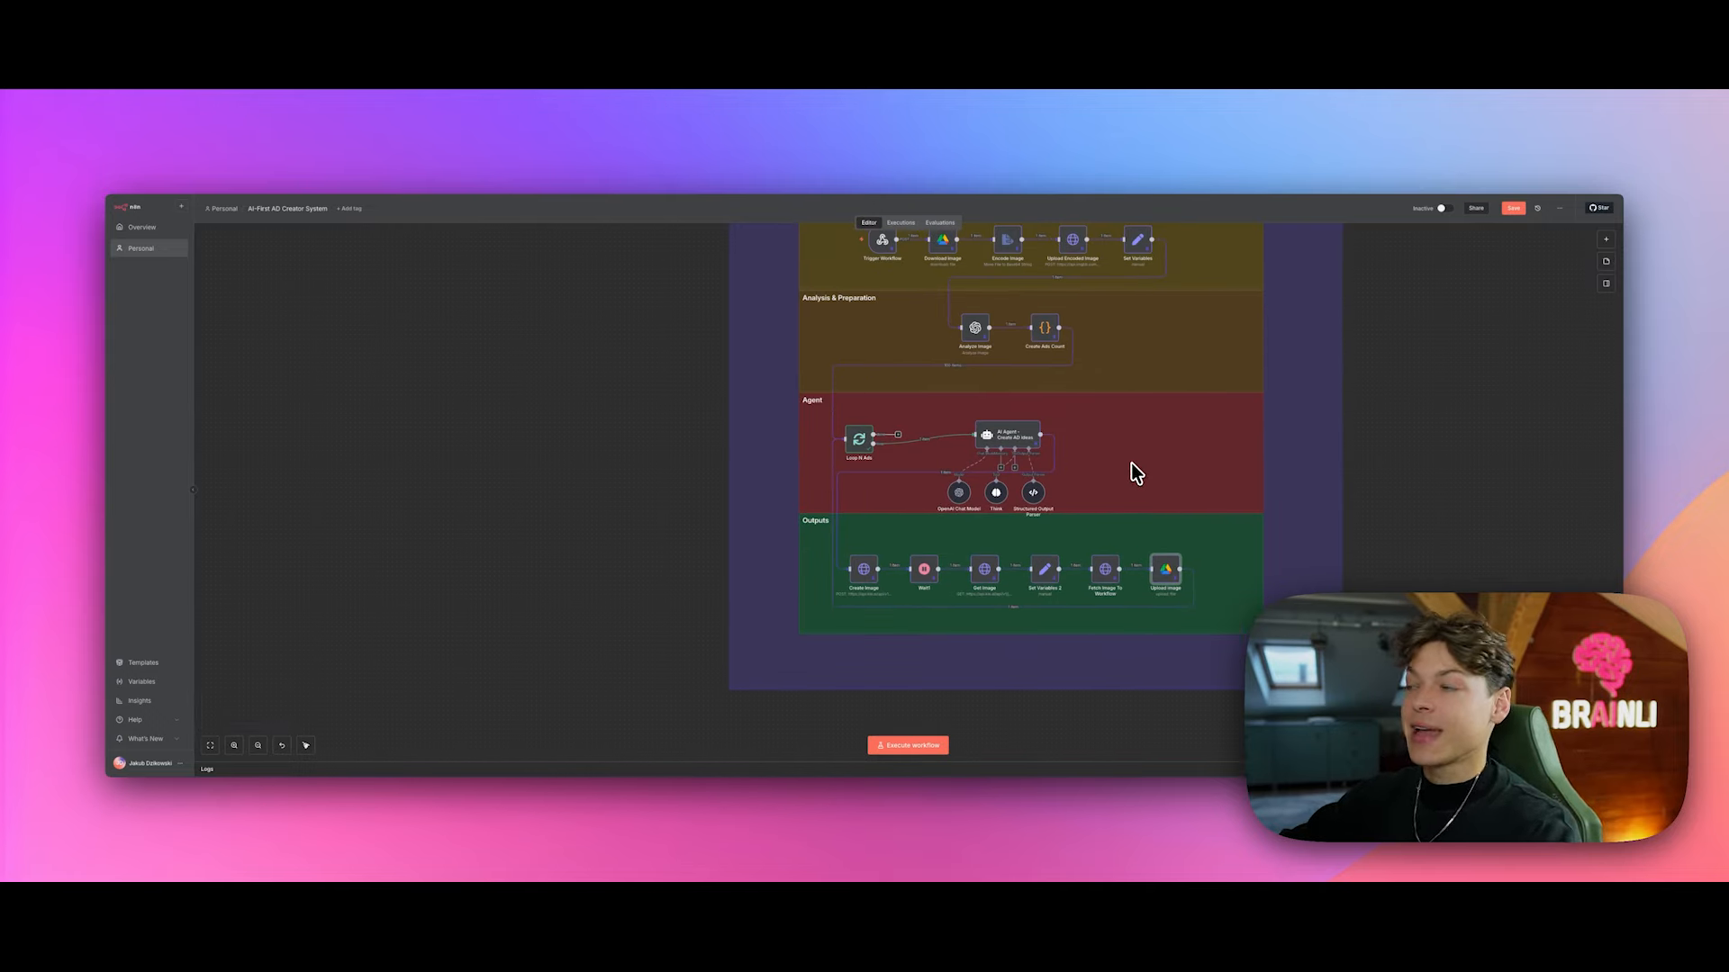
pyautogui.scroll(2, 1219, 501)
pyautogui.scroll(-1, 1257, 520)
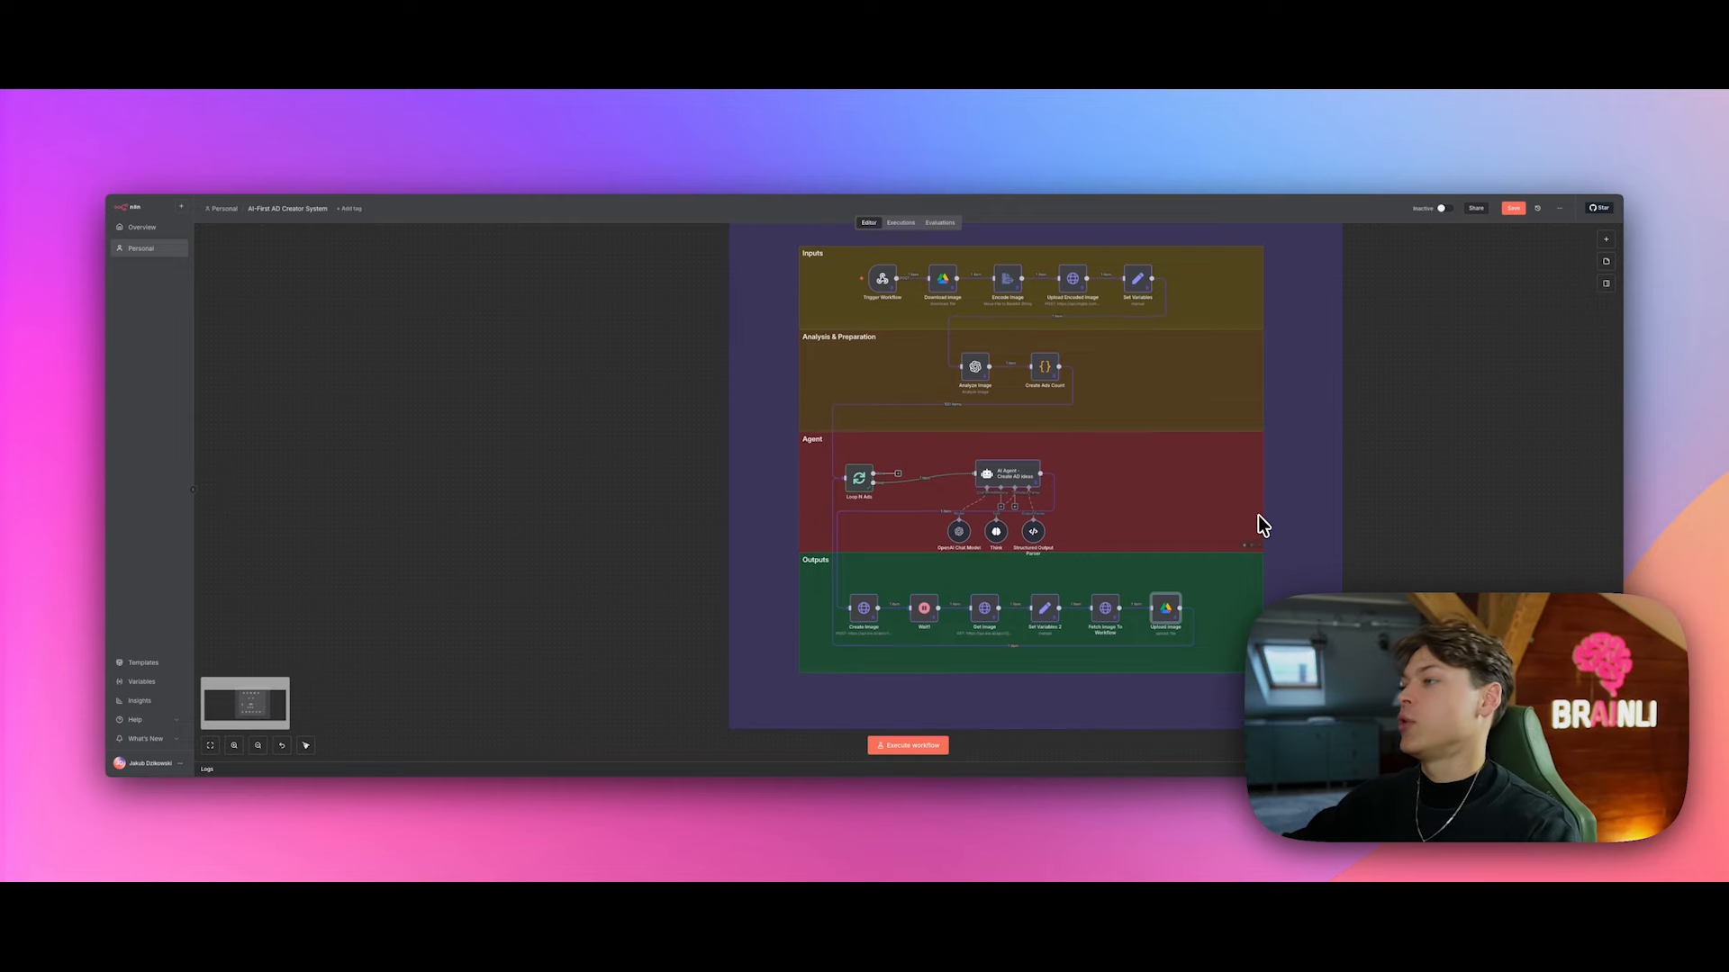
pyautogui.scroll(1, 1206, 560)
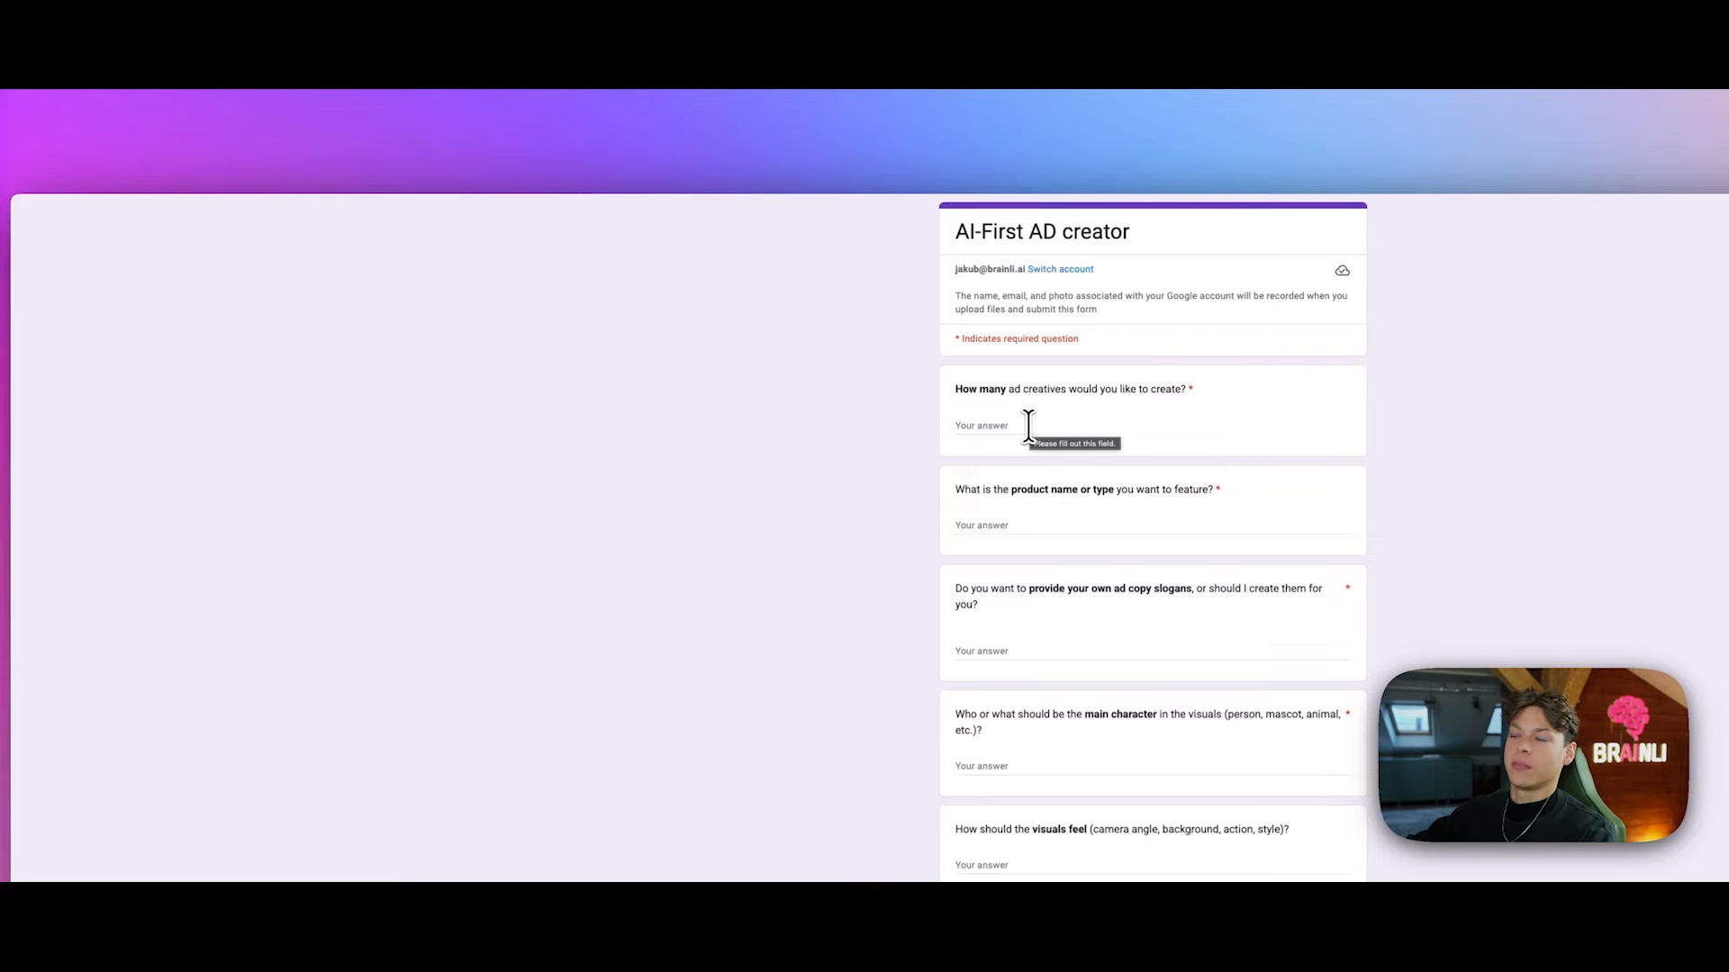
# Step: Answer 15 creatives, Coca Cola, 'No copy.' and 'Just the can of Coca Cola' in the form
pyautogui.click(990, 425)
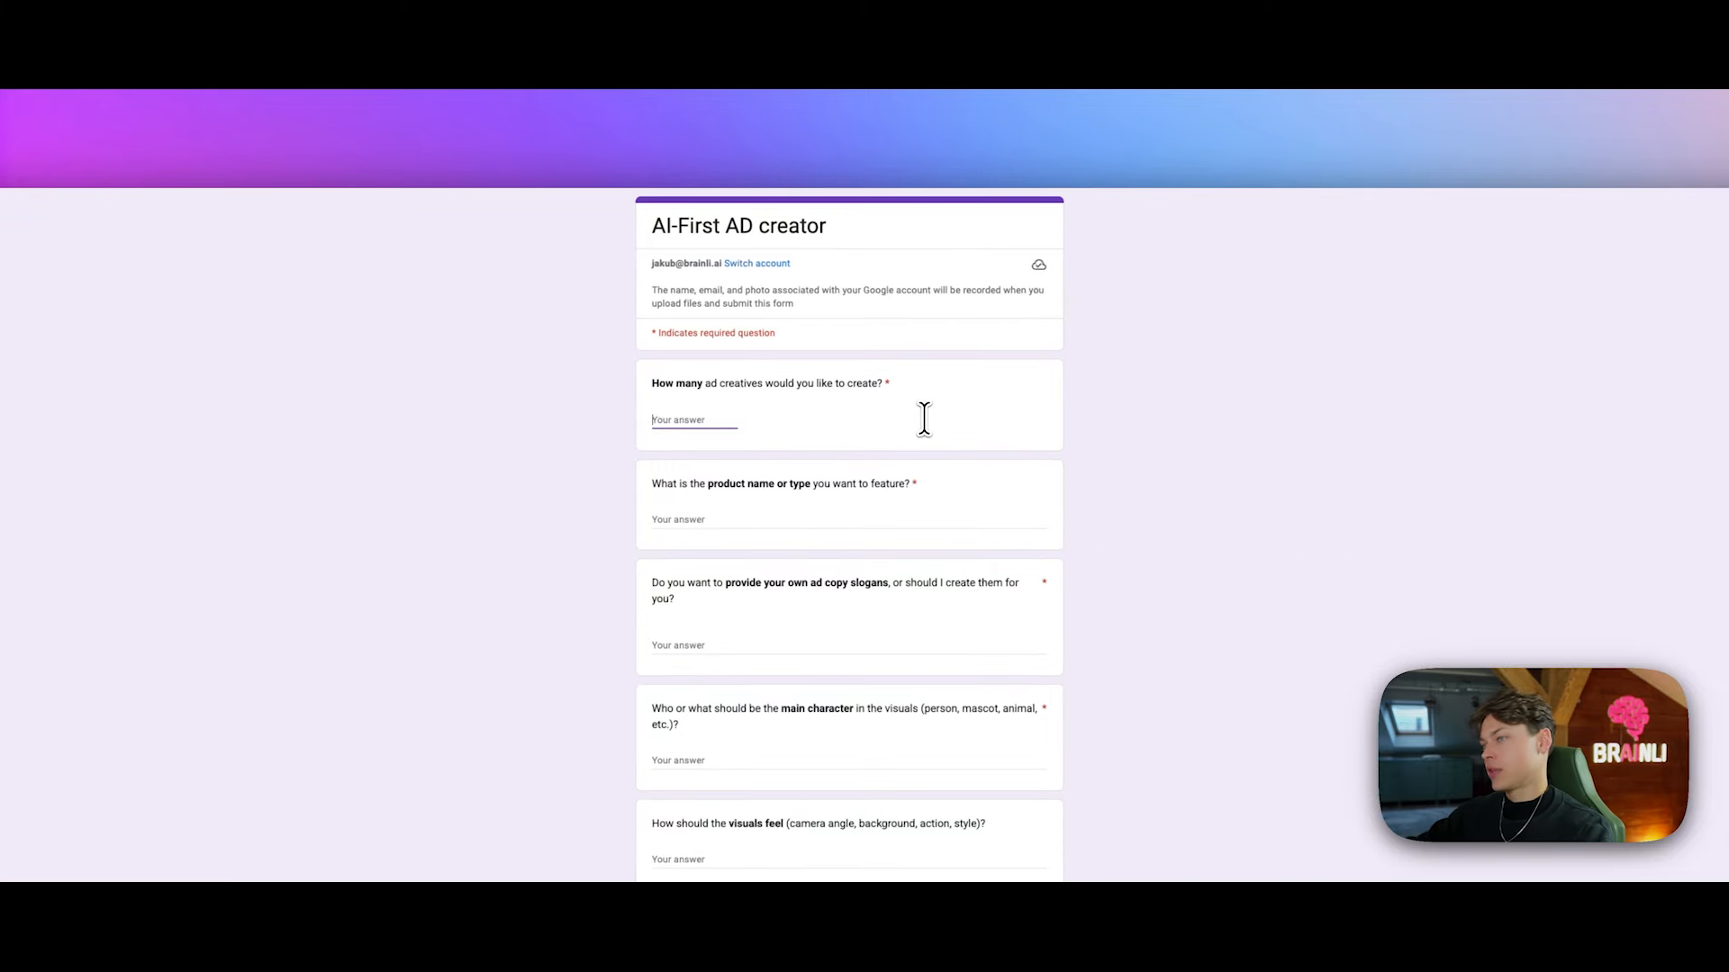
pyautogui.write('105')
pyautogui.press('Tab')
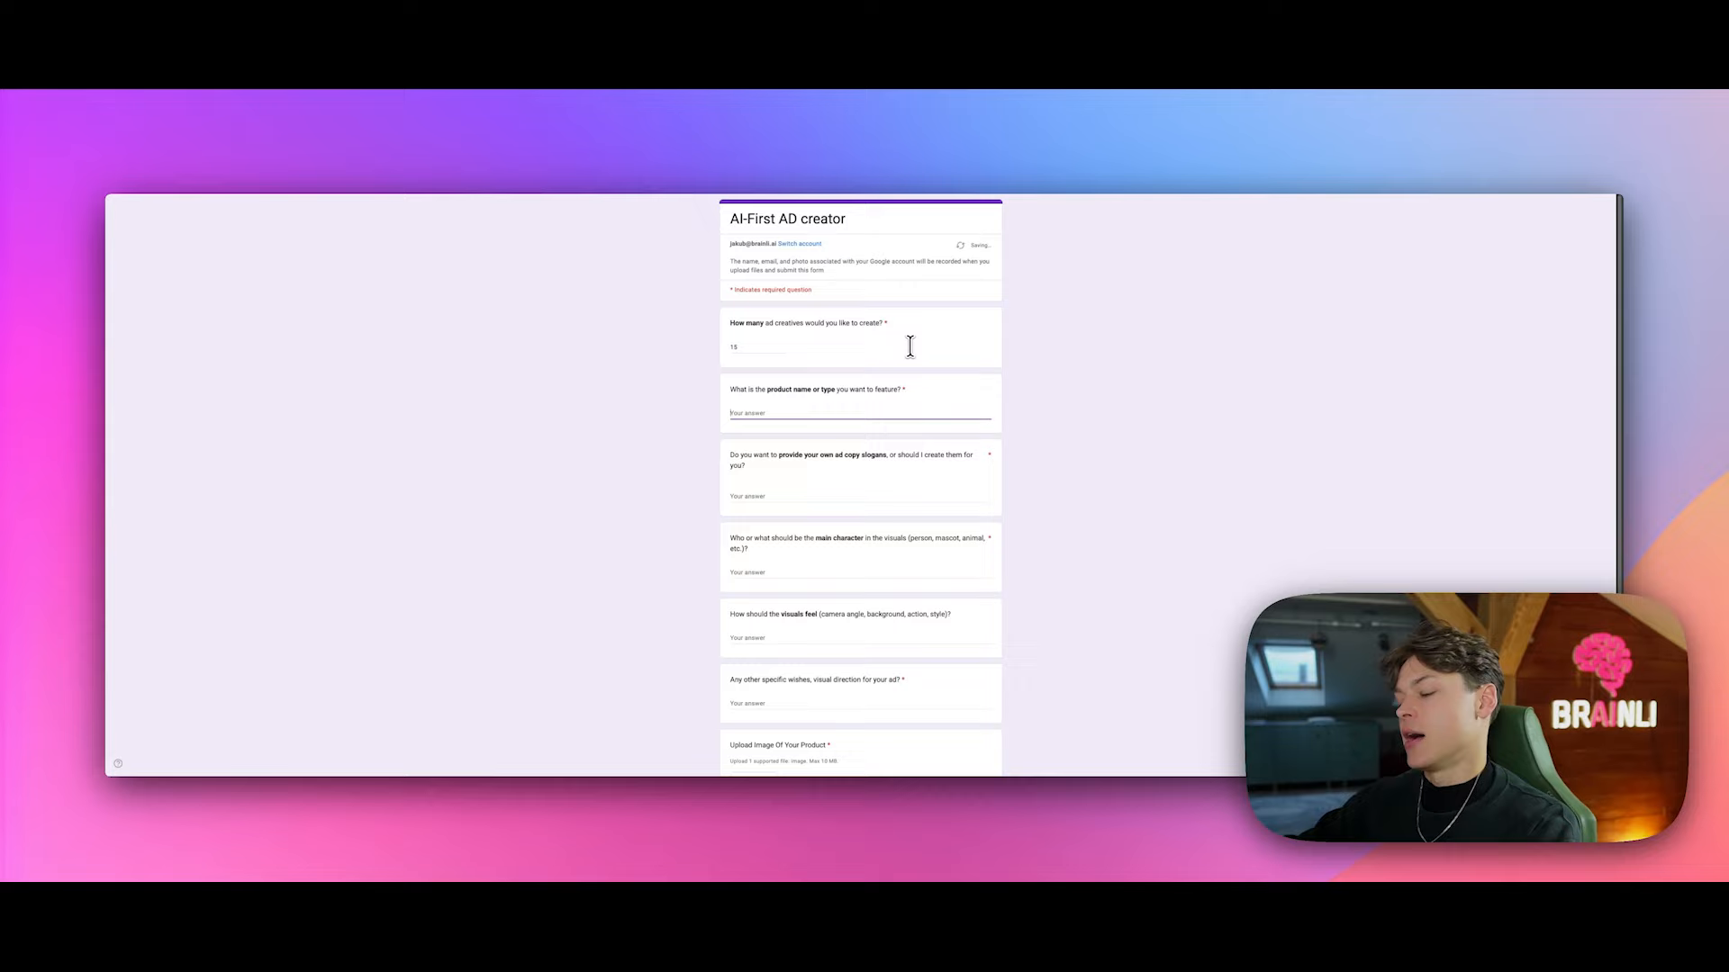
pyautogui.write('Coca Cola')
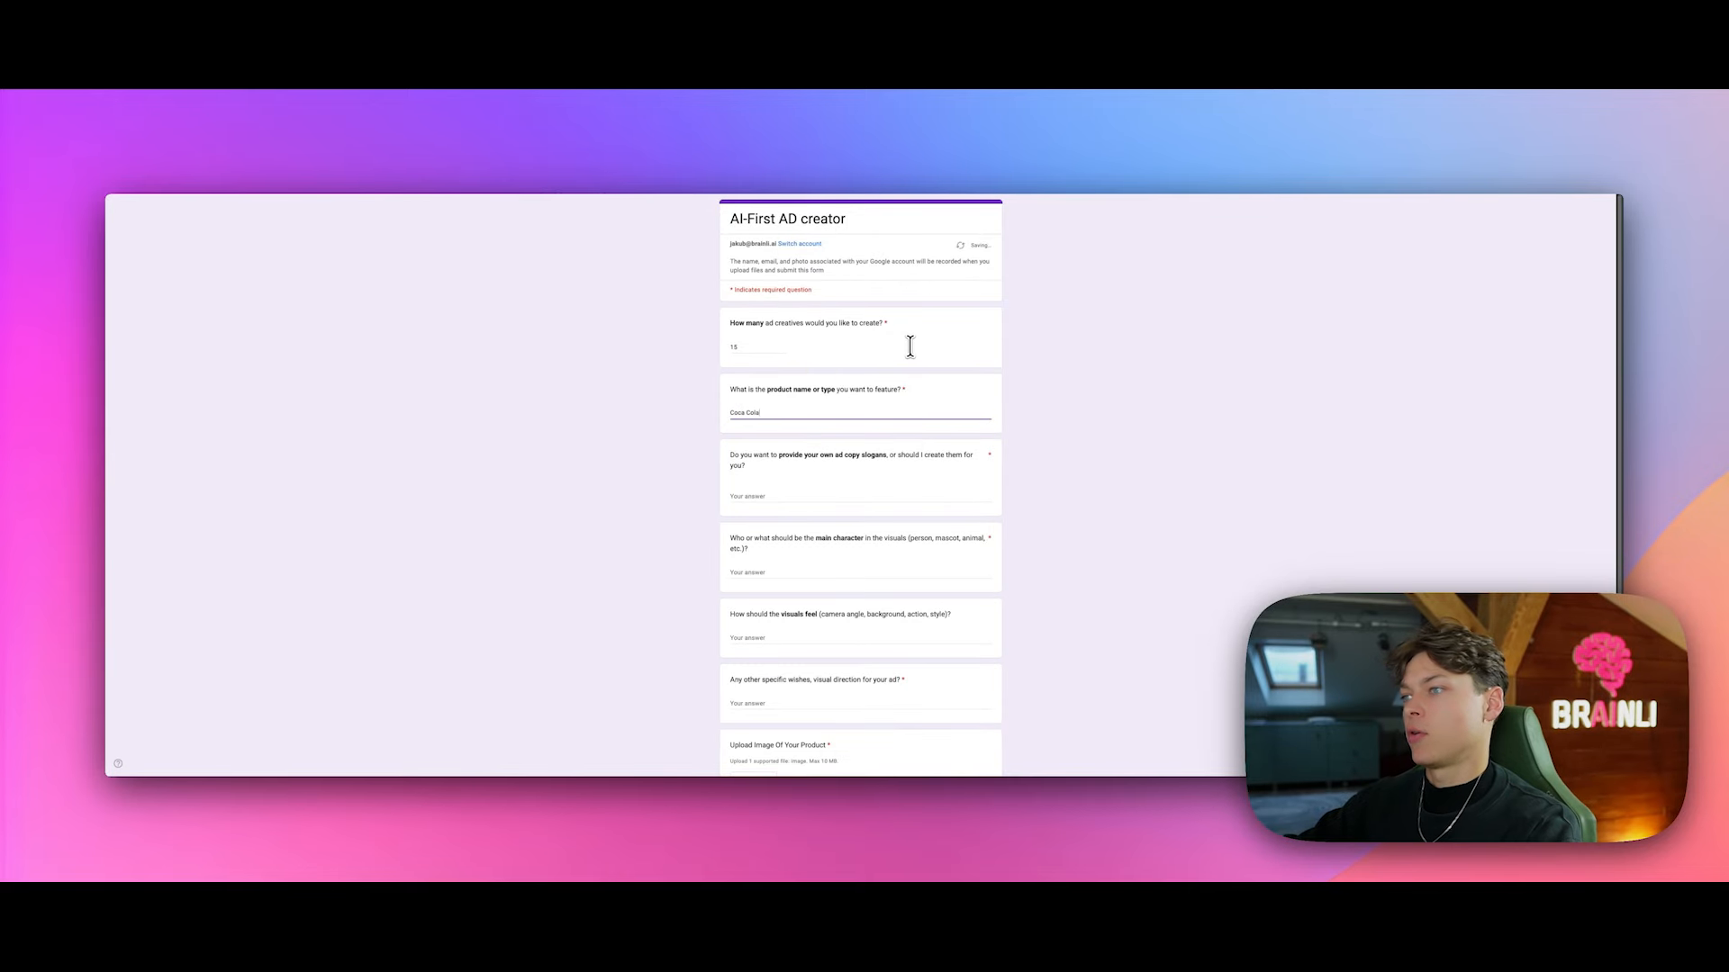
pyautogui.press('Tab')
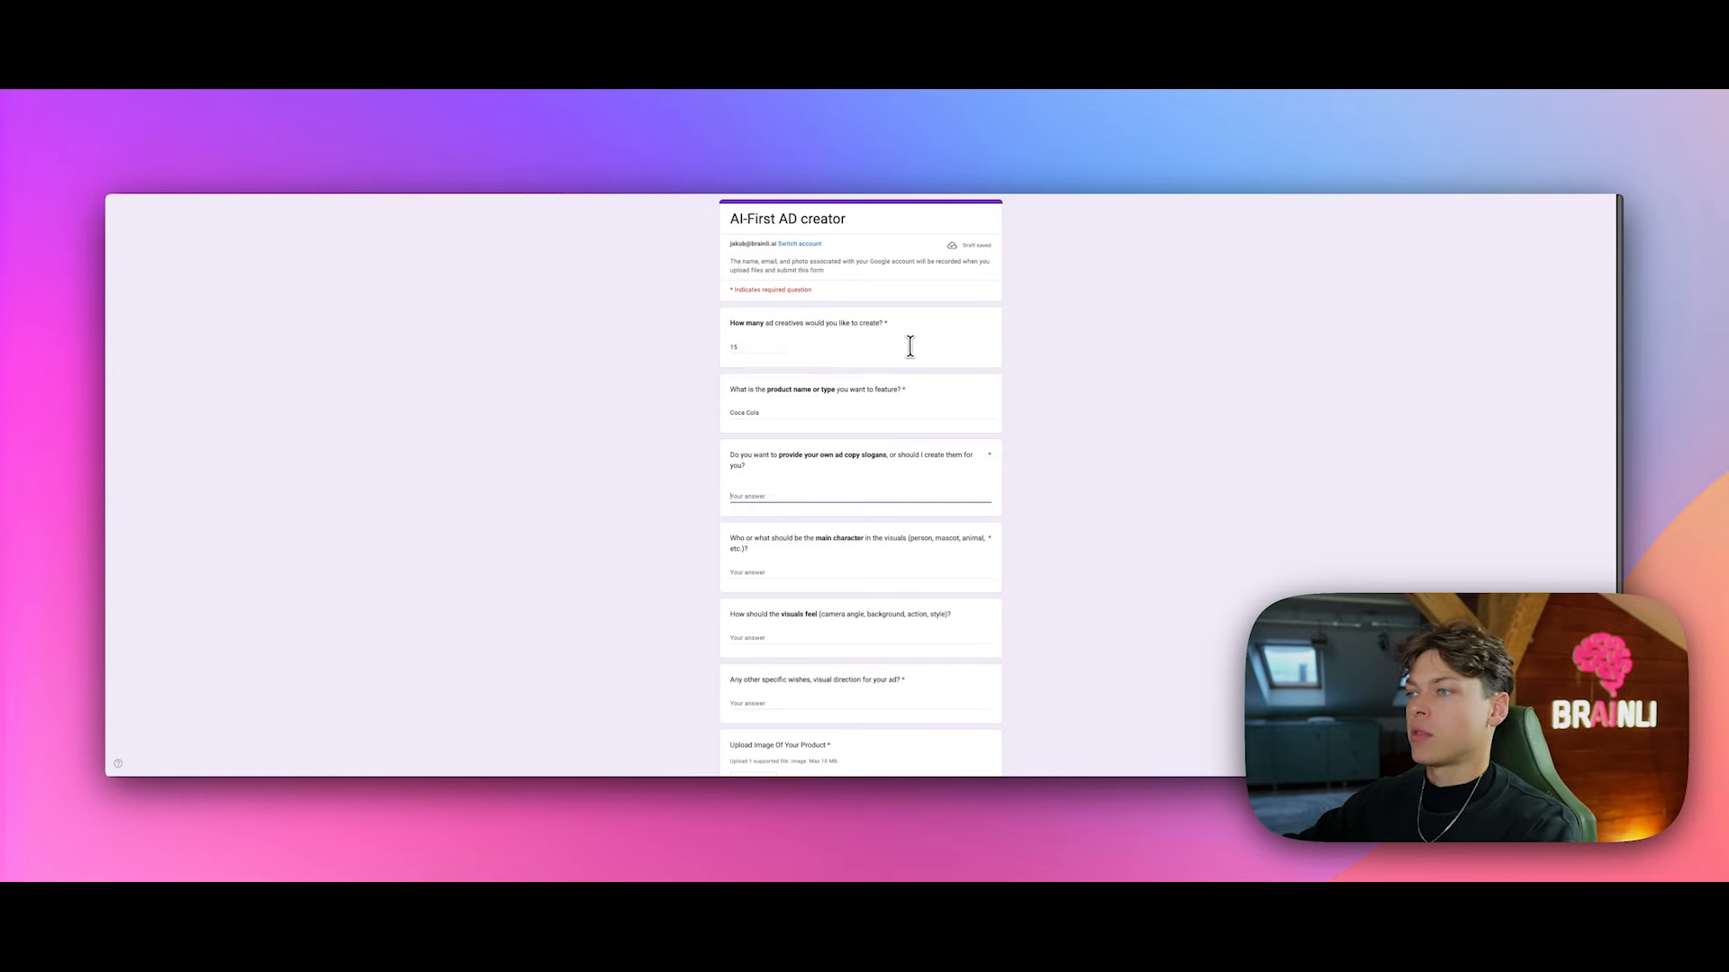
pyautogui.write('No copy.')
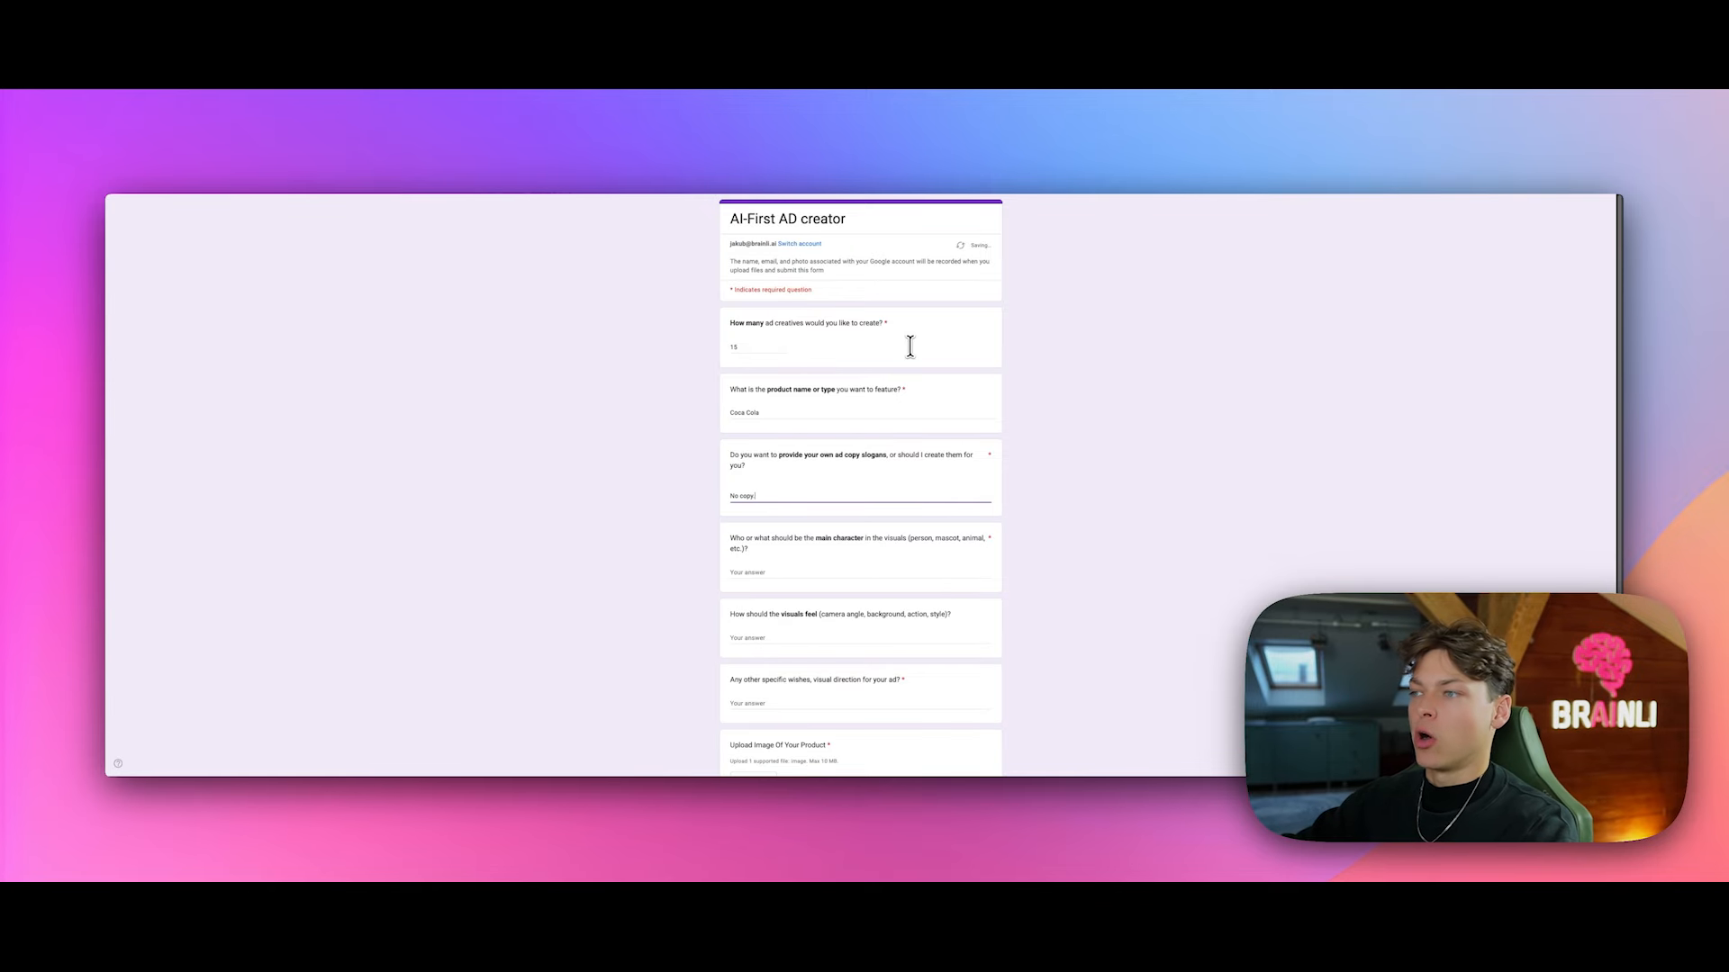
pyautogui.press('Tab')
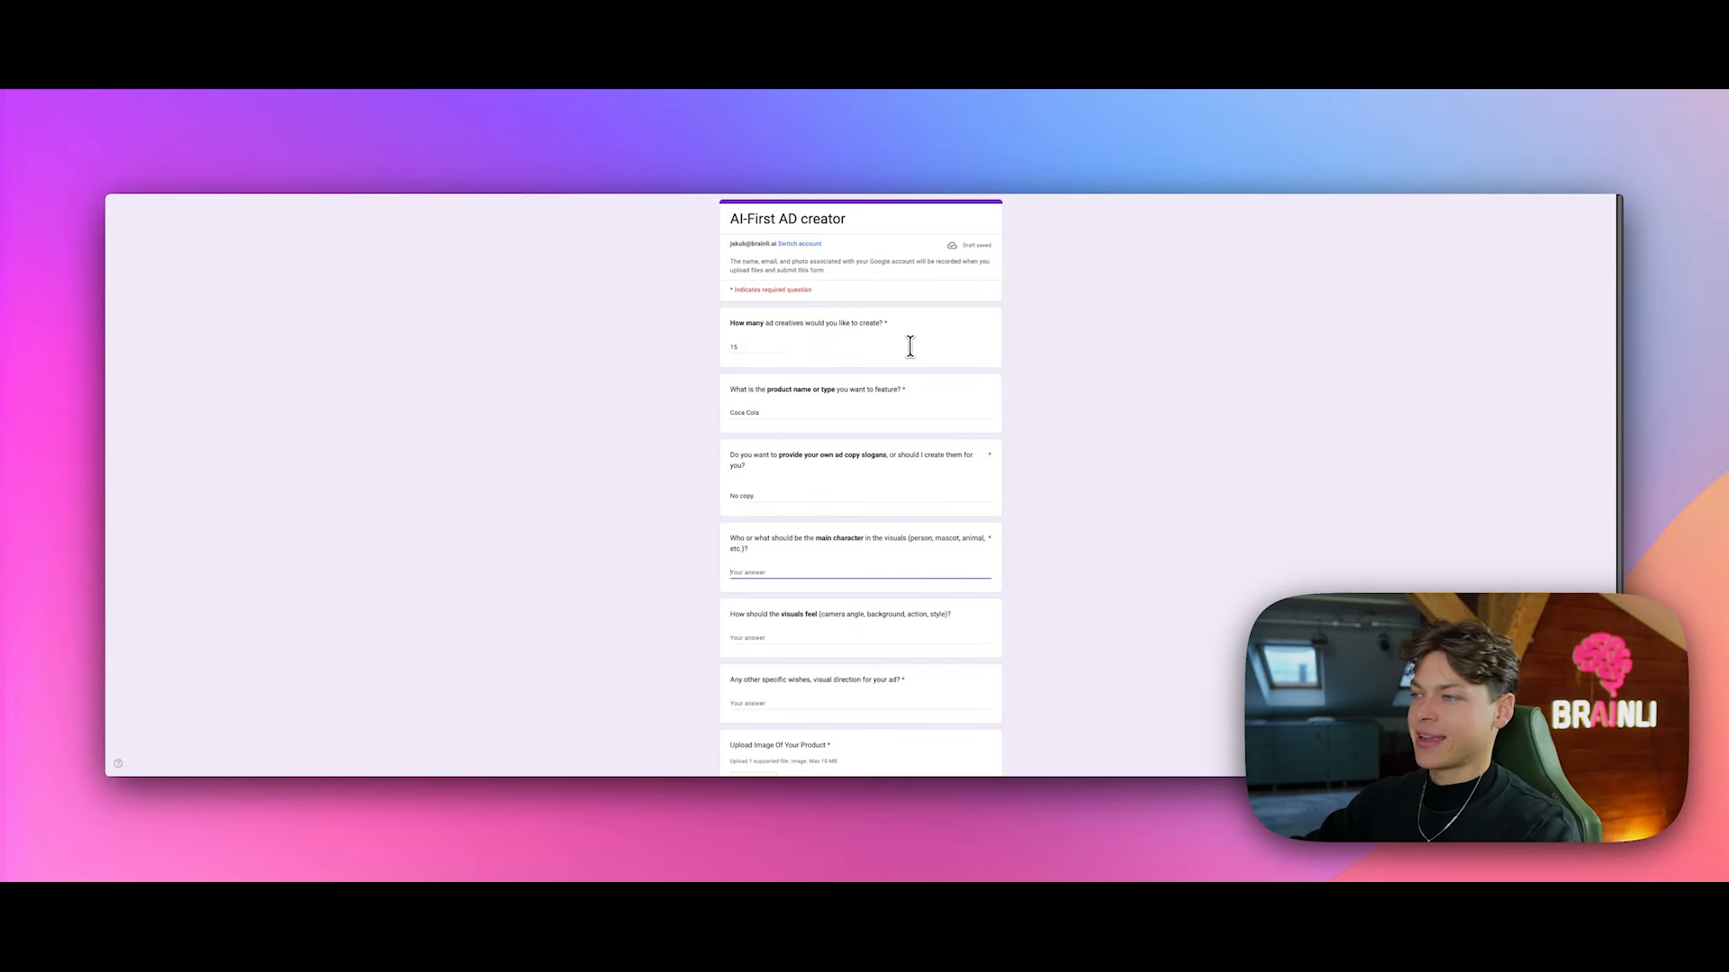
pyautogui.write('Juat th')
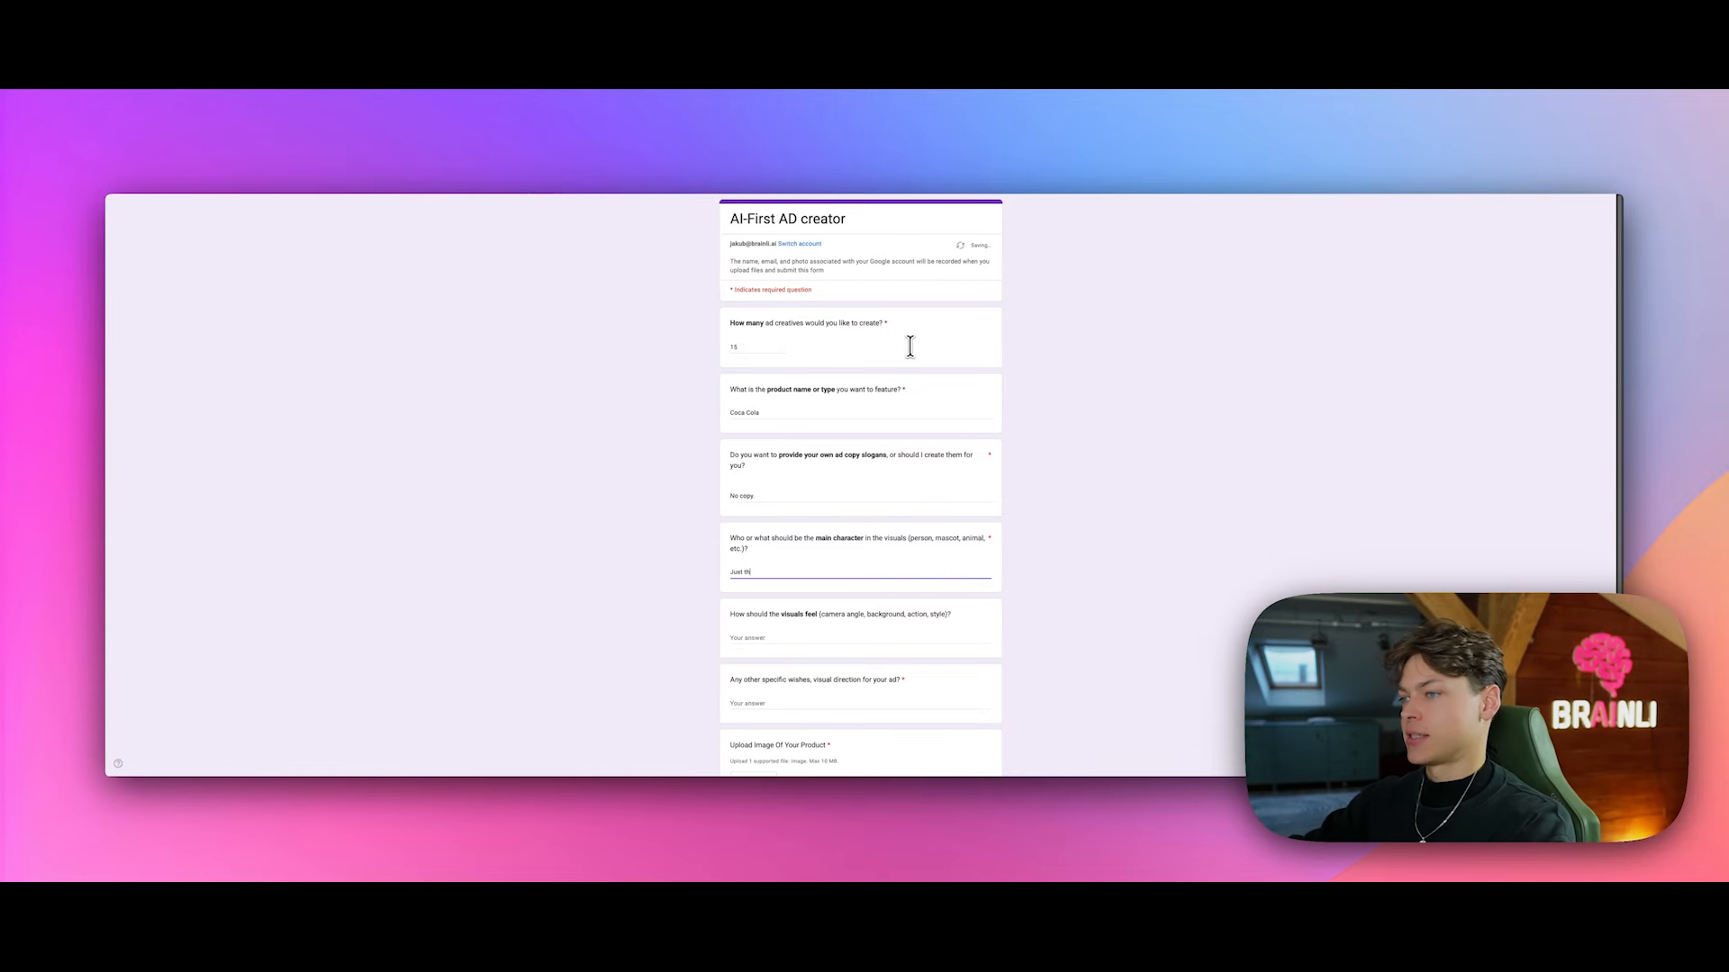
pyautogui.write('e can of Coca coLA.')
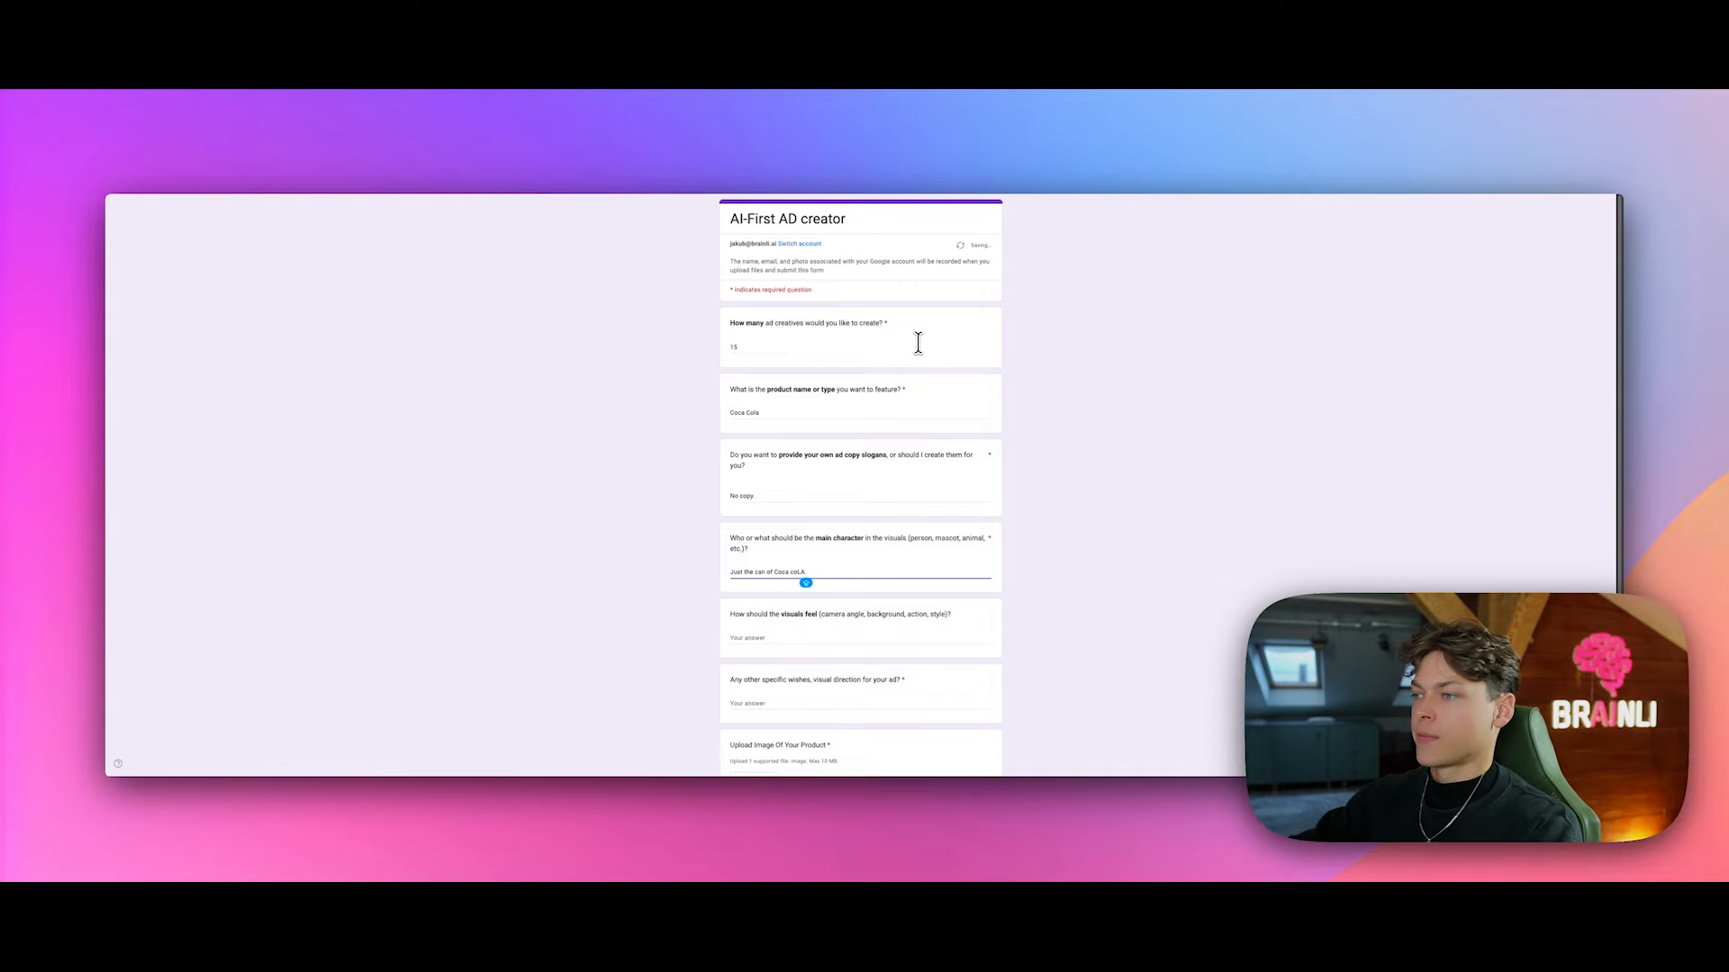
pyautogui.scroll(-2, 900, 378)
# Step: Describe the visuals as refreshing Christmas family time with Santa Claus and close-up product shots
pyautogui.click(842, 530)
pyautogui.write('Ref')
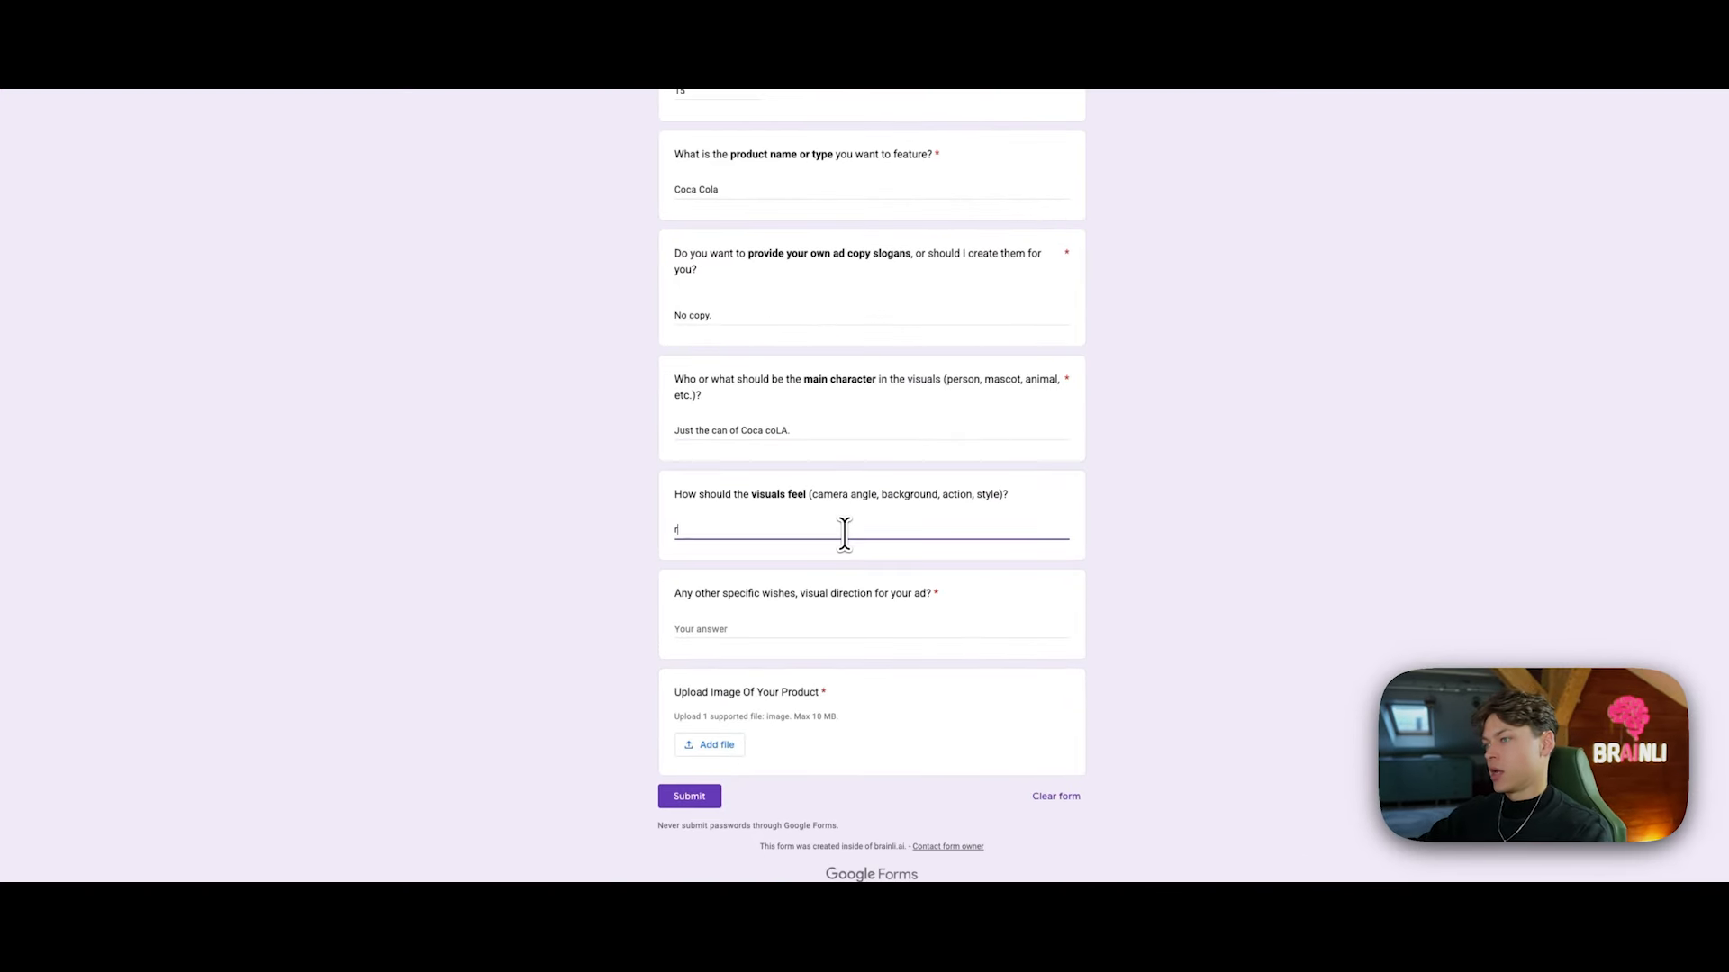
pyautogui.write('reshi')
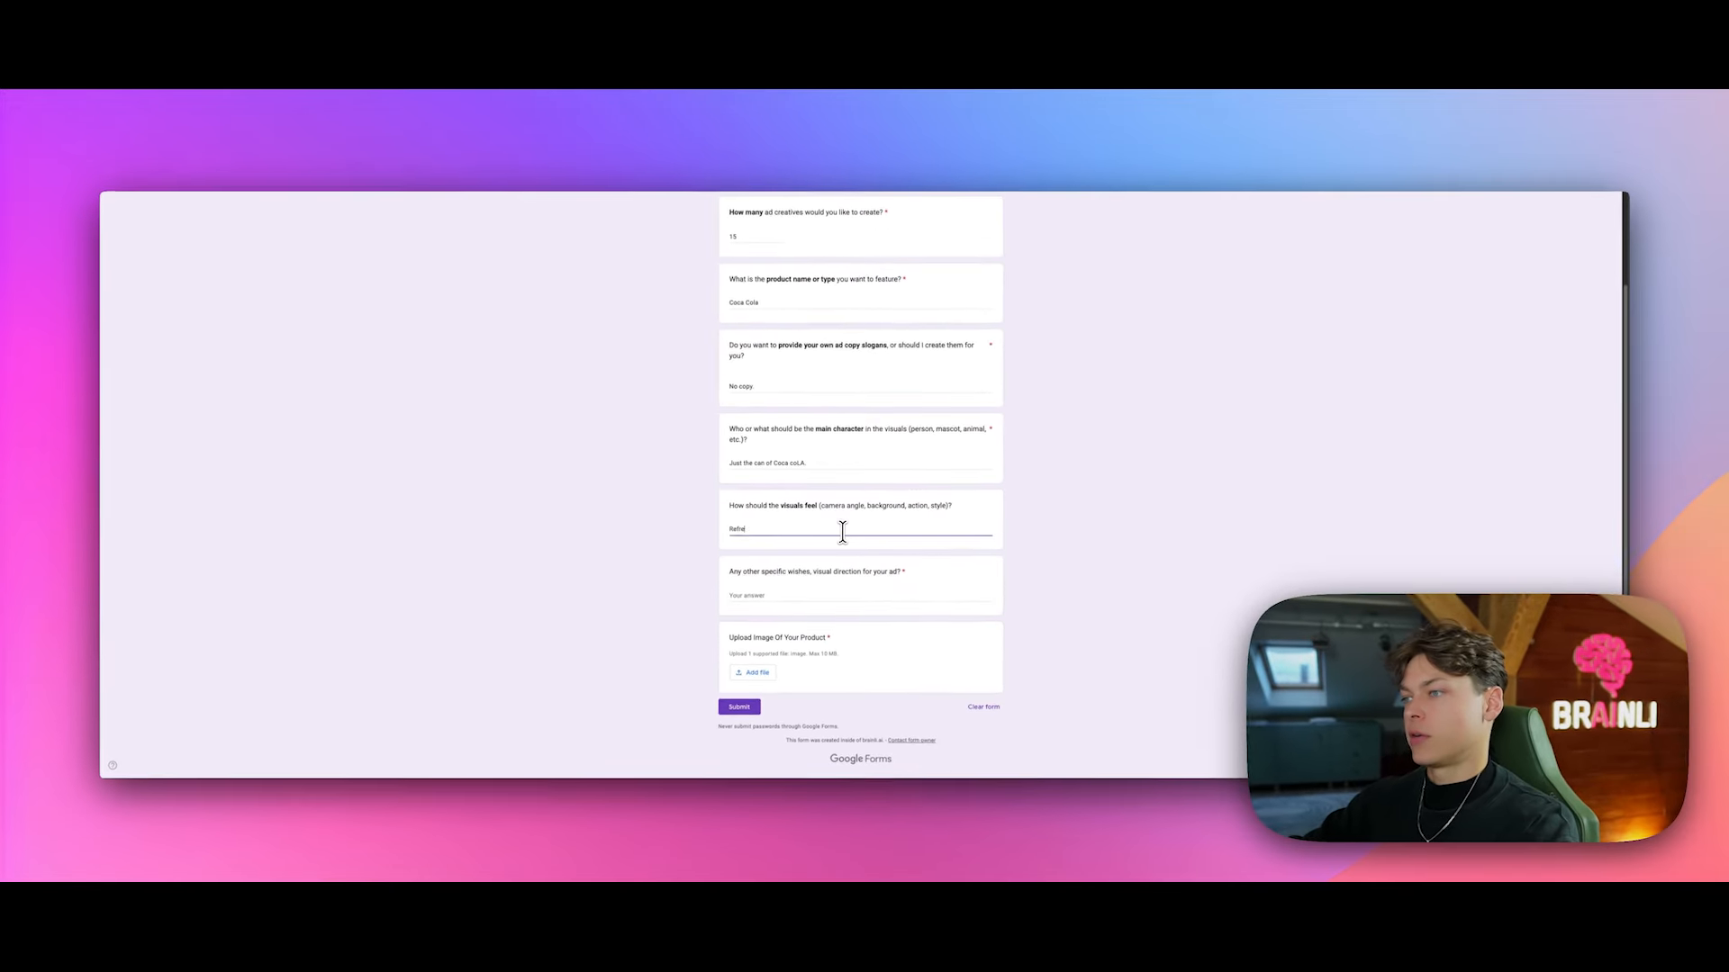
pyautogui.write('ng, chris')
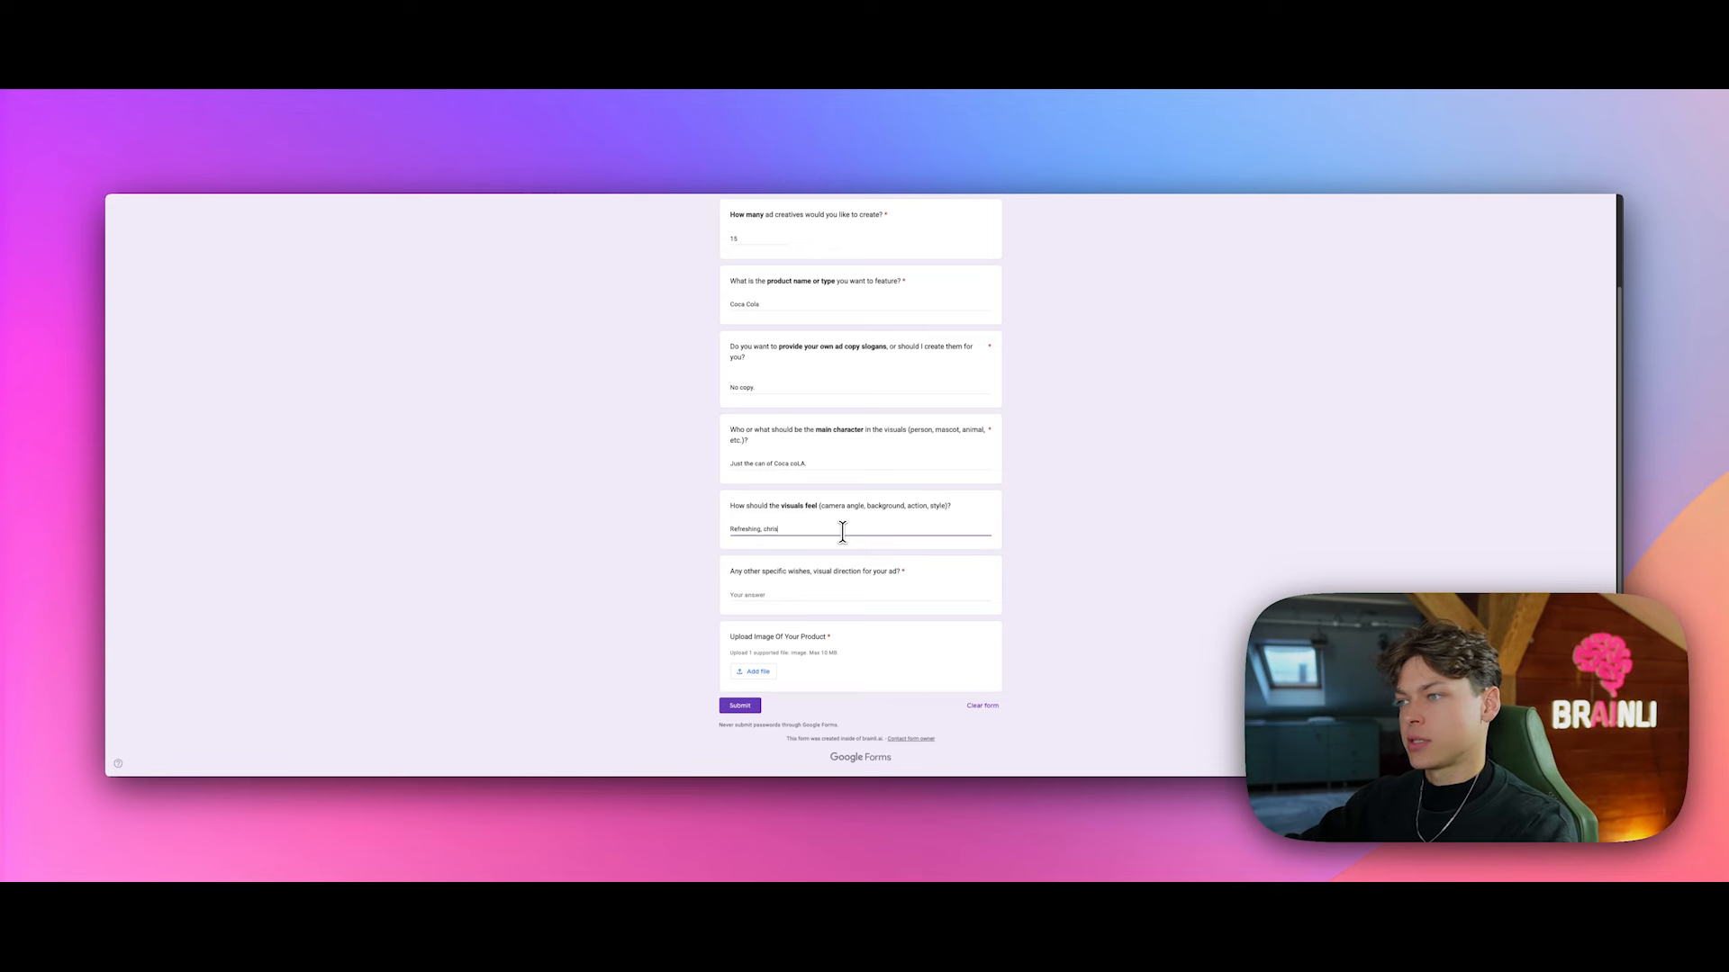
pyautogui.write('tmas, family tim')
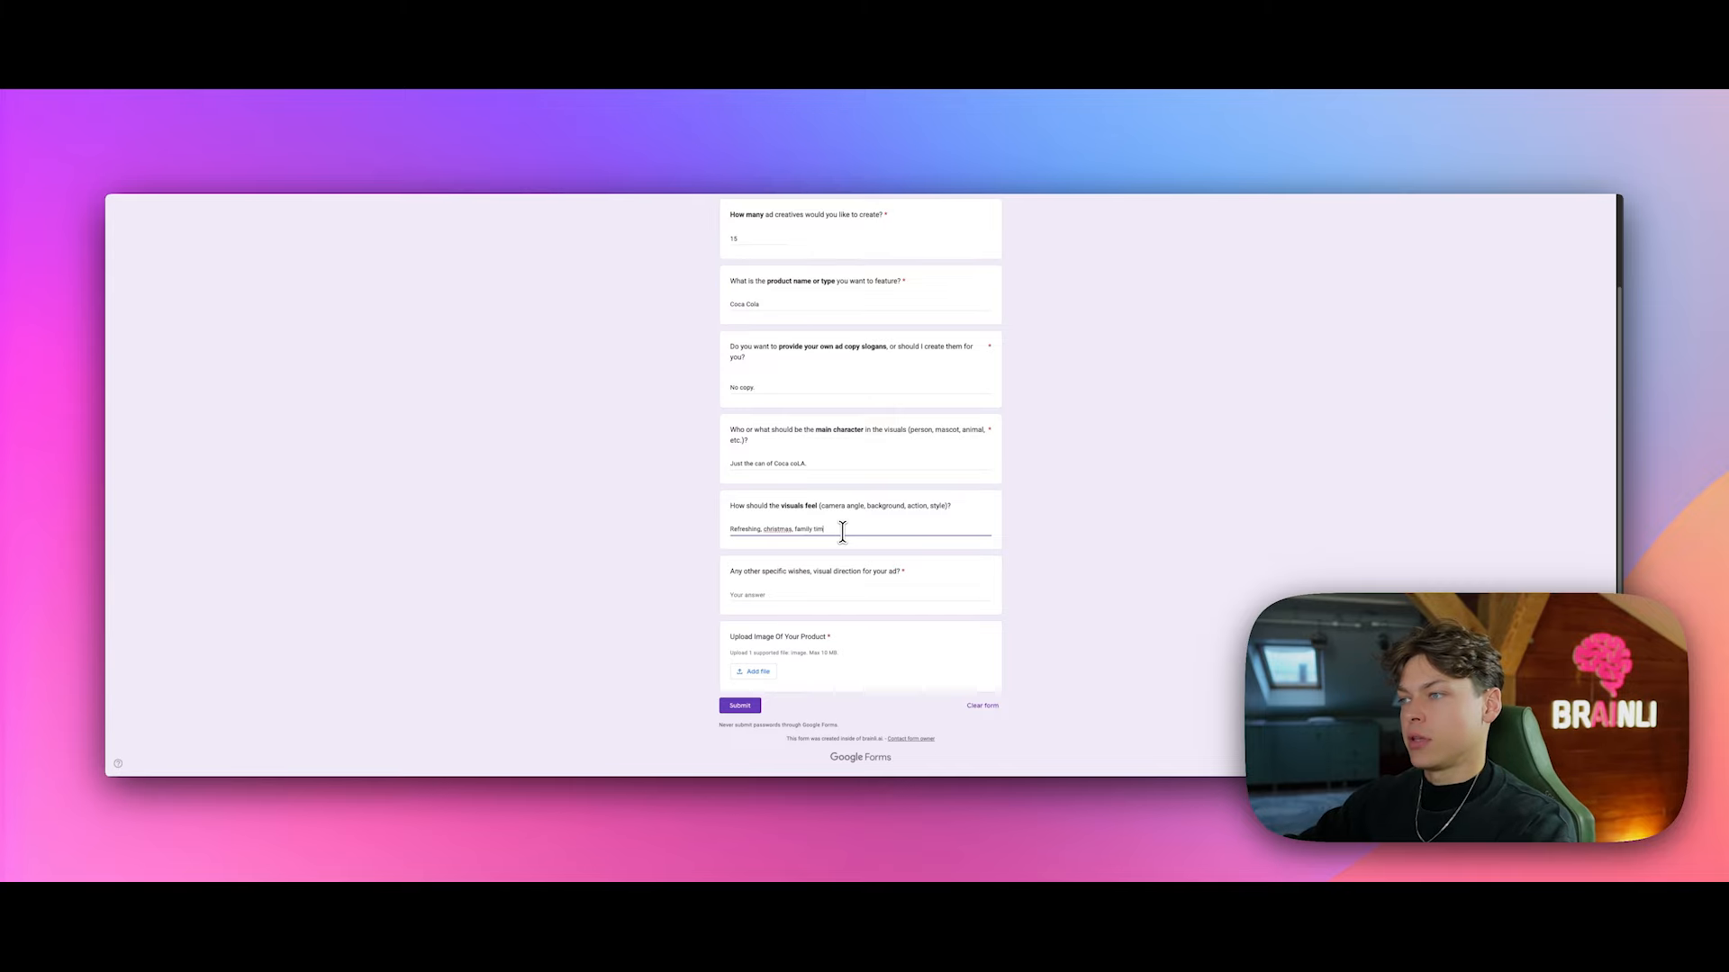
pyautogui.write('e, Santa Claus, we want to picture family time for co')
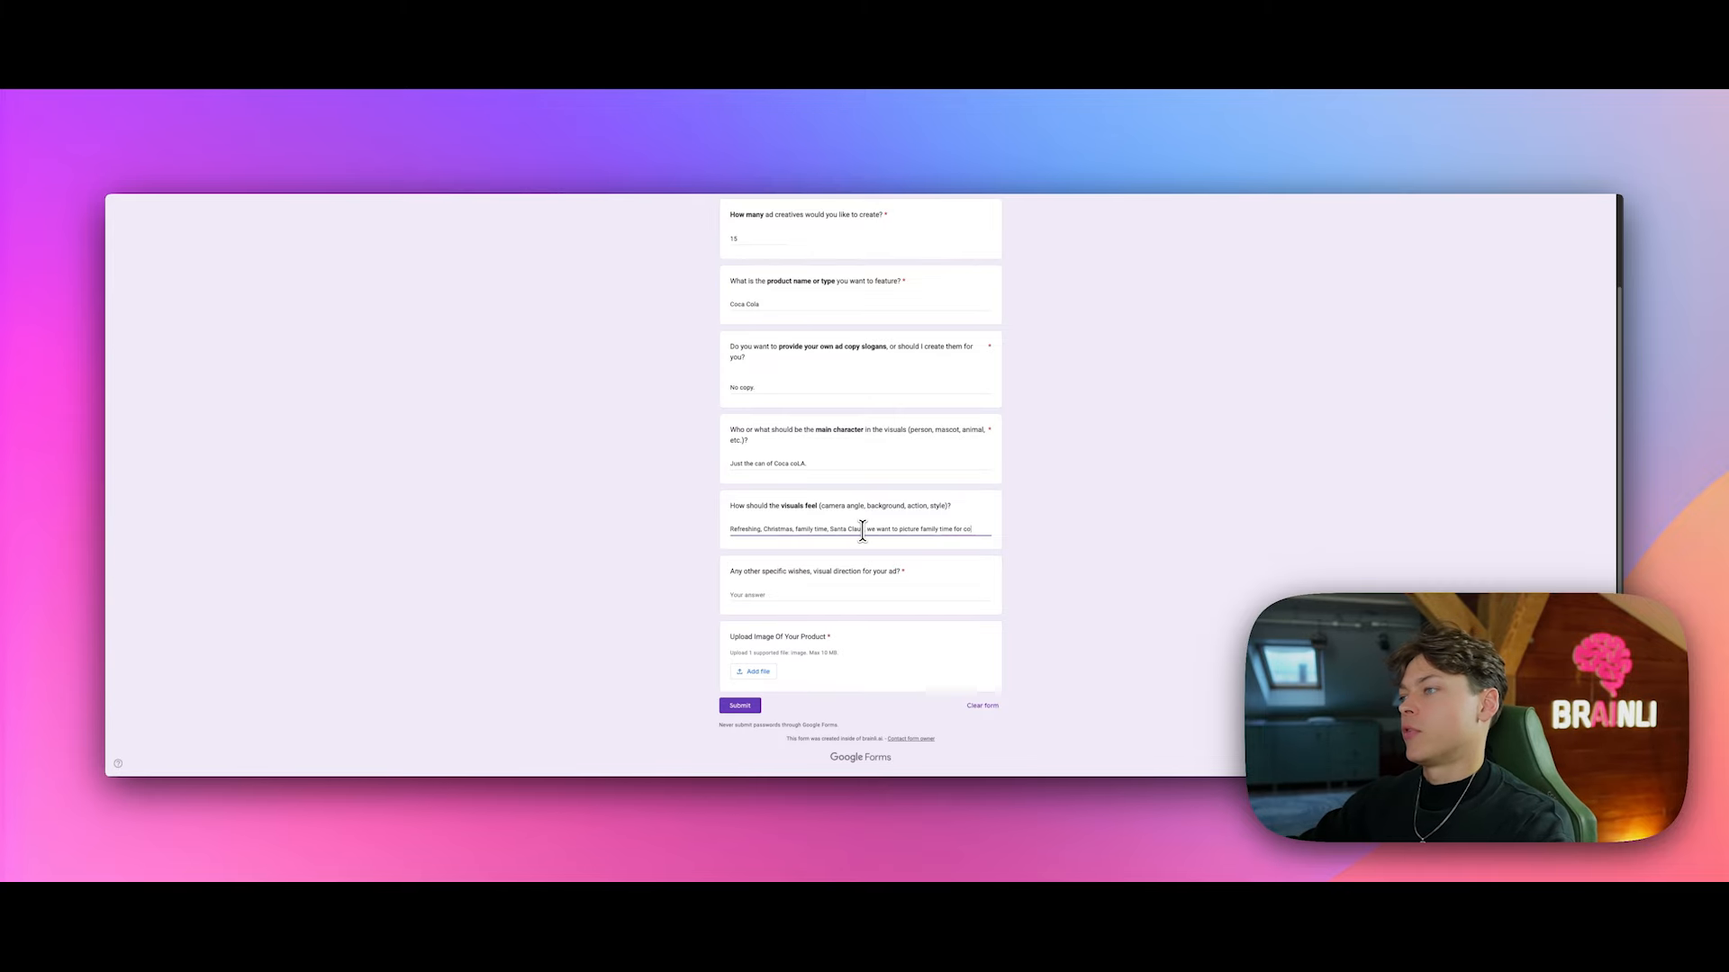
pyautogui.write('ca cola th')
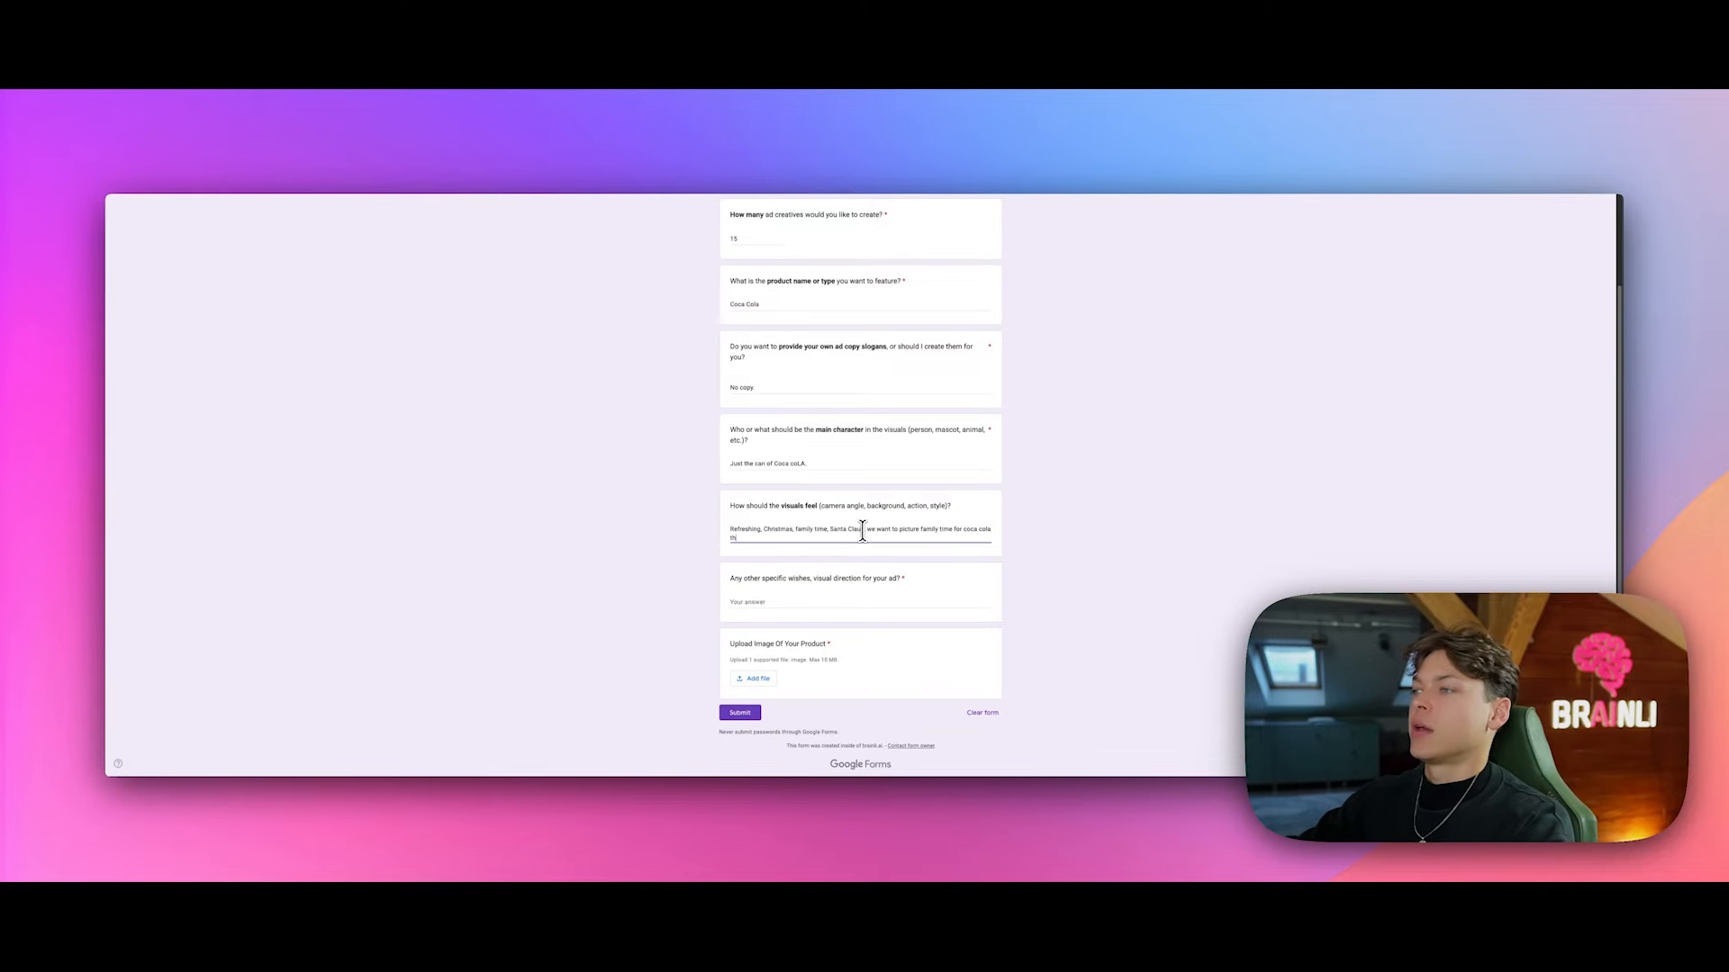
pyautogui.write("at it's pleasent")
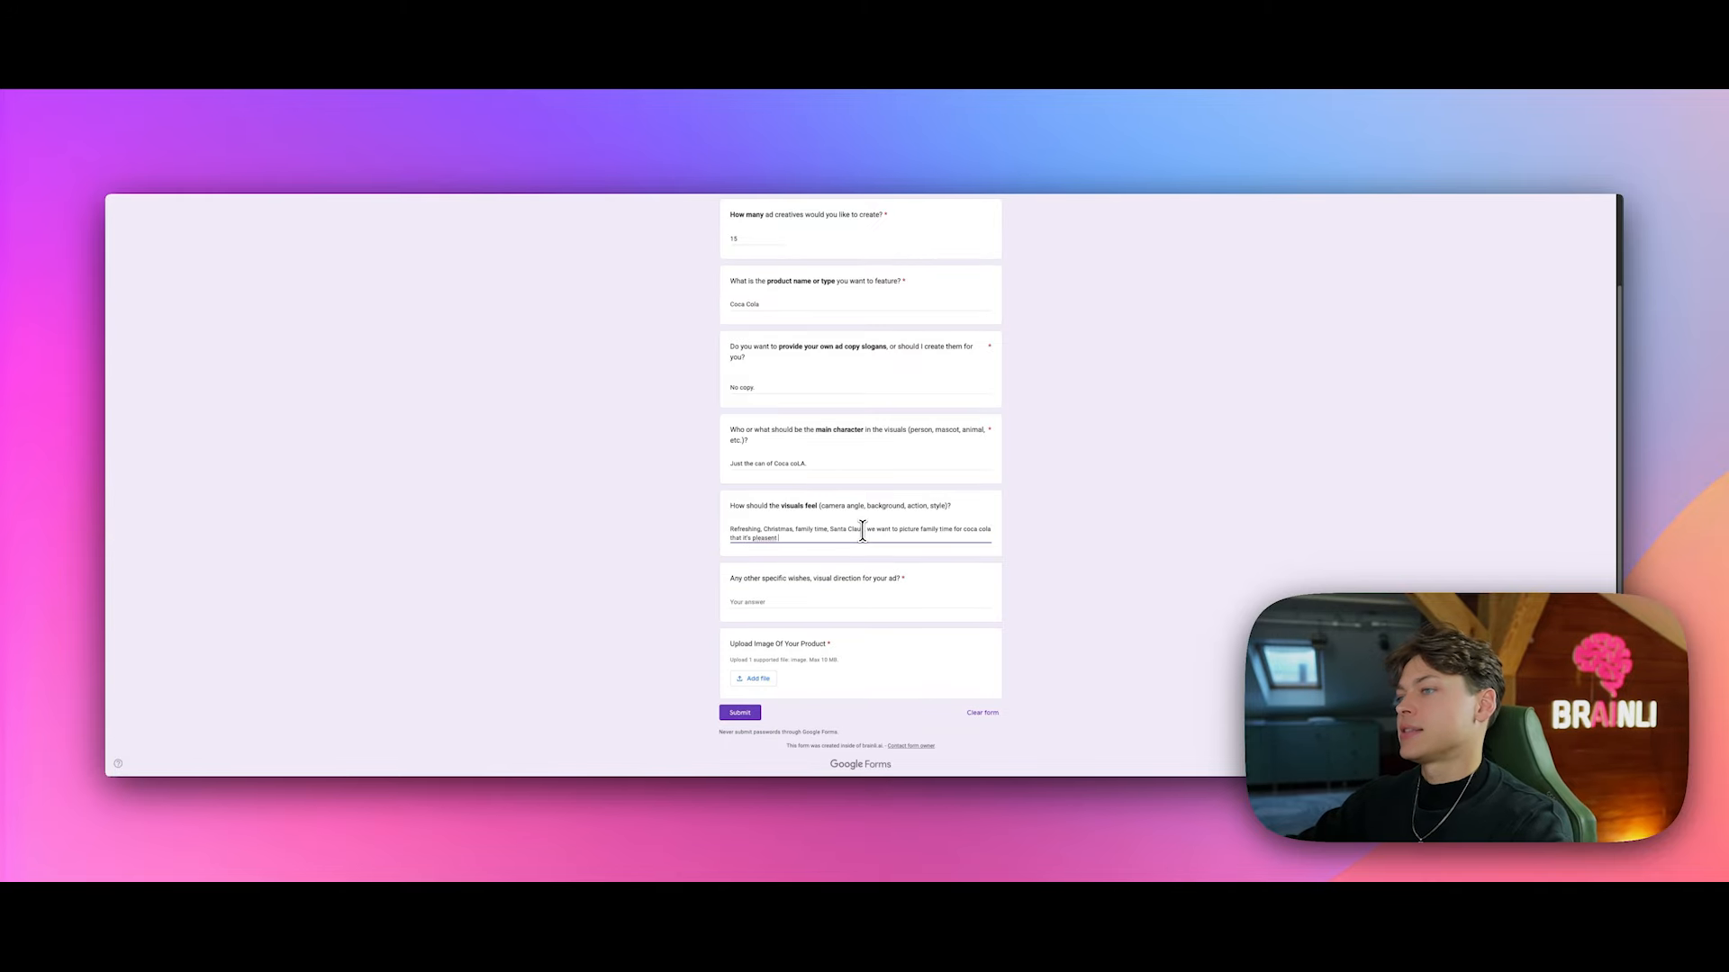
pyautogui.write(' and snowy outsi')
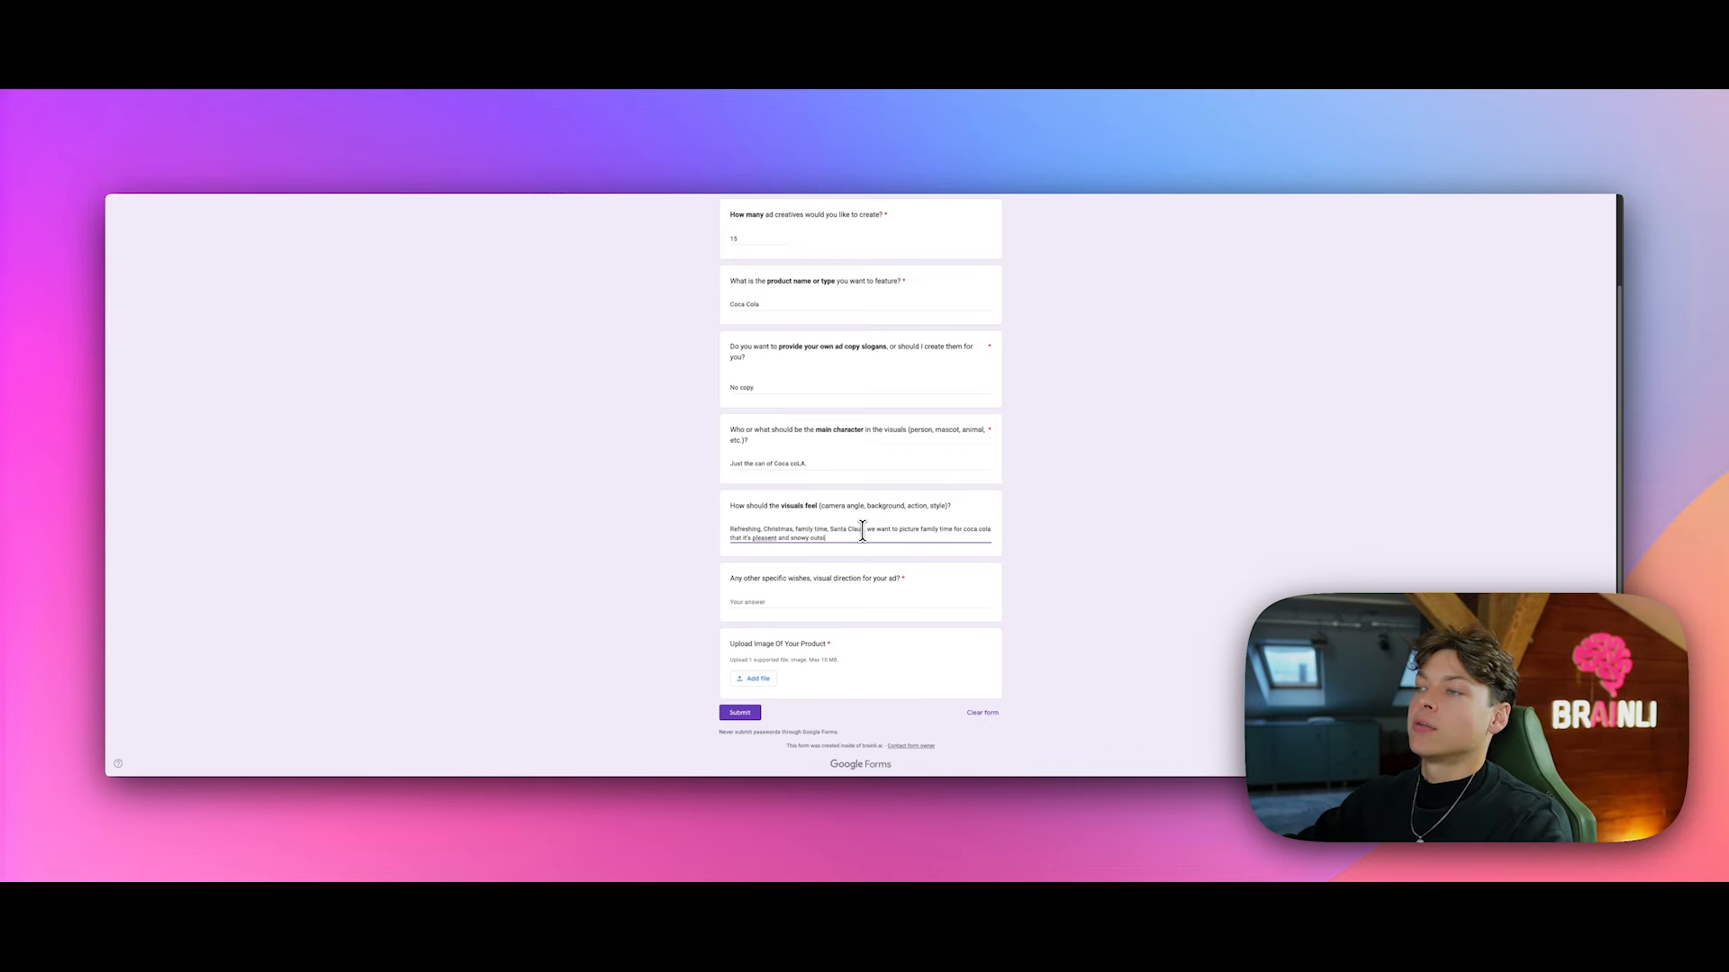
pyautogui.write("de but it's ho")
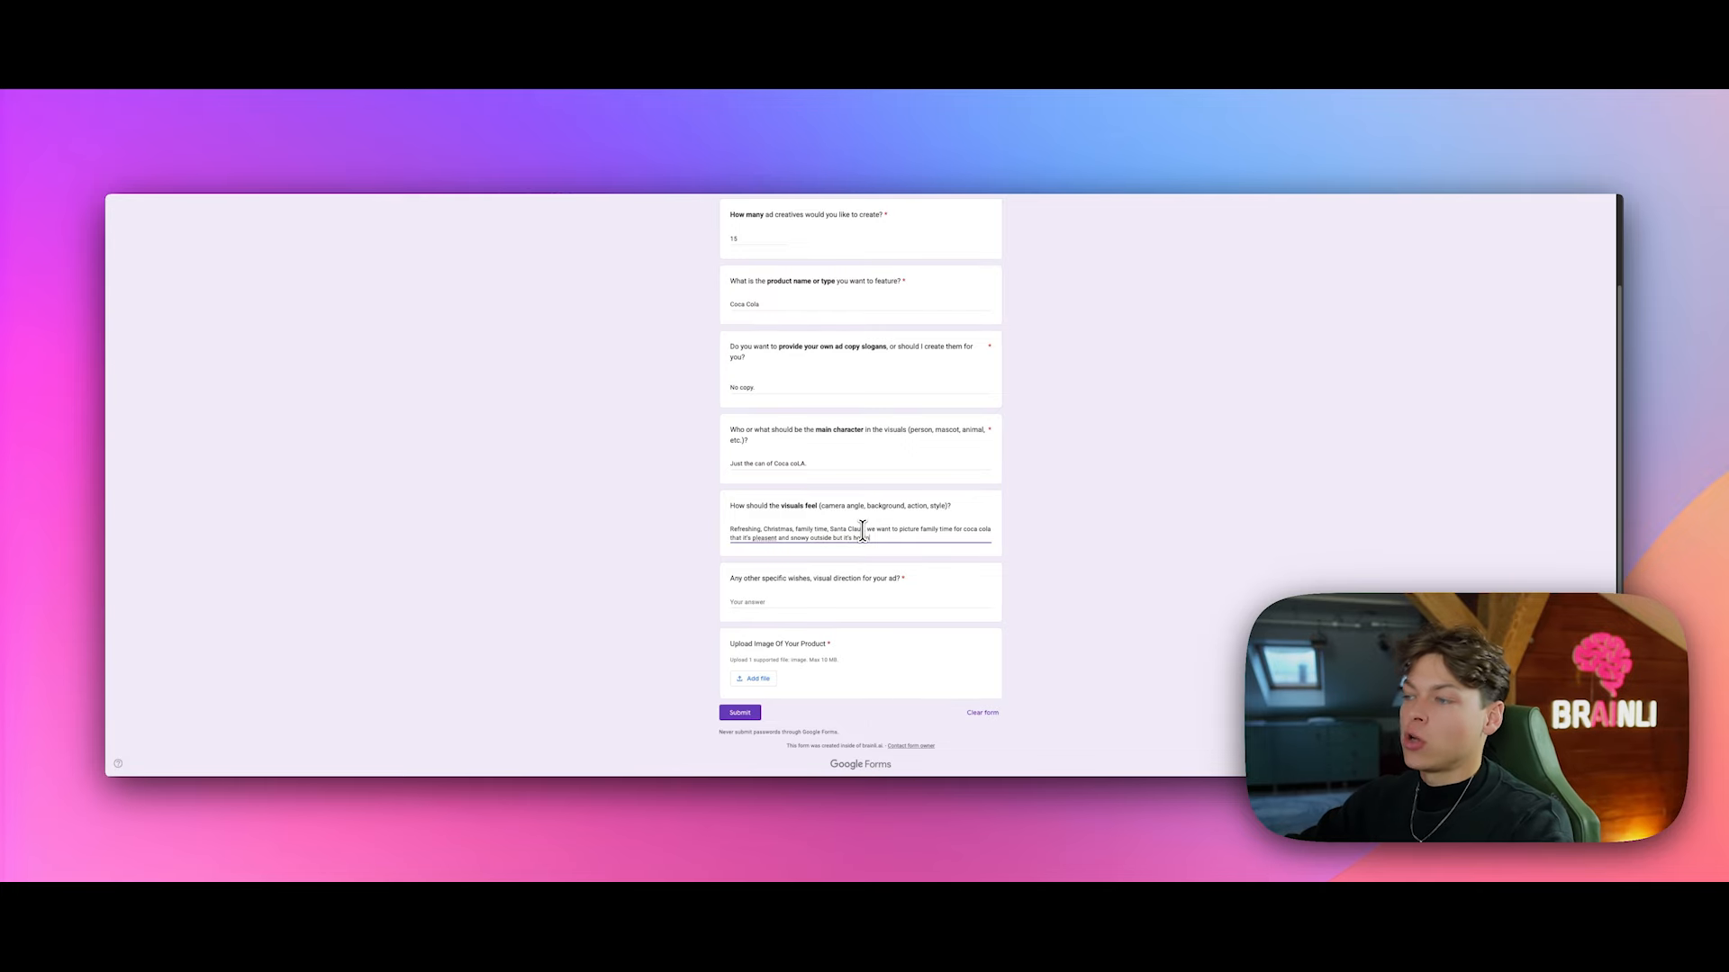
pyautogui.write('t inside with refres')
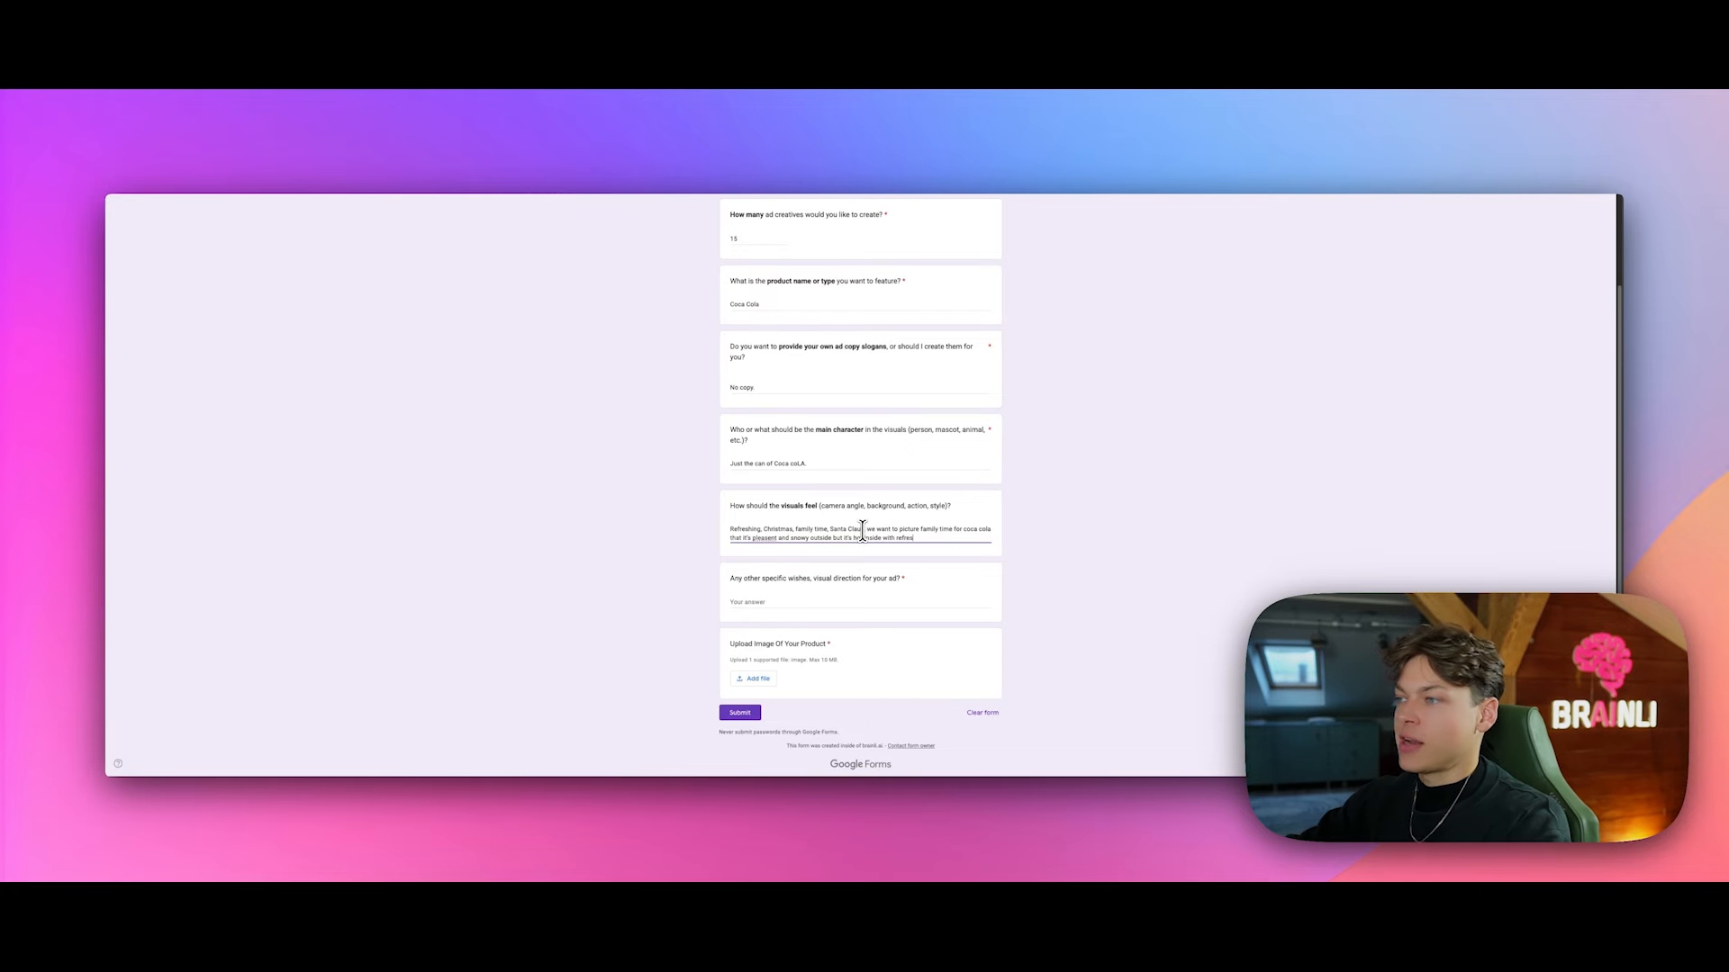
pyautogui.write('hing can of c')
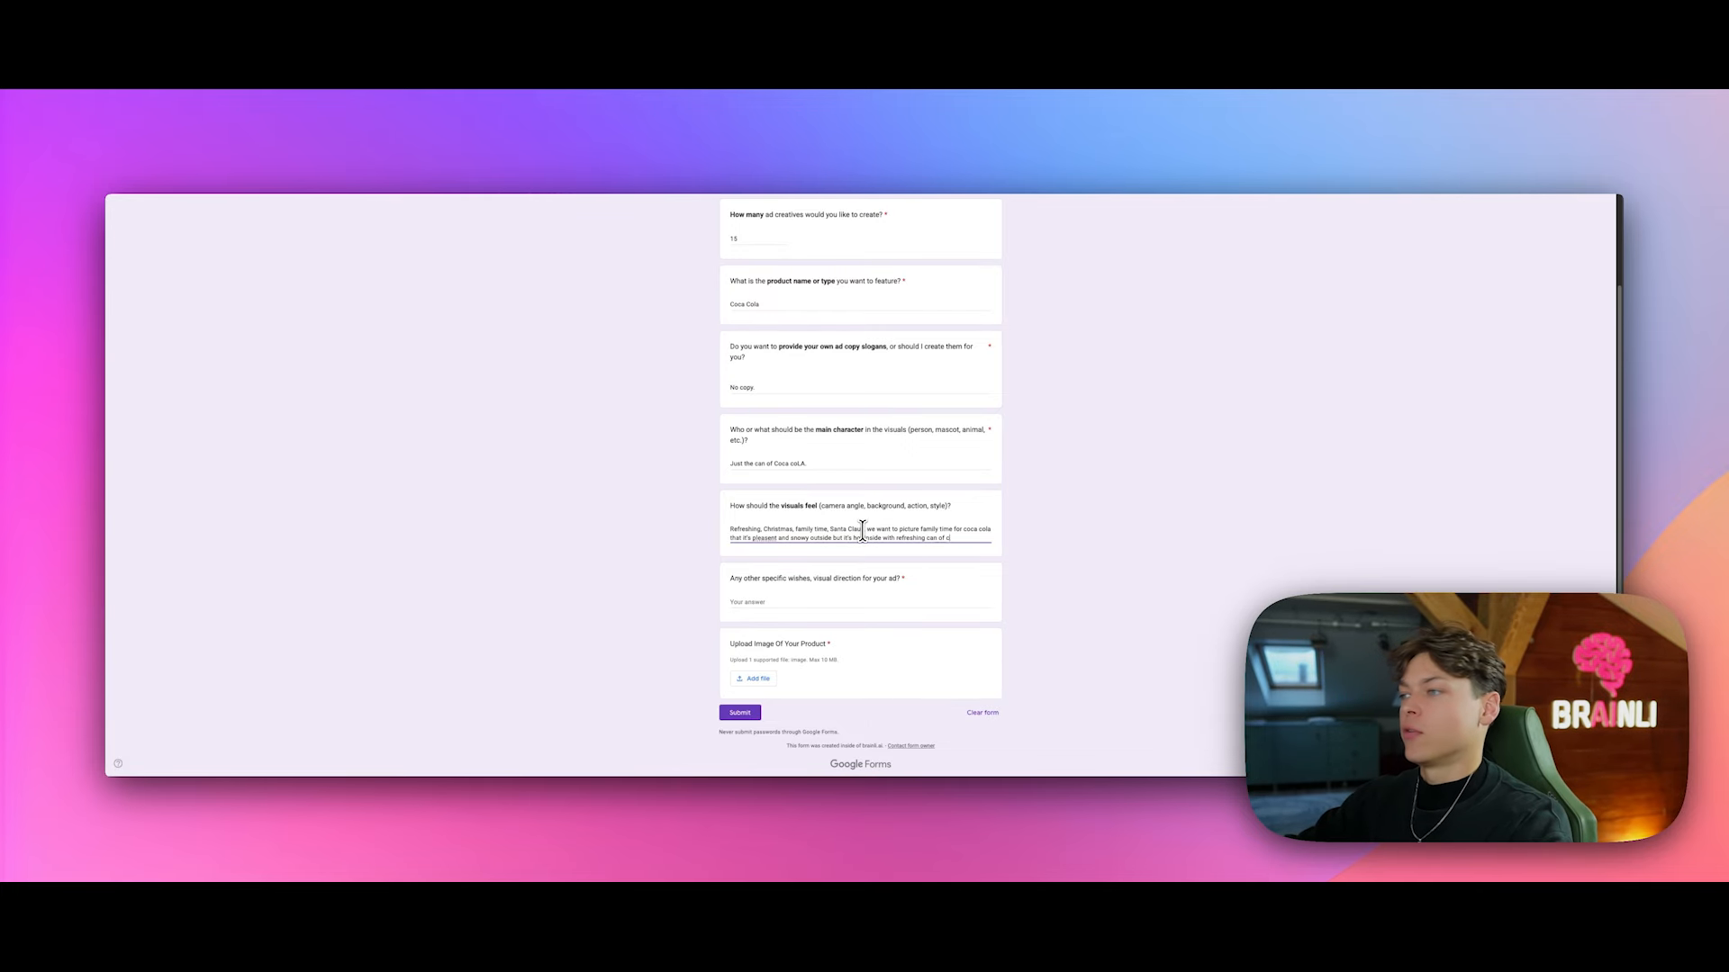
pyautogui.write('oca cola')
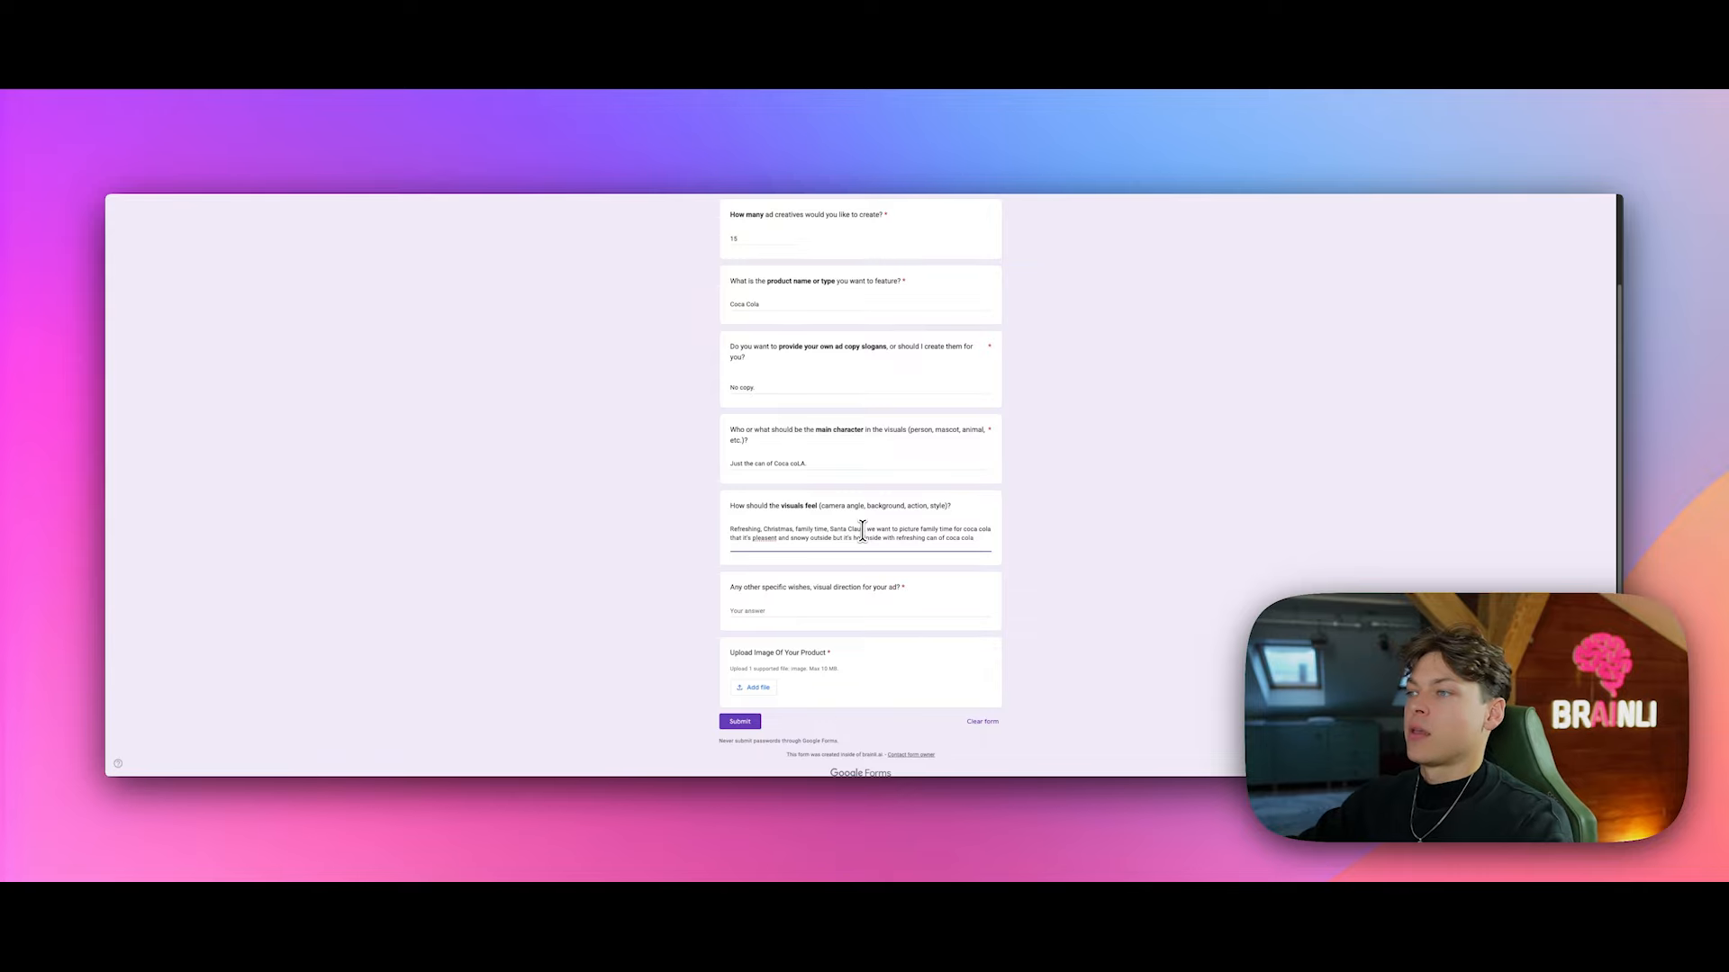
pyautogui.press('Tab')
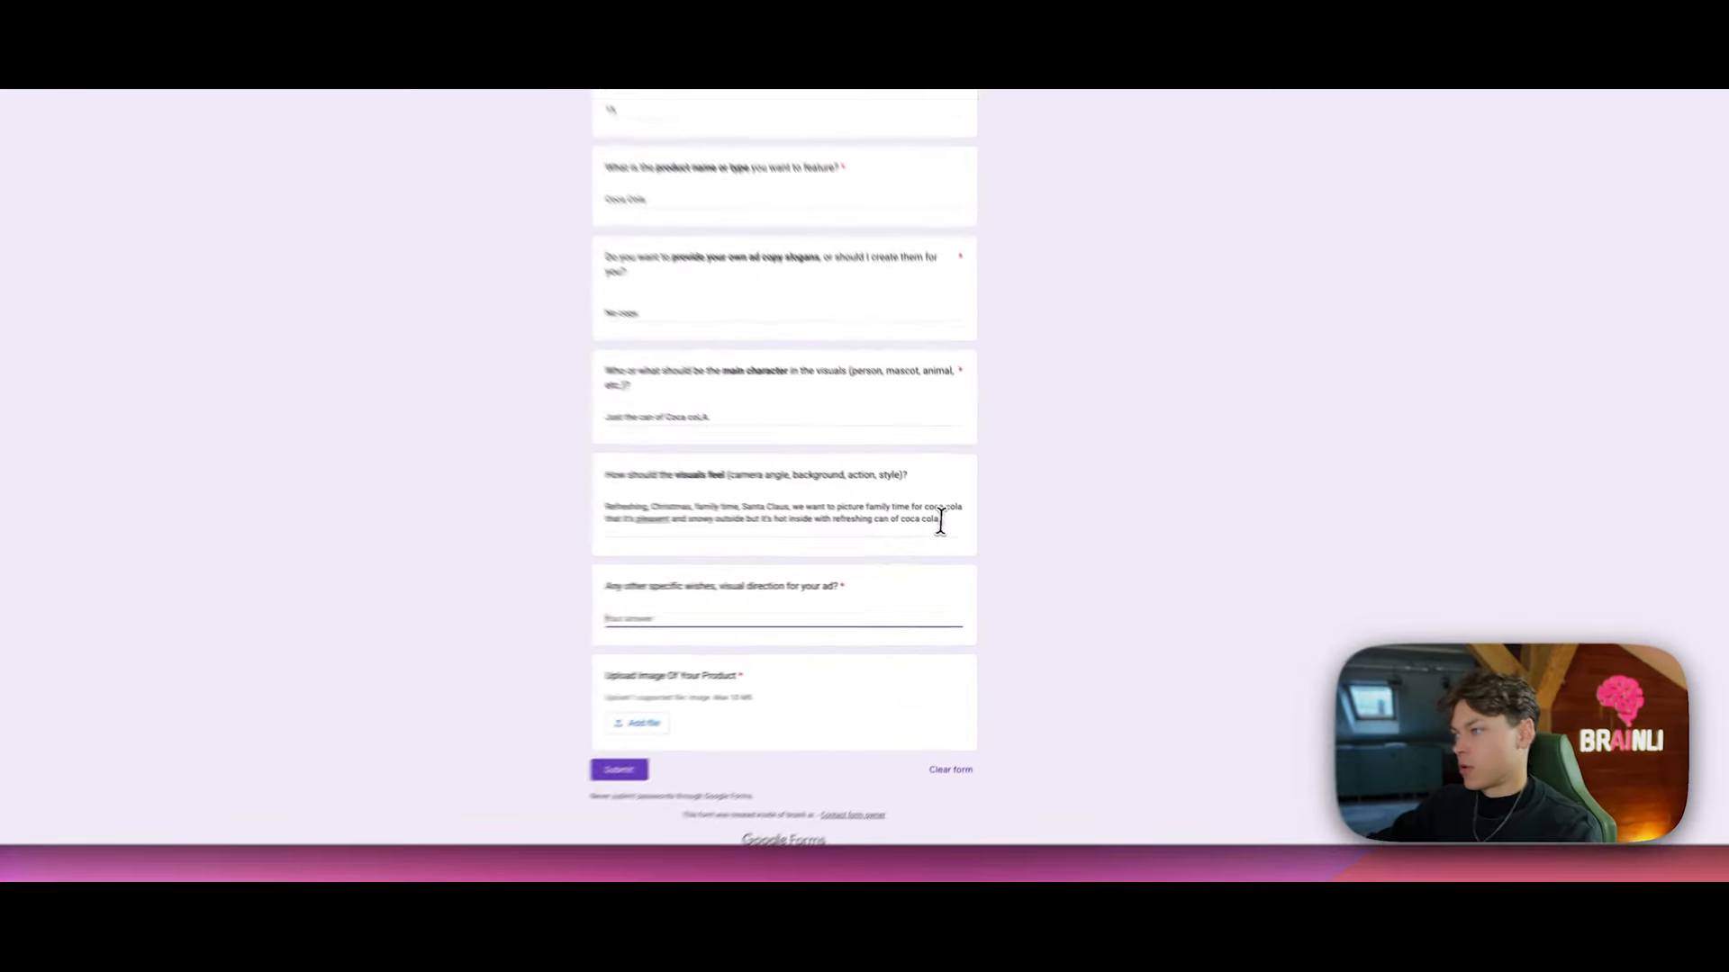
pyautogui.click(974, 537)
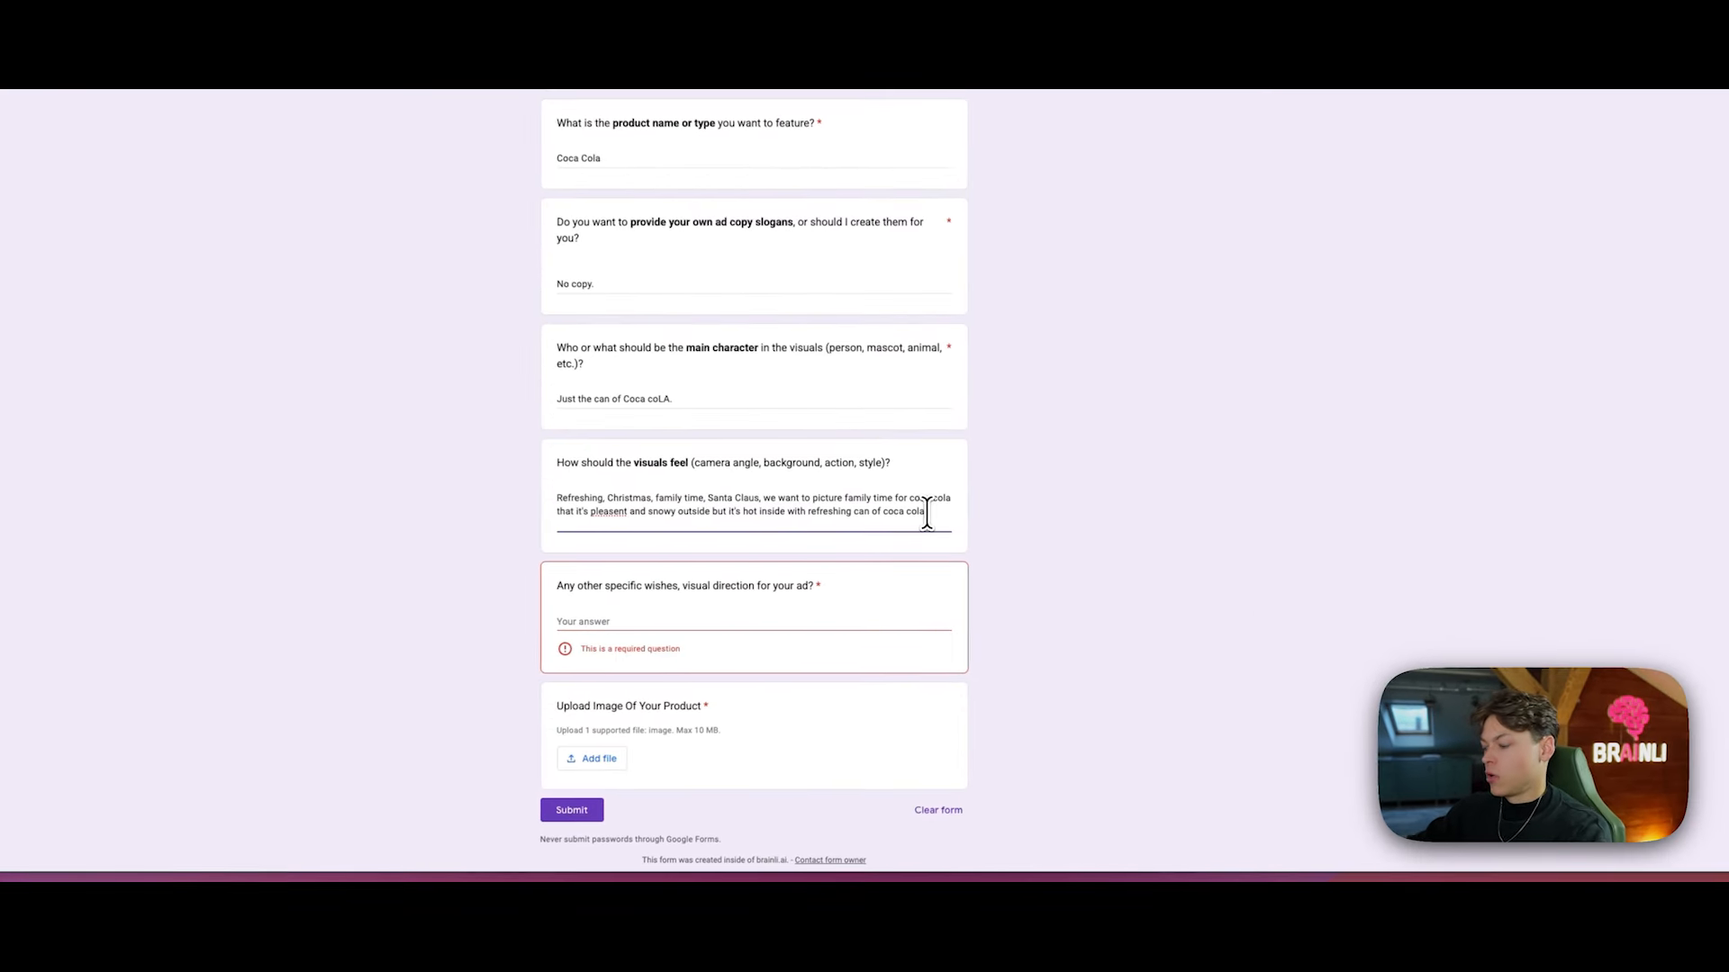
pyautogui.write('close')
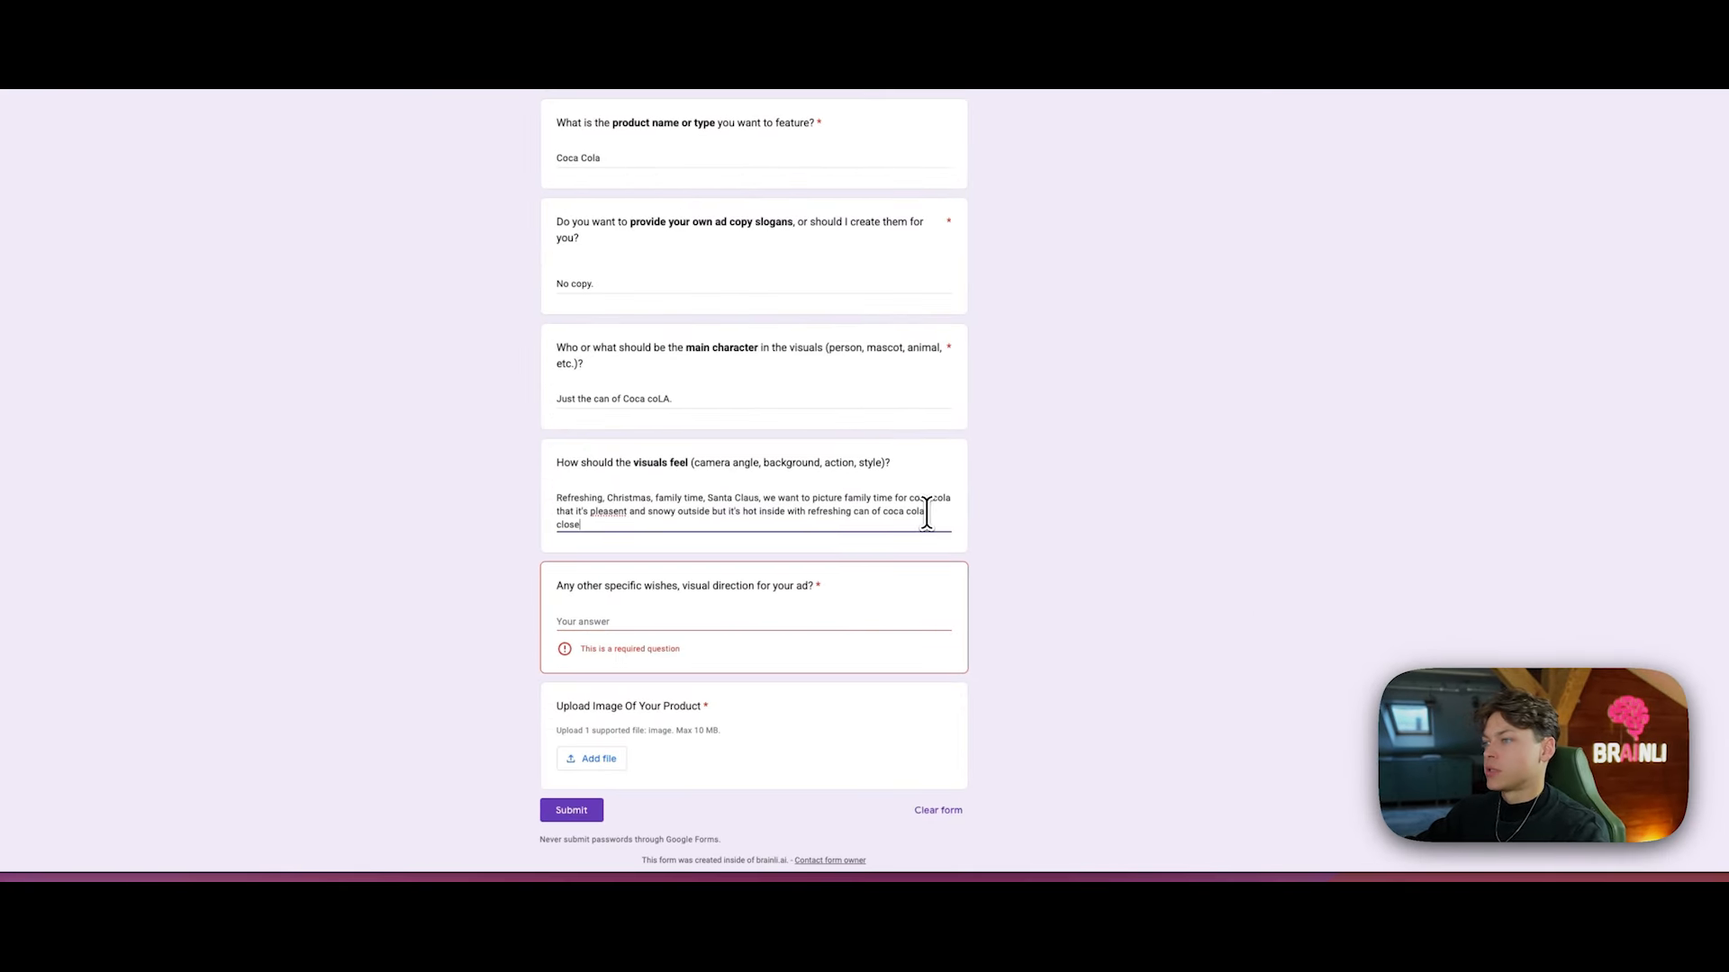
pyautogui.write('-up shots')
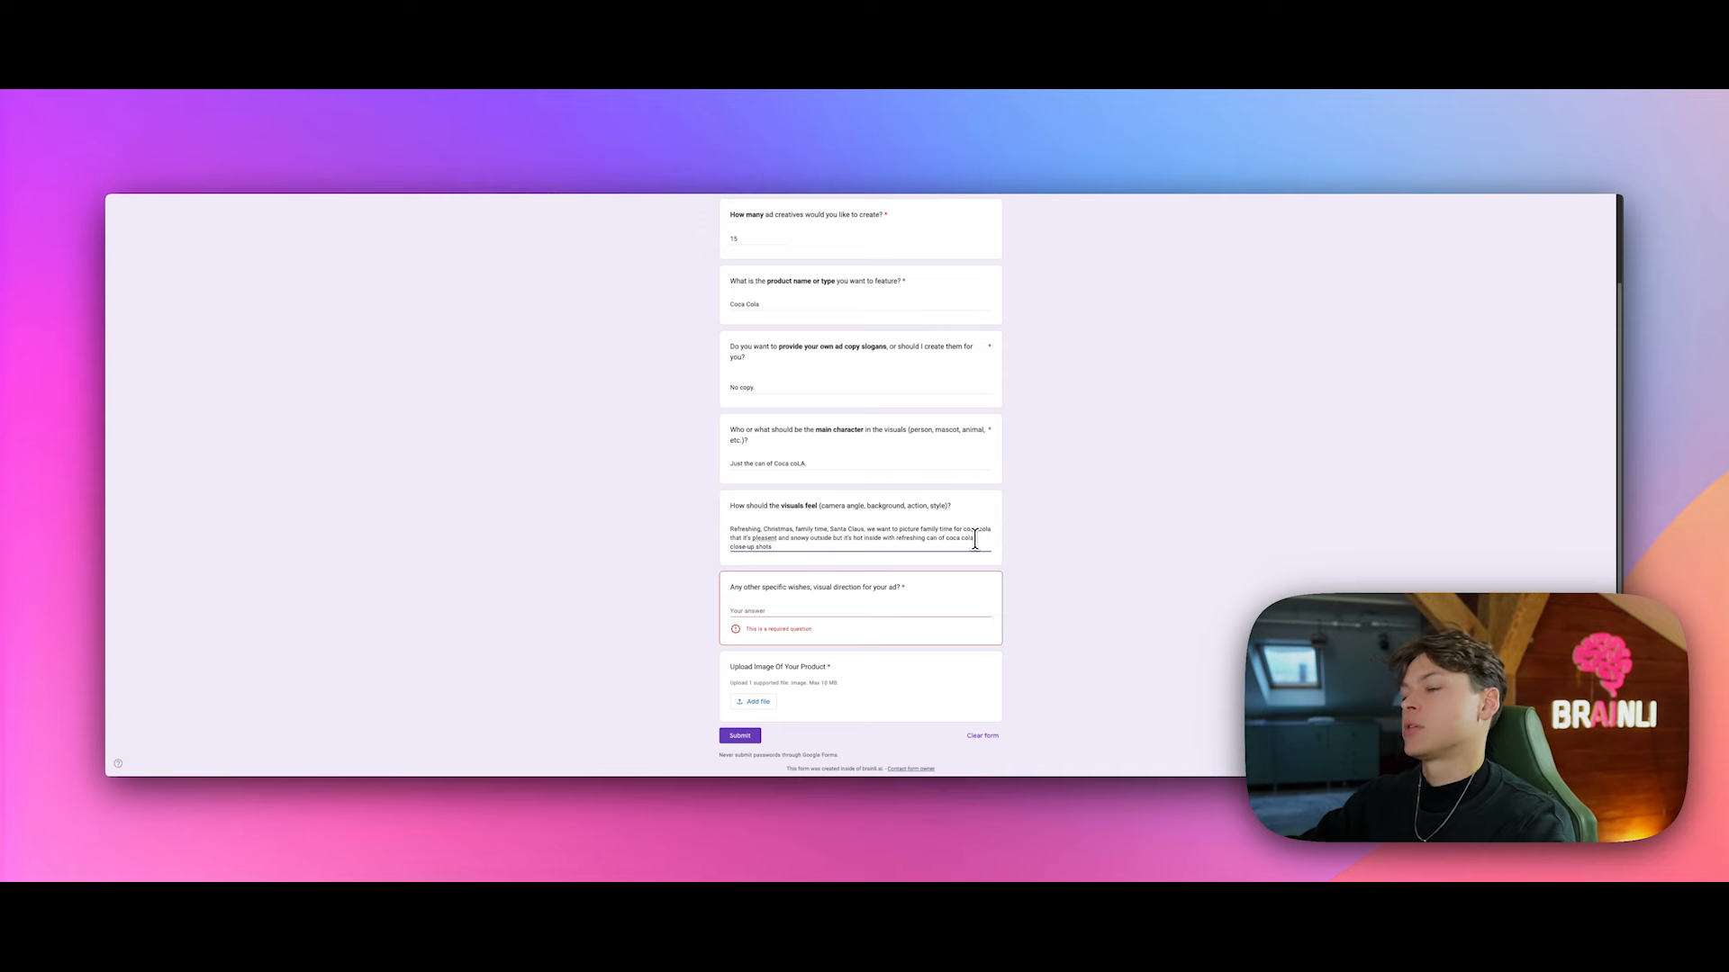
pyautogui.write(' of ')
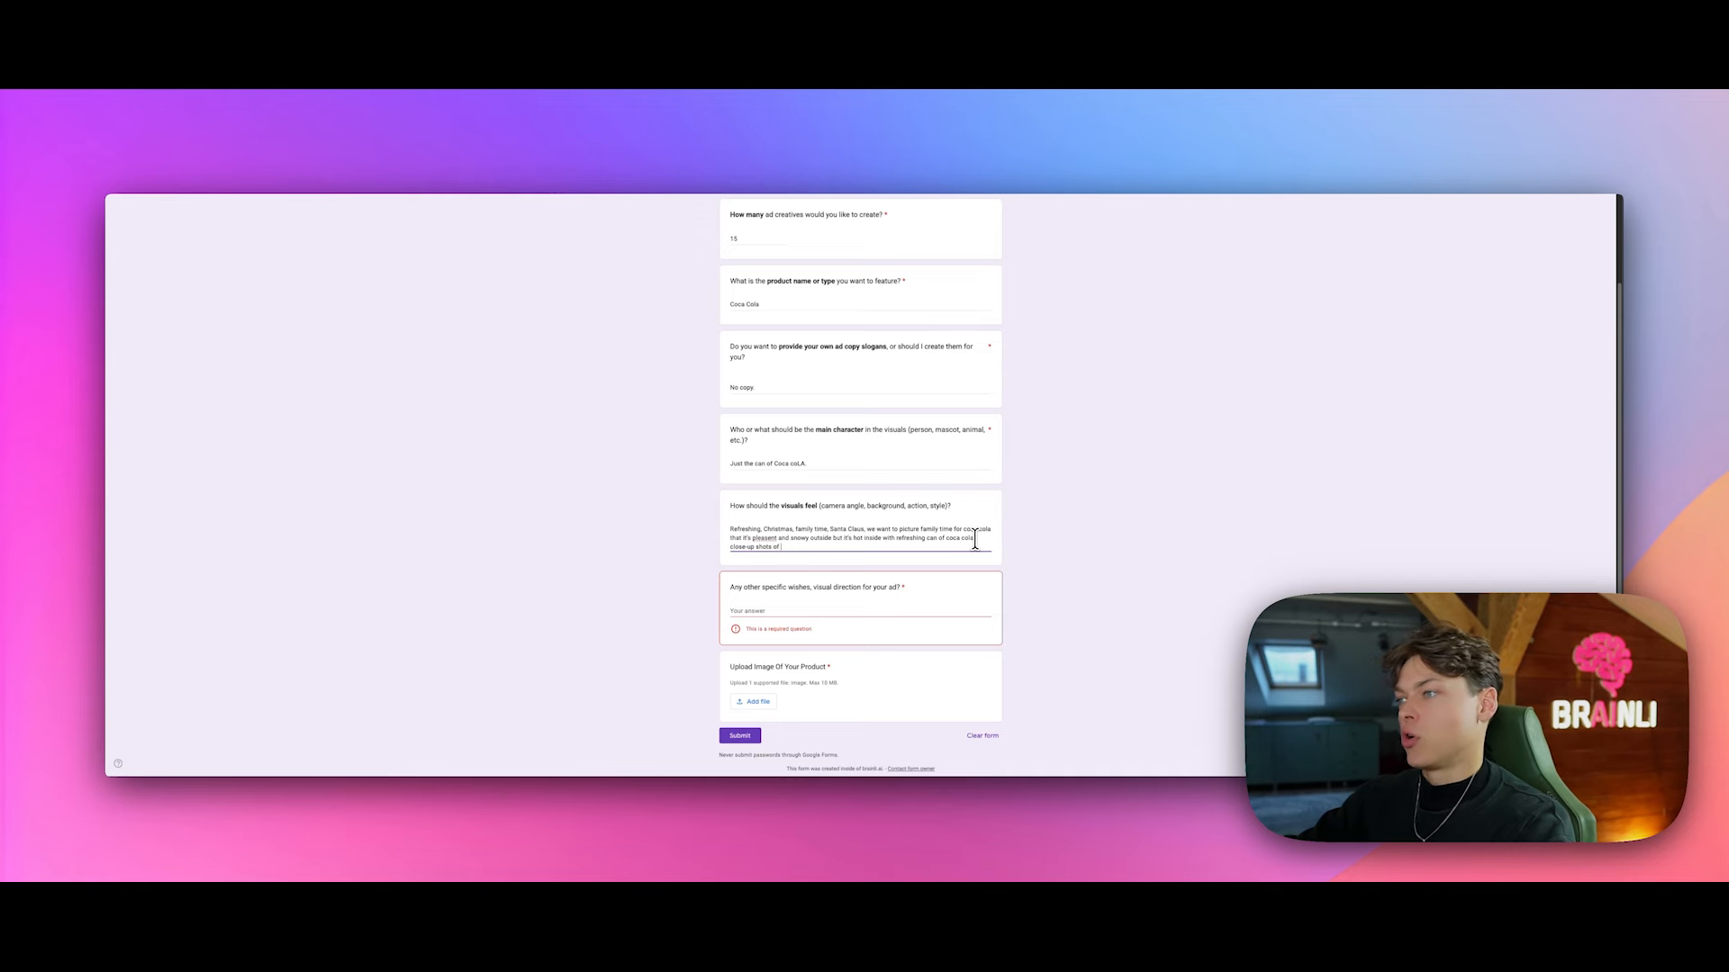
pyautogui.write('the product picturing')
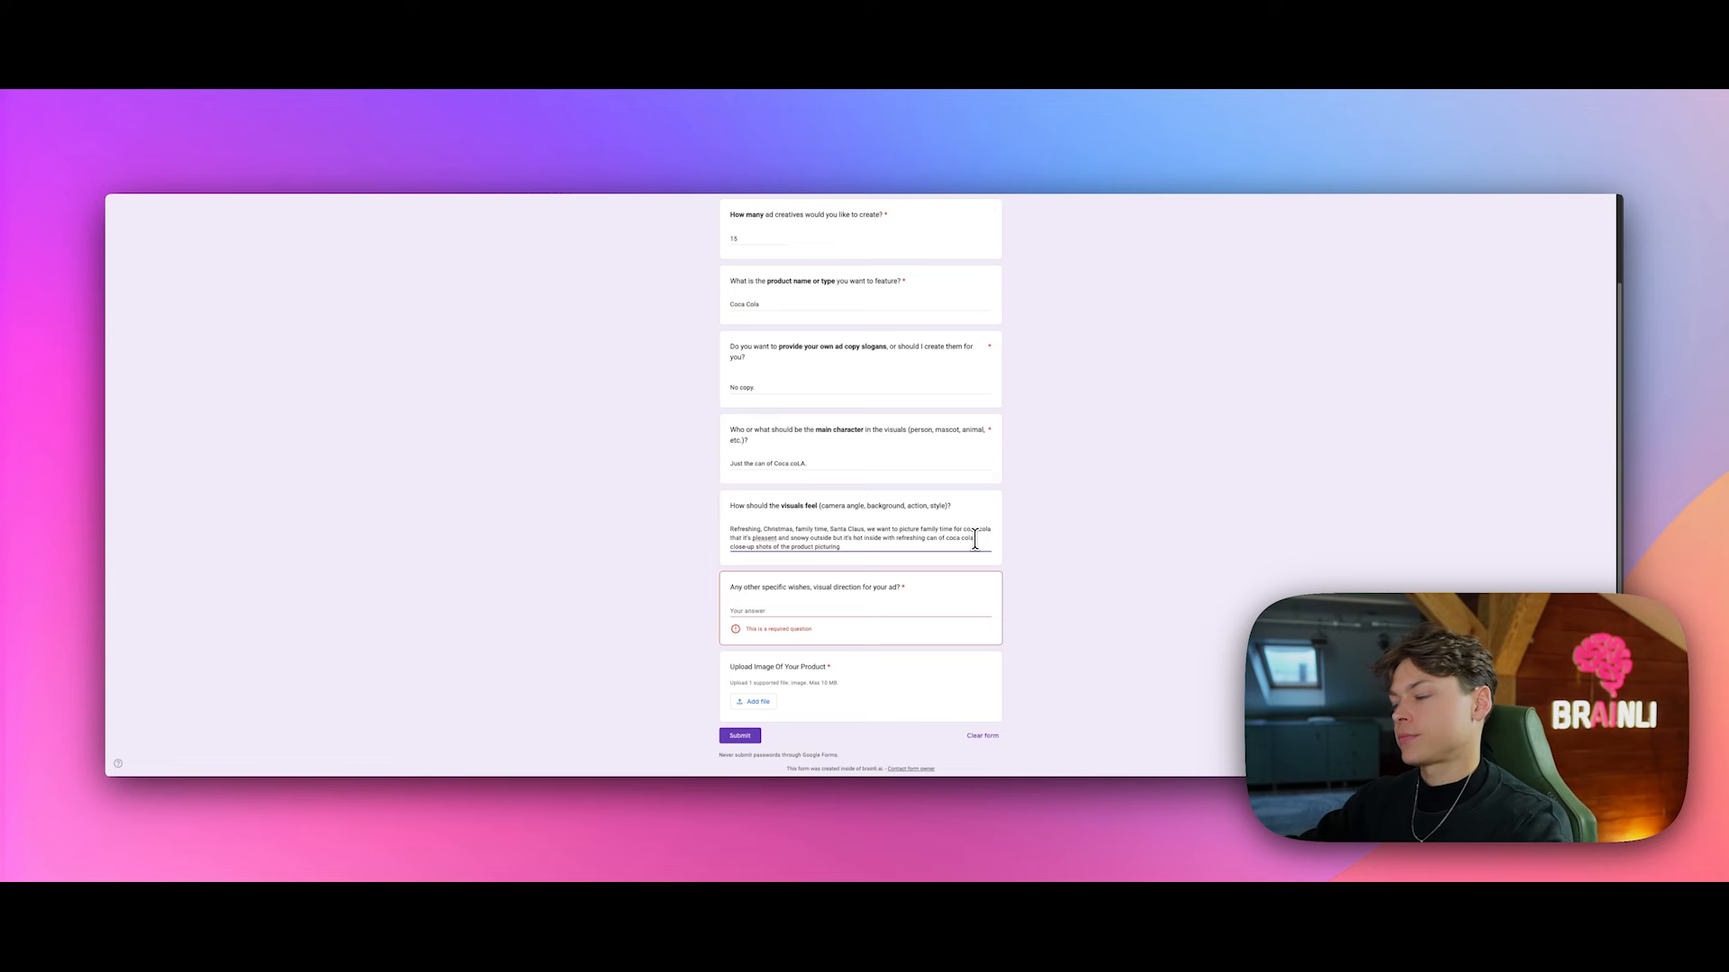
pyautogui.write(' this styl')
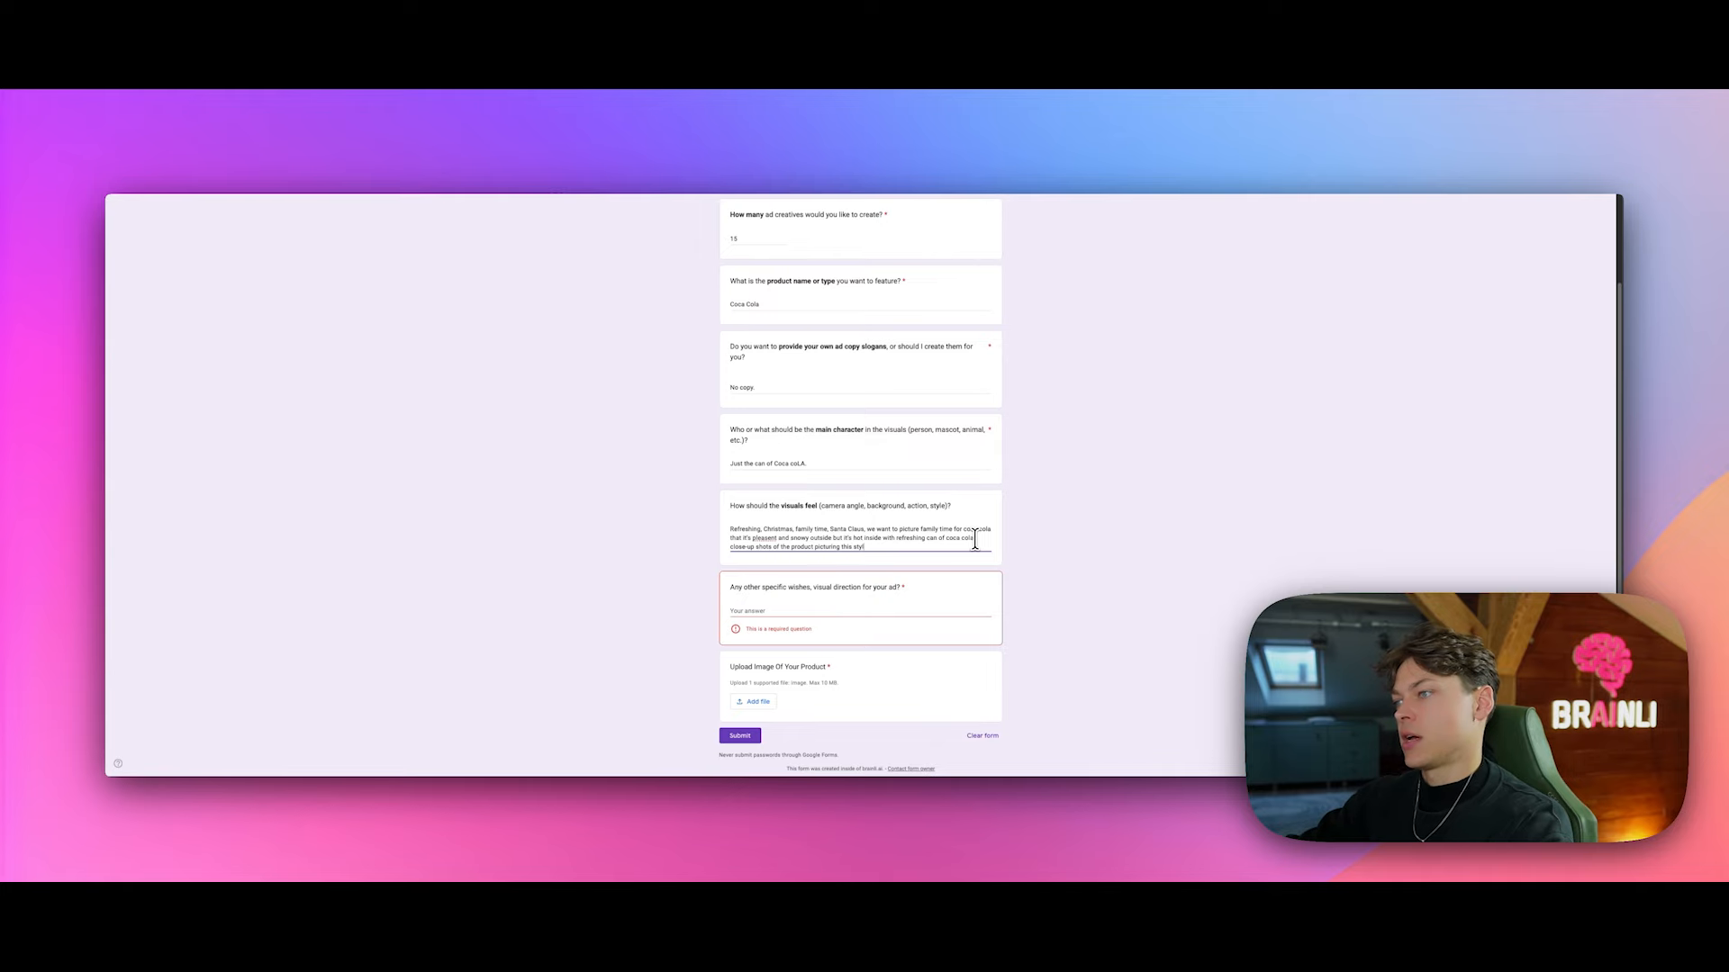
pyautogui.write('e.')
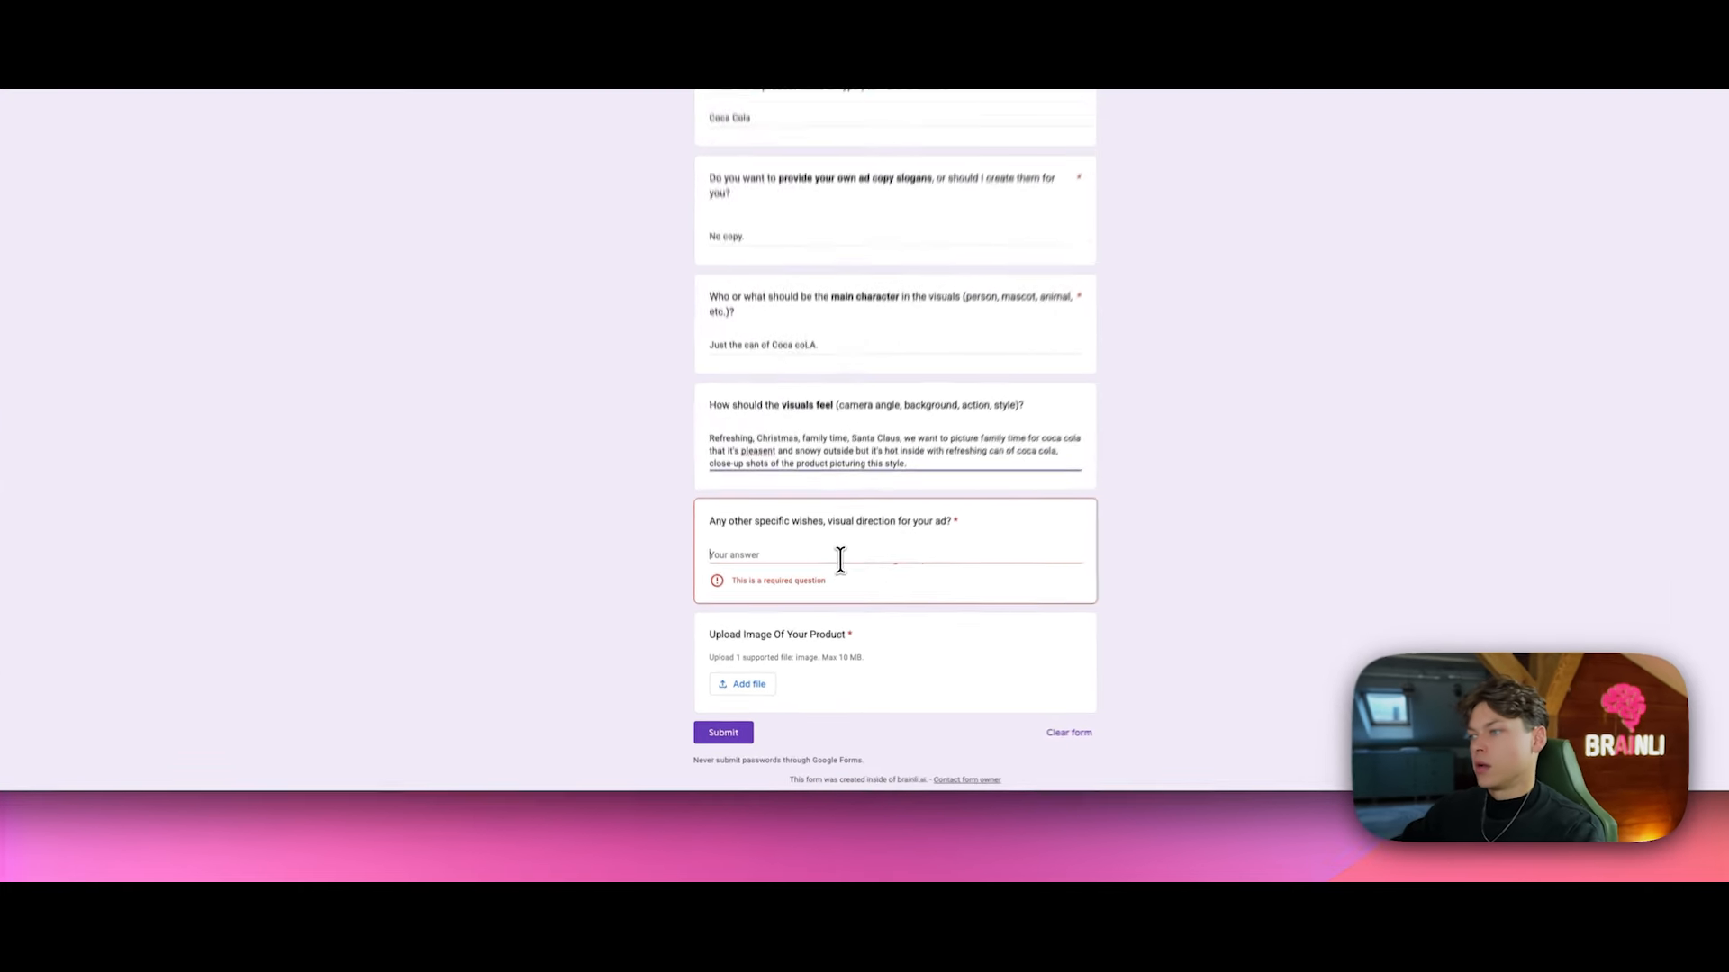
pyautogui.click(823, 613)
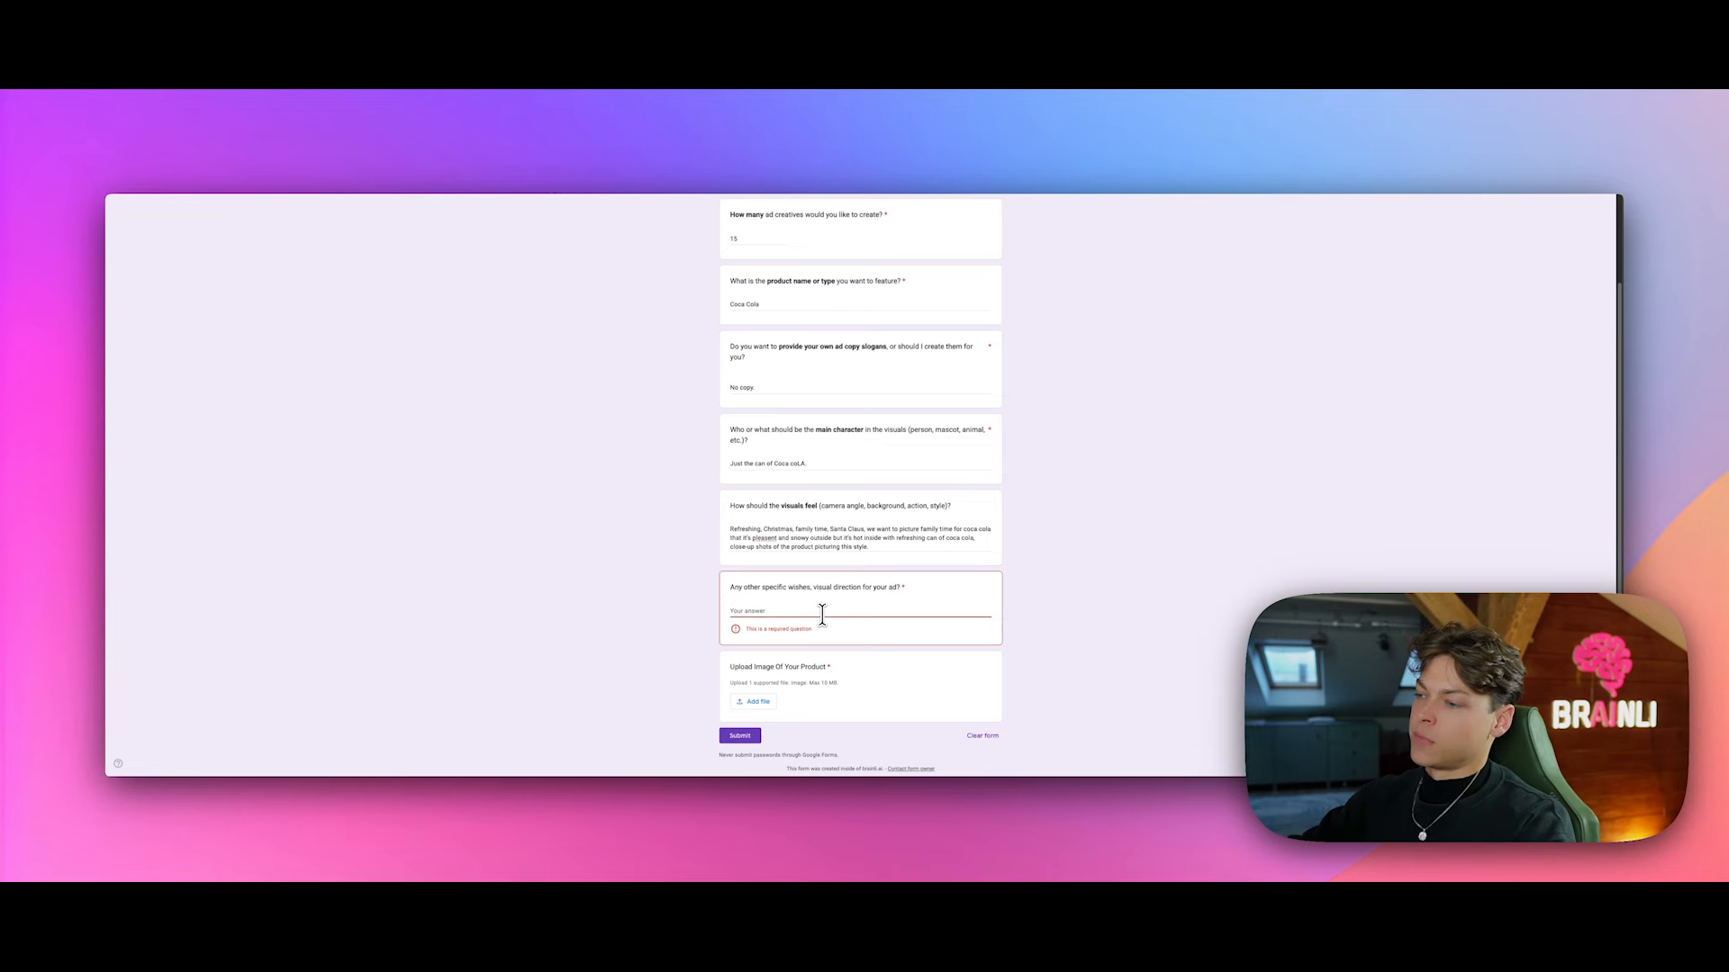
# Step: Describe the visual direction: just Santa's hand presenting the Coca-Cola can, without the entire Santa
pyautogui.write('I')
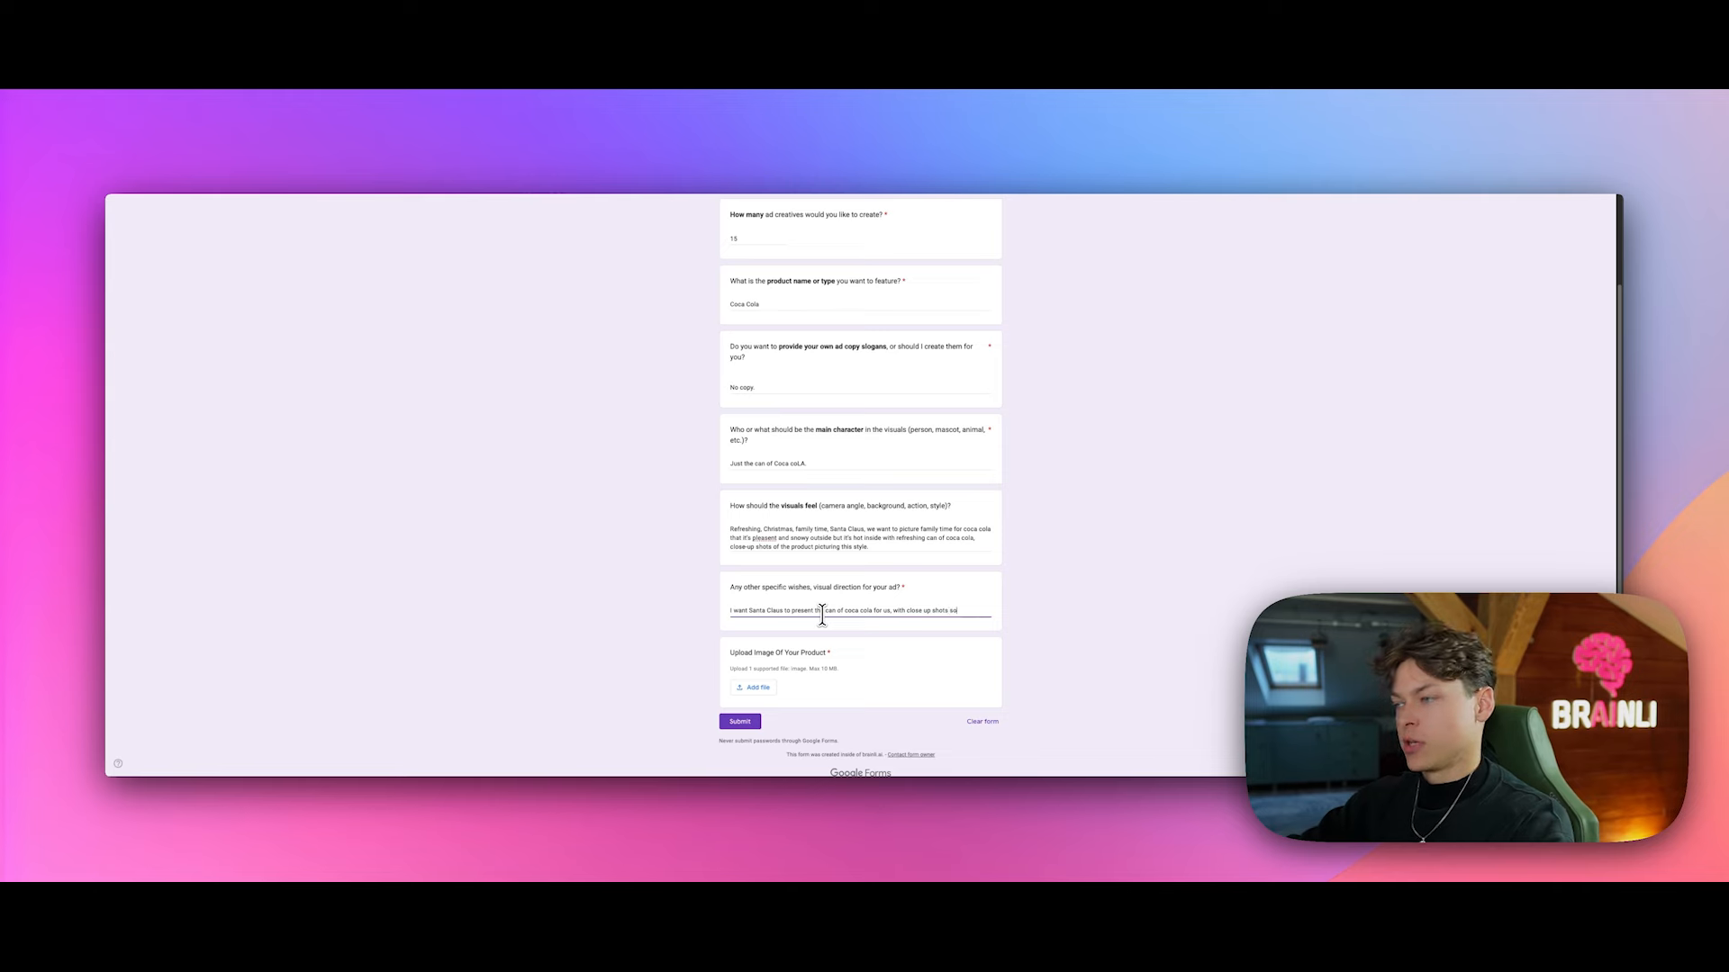
pyautogui.write('jus')
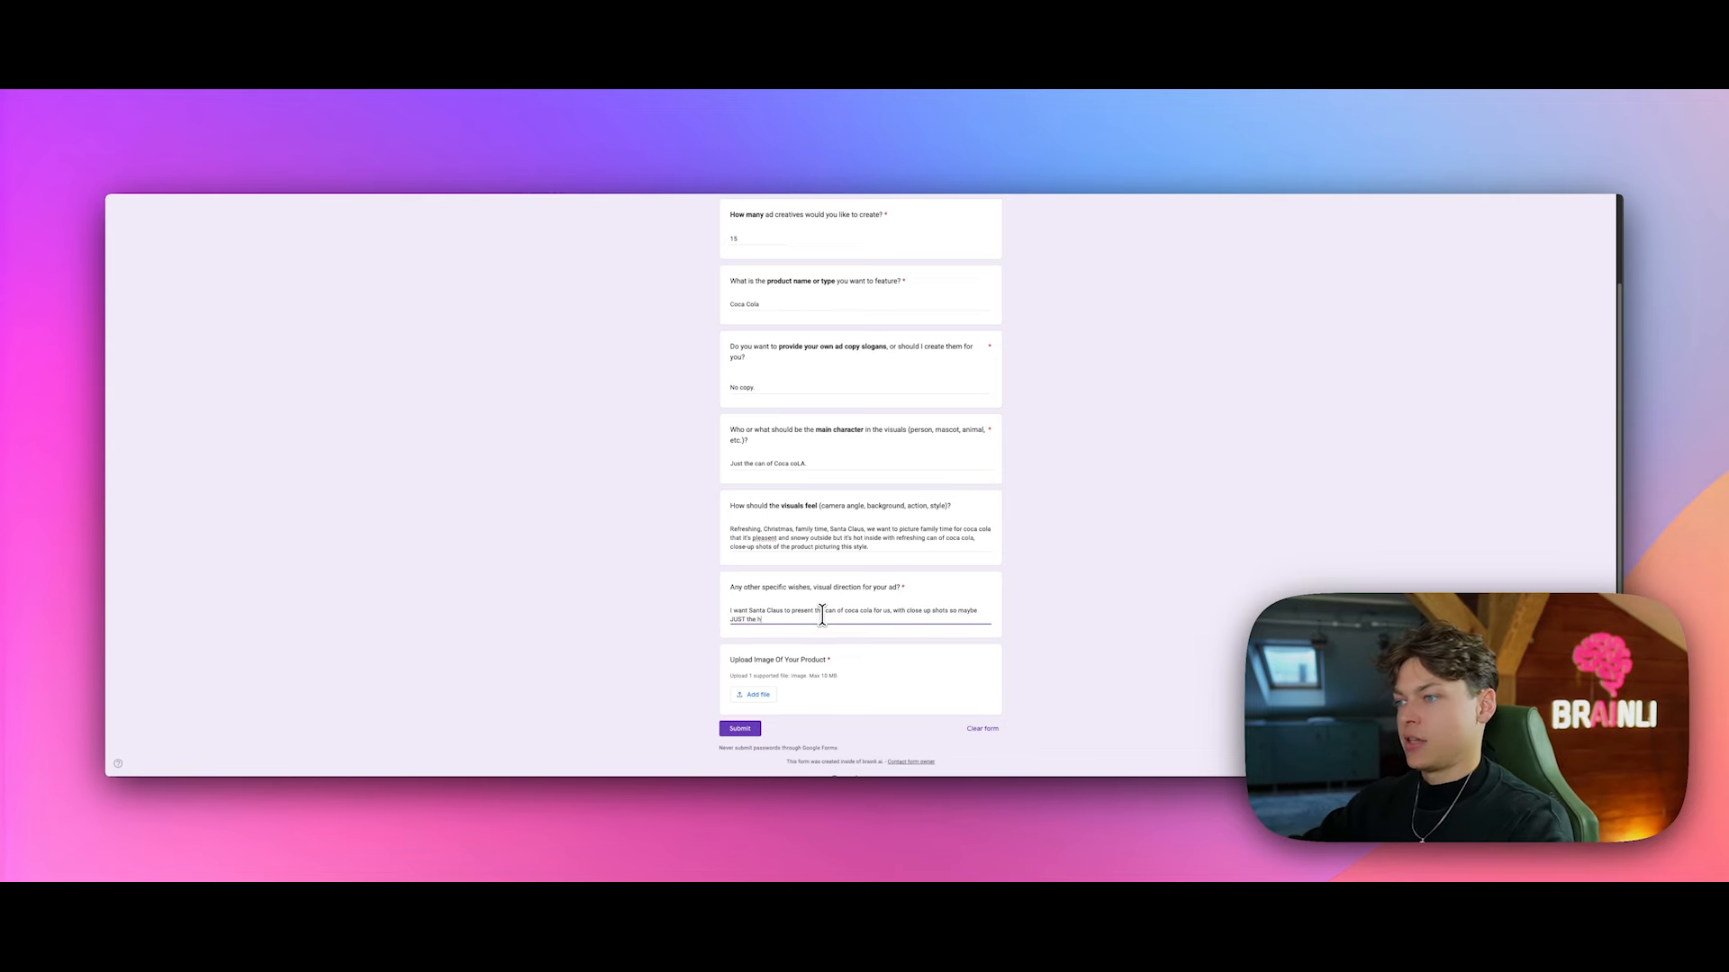
pyautogui.write('ta without the entire santa, suggesti')
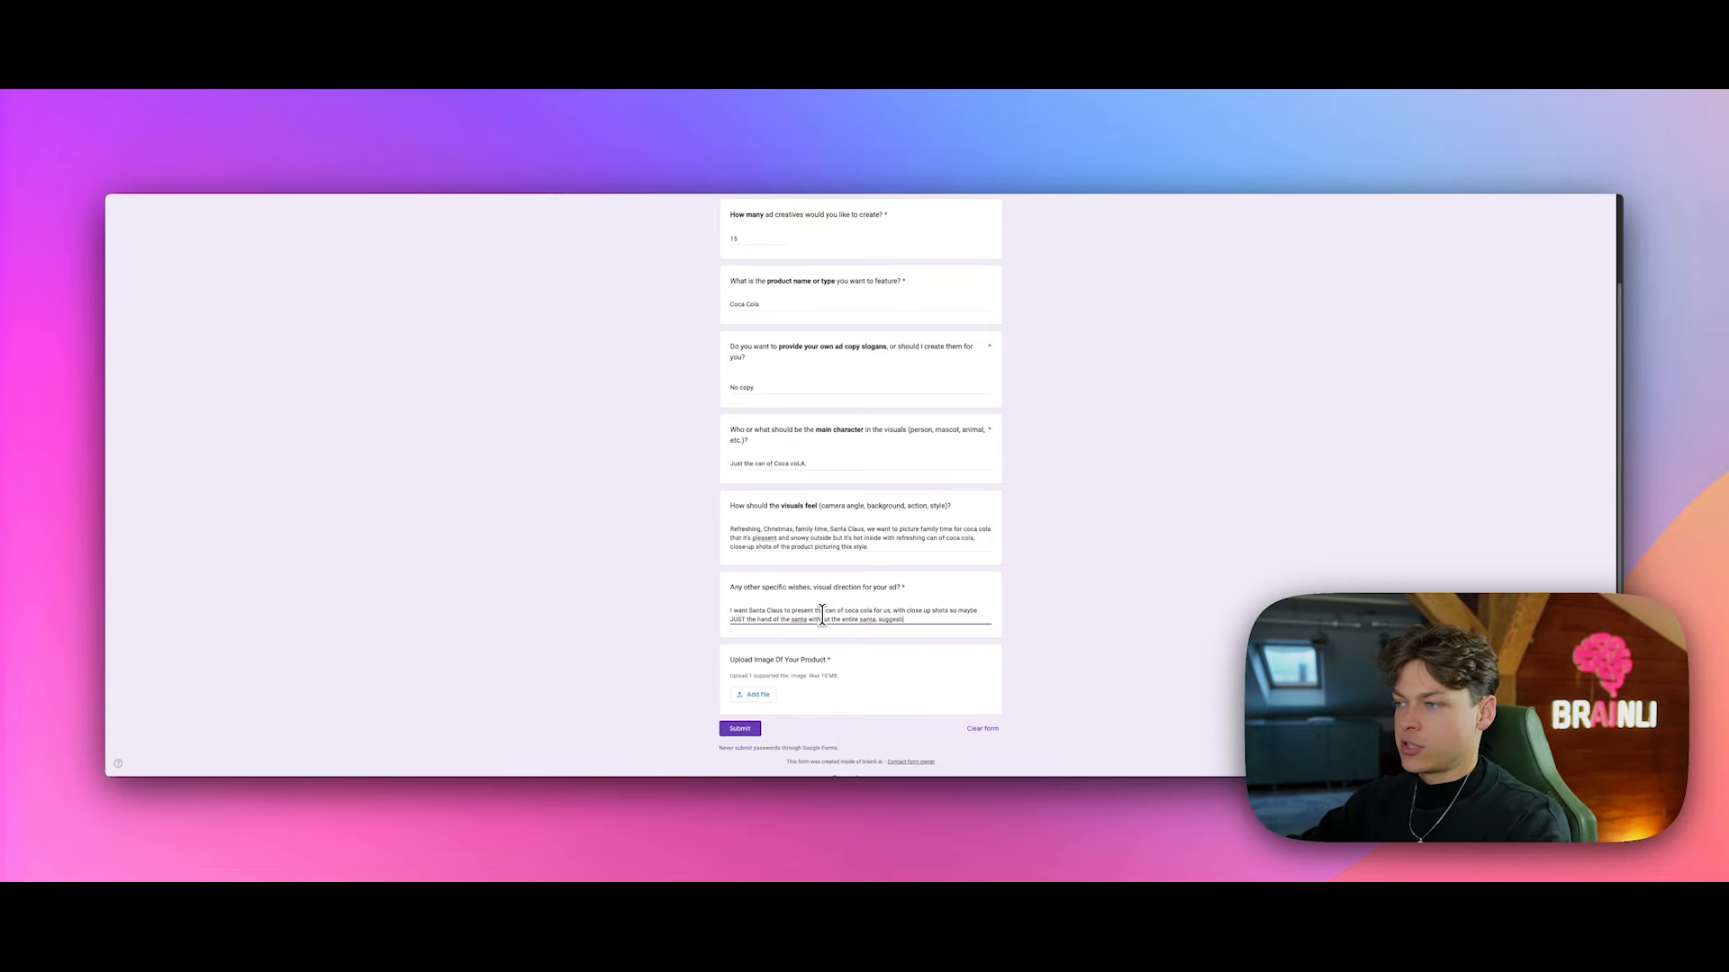
pyautogui.write('ng the christmas s')
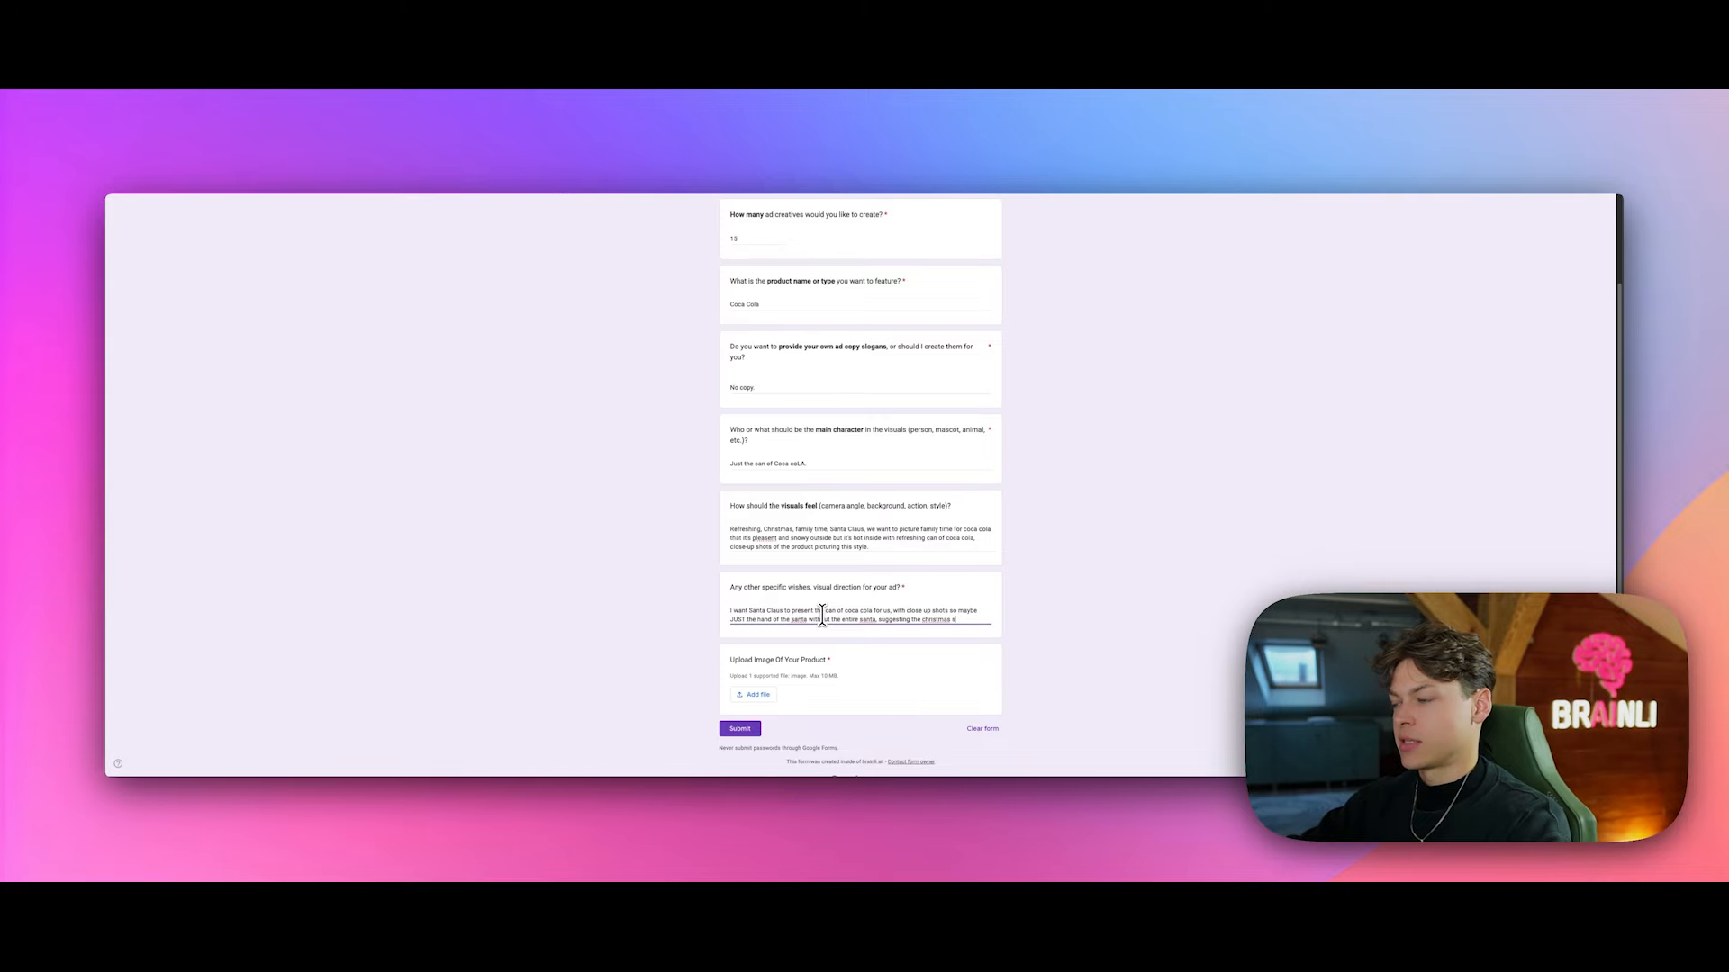
pyautogui.write('pirit of coca ')
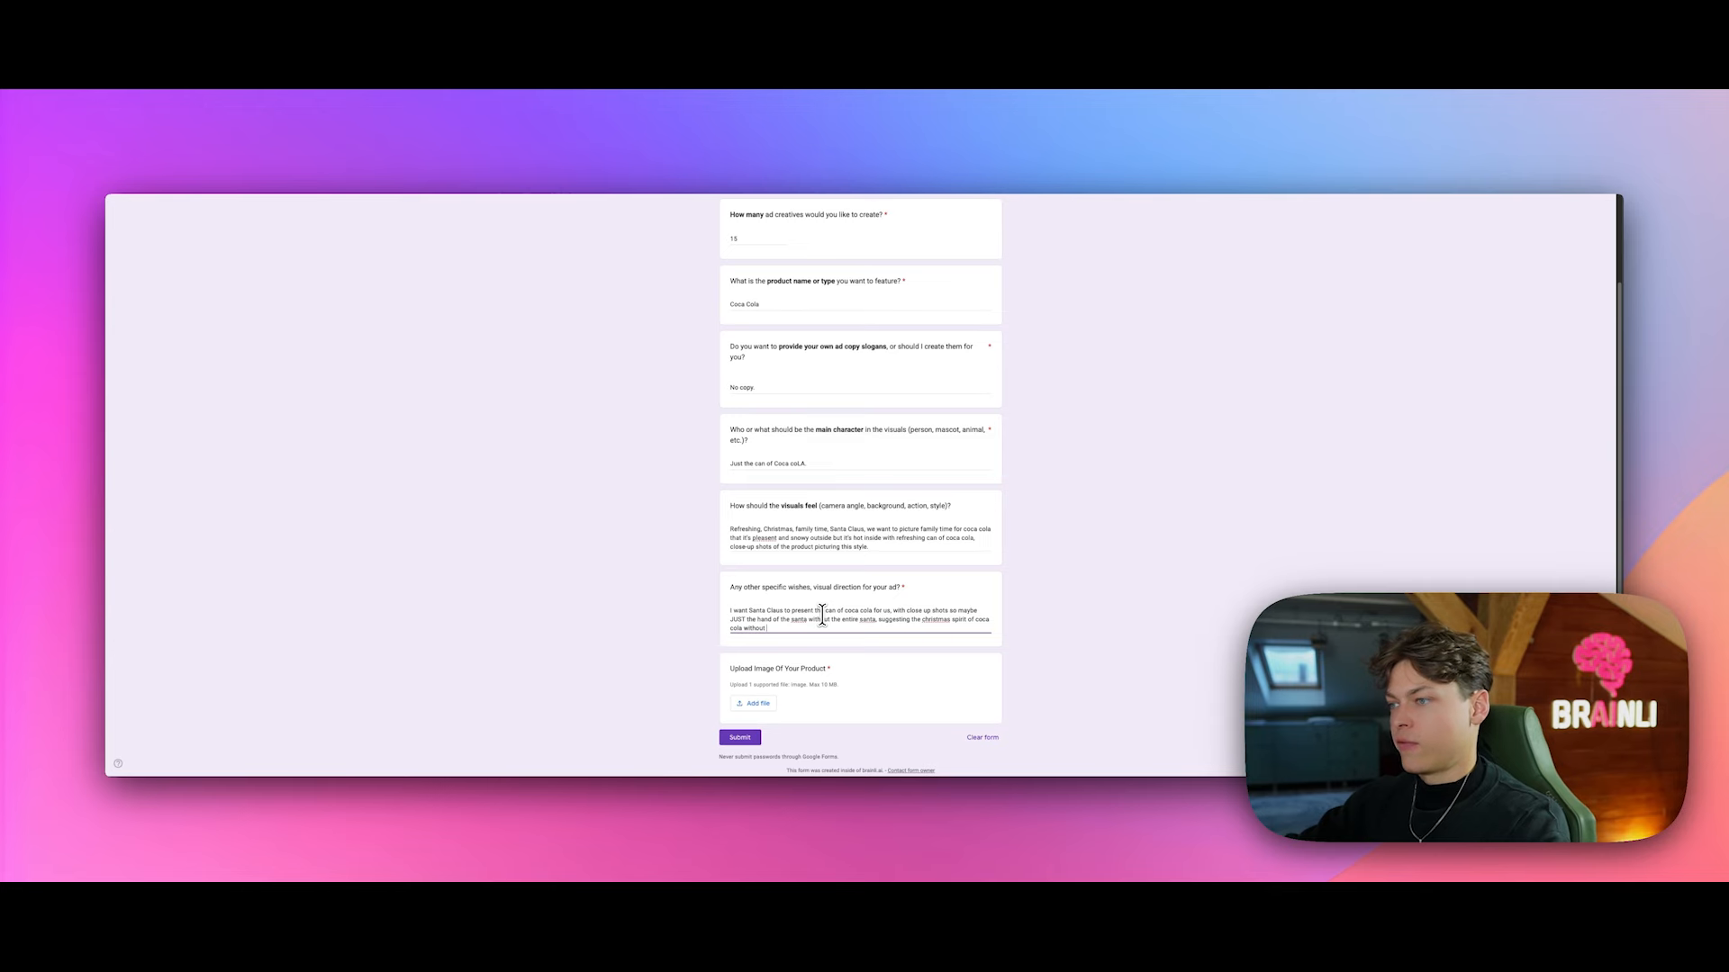
pyautogui.write('cola without any text')
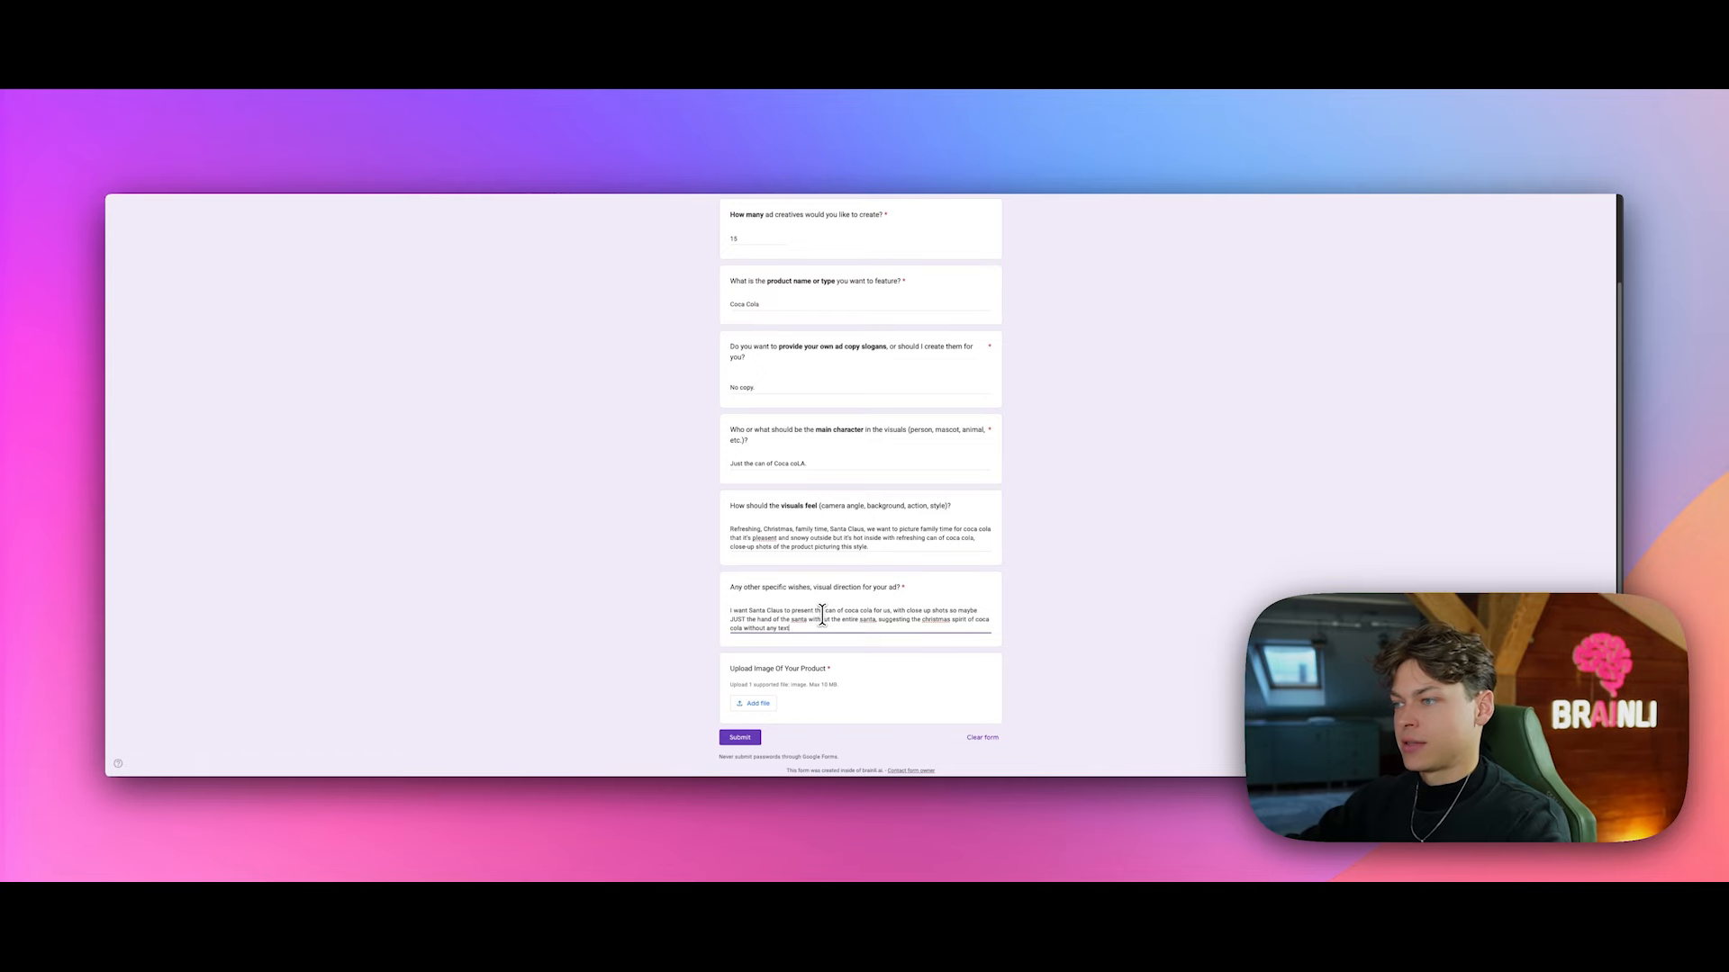
pyautogui.write(', without any ad')
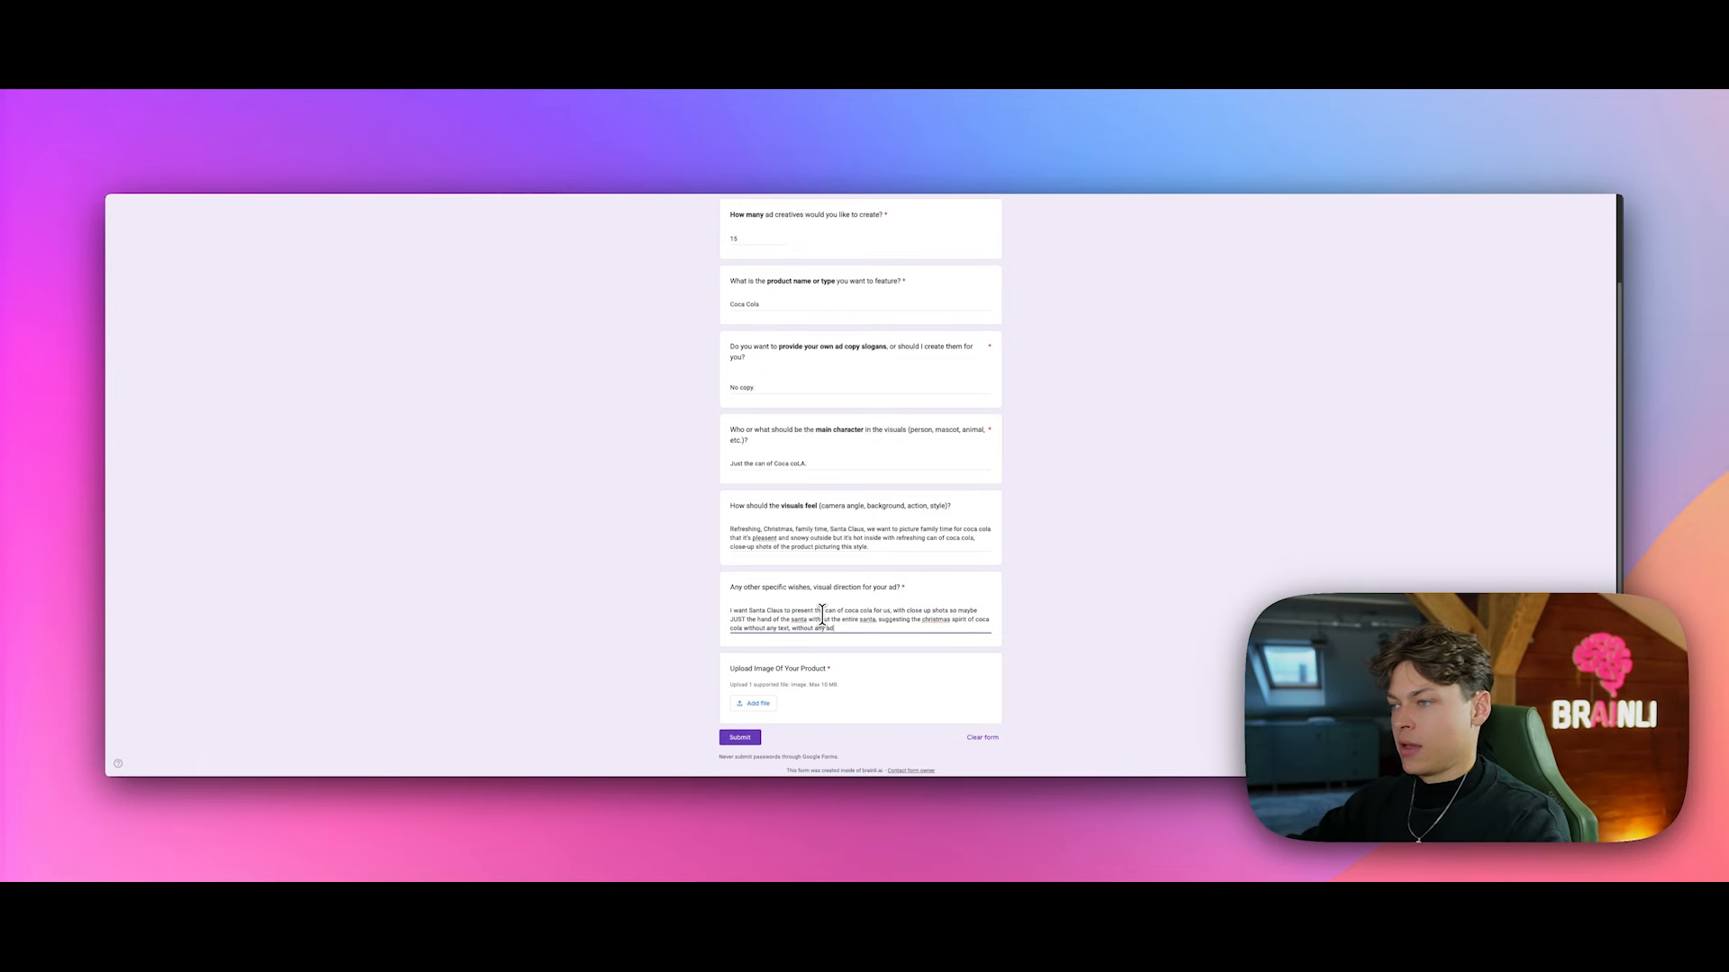
pyautogui.write('ditional chara')
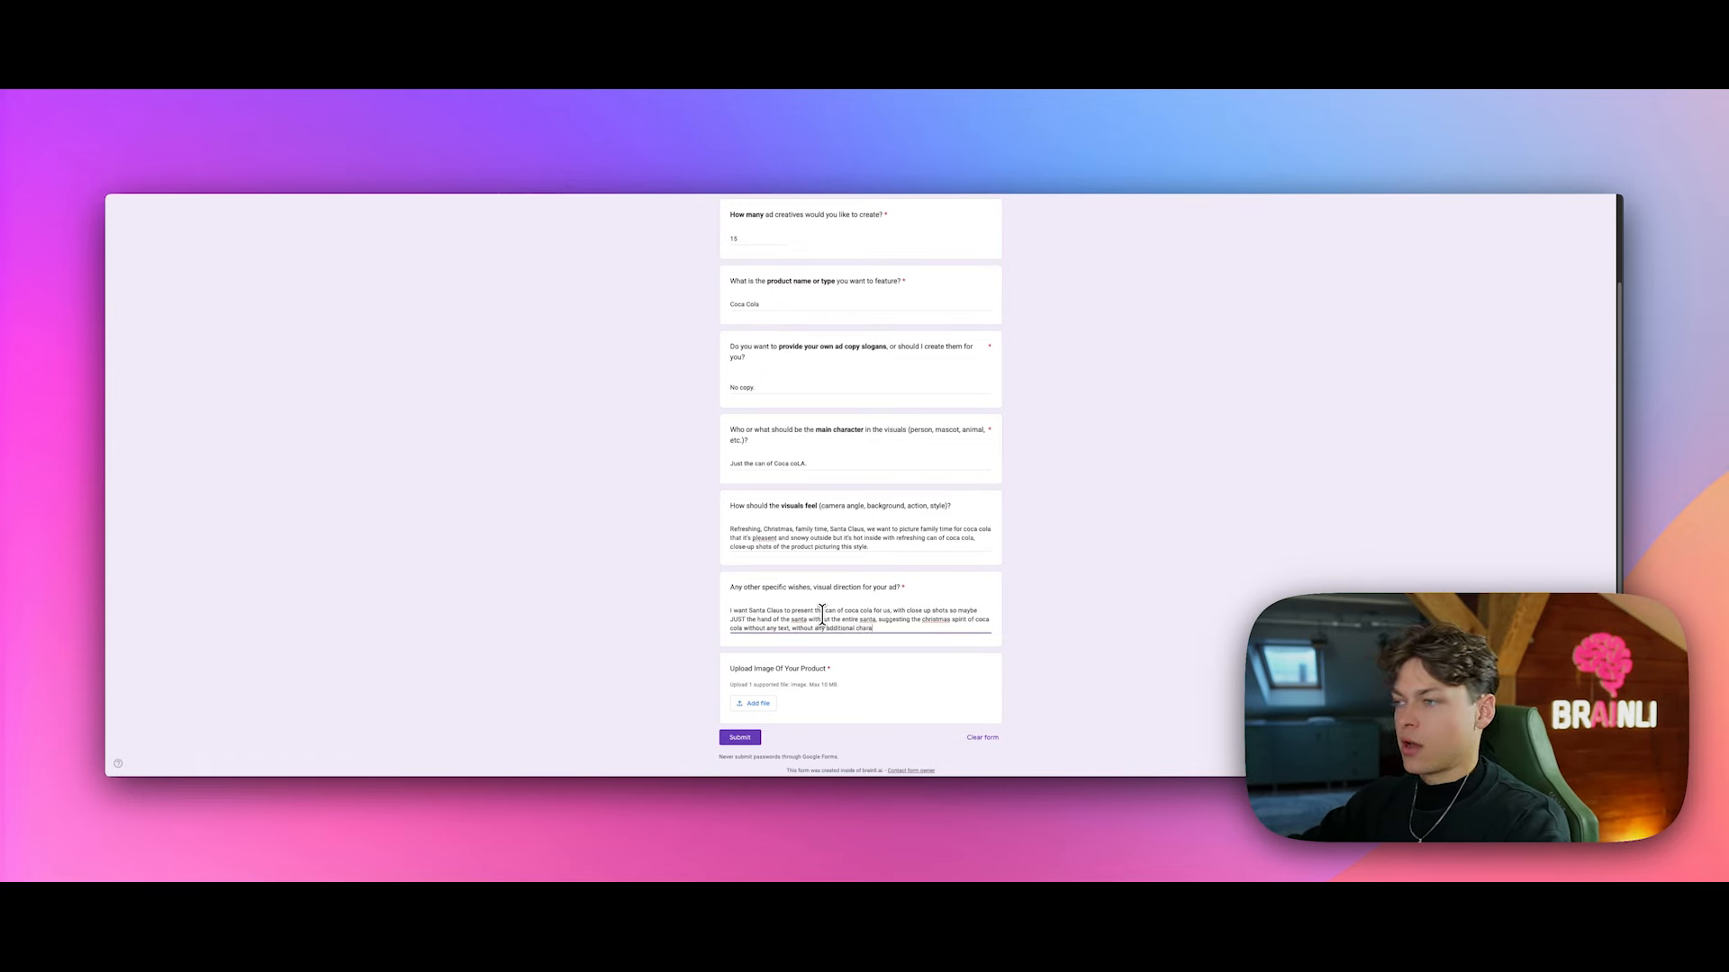
pyautogui.write('cters, ')
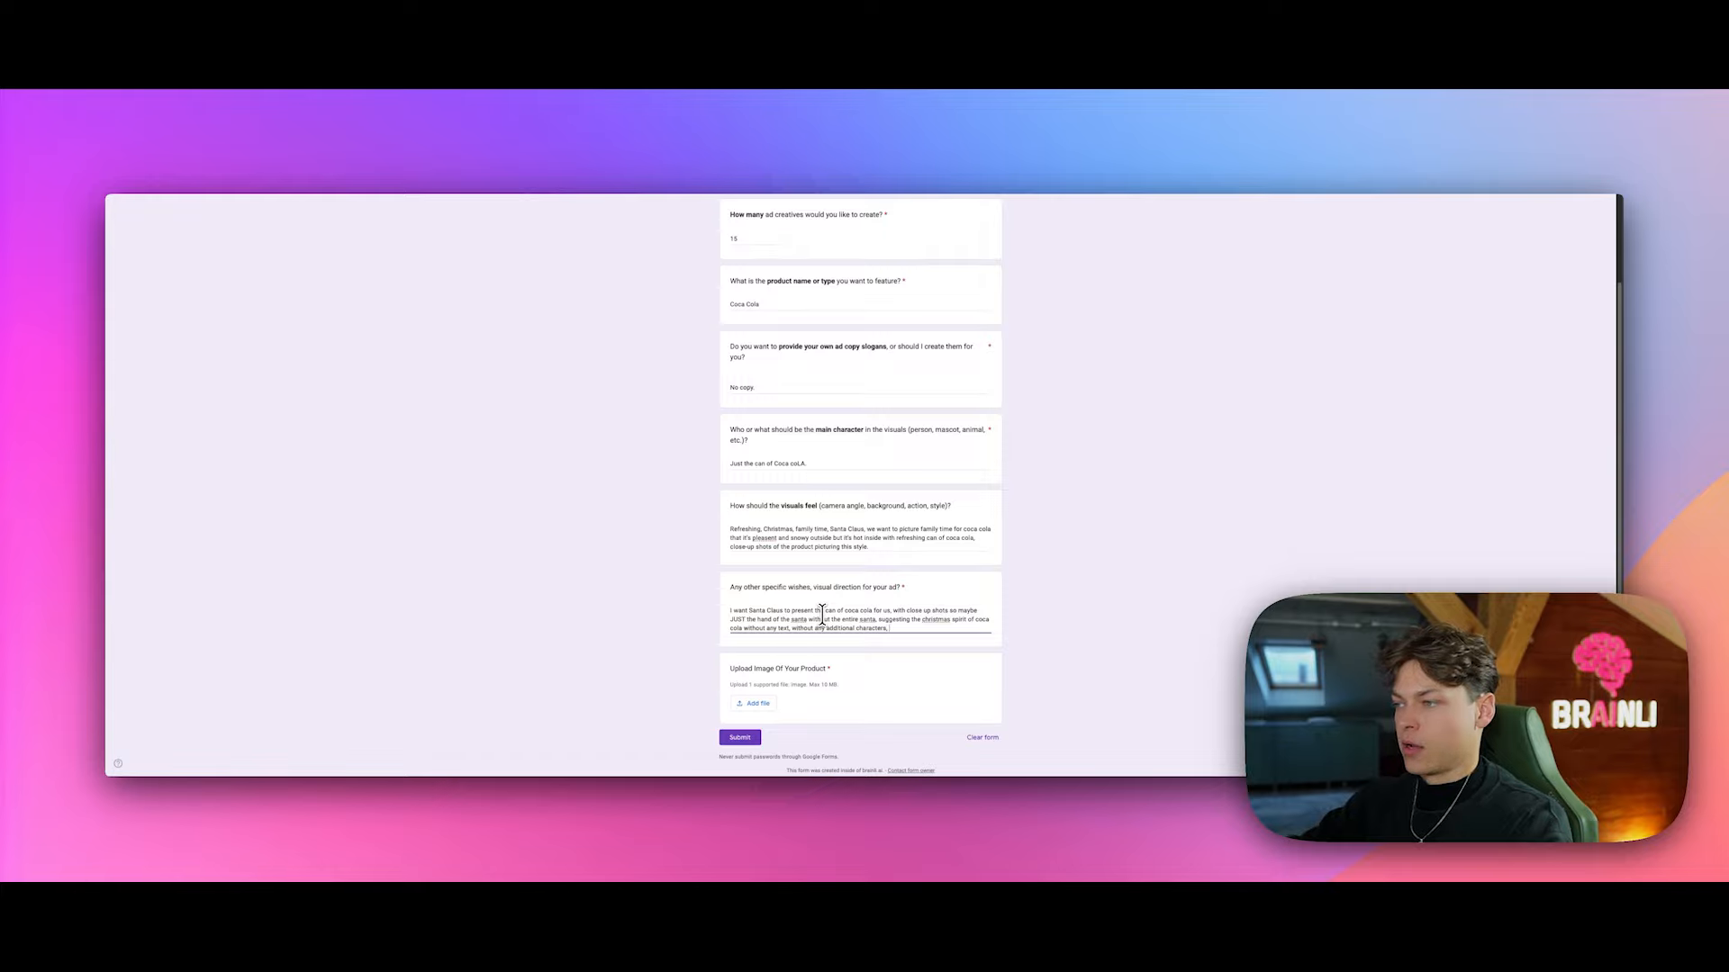
pyautogui.write('pictu')
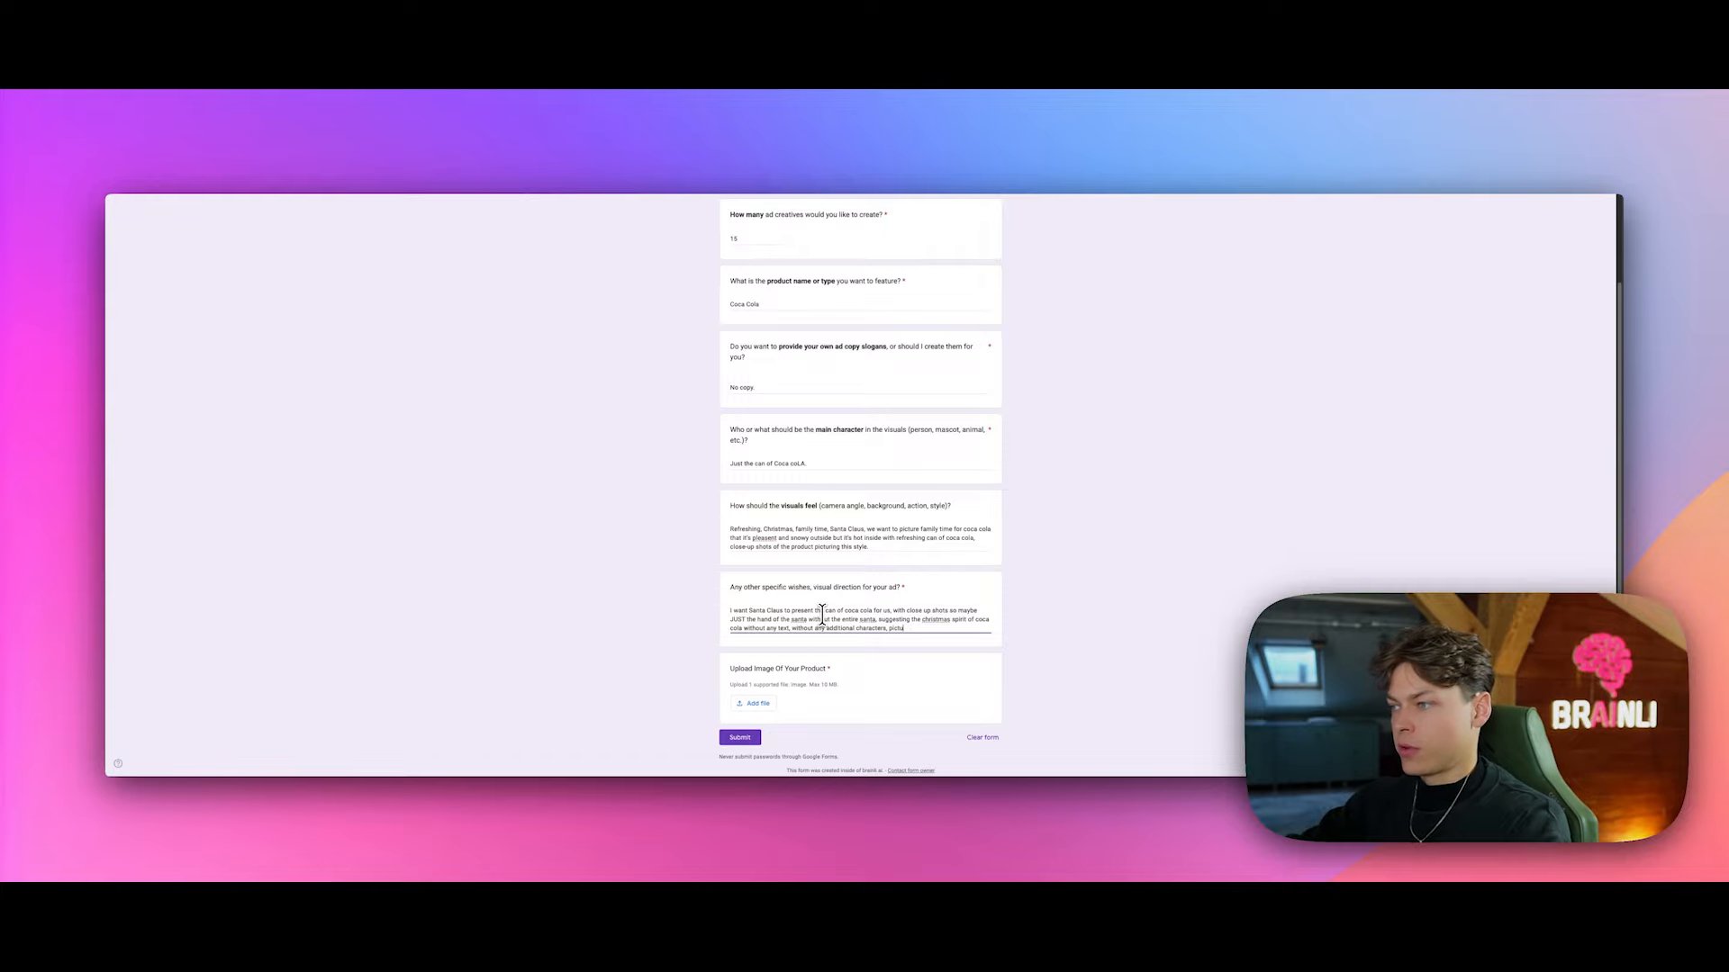
pyautogui.write('ring the product in the centre')
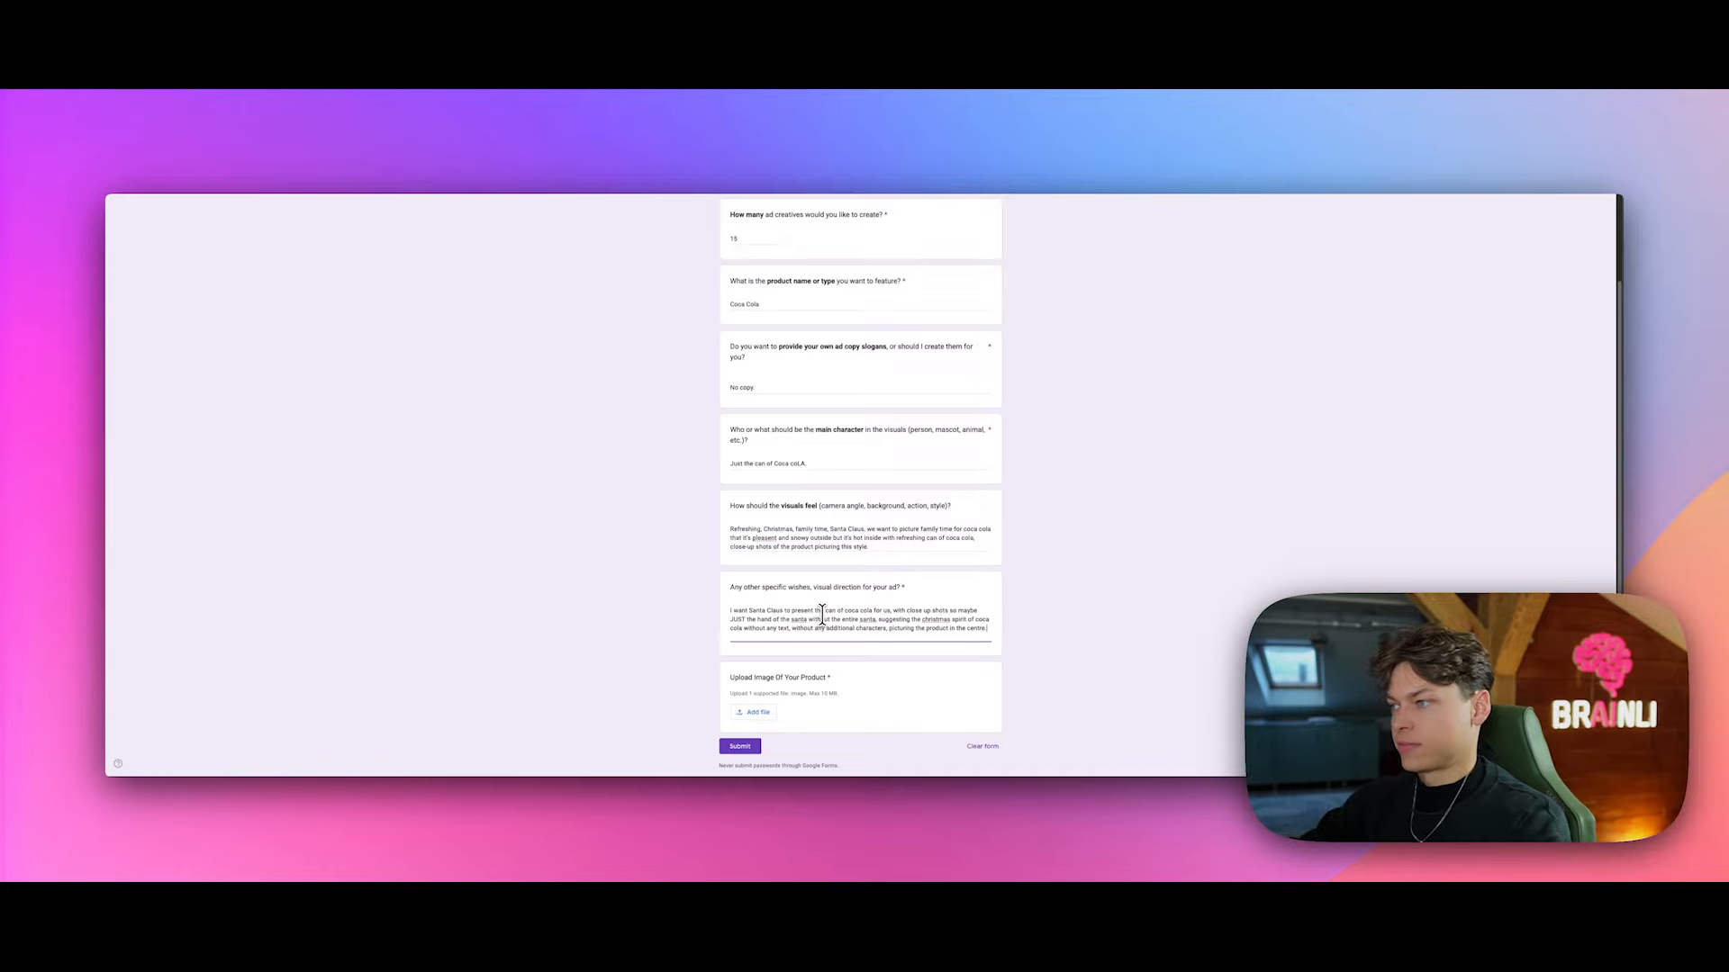
pyautogui.scroll(-1, 775, 529)
# Step: Upload coca cola.jpg from the computer as the form's product image
pyautogui.click(765, 695)
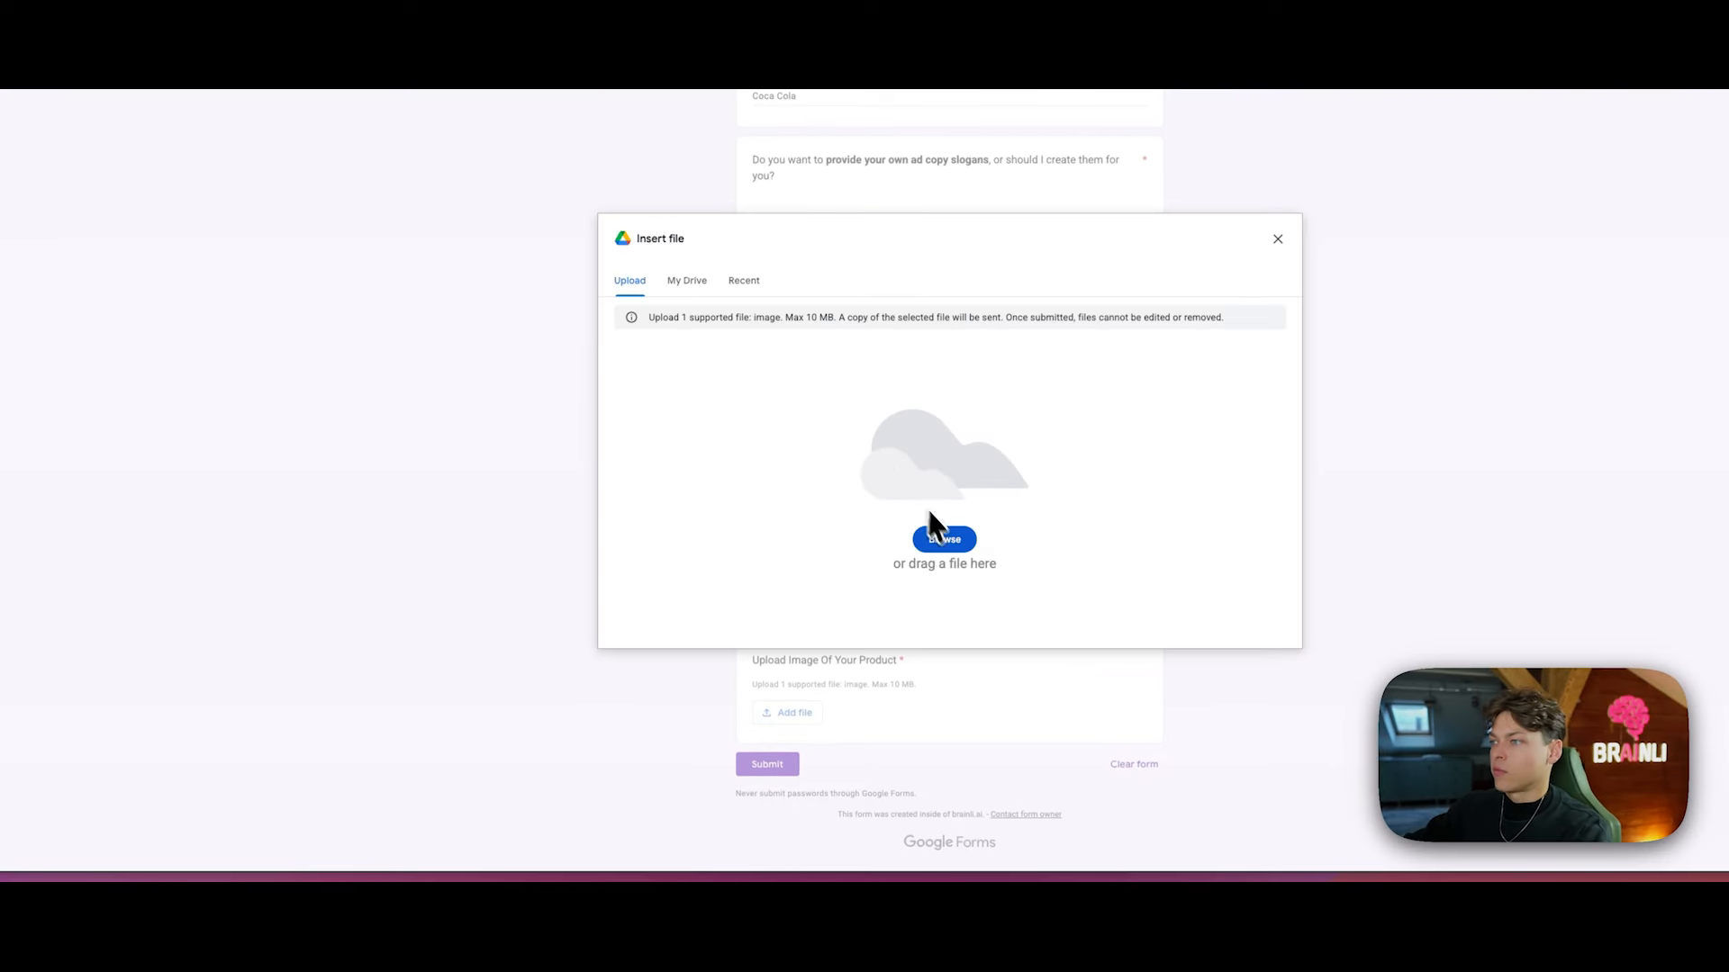
pyautogui.click(941, 538)
pyautogui.click(540, 171)
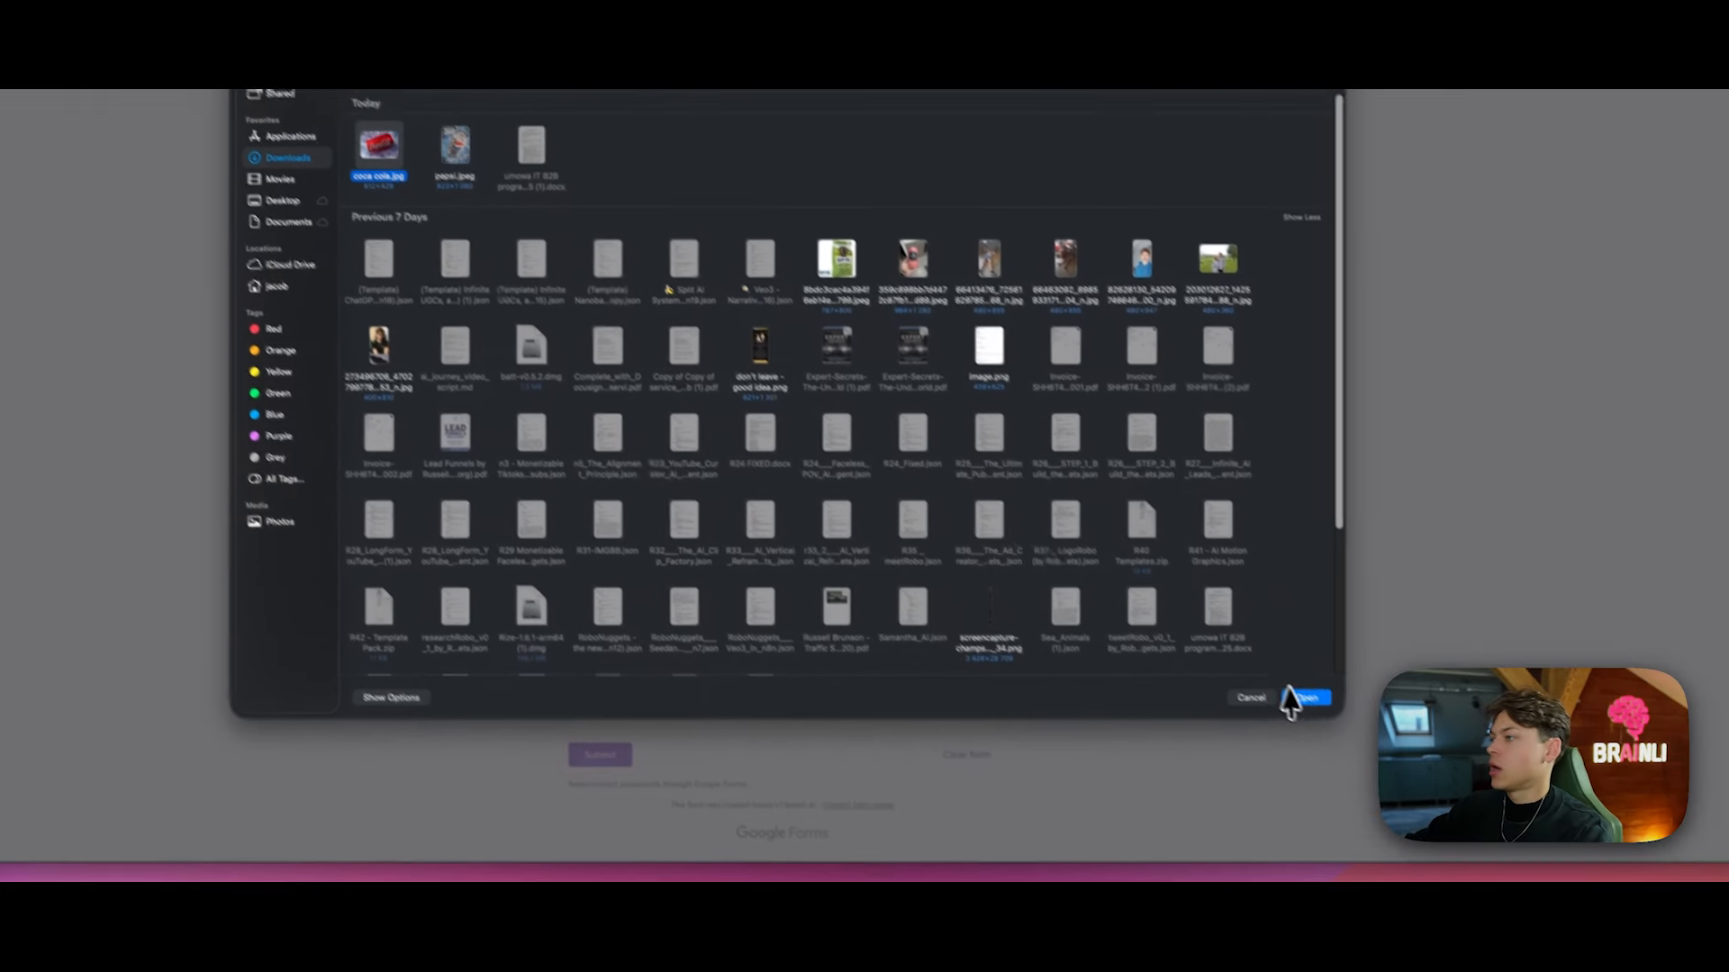
pyautogui.click(1432, 806)
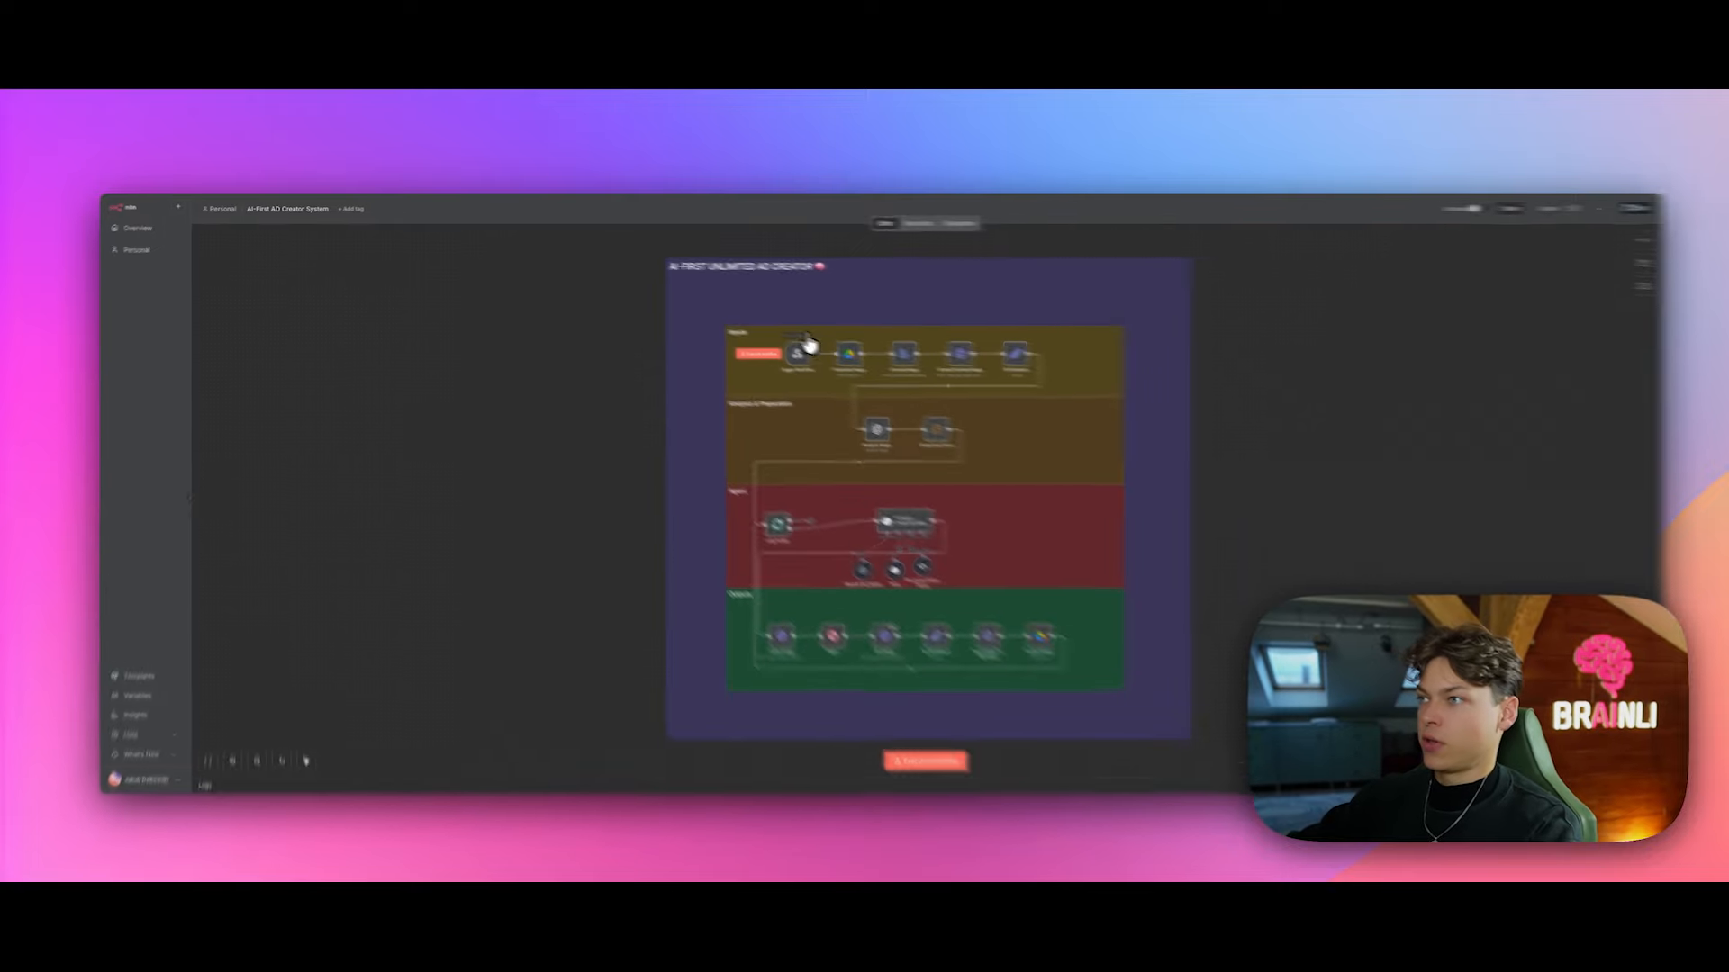
# Step: Check the Trigger Workflow node, then execute the AI-First AD Creator workflow from it
pyautogui.click(807, 339)
pyautogui.click(816, 346)
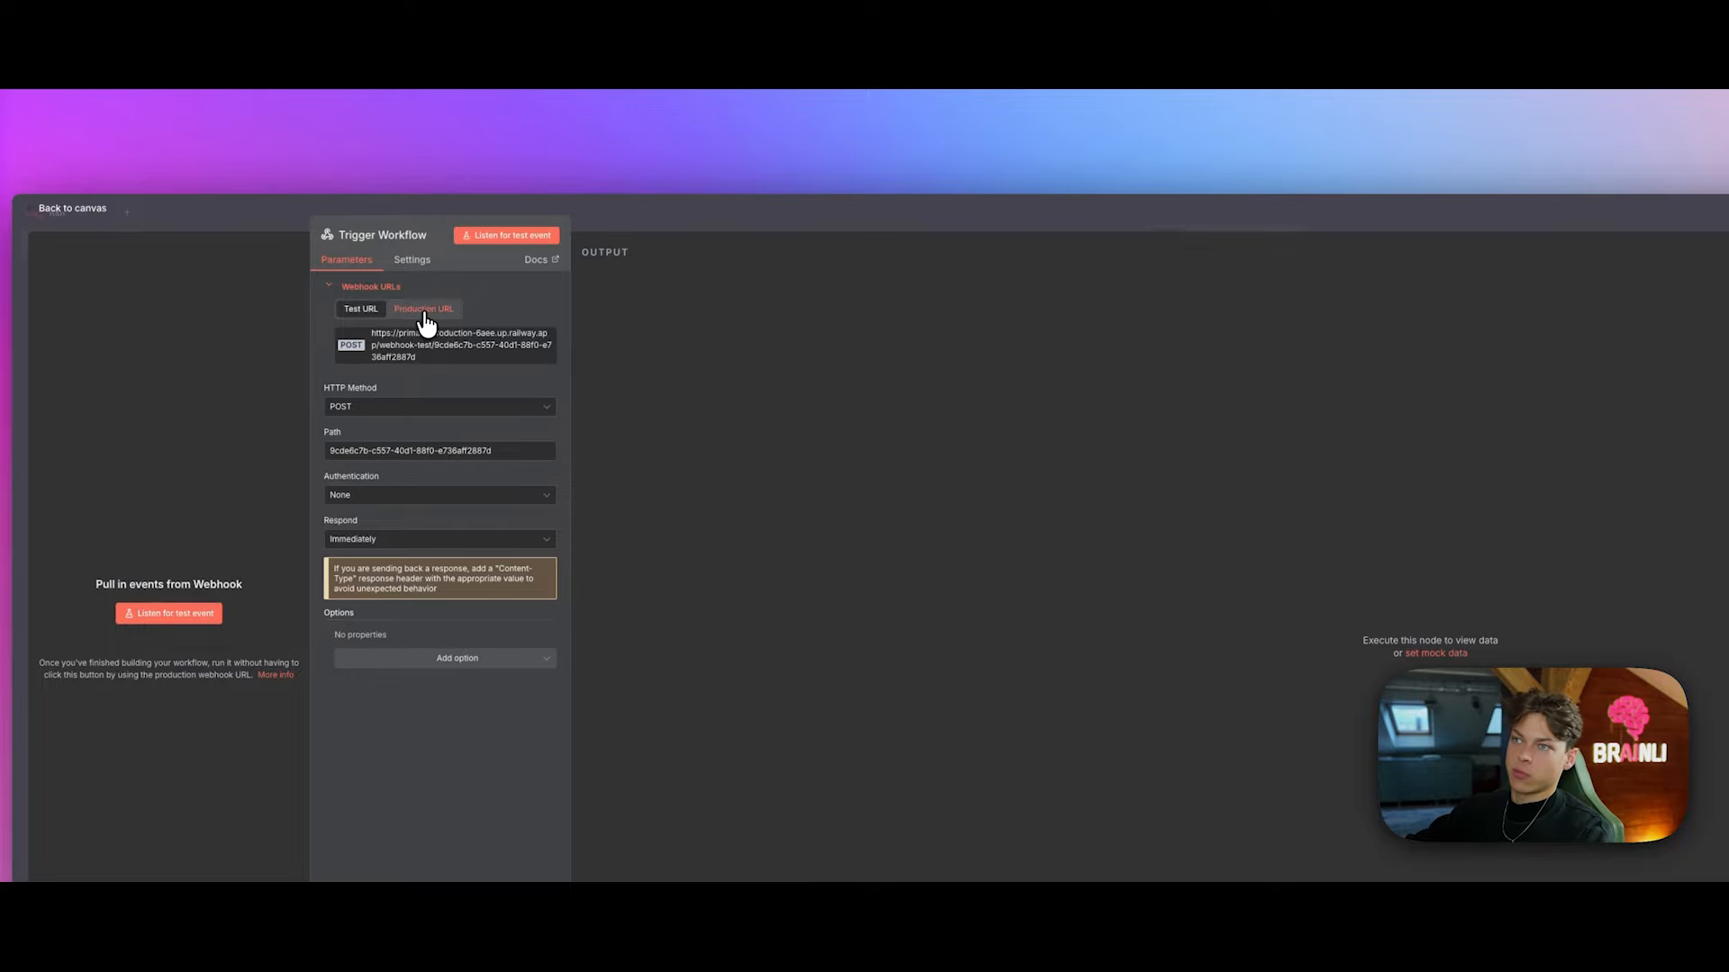
pyautogui.click(843, 225)
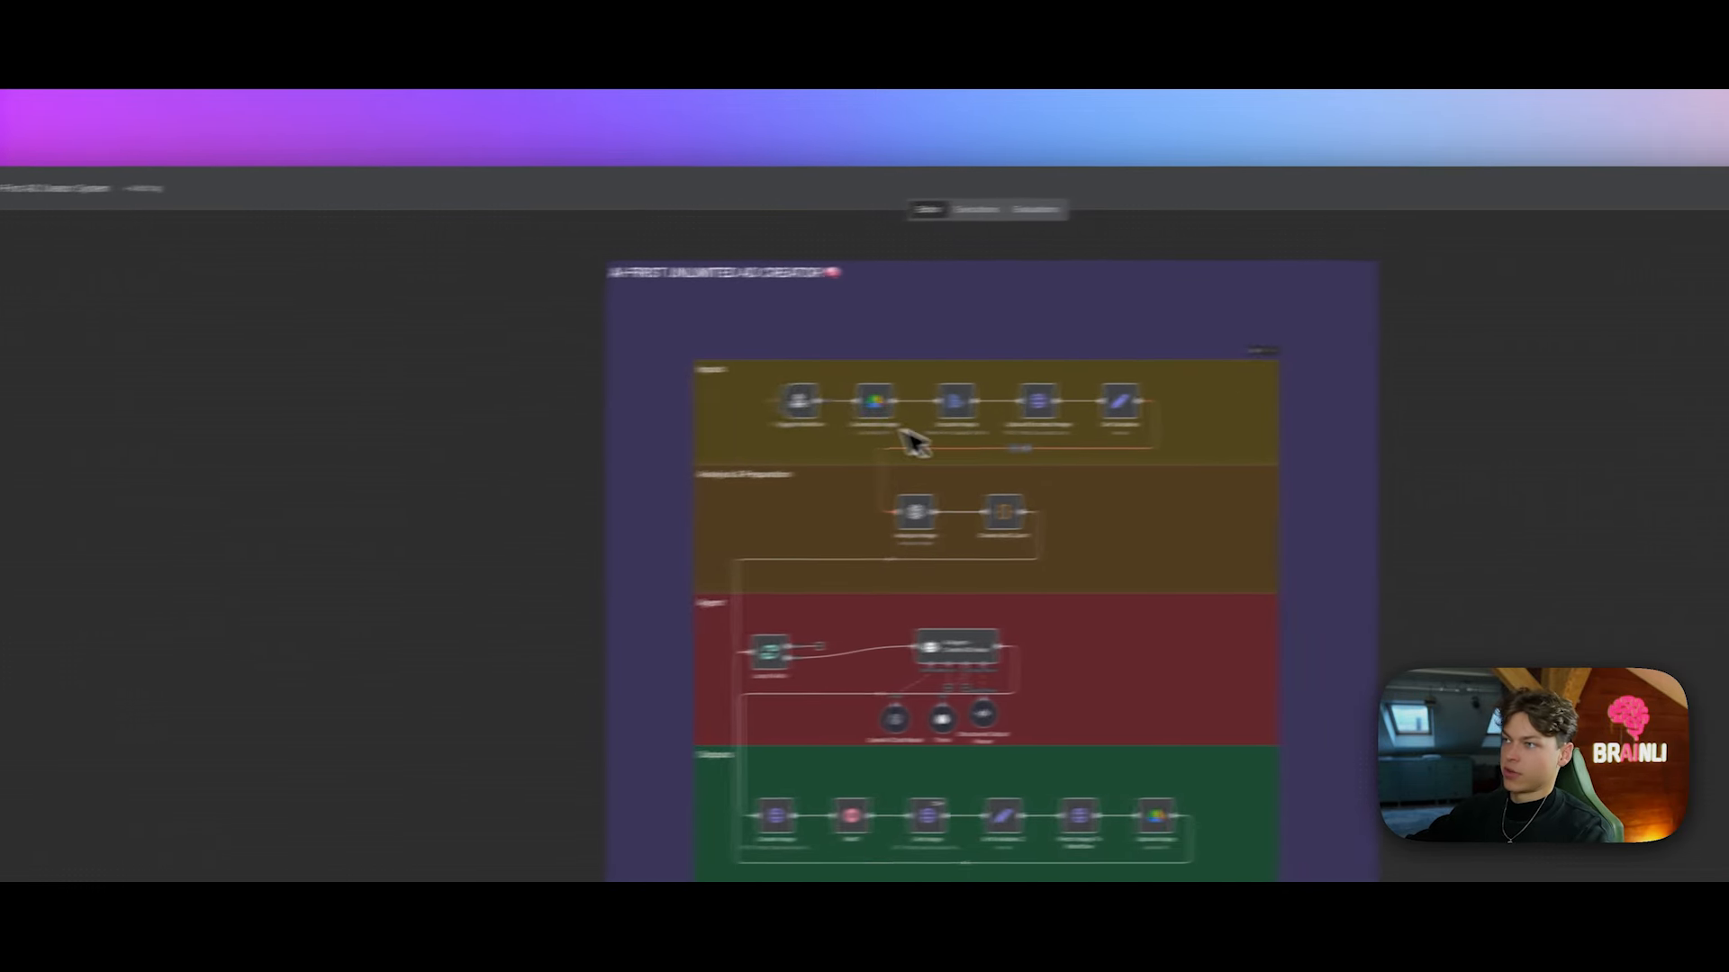
pyautogui.moveTo(357, 427)
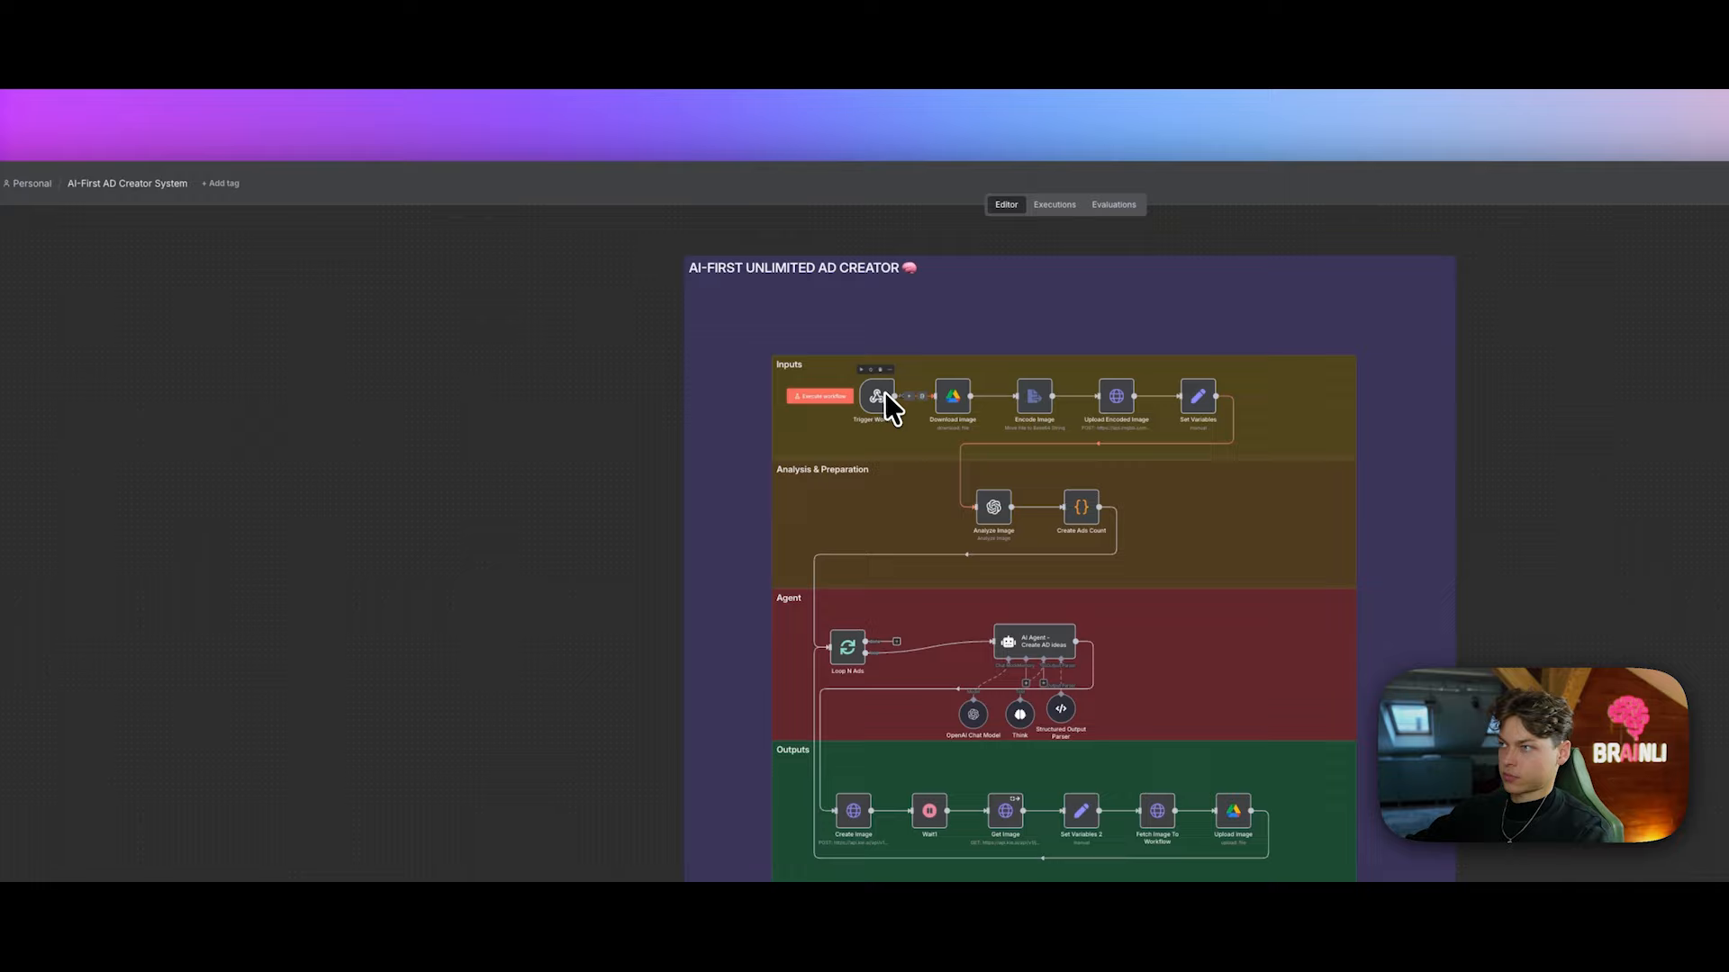
pyautogui.click(806, 397)
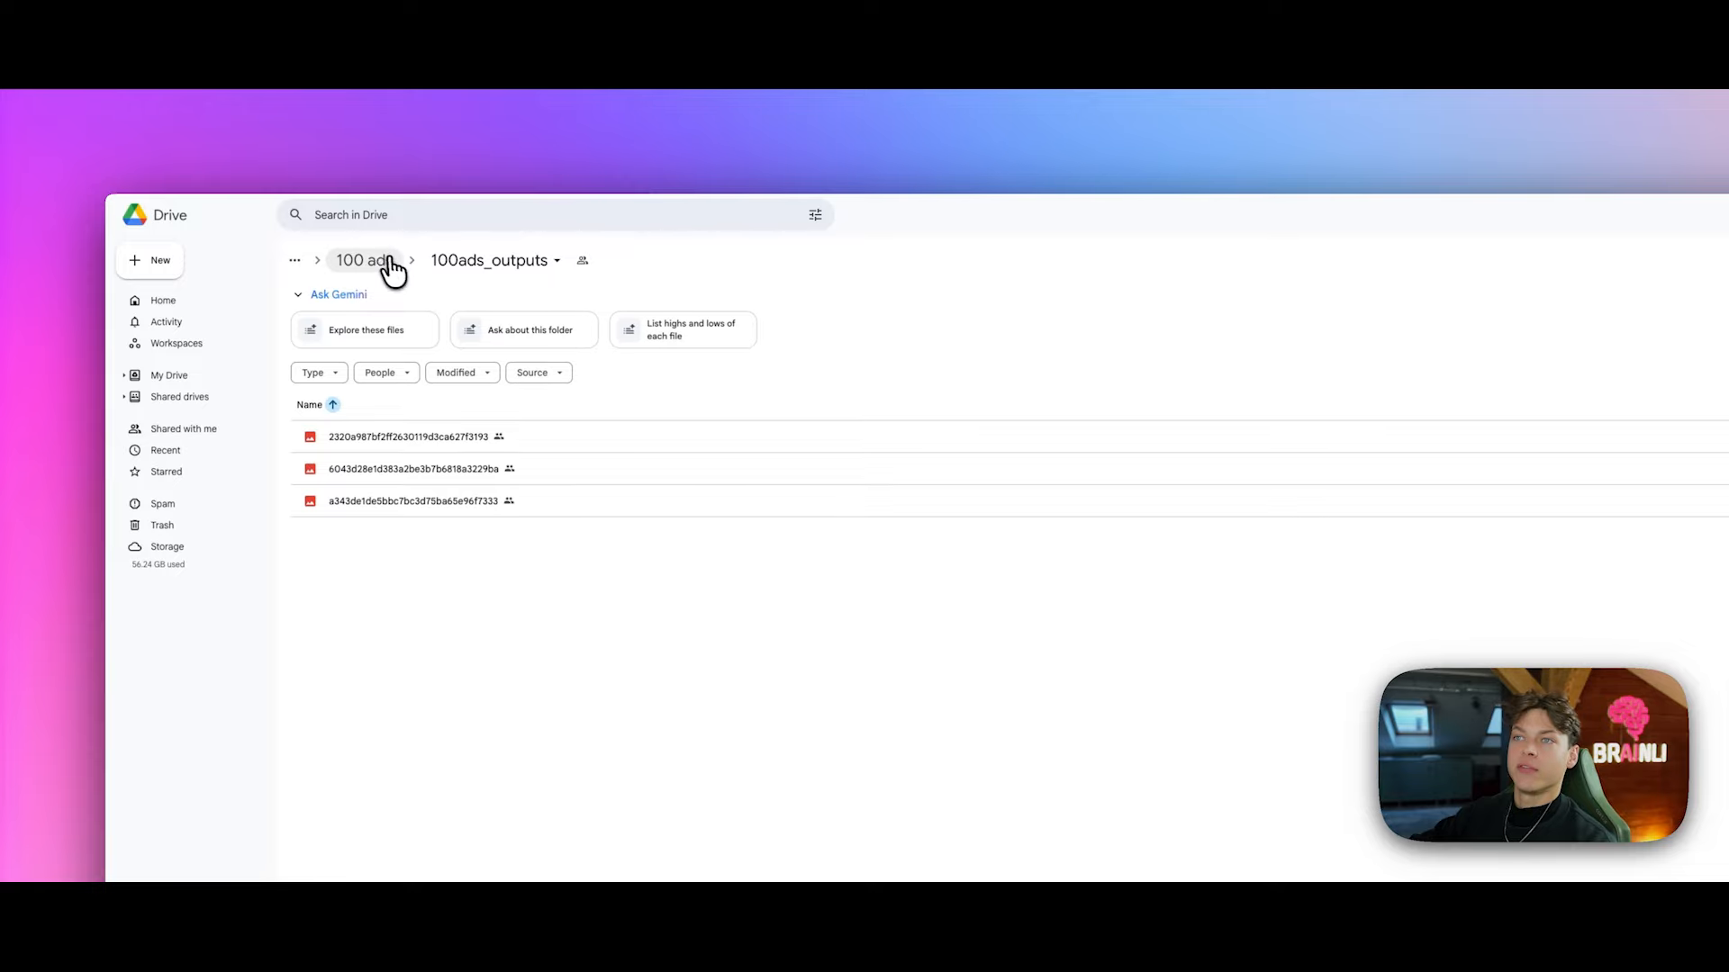
# Step: Go to 100 ads > 100ads_outputs and preview the second generated ad image
pyautogui.click(387, 261)
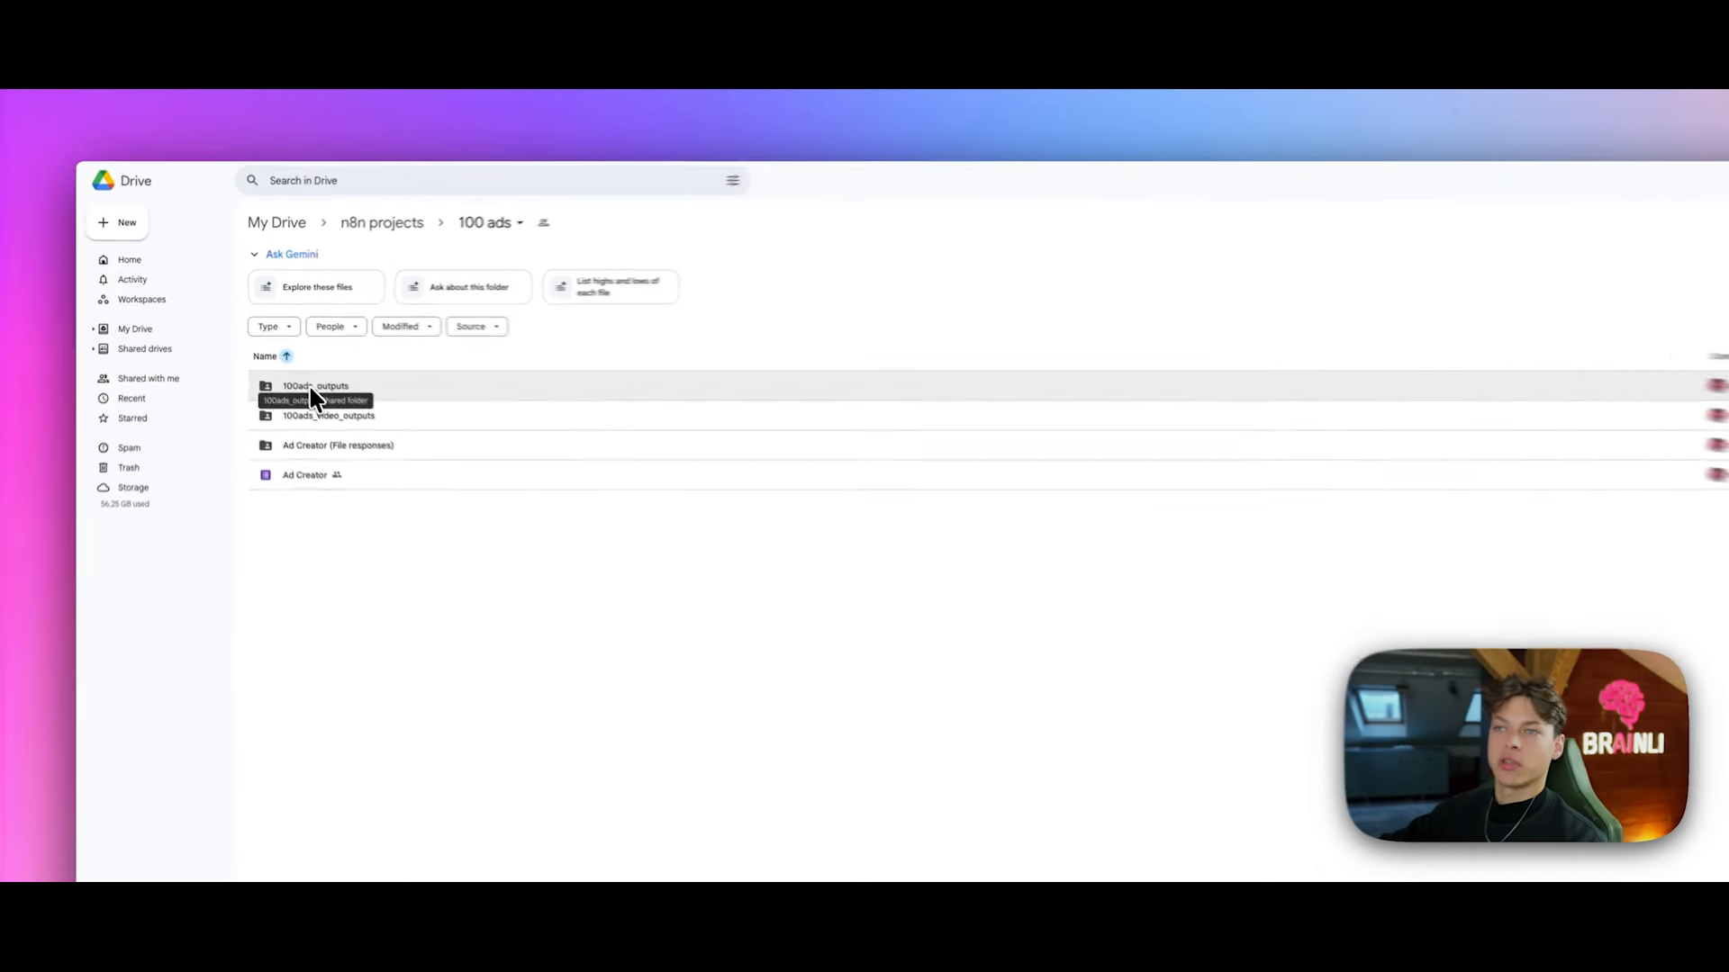
pyautogui.doubleClick(273, 356)
pyautogui.doubleClick(794, 432)
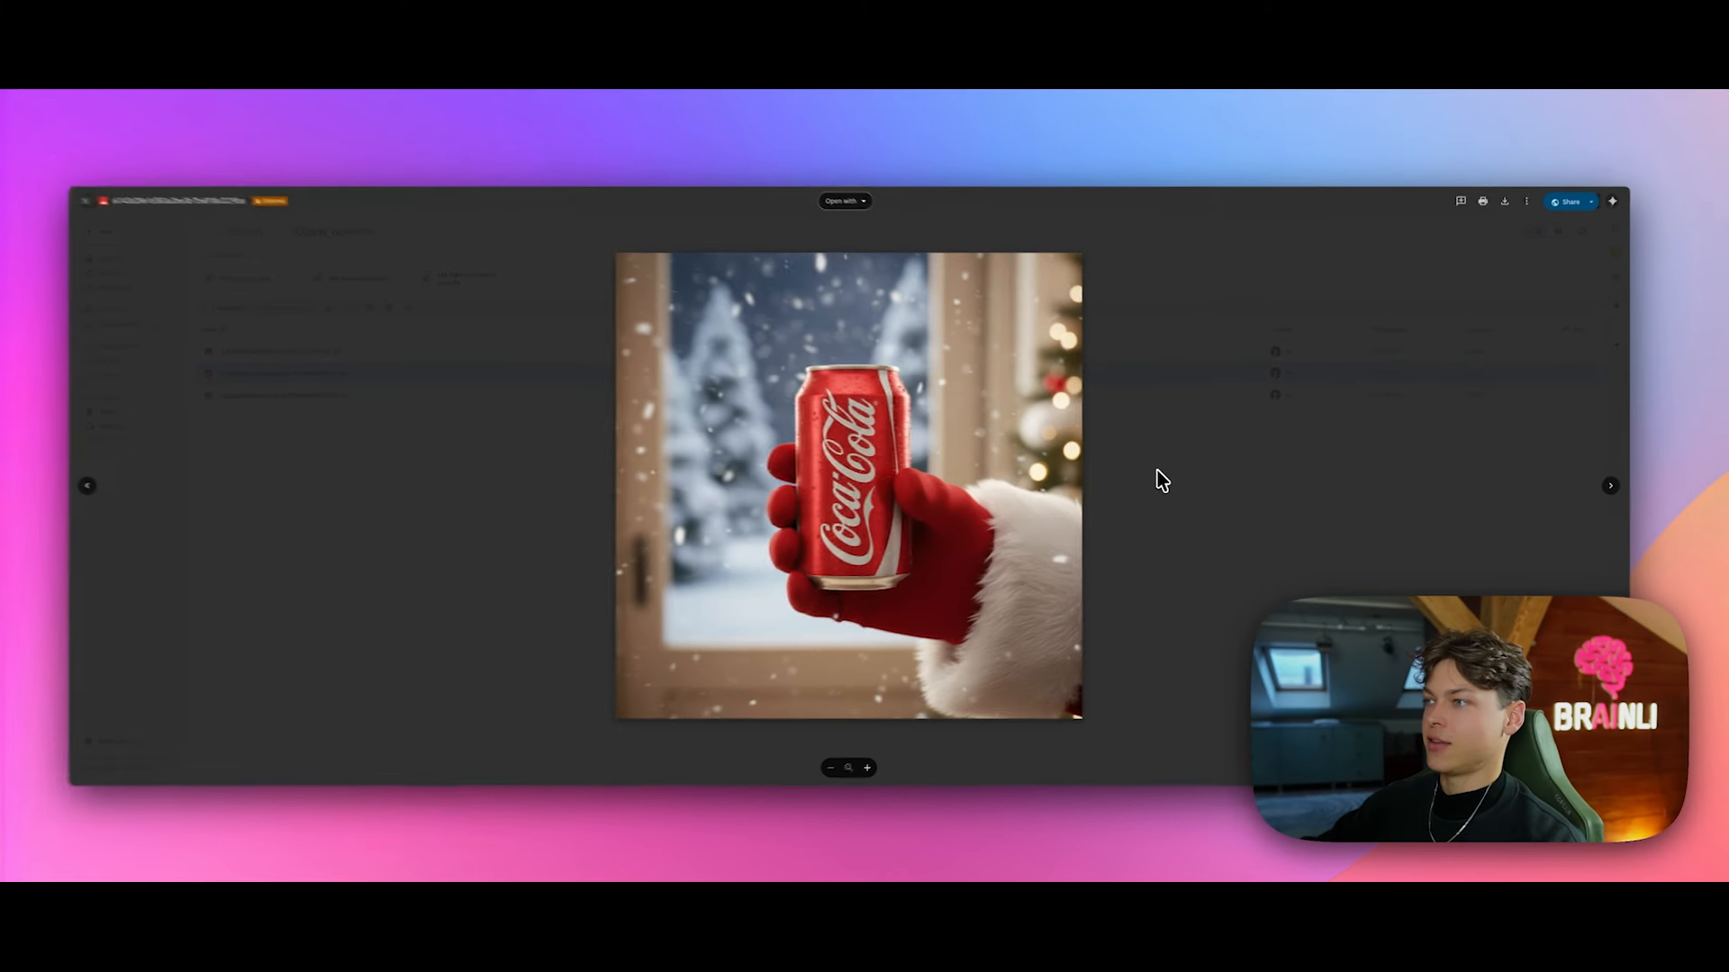
# Step: Compare the snowy-window and can-on-ice ads, then preview the last generated image
pyautogui.press('Right')
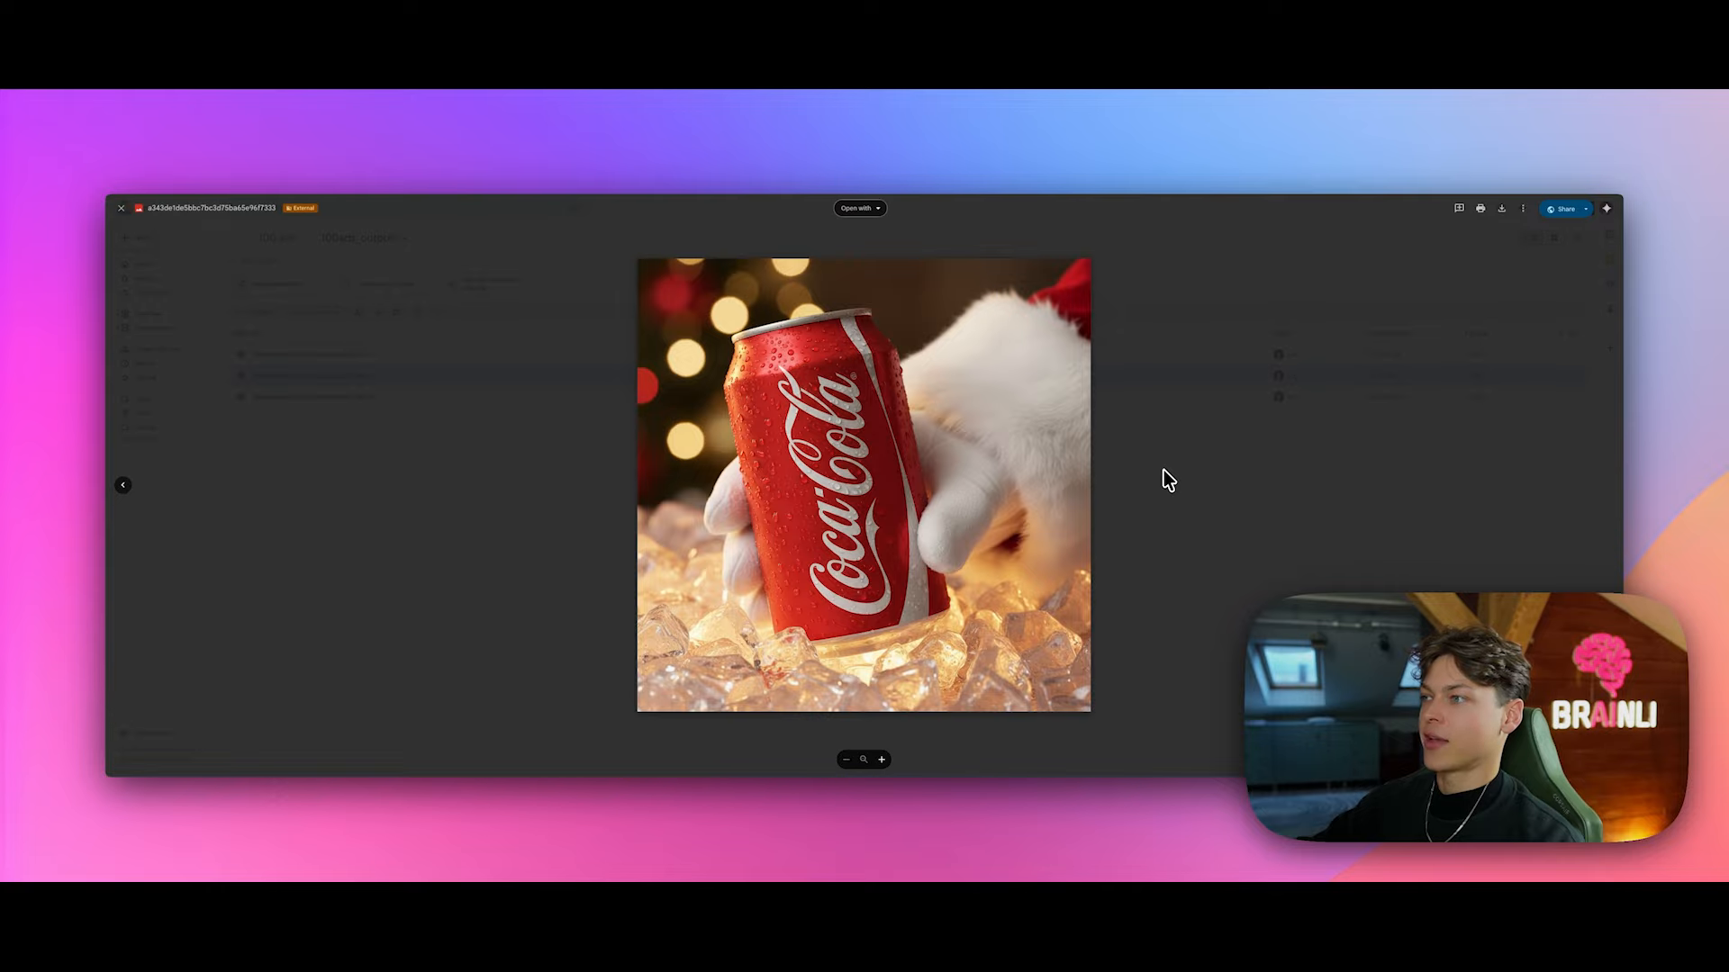
pyautogui.press('Left')
pyautogui.press('Right')
pyautogui.press('Left')
pyautogui.press('Right')
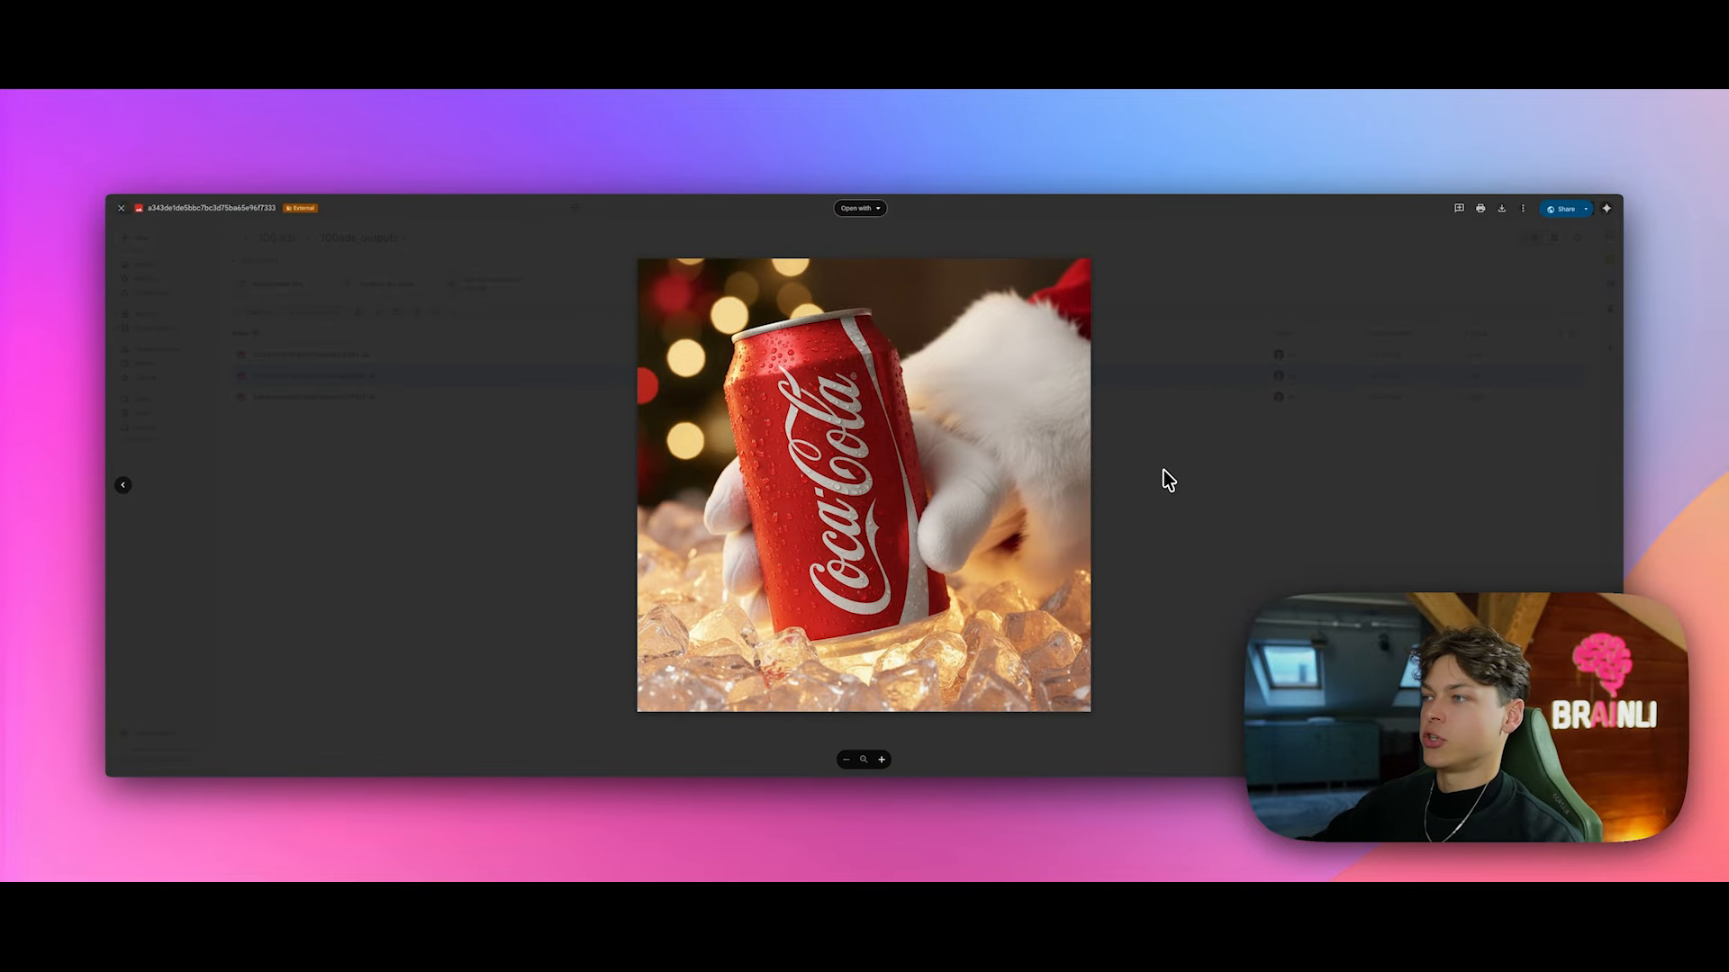
pyautogui.press('Left')
pyautogui.press('Right')
pyautogui.press('Left')
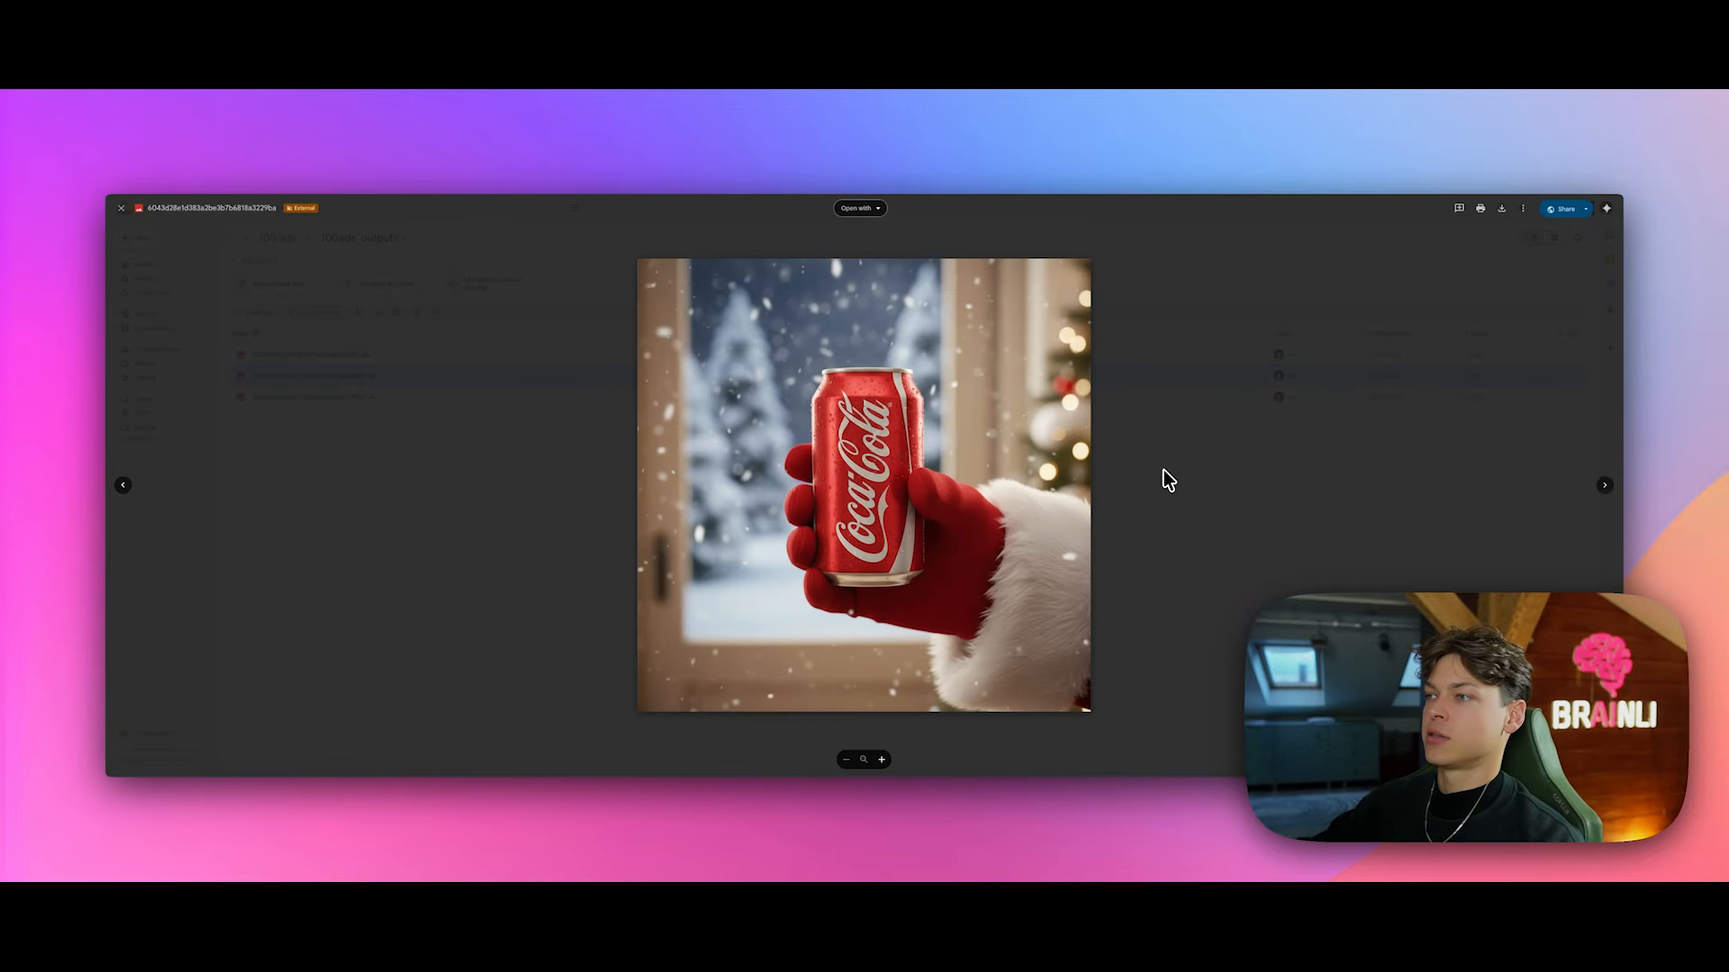
pyautogui.press('Right')
pyautogui.press('Left')
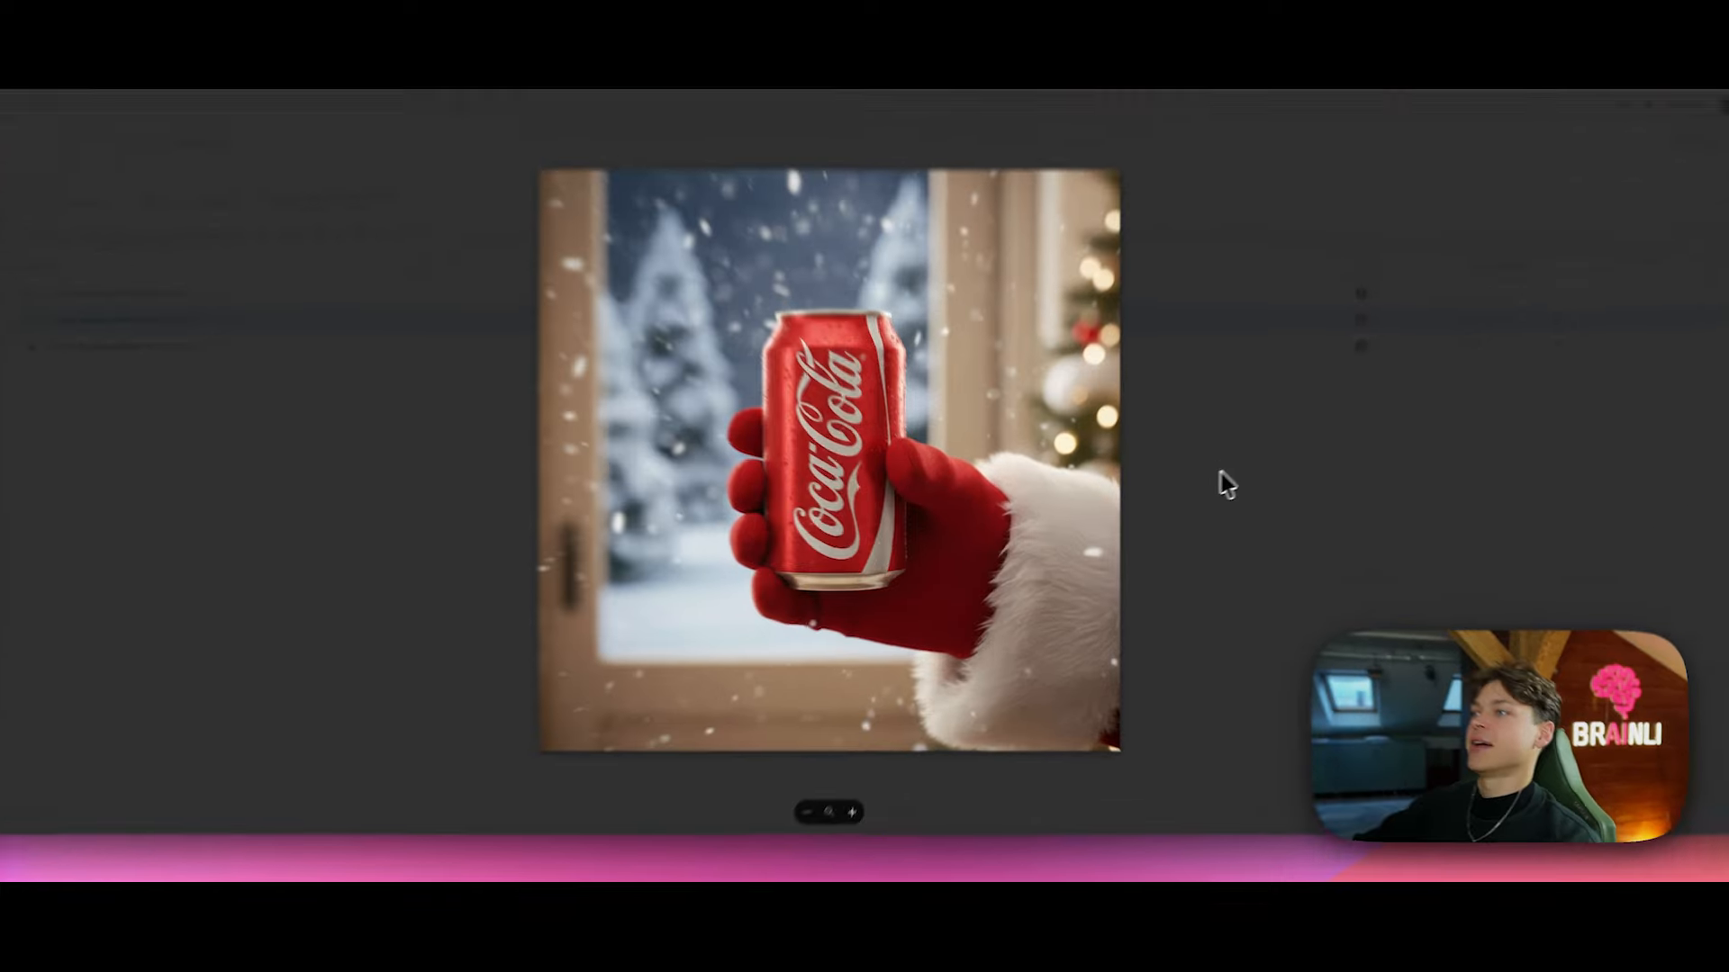
pyautogui.press('Escape')
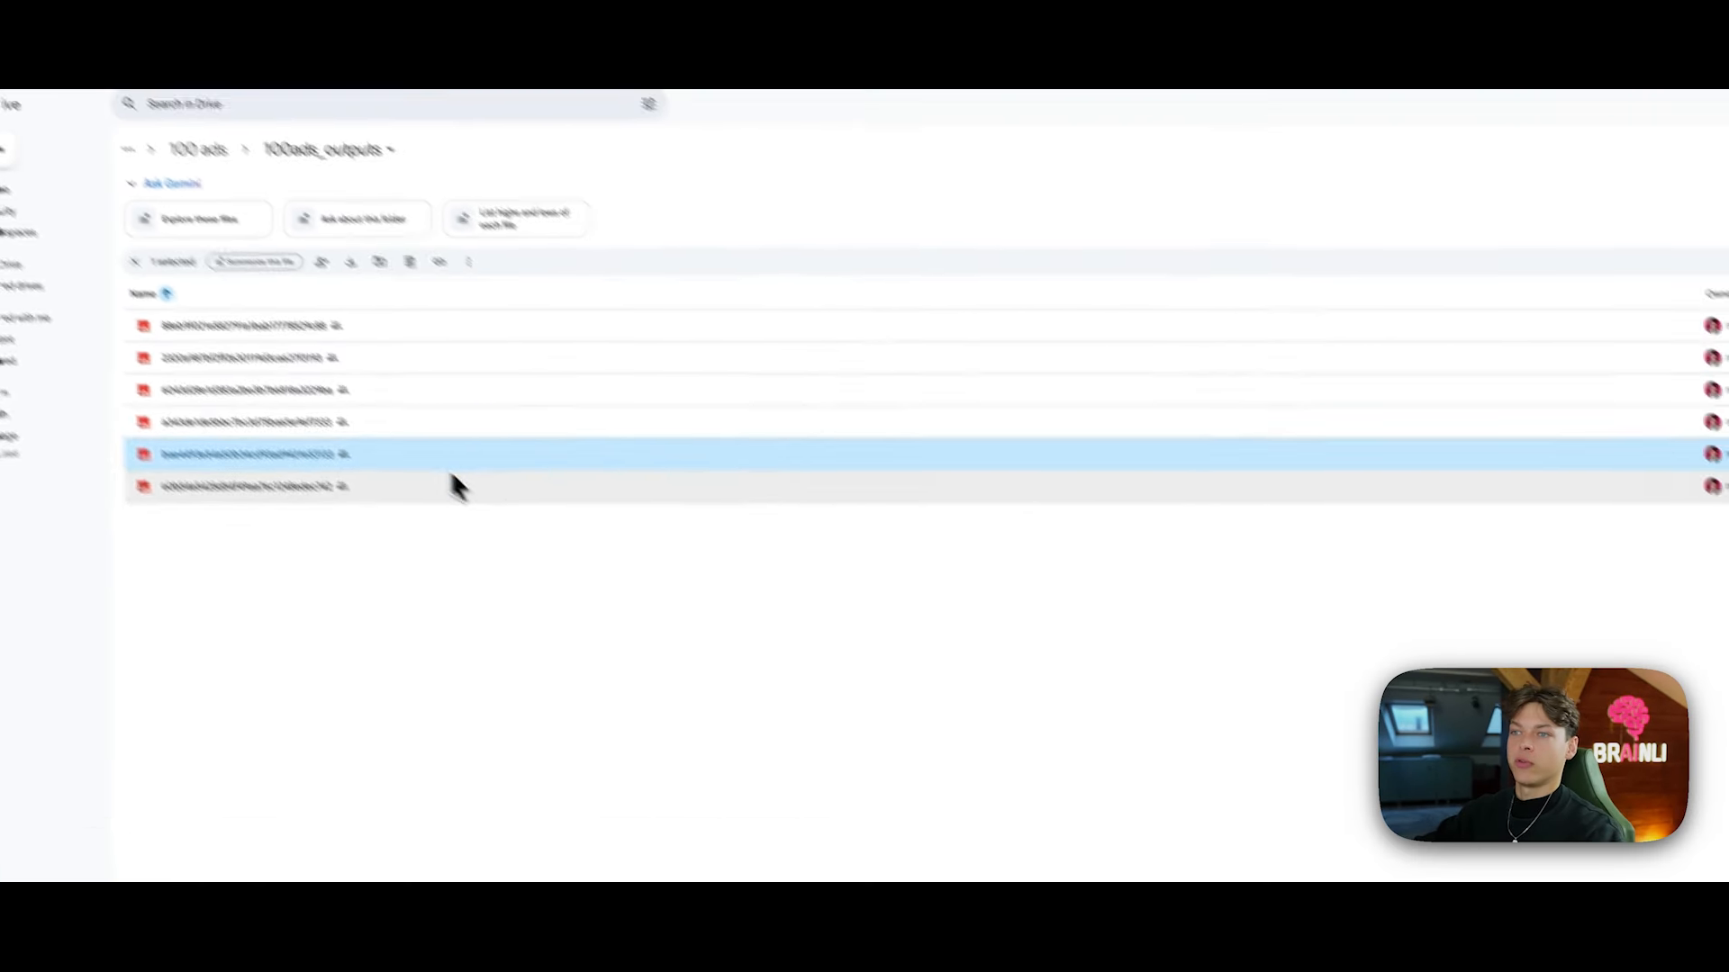
pyautogui.doubleClick(541, 593)
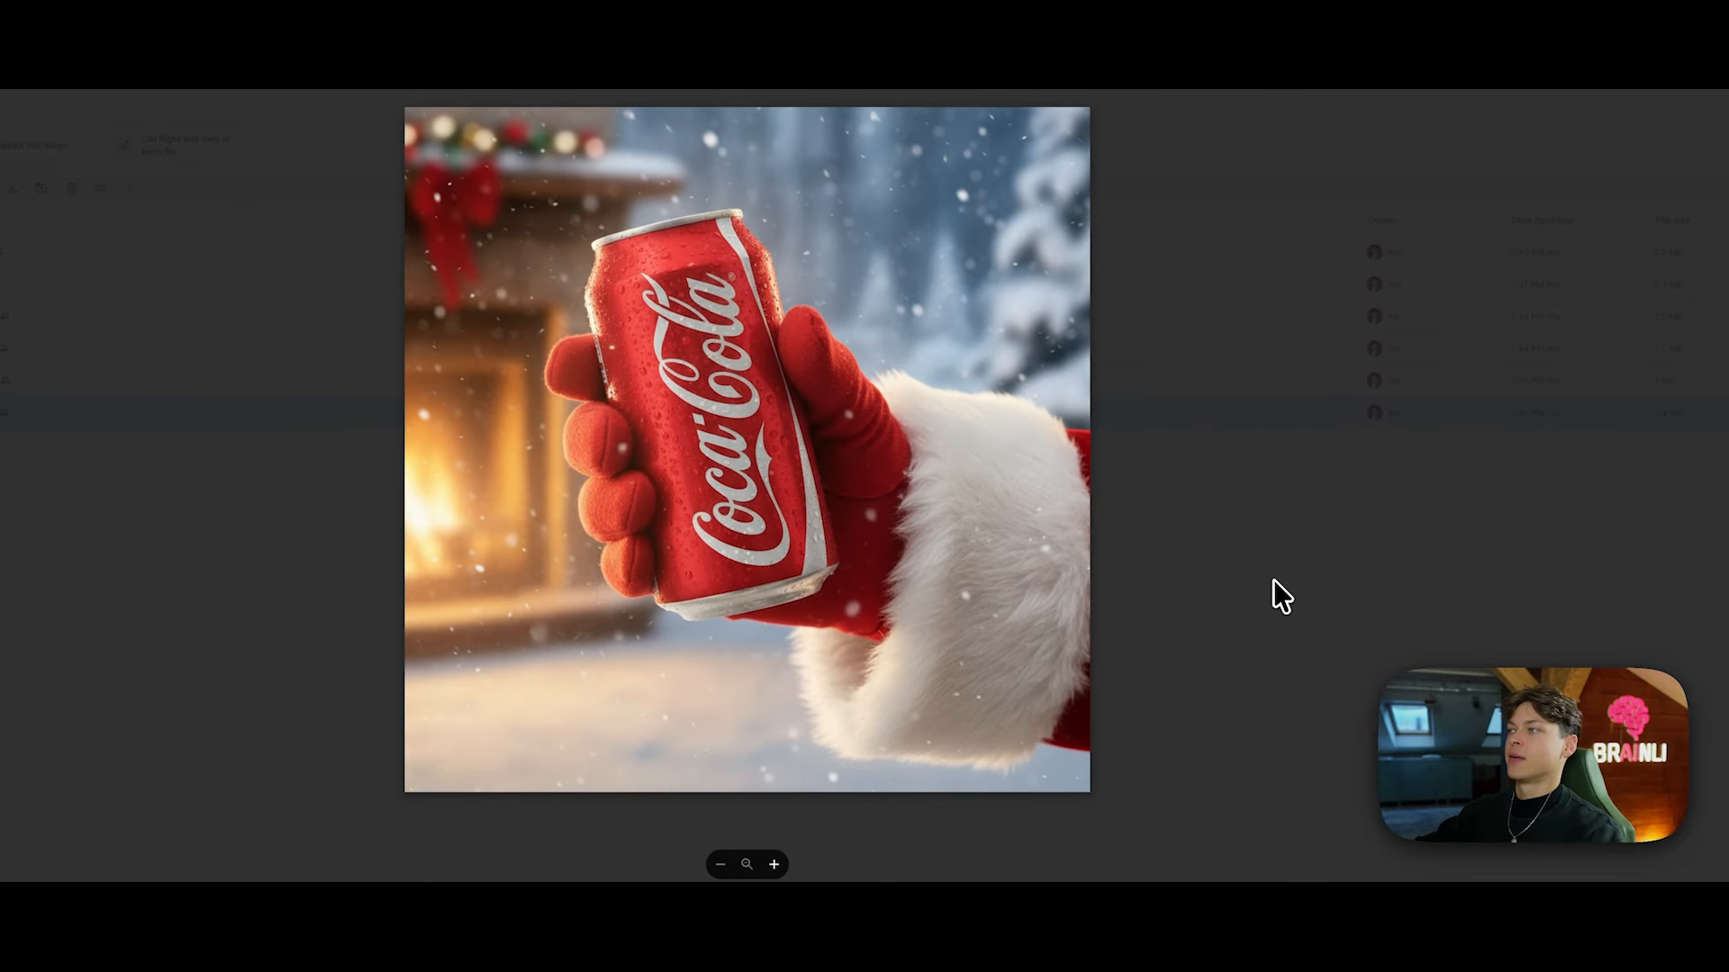
pyautogui.click(1273, 579)
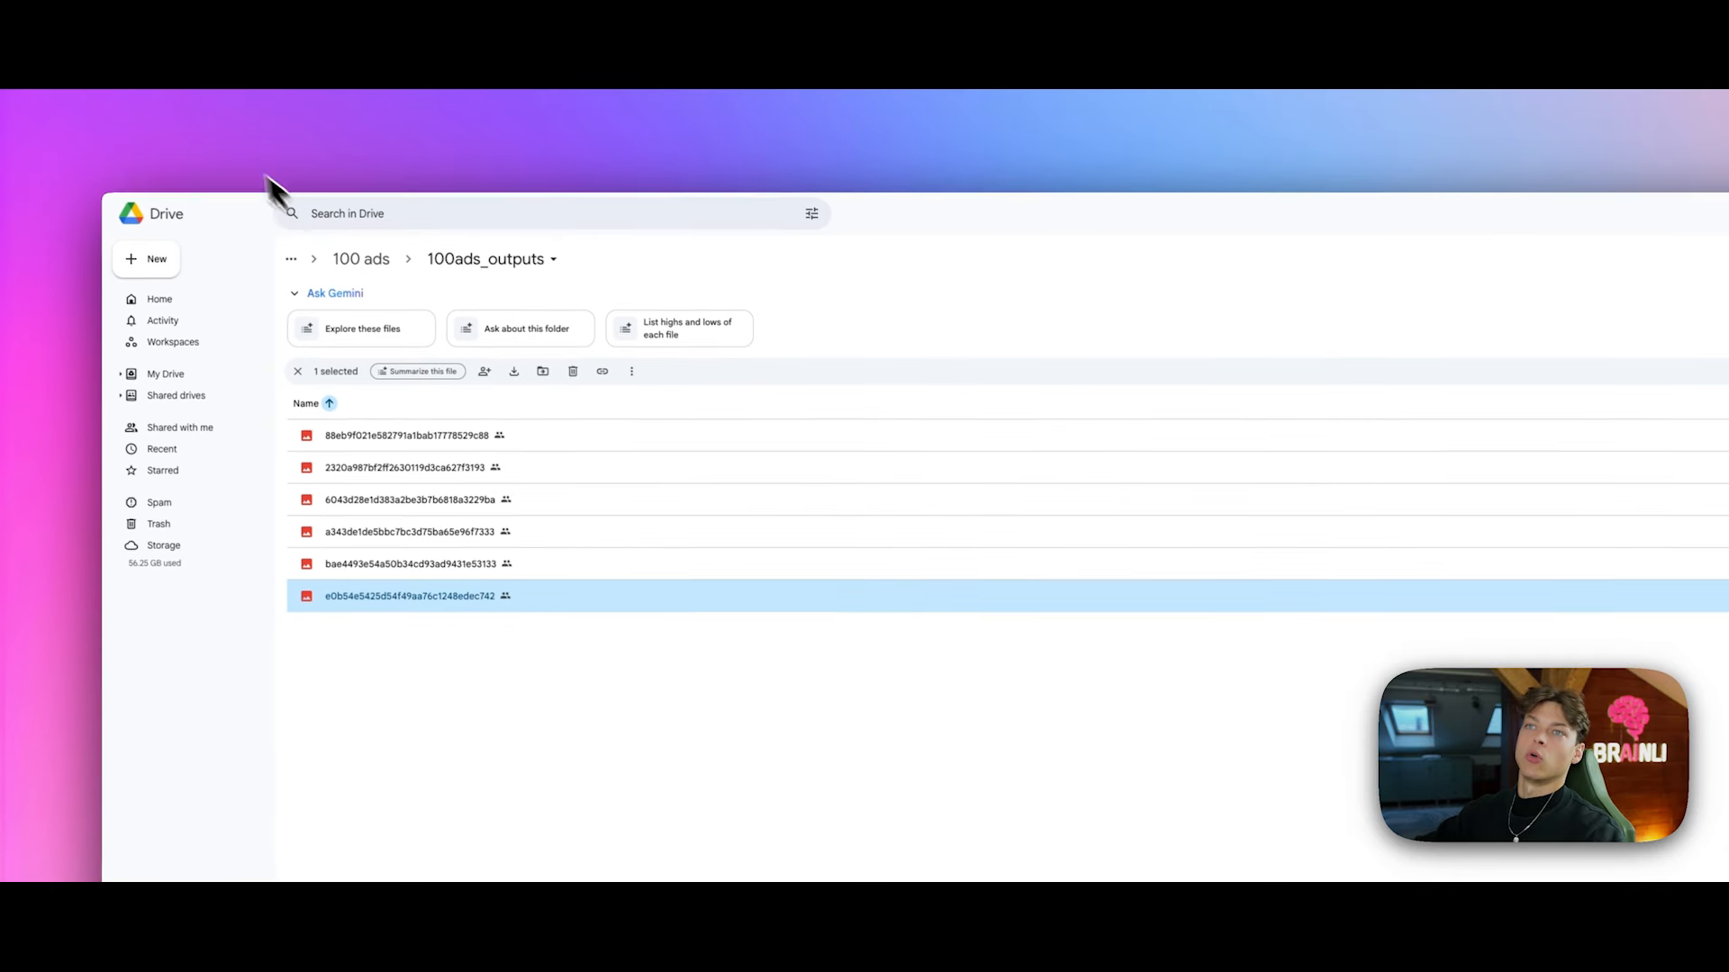